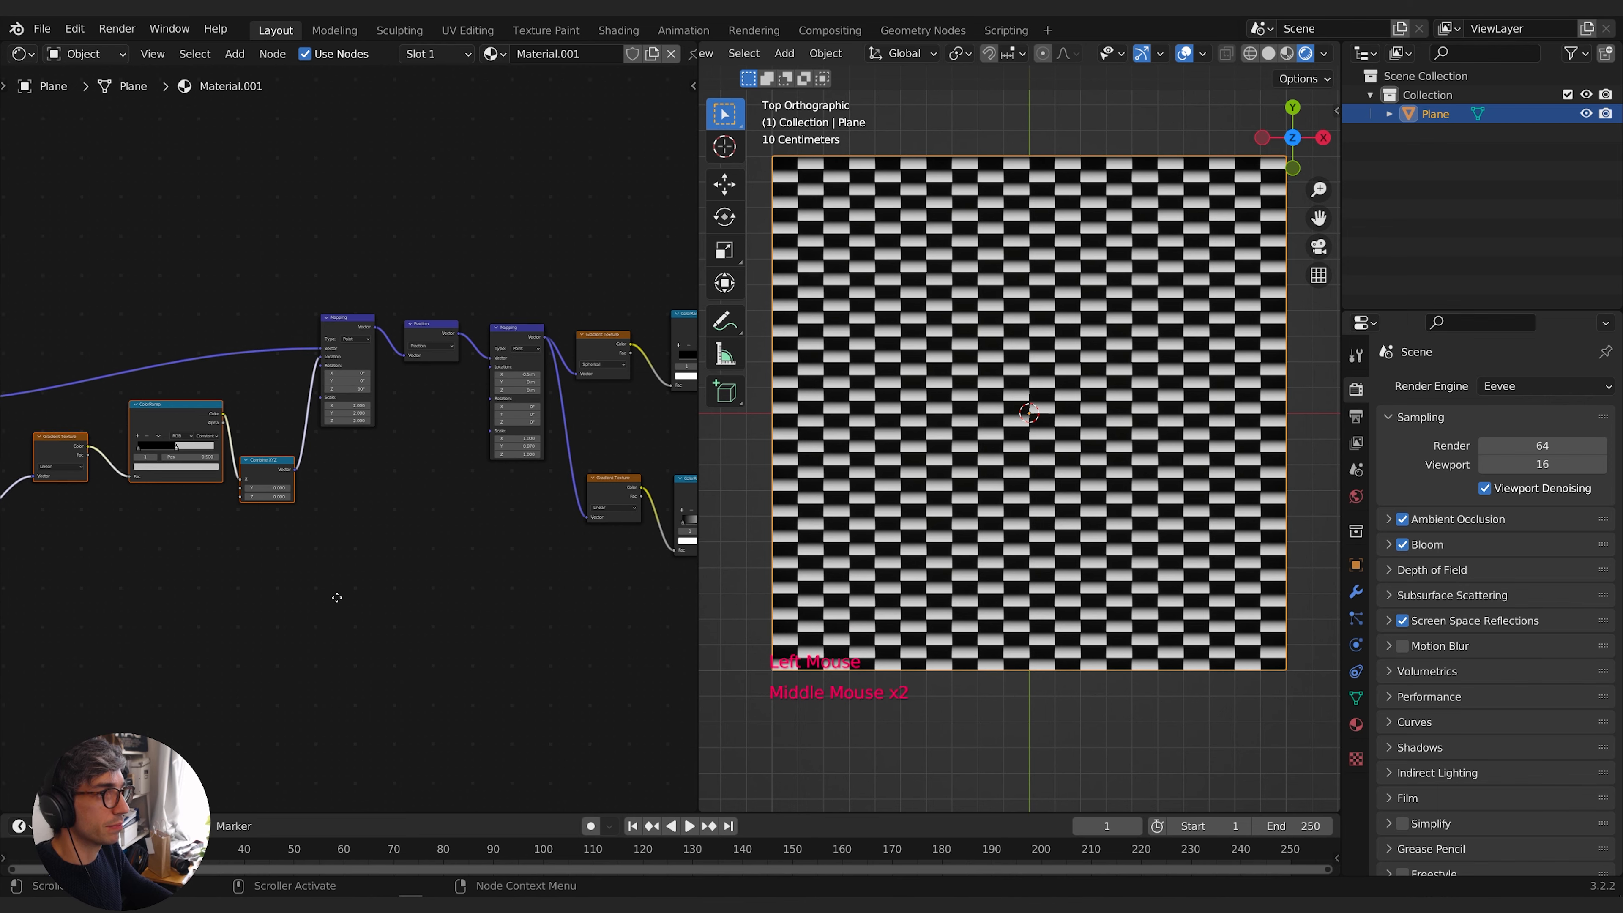
Duplicate the Mapping node that feeds the Fraction node and place the copy below the existing node chain
{"action": "left_click", "coordinate": [347, 606]}
{"action": "scroll", "coordinate": [348, 607], "scroll_direction": "down", "scroll_amount": 1}
{"action": "scroll", "coordinate": [347, 607], "scroll_direction": "up", "scroll_amount": 1}
{"action": "scroll", "coordinate": [348, 607], "scroll_direction": "down", "scroll_amount": 1}
{"action": "left_click", "coordinate": [386, 327]}
{"action": "key", "text": "shift+d"}
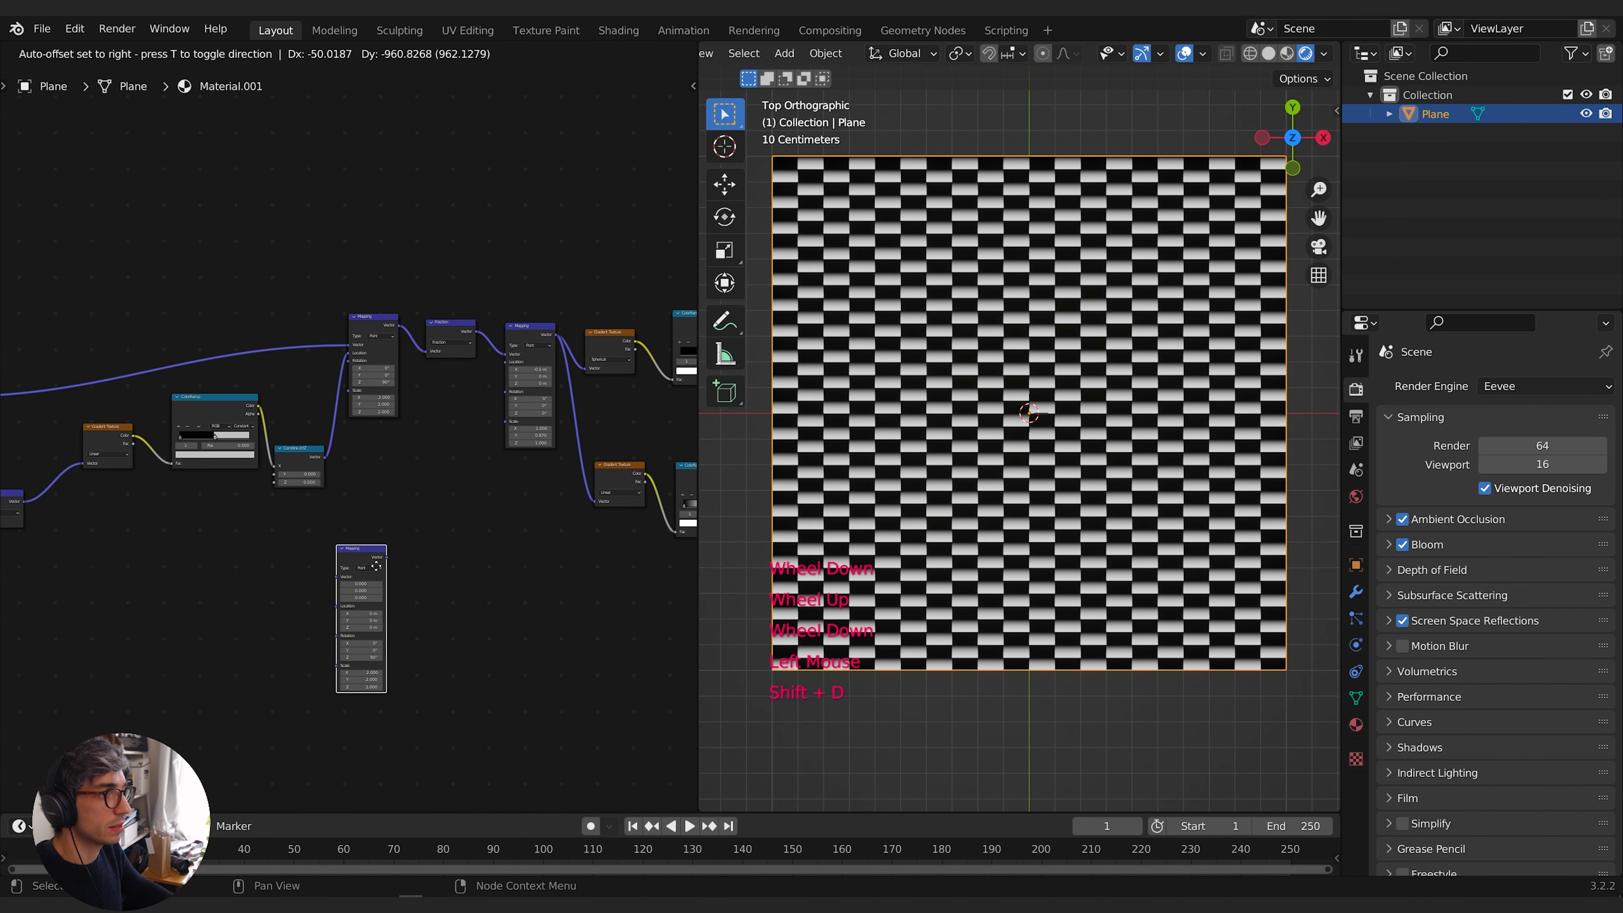
{"action": "left_click", "coordinate": [386, 568]}
Duplicate the Fraction node beside the copied Mapping node and connect that Mapping's Vector output to it
{"action": "middle_click_drag", "start_coordinate": [457, 555], "coordinate": [501, 513]}
{"action": "left_click", "coordinate": [492, 285]}
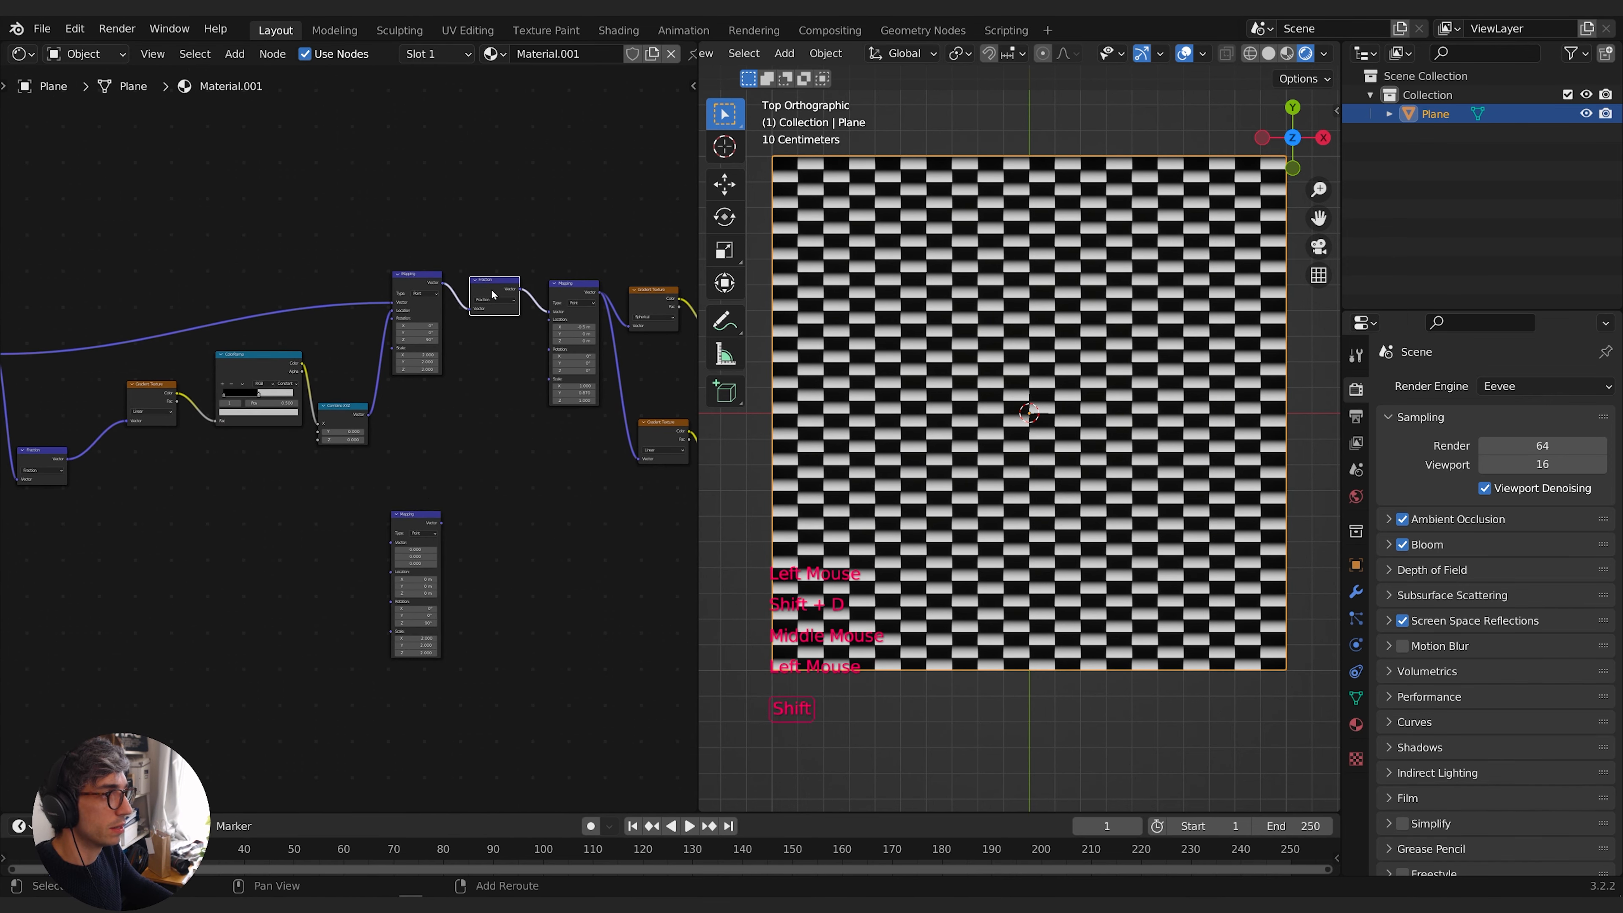
{"action": "key", "text": "shift+d"}
{"action": "left_click", "coordinate": [470, 484]}
{"action": "left_click_drag", "start_coordinate": [441, 523], "coordinate": [445, 508]}
Connect the original coordinate Vector output to the Vector input of the copied Mapping node
{"action": "middle_click_drag", "start_coordinate": [358, 486], "coordinate": [511, 473]}
{"action": "left_click_drag", "start_coordinate": [115, 345], "coordinate": [544, 530]}
{"action": "scroll", "coordinate": [448, 512], "scroll_direction": "up", "scroll_amount": 9}
{"action": "middle_click_drag", "start_coordinate": [447, 511], "coordinate": [256, 476]}
Move the copied Fraction node farther from its Mapping node and connect its output to the Linear Gradient Texture's Vector input
{"action": "left_click_drag", "start_coordinate": [264, 467], "coordinate": [417, 481]}
{"action": "middle_click_drag", "start_coordinate": [543, 488], "coordinate": [383, 499]}
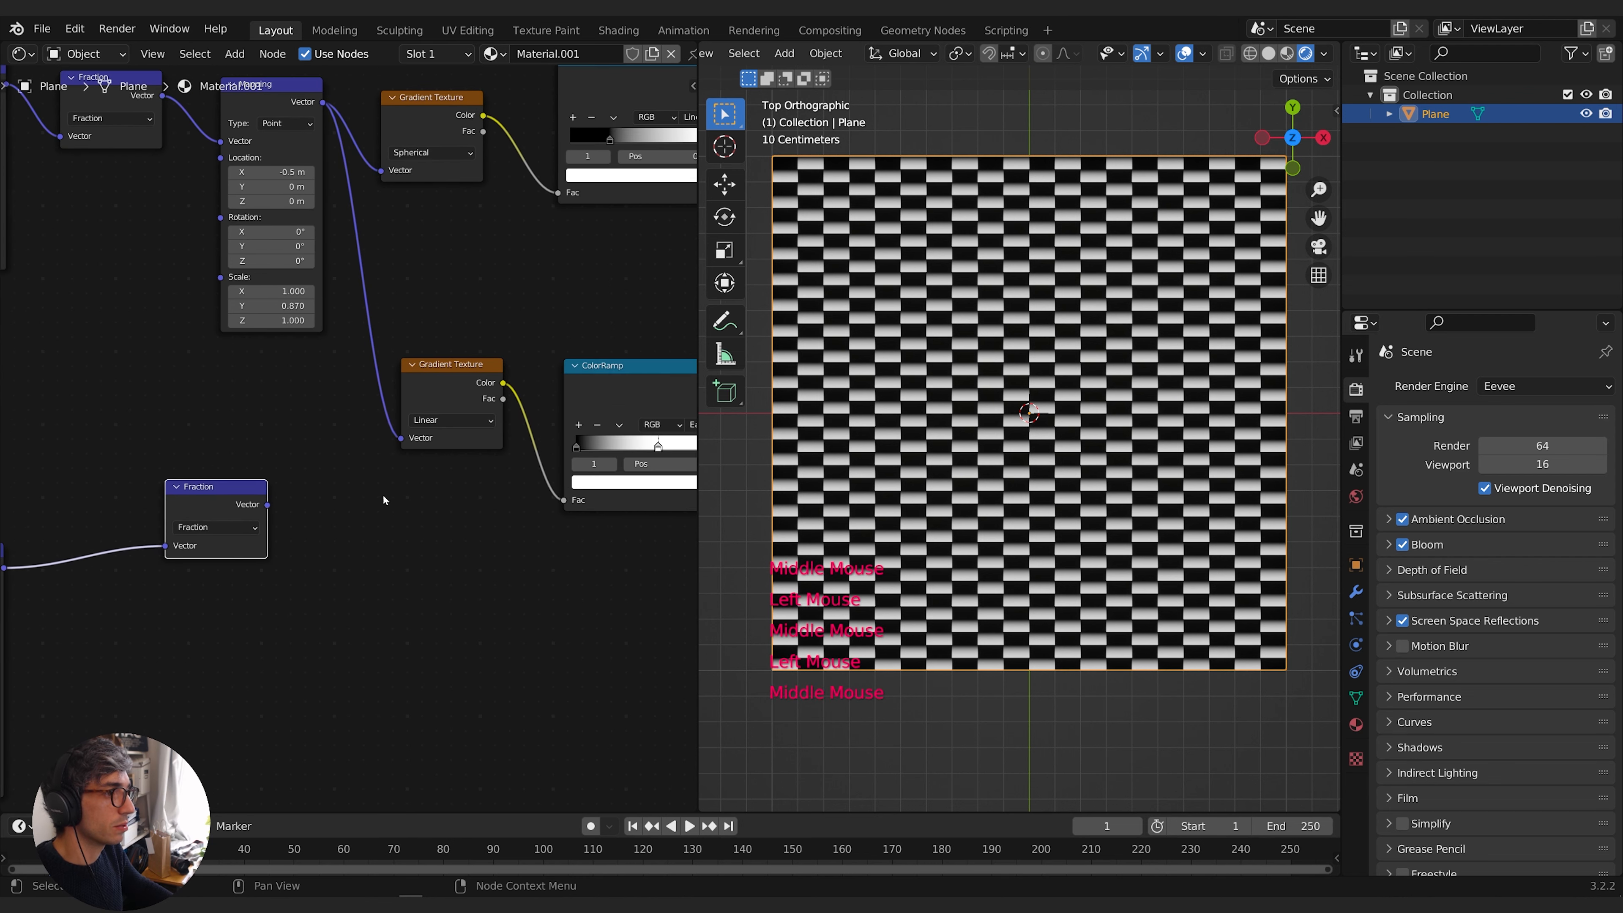
{"action": "left_click", "coordinate": [268, 505]}
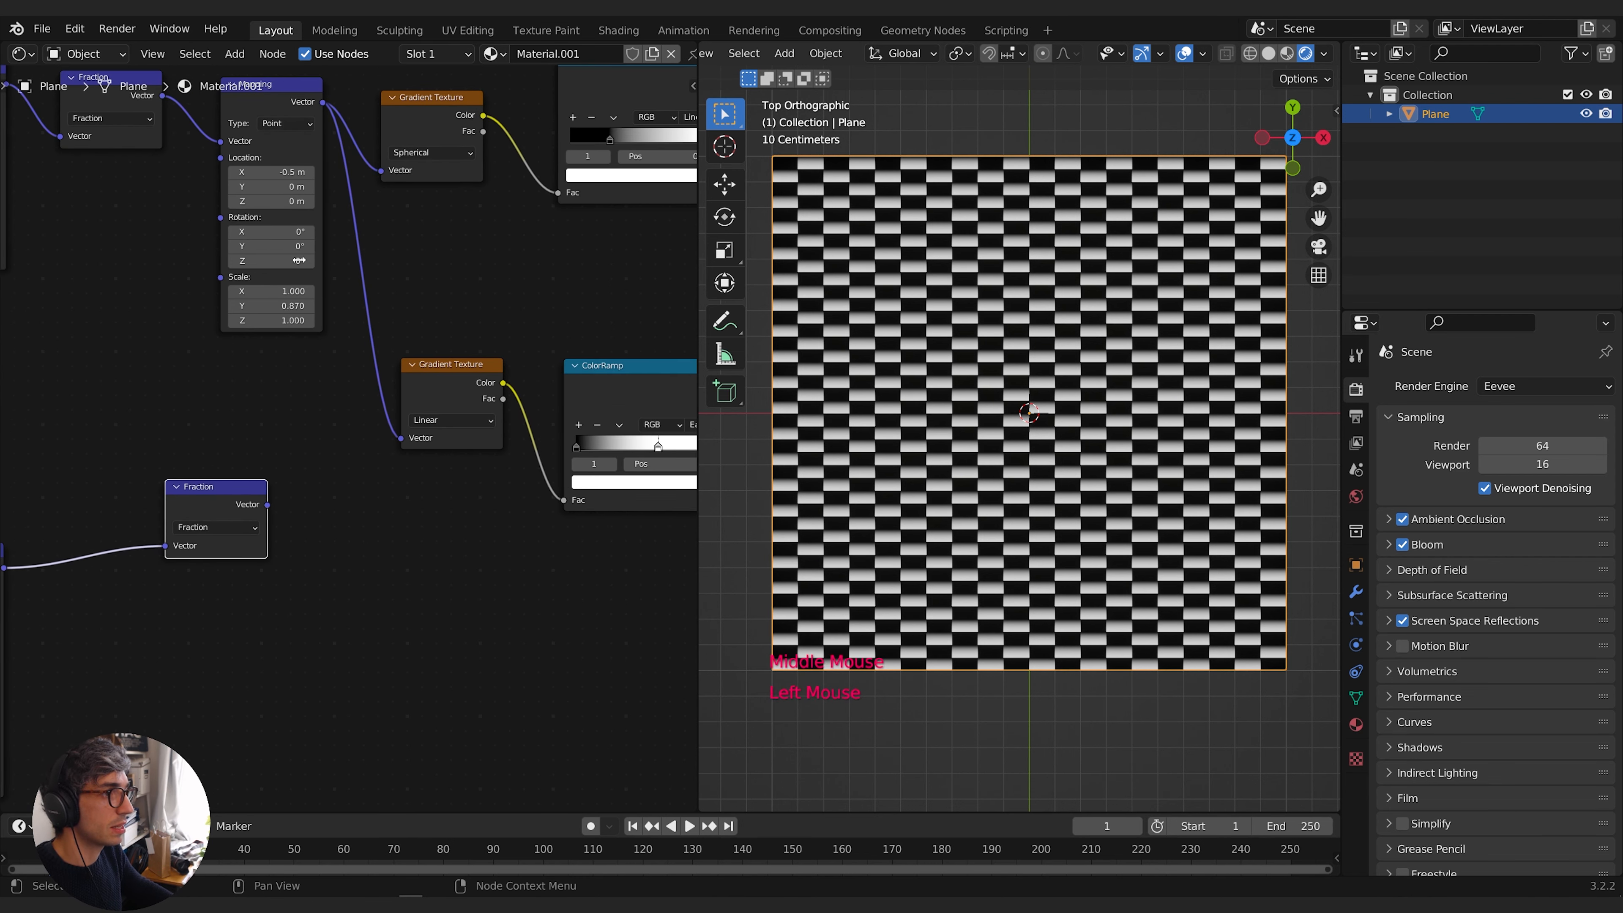
{"action": "left_click_drag", "start_coordinate": [269, 504], "coordinate": [401, 437]}
Set the lower ColorRamp's white stop to position 1.000 and the Multiply node's factor to 1.000
{"action": "middle_click_drag", "start_coordinate": [618, 441], "coordinate": [387, 478]}
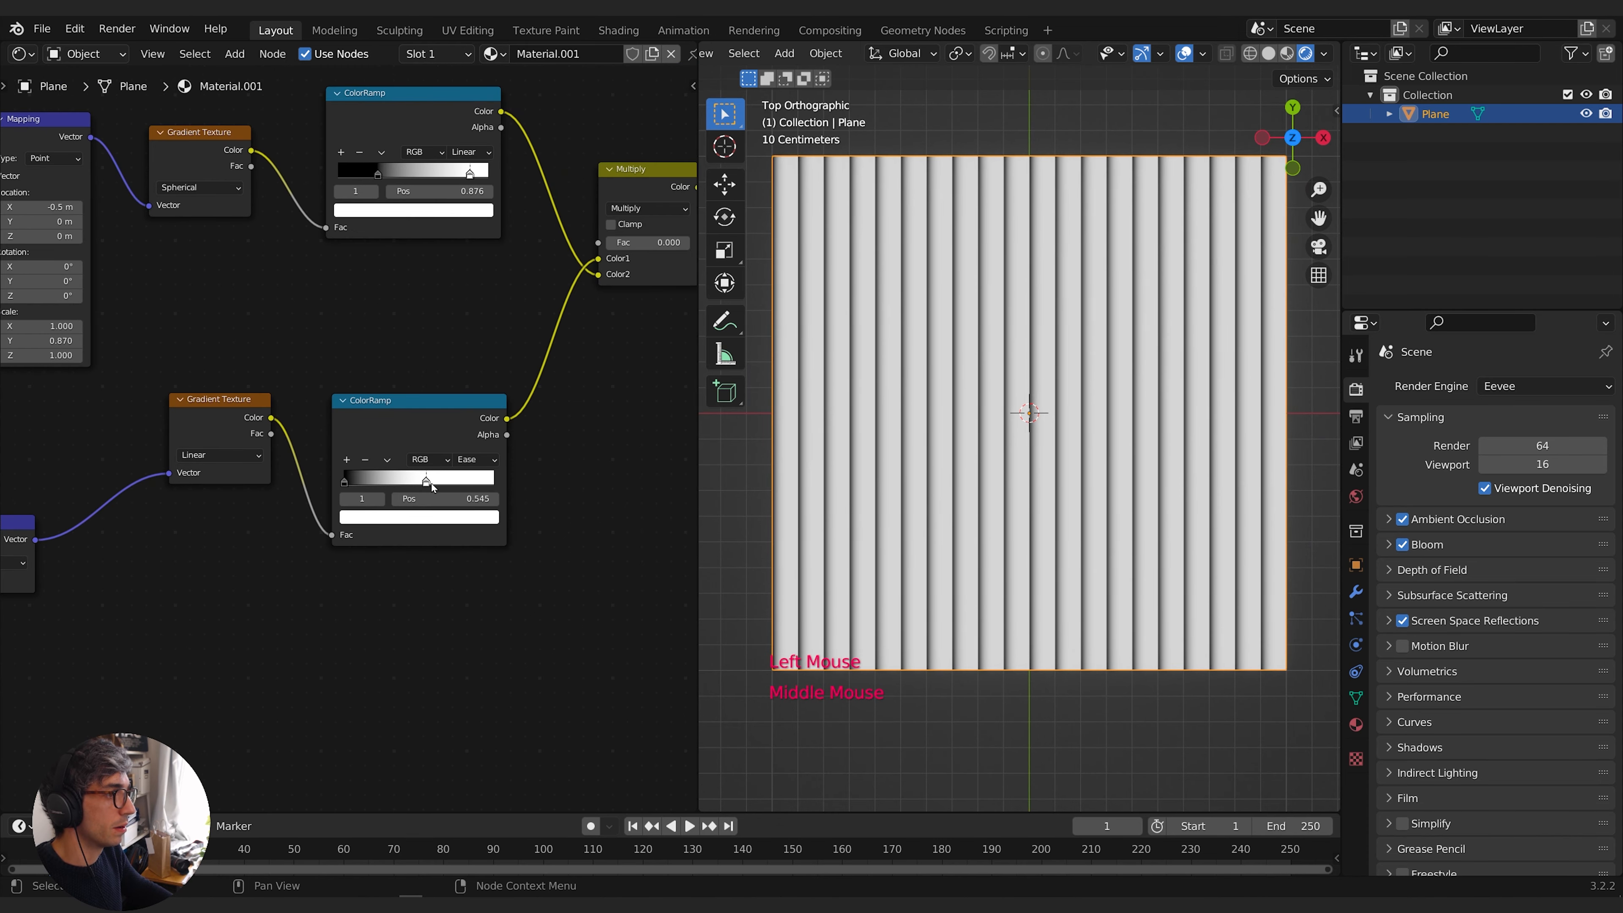
{"action": "left_click_drag", "start_coordinate": [432, 486], "coordinate": [511, 480]}
{"action": "middle_click_drag", "start_coordinate": [623, 265], "coordinate": [382, 414]}
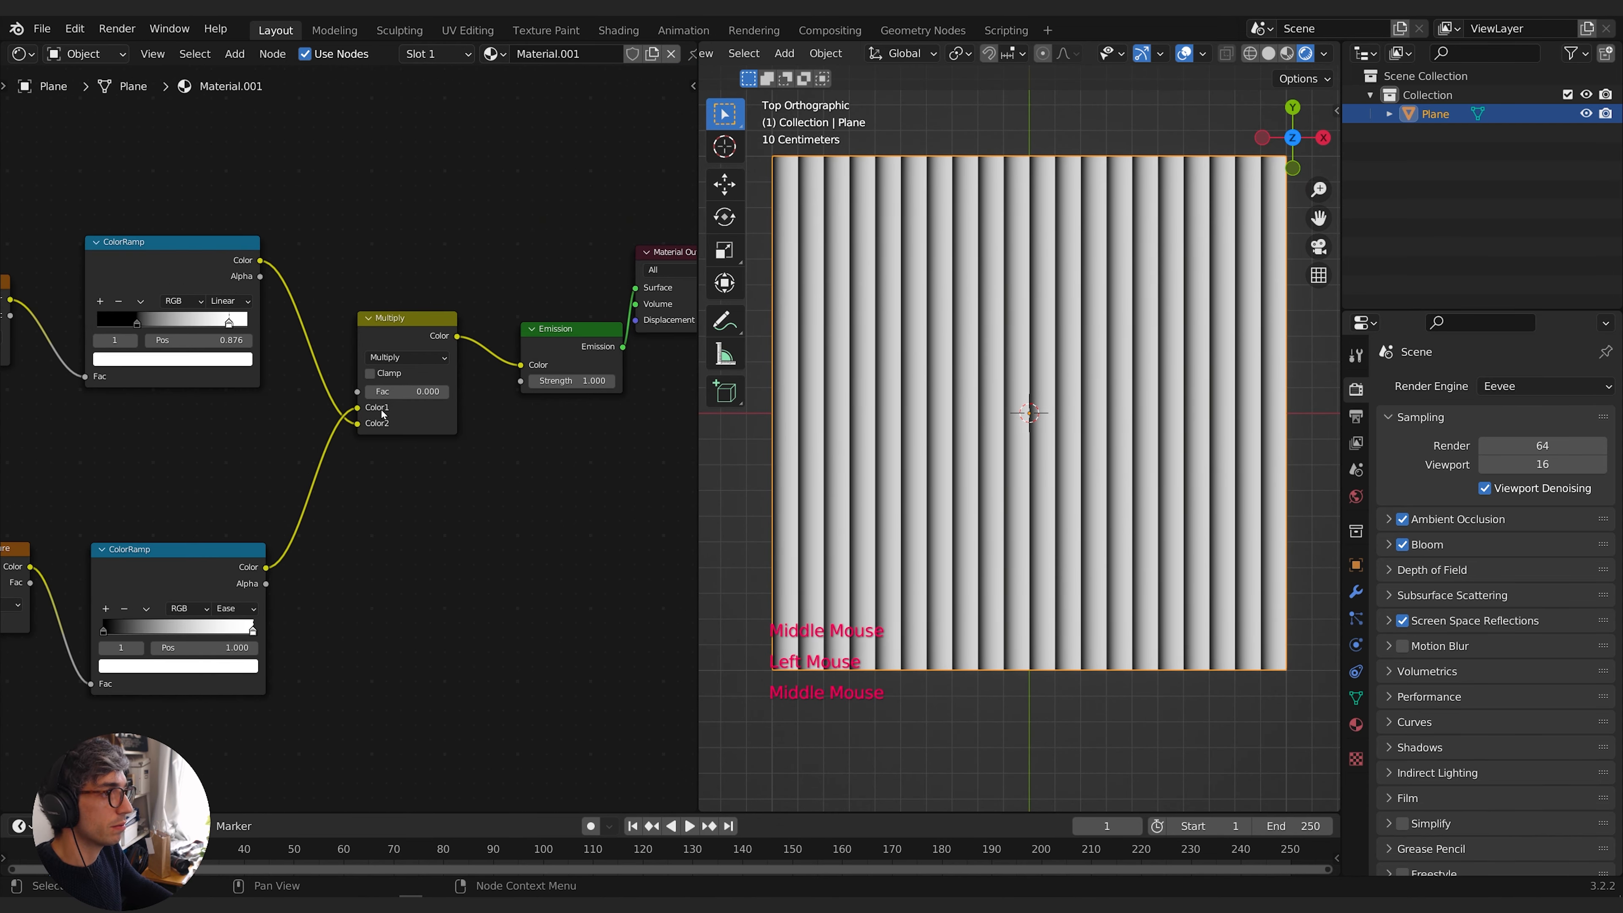
{"action": "left_click_drag", "start_coordinate": [357, 408], "coordinate": [450, 391]}
{"action": "middle_click_drag", "start_coordinate": [438, 516], "coordinate": [403, 531]}
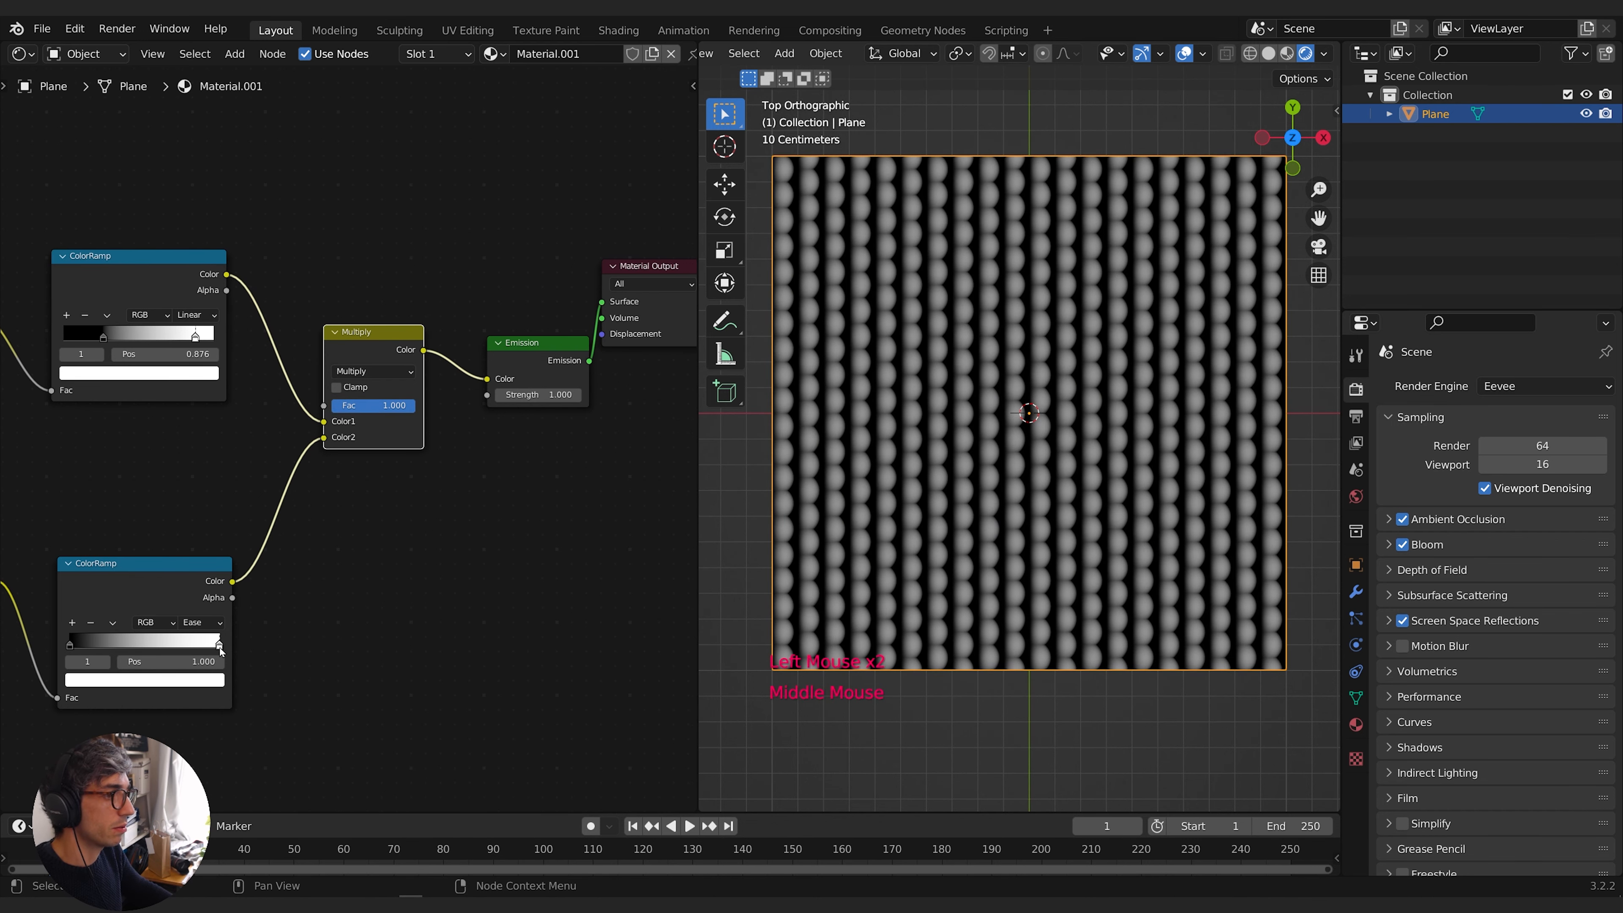
Shift the lower ColorRamp's white stop back inward and keep its black stop at position 0.000
{"action": "left_click_drag", "start_coordinate": [220, 650], "coordinate": [172, 649]}
{"action": "middle_click_drag", "start_coordinate": [292, 623], "coordinate": [290, 517]}
{"action": "left_click_drag", "start_coordinate": [249, 560], "coordinate": [284, 556]}
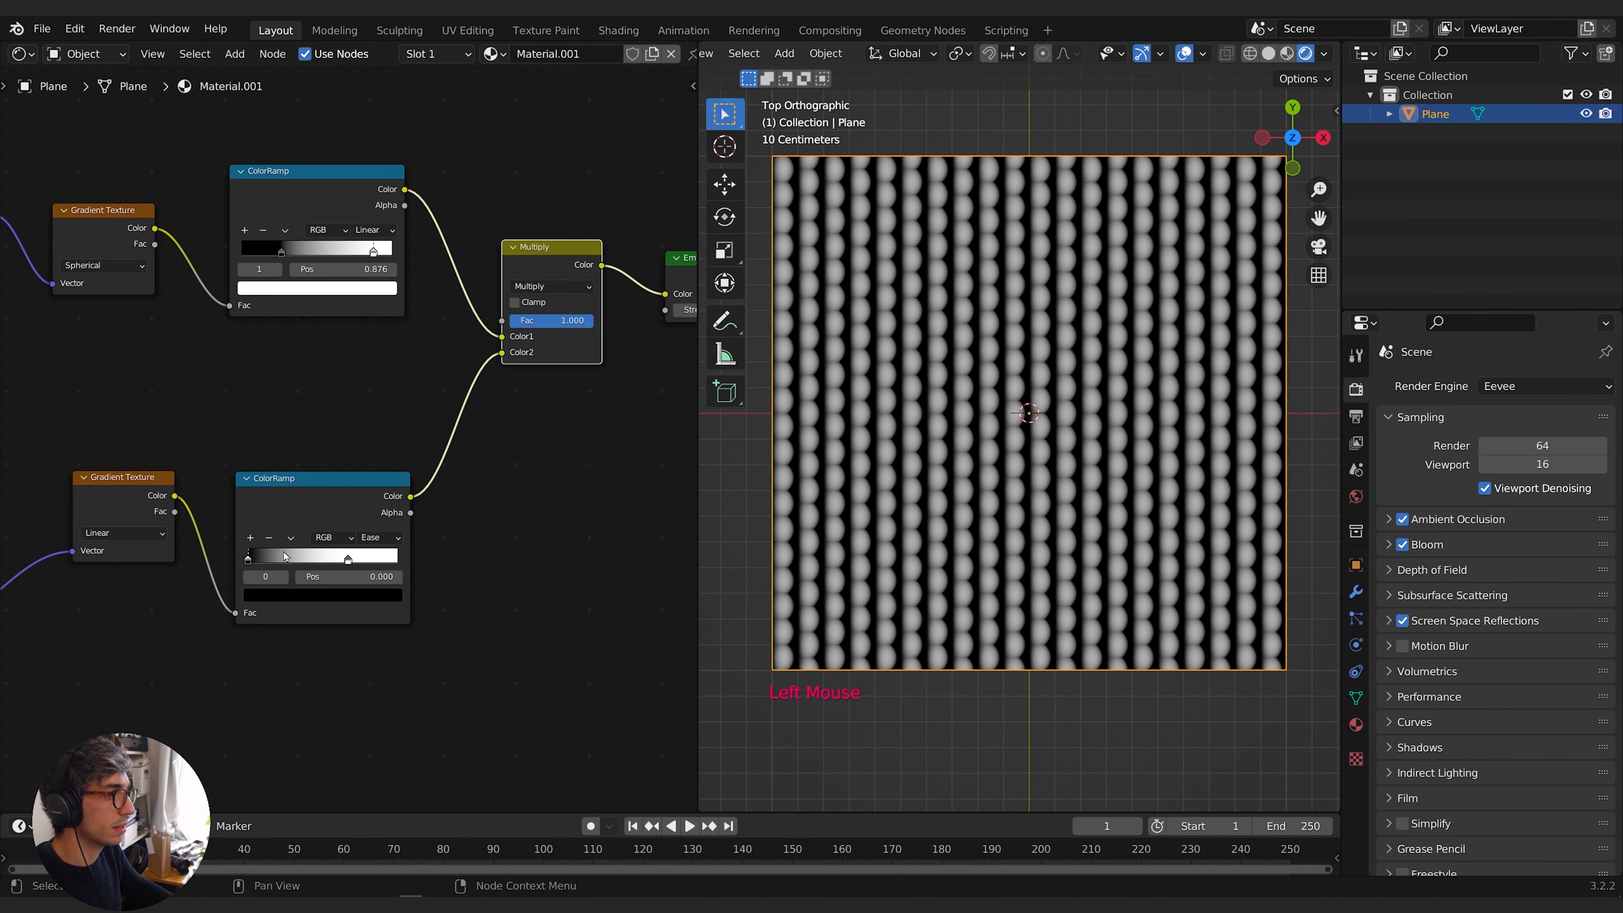
Set the upper ColorRamp's black stop to position 0.142 and adjust its white stop
{"action": "scroll", "coordinate": [987, 590], "scroll_direction": "up", "scroll_amount": 1}
{"action": "scroll", "coordinate": [981, 590], "scroll_direction": "down", "scroll_amount": 1}
{"action": "scroll", "coordinate": [977, 589], "scroll_direction": "up", "scroll_amount": 3}
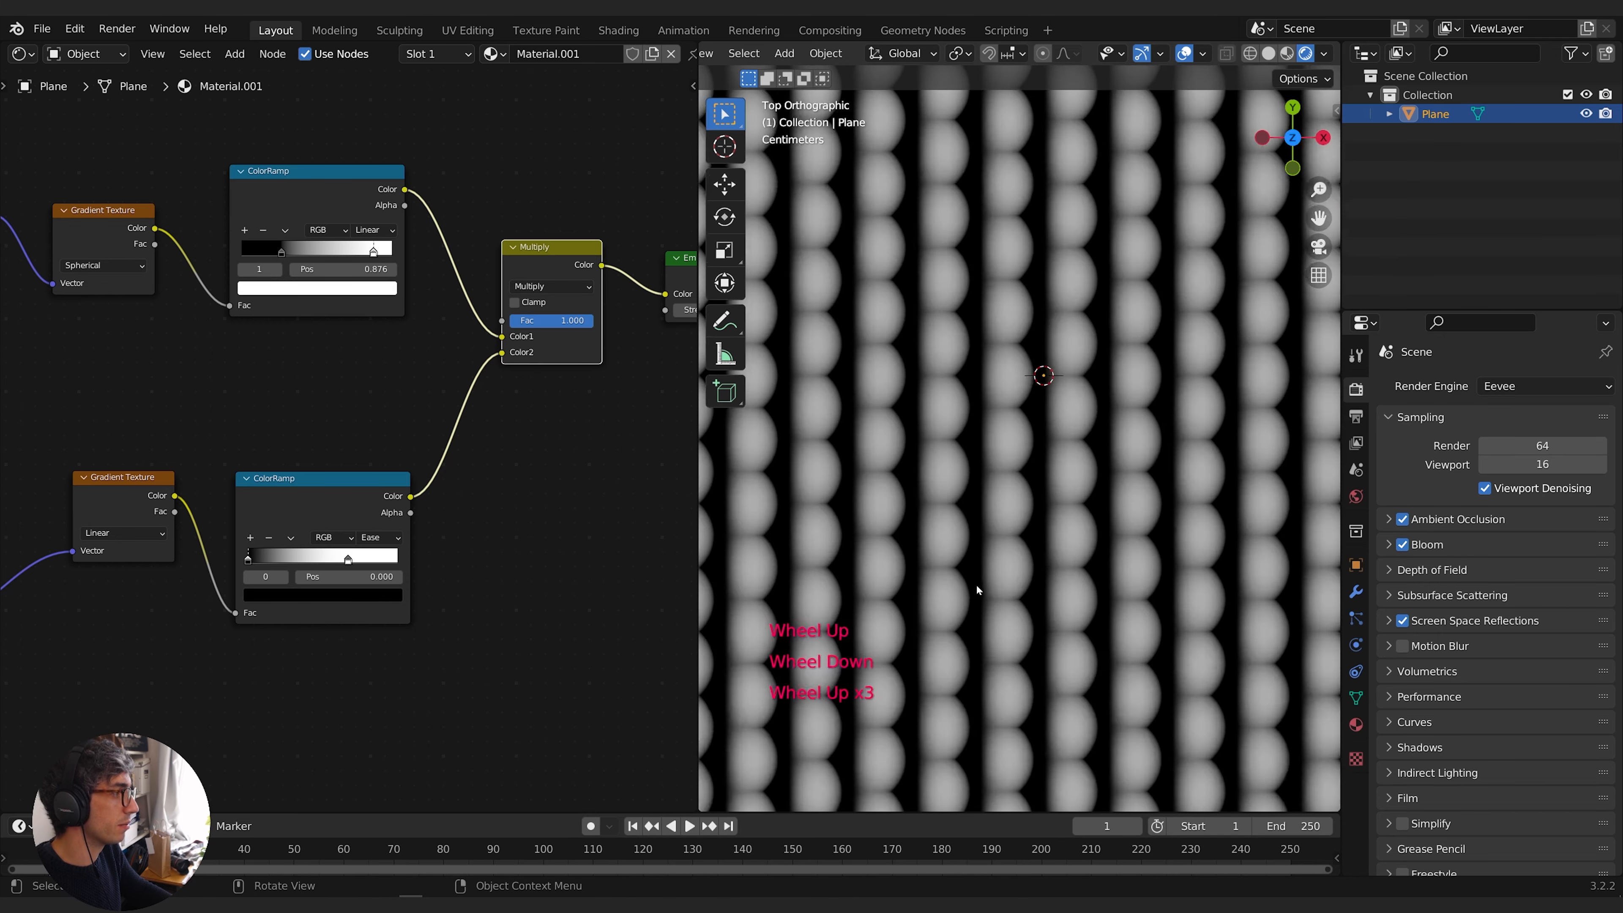
{"action": "middle_click_drag", "start_coordinate": [278, 249], "coordinate": [267, 298]}
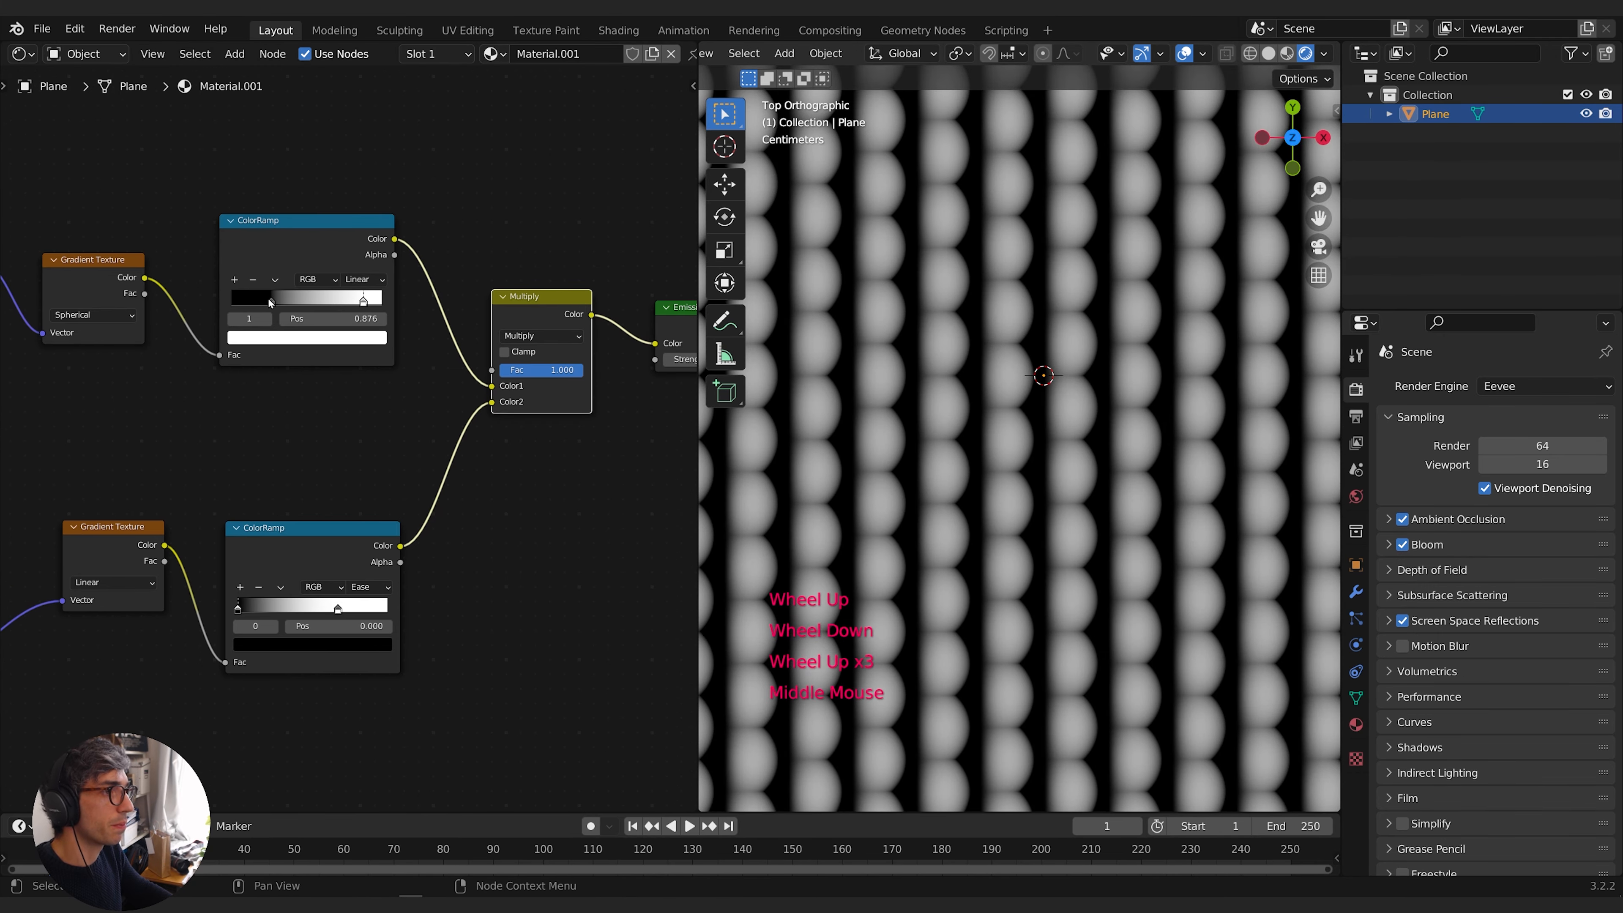
{"action": "left_click_drag", "start_coordinate": [268, 298], "coordinate": [252, 316]}
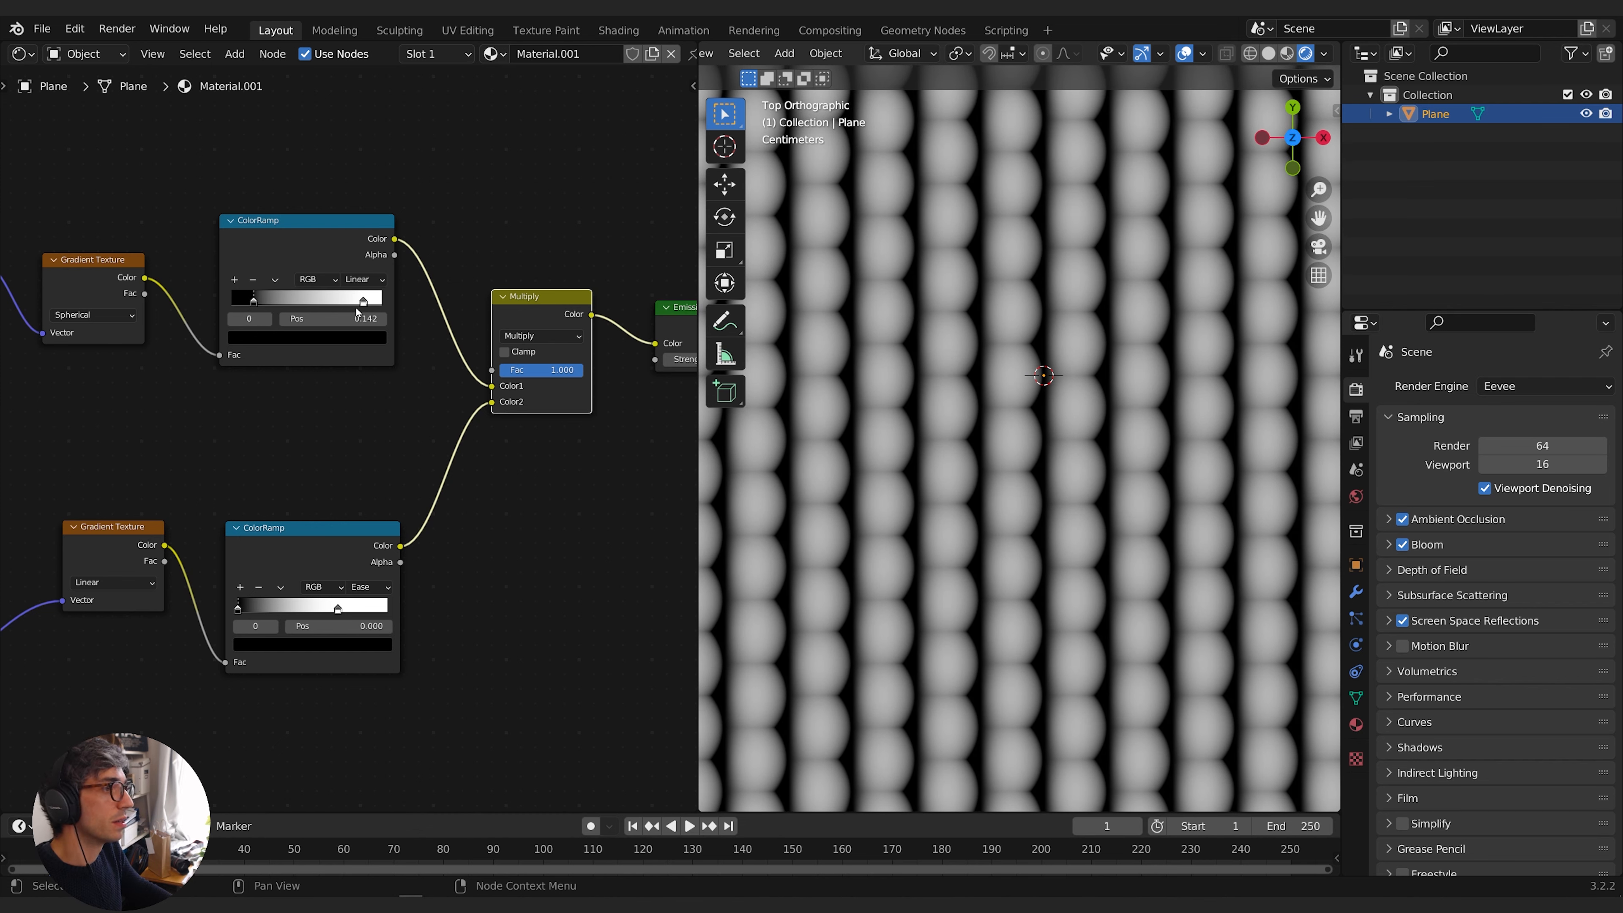
{"action": "mouse_move", "coordinate": [362, 301]}
{"action": "left_mouse_down"}
{"action": "mouse_move", "coordinate": [273, 312]}
{"action": "mouse_move", "coordinate": [374, 318]}
{"action": "left_mouse_up"}
Add a third stop to the upper ColorRamp and make the end stop black
{"action": "left_click", "coordinate": [235, 280]}
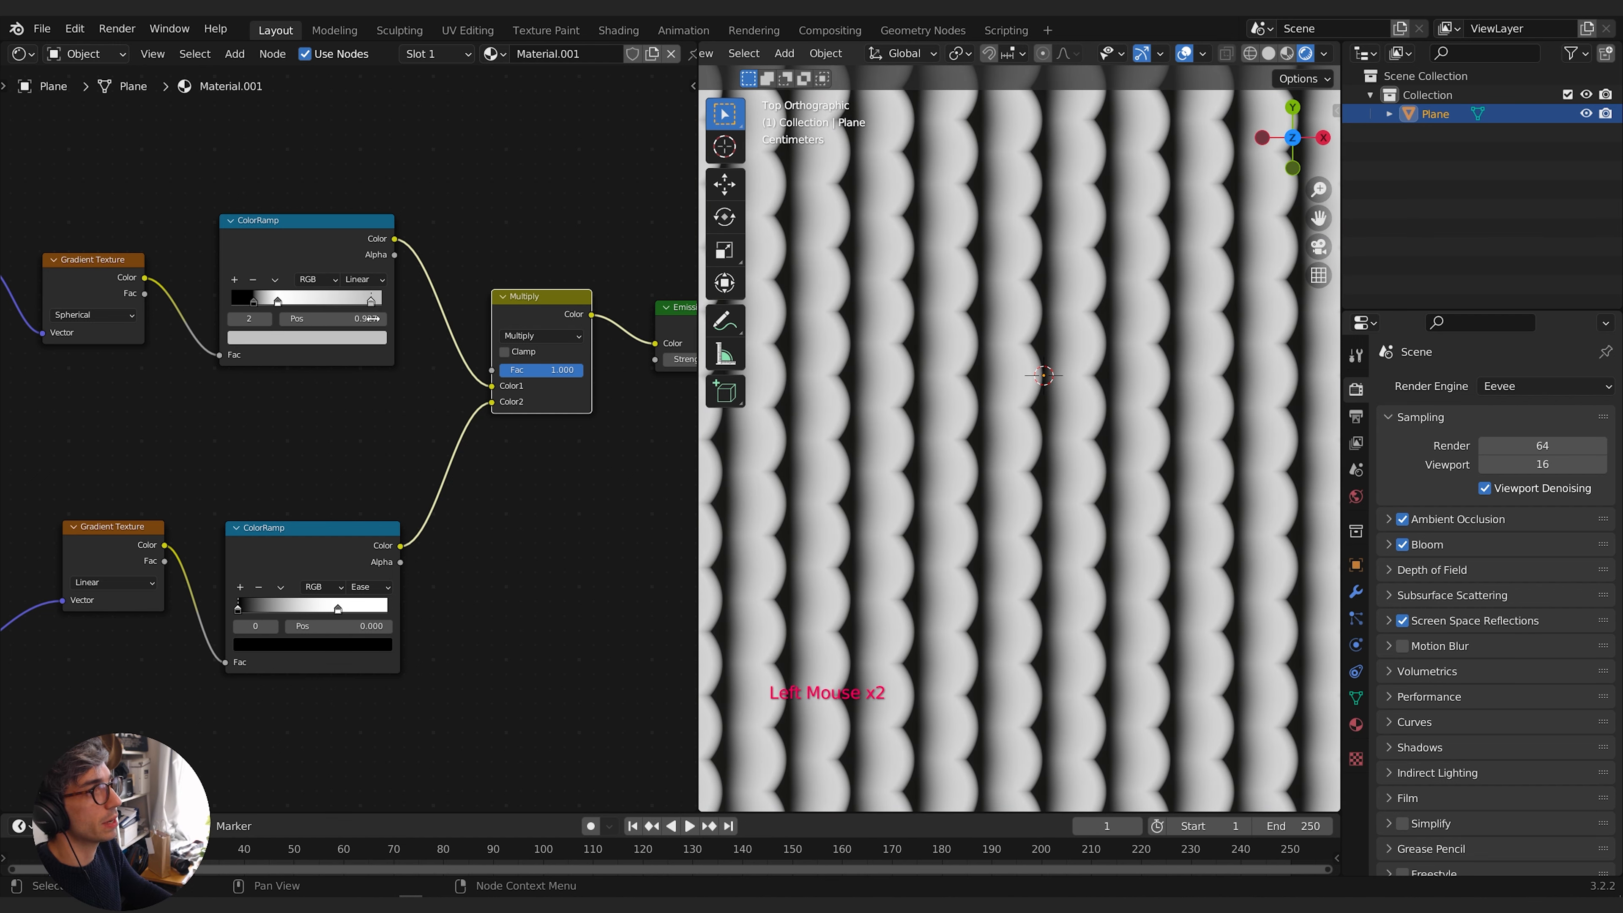
{"action": "left_click", "coordinate": [335, 343]}
{"action": "left_click_drag", "start_coordinate": [353, 192], "coordinate": [353, 236]}
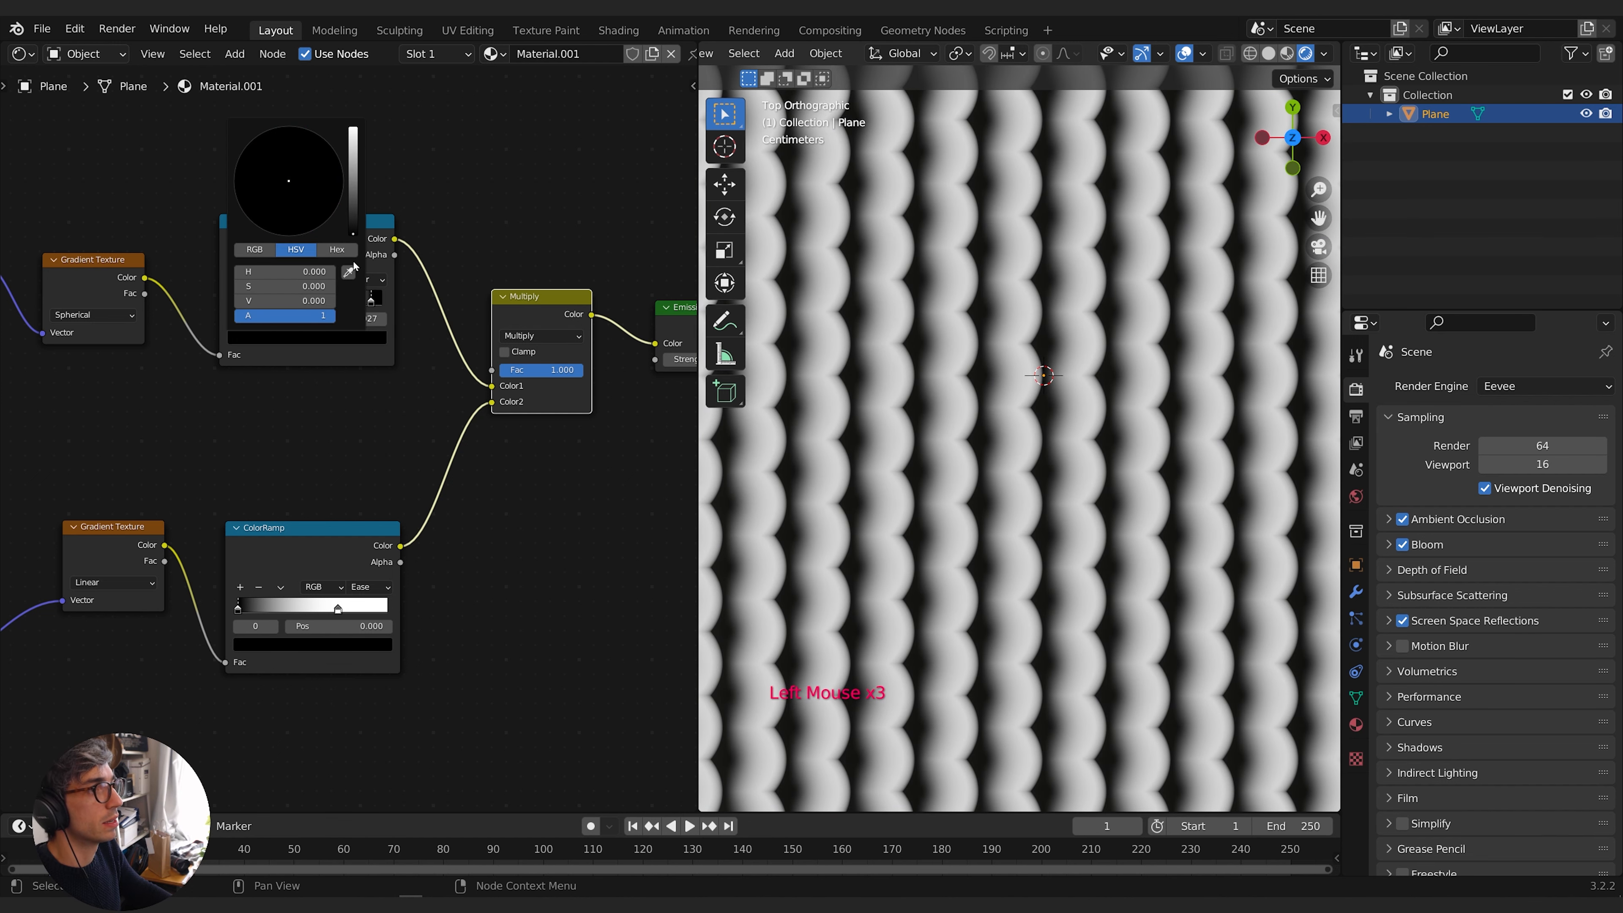
Set the upper ColorRamp's interpolation to Ease and its black end stop to position 0.873
{"action": "left_click_drag", "start_coordinate": [371, 301], "coordinate": [336, 301]}
{"action": "left_click", "coordinate": [363, 279]}
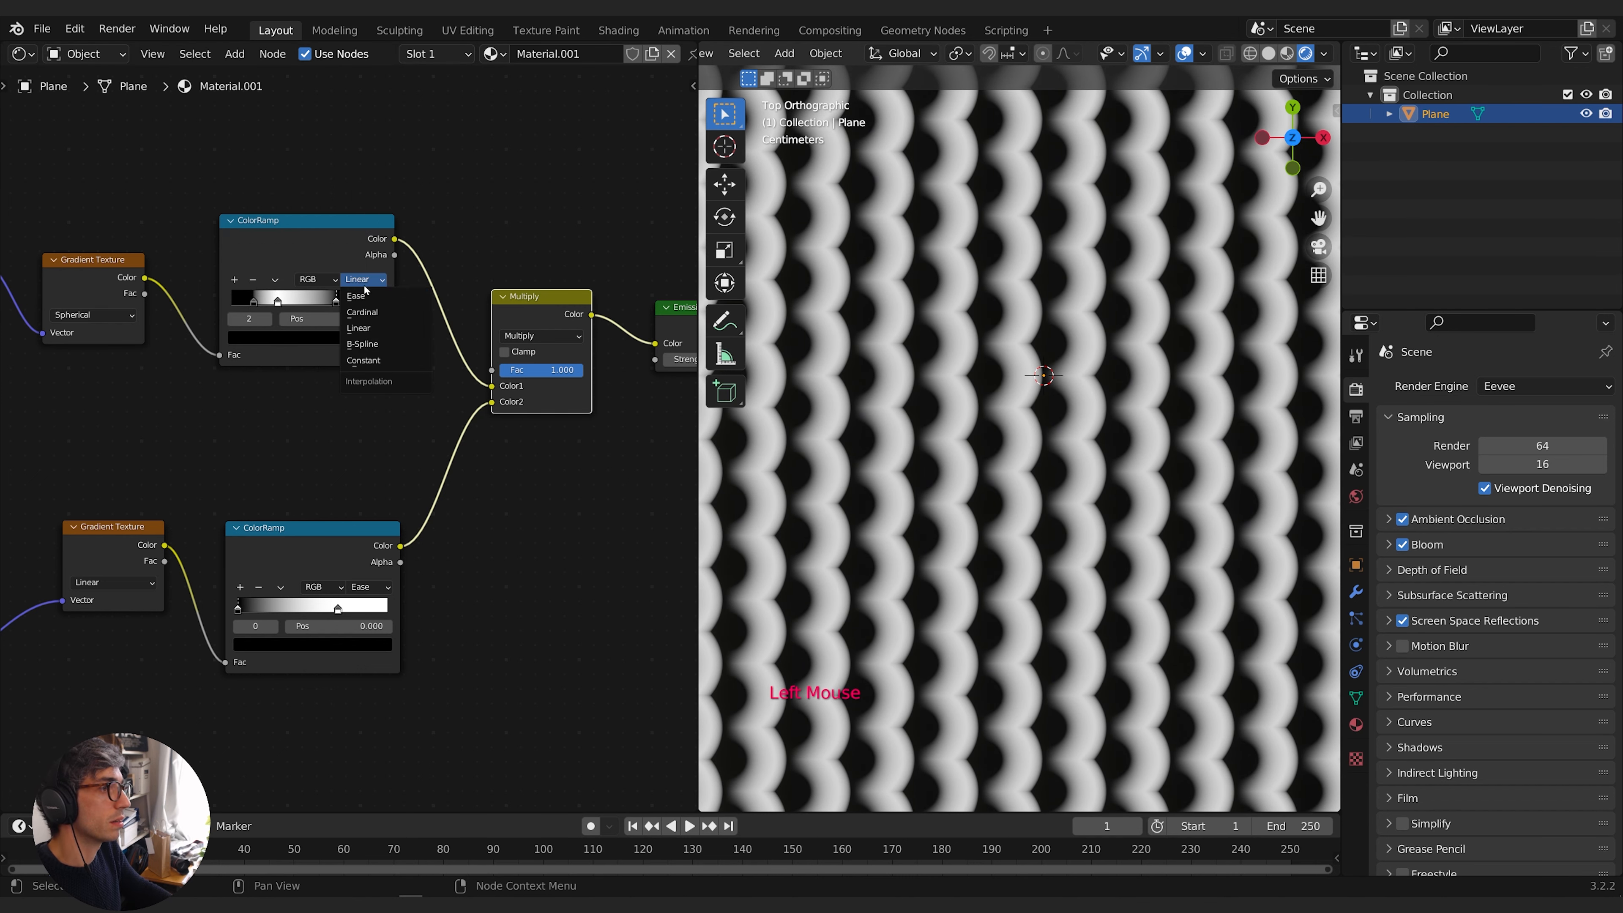
{"action": "left_click", "coordinate": [365, 297]}
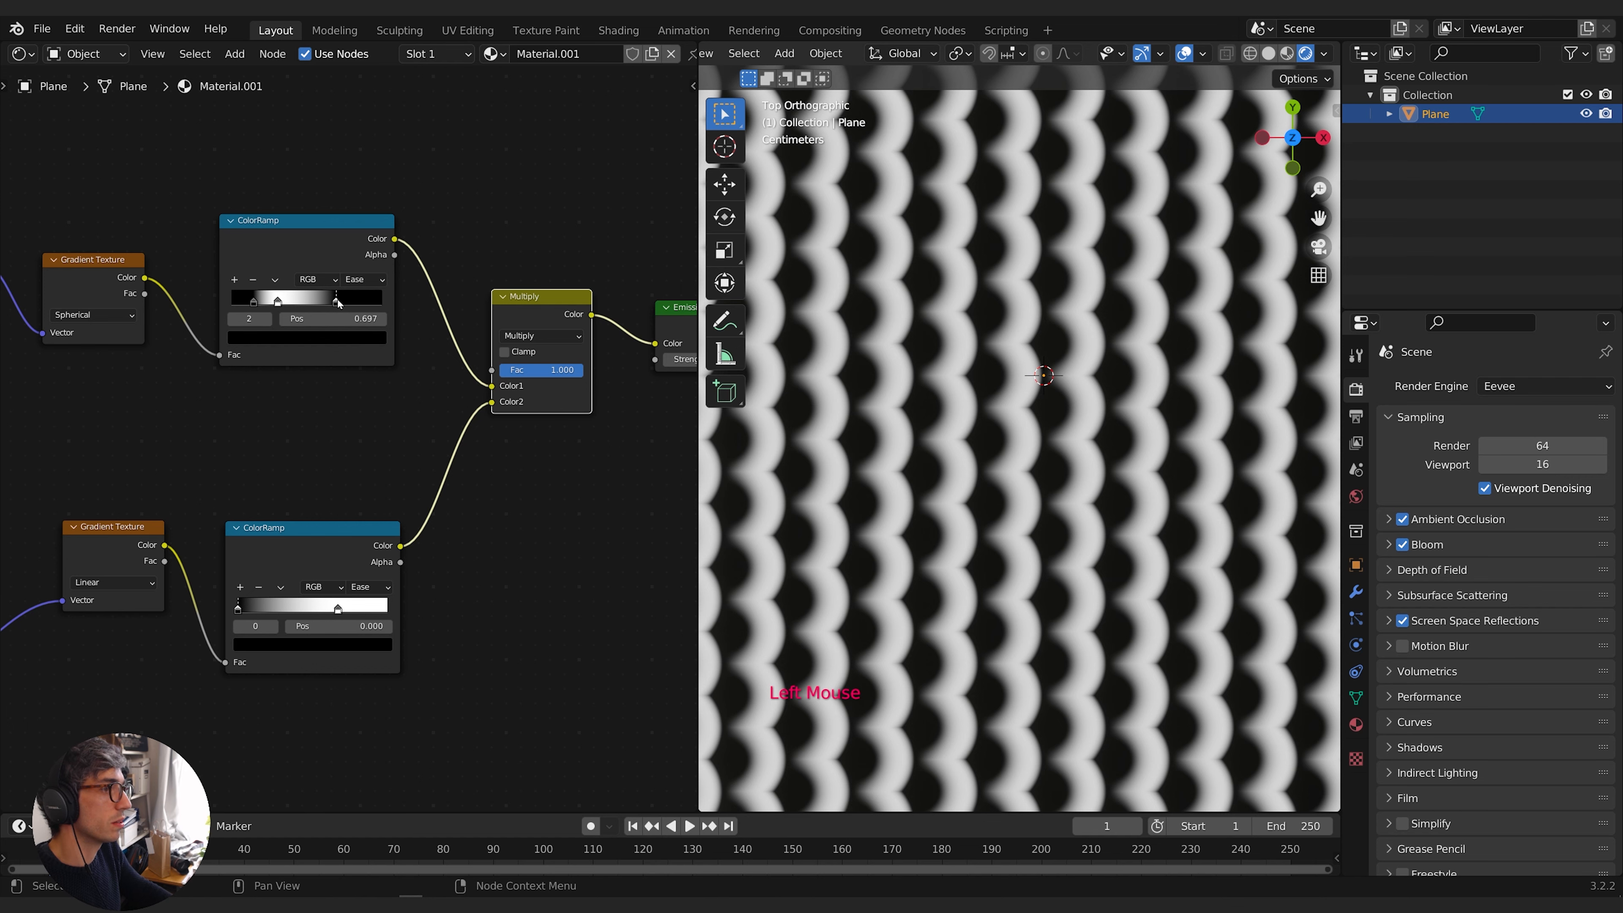
{"action": "left_click_drag", "start_coordinate": [337, 301], "coordinate": [363, 300]}
Examine the knitted pattern across the whole plane, both close up and from a distance
{"action": "scroll", "coordinate": [980, 528], "scroll_direction": "down", "scroll_amount": 3}
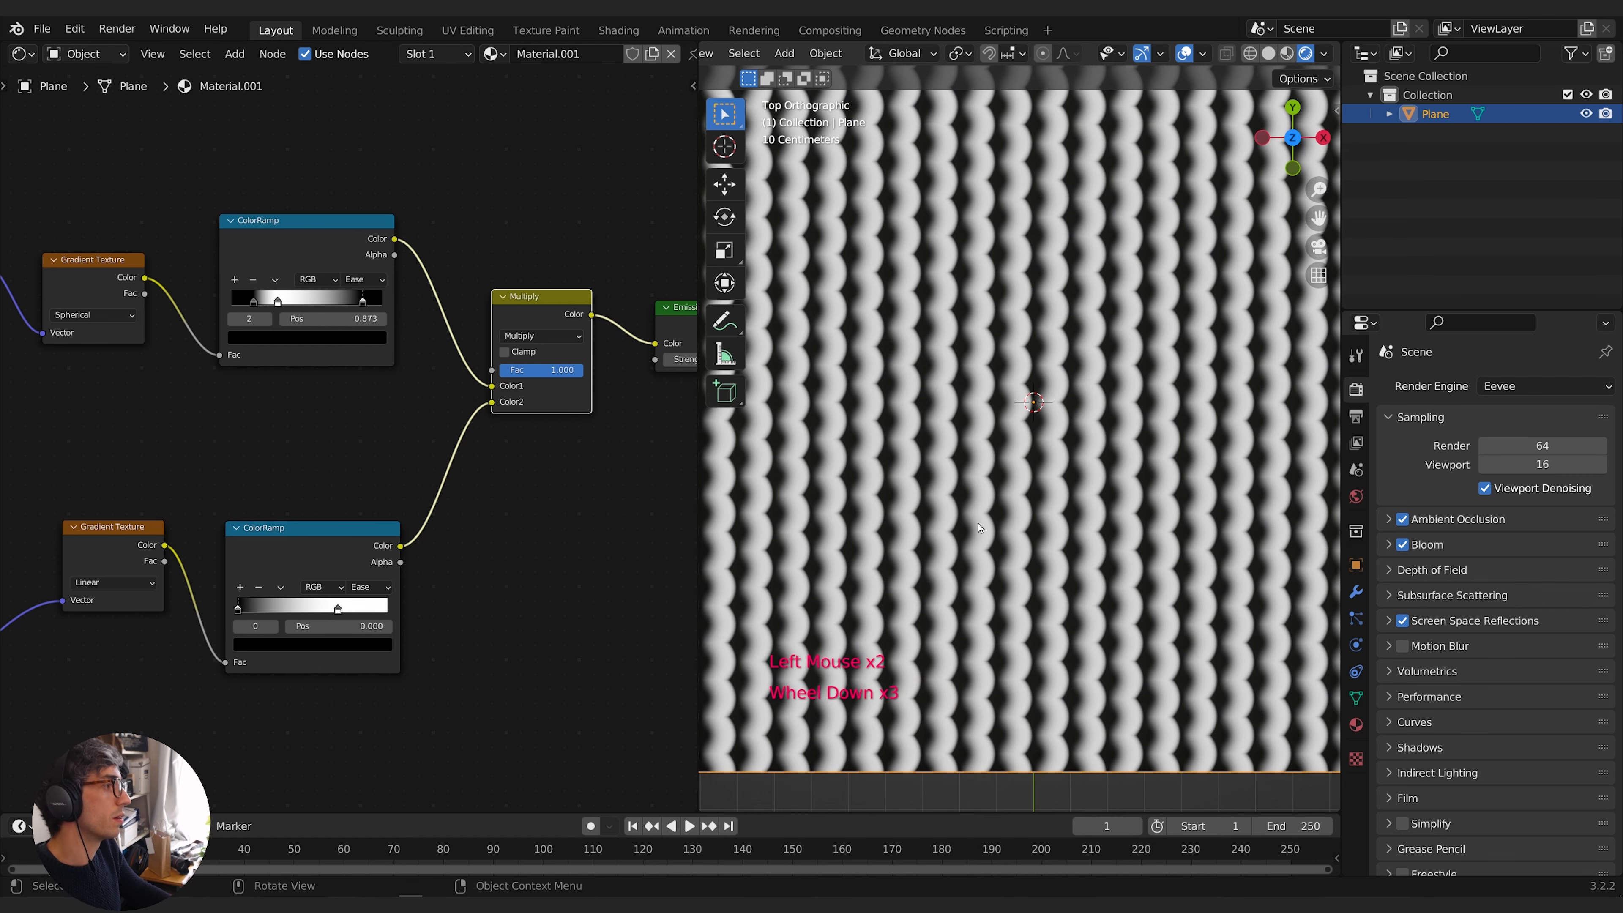
{"action": "scroll", "coordinate": [979, 523], "scroll_direction": "down", "scroll_amount": 3}
{"action": "scroll", "coordinate": [978, 523], "scroll_direction": "up", "scroll_amount": 1}
{"action": "scroll", "coordinate": [984, 384], "scroll_direction": "down", "scroll_amount": 2}
{"action": "middle_click_drag", "start_coordinate": [995, 302], "coordinate": [984, 323], "text": "shift"}
{"action": "scroll", "coordinate": [985, 322], "scroll_direction": "up", "scroll_amount": 2}
{"action": "scroll", "coordinate": [984, 323], "scroll_direction": "down", "scroll_amount": 1}
{"action": "scroll", "coordinate": [984, 322], "scroll_direction": "up", "scroll_amount": 1}
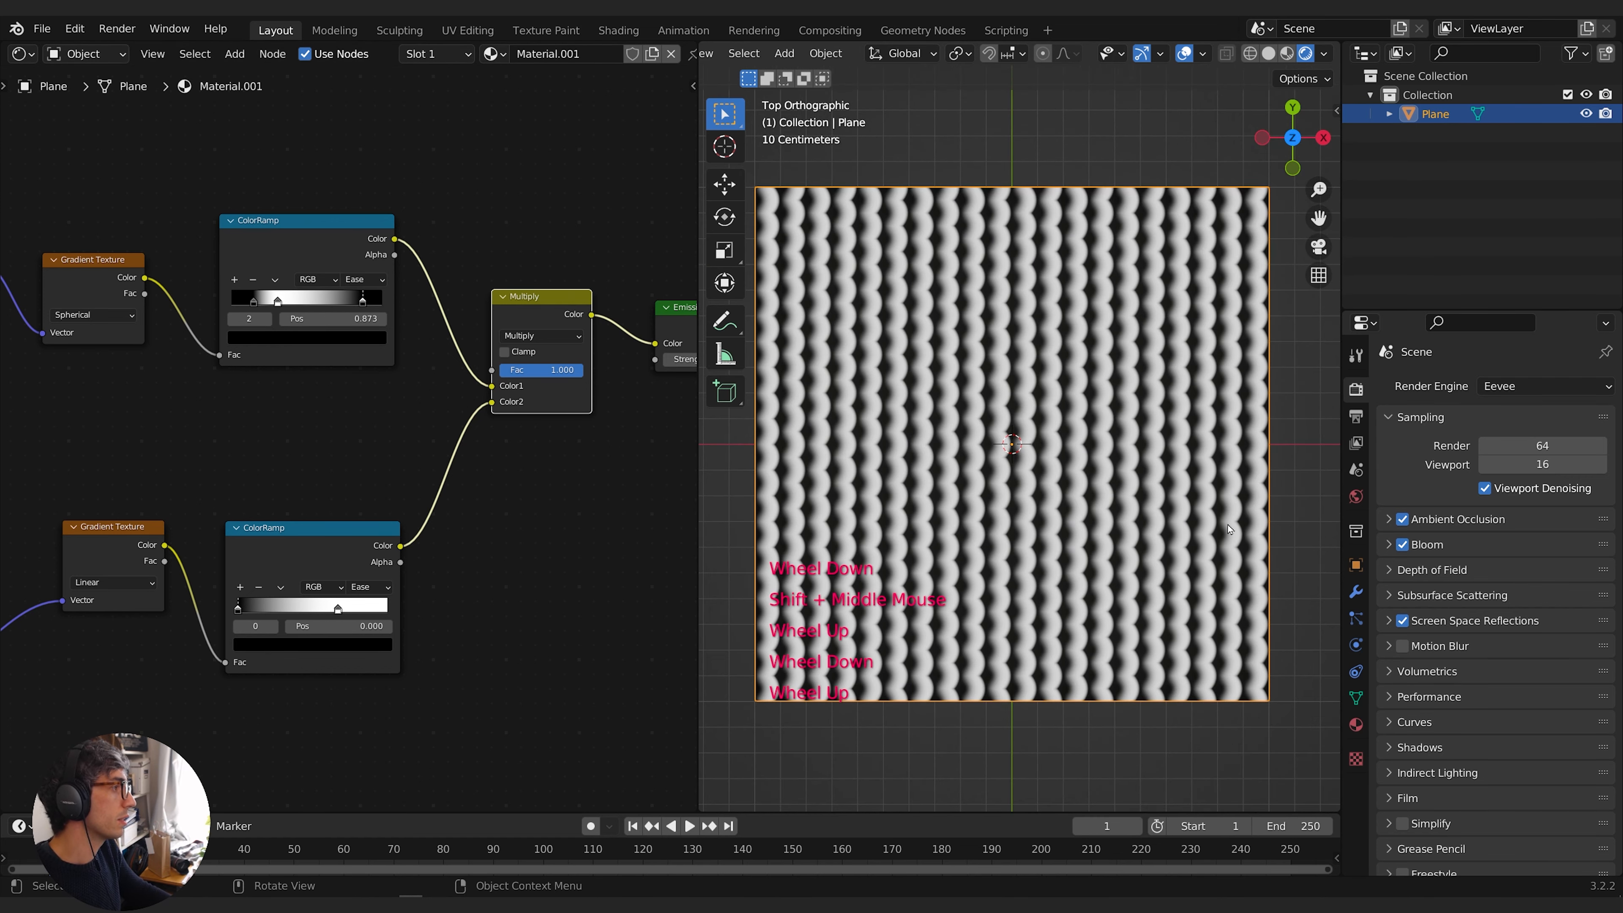
{"action": "scroll", "coordinate": [1228, 529], "scroll_direction": "up", "scroll_amount": 1}
{"action": "scroll", "coordinate": [1167, 525], "scroll_direction": "down", "scroll_amount": 1}
{"action": "scroll", "coordinate": [1167, 525], "scroll_direction": "up", "scroll_amount": 1}
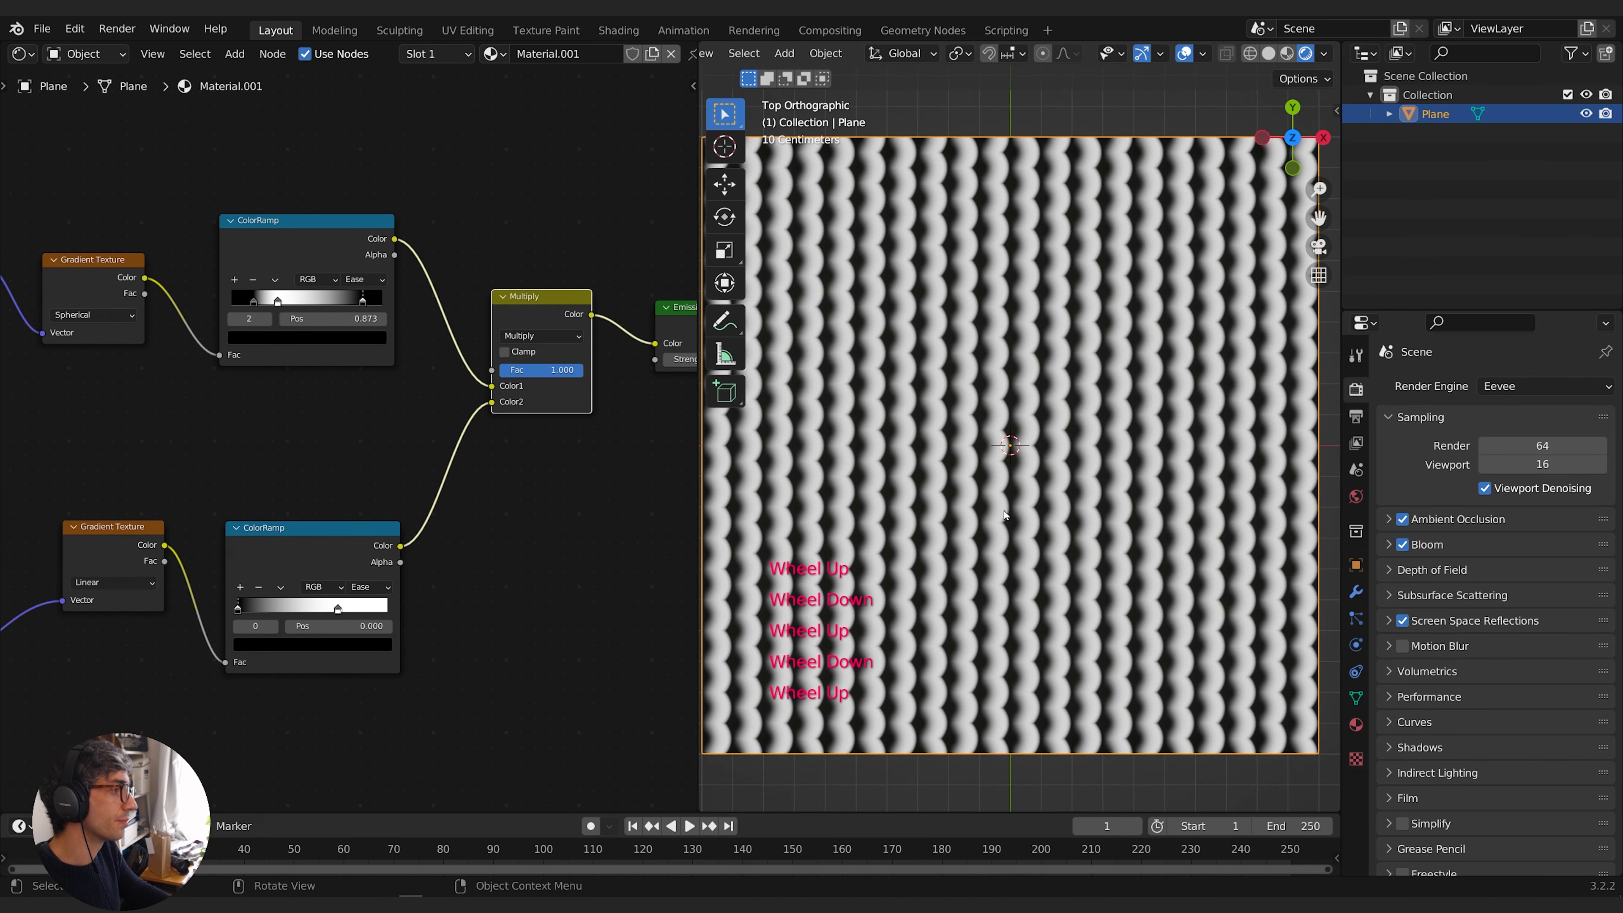
{"action": "scroll", "coordinate": [1168, 525], "scroll_direction": "down", "scroll_amount": 1}
Move the Material Output node away from the Emission node to make room between them
{"action": "middle_click_drag", "start_coordinate": [531, 514], "coordinate": [274, 546]}
{"action": "middle_click_drag", "start_coordinate": [536, 510], "coordinate": [311, 536]}
{"action": "middle_click_drag", "start_coordinate": [372, 342], "coordinate": [276, 380]}
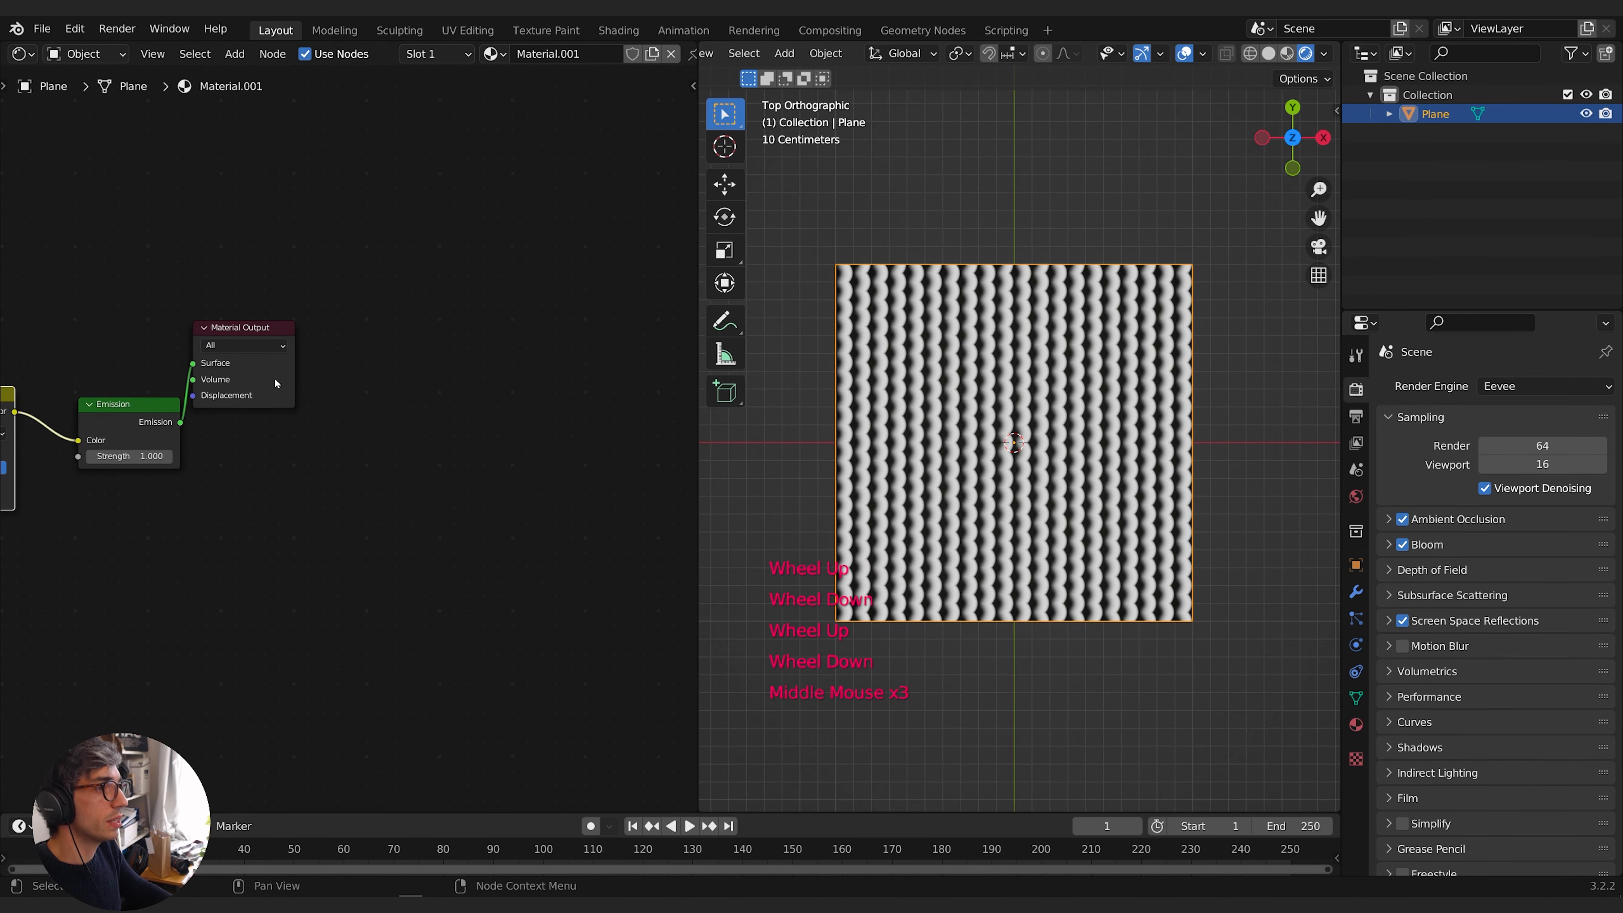
{"action": "left_click_drag", "start_coordinate": [288, 327], "coordinate": [490, 310]}
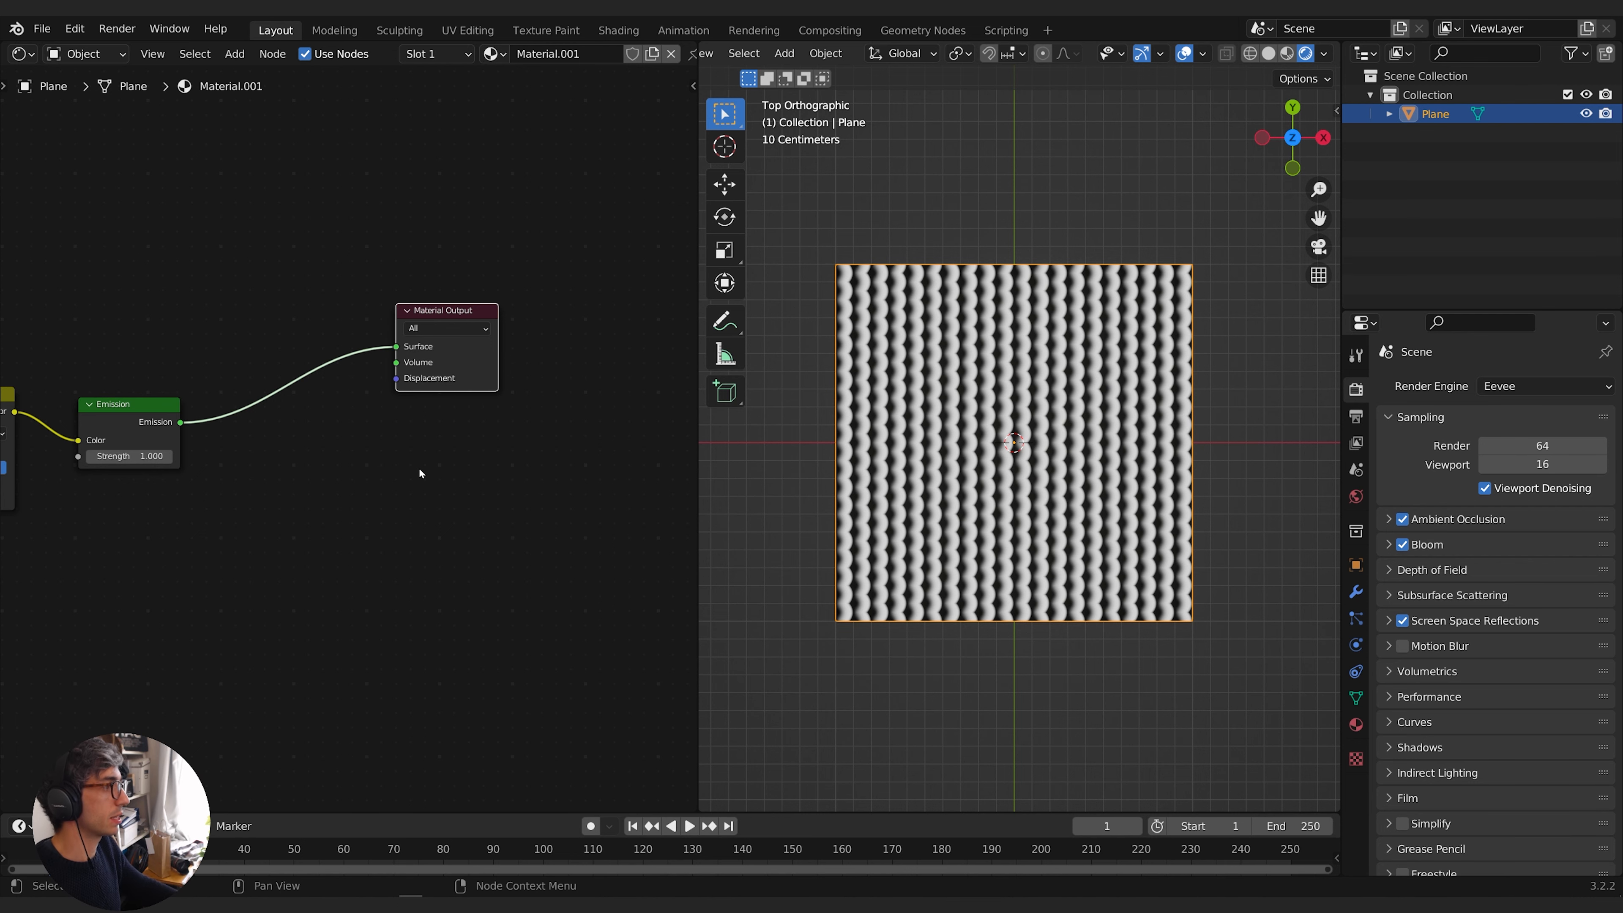
Hide the Plane object in the viewport
{"action": "scroll", "coordinate": [982, 493], "scroll_direction": "down", "scroll_amount": 2}
{"action": "scroll", "coordinate": [983, 494], "scroll_direction": "up", "scroll_amount": 1}
{"action": "scroll", "coordinate": [983, 494], "scroll_direction": "down", "scroll_amount": 1}
{"action": "middle_click_drag", "start_coordinate": [984, 494], "coordinate": [994, 392]}
{"action": "middle_click_drag", "start_coordinate": [1080, 492], "coordinate": [1123, 489]}
{"action": "left_click", "coordinate": [1123, 489]}
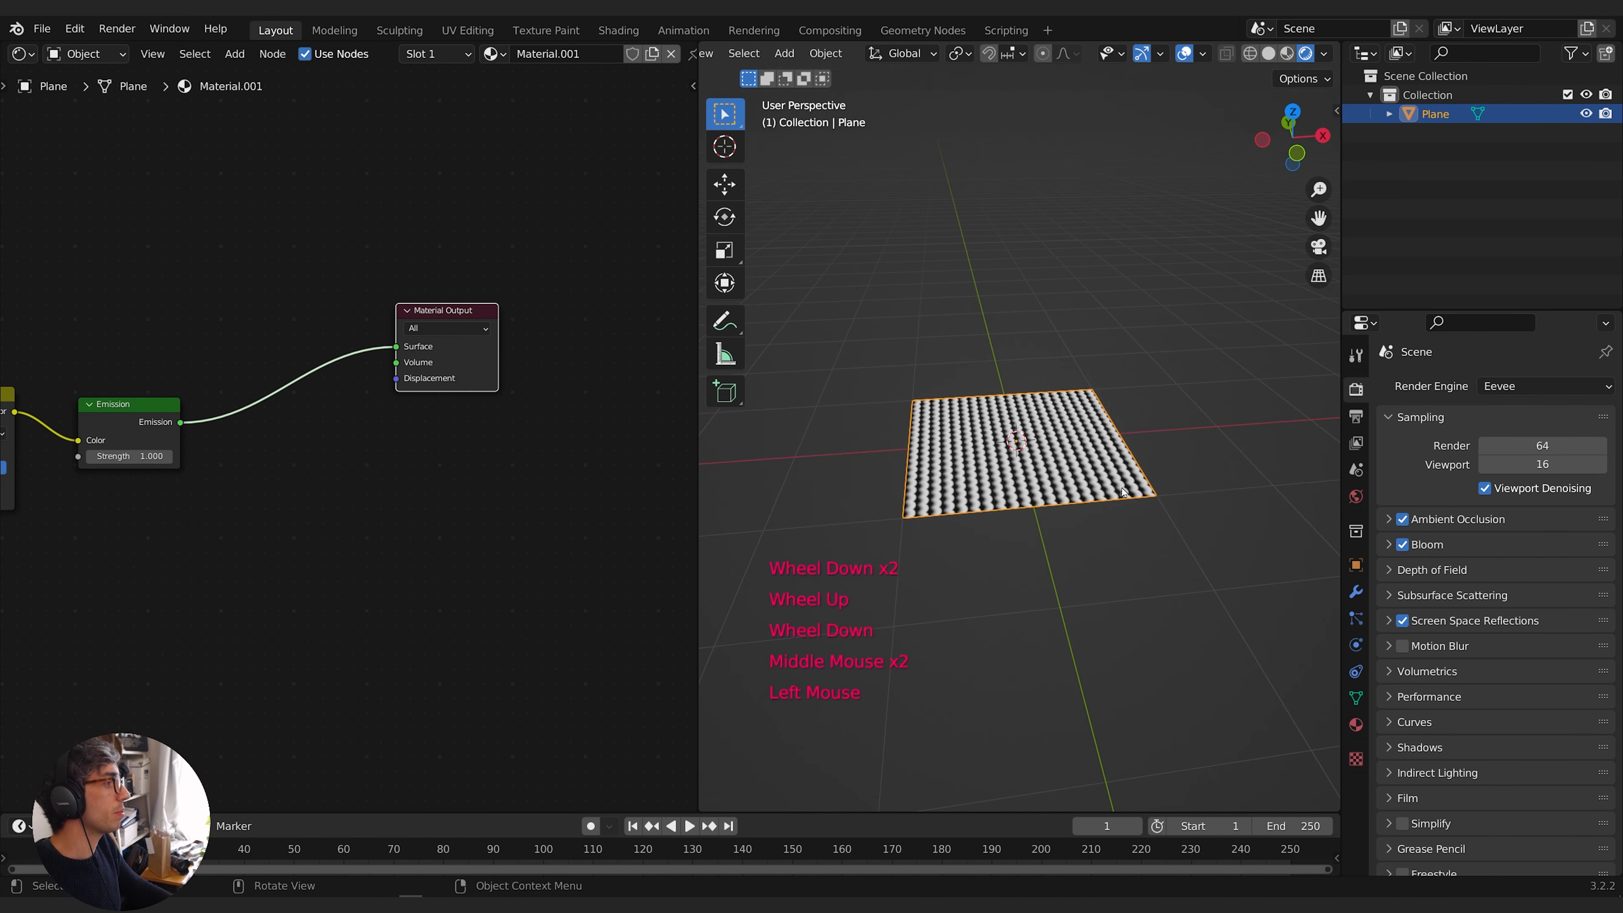
{"action": "middle_click_drag", "start_coordinate": [960, 468], "coordinate": [943, 544], "text": "shift"}
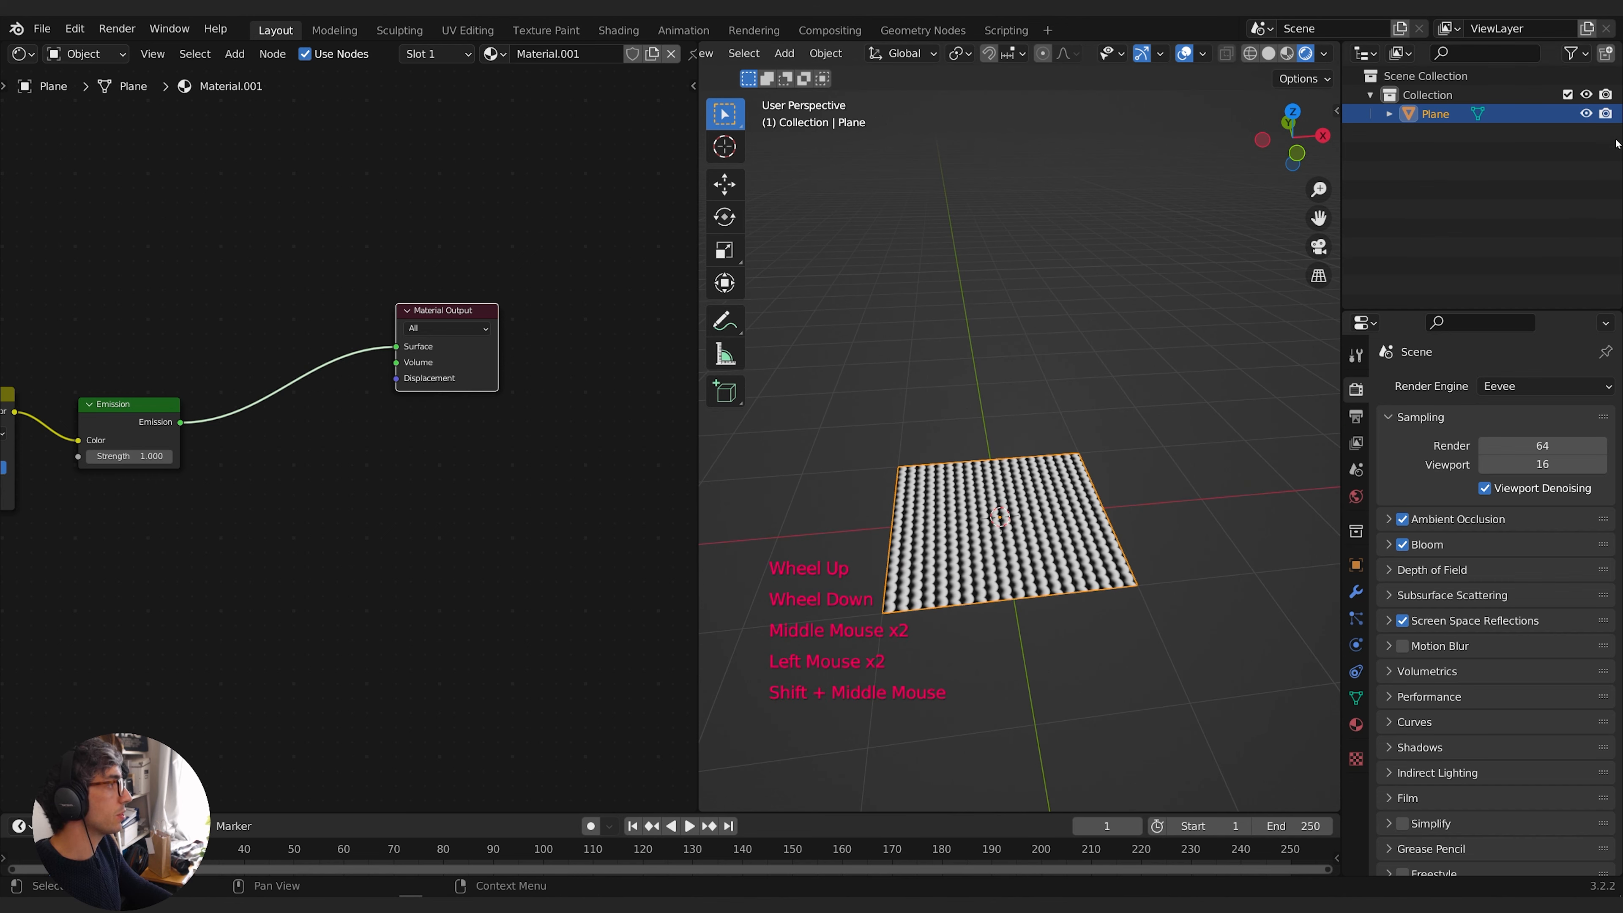
{"action": "left_click", "coordinate": [1587, 114]}
Add a Bezier curve to the scene
{"action": "key", "text": "shift+a"}
{"action": "mouse_move", "coordinate": [821, 473]}
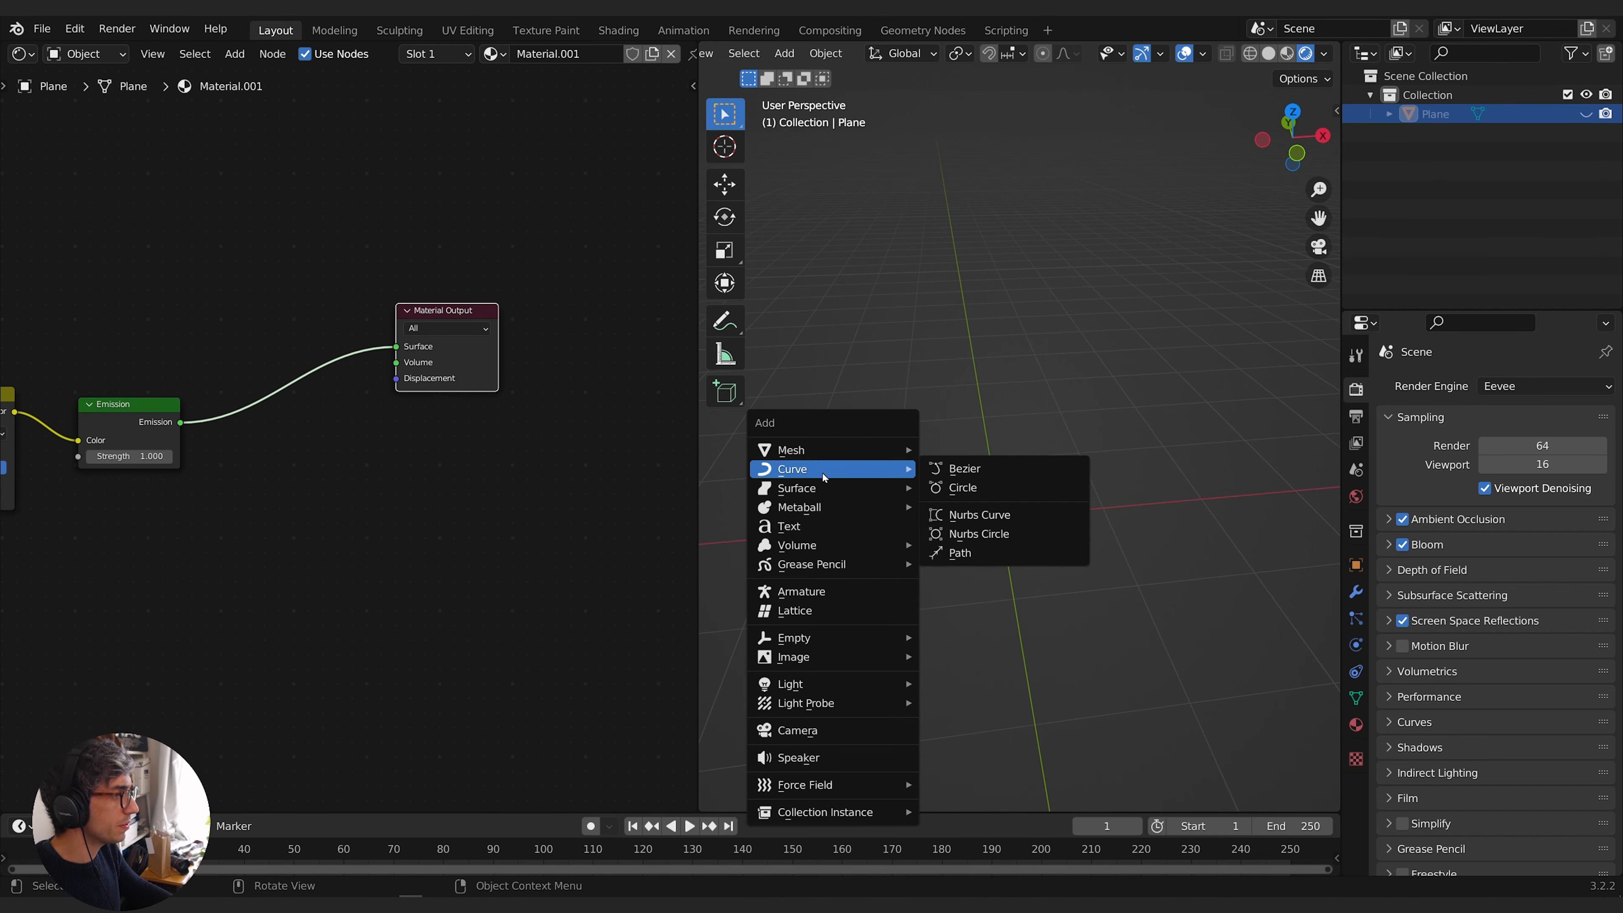
{"action": "left_click", "coordinate": [965, 469]}
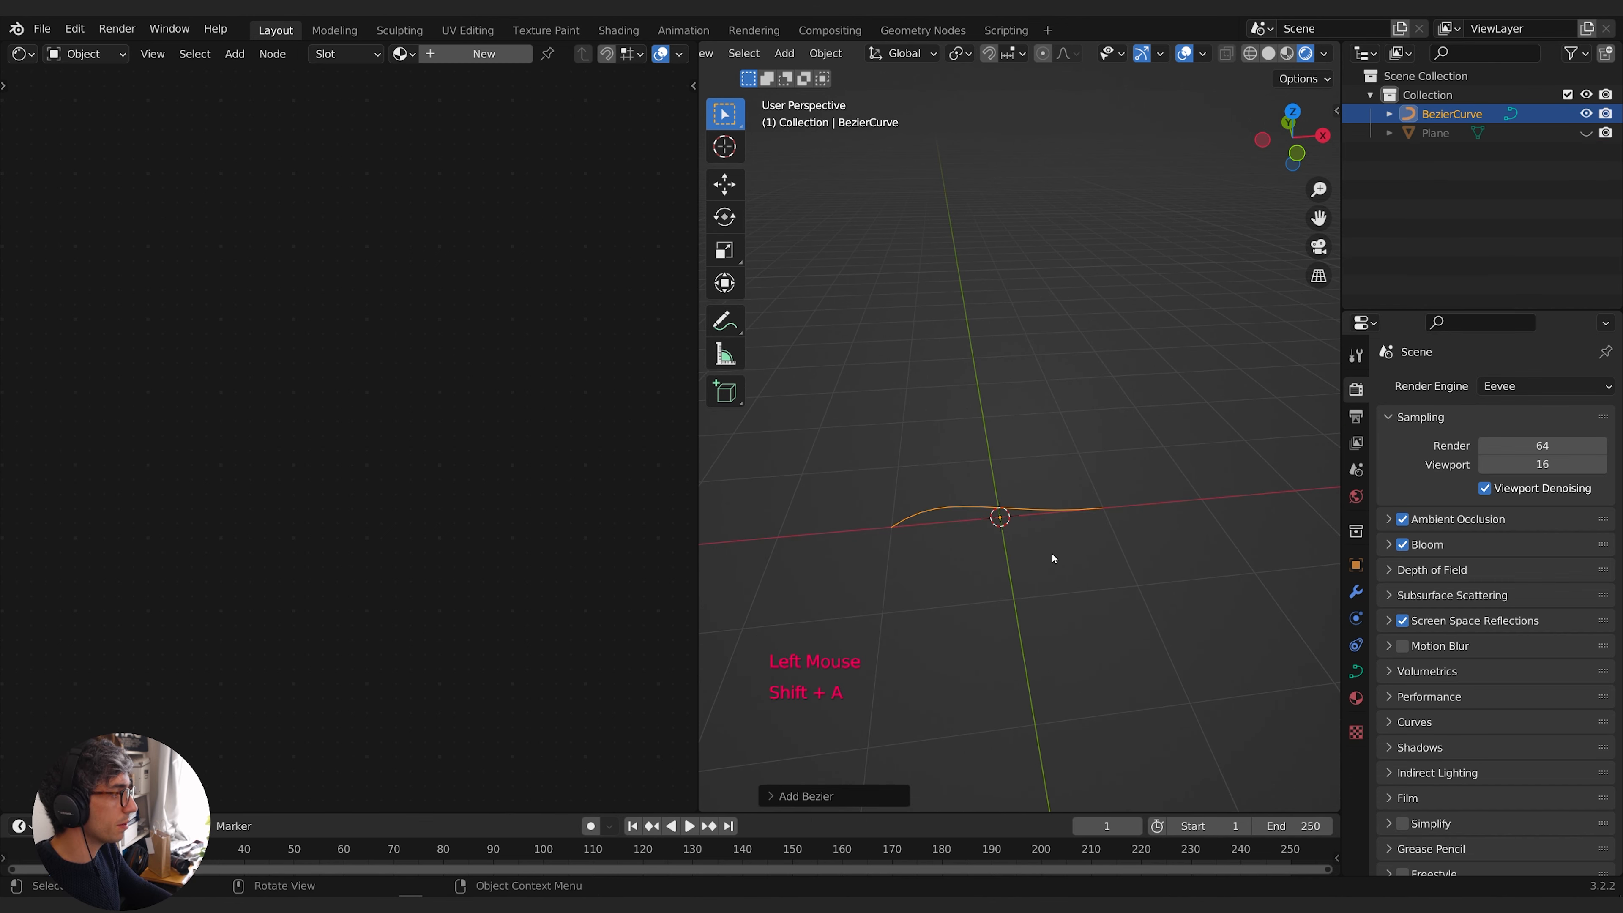
Give the Bezier curve a round bevel with a depth of 0.15 m
{"action": "left_click", "coordinate": [1356, 671]}
{"action": "left_click", "coordinate": [1416, 699]}
{"action": "scroll", "coordinate": [1417, 735], "scroll_direction": "down", "scroll_amount": 3}
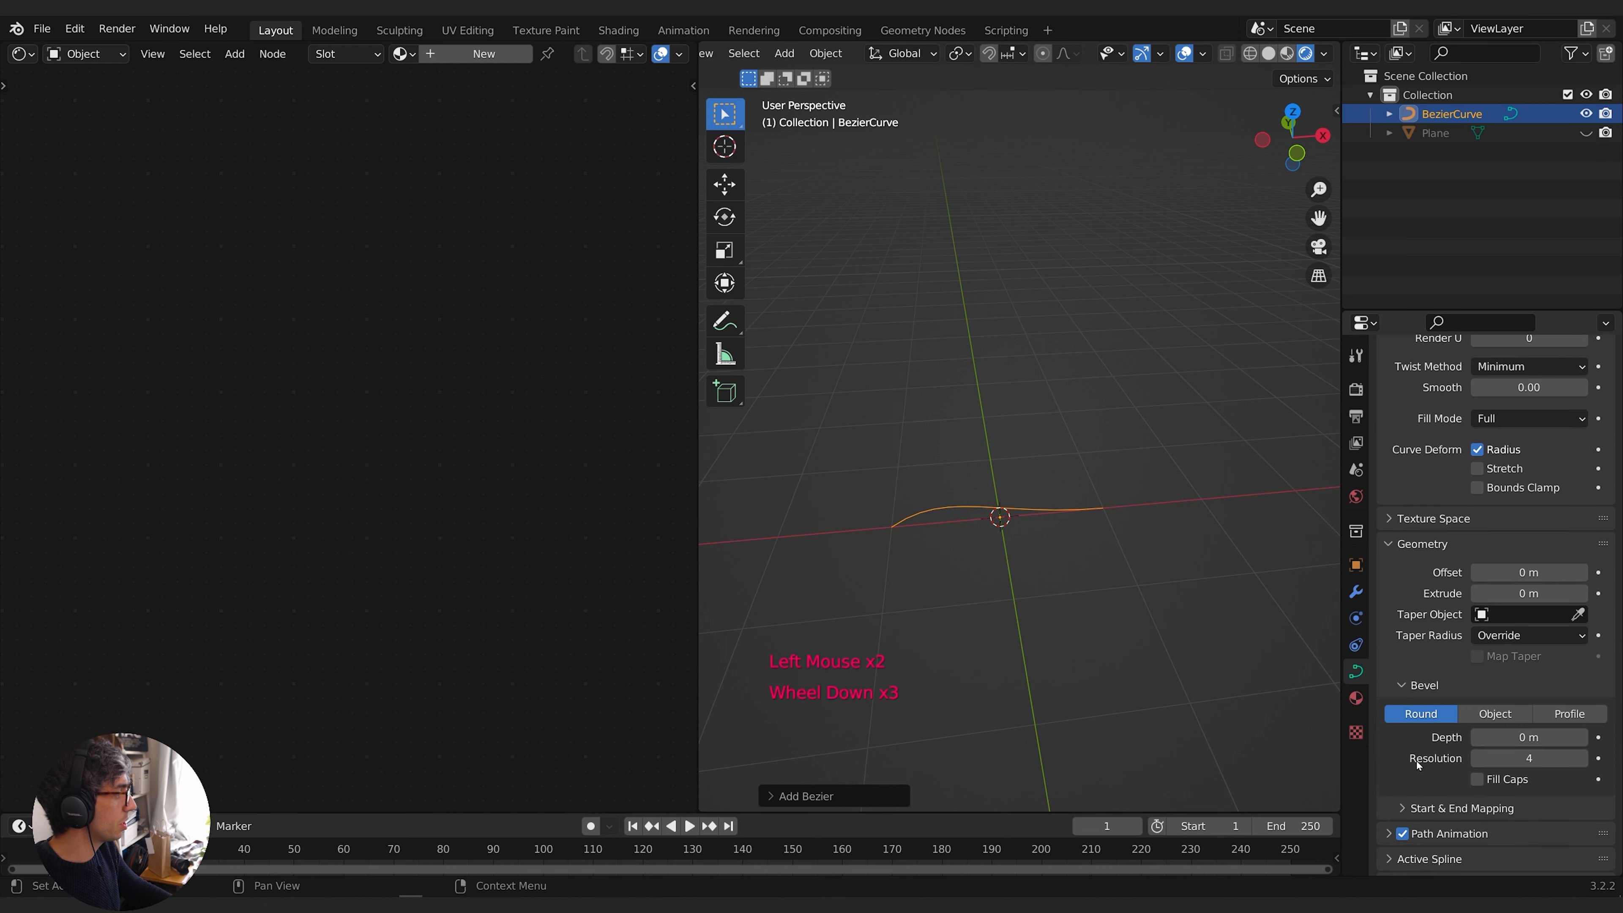
{"action": "mouse_move", "coordinate": [1527, 738]}
{"action": "left_mouse_down"}
{"action": "mouse_move", "coordinate": [1553, 737]}
{"action": "mouse_move", "coordinate": [1521, 737]}
{"action": "left_mouse_up"}
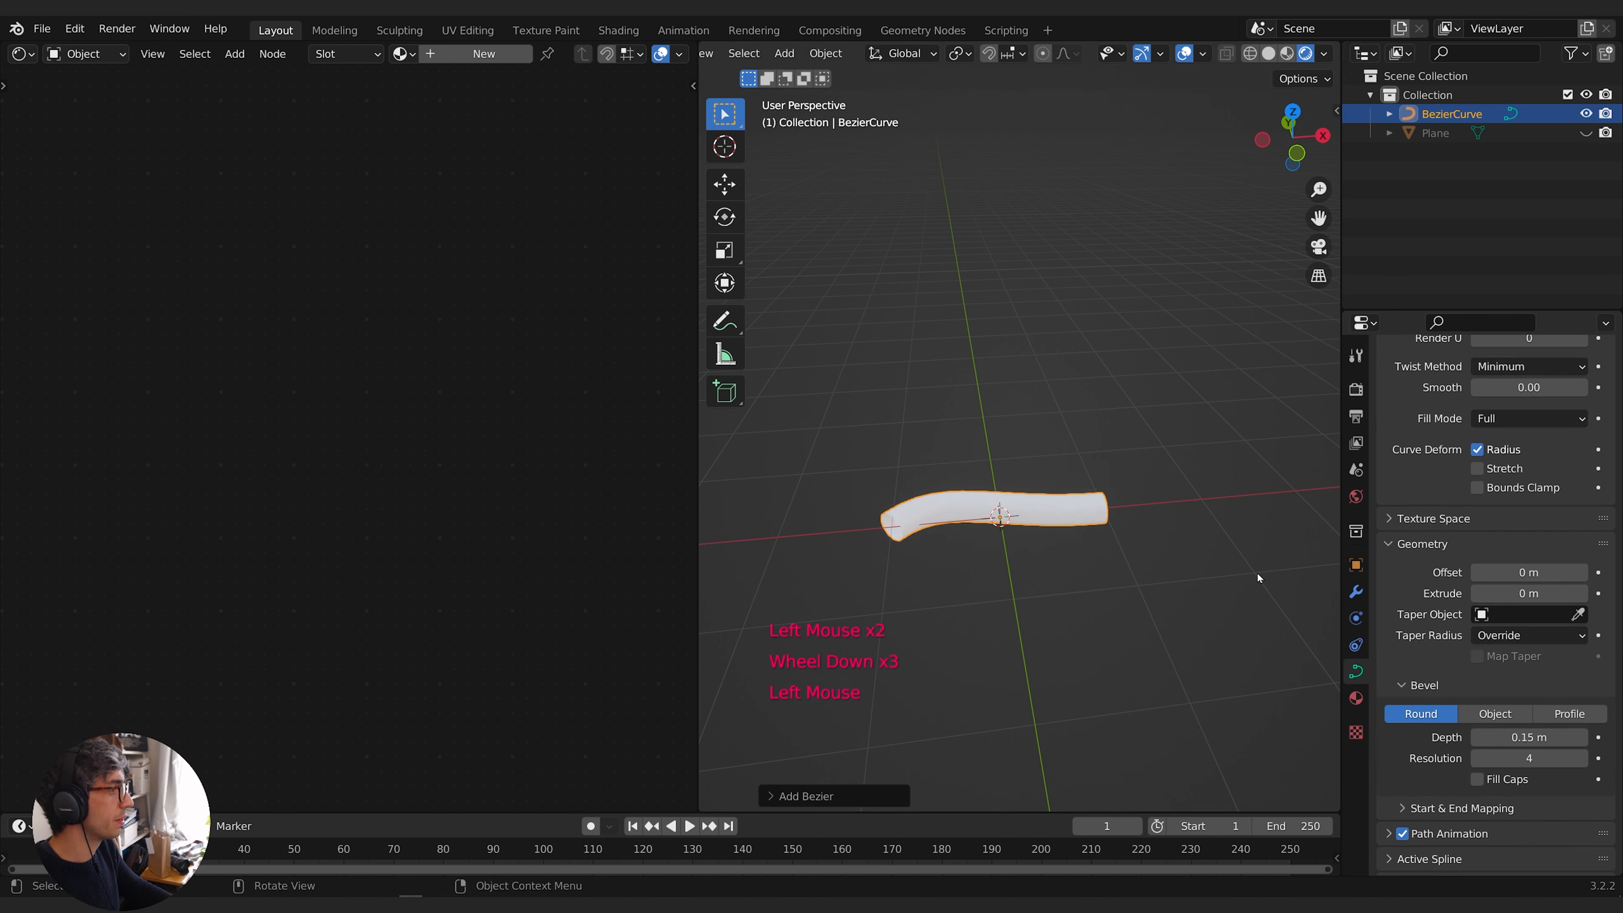
Rotate the Bezier curve 90 degrees about the Y axis so it stands upright
{"action": "middle_click_drag", "start_coordinate": [1257, 574], "coordinate": [1184, 481]}
{"action": "type", "text": "r"}
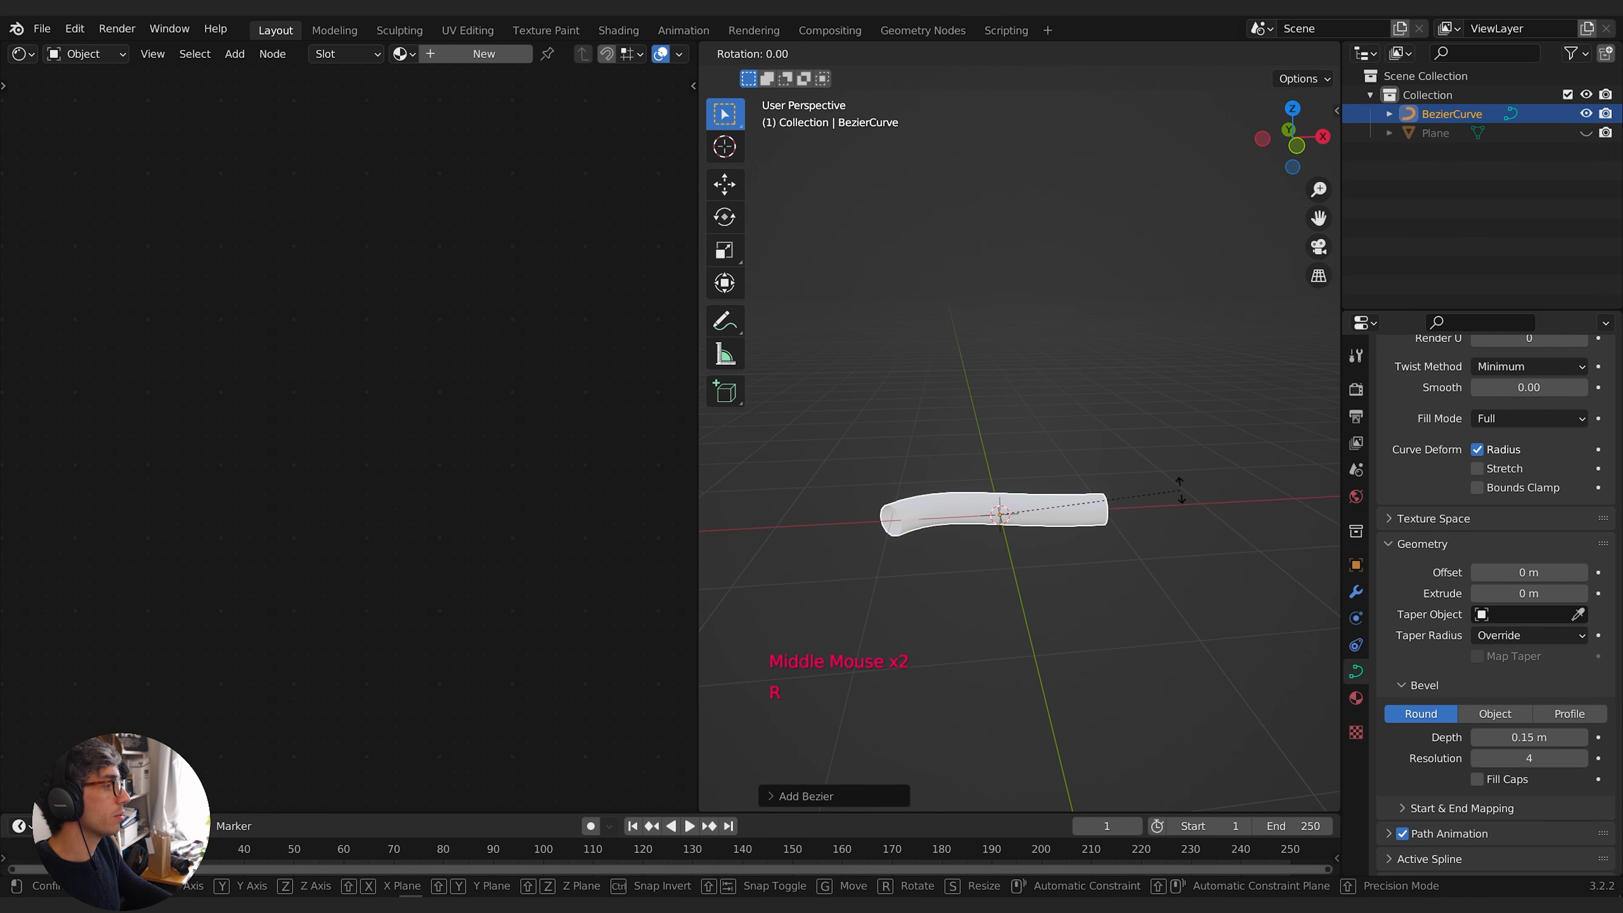
{"action": "type", "text": "y90"}
{"action": "key", "text": "Return"}
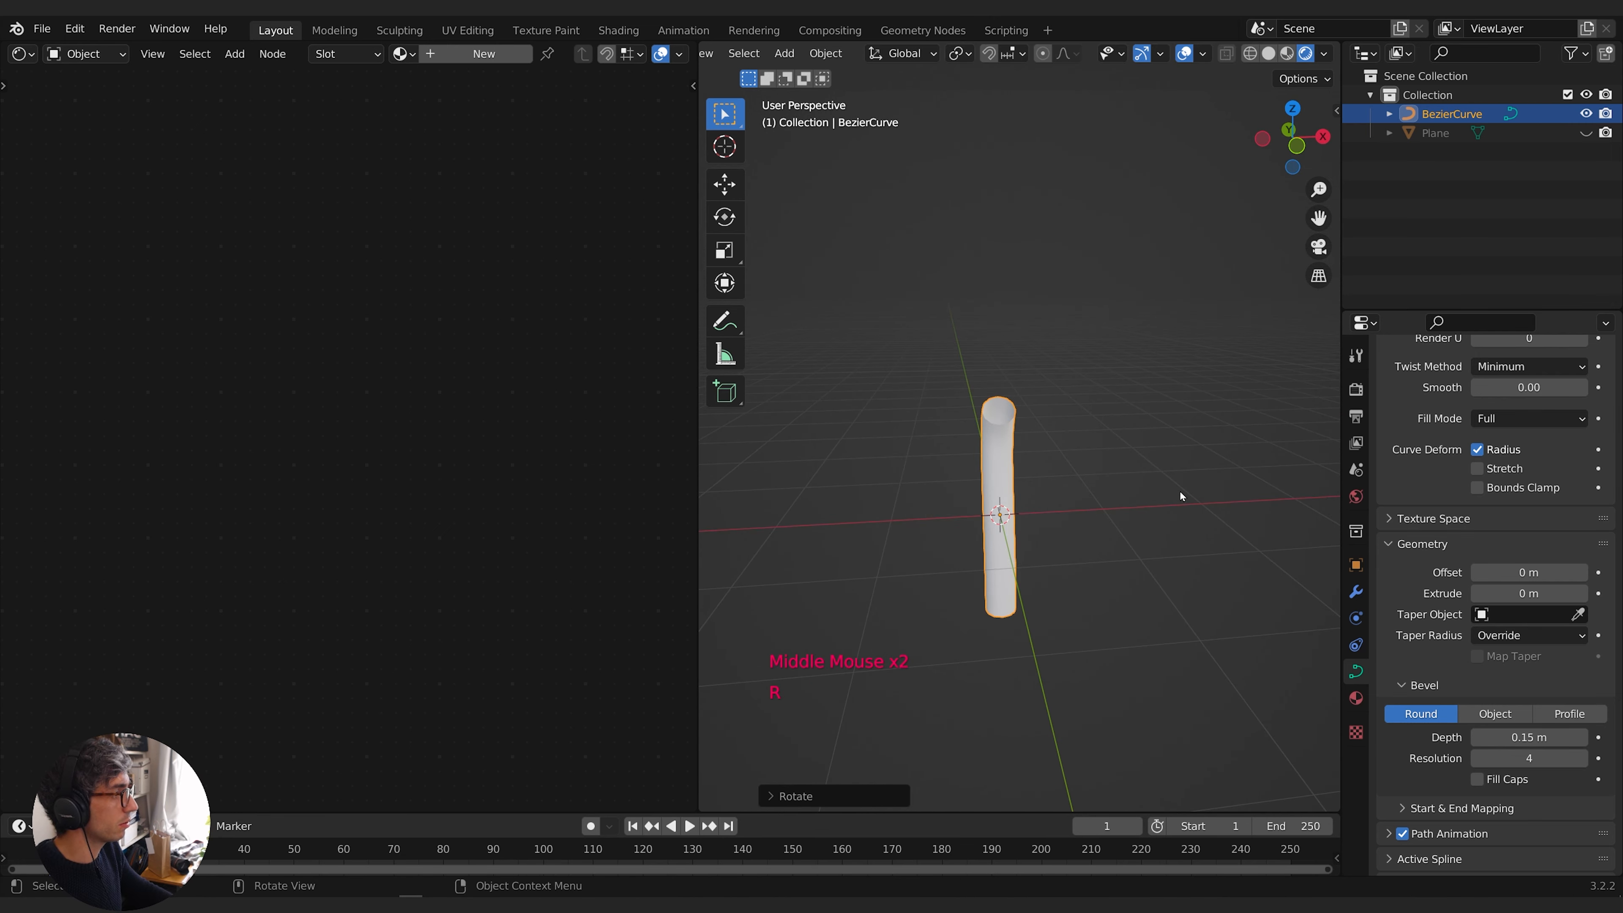
Raise the Bezier curve along the Z axis until its base rests at the world origin
{"action": "middle_click_drag", "start_coordinate": [1178, 492], "coordinate": [1235, 514]}
{"action": "key", "text": "g"}
{"action": "key", "text": "z"}
{"action": "left_click", "coordinate": [1205, 418]}
Assign the existing Material.001 to the Bezier curve
{"action": "middle_click_drag", "start_coordinate": [1054, 409], "coordinate": [1098, 410]}
{"action": "scroll", "coordinate": [1093, 444], "scroll_direction": "up", "scroll_amount": 3}
{"action": "middle_click_drag", "start_coordinate": [1098, 410], "coordinate": [1127, 454], "text": "shift"}
{"action": "scroll", "coordinate": [1084, 464], "scroll_direction": "down", "scroll_amount": 1}
{"action": "left_click", "coordinate": [1358, 702]}
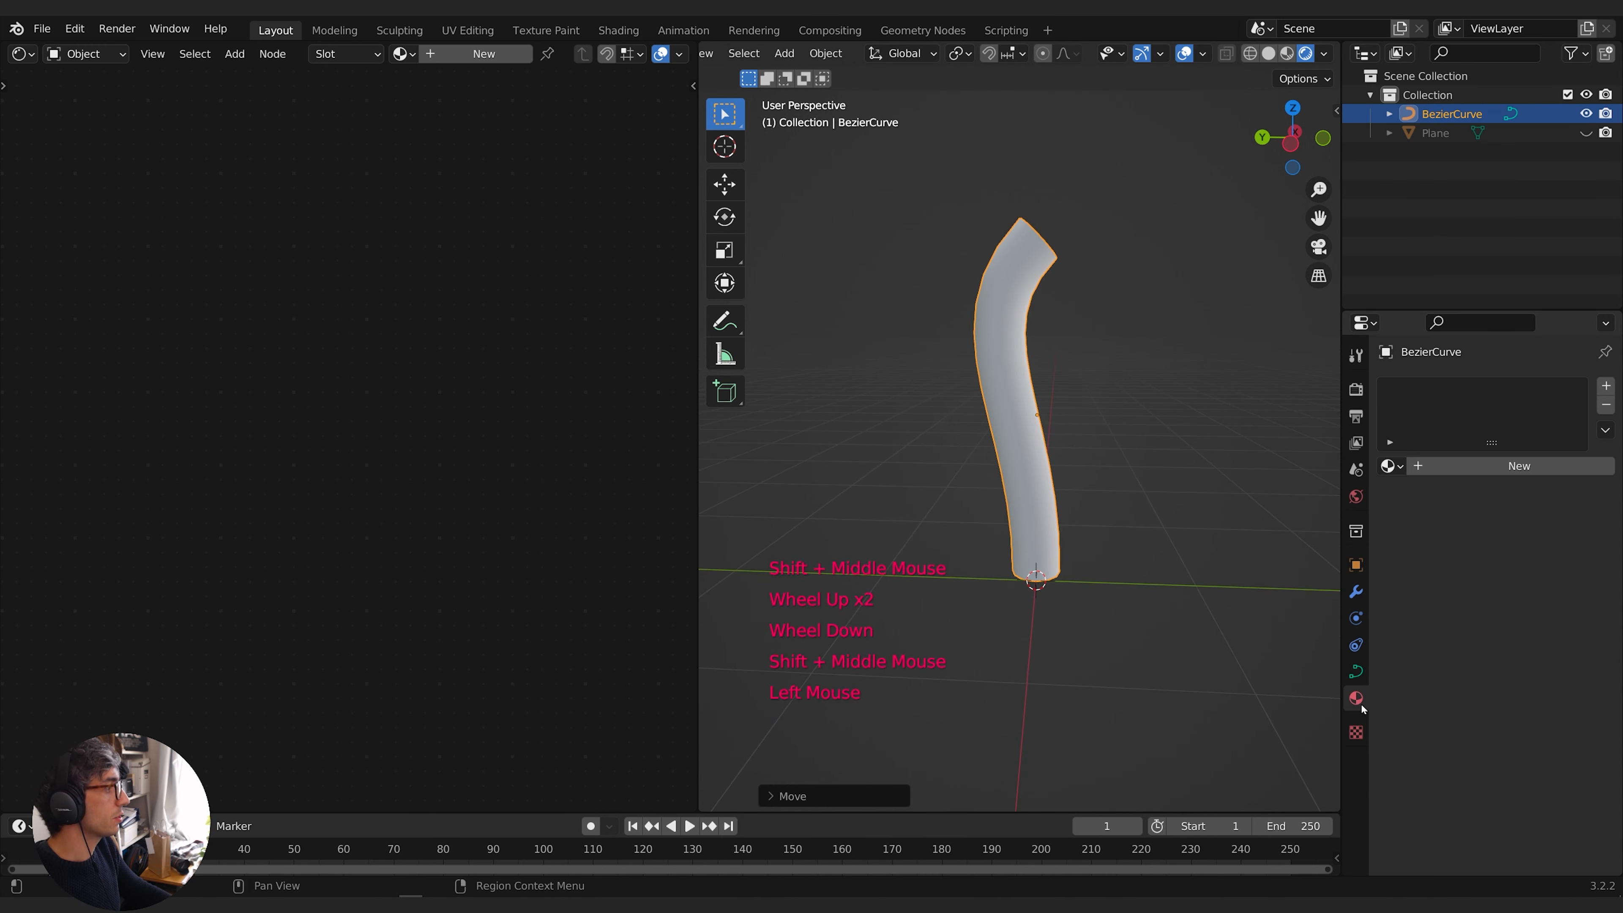
{"action": "left_click", "coordinate": [1389, 465]}
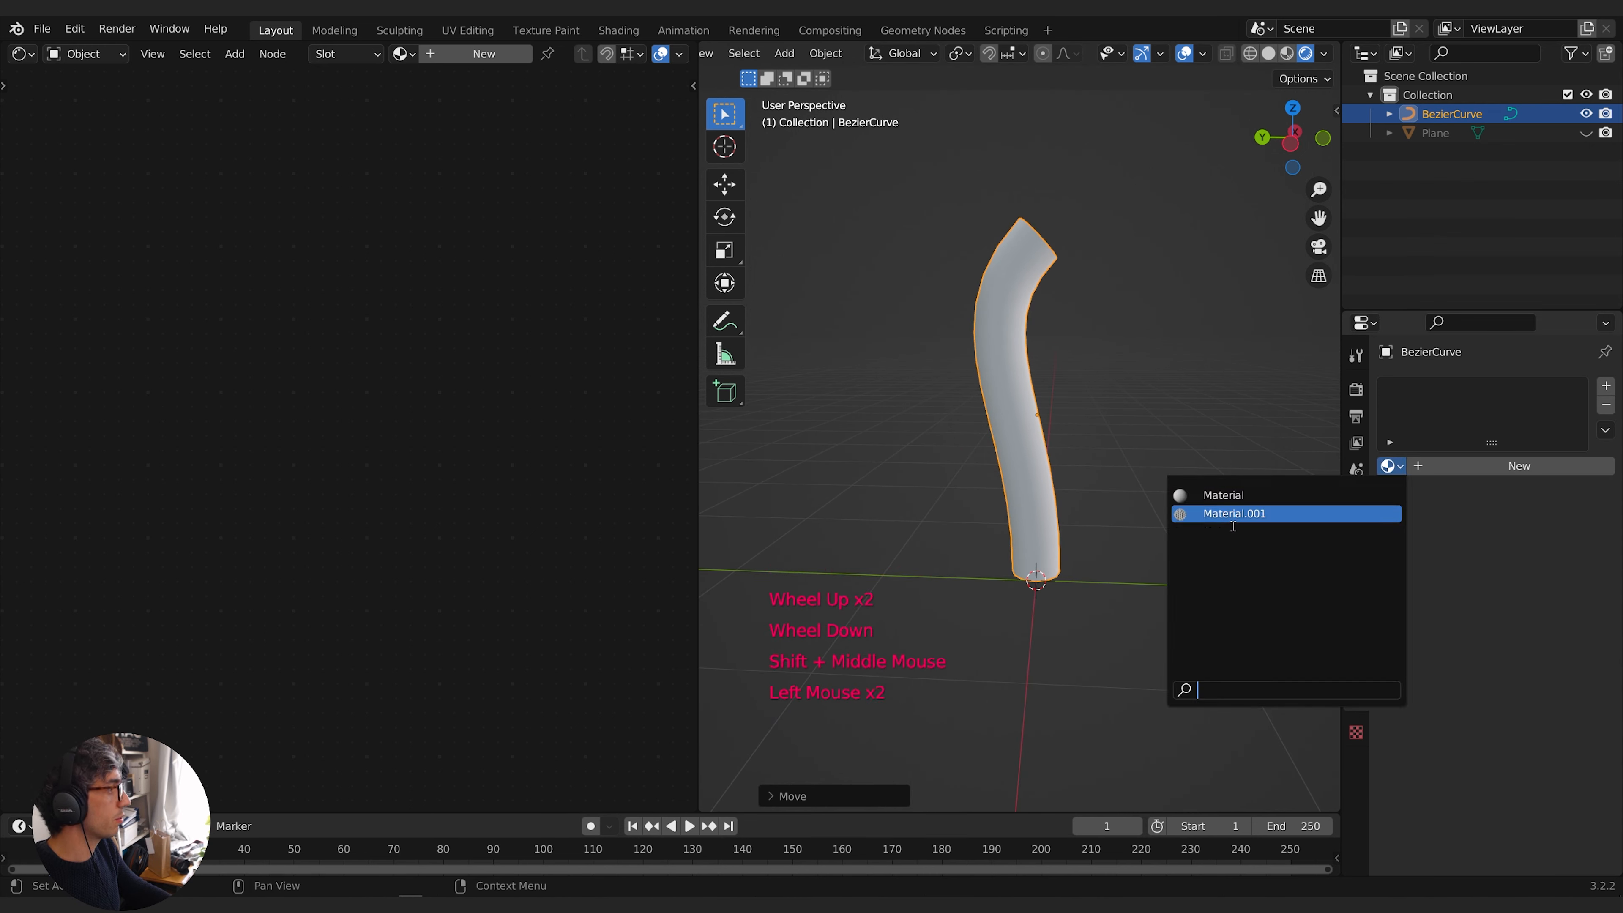
{"action": "left_click", "coordinate": [1261, 519]}
Rotate the textured Bezier curve 180 degrees about the X axis
{"action": "middle_click_drag", "start_coordinate": [1159, 571], "coordinate": [347, 497]}
{"action": "scroll", "coordinate": [1170, 494], "scroll_direction": "up", "scroll_amount": 2}
{"action": "scroll", "coordinate": [1161, 509], "scroll_direction": "up", "scroll_amount": 1, "text": "shift"}
{"action": "scroll", "coordinate": [1141, 496], "scroll_direction": "down", "scroll_amount": 1}
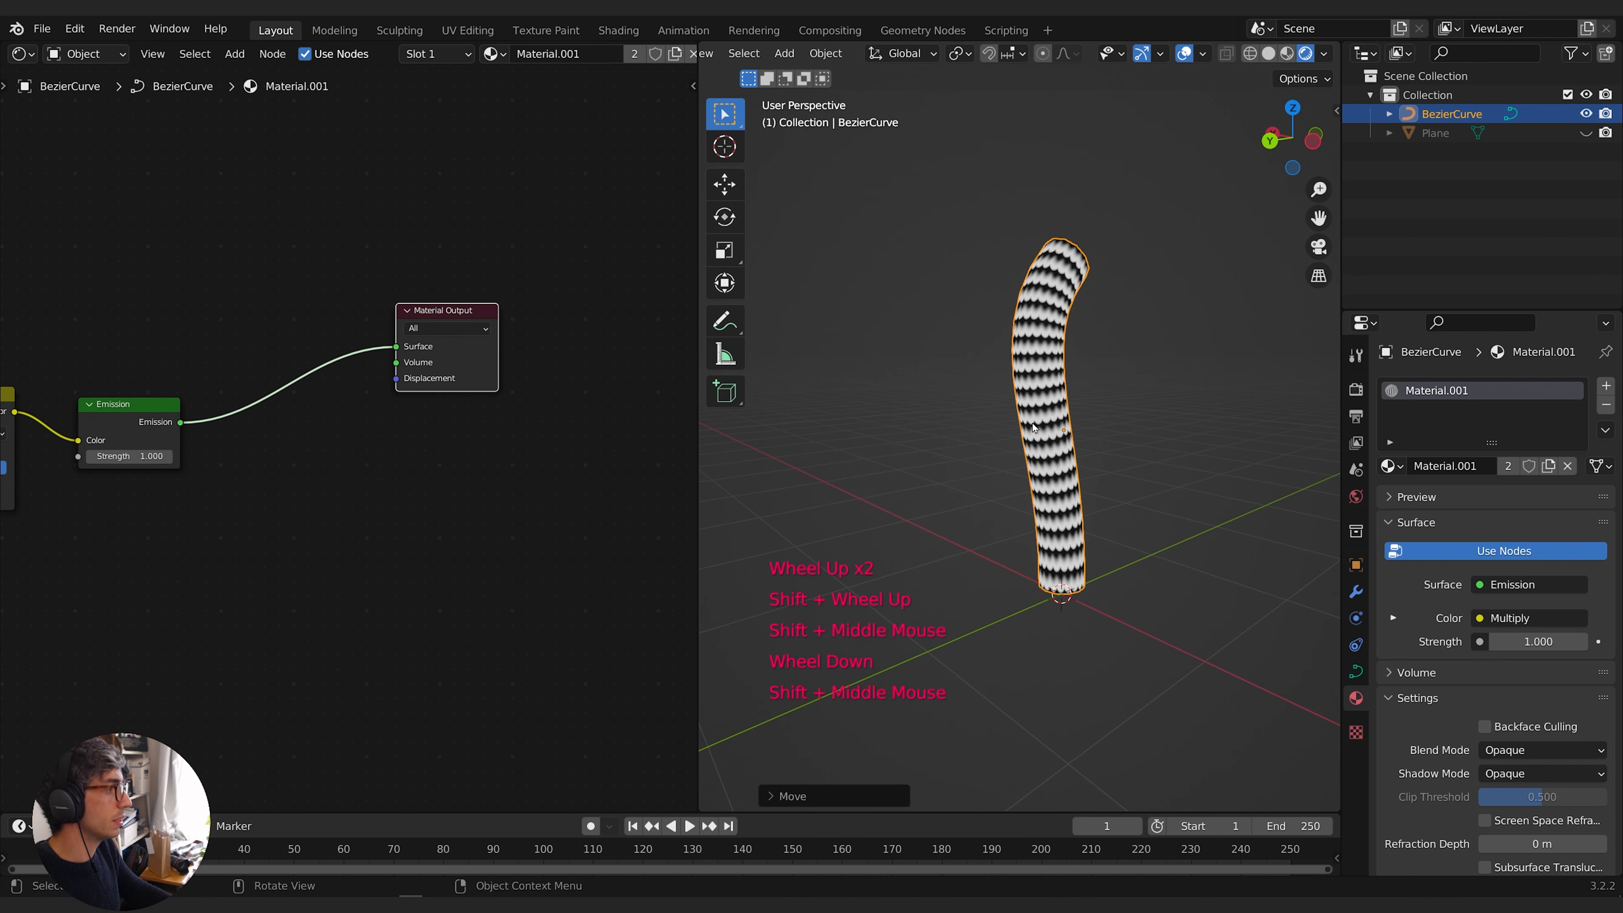
{"action": "type", "text": "rx"}
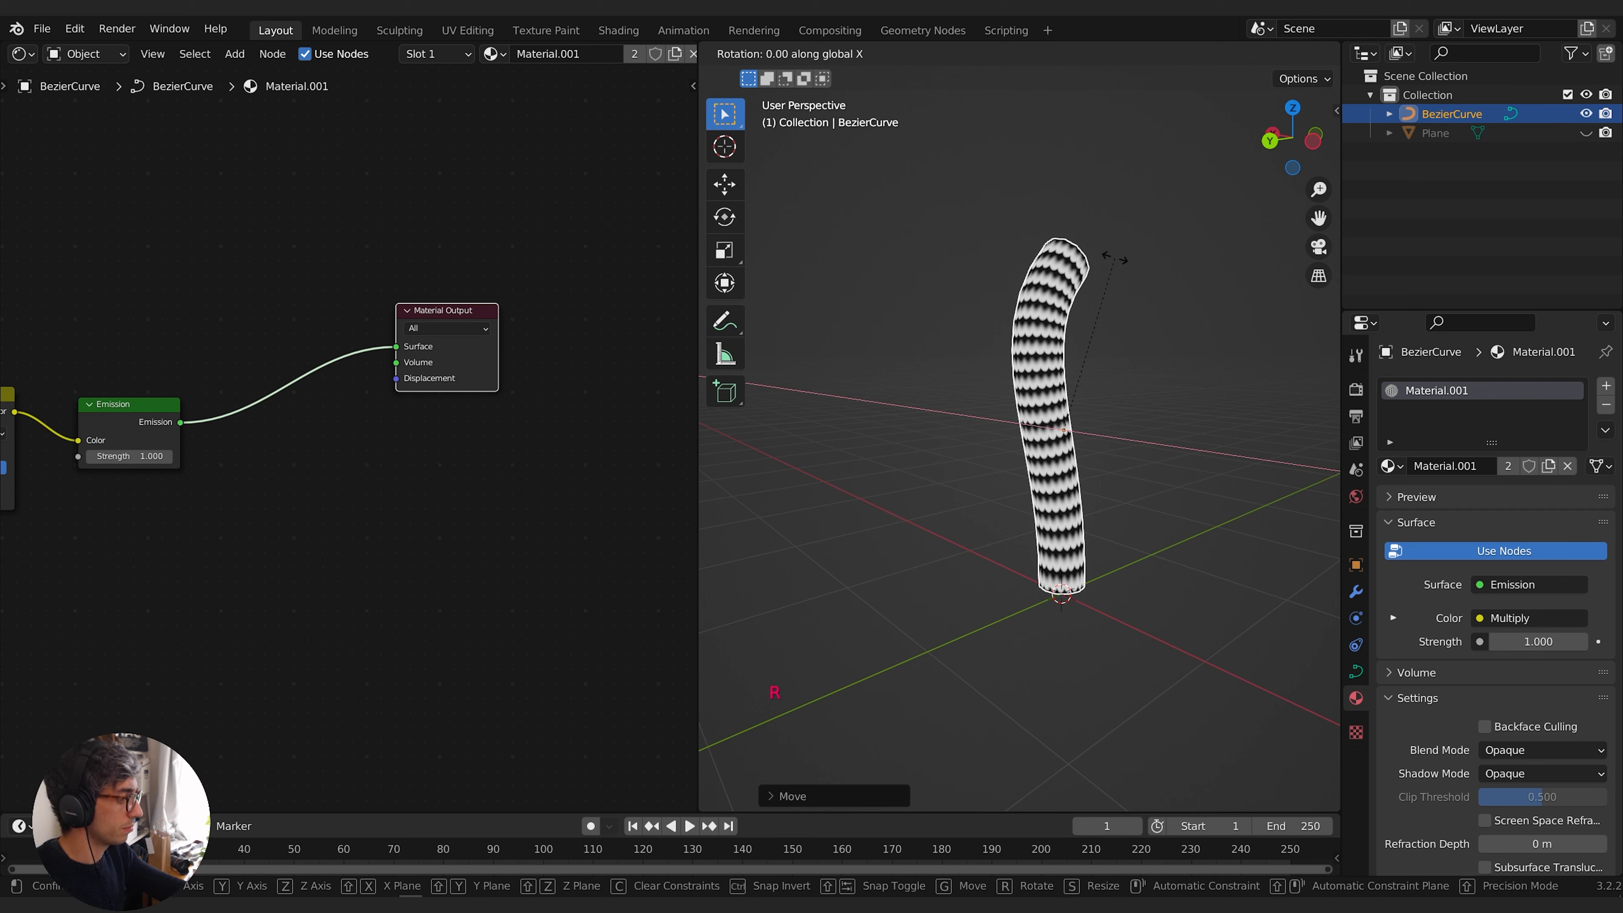
{"action": "type", "text": "180"}
{"action": "key", "text": "Return"}
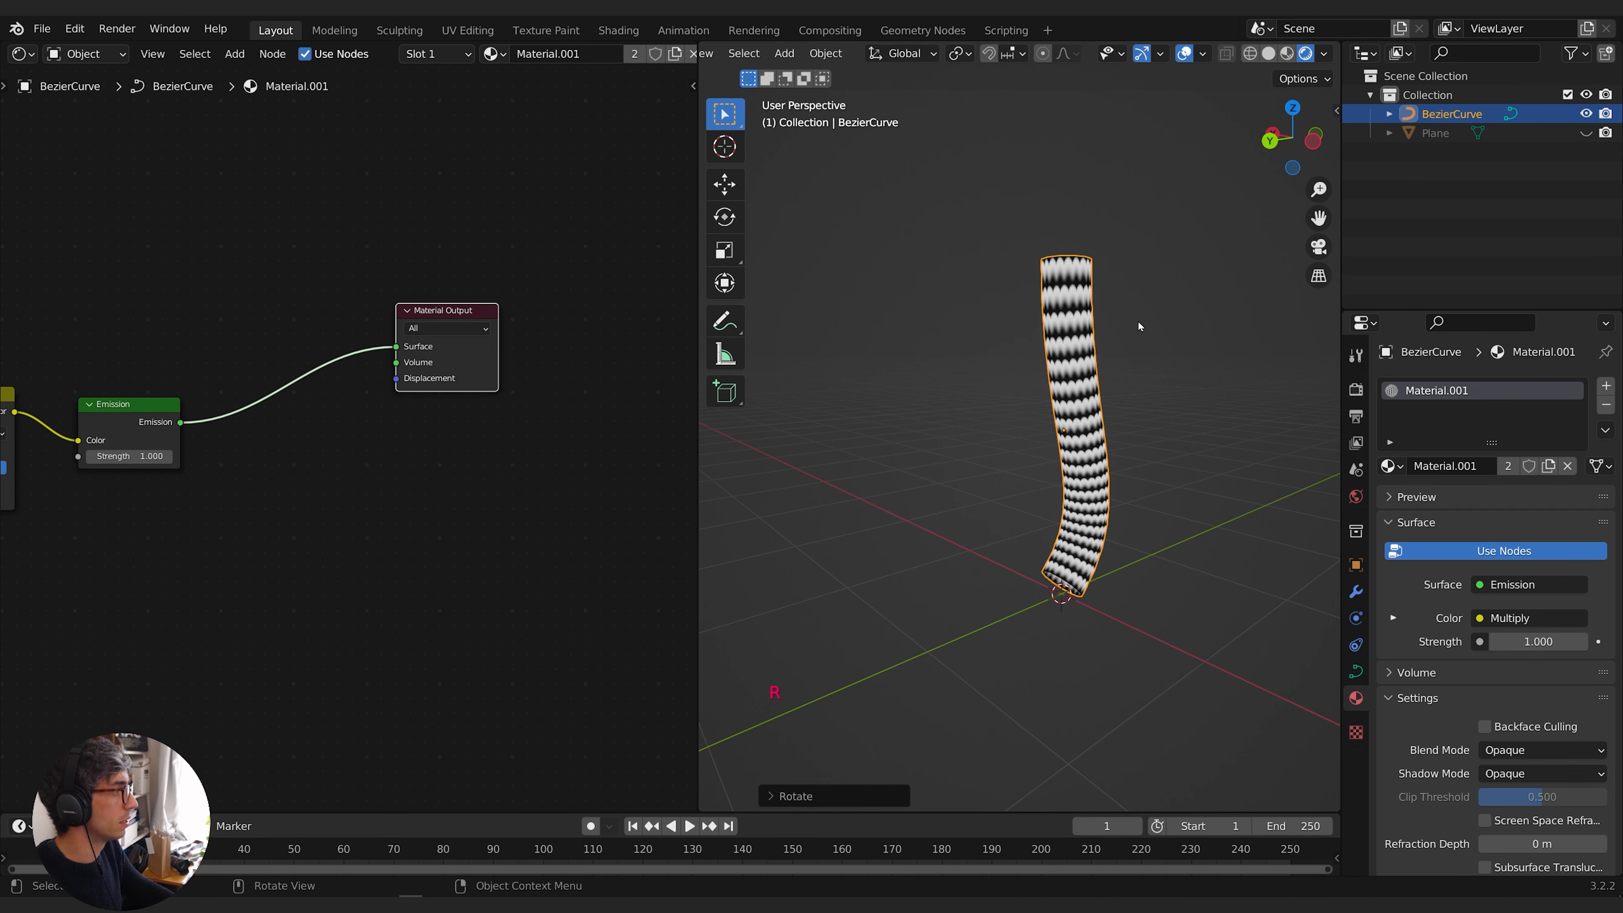
Rotate the Bezier curve's top control point to bend the upper end and scale its handles
{"action": "middle_click_drag", "start_coordinate": [1128, 555], "coordinate": [1009, 570]}
{"action": "middle_click_drag", "start_coordinate": [1112, 396], "coordinate": [1109, 415]}
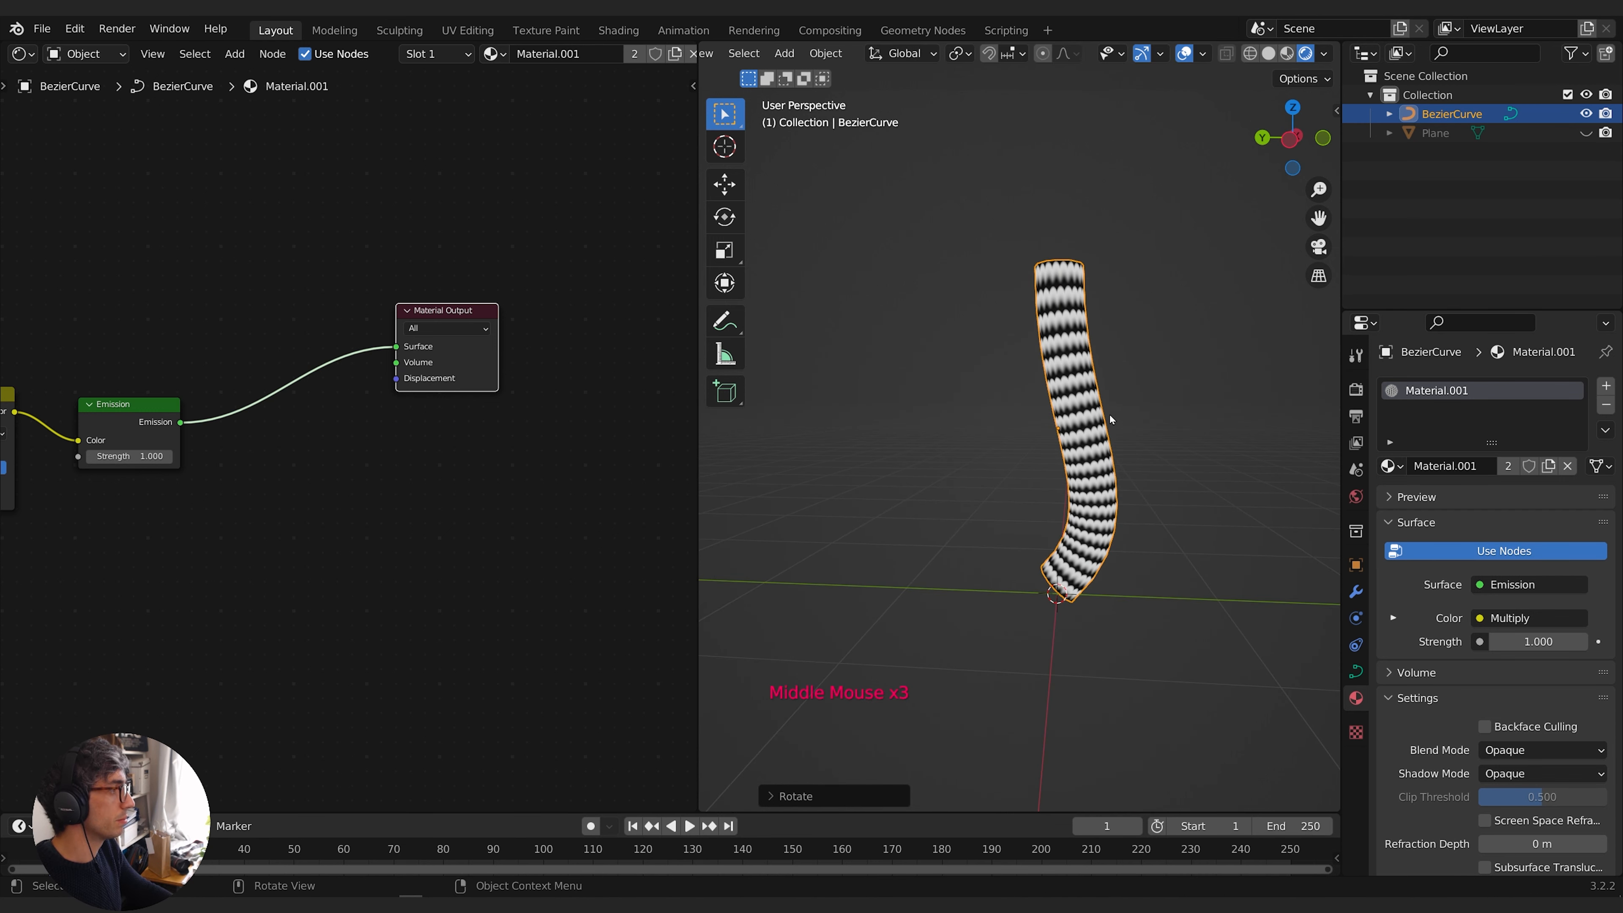
{"action": "key", "text": "Tab"}
{"action": "left_click", "coordinate": [1064, 342]}
{"action": "key", "text": "r"}
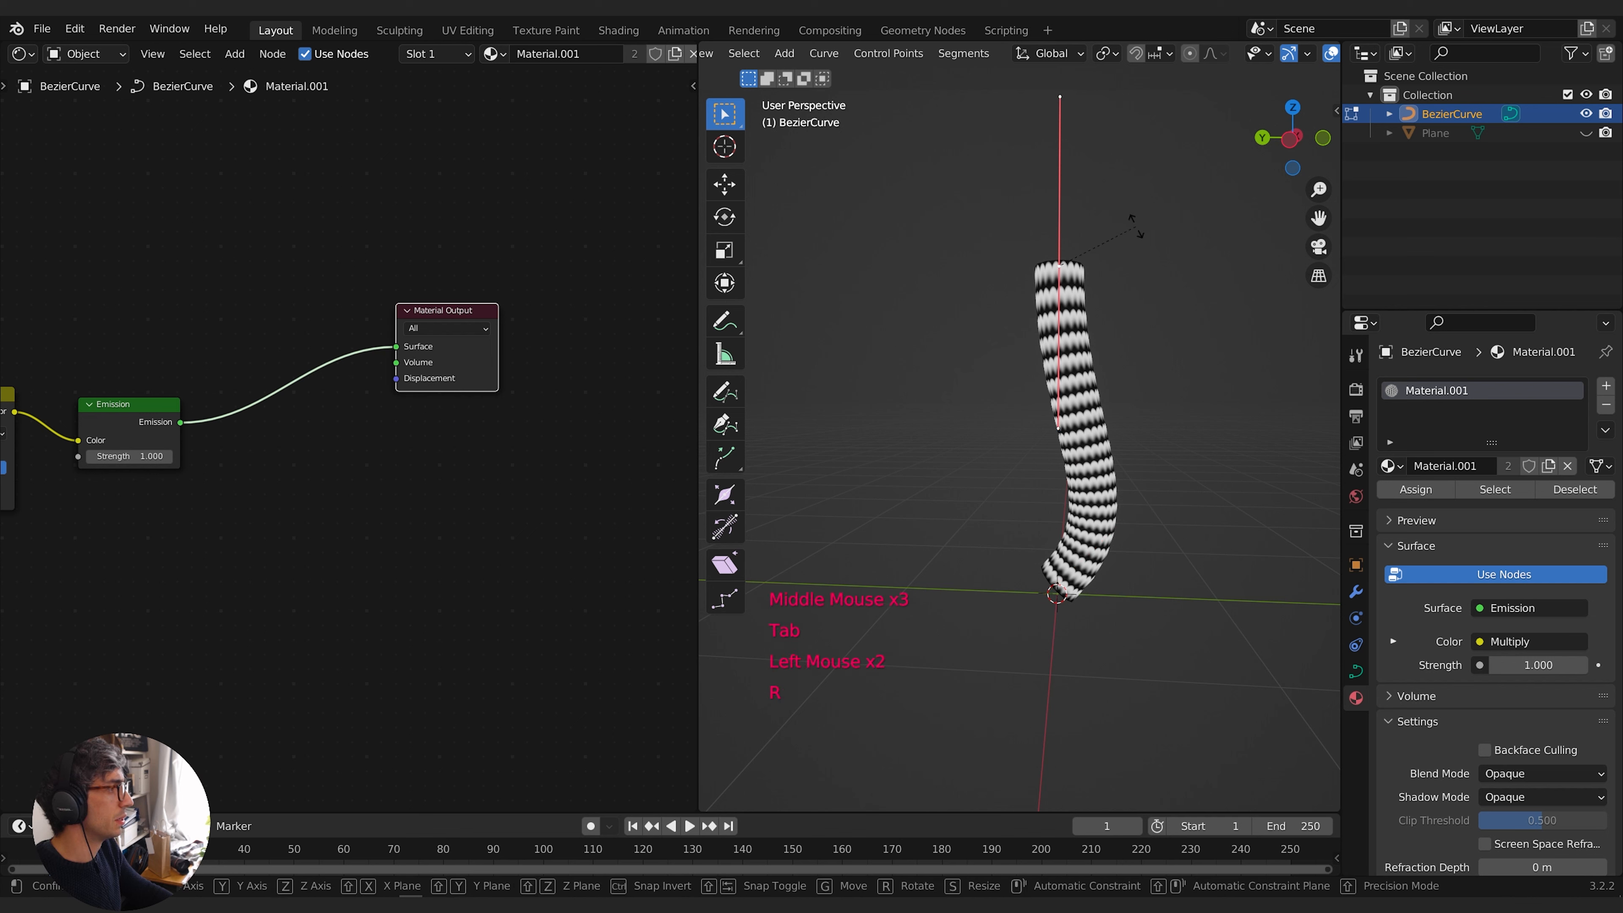
{"action": "left_click", "coordinate": [1144, 283]}
{"action": "key", "text": "s"}
{"action": "left_click", "coordinate": [1159, 283]}
{"action": "middle_click_drag", "start_coordinate": [1148, 271], "coordinate": [1121, 385], "text": "shift"}
{"action": "key", "text": "s"}
{"action": "left_click", "coordinate": [1138, 308]}
Extrude a new segment from the curve's top end, position it, turn it upright and reduce its end radius
{"action": "key", "text": "e"}
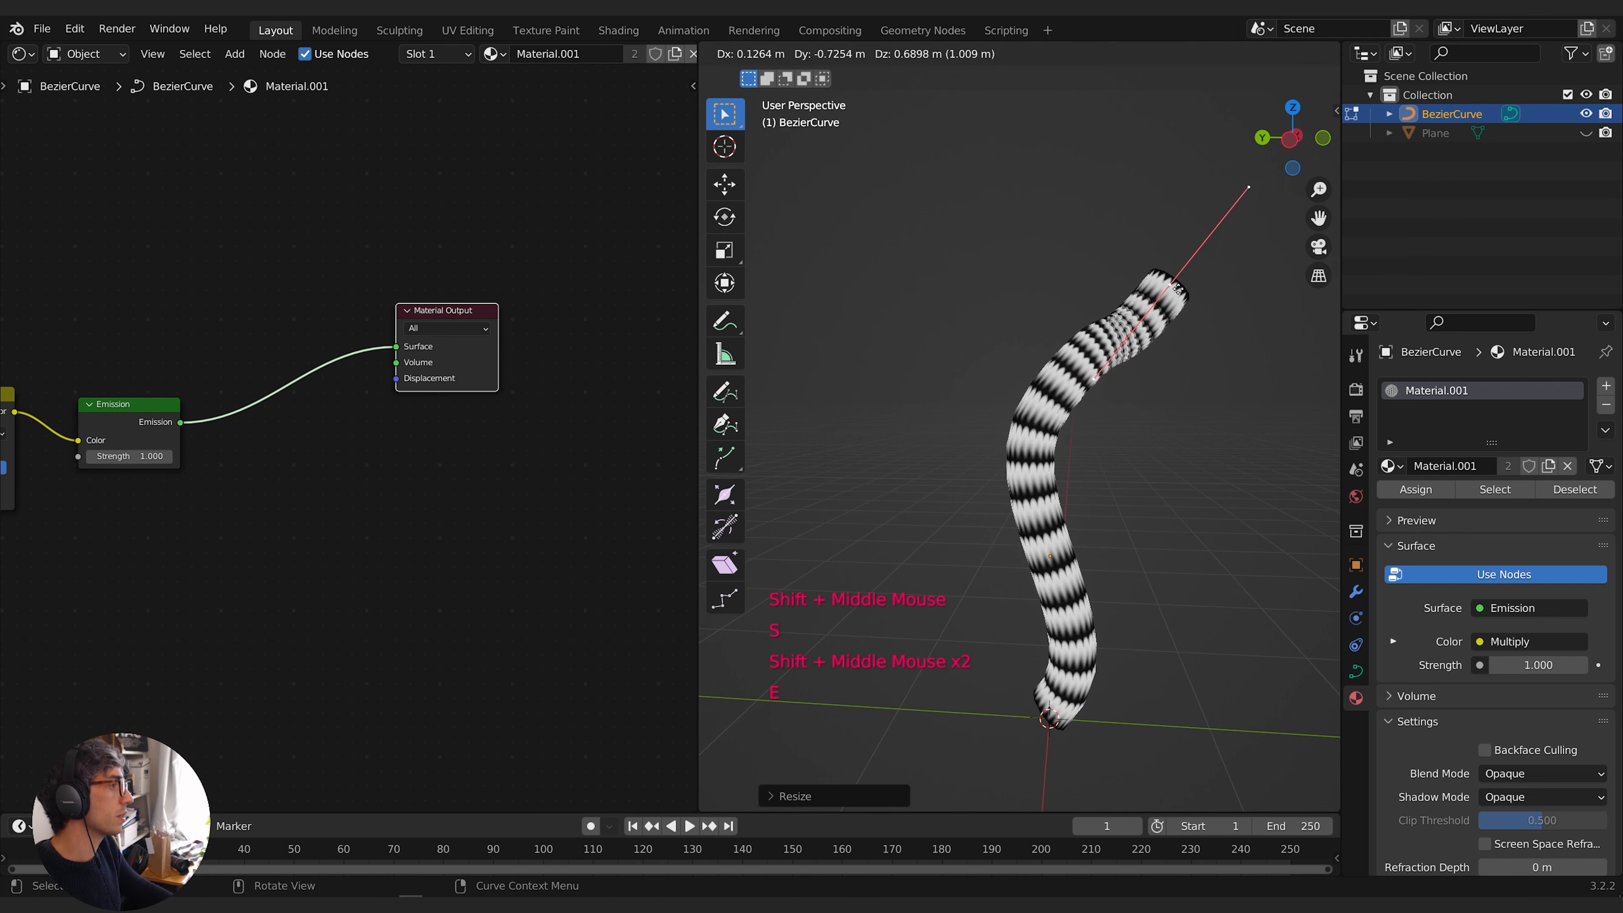
{"action": "left_click", "coordinate": [1281, 242]}
{"action": "middle_click_drag", "start_coordinate": [1265, 313], "coordinate": [1044, 400], "text": "shift"}
{"action": "key", "text": "g"}
{"action": "left_click", "coordinate": [1162, 341]}
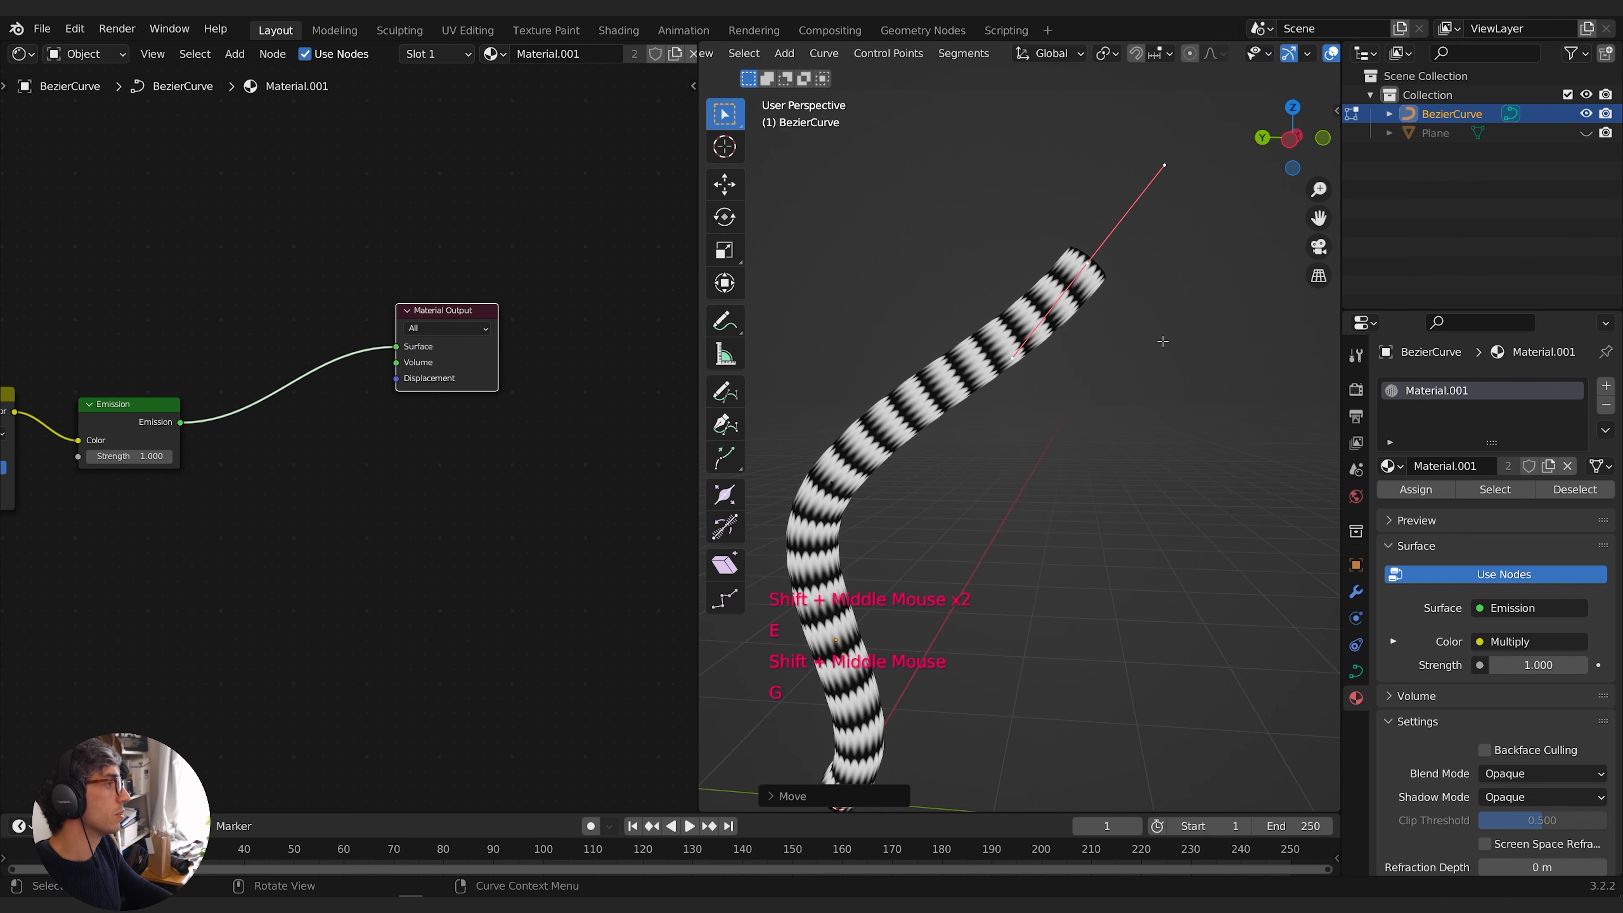
{"action": "key", "text": "r"}
{"action": "left_click", "coordinate": [1157, 291]}
{"action": "middle_click_drag", "start_coordinate": [1158, 300], "coordinate": [1179, 340], "text": "shift"}
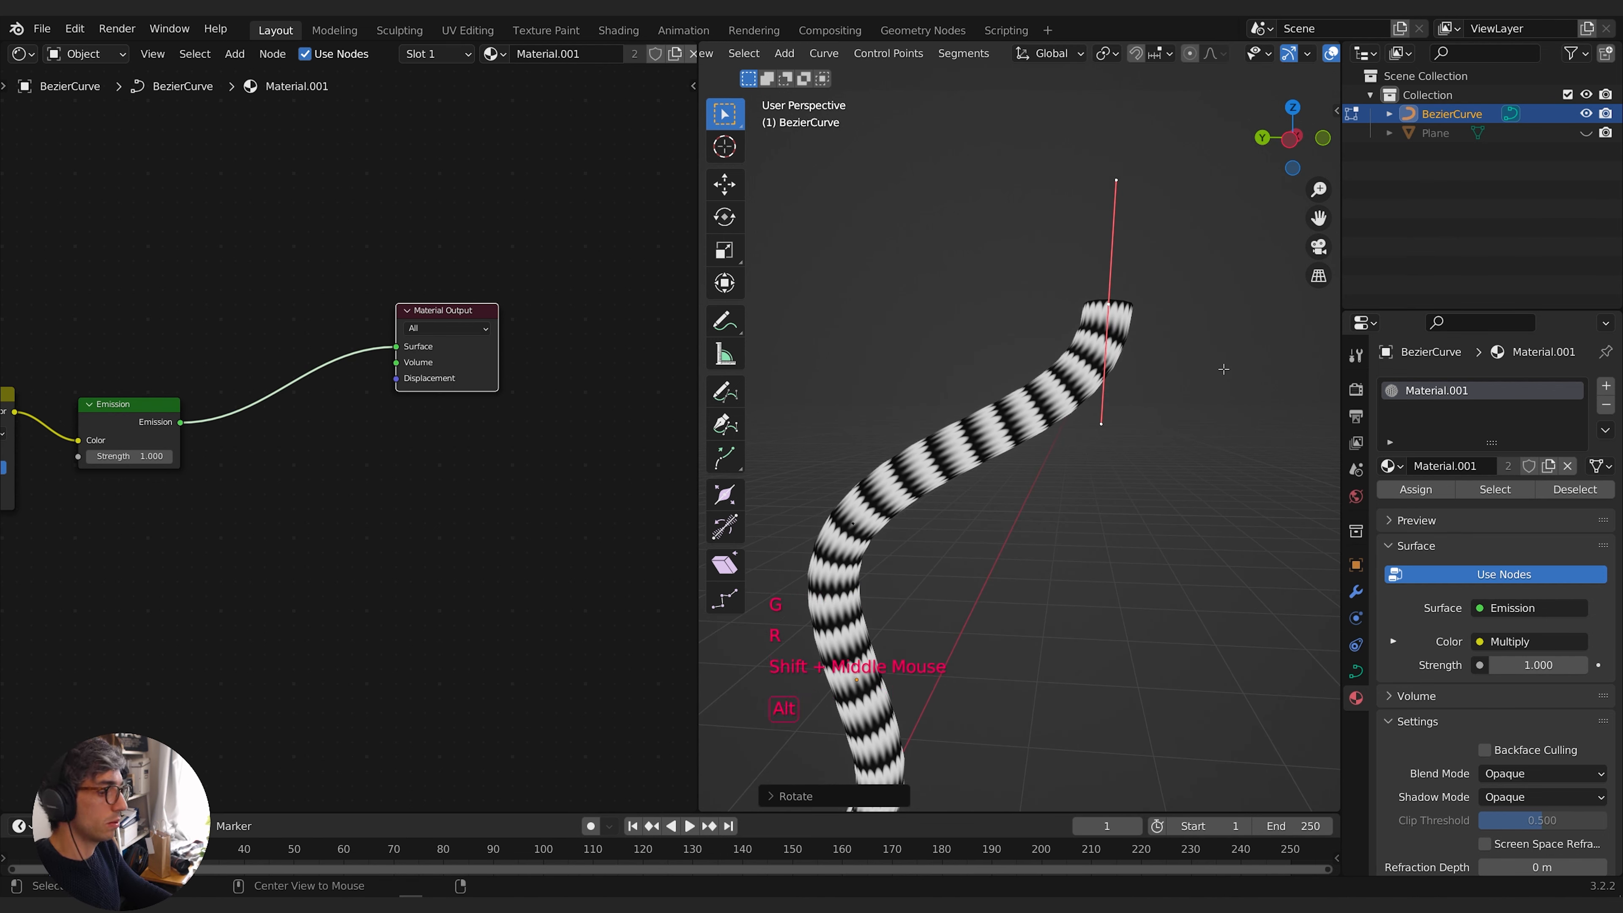
{"action": "key", "text": "alt+s"}
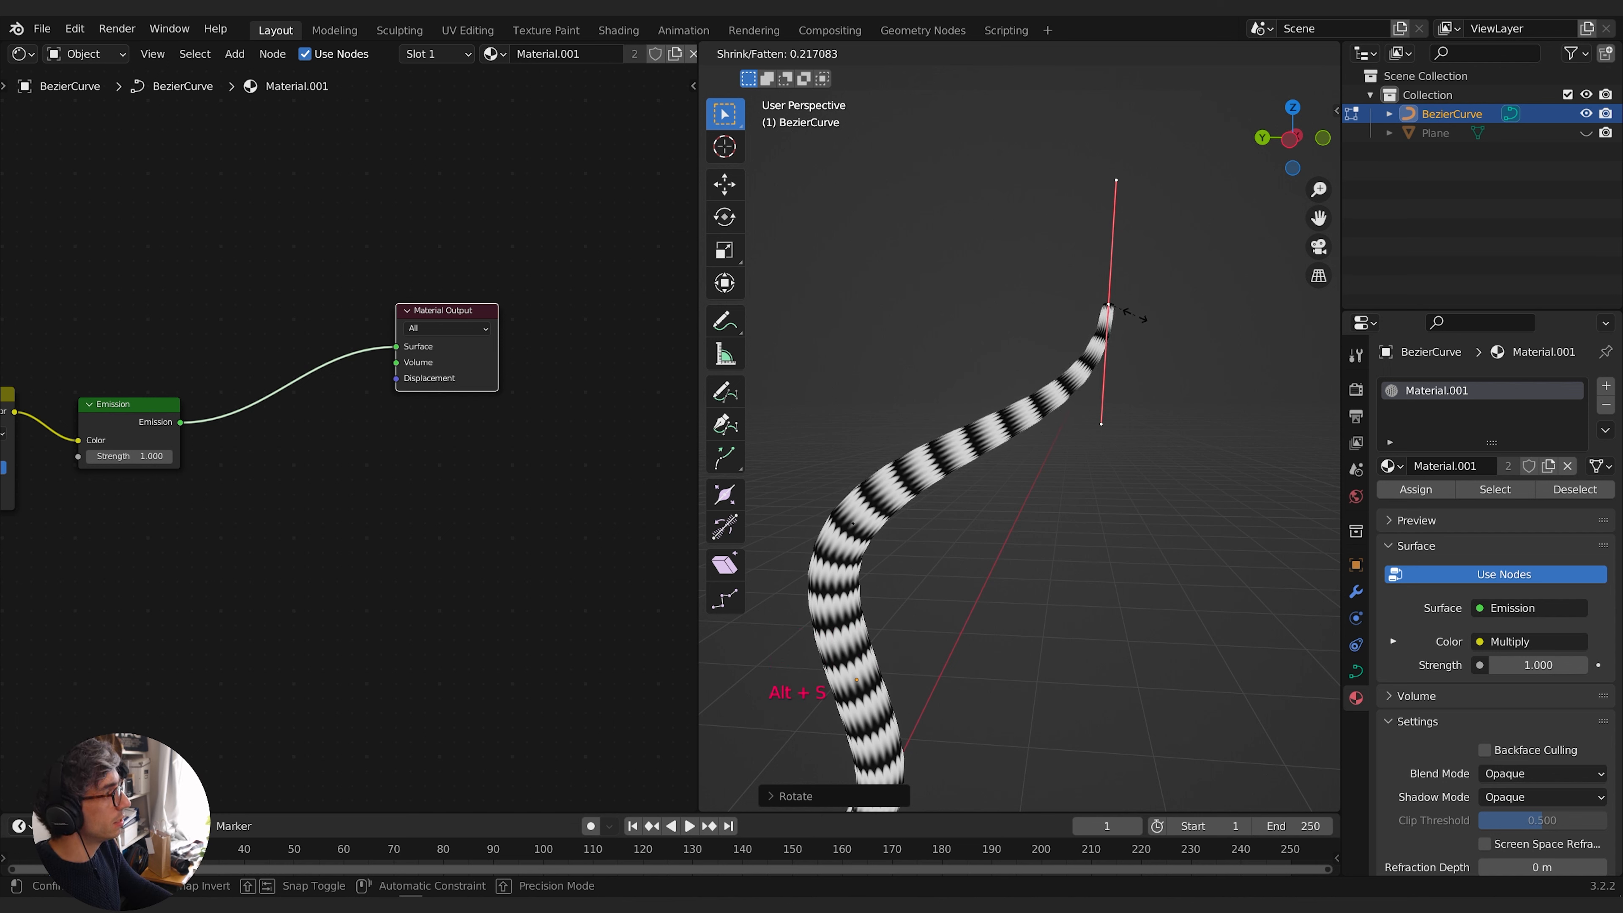
{"action": "left_click", "coordinate": [1165, 339]}
Extrude a further segment from the narrowed end, curl it over and shrink its radius to form a pointed tip
{"action": "key", "text": "e"}
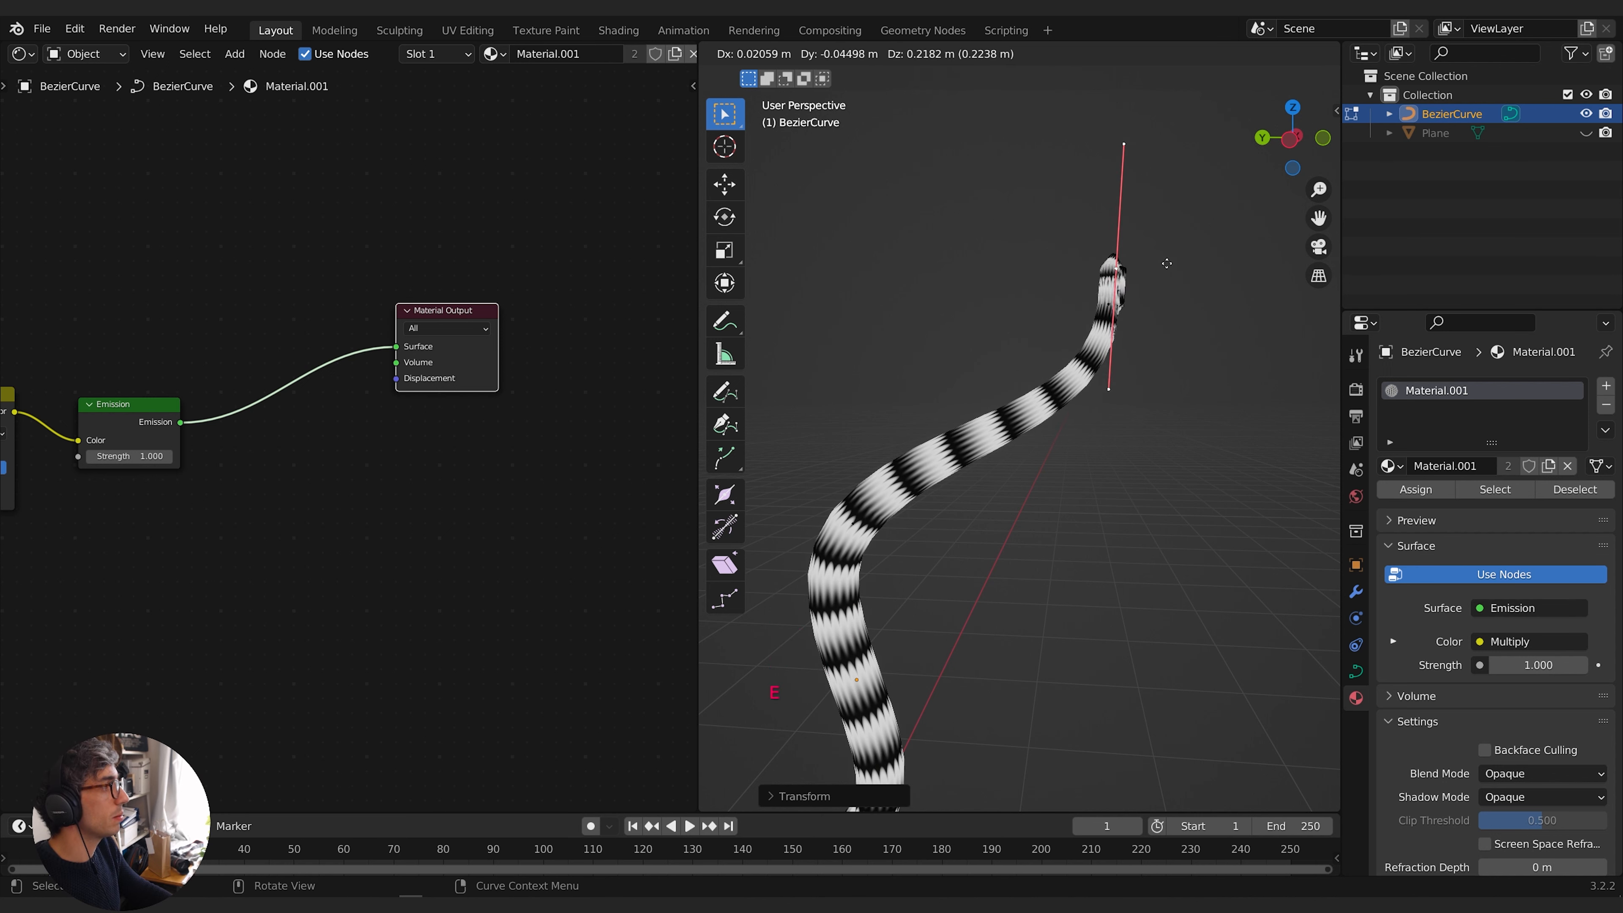
{"action": "key", "text": "r"}
{"action": "left_click", "coordinate": [1211, 93]}
{"action": "key", "text": "alt+s"}
{"action": "left_click", "coordinate": [1073, 142]}
{"action": "key", "text": "g"}
{"action": "left_click", "coordinate": [1121, 301]}
Move the control point below the tip and rotate its handles to smooth the upper bend
{"action": "left_click", "coordinate": [1115, 305]}
{"action": "key", "text": "g"}
{"action": "left_click", "coordinate": [1150, 345]}
{"action": "key", "text": "r"}
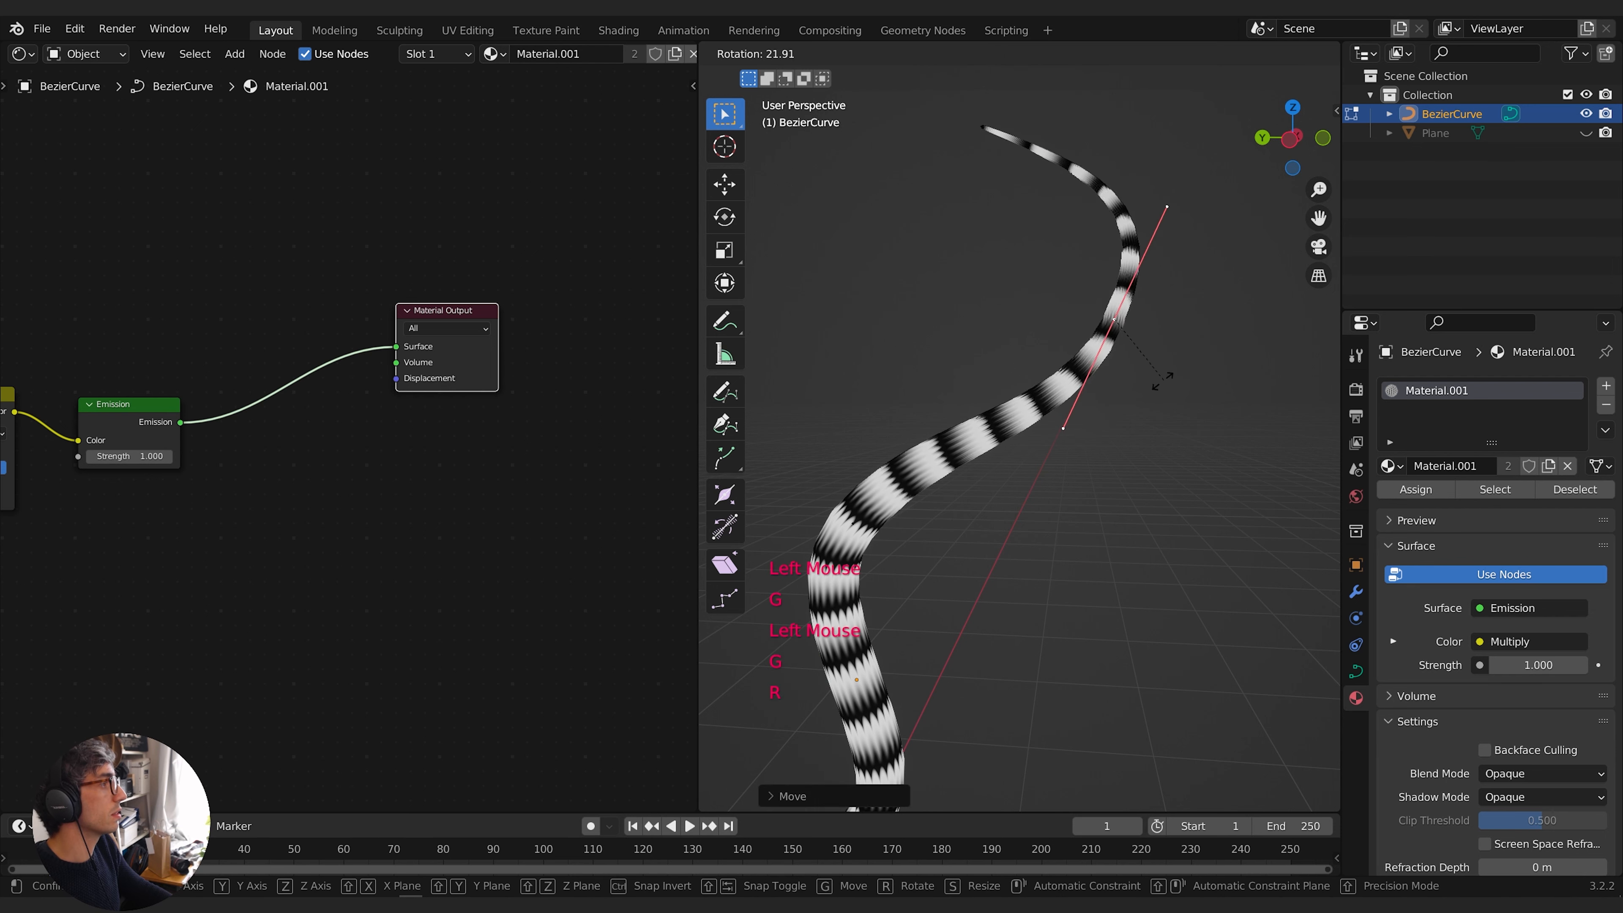
{"action": "middle_click_drag", "start_coordinate": [1163, 381], "coordinate": [935, 730], "text": "shift"}
{"action": "left_click", "coordinate": [935, 730]}
Move the curve's lowest control point so the base sits near the world origin
{"action": "key", "text": "Tab"}
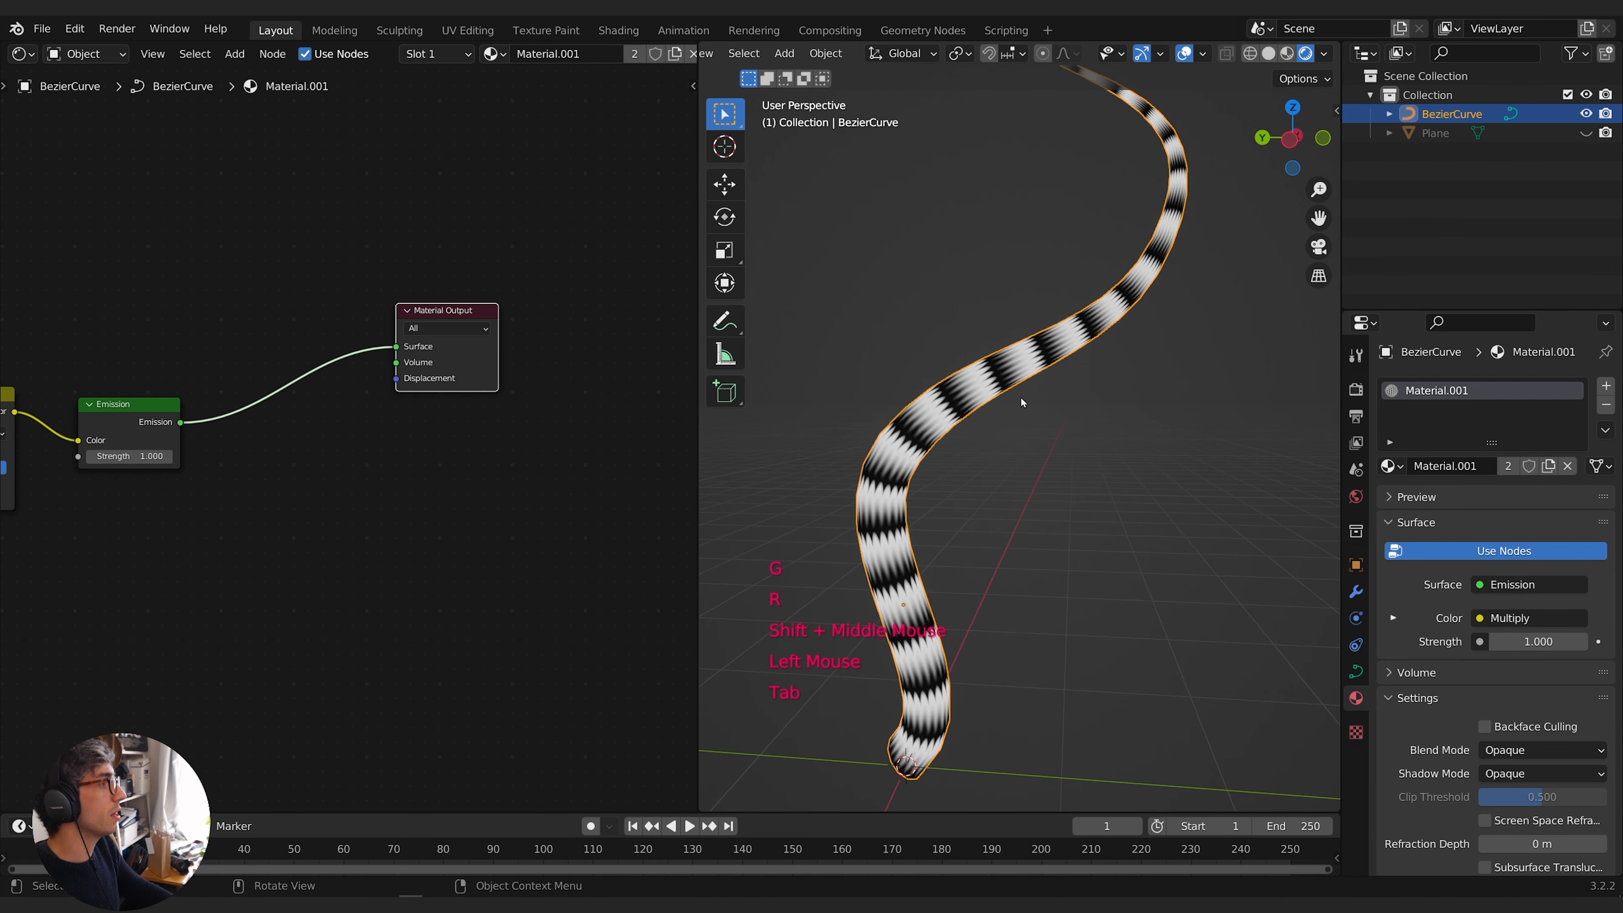
{"action": "middle_click_drag", "start_coordinate": [1020, 402], "coordinate": [1111, 597], "text": "shift"}
{"action": "key", "text": "Tab"}
{"action": "key", "text": "g"}
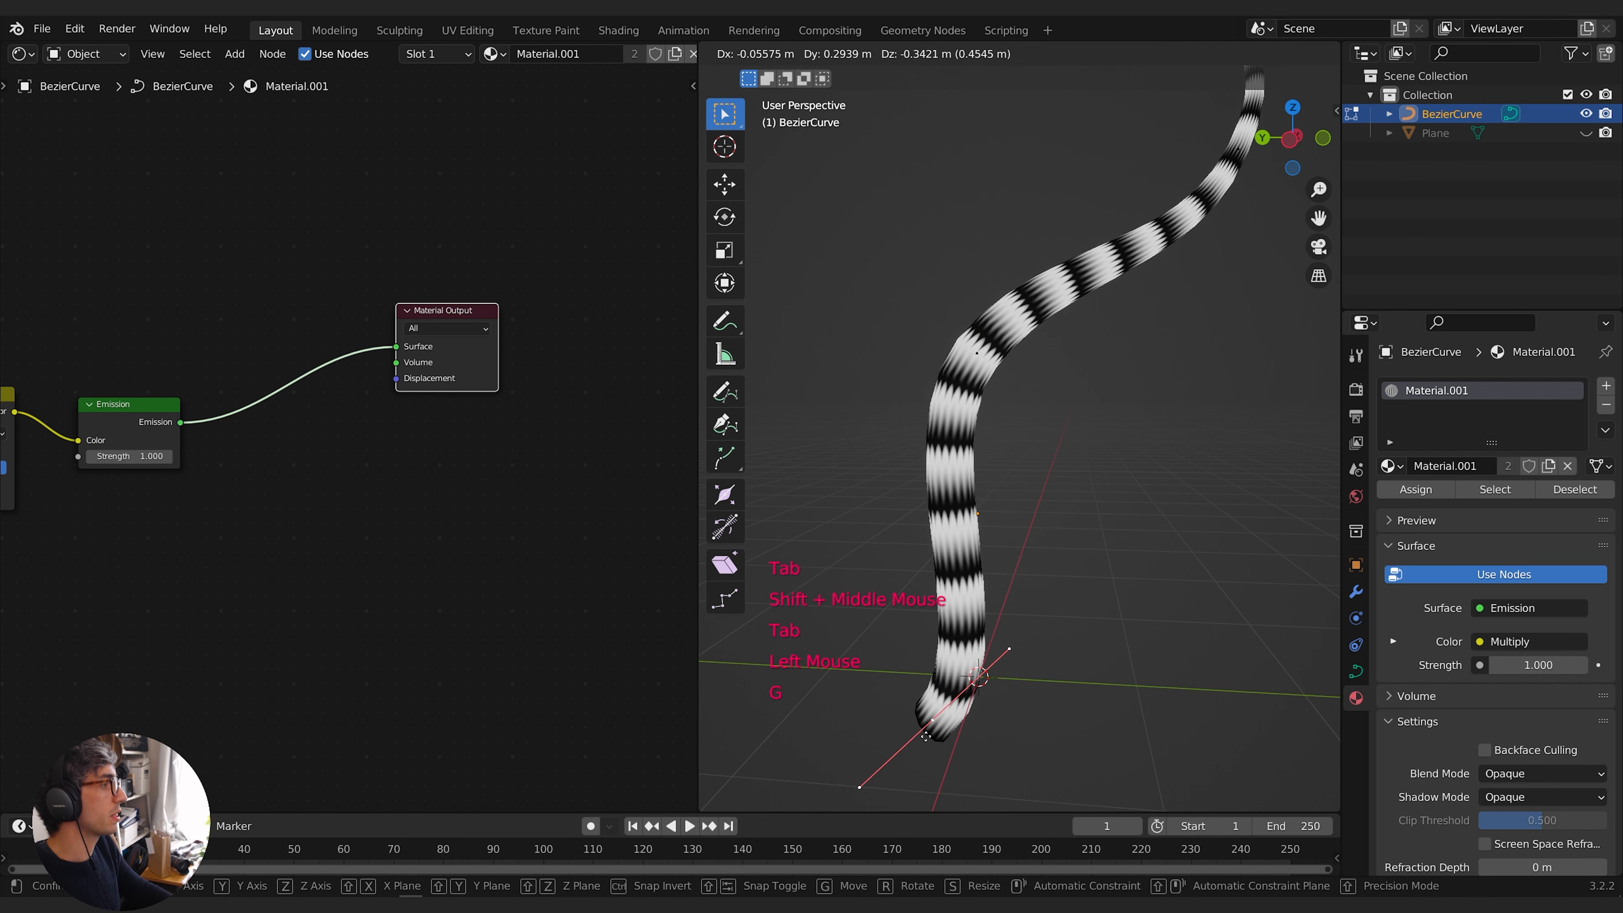
{"action": "left_click", "coordinate": [959, 691]}
{"action": "key", "text": "Tab"}
{"action": "middle_click_drag", "start_coordinate": [1171, 350], "coordinate": [957, 724], "text": "shift"}
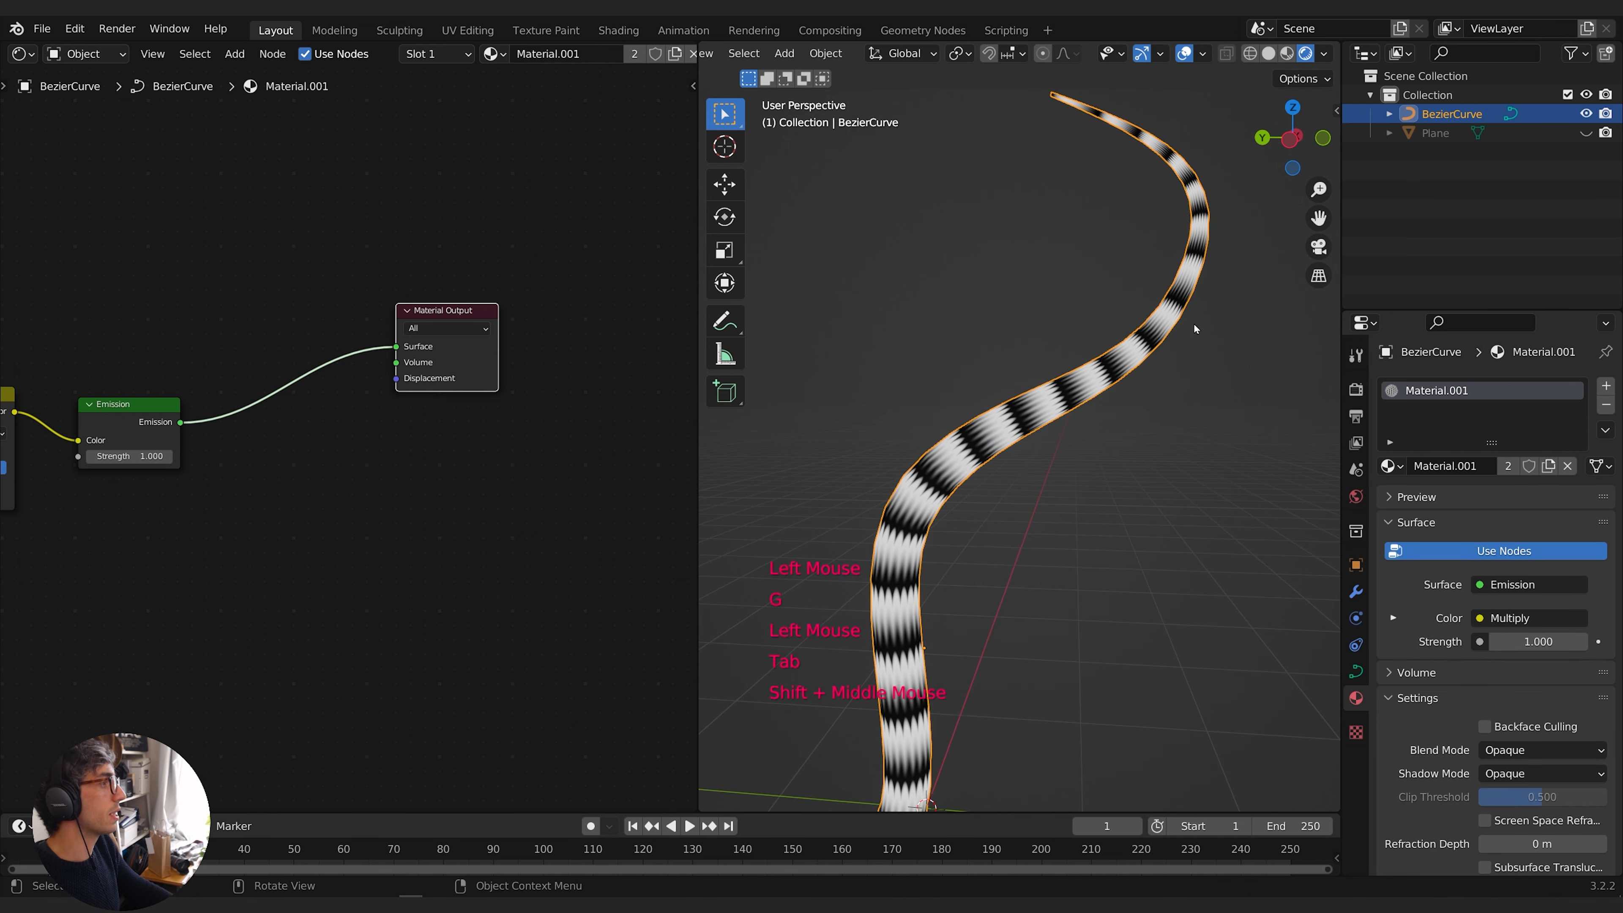
From another side, shift the control point below the tip sideways and rotate it to bend the curve in depth
{"action": "middle_click_drag", "start_coordinate": [1060, 450], "coordinate": [1147, 316]}
{"action": "key", "text": "Tab"}
{"action": "middle_click_drag", "start_coordinate": [1144, 323], "coordinate": [1158, 336]}
{"action": "left_click", "coordinate": [1059, 317]}
{"action": "key", "text": "g"}
{"action": "left_click", "coordinate": [1177, 324]}
{"action": "key", "text": "r"}
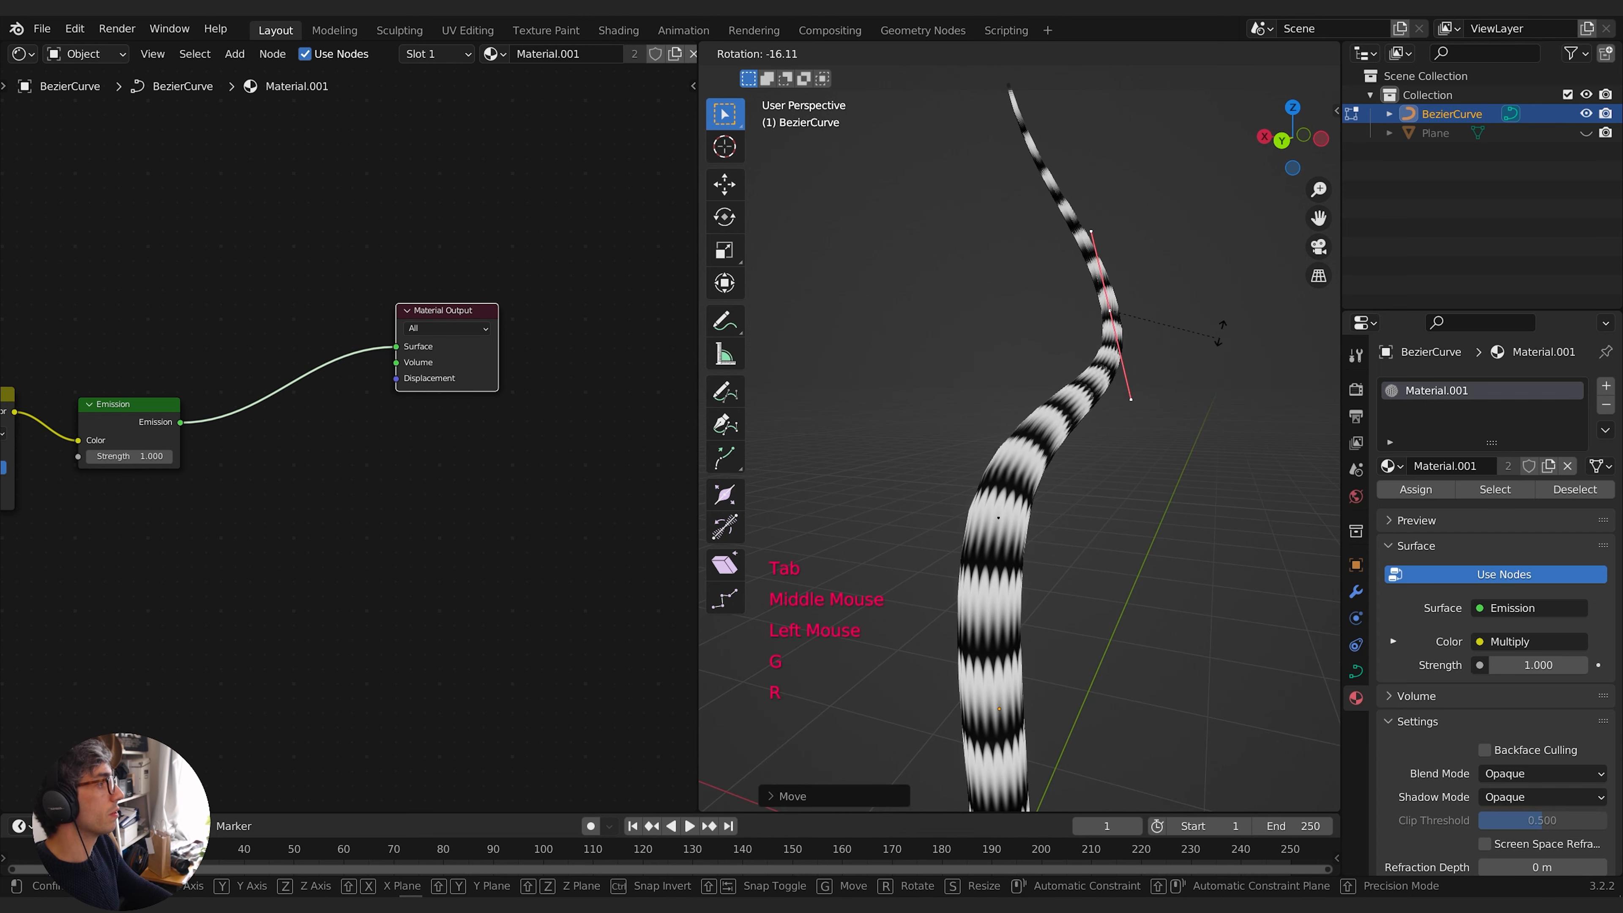
{"action": "left_click", "coordinate": [1218, 288]}
{"action": "key", "text": "r"}
{"action": "left_click", "coordinate": [1222, 378]}
{"action": "middle_click_drag", "start_coordinate": [1096, 429], "coordinate": [1166, 484]}
{"action": "key", "text": "Tab"}
Set the Mapping node's scale to X 38.230, Y 2.840 and Z 2.840 to adjust the knit pattern density
{"action": "scroll", "coordinate": [1062, 497], "scroll_direction": "down", "scroll_amount": 3}
{"action": "scroll", "coordinate": [1054, 485], "scroll_direction": "up", "scroll_amount": 1}
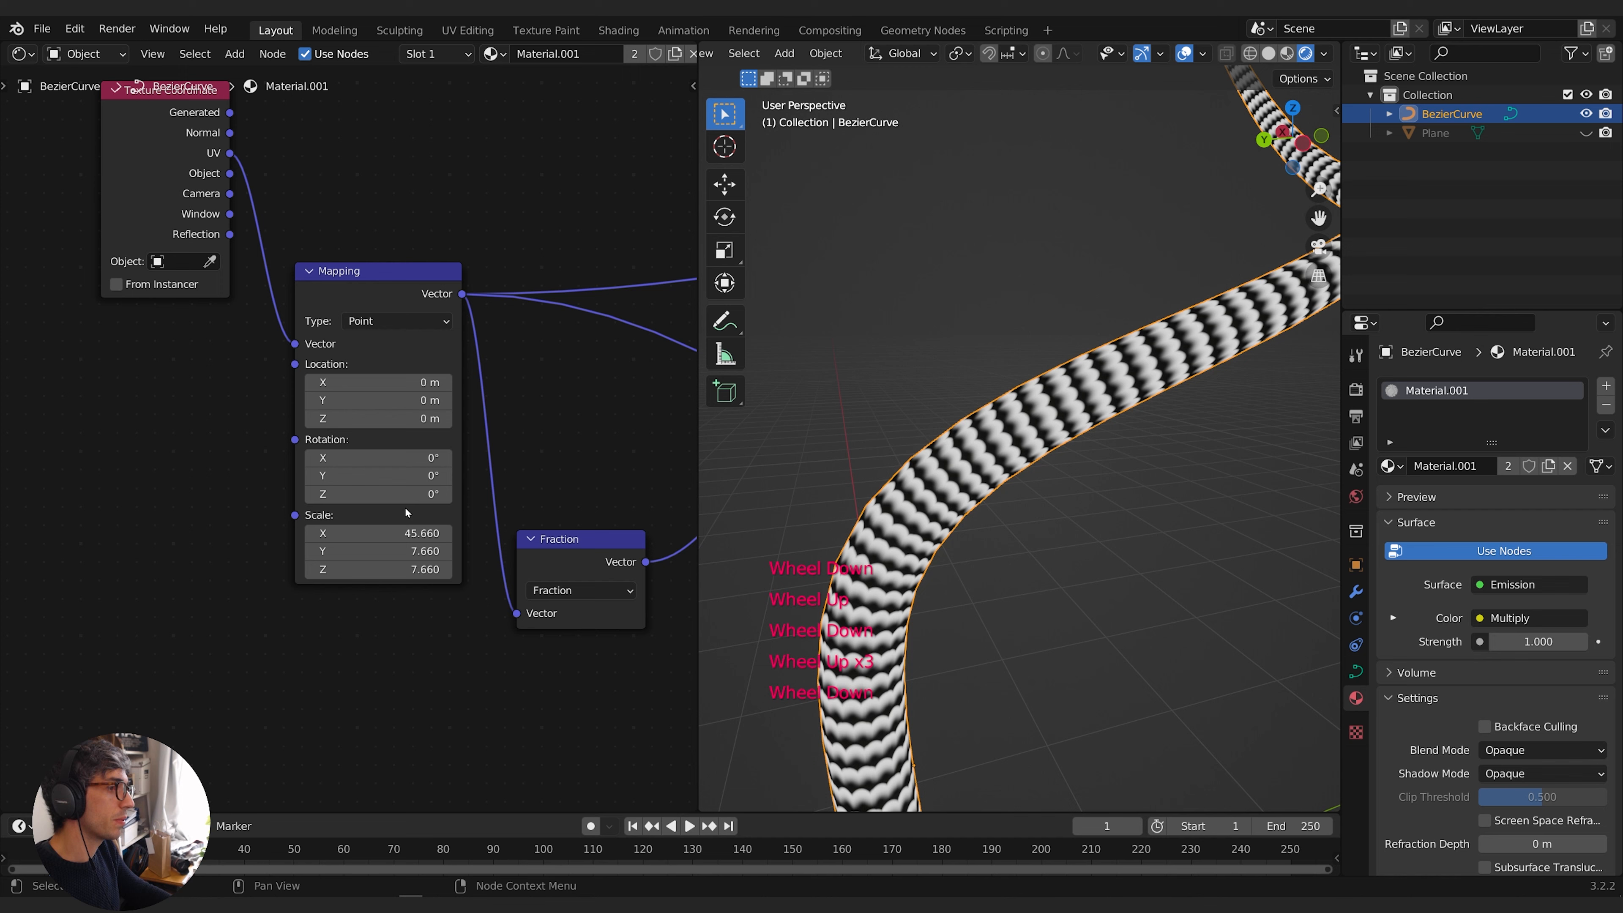
{"action": "left_click_drag", "start_coordinate": [383, 533], "coordinate": [420, 533]}
{"action": "scroll", "coordinate": [1006, 569], "scroll_direction": "down", "scroll_amount": 2}
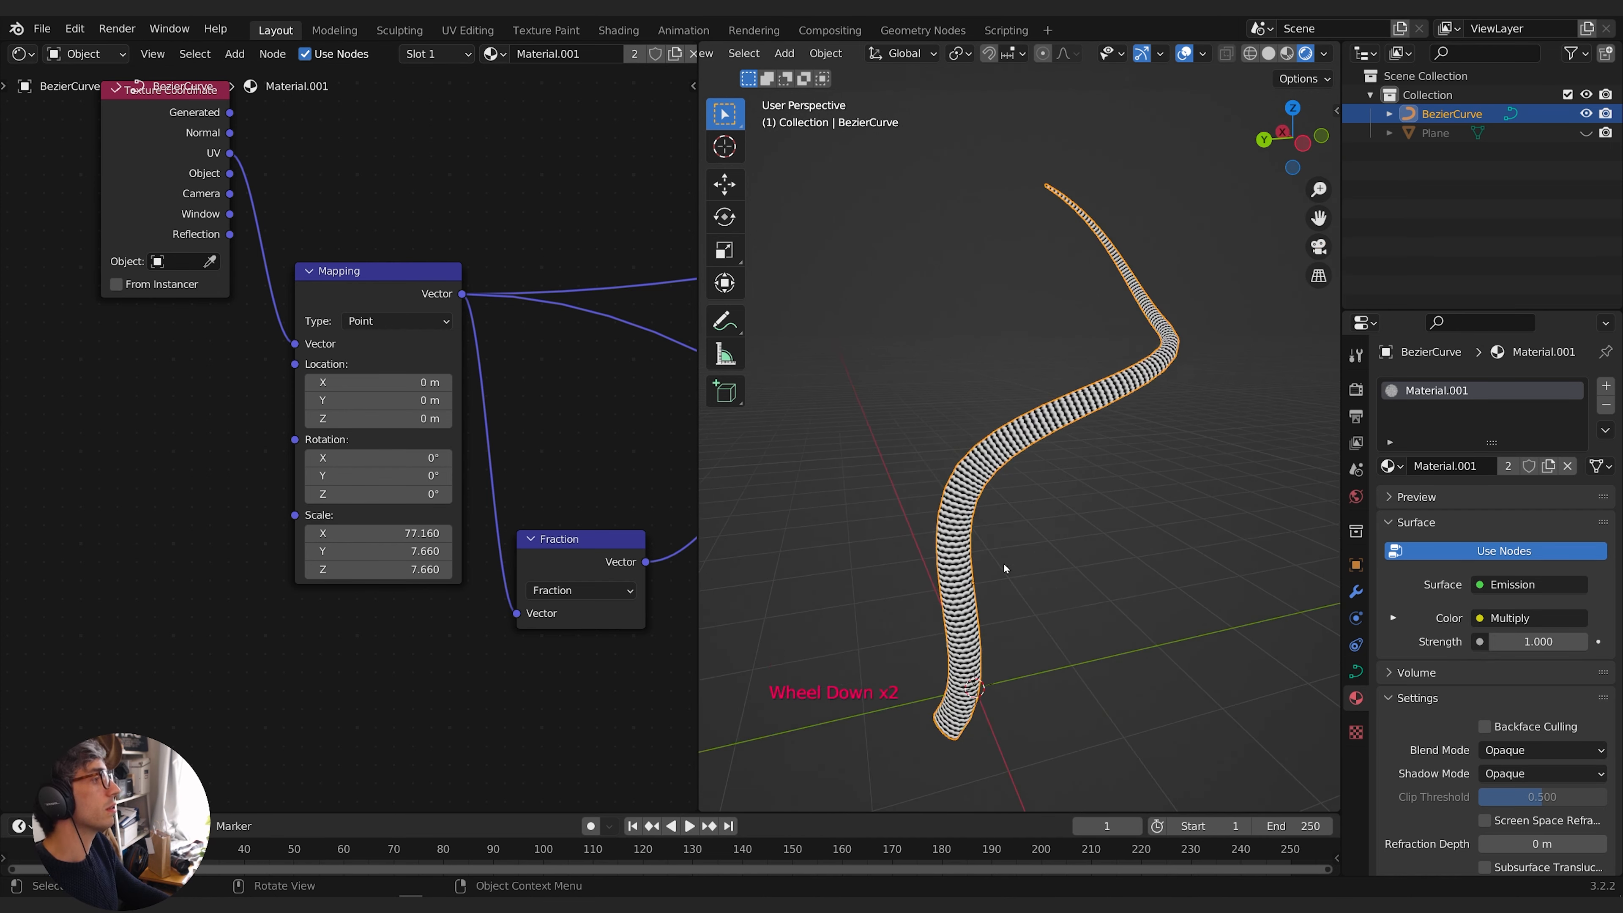
{"action": "middle_click_drag", "start_coordinate": [1005, 569], "coordinate": [1070, 559]}
{"action": "left_click_drag", "start_coordinate": [409, 534], "coordinate": [397, 569]}
{"action": "scroll", "coordinate": [1247, 530], "scroll_direction": "down", "scroll_amount": 3}
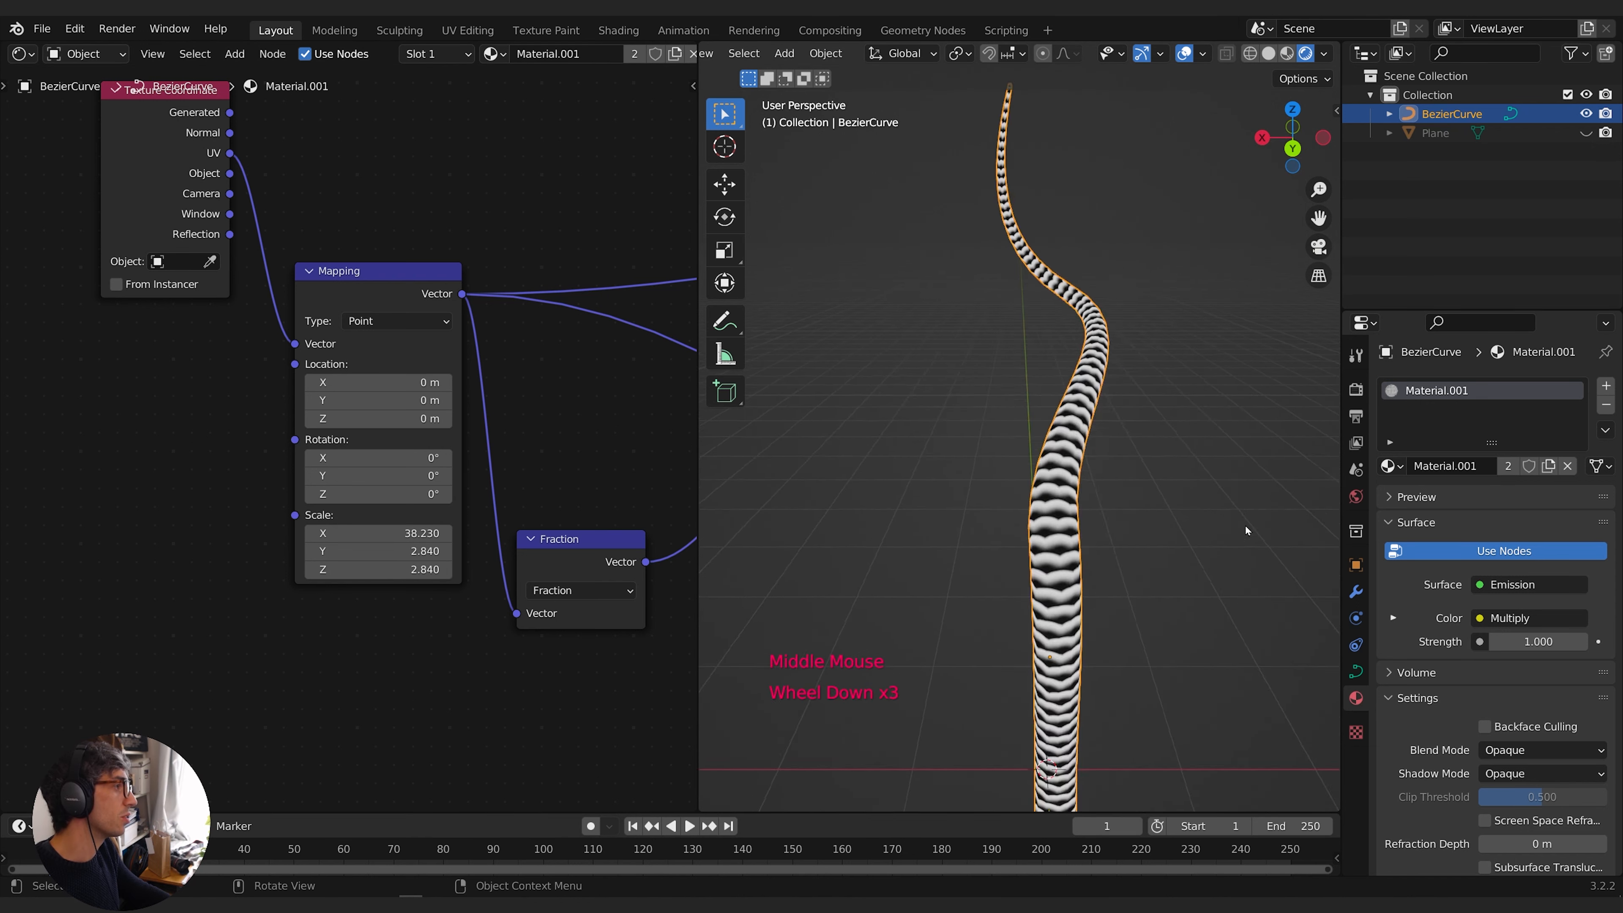
Add a Principled BSDF node below the Emission node in the material
{"action": "middle_click_drag", "start_coordinate": [1246, 531], "coordinate": [1151, 510]}
{"action": "middle_click_drag", "start_coordinate": [473, 419], "coordinate": [417, 330]}
{"action": "middle_click_drag", "start_coordinate": [542, 213], "coordinate": [528, 442]}
{"action": "mouse_move", "coordinate": [428, 464]}
{"action": "middle_mouse_down"}
{"action": "mouse_move", "coordinate": [391, 464]}
{"action": "mouse_move", "coordinate": [434, 461]}
{"action": "middle_mouse_up"}
{"action": "middle_click_drag", "start_coordinate": [453, 396], "coordinate": [443, 420]}
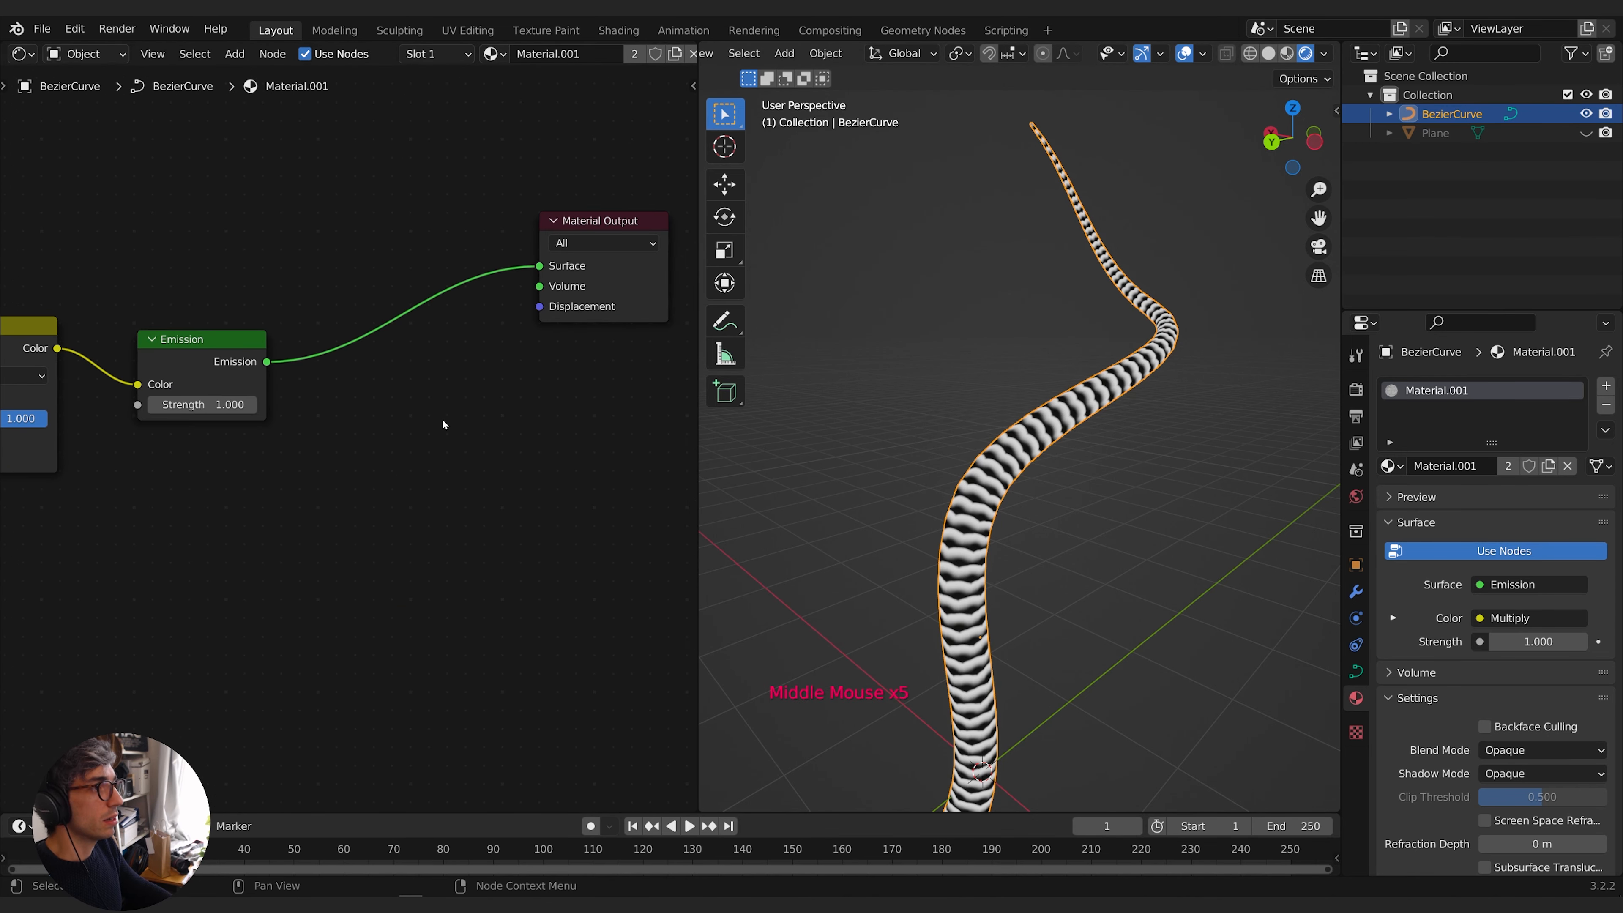
{"action": "scroll", "coordinate": [324, 449], "scroll_direction": "down", "scroll_amount": 2}
{"action": "middle_click_drag", "start_coordinate": [323, 449], "coordinate": [404, 445]}
{"action": "key", "text": "shift+a"}
{"action": "left_click", "coordinate": [405, 445]}
{"action": "type", "text": "p"}
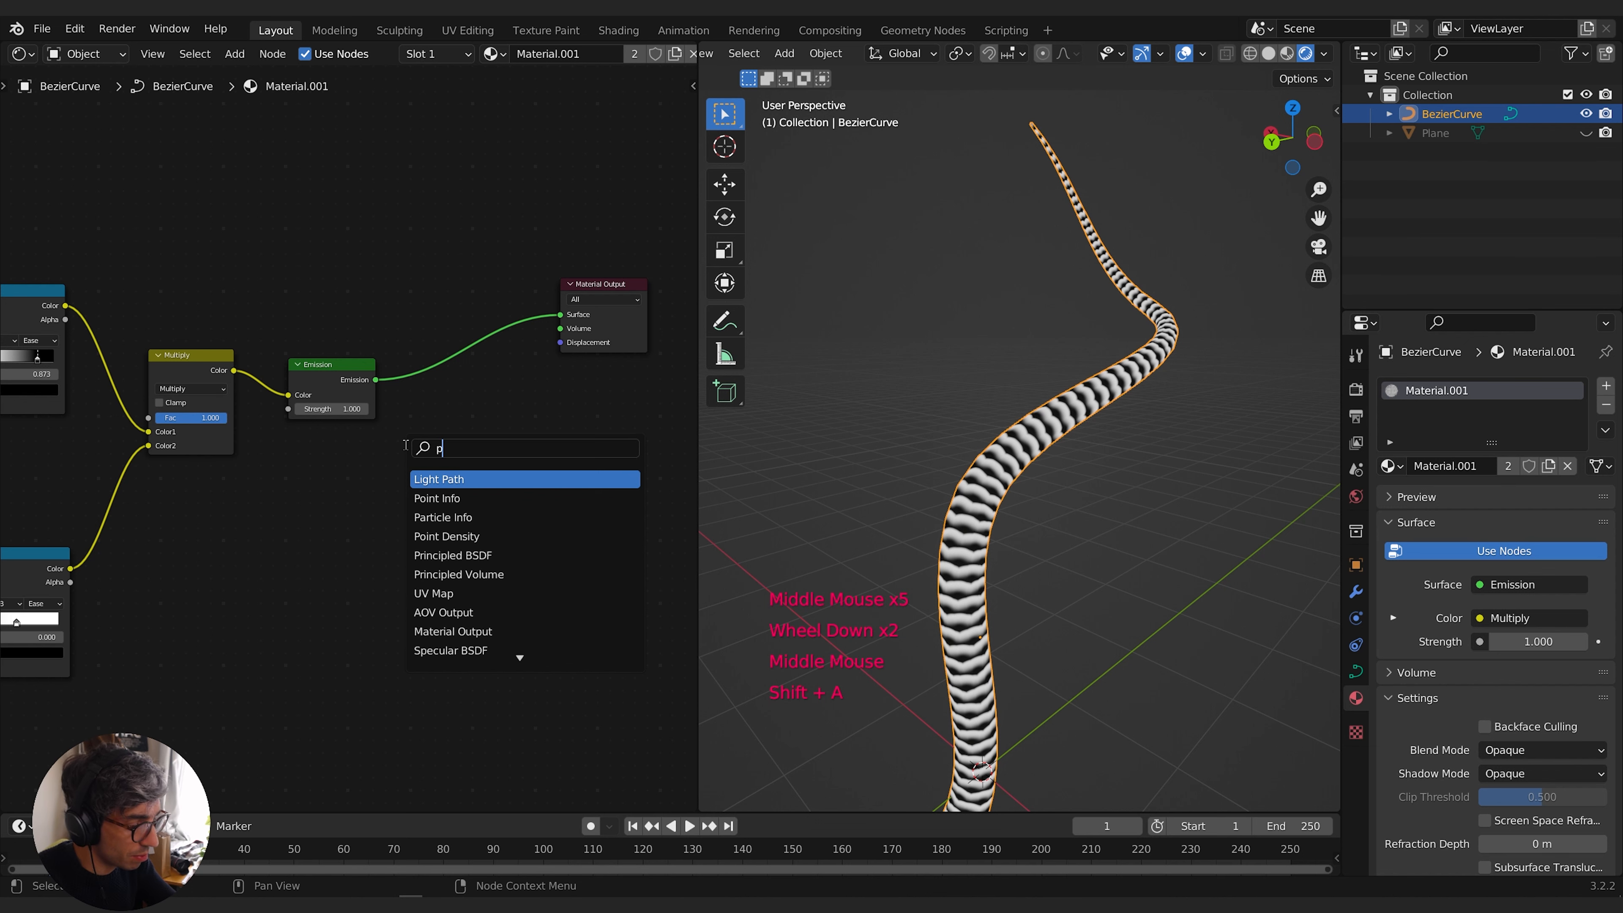
{"action": "type", "text": "rinci"}
{"action": "key", "text": "Return"}
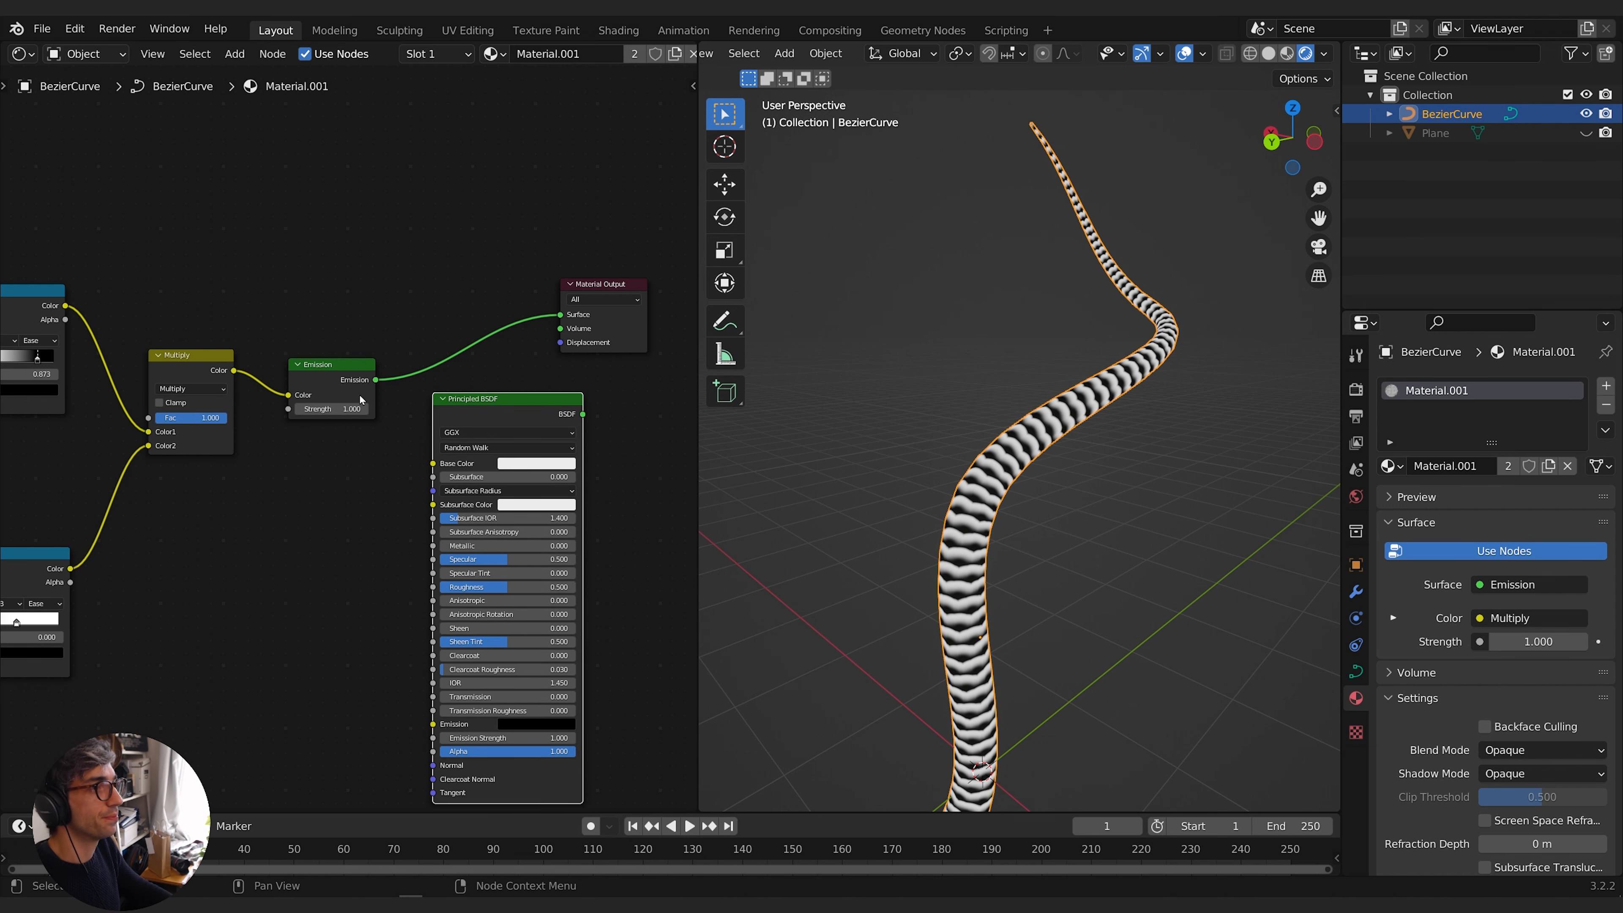
Add a Bump node, feed the Multiply color into its Height and its Normal into the Principled BSDF, and connect the BSDF to Surface
{"action": "middle_click_drag", "start_coordinate": [301, 464], "coordinate": [393, 399]}
{"action": "key", "text": "shift+a"}
{"action": "left_click", "coordinate": [382, 510]}
{"action": "type", "text": "b"}
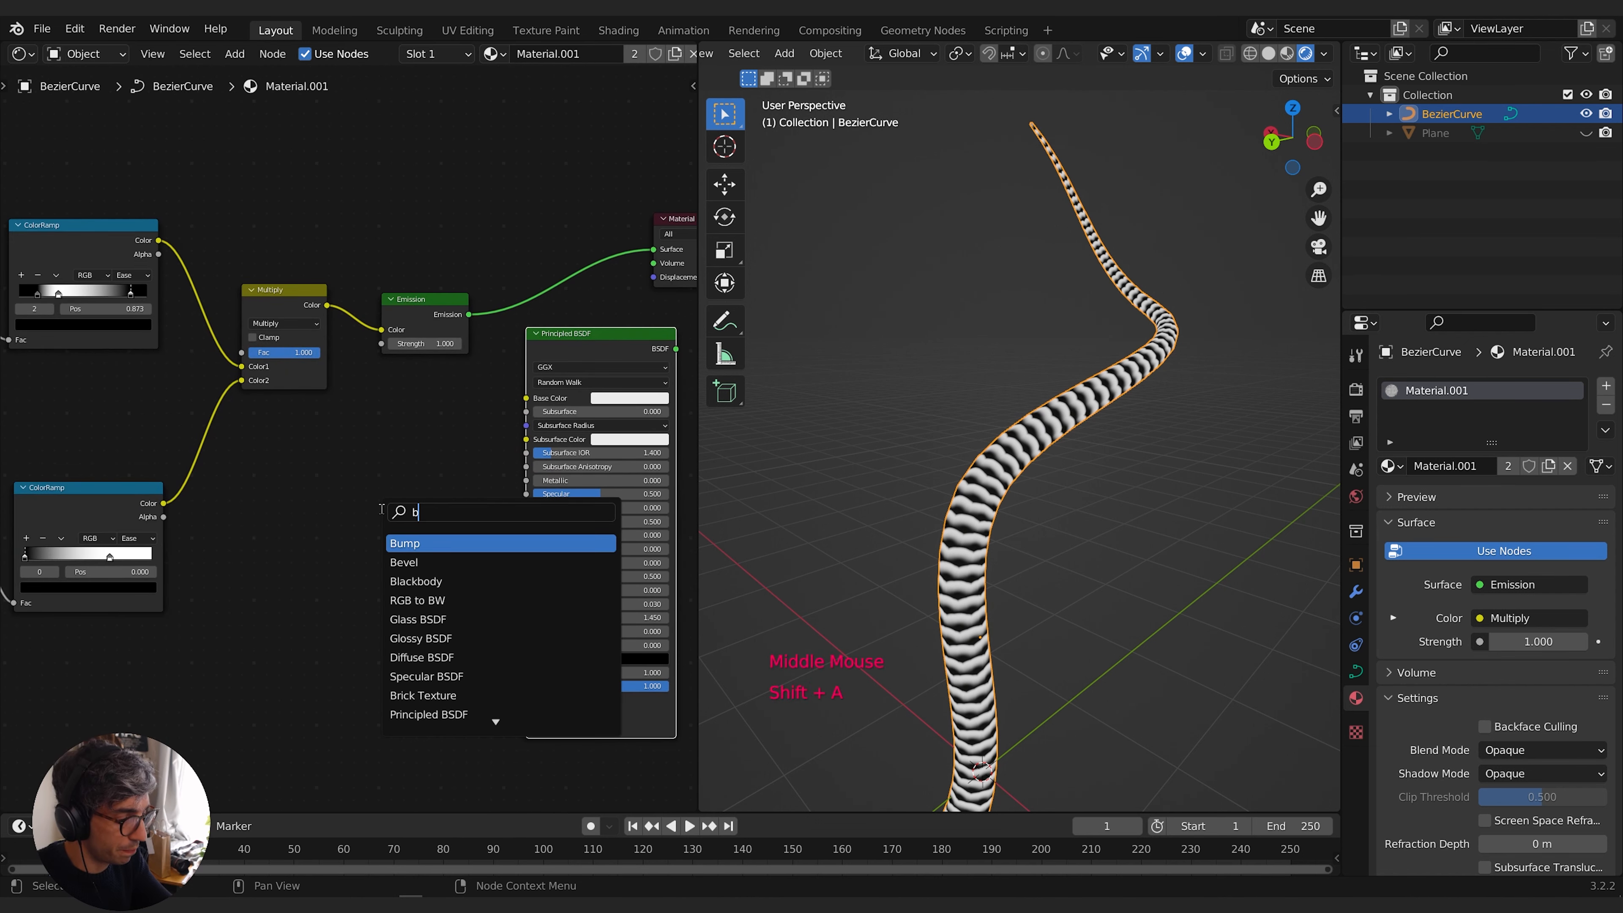
{"action": "type", "text": "um"}
{"action": "key", "text": "Return"}
{"action": "left_click", "coordinate": [382, 510]}
{"action": "left_click_drag", "start_coordinate": [468, 530], "coordinate": [525, 700]}
{"action": "left_click_drag", "start_coordinate": [327, 305], "coordinate": [381, 591]}
{"action": "left_click_drag", "start_coordinate": [676, 348], "coordinate": [653, 250]}
Set the Bump node's distance to 0.1 and lower its strength
{"action": "double_click", "coordinate": [403, 448]}
{"action": "type", "text": "0.1"}
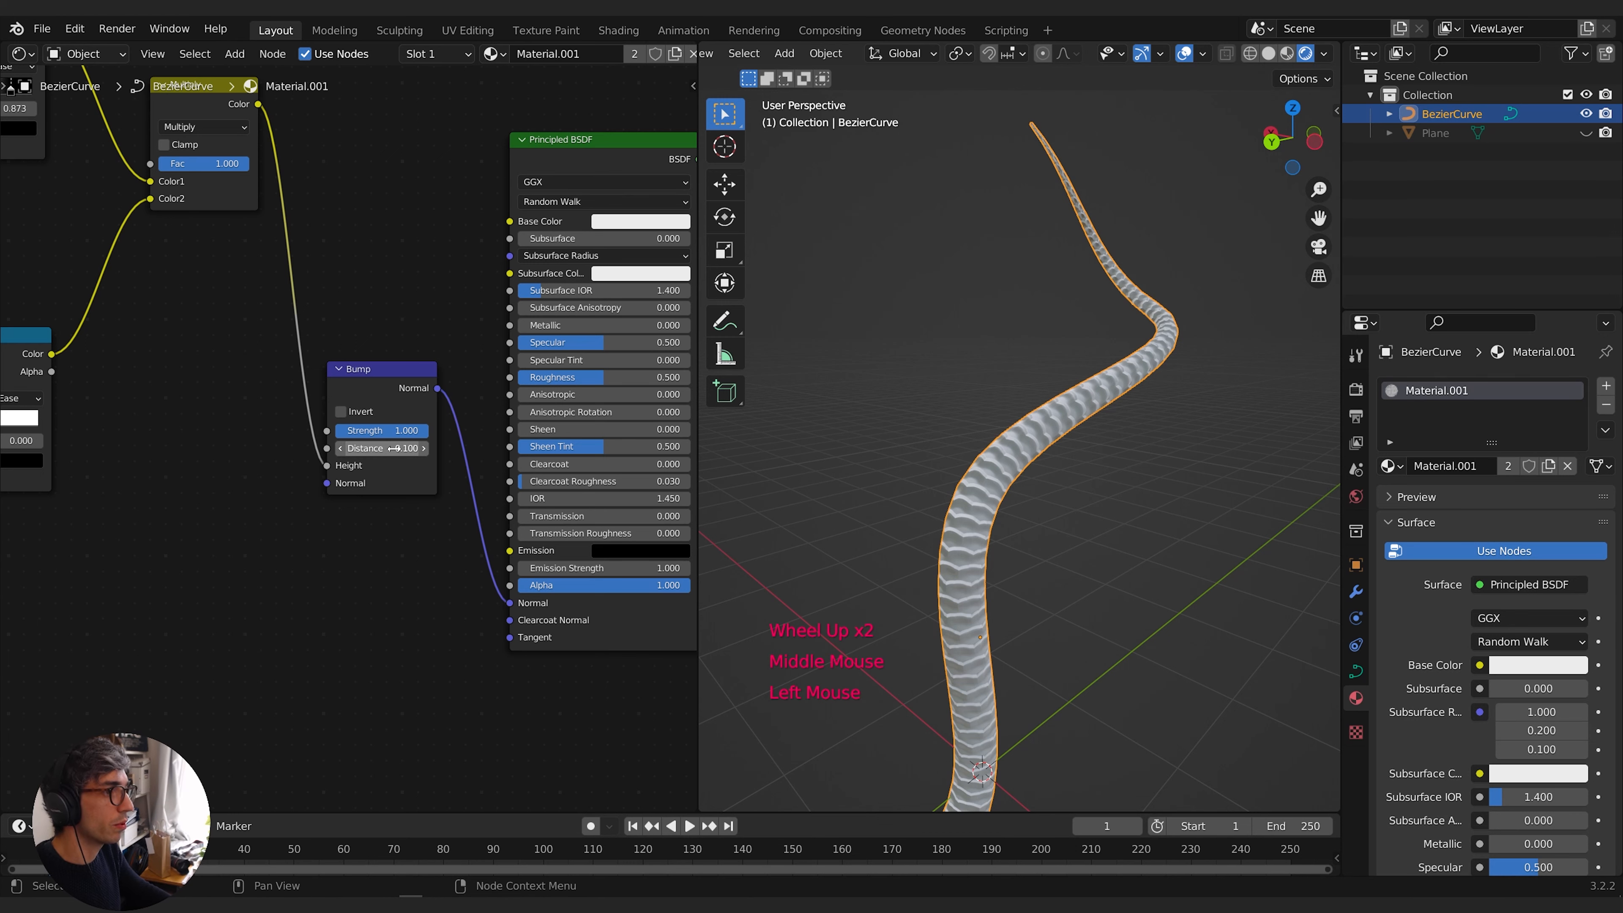
{"action": "left_click_drag", "start_coordinate": [423, 433], "coordinate": [382, 433]}
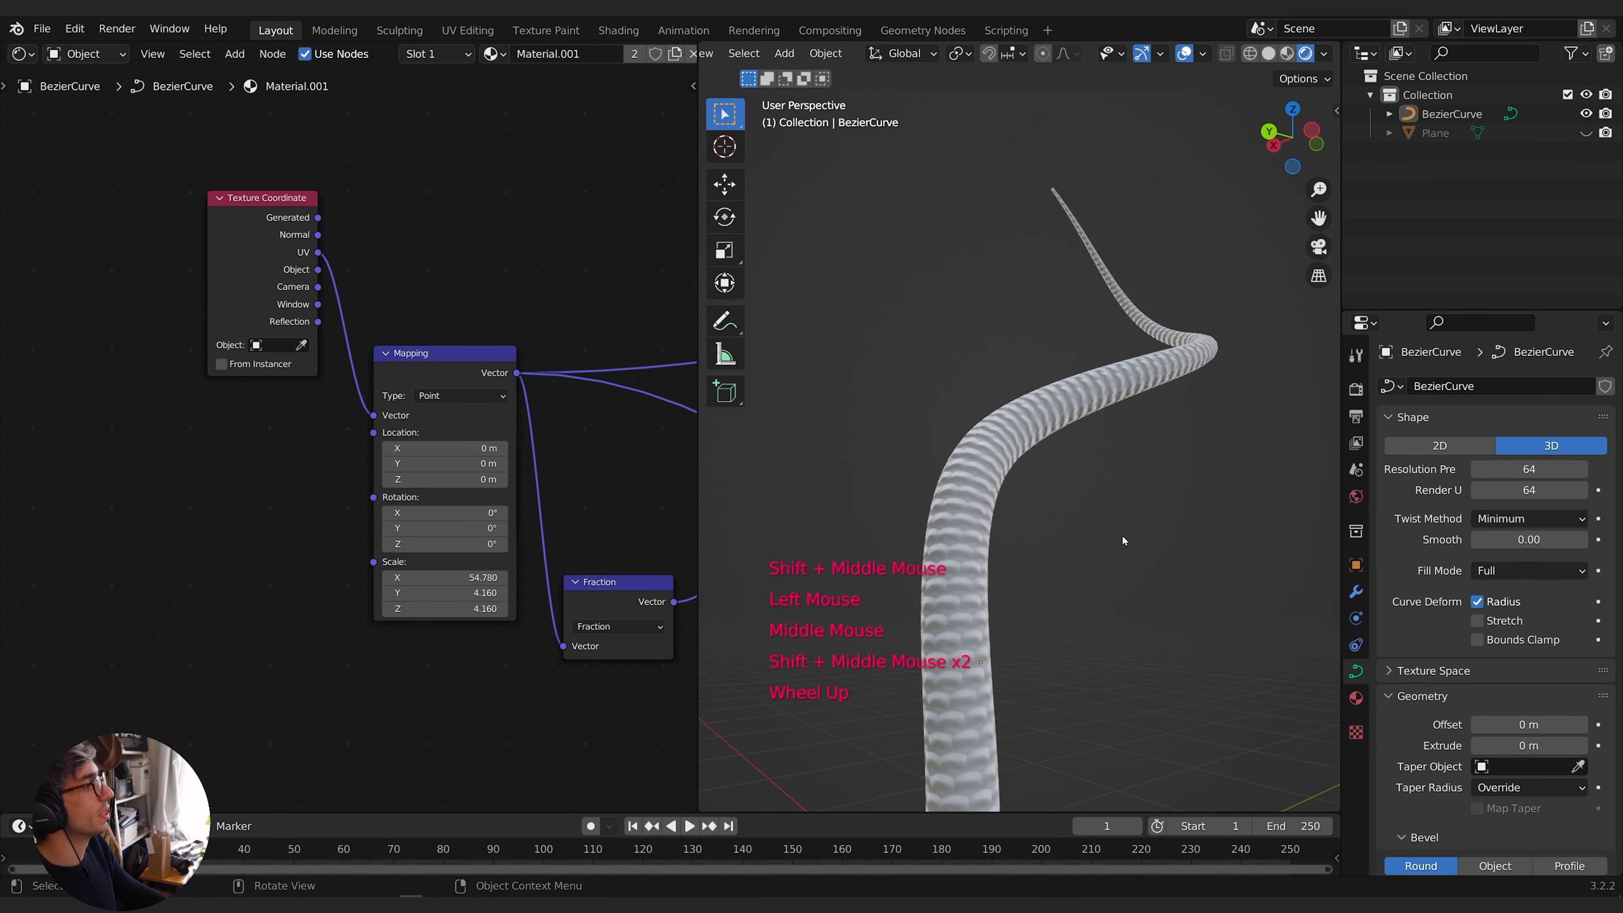
Add a camera to the scene and look through it
{"action": "scroll", "coordinate": [1127, 529], "scroll_direction": "down", "scroll_amount": 2}
{"action": "key", "text": "shift+a"}
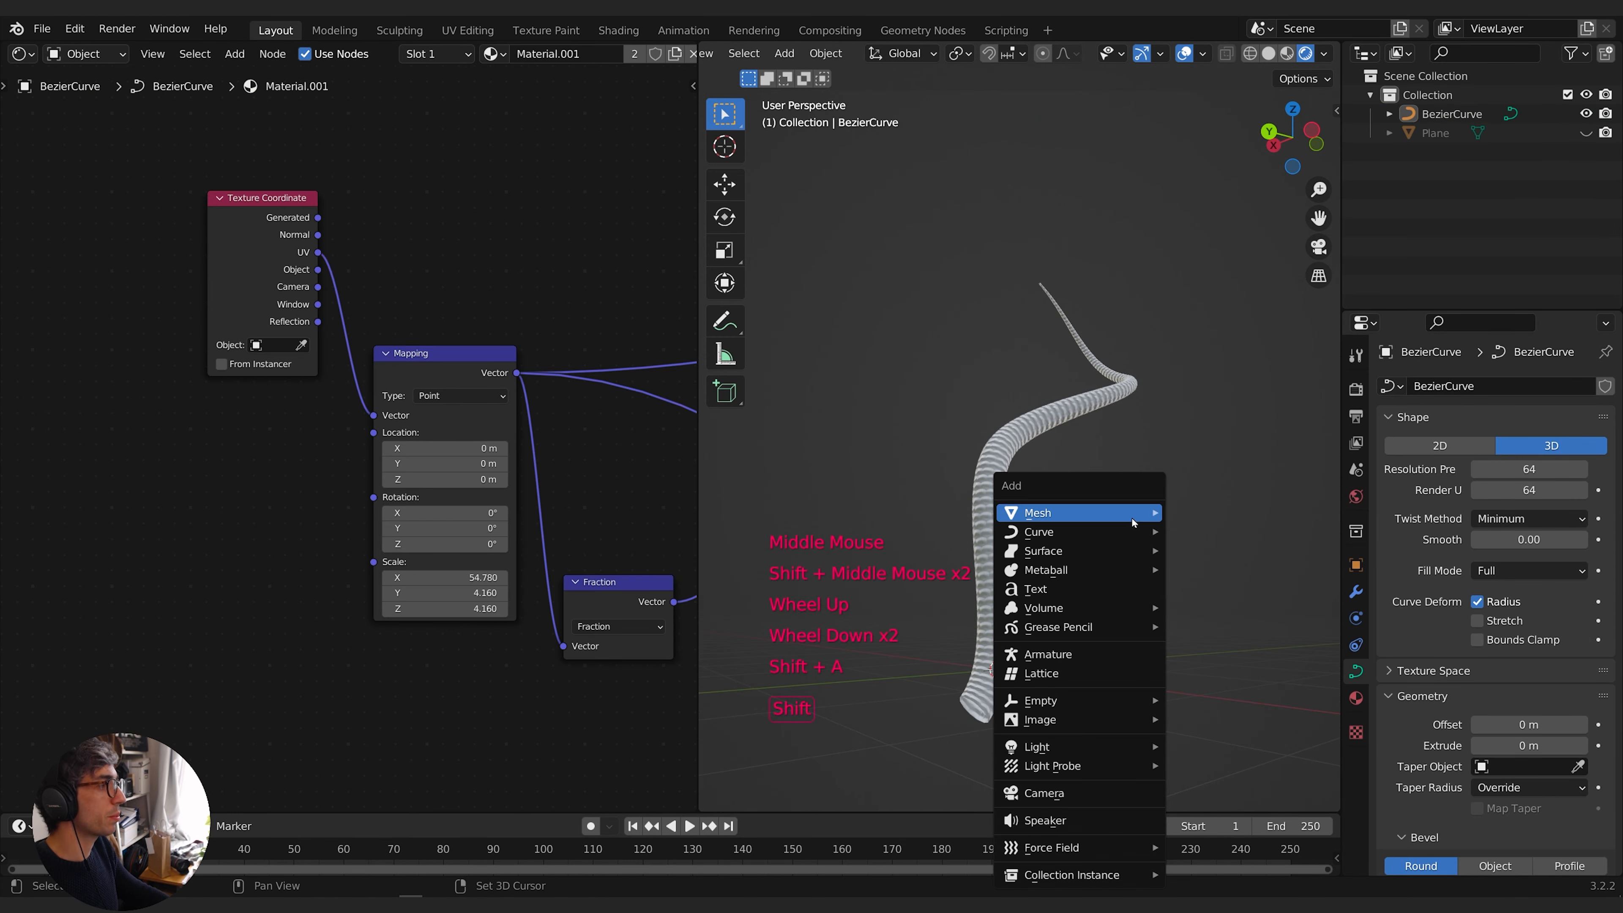
{"action": "left_click", "coordinate": [1044, 793]}
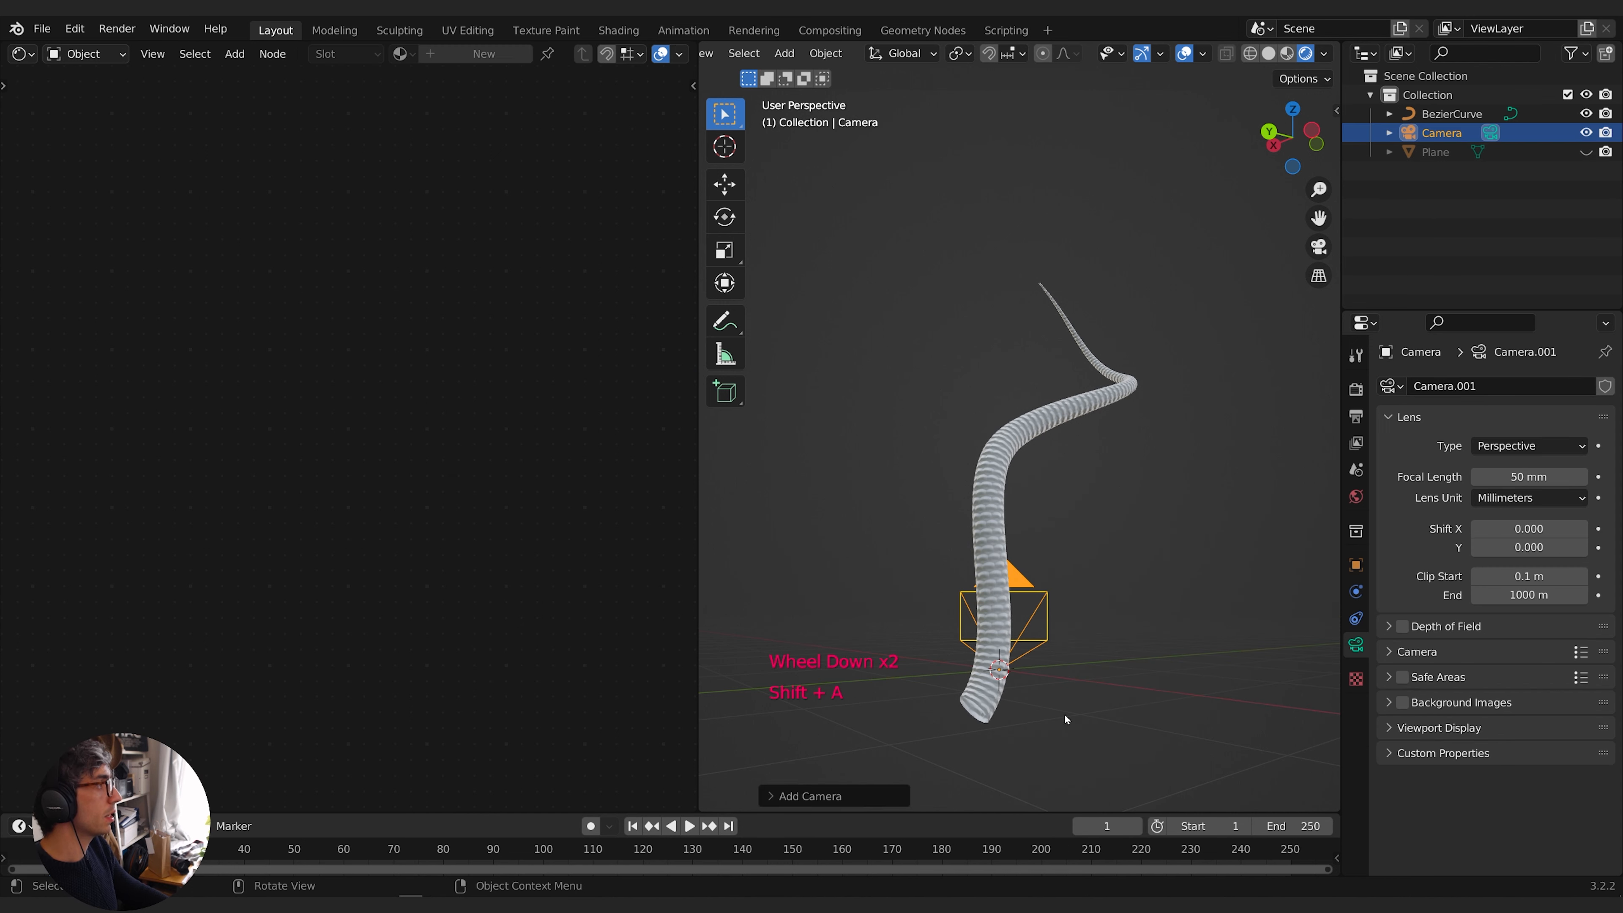
{"action": "key", "text": "KP_0"}
{"action": "scroll", "coordinate": [1077, 391], "scroll_direction": "up", "scroll_amount": 1}
{"action": "scroll", "coordinate": [1077, 392], "scroll_direction": "down", "scroll_amount": 1}
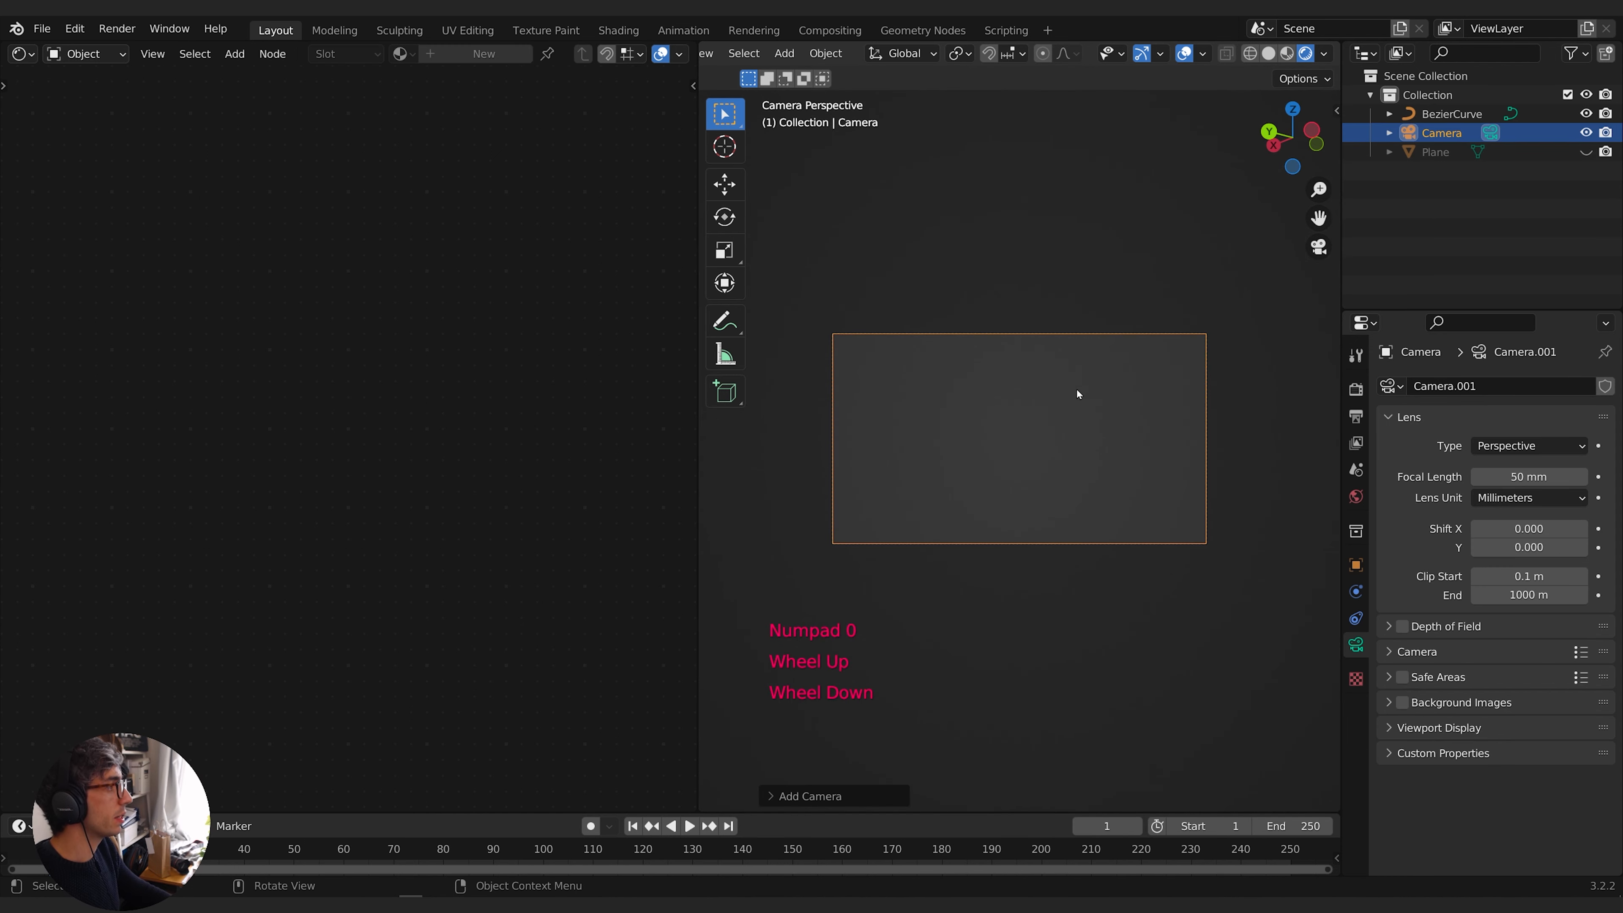
{"action": "scroll", "coordinate": [1079, 399], "scroll_direction": "up", "scroll_amount": 2}
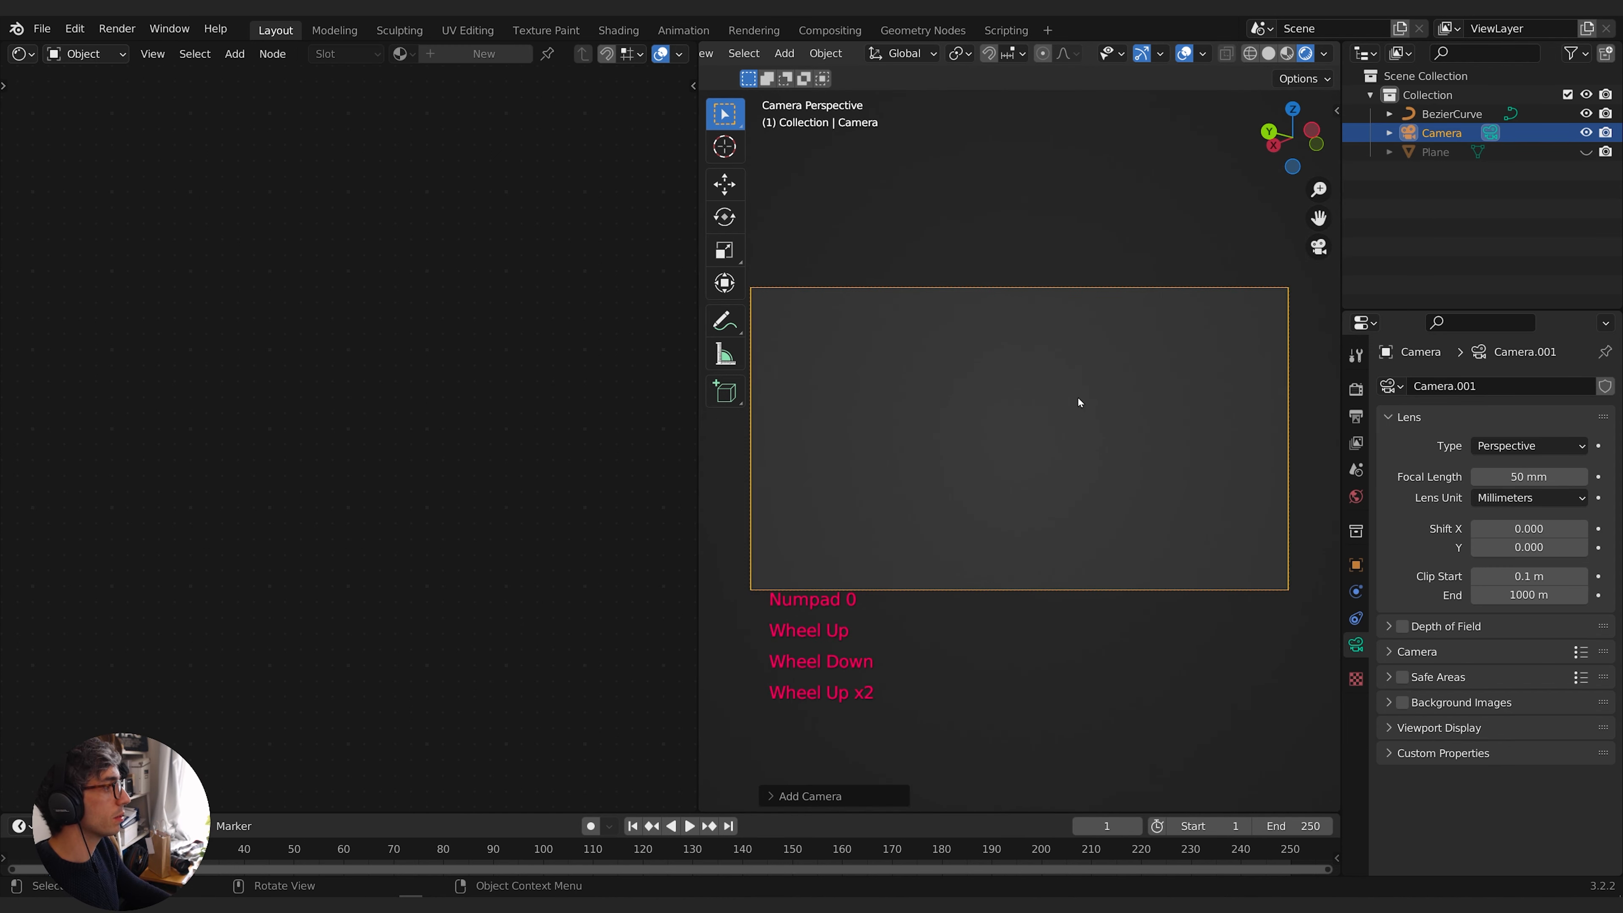
Widen the 3D viewport and set the camera's passepartout opacity to 1.000
{"action": "left_click", "coordinate": [697, 408]}
{"action": "left_click_drag", "start_coordinate": [698, 408], "coordinate": [474, 406]}
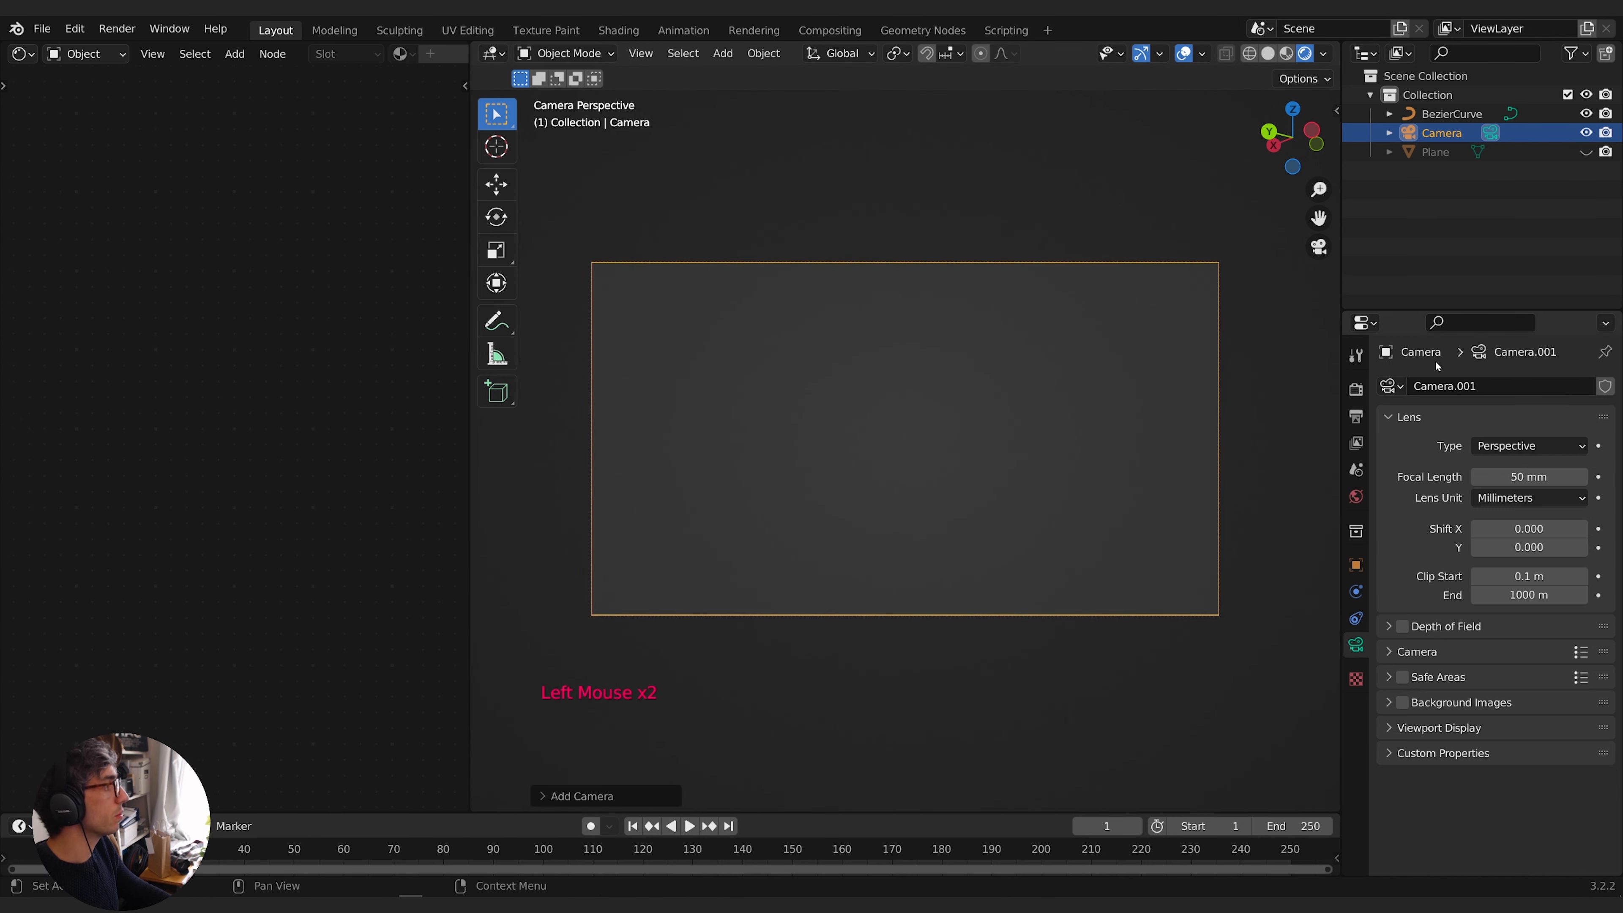
{"action": "left_click", "coordinate": [1446, 135]}
{"action": "left_click", "coordinate": [1411, 728]}
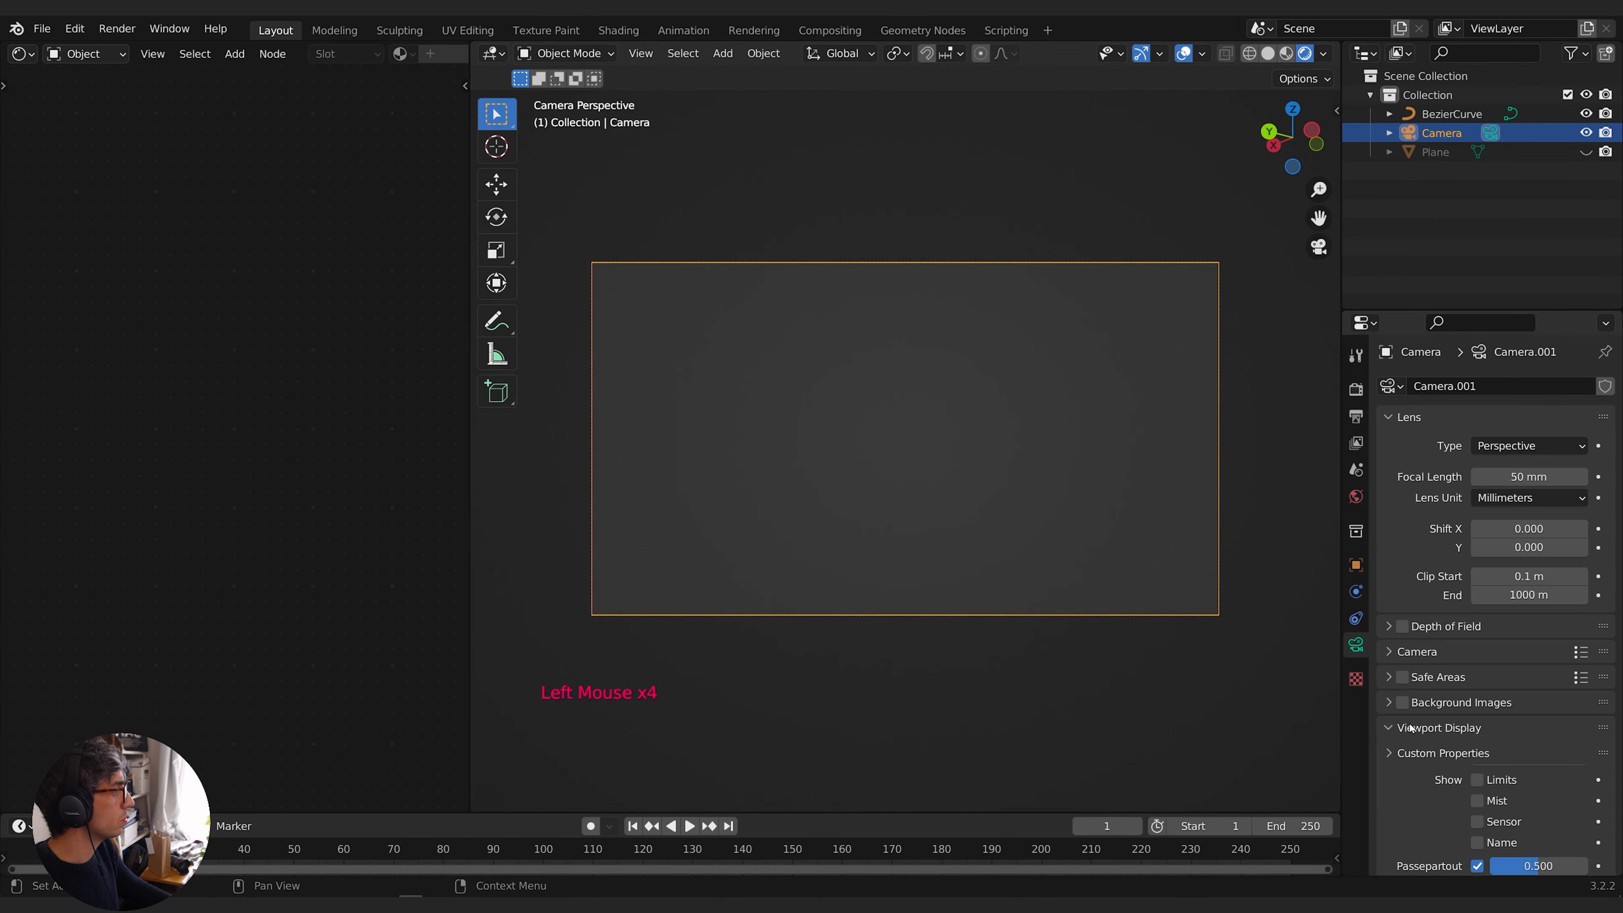
{"action": "scroll", "coordinate": [1514, 800], "scroll_direction": "down", "scroll_amount": 2}
{"action": "scroll", "coordinate": [1445, 802], "scroll_direction": "up", "scroll_amount": 1}
{"action": "left_click_drag", "start_coordinate": [1539, 833], "coordinate": [1588, 833]}
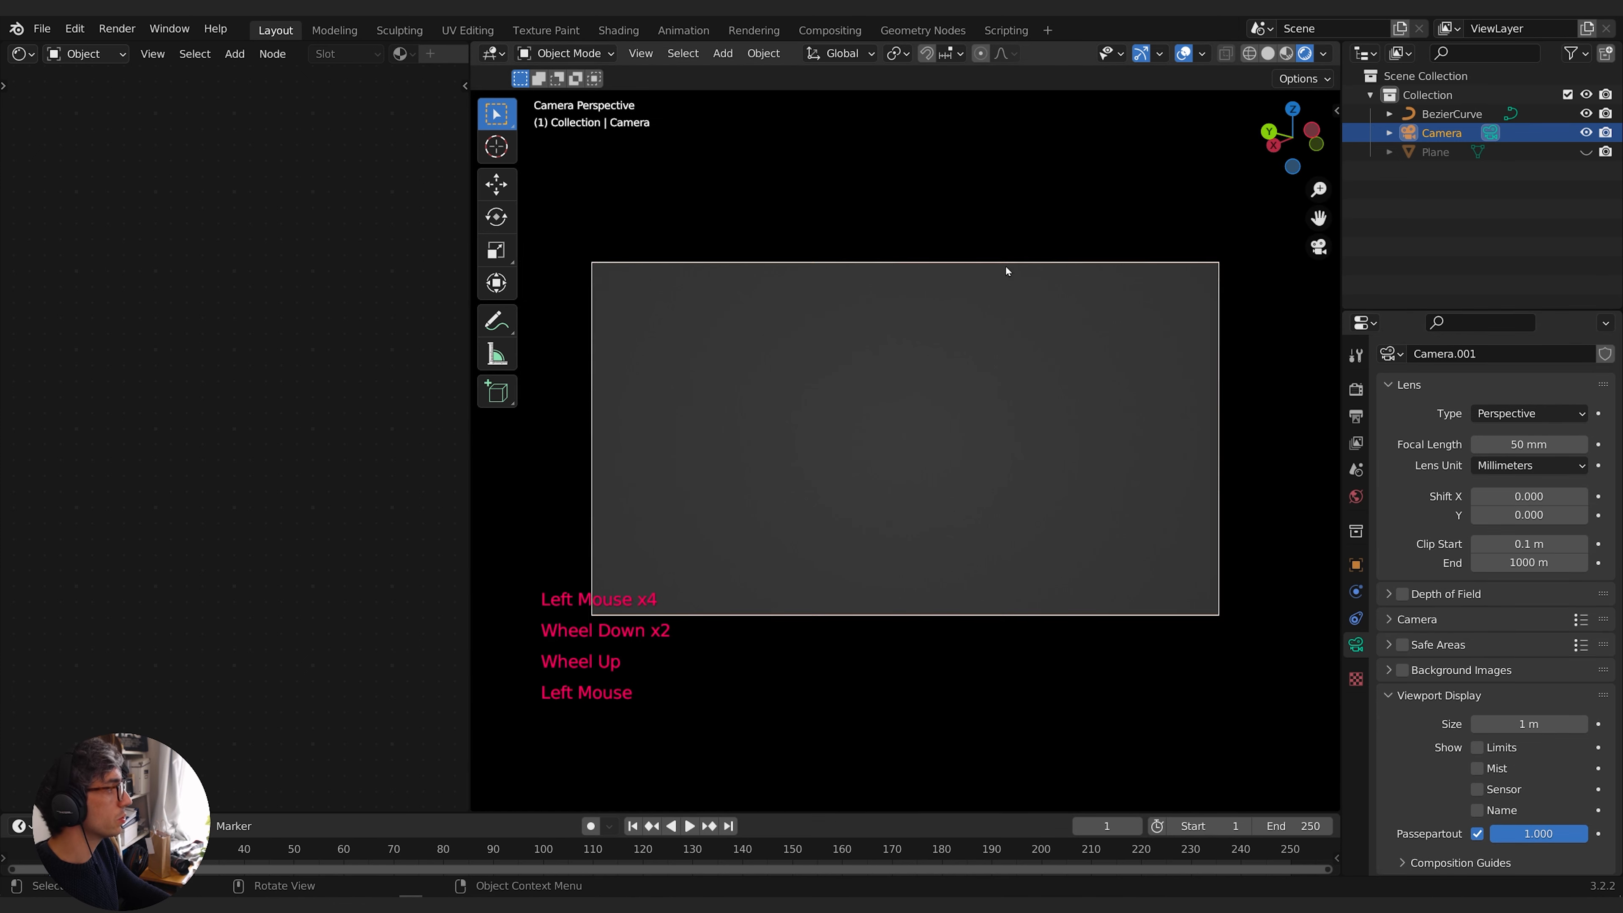
Lock the camera to the view and pull it back until the curve is in frame
{"action": "key", "text": "q"}
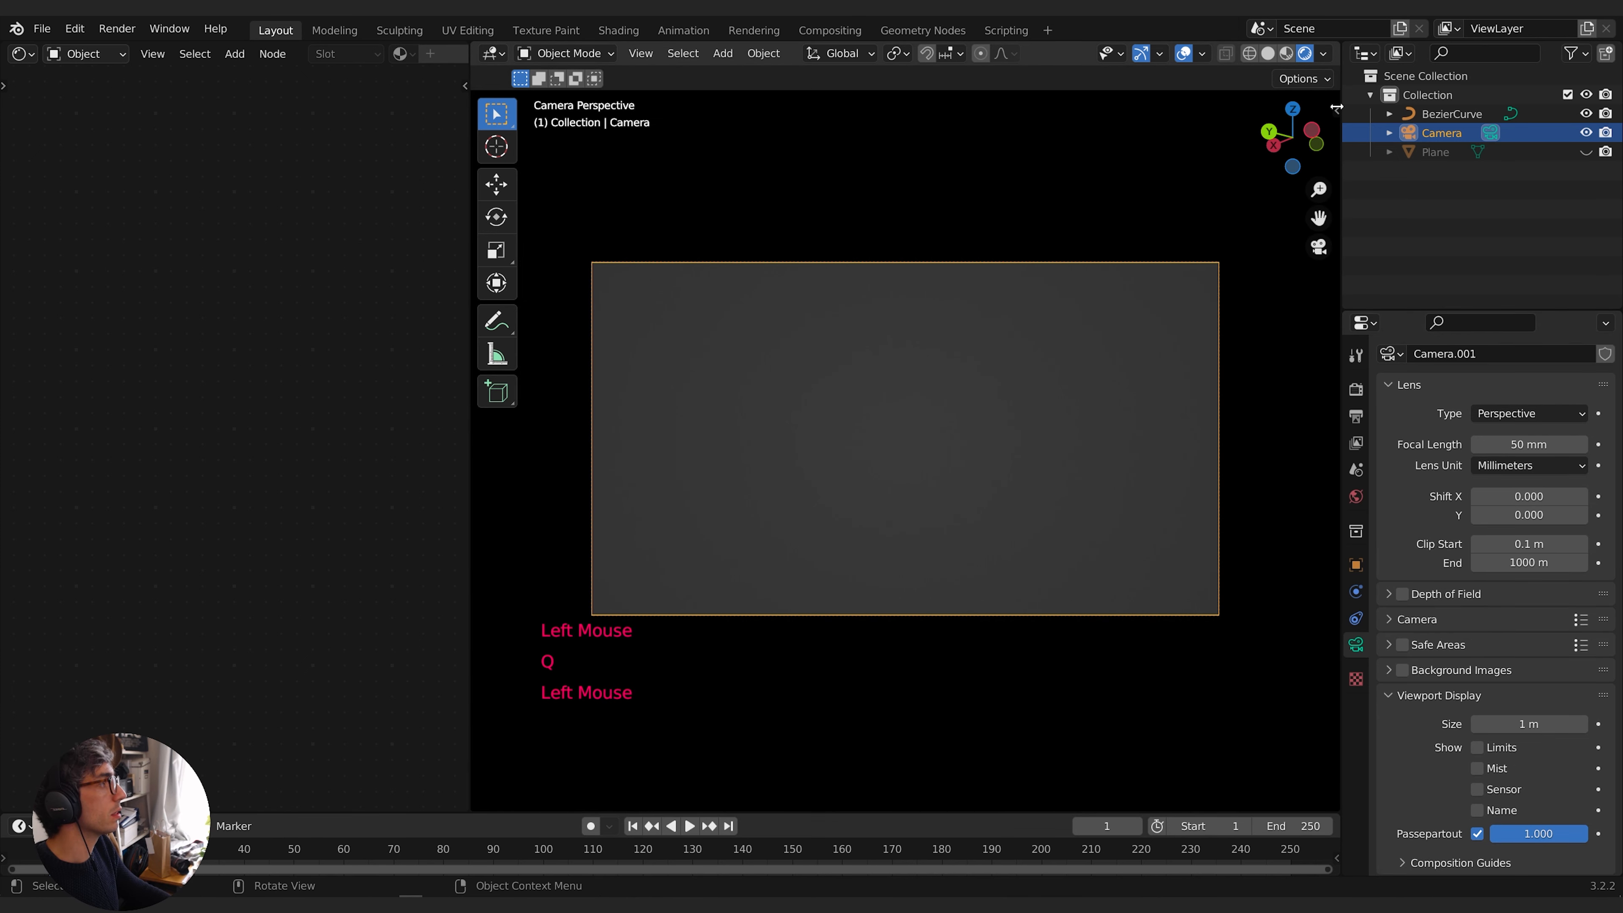
{"action": "left_click", "coordinate": [1336, 109]}
{"action": "left_click", "coordinate": [1331, 195]}
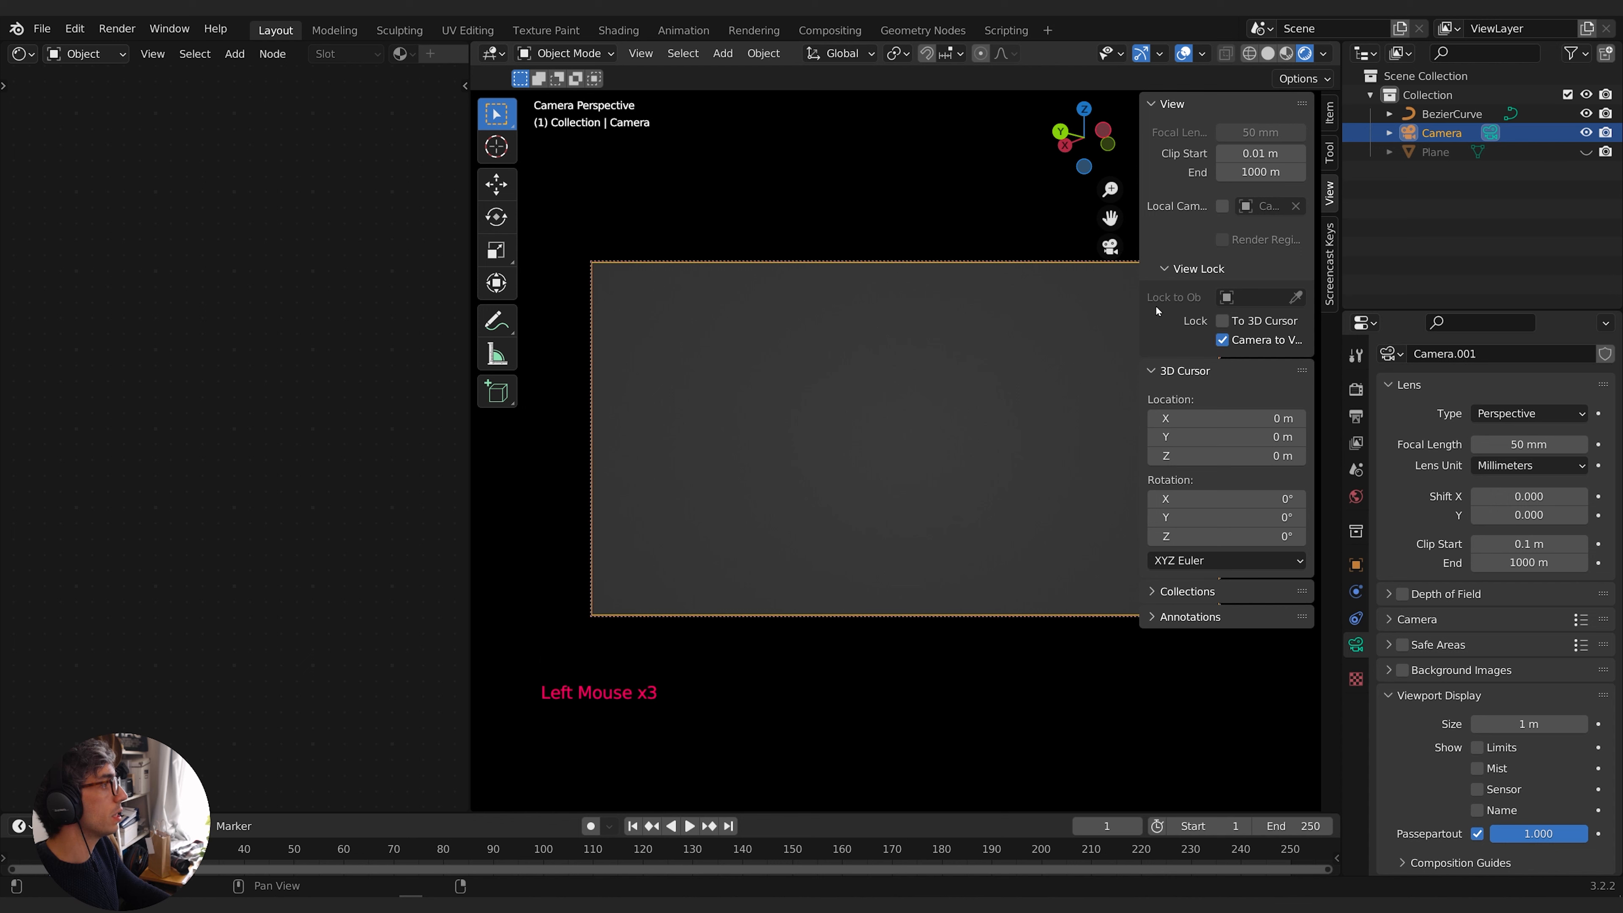
{"action": "left_click_drag", "start_coordinate": [1138, 310], "coordinate": [1316, 310]}
{"action": "scroll", "coordinate": [884, 381], "scroll_direction": "down", "scroll_amount": 3}
{"action": "middle_click_drag", "start_coordinate": [884, 380], "coordinate": [923, 479], "text": "shift"}
{"action": "scroll", "coordinate": [899, 420], "scroll_direction": "down", "scroll_amount": 1}
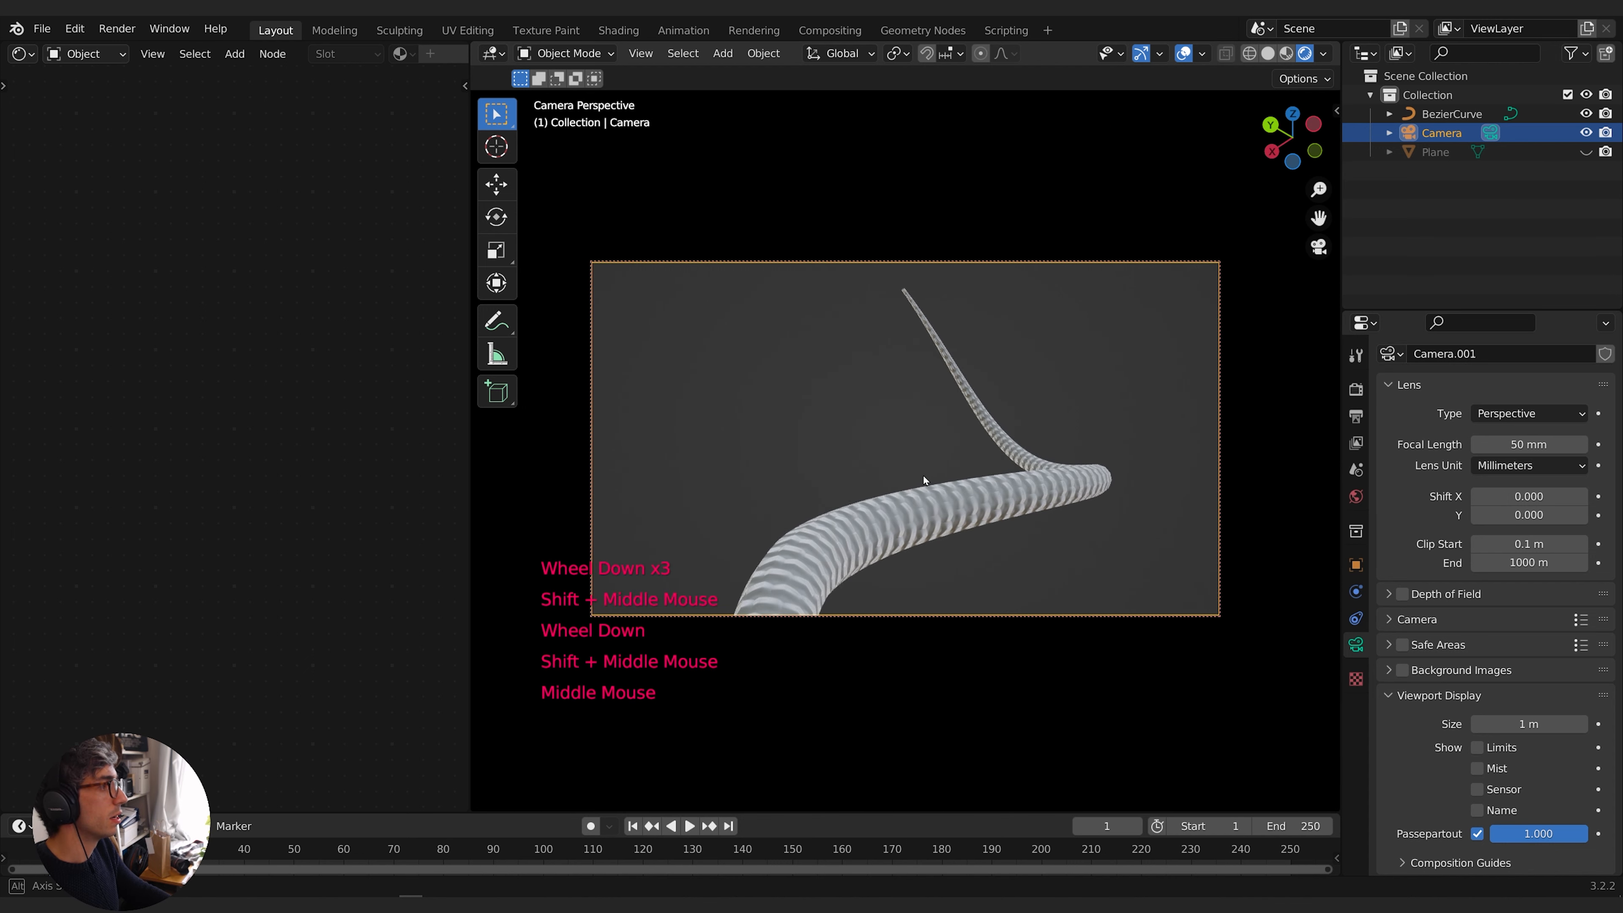
Set the camera's focal length to 14 mm and reframe the curve from a low angle
{"action": "left_click", "coordinate": [1539, 442]}
{"action": "key", "text": "Return"}
{"action": "scroll", "coordinate": [889, 548], "scroll_direction": "up", "scroll_amount": 3}
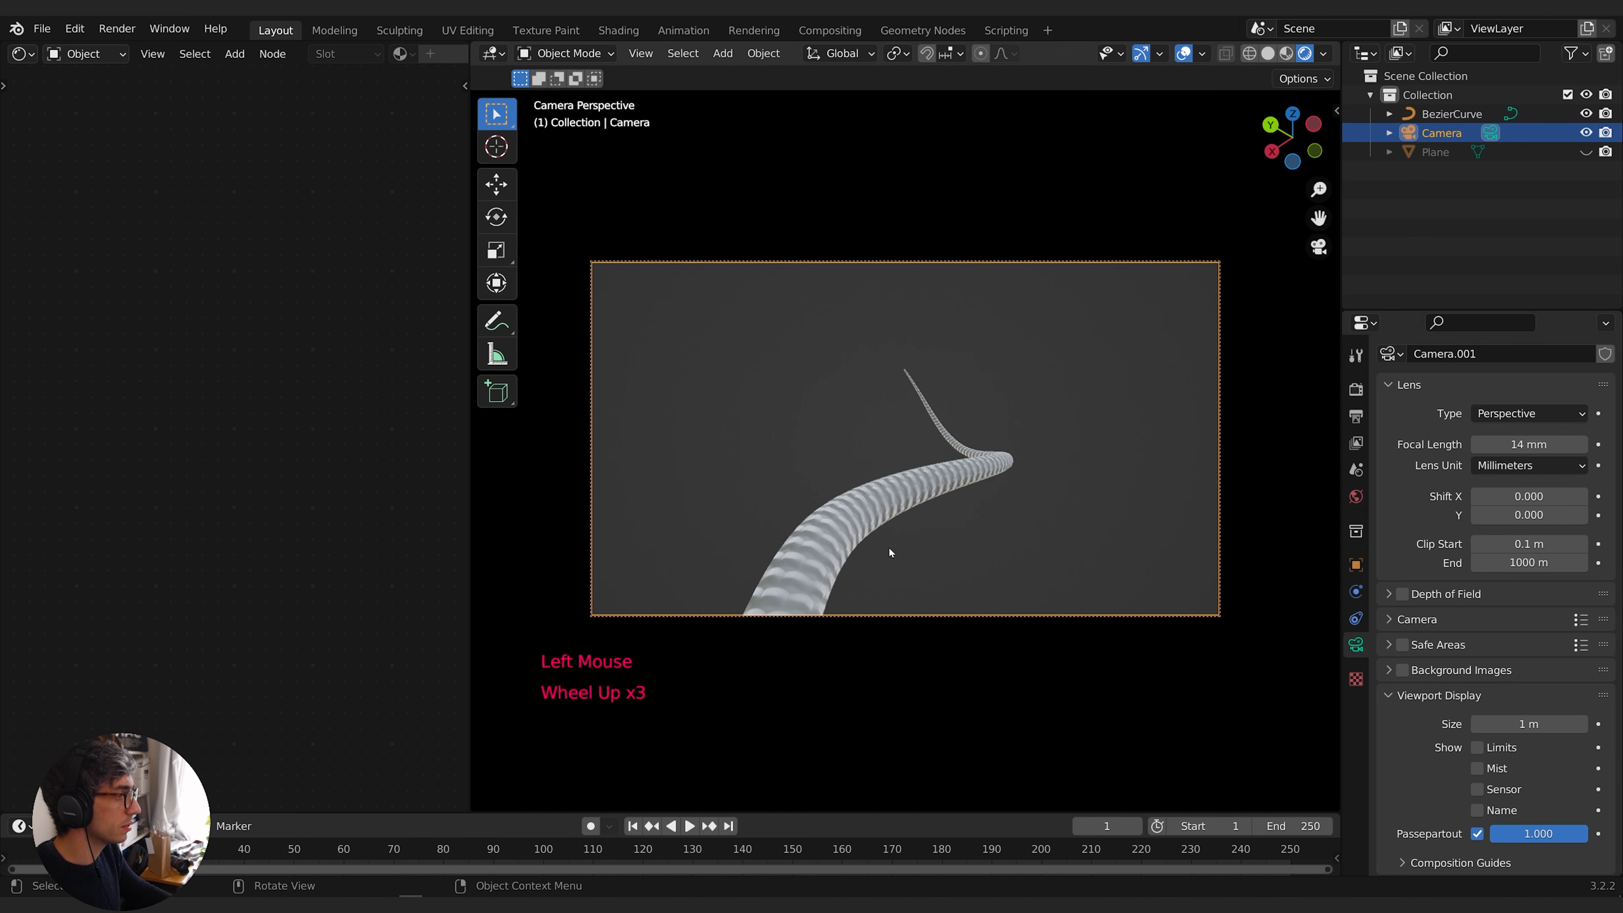
{"action": "middle_click_drag", "start_coordinate": [889, 548], "coordinate": [1044, 446], "text": "shift"}
{"action": "scroll", "coordinate": [1047, 415], "scroll_direction": "down", "scroll_amount": 1}
{"action": "scroll", "coordinate": [1077, 412], "scroll_direction": "up", "scroll_amount": 1}
{"action": "scroll", "coordinate": [1077, 413], "scroll_direction": "down", "scroll_amount": 1}
{"action": "scroll", "coordinate": [1064, 434], "scroll_direction": "down", "scroll_amount": 3}
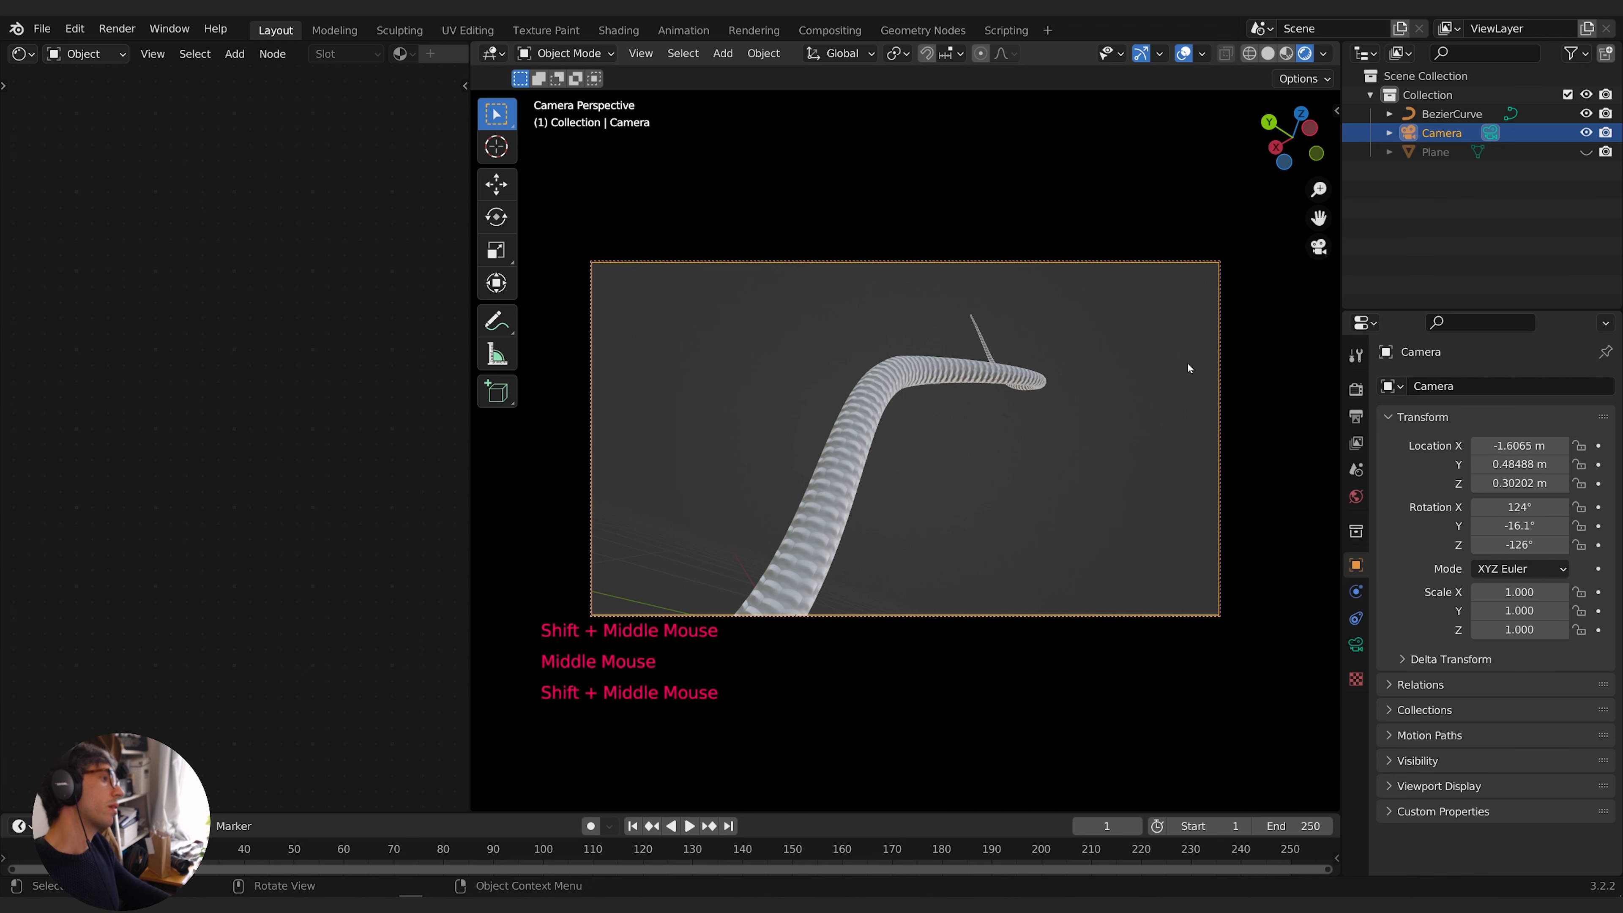
Select the Bezier curve and turn the shader editor area into a second 3D viewport showing curve and camera
{"action": "left_click", "coordinate": [939, 383]}
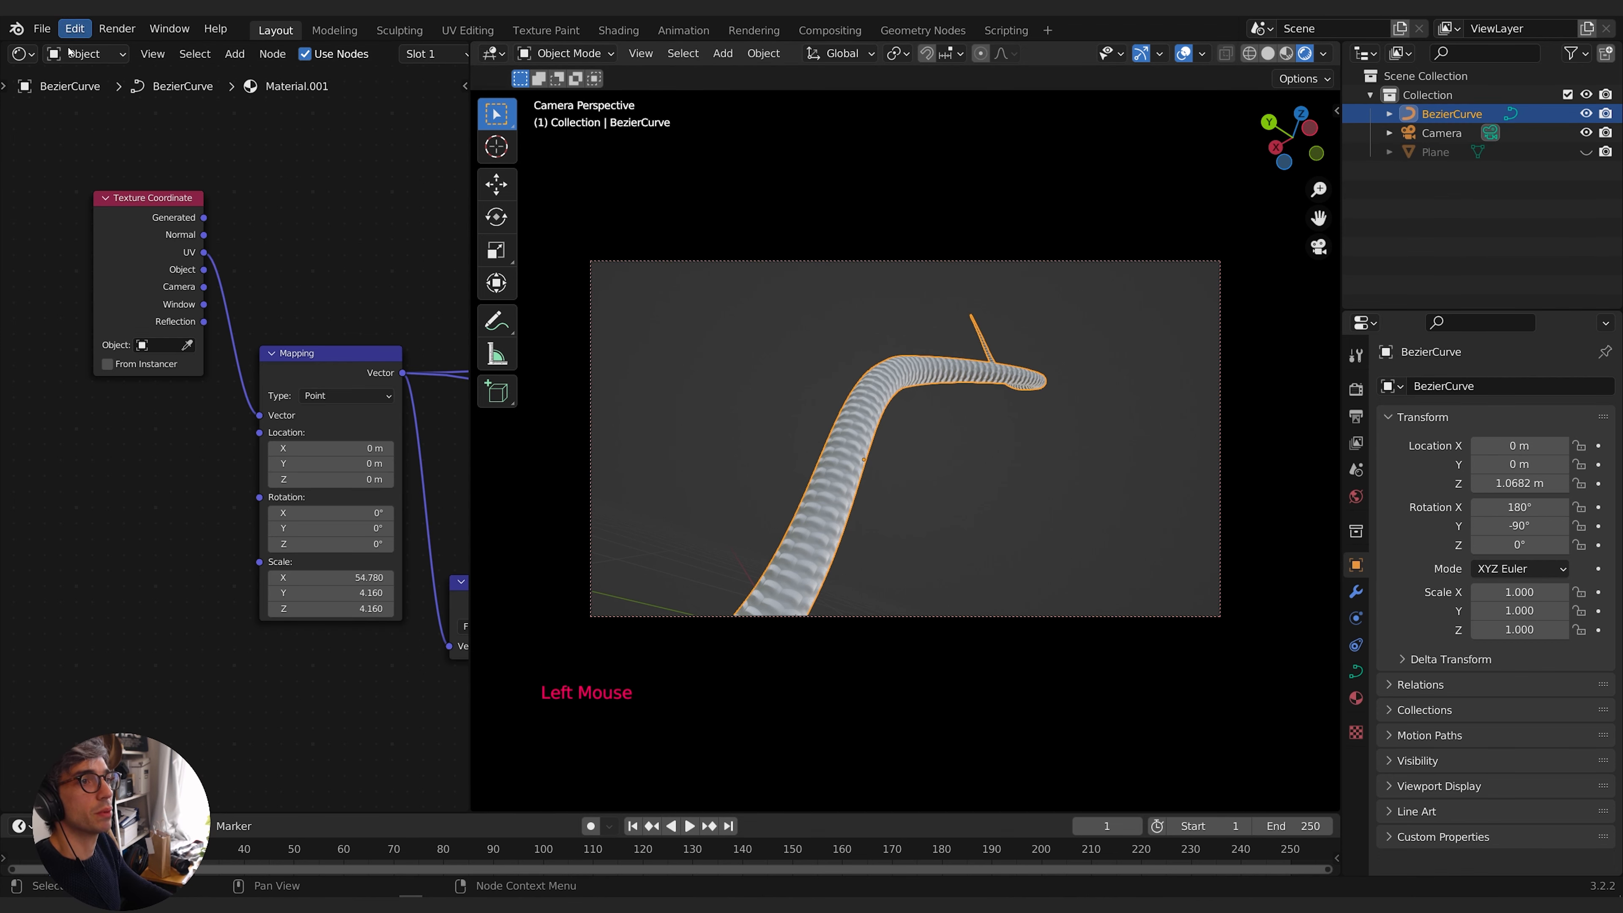
{"action": "left_click", "coordinate": [20, 53]}
{"action": "left_click", "coordinate": [78, 110]}
{"action": "scroll", "coordinate": [283, 307], "scroll_direction": "down", "scroll_amount": 1}
{"action": "scroll", "coordinate": [283, 307], "scroll_direction": "up", "scroll_amount": 2}
{"action": "scroll", "coordinate": [283, 307], "scroll_direction": "down", "scroll_amount": 1}
{"action": "scroll", "coordinate": [283, 307], "scroll_direction": "up", "scroll_amount": 1}
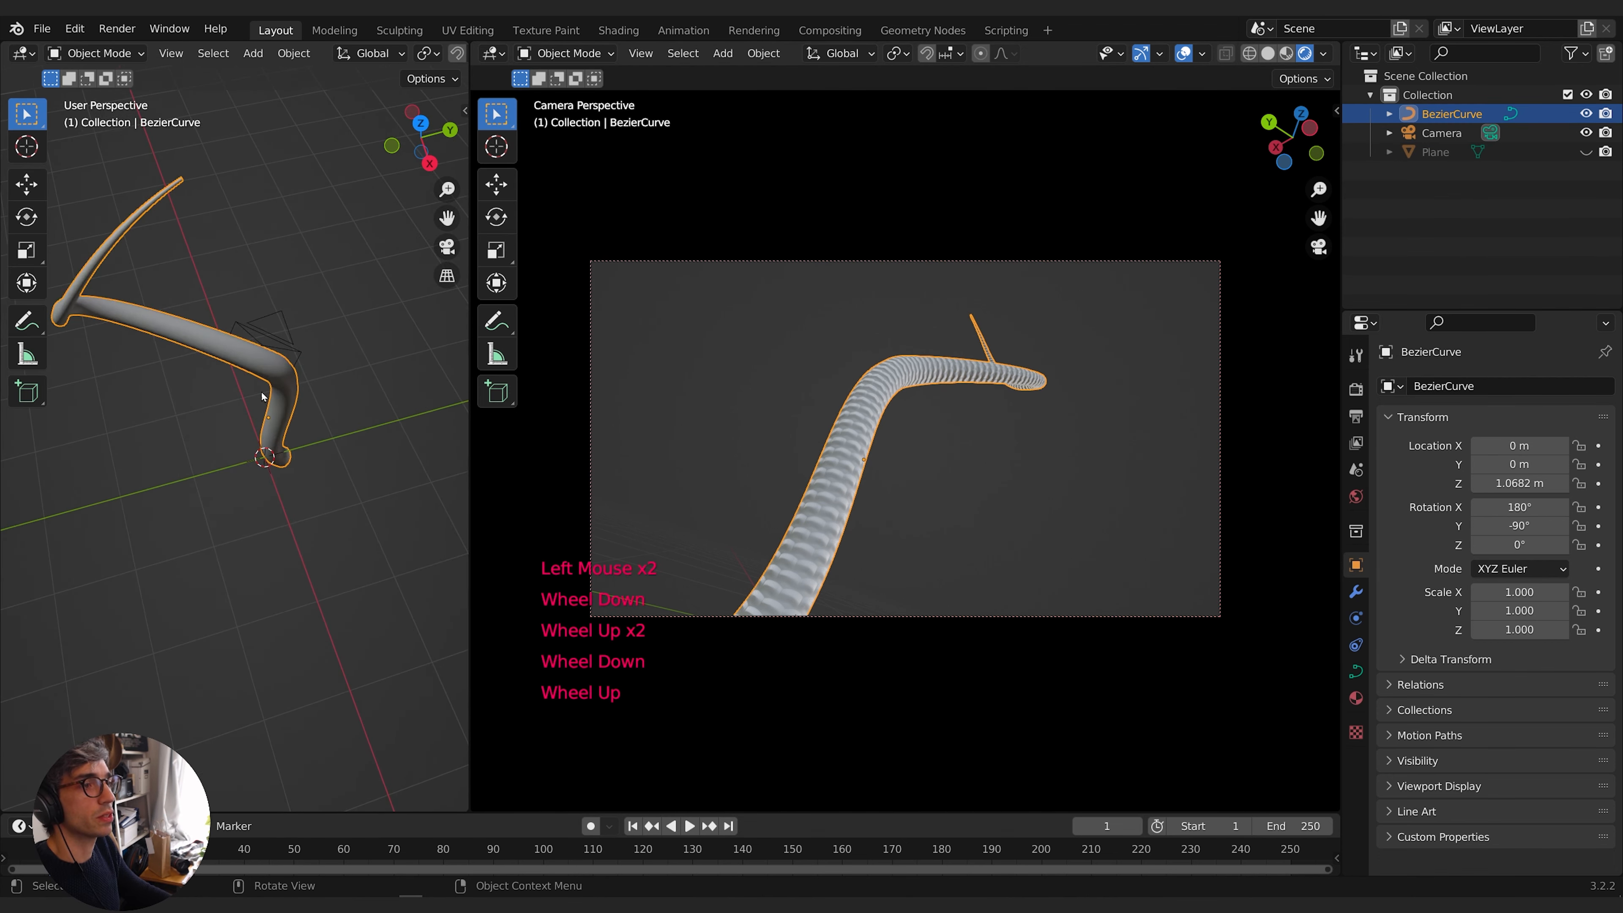
Rotate the Bezier curve tentacle around the global Z axis and scale it uniformly to 0.858
{"action": "middle_click_drag", "start_coordinate": [283, 307], "coordinate": [403, 446]}
{"action": "key", "text": "r"}
{"action": "key", "text": "z"}
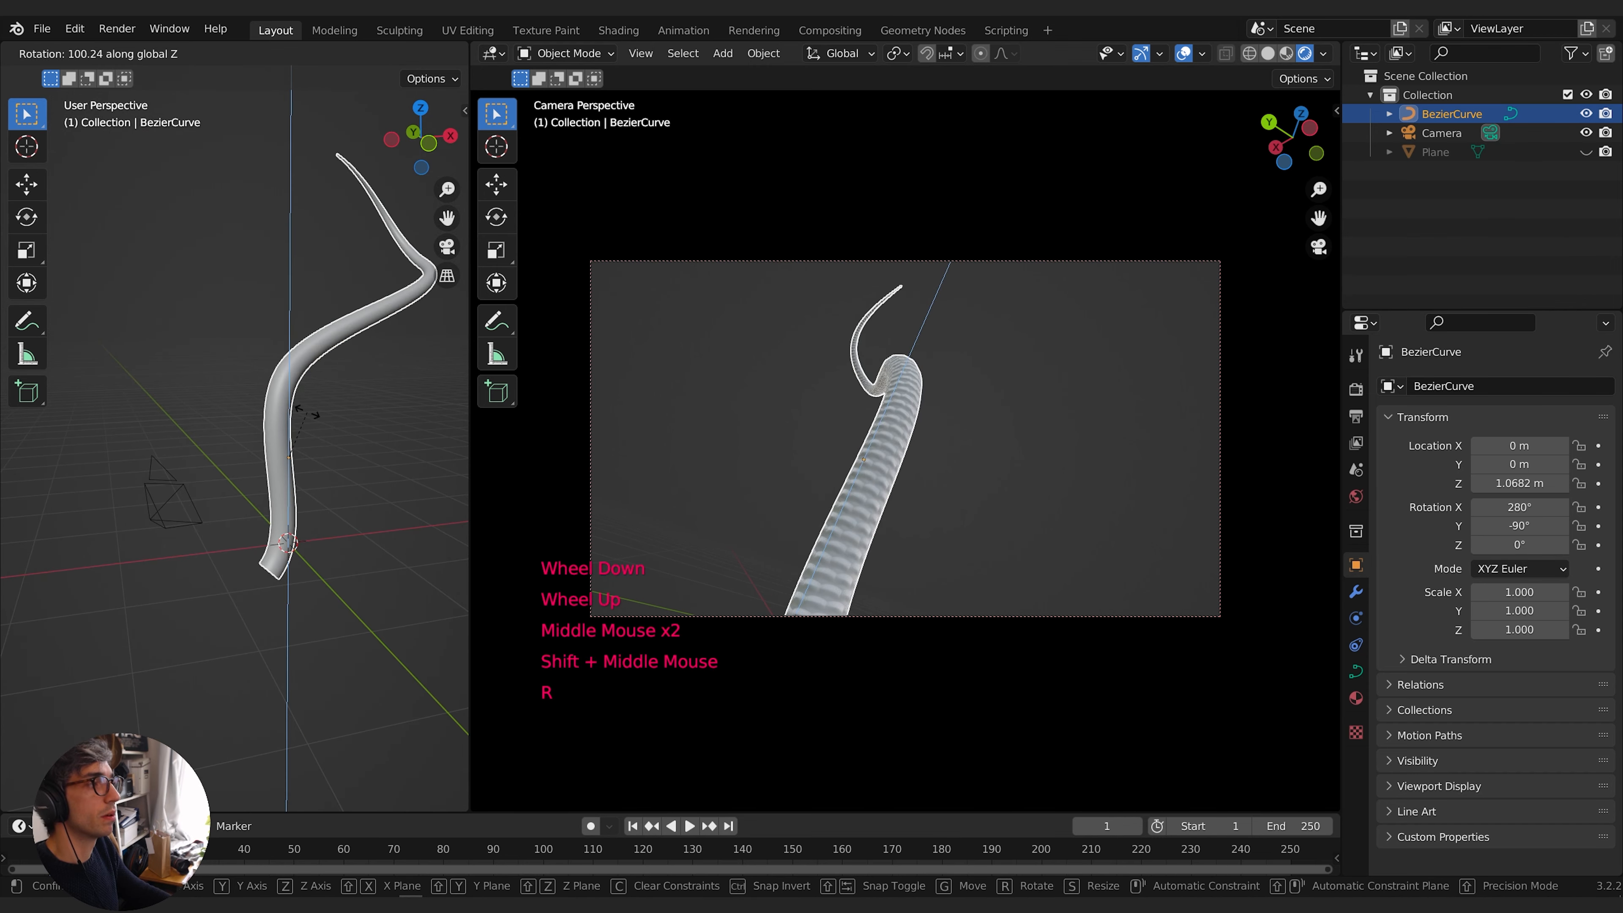
{"action": "left_click", "coordinate": [287, 423]}
{"action": "middle_click_drag", "start_coordinate": [297, 428], "coordinate": [382, 433]}
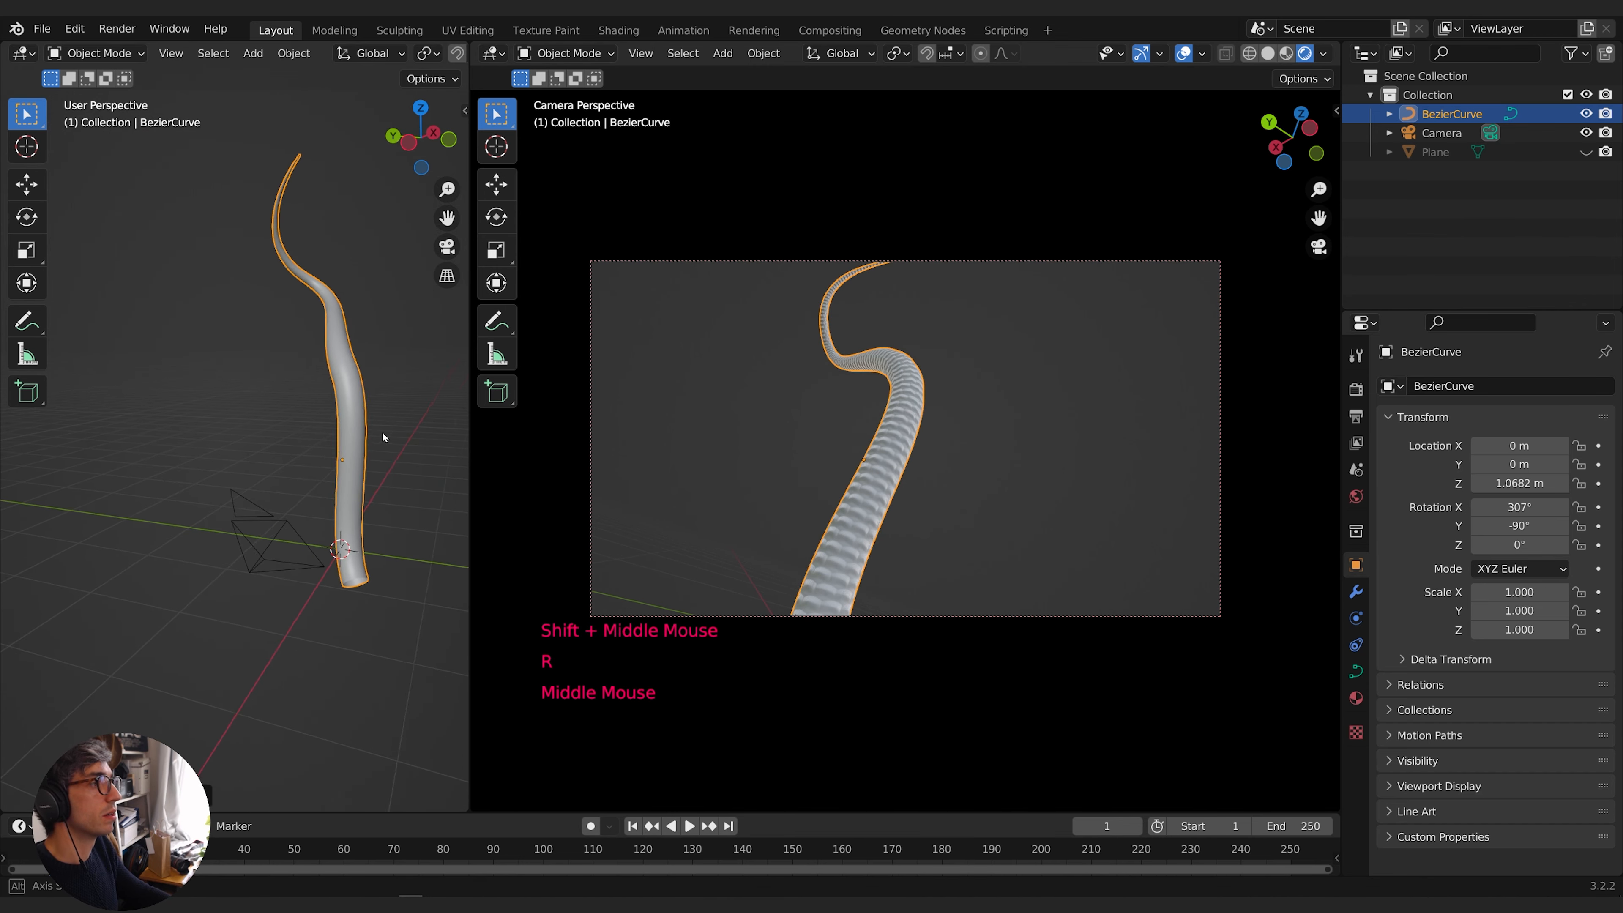
{"action": "key", "text": "s"}
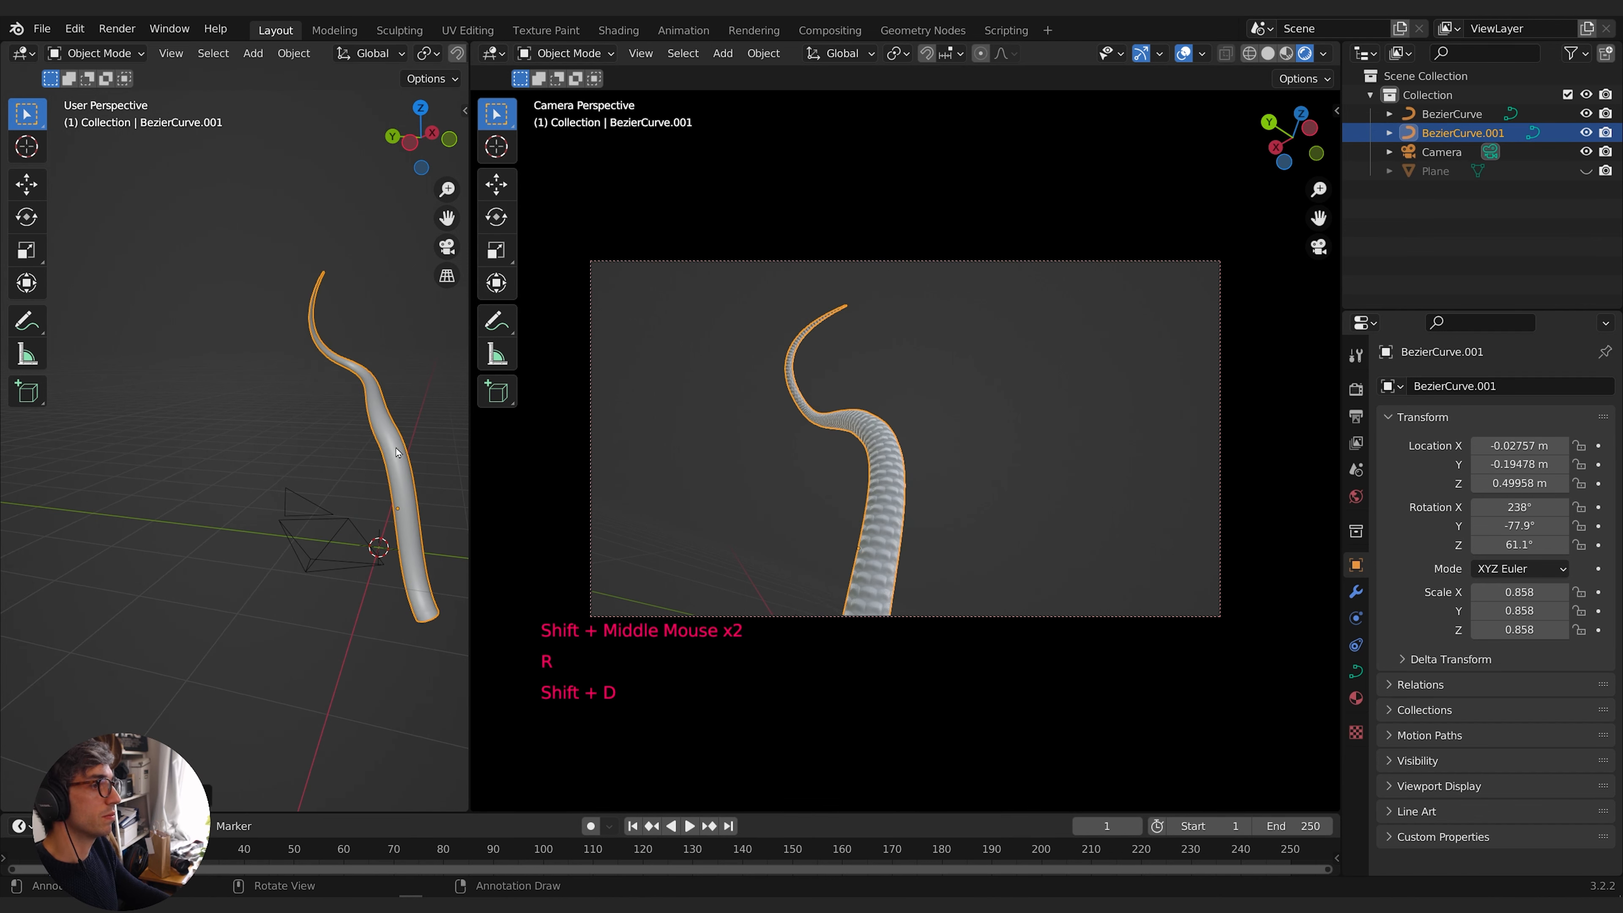
Duplicate the tentacle and rotate the copy around the global Z axis to a Z rotation of about -152°
{"action": "middle_click_drag", "start_coordinate": [396, 451], "coordinate": [5, 463]}
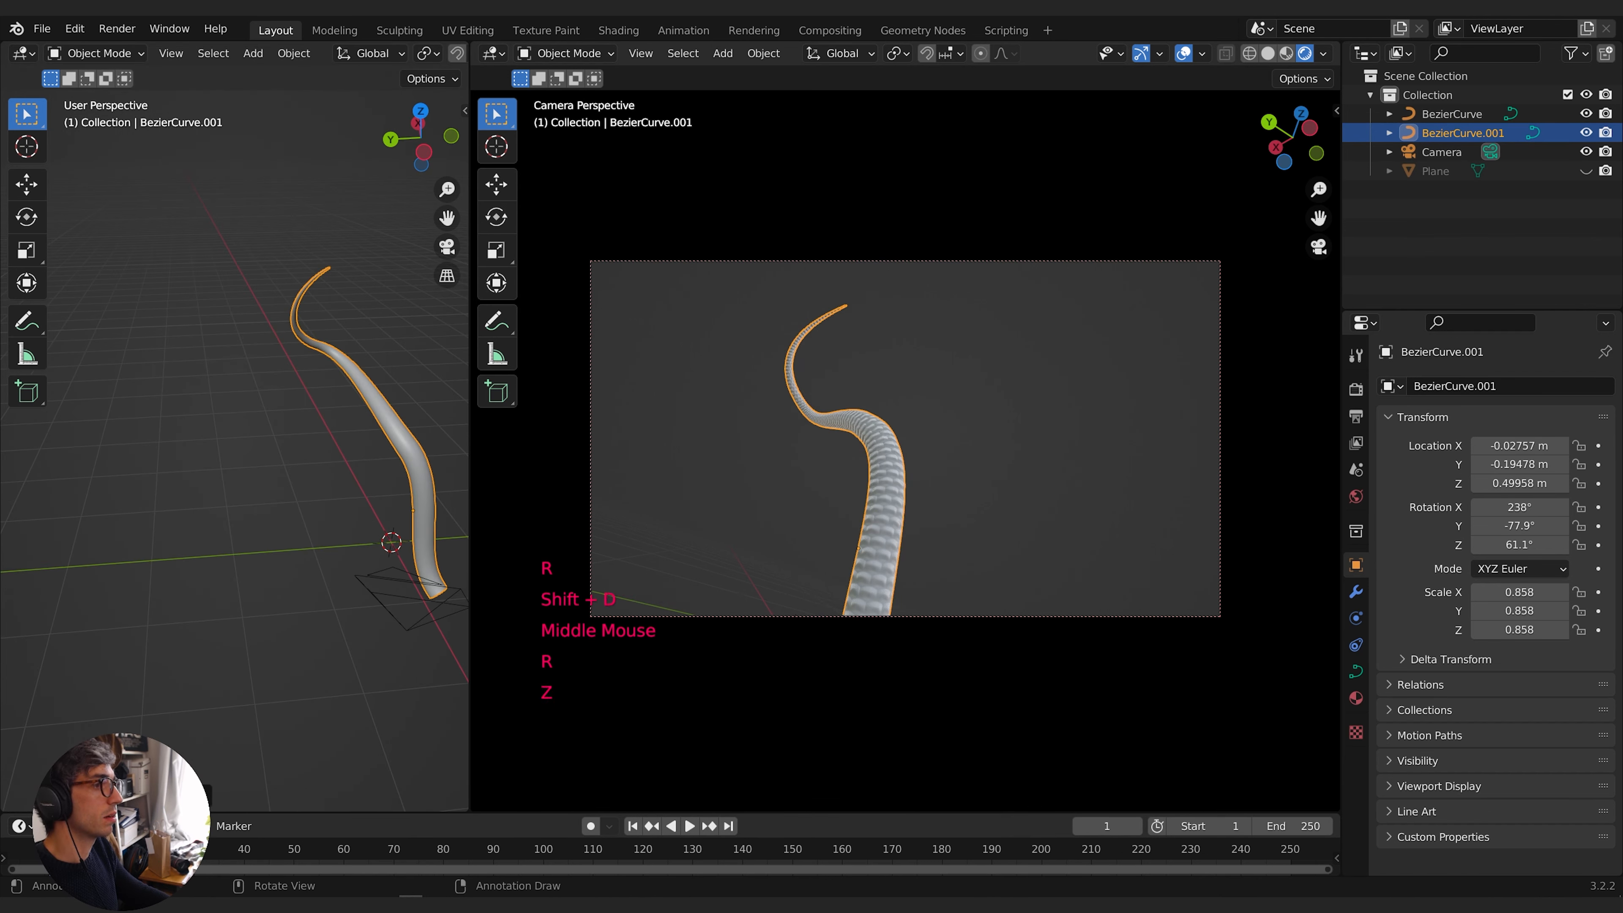
{"action": "key", "text": "r"}
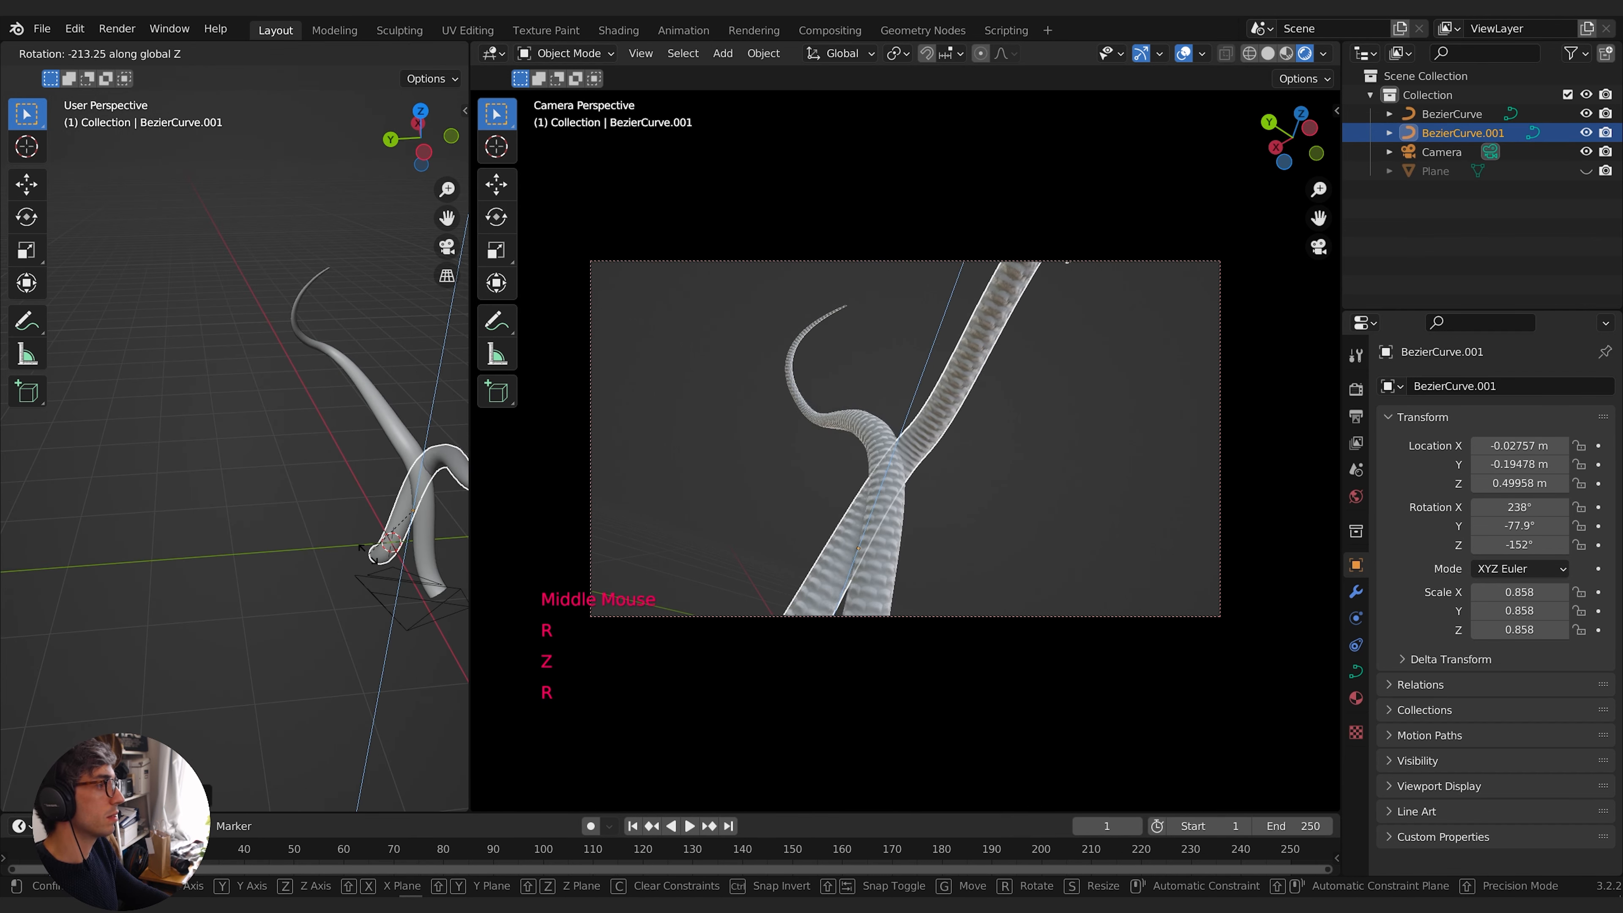
{"action": "left_click", "coordinate": [377, 453]}
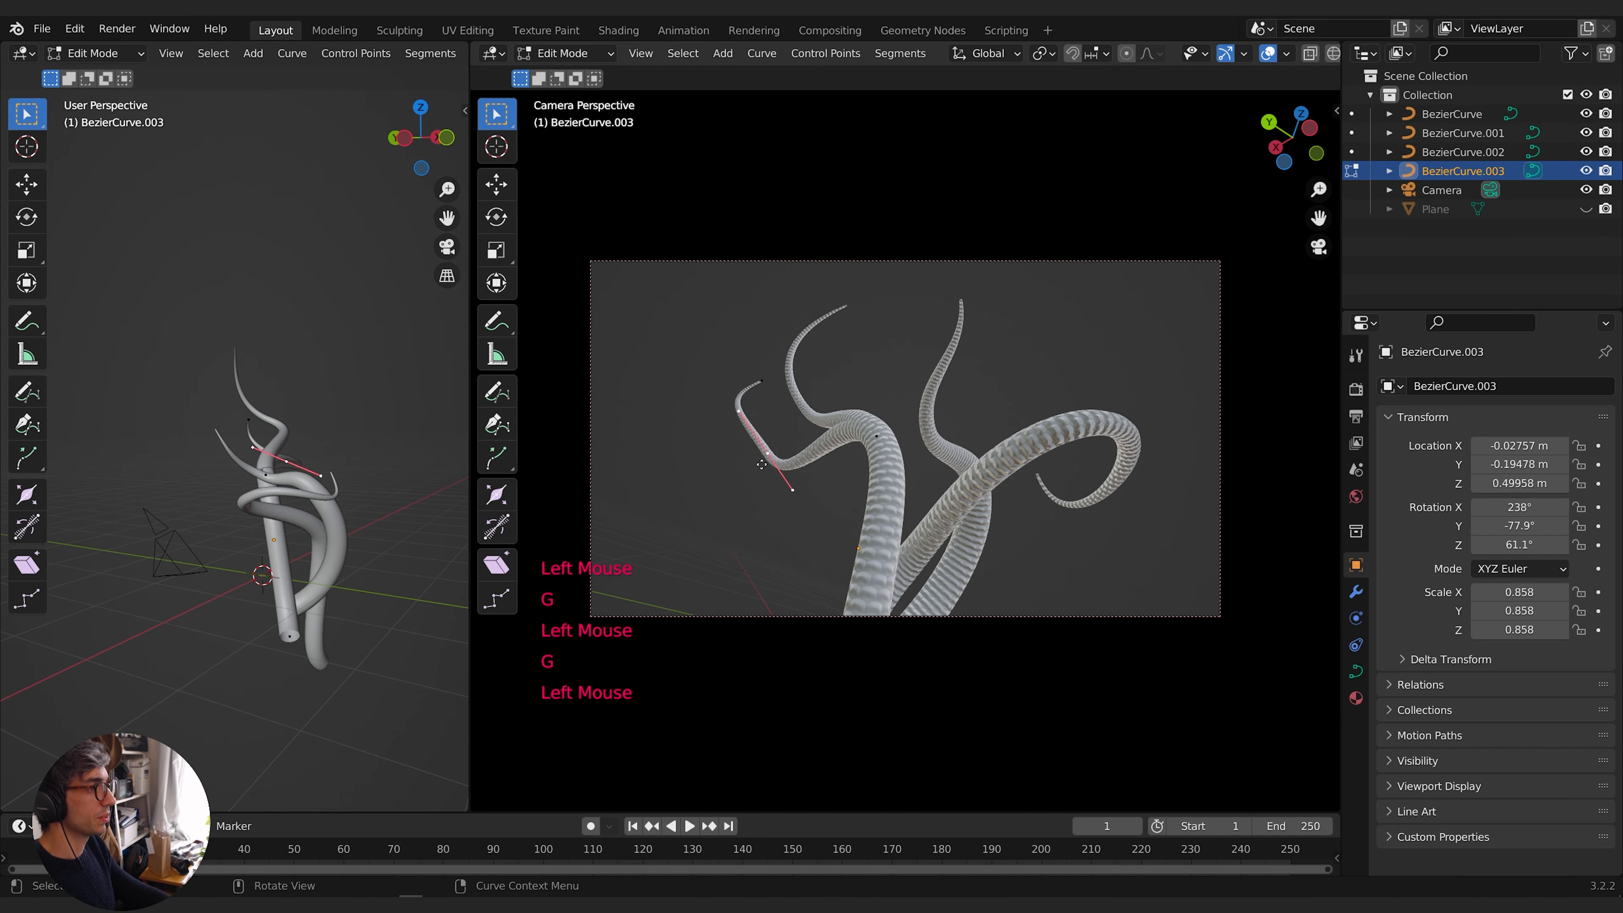
Reshape the BezierCurve.003 tentacle by repositioning its outer bend, tip and lower bend control points
{"action": "left_click", "coordinate": [749, 408]}
{"action": "key", "text": "g"}
{"action": "left_click", "coordinate": [761, 384]}
{"action": "key", "text": "g"}
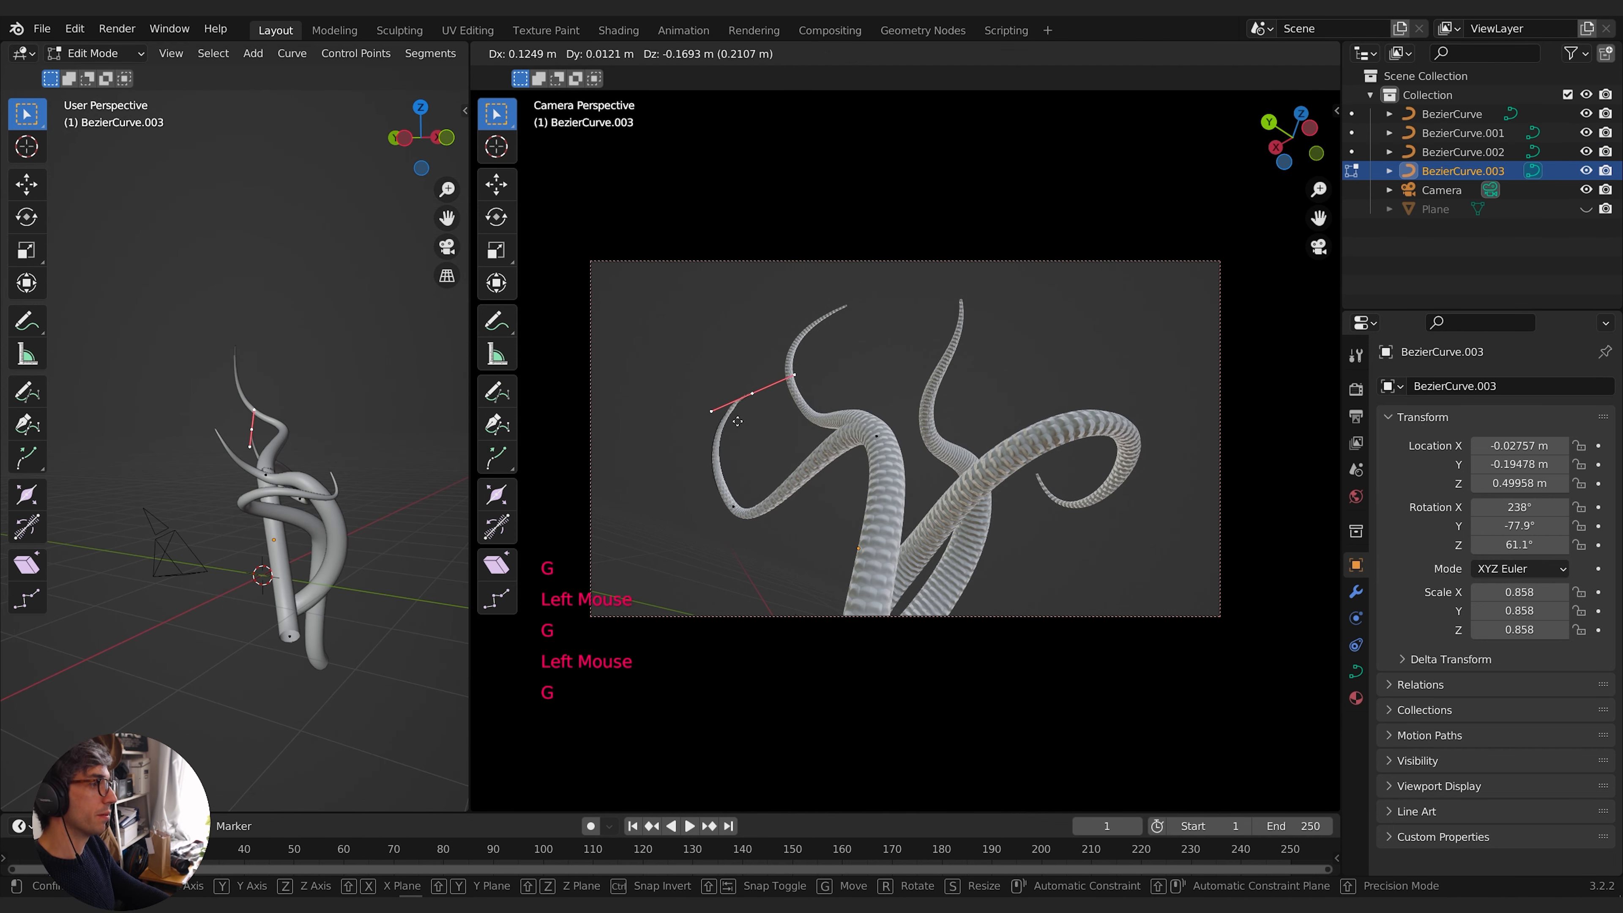
{"action": "left_click", "coordinate": [748, 405]}
{"action": "left_click", "coordinate": [876, 436]}
{"action": "key", "text": "g"}
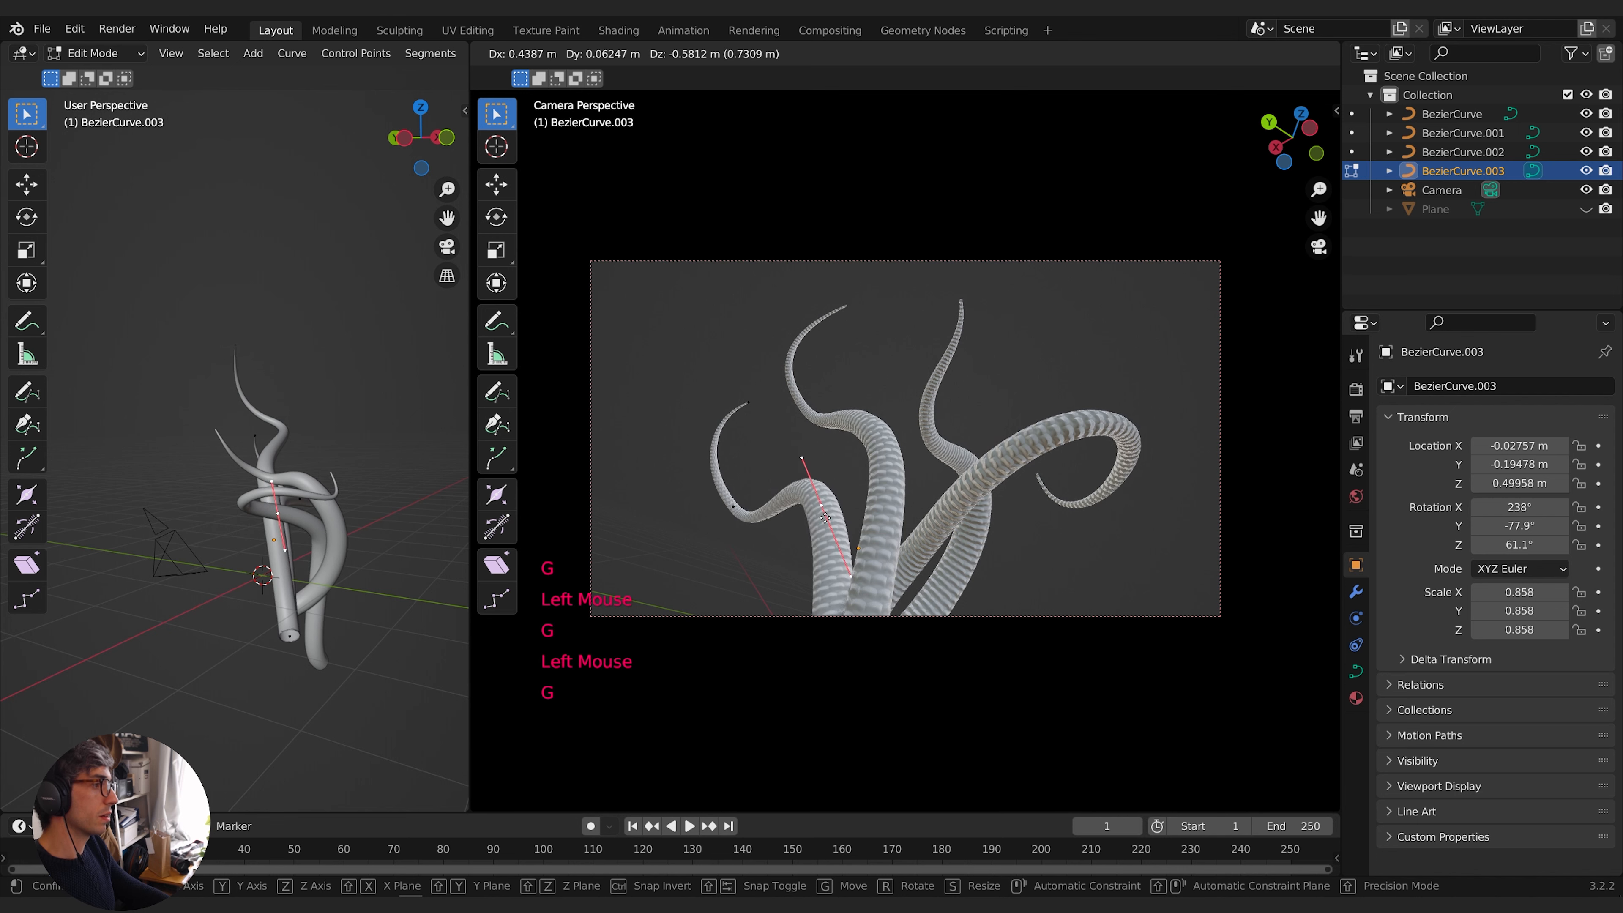
{"action": "left_click", "coordinate": [819, 507]}
Move and rotate the outer bend point and the tip point of BezierCurve.003 to form a tighter curl
{"action": "left_click", "coordinate": [735, 503]}
{"action": "key", "text": "g"}
{"action": "left_click", "coordinate": [745, 530]}
{"action": "key", "text": "r"}
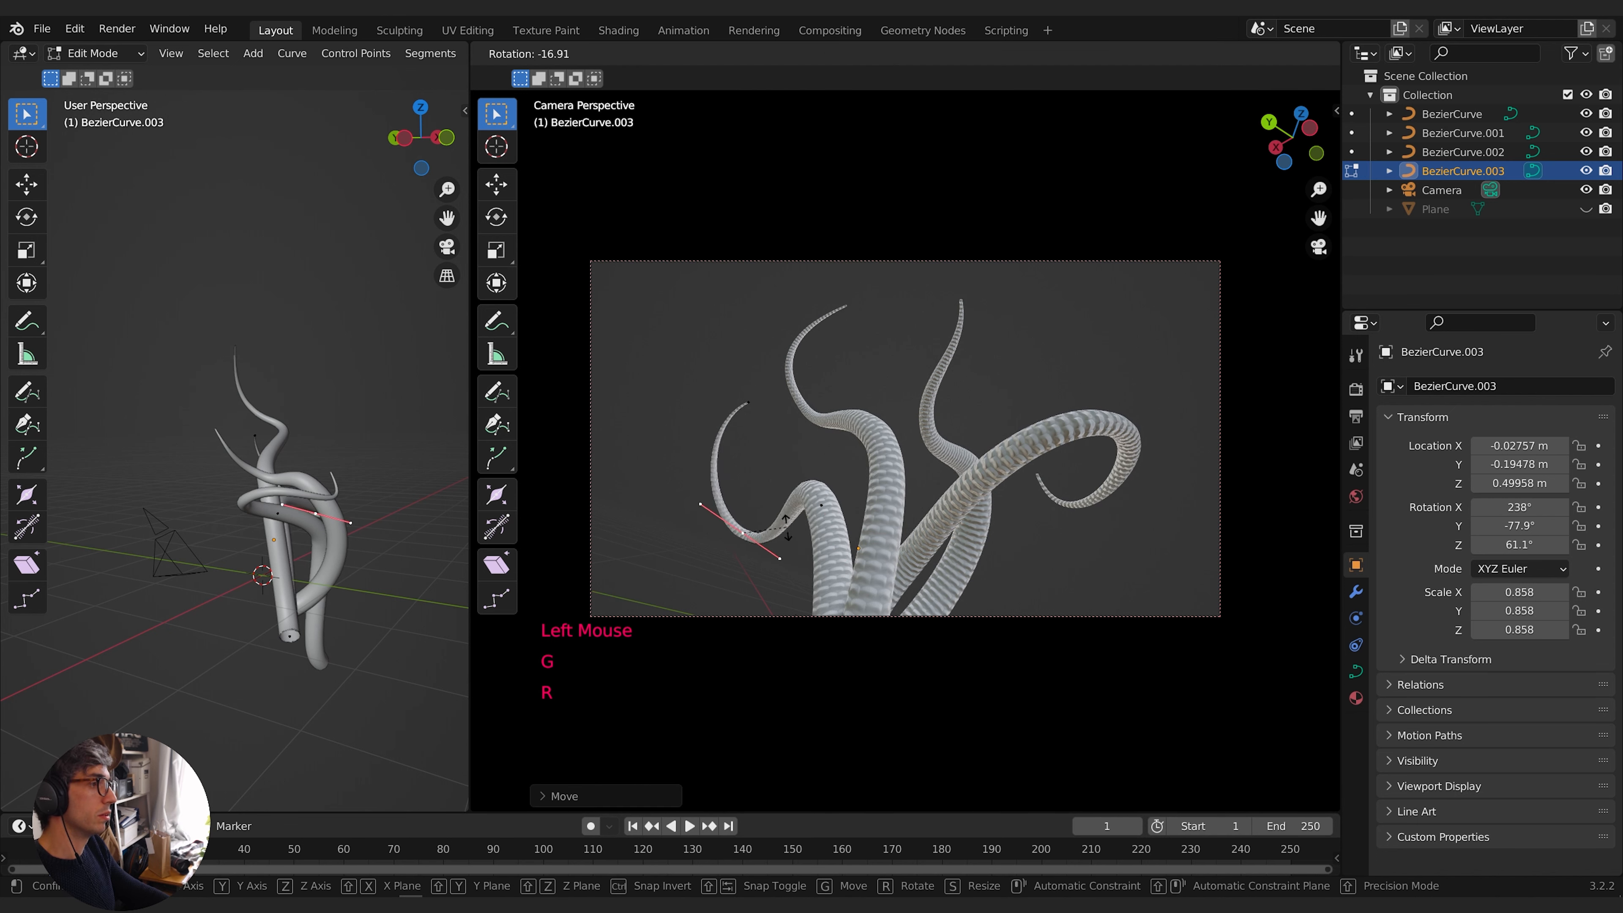
{"action": "left_click", "coordinate": [731, 416]}
{"action": "left_click", "coordinate": [747, 407]}
{"action": "key", "text": "g"}
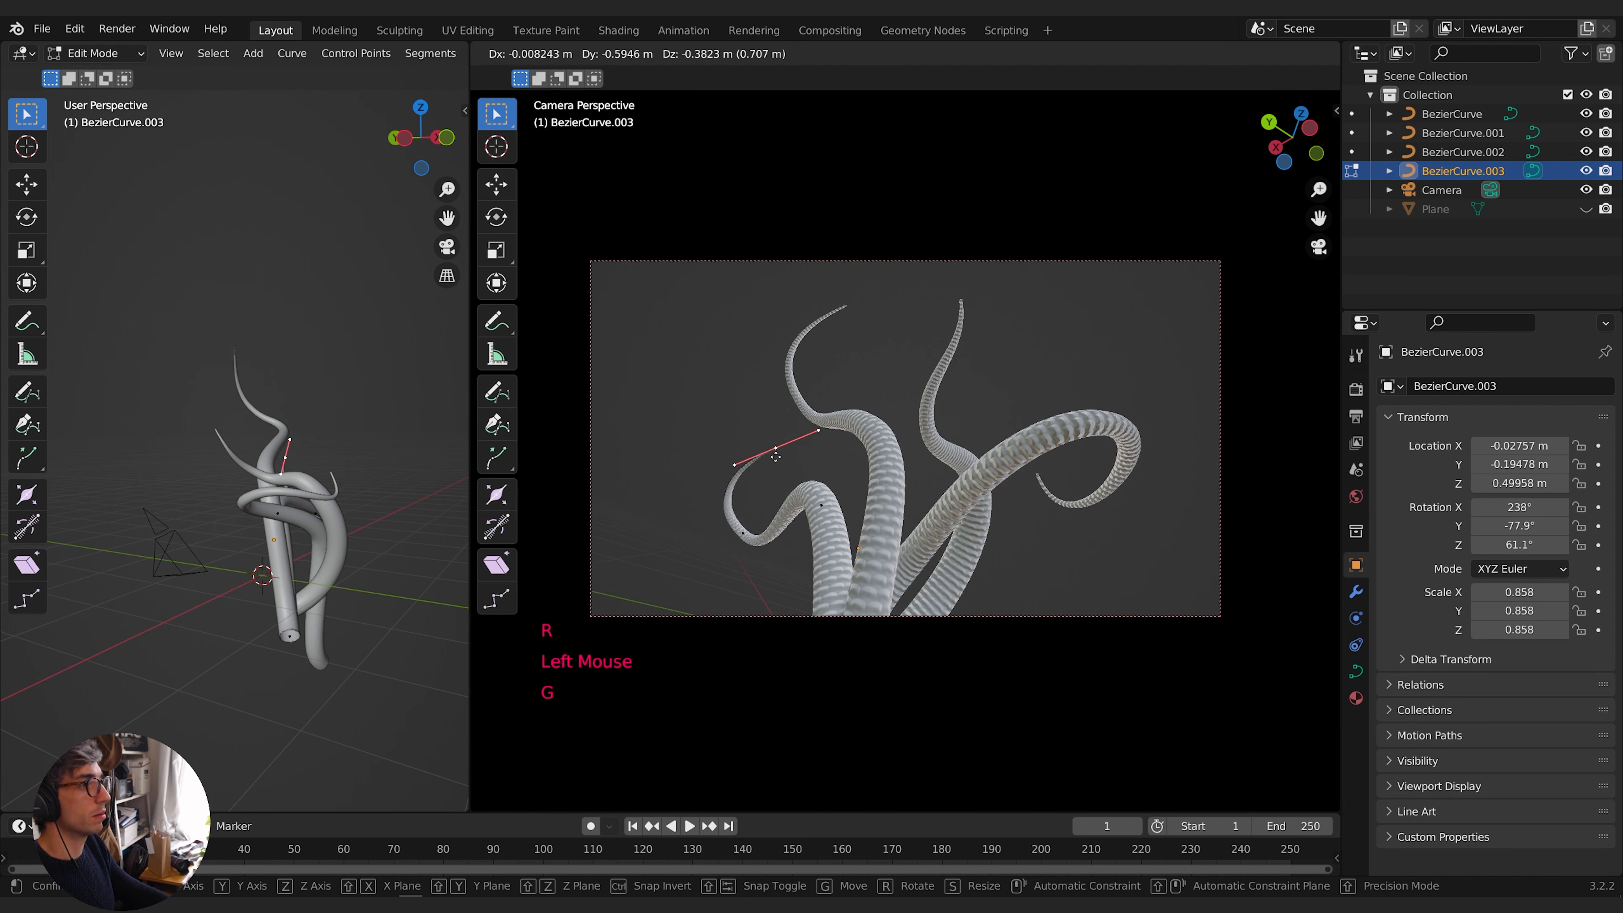
{"action": "key", "text": "r"}
{"action": "left_click", "coordinate": [820, 461]}
Shift the outer bend point of BezierCurve.003 slightly upward, shorten its handles, and return to Object Mode
{"action": "key", "text": "g"}
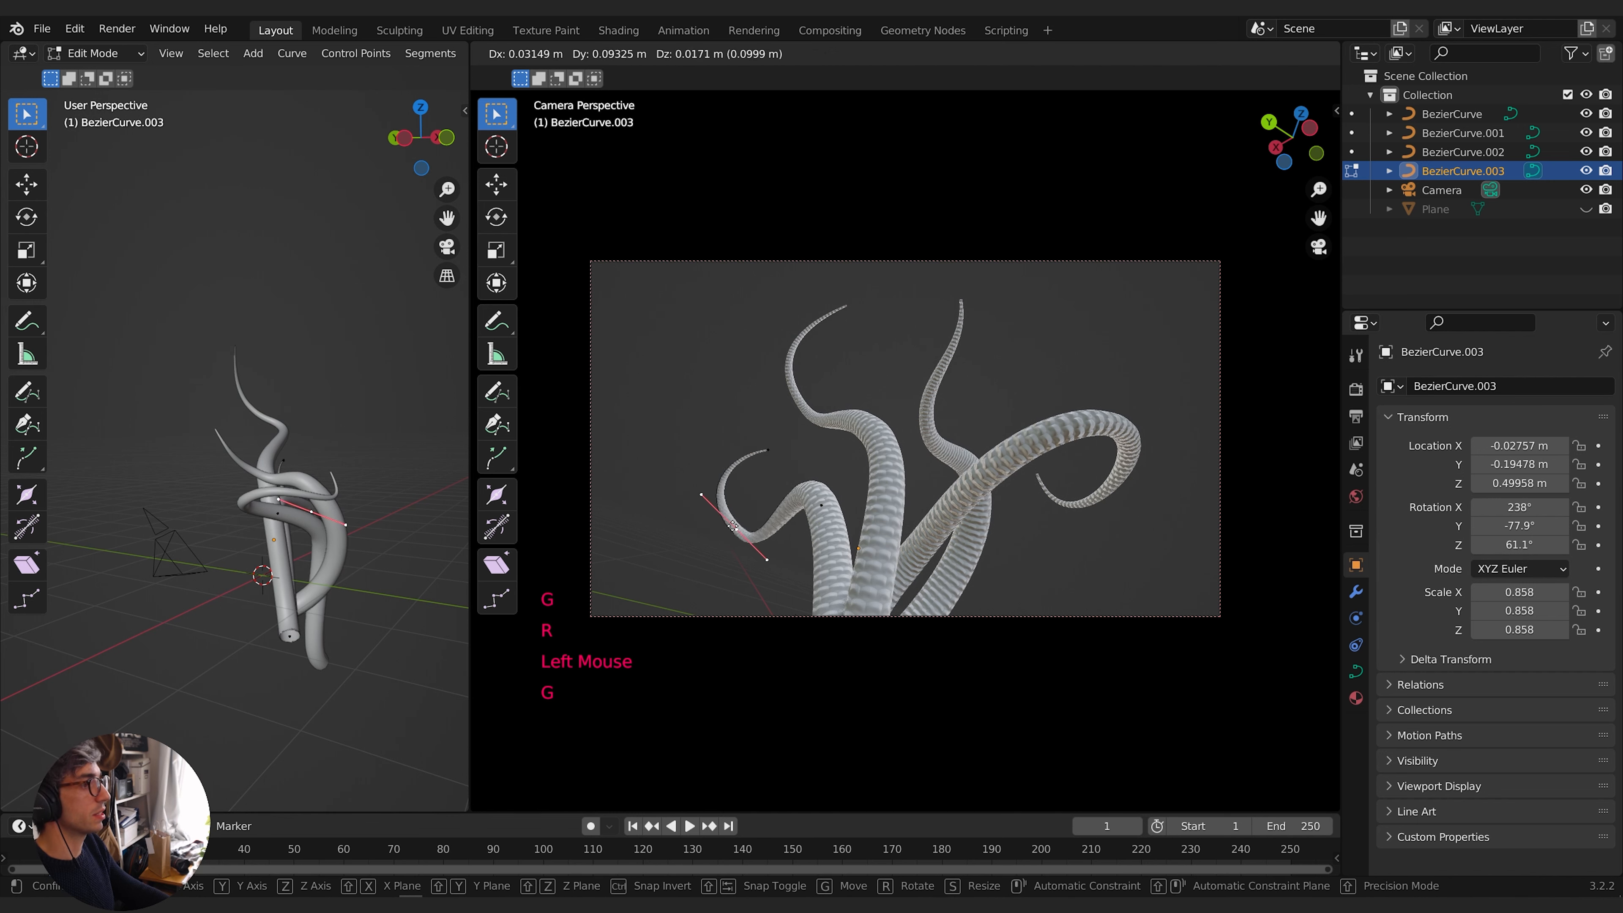
{"action": "left_click", "coordinate": [741, 504]}
{"action": "key", "text": "g"}
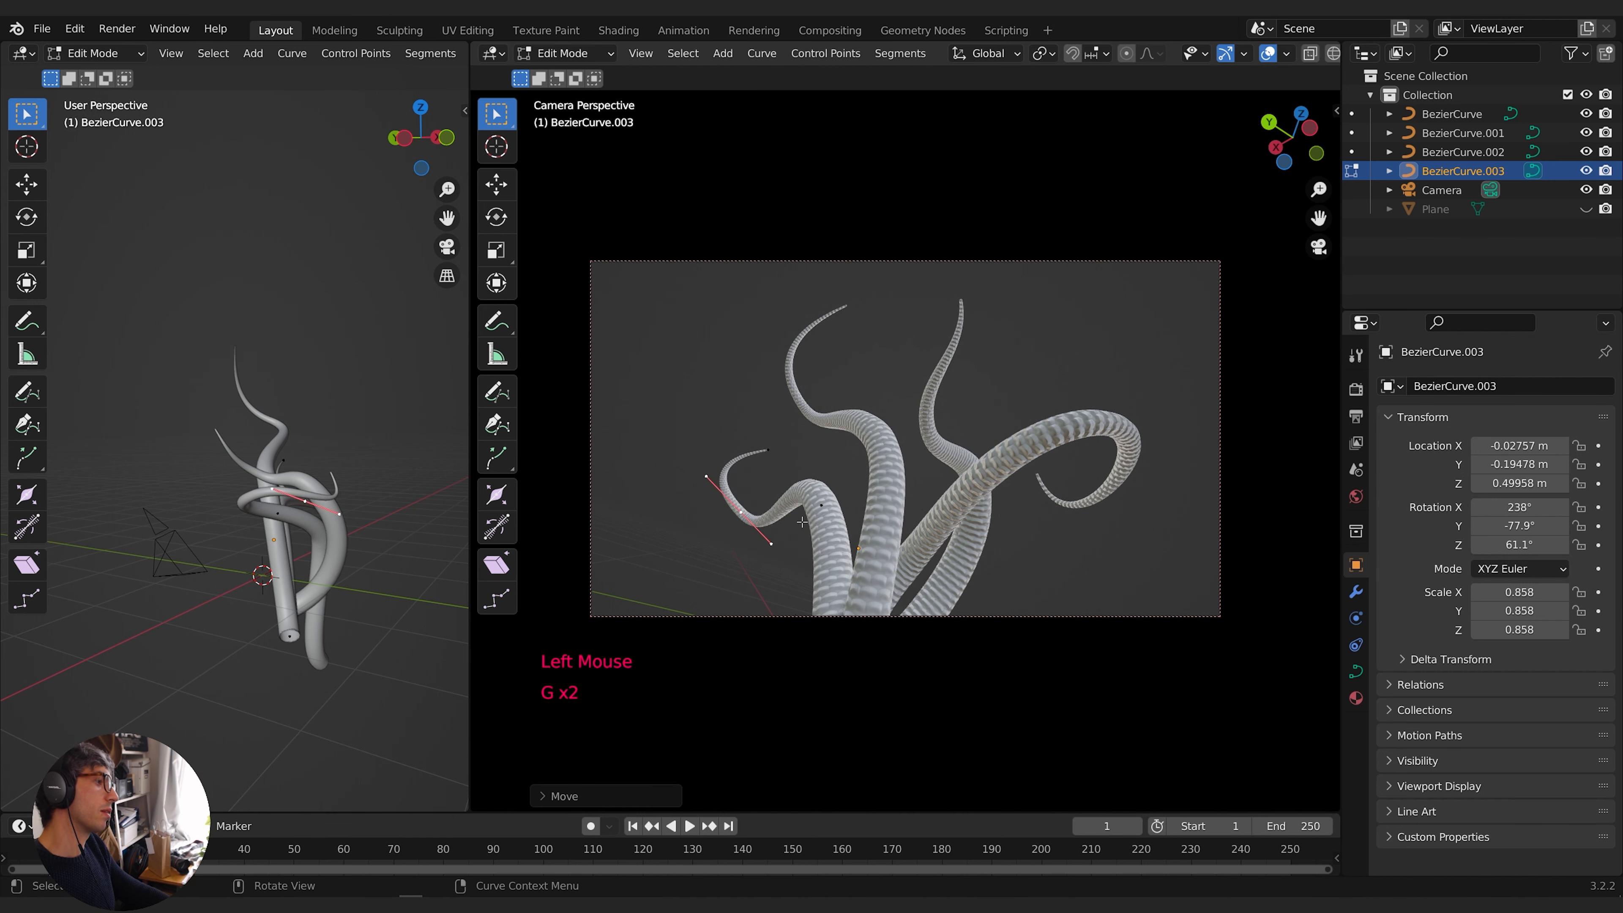
{"action": "key", "text": "s"}
{"action": "left_click", "coordinate": [765, 517]}
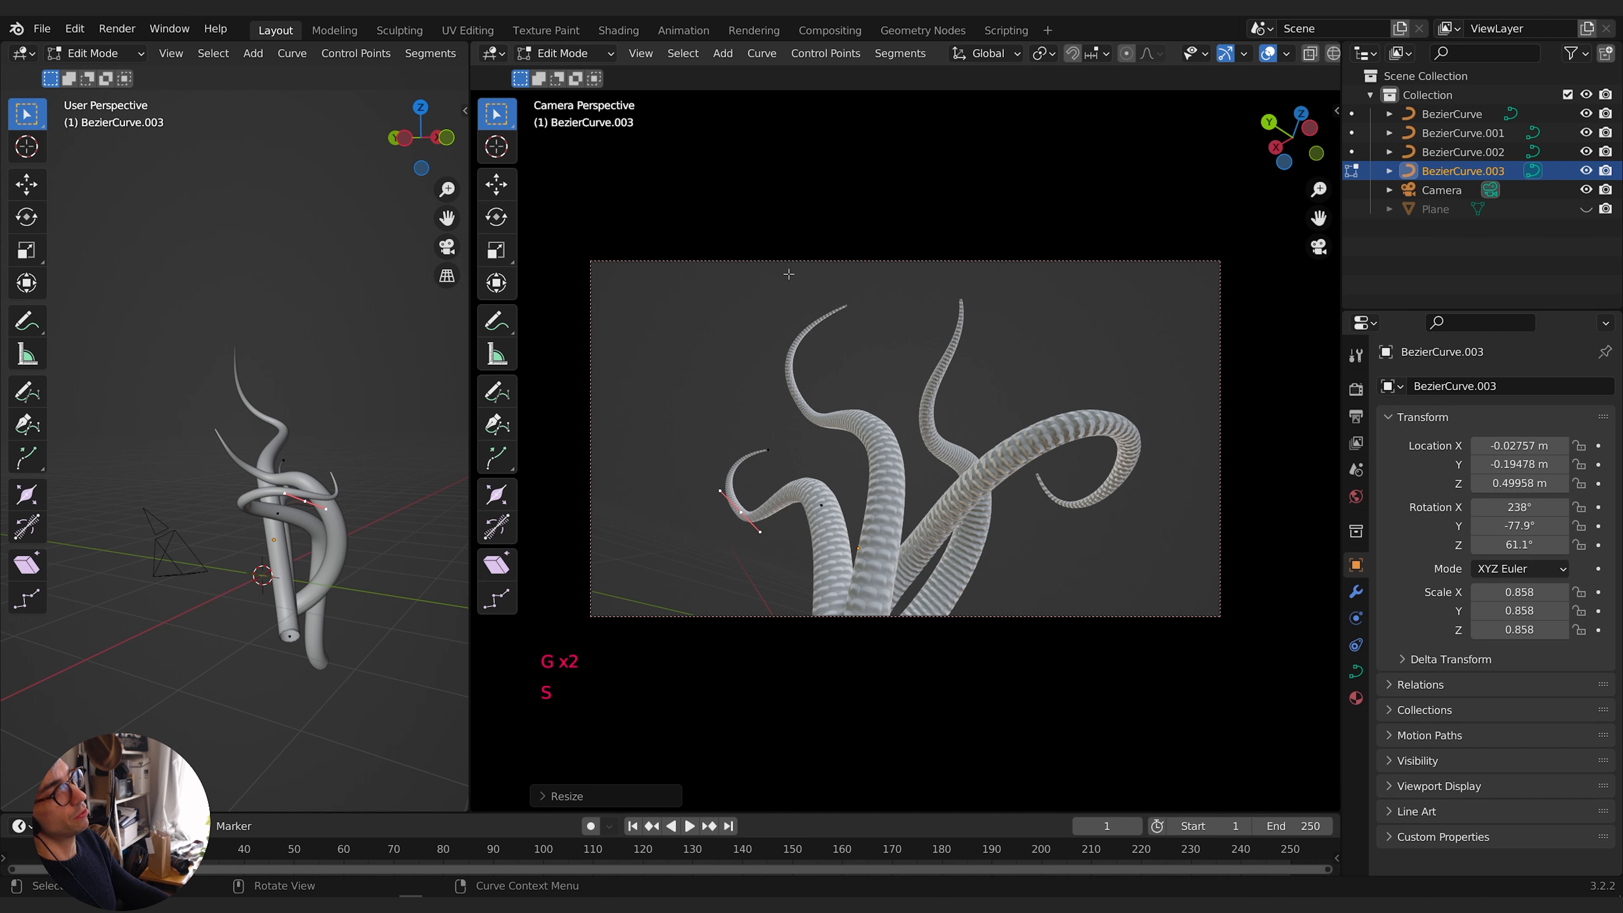
{"action": "key", "text": "Tab"}
{"action": "left_click", "coordinate": [1161, 363]}
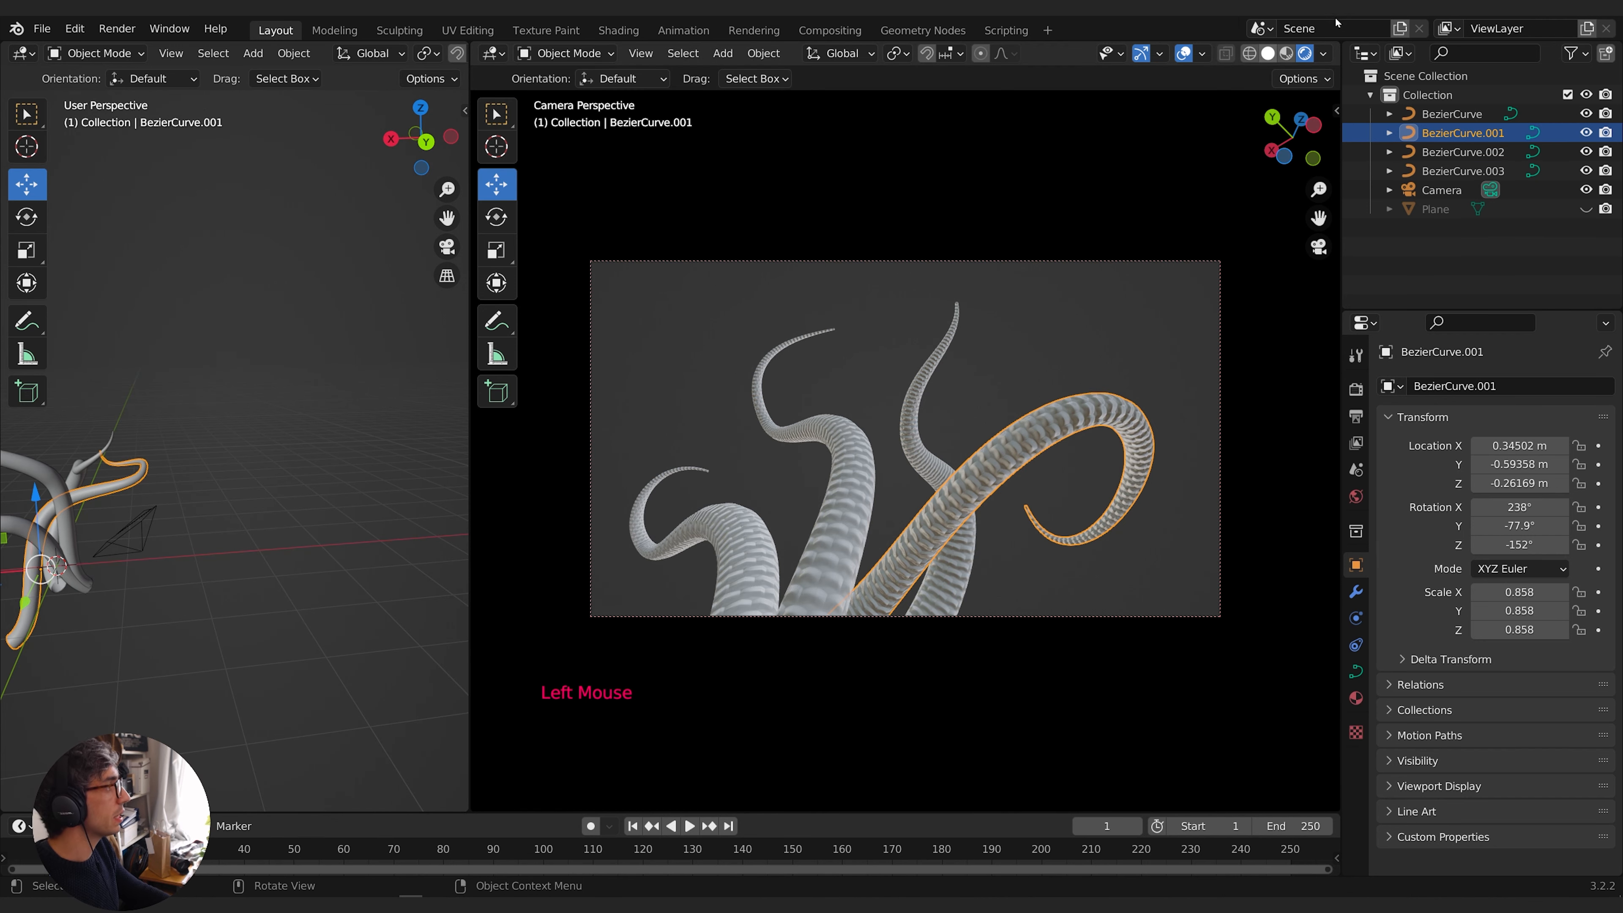
Switch the rendered preview in the camera view to the scene world and add a Sun light
{"action": "left_click", "coordinate": [1323, 53]}
{"action": "left_click", "coordinate": [1222, 172]}
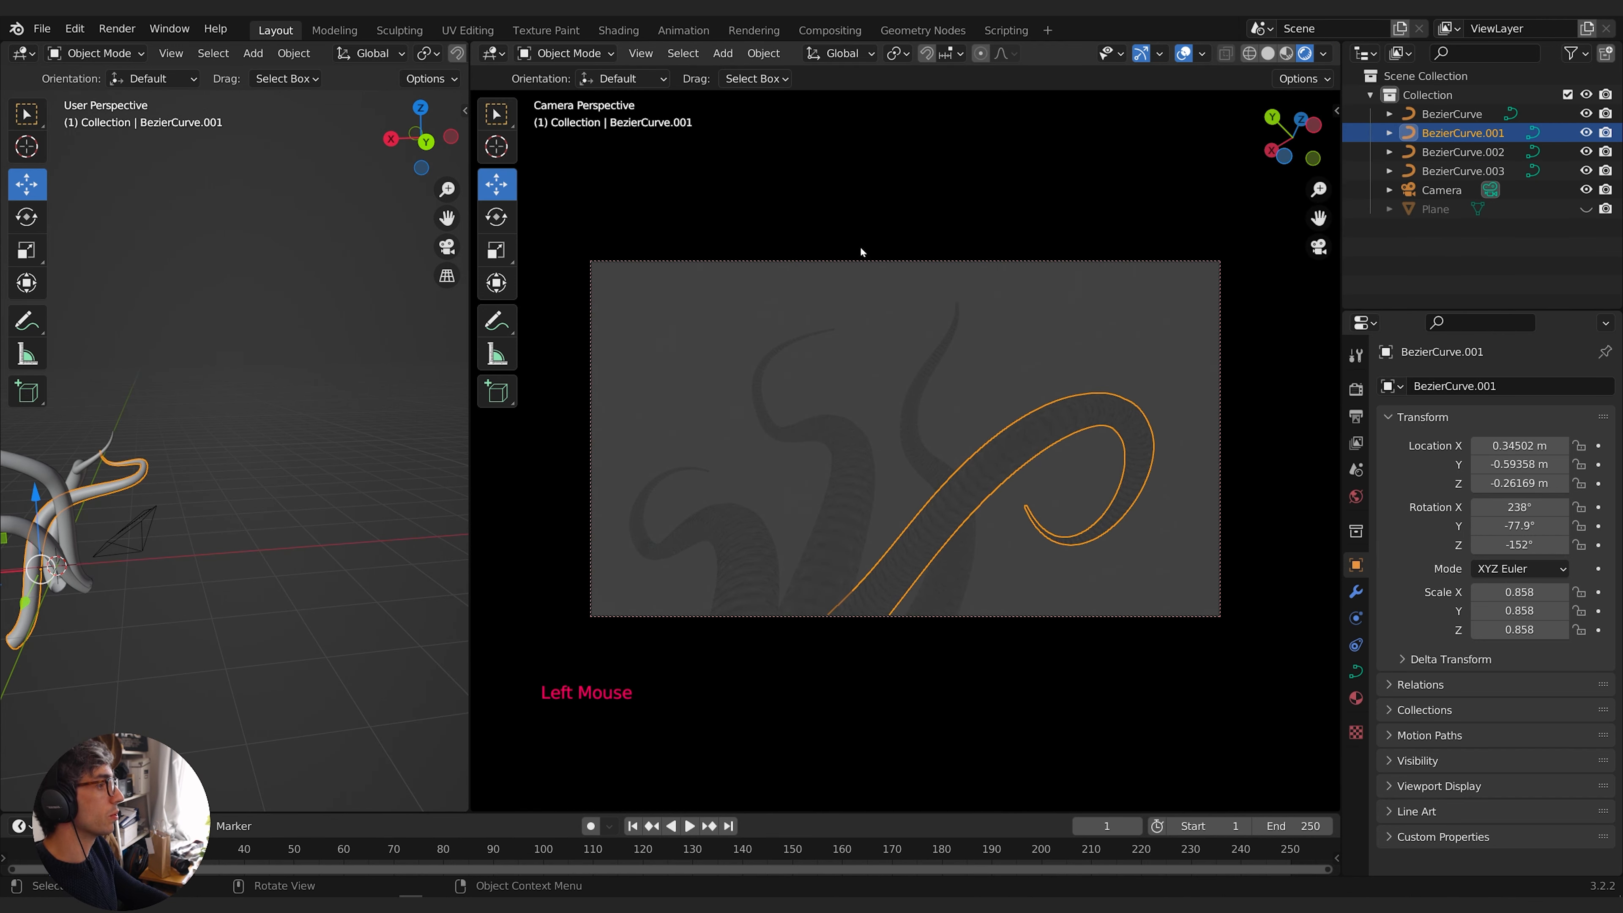
{"action": "key", "text": "shift+a"}
{"action": "mouse_move", "coordinate": [1142, 301]}
{"action": "left_click", "coordinate": [1262, 321]}
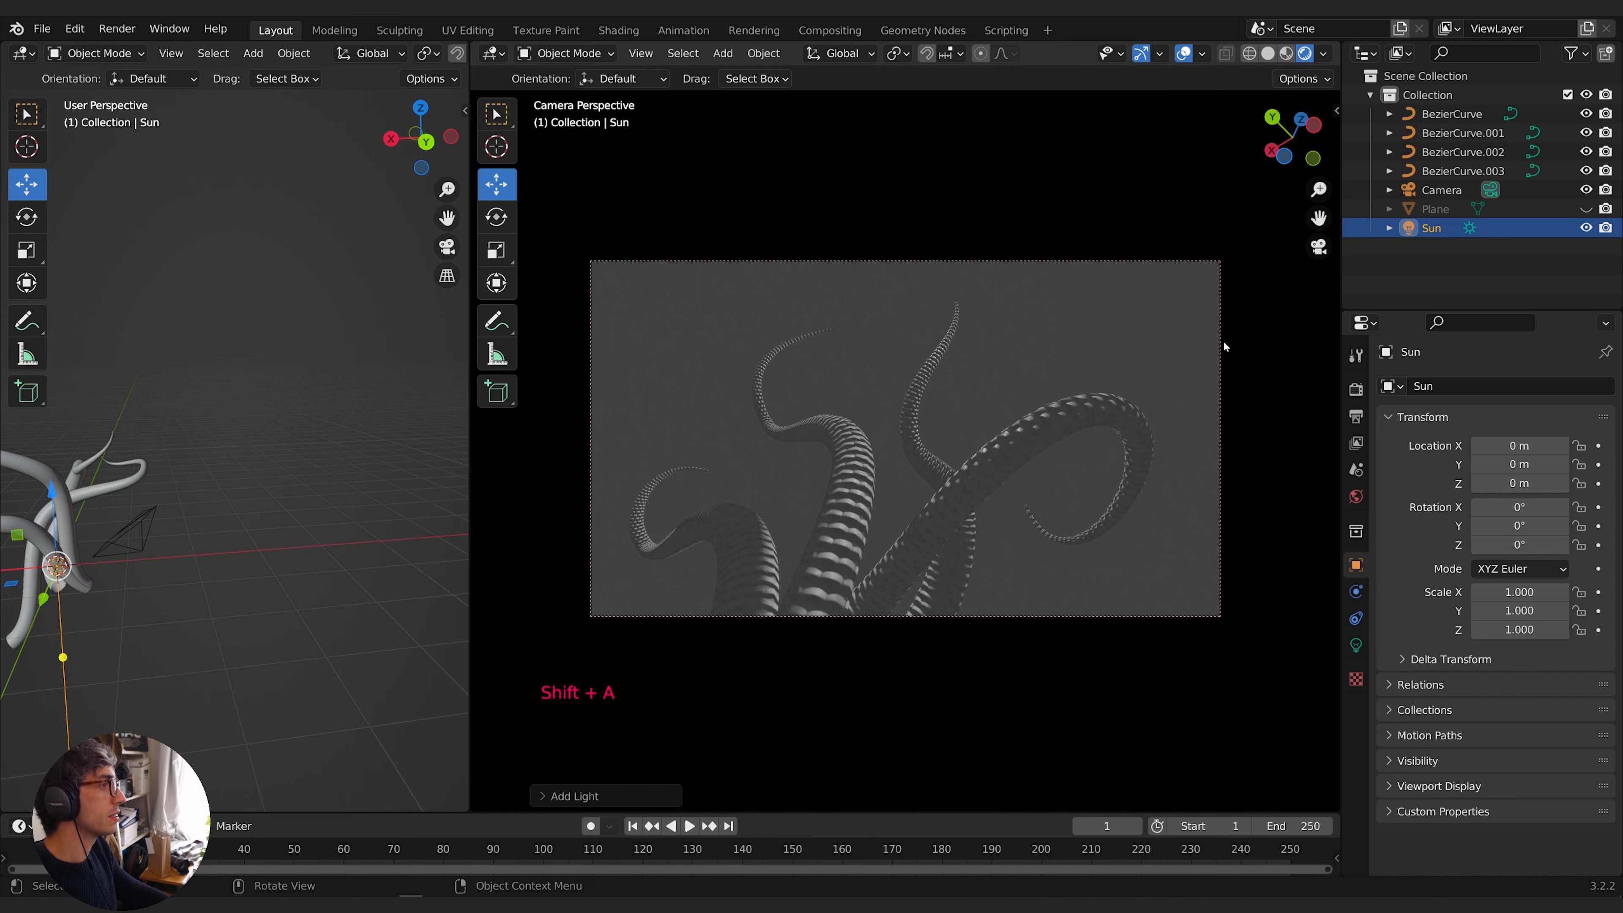
Rotate the Sun light to shine across the tentacles from an angle and set its strength to 10
{"action": "key", "text": "r"}
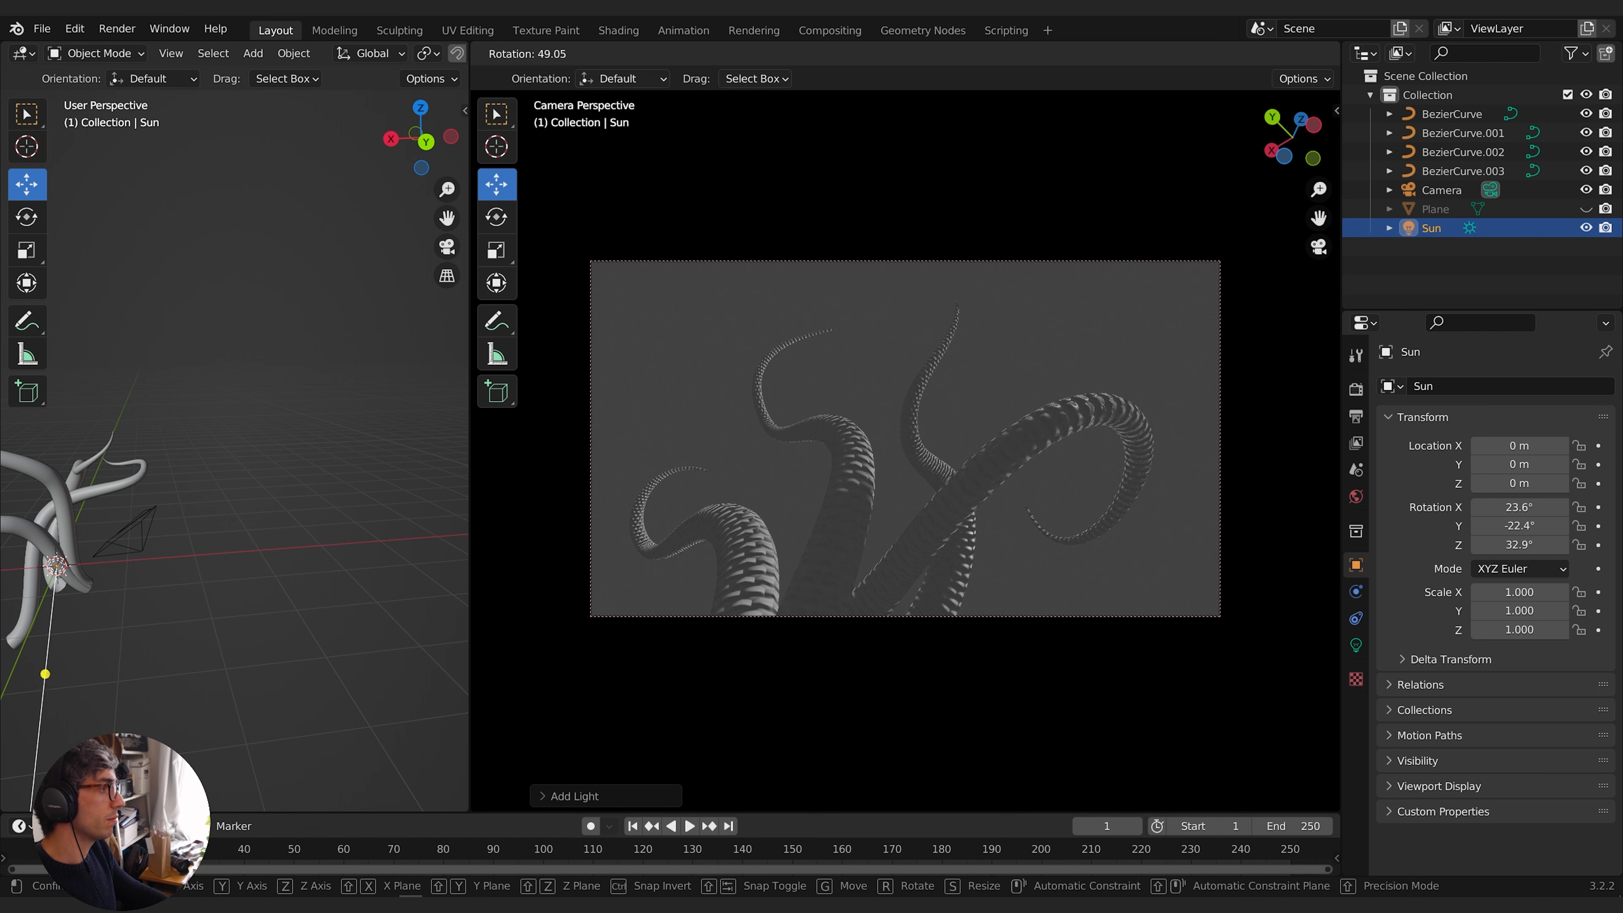
{"action": "left_click", "coordinate": [1582, 722]}
{"action": "left_click", "coordinate": [1356, 645]}
{"action": "mouse_move", "coordinate": [1523, 515]}
{"action": "left_mouse_down"}
{"action": "mouse_move", "coordinate": [1547, 514]}
{"action": "mouse_move", "coordinate": [1523, 514]}
{"action": "left_mouse_up"}
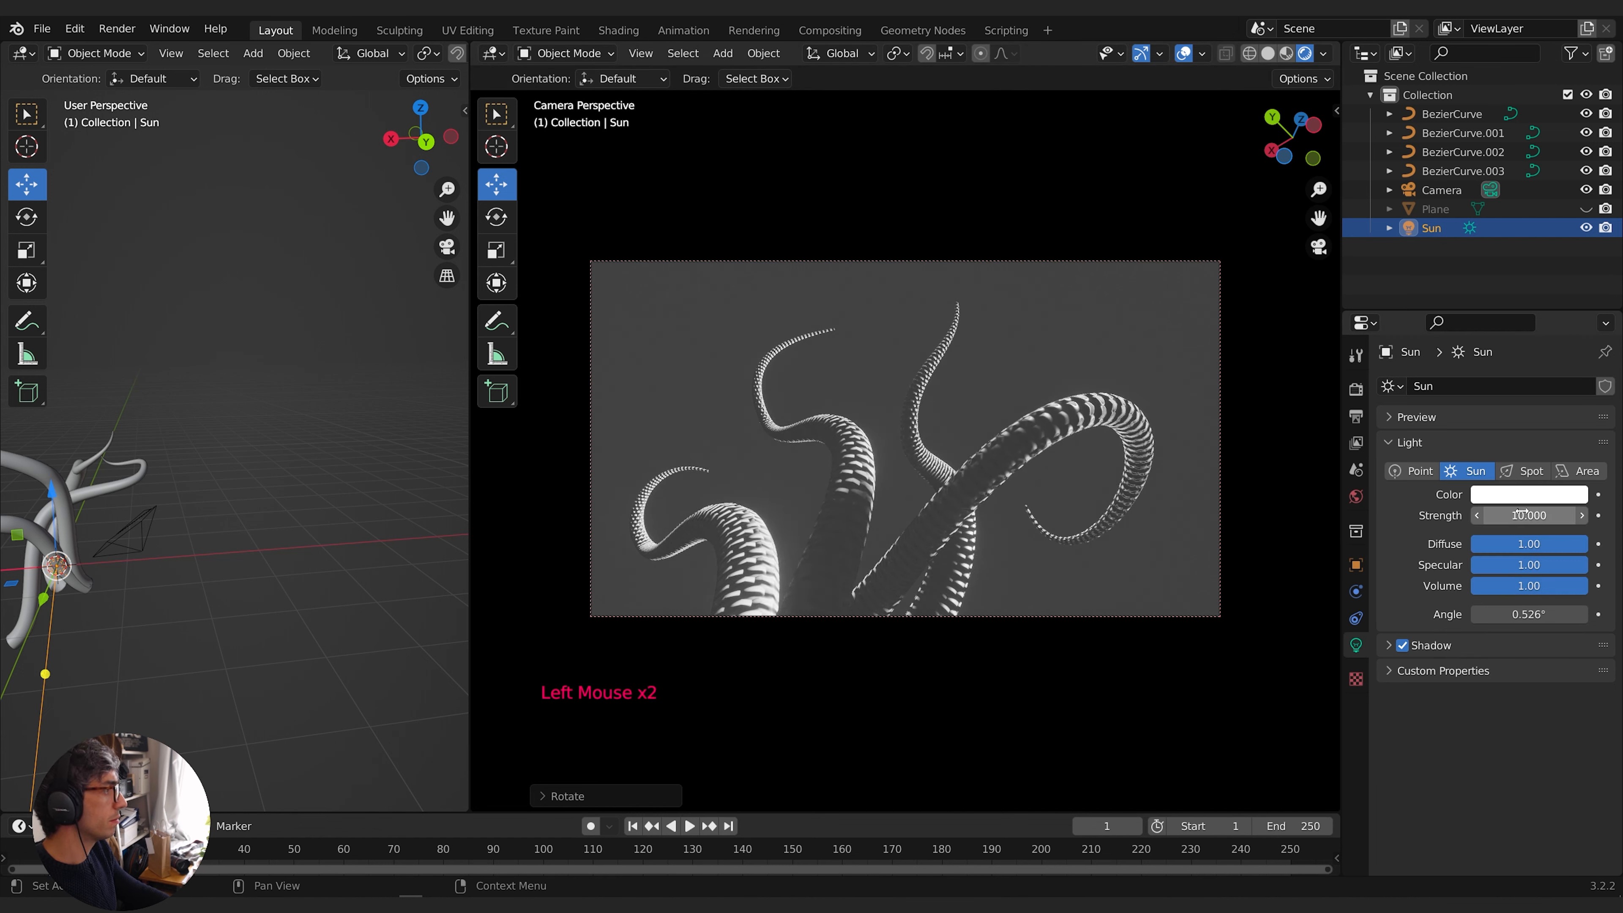
Set the Sun light's color to a saturated orange with hue 0.021 and saturation 0.902
{"action": "left_click", "coordinate": [1538, 493]}
{"action": "left_click", "coordinate": [1477, 358]}
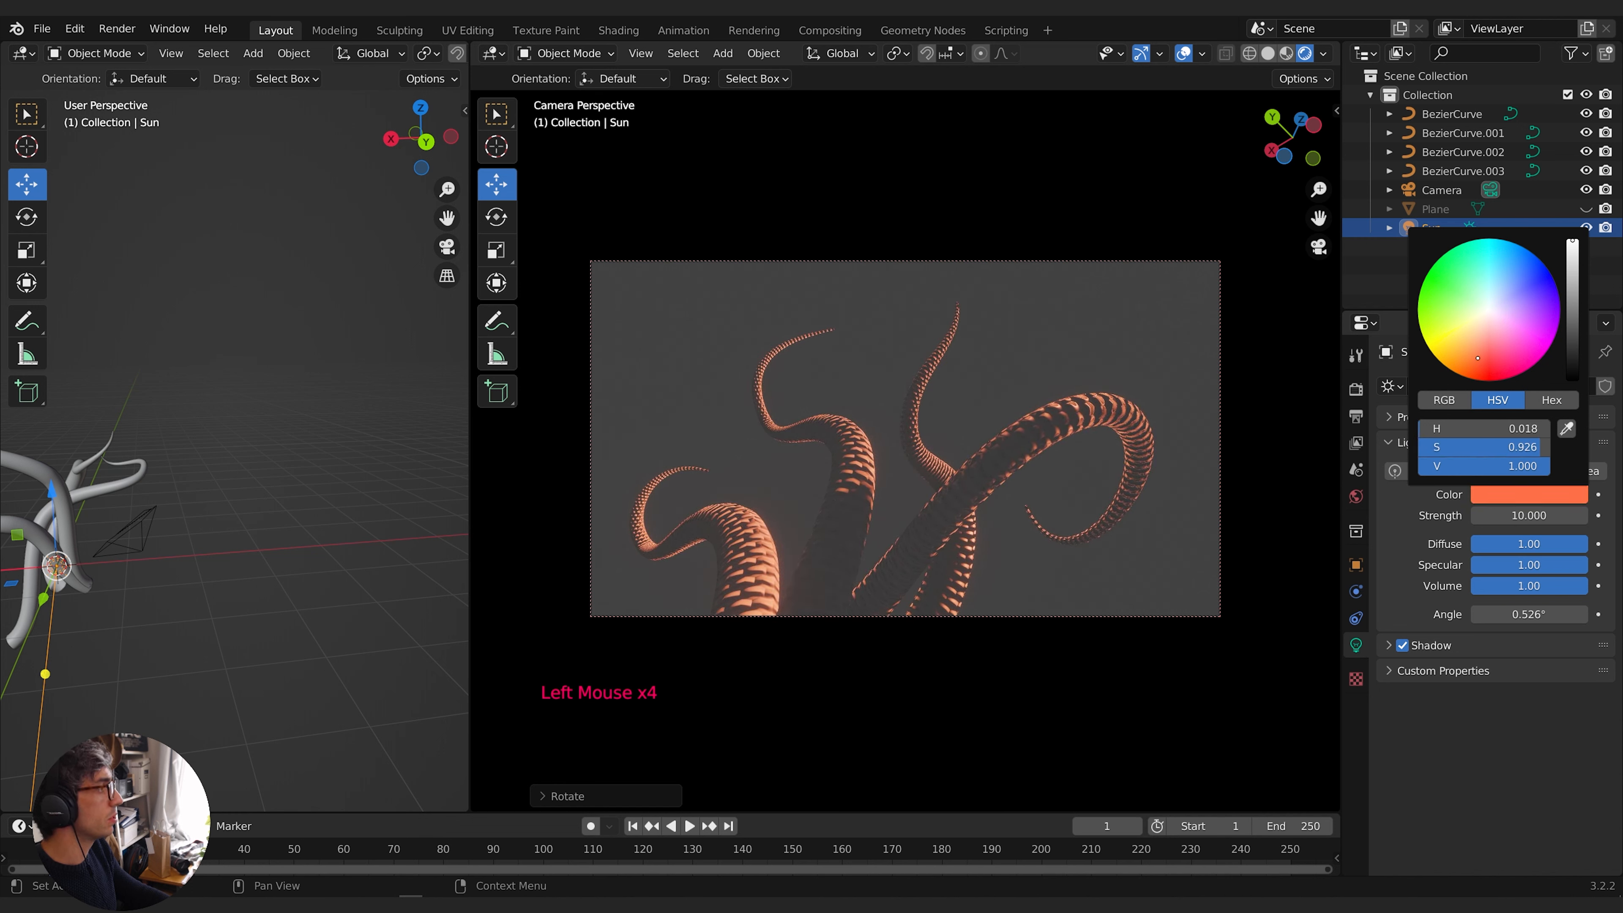
{"action": "left_click", "coordinate": [1478, 355]}
{"action": "left_click", "coordinate": [1535, 785]}
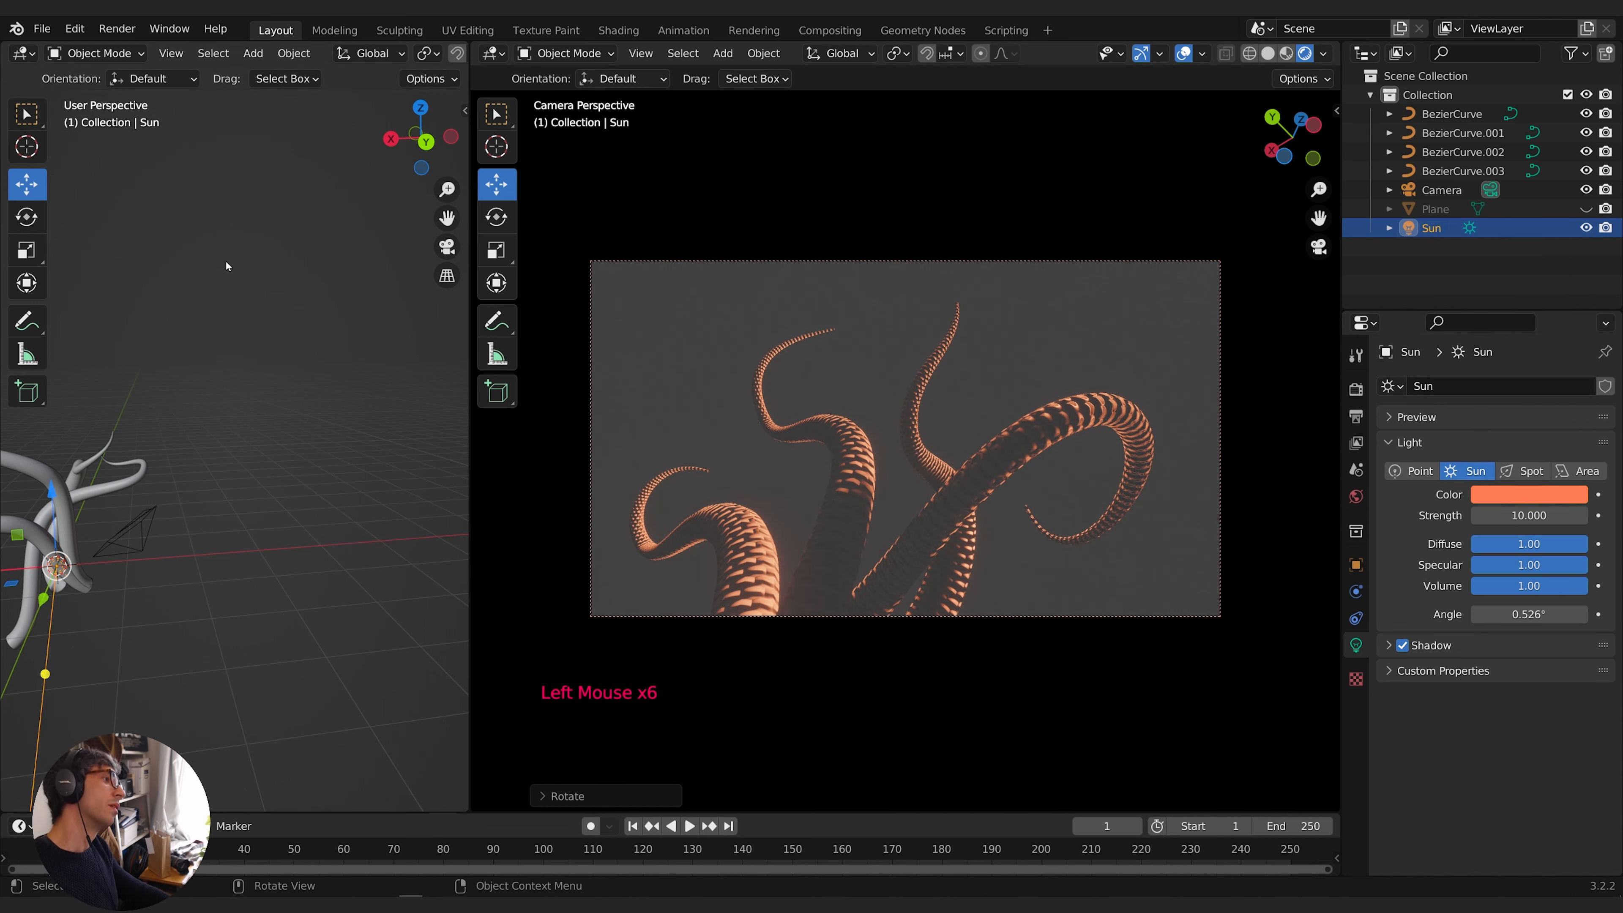
Duplicate the orange Sun light and rotate the copy around the global Z axis to light the tentacles from another side
{"action": "scroll", "coordinate": [225, 261], "scroll_direction": "down", "scroll_amount": 1}
{"action": "key", "text": "shift+d"}
{"action": "key", "text": "r"}
{"action": "key", "text": "z"}
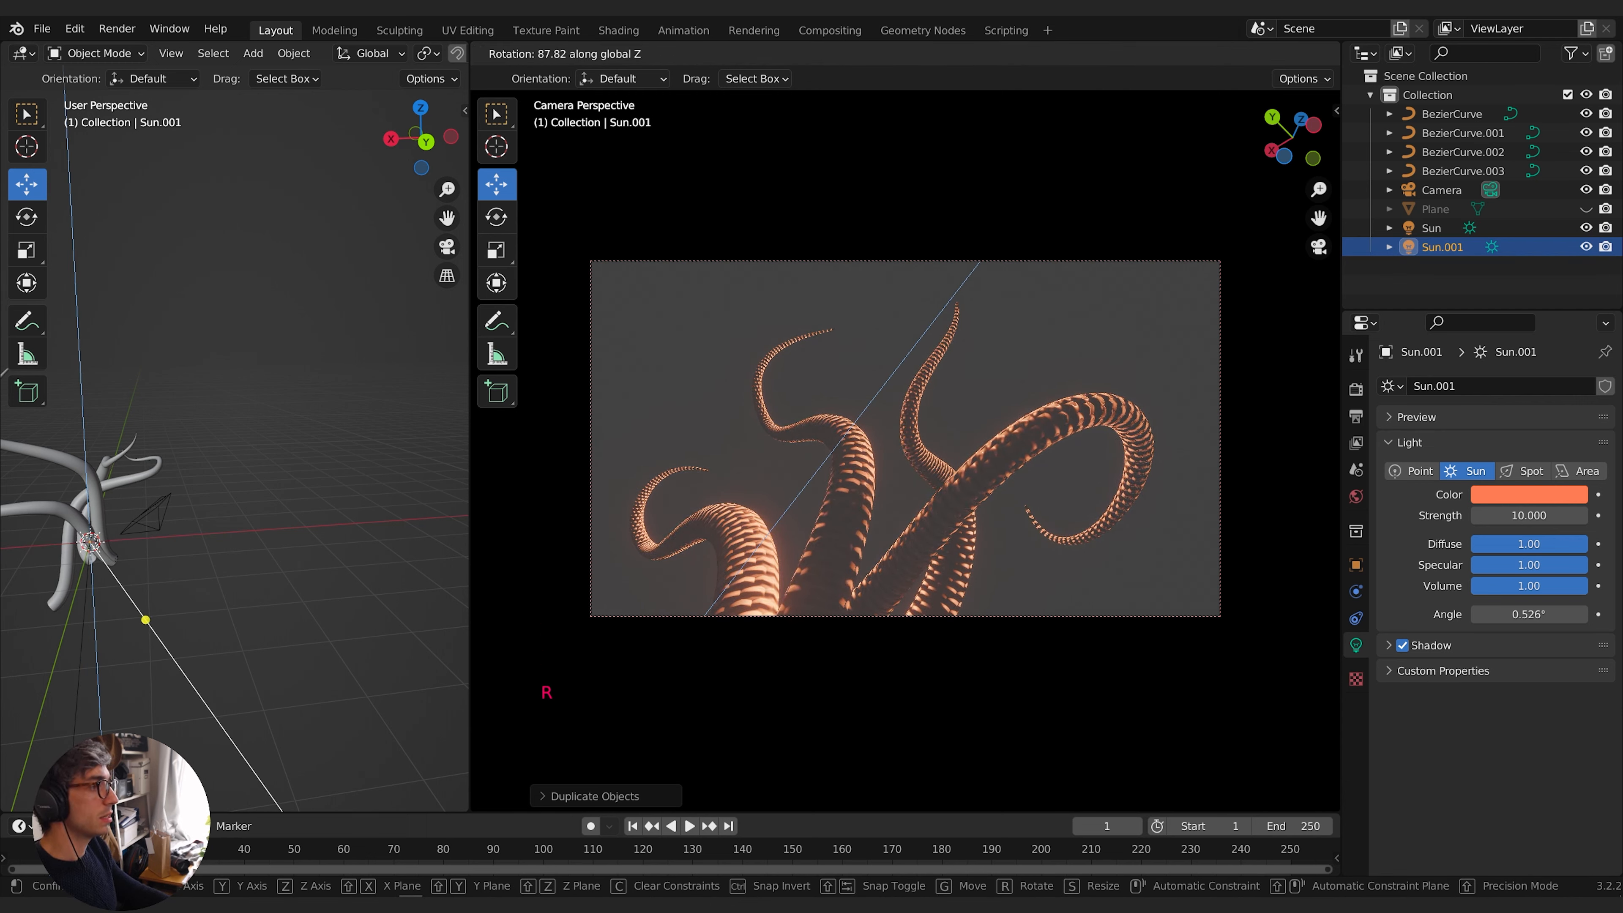
{"action": "right_click", "coordinate": [1224, 407]}
{"action": "middle_click_drag", "start_coordinate": [260, 560], "coordinate": [273, 596]}
{"action": "key", "text": "r"}
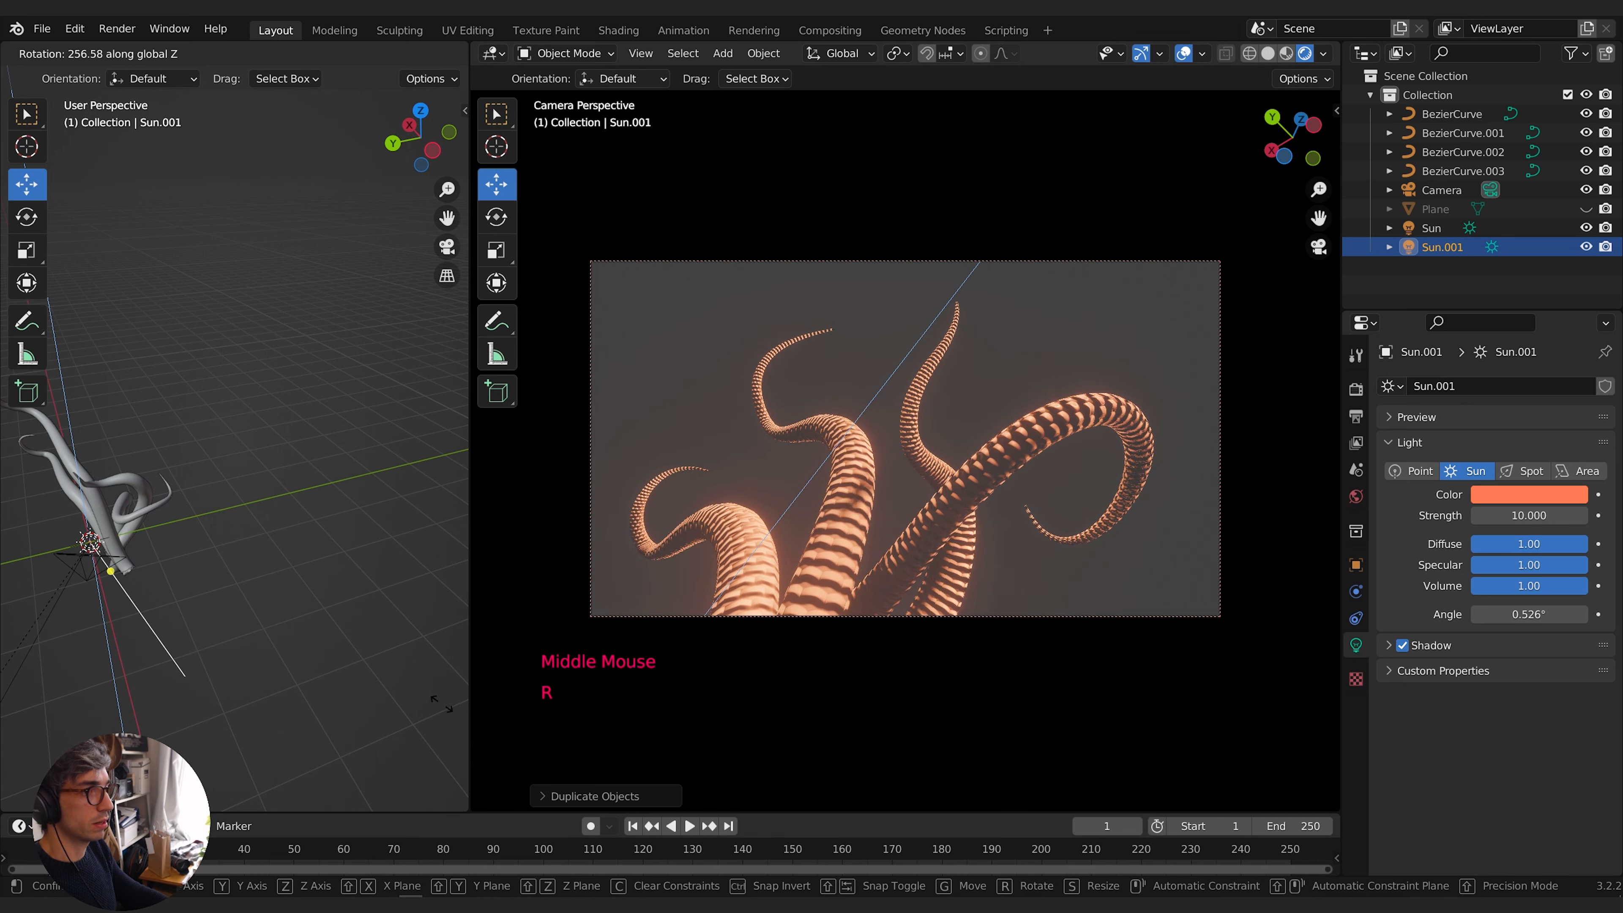
{"action": "left_click", "coordinate": [381, 609]}
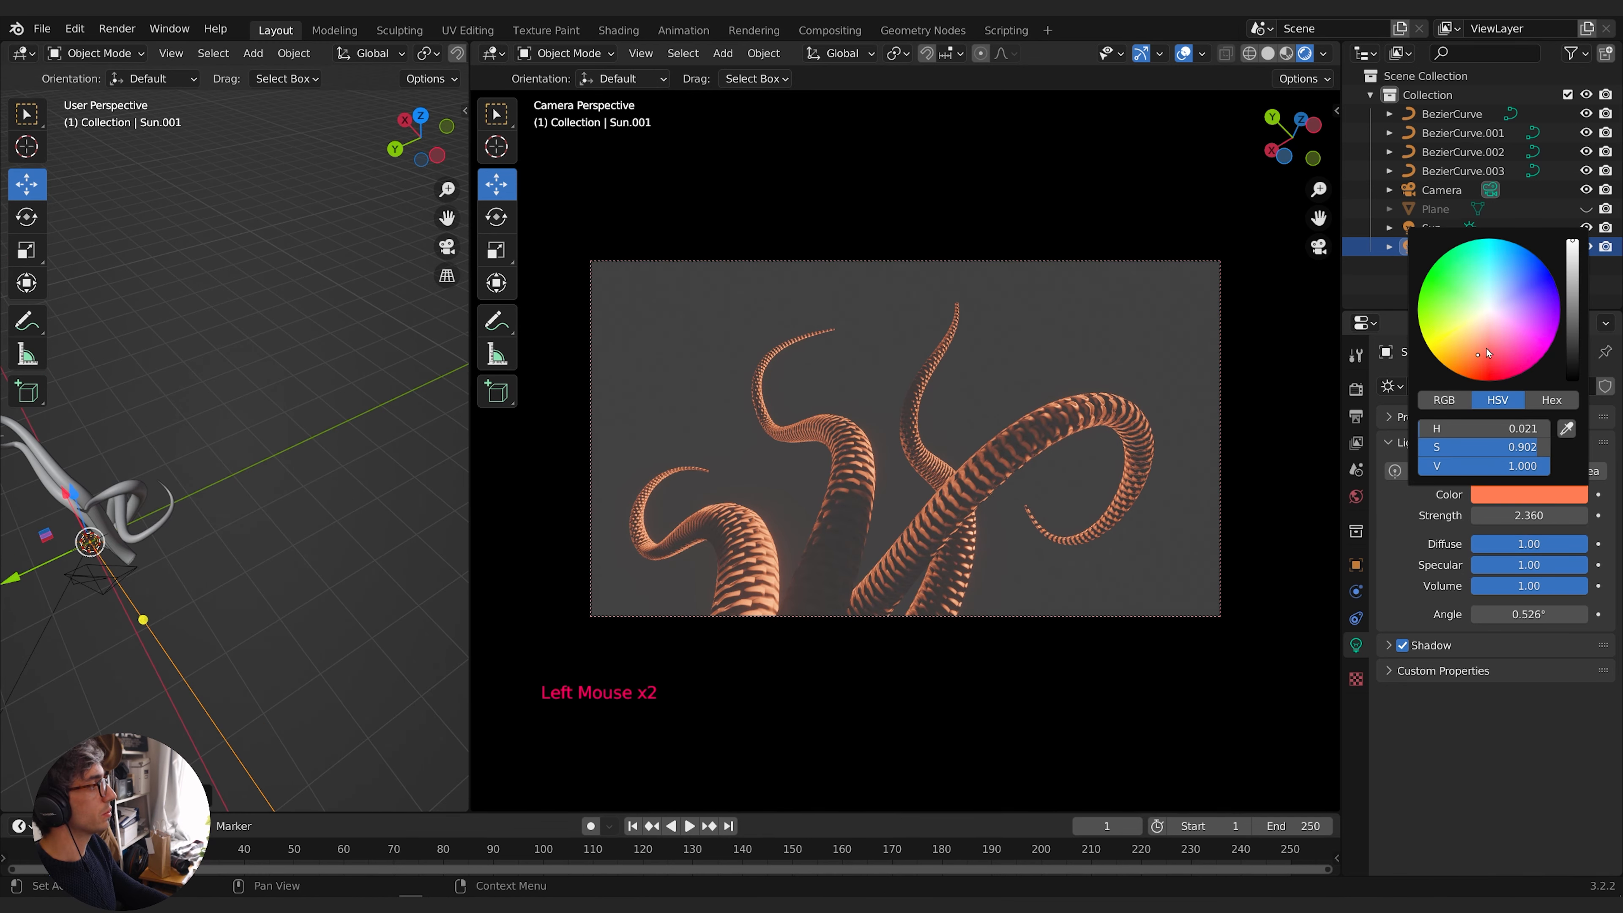
Change the duplicated Sun light's color to a saturated red and set its strength to 5.650
{"action": "left_click_drag", "start_coordinate": [1489, 353], "coordinate": [1490, 367]}
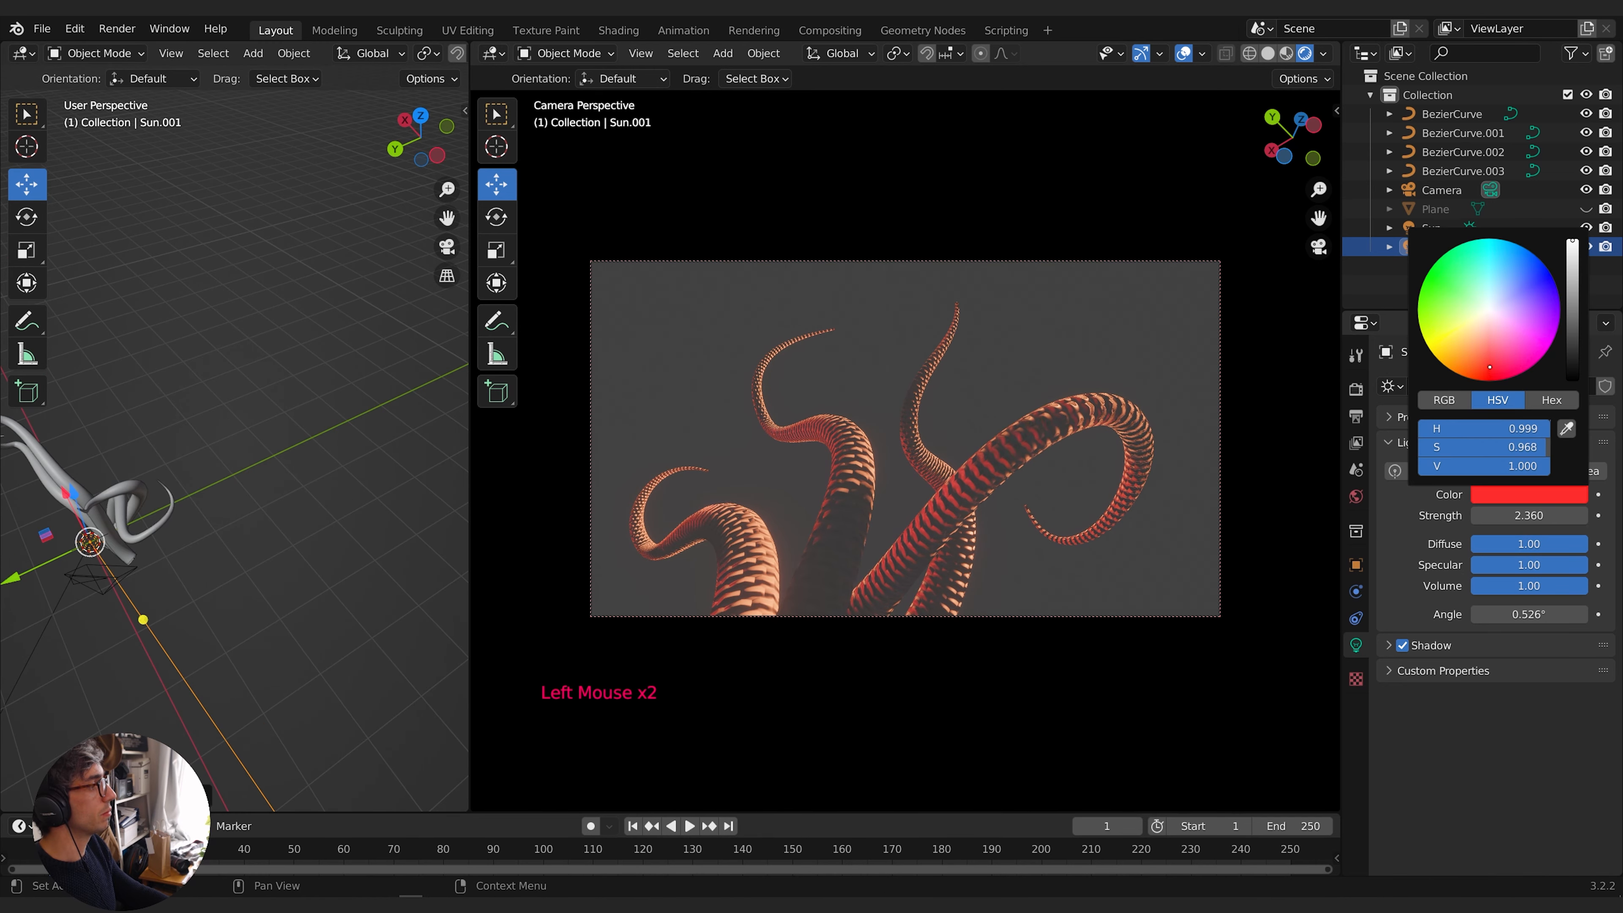
{"action": "left_click", "coordinate": [1483, 377]}
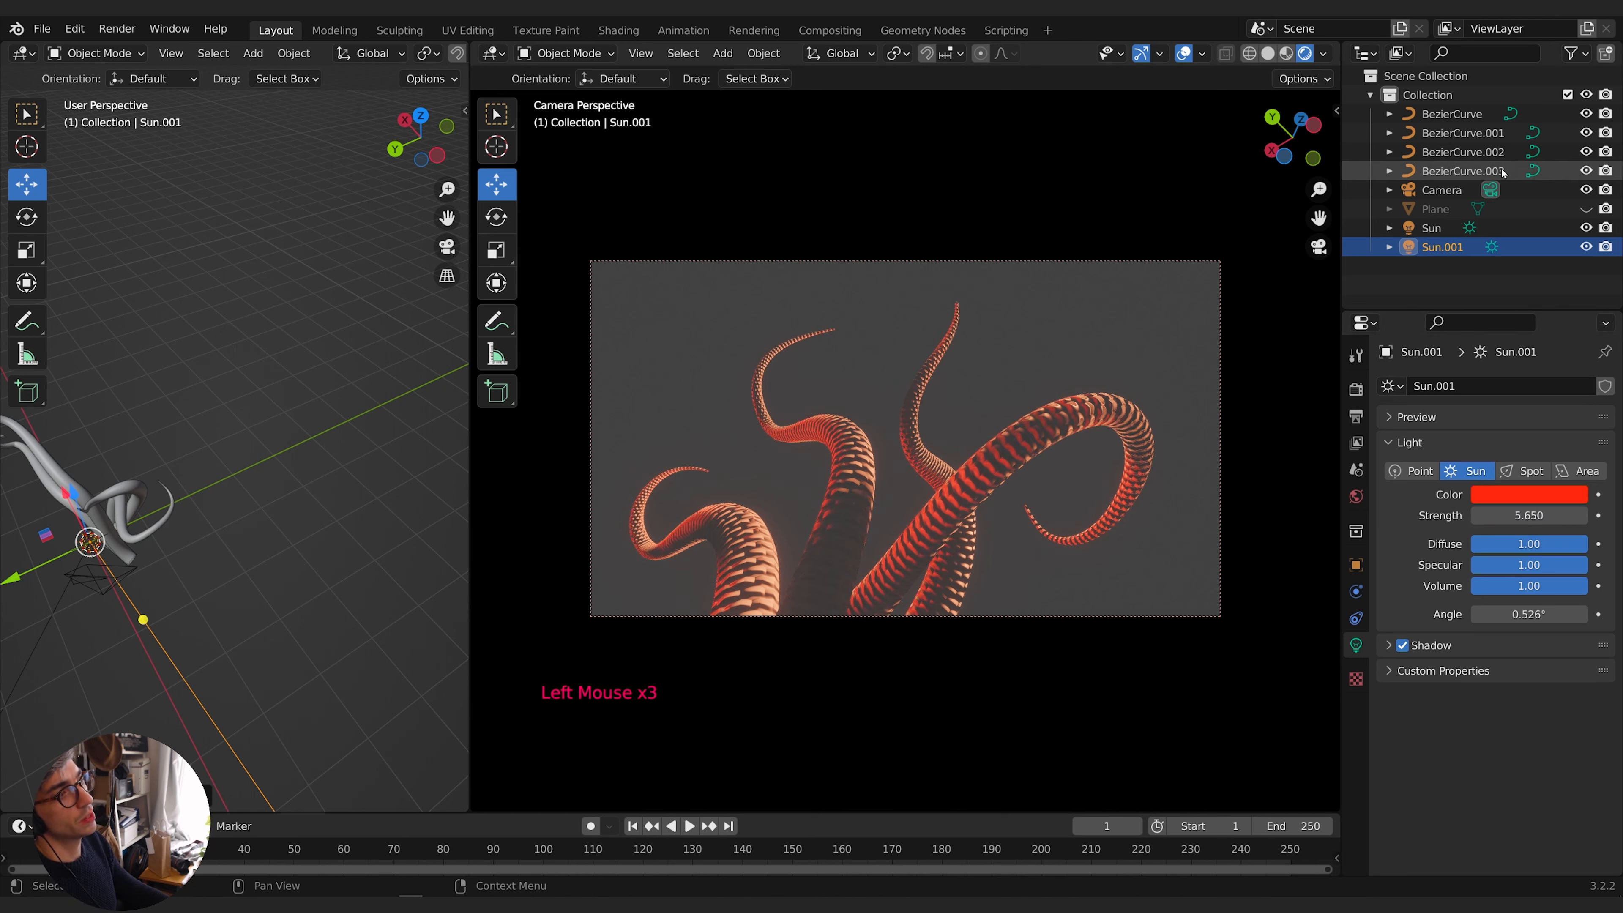
{"action": "scroll", "coordinate": [222, 310], "scroll_direction": "down", "scroll_amount": 1}
{"action": "scroll", "coordinate": [221, 309], "scroll_direction": "up", "scroll_amount": 1}
{"action": "middle_click_drag", "start_coordinate": [222, 309], "coordinate": [192, 224]}
Turn the second 3D viewport into a Shader Editor showing the World node tree
{"action": "left_click", "coordinate": [23, 54]}
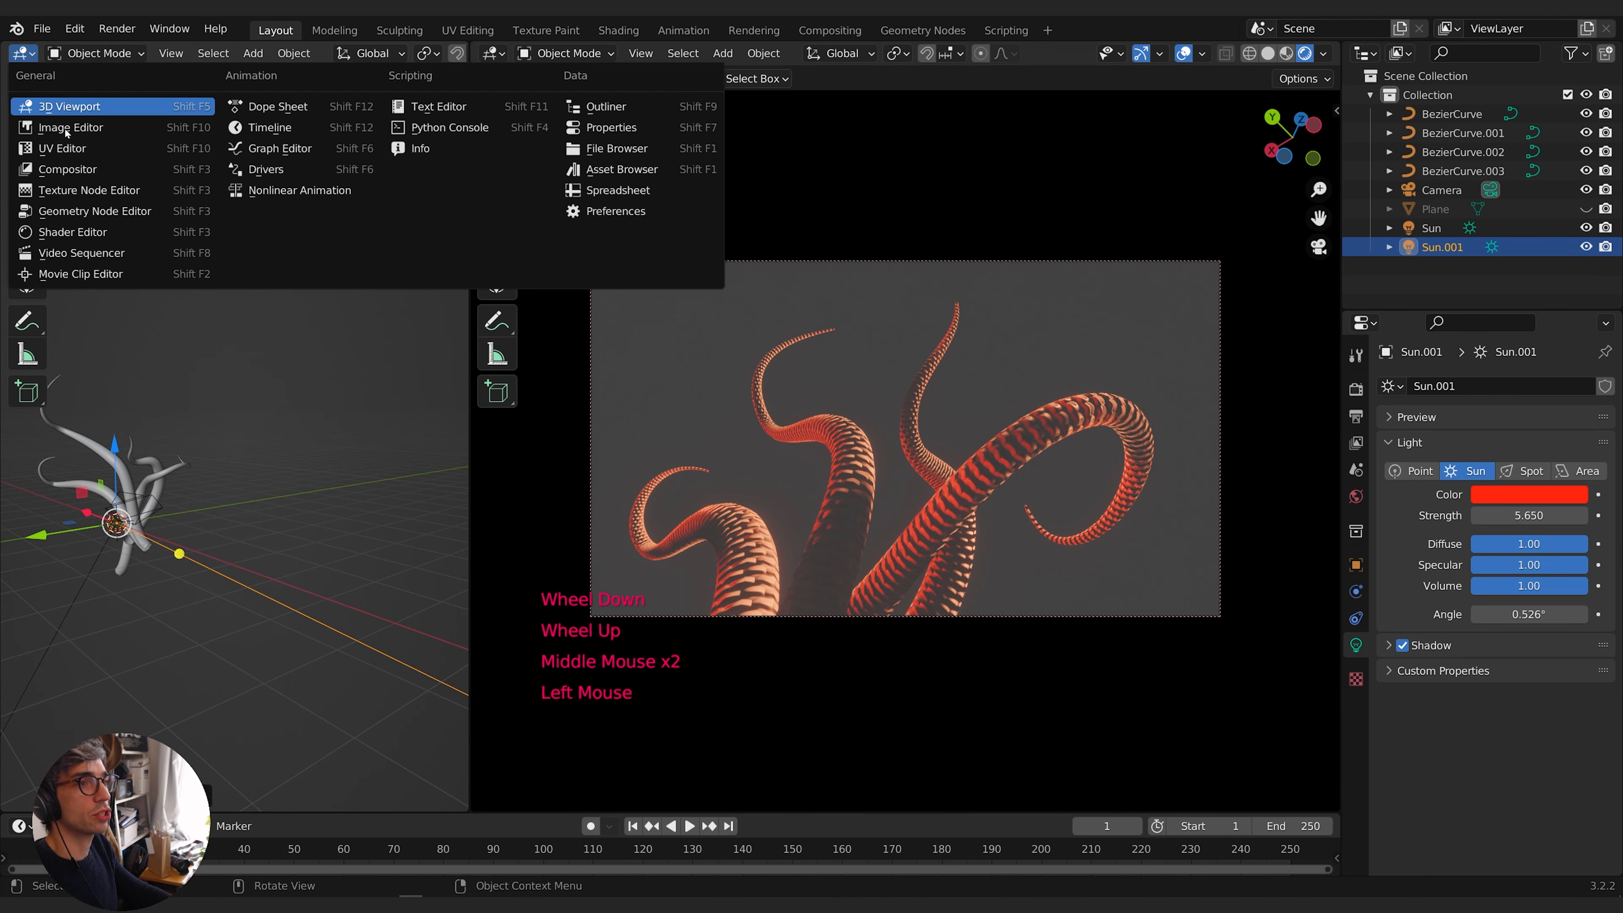
{"action": "left_click", "coordinate": [76, 236]}
{"action": "left_click", "coordinate": [80, 56]}
{"action": "left_click", "coordinate": [96, 98]}
{"action": "scroll", "coordinate": [174, 474], "scroll_direction": "up", "scroll_amount": 2}
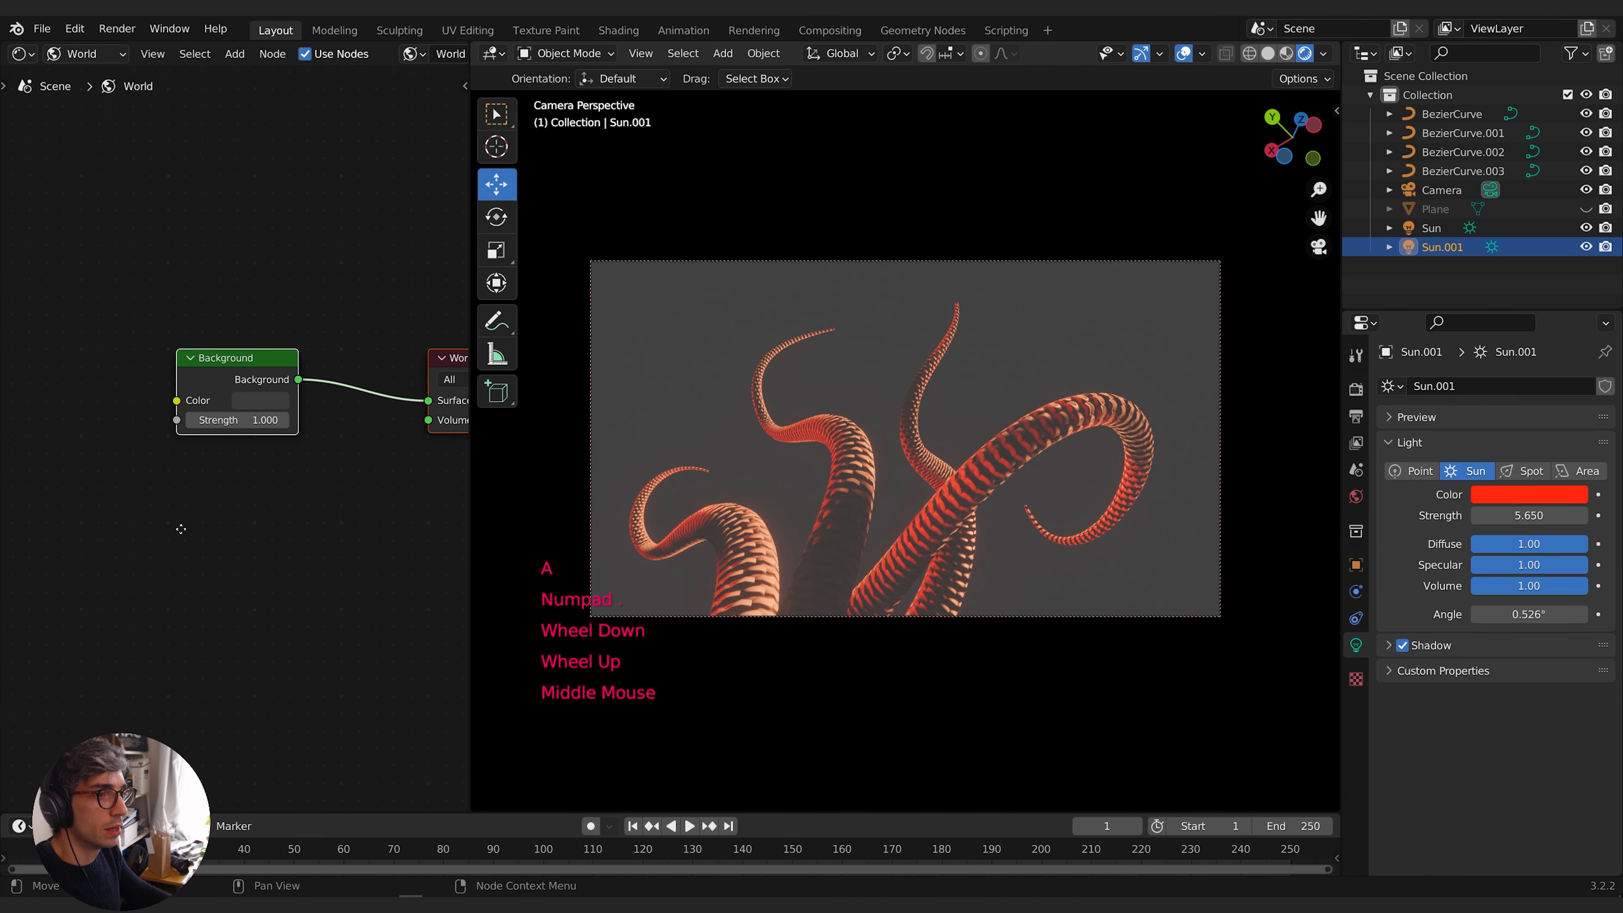
Set the World Background node's color to black
{"action": "left_click", "coordinate": [269, 434]}
{"action": "left_click", "coordinate": [261, 401]}
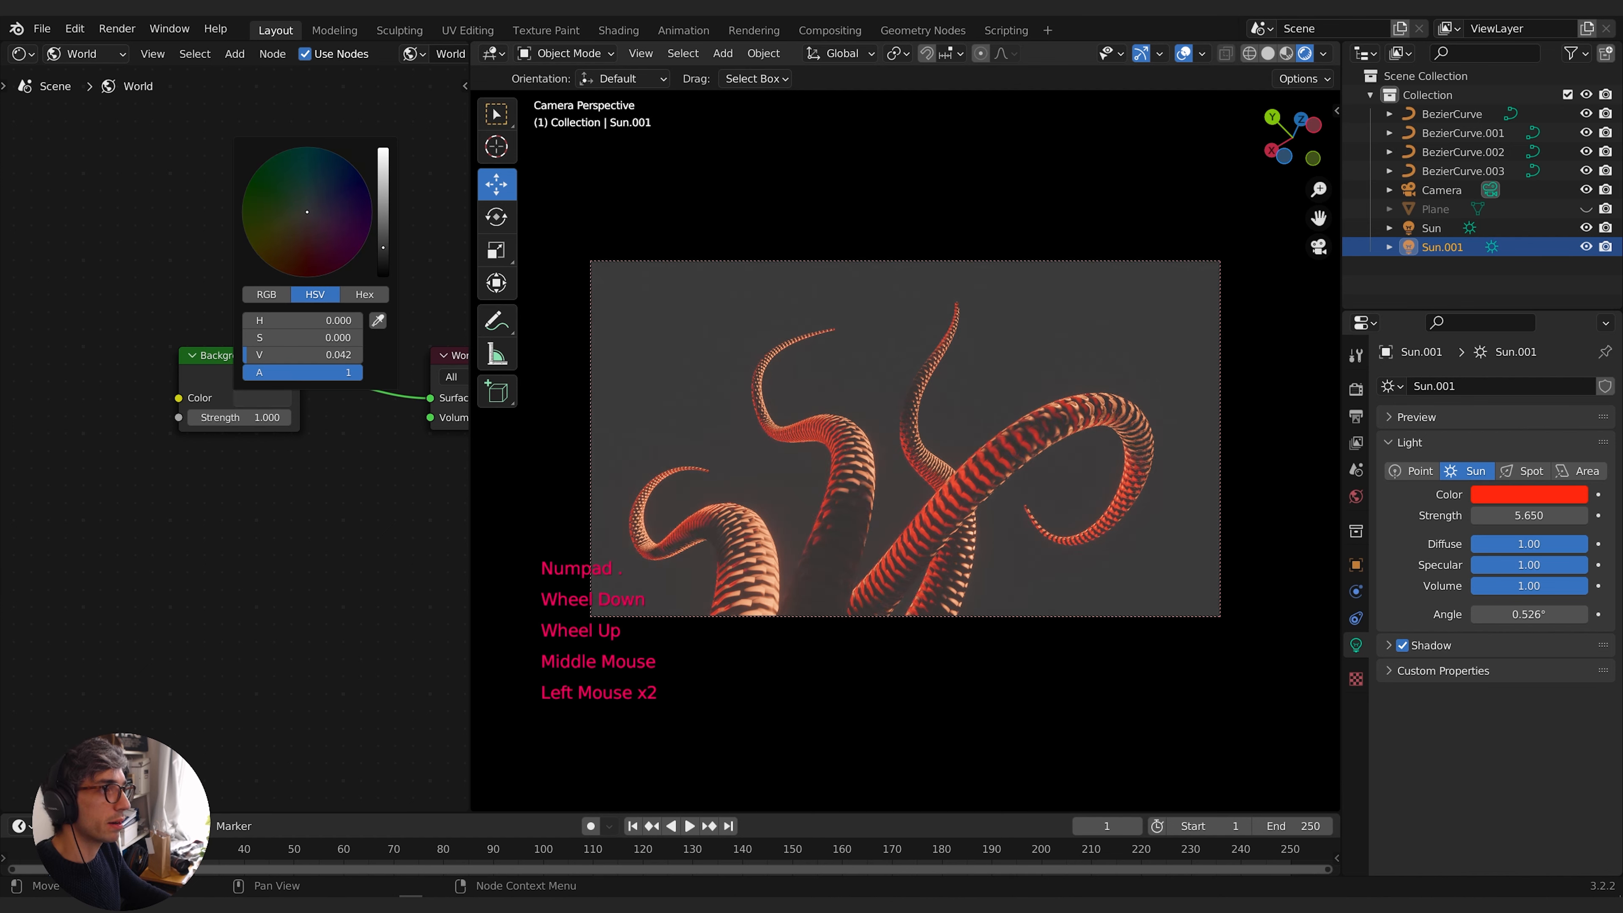
{"action": "left_click", "coordinate": [383, 273]}
Add a Volume Scatter node and connect its output to the World Output's Volume input
{"action": "key", "text": "shift+a"}
{"action": "type", "text": "vo"}
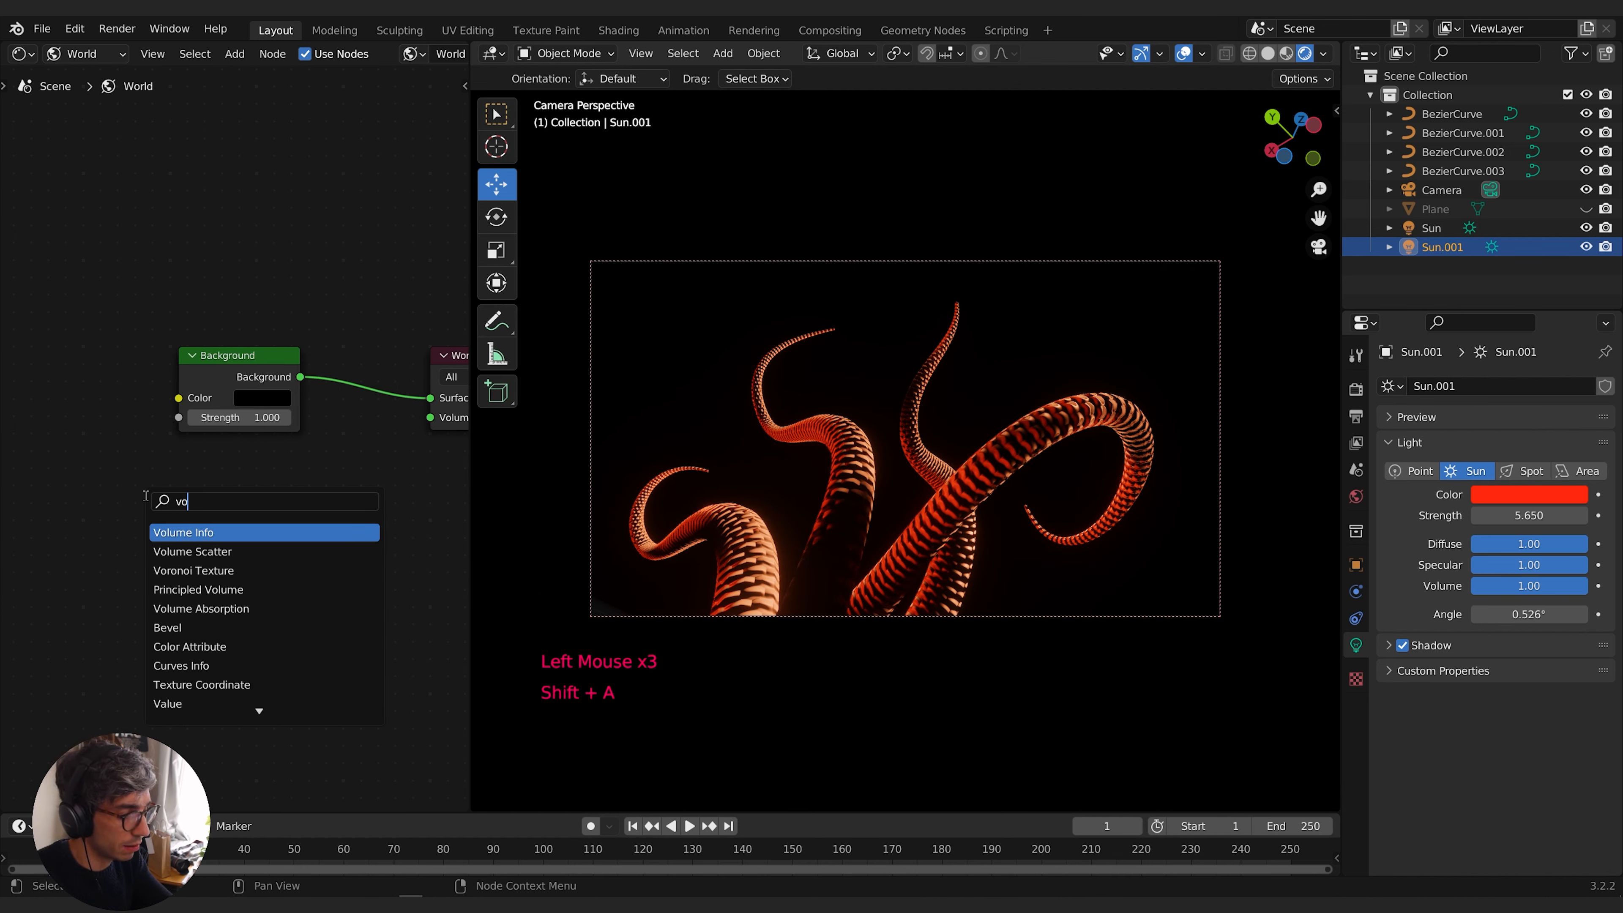
{"action": "type", "text": "lu"}
{"action": "key", "text": "Down"}
{"action": "key", "text": "Down"}
{"action": "key", "text": "Down"}
{"action": "key", "text": "Return"}
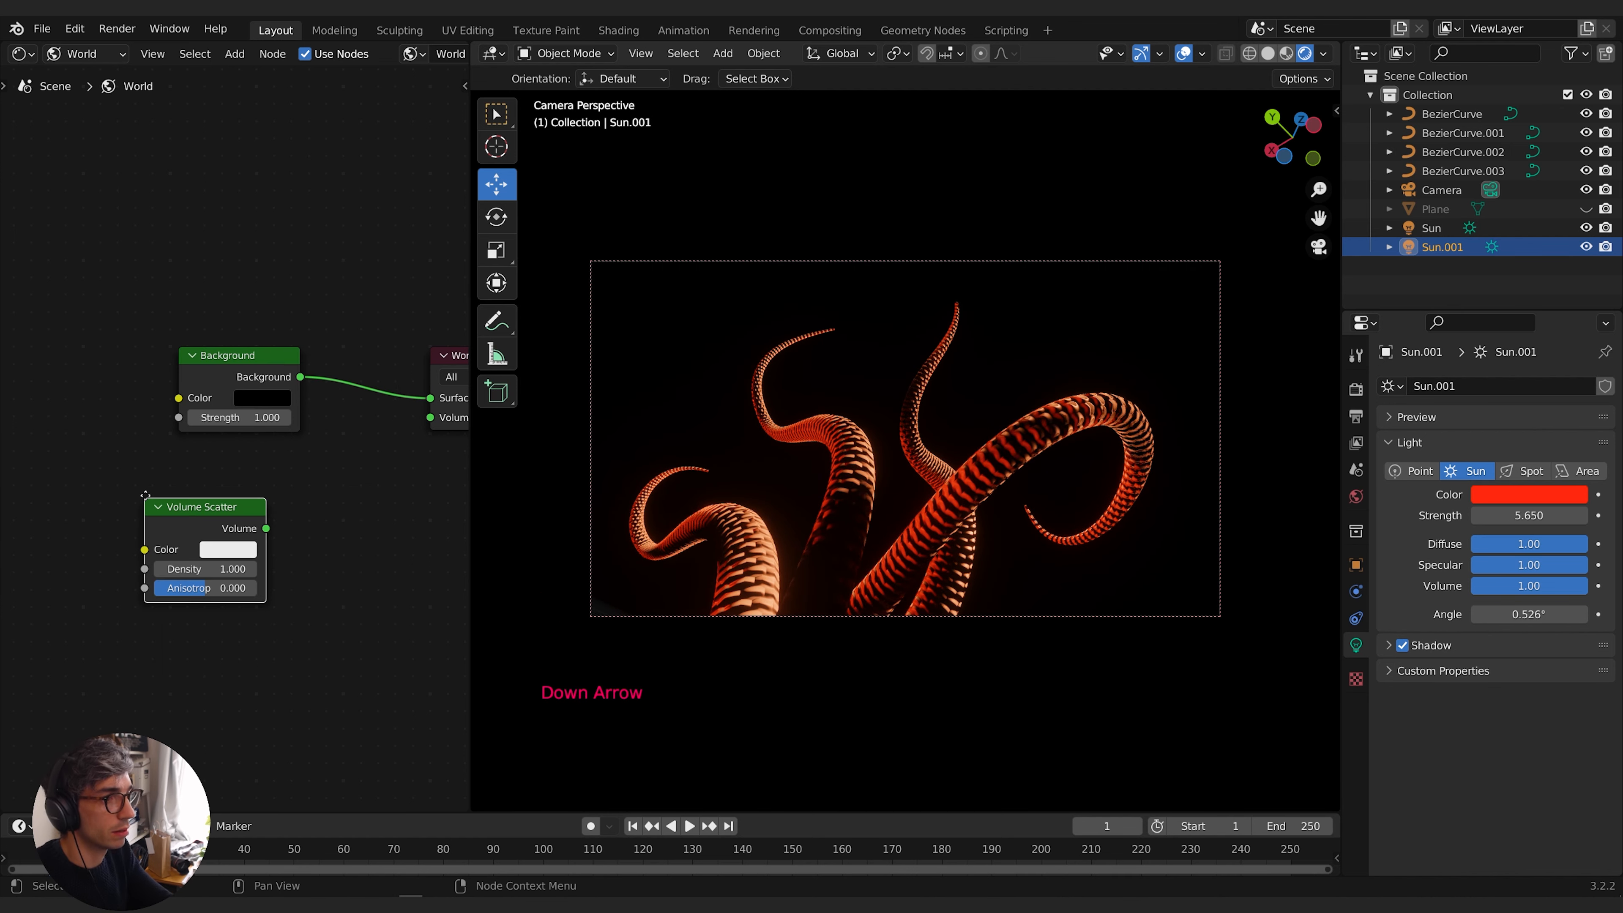
{"action": "left_click", "coordinate": [158, 496]}
{"action": "left_click_drag", "start_coordinate": [266, 528], "coordinate": [431, 421]}
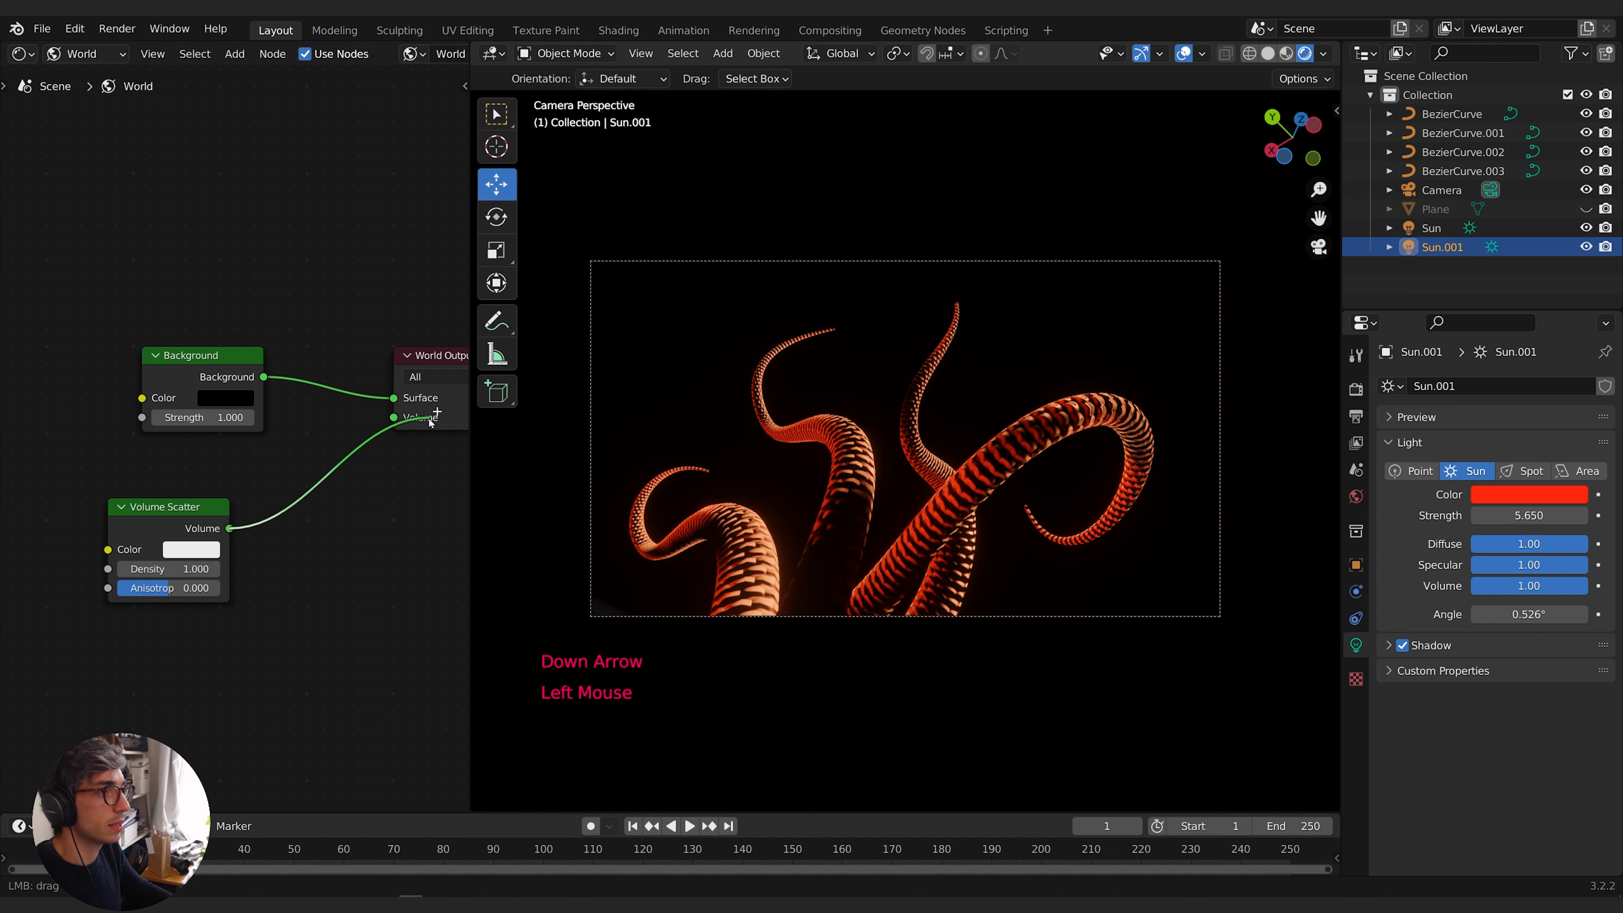
{"action": "middle_click_drag", "start_coordinate": [281, 524], "coordinate": [310, 510]}
Set the Volume Scatter node's density to 0.1 and its anisotropy to 0.667
{"action": "left_click", "coordinate": [190, 555]}
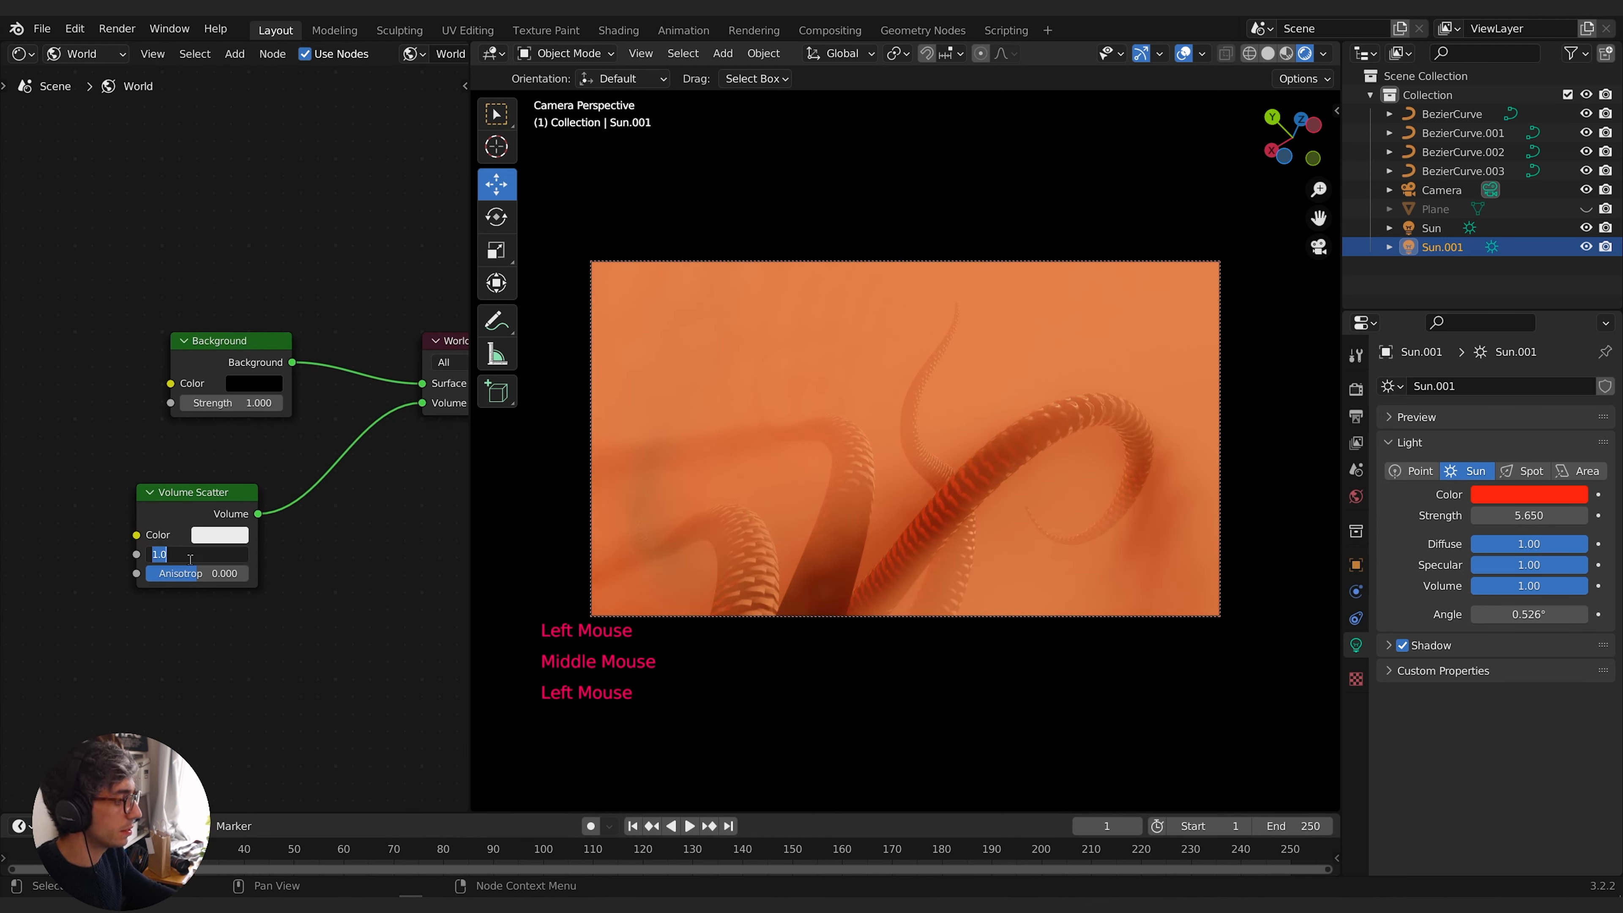
{"action": "type", "text": "0.1"}
{"action": "key", "text": "Return"}
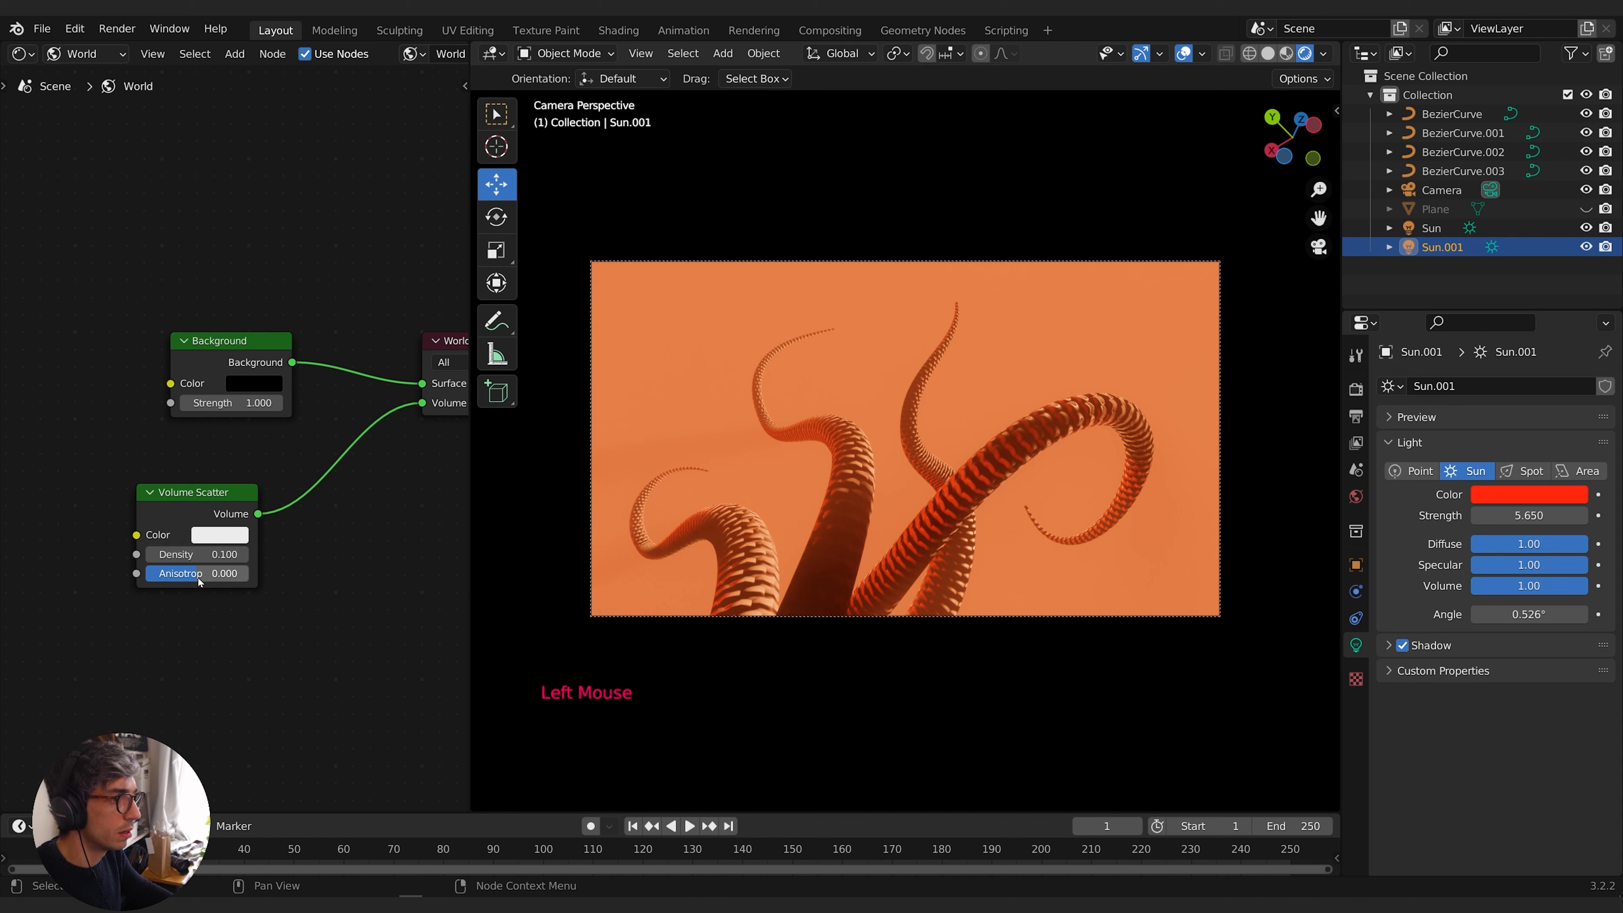
{"action": "left_click_drag", "start_coordinate": [198, 579], "coordinate": [231, 579]}
{"action": "middle_click_drag", "start_coordinate": [283, 579], "coordinate": [285, 579]}
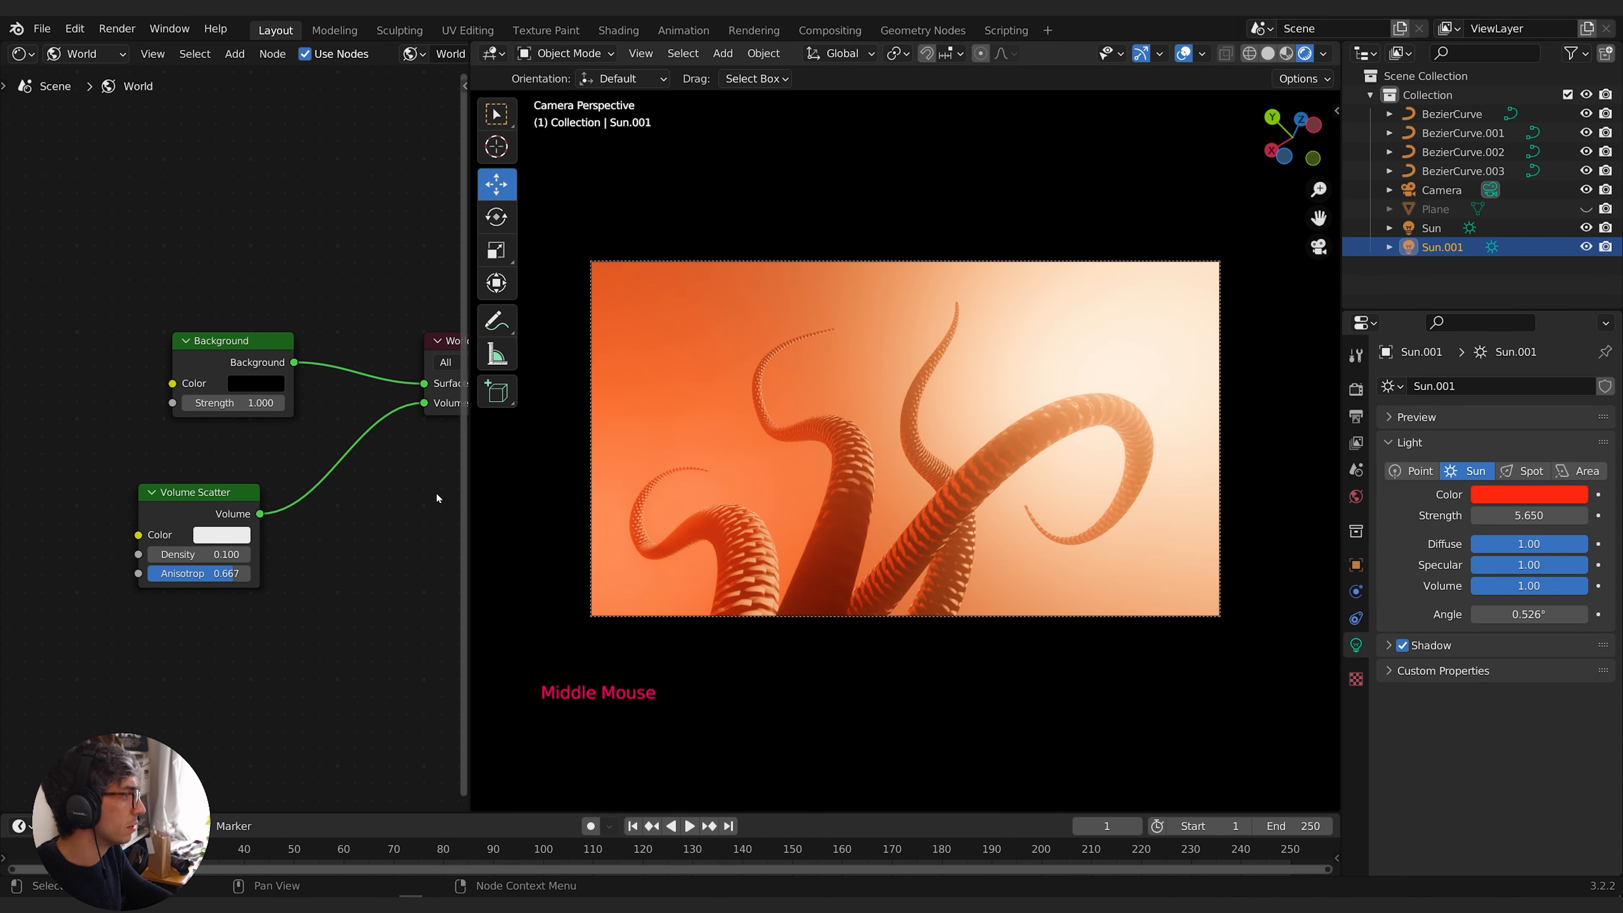
Select the Sun light and rotate it, first freely and around the global X axis, to redirect the warm lighting
{"action": "left_click", "coordinate": [1437, 247]}
{"action": "left_click", "coordinate": [1434, 228]}
{"action": "key", "text": "r"}
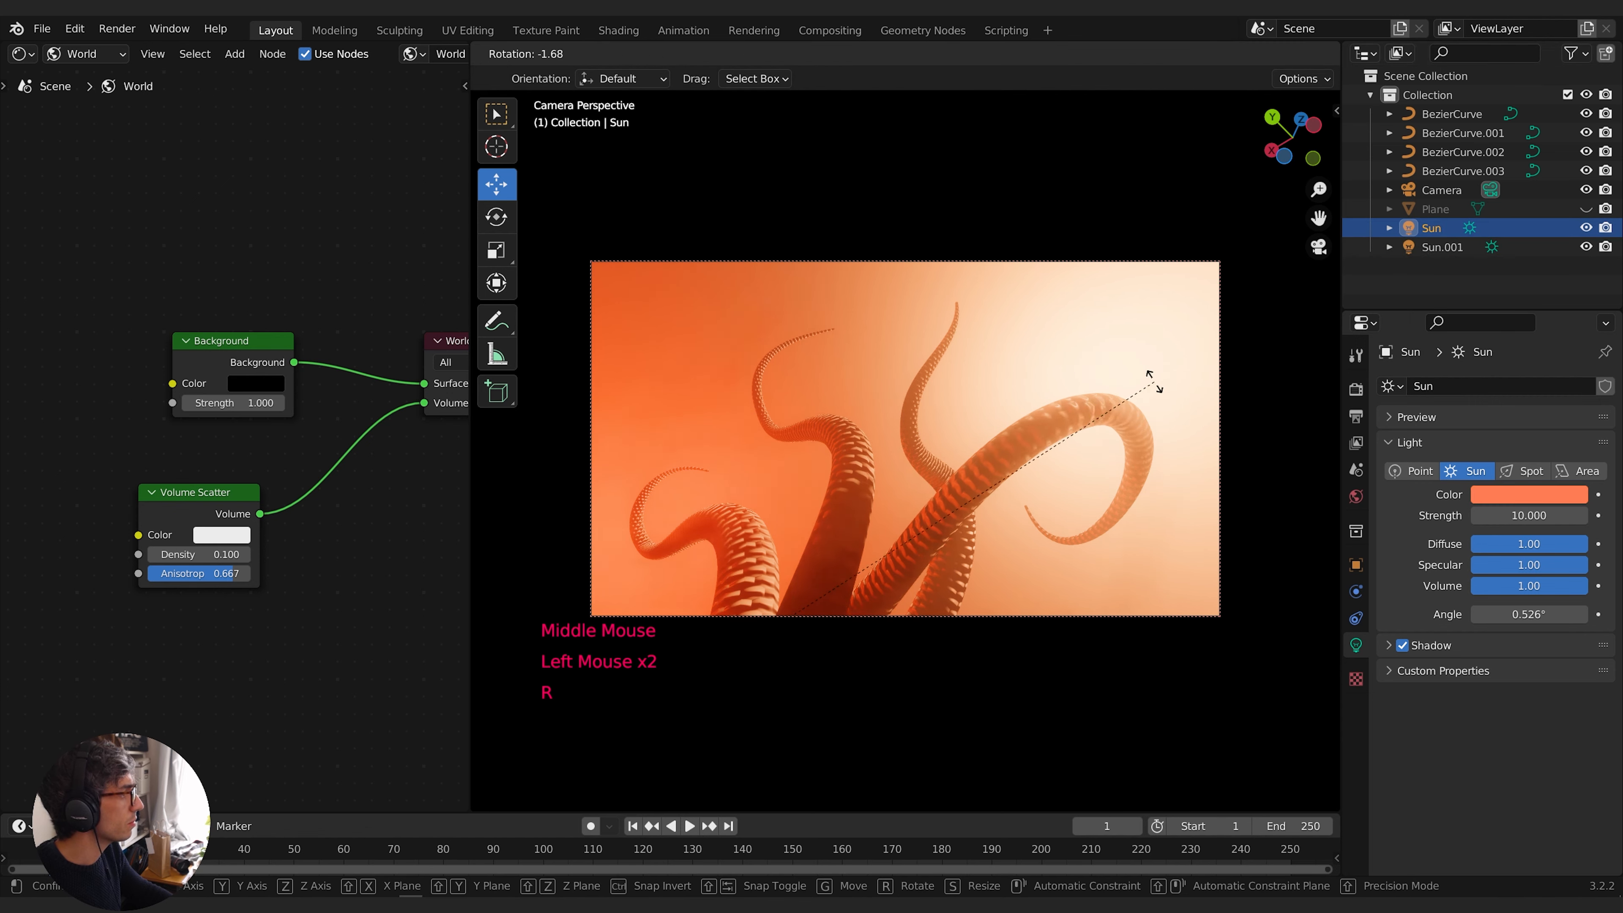
{"action": "left_click", "coordinate": [1210, 297]}
{"action": "key", "text": "r"}
{"action": "key", "text": "x"}
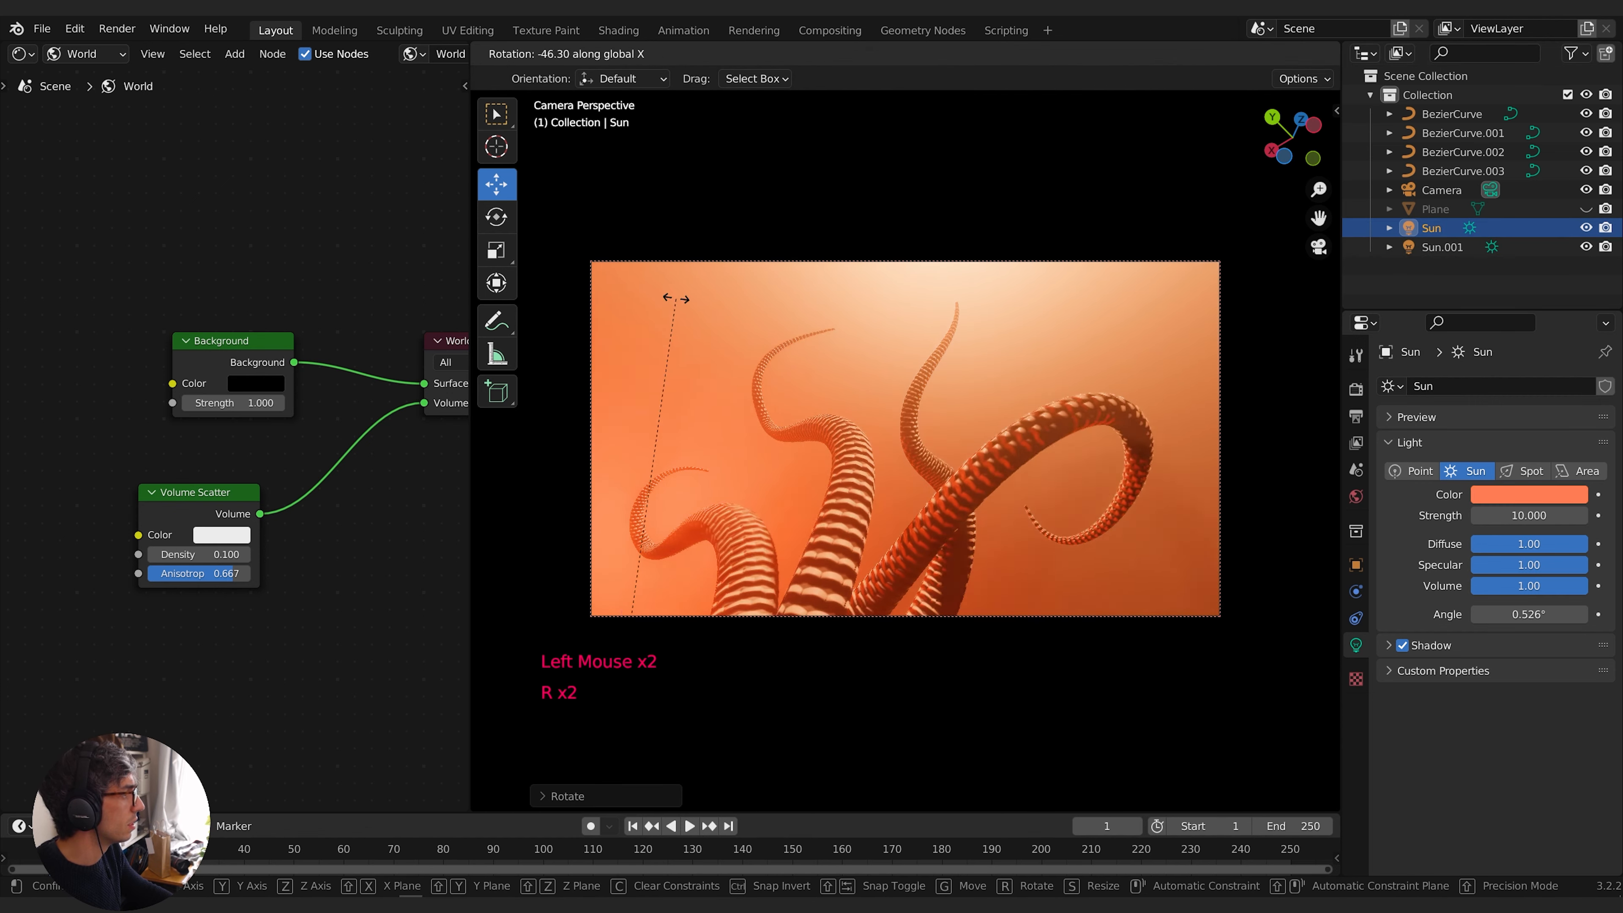
{"action": "left_click", "coordinate": [1199, 325]}
Rotate the Sun around the global Y axis, and refine its direction with one more free rotation
{"action": "key", "text": "r"}
{"action": "key", "text": "y"}
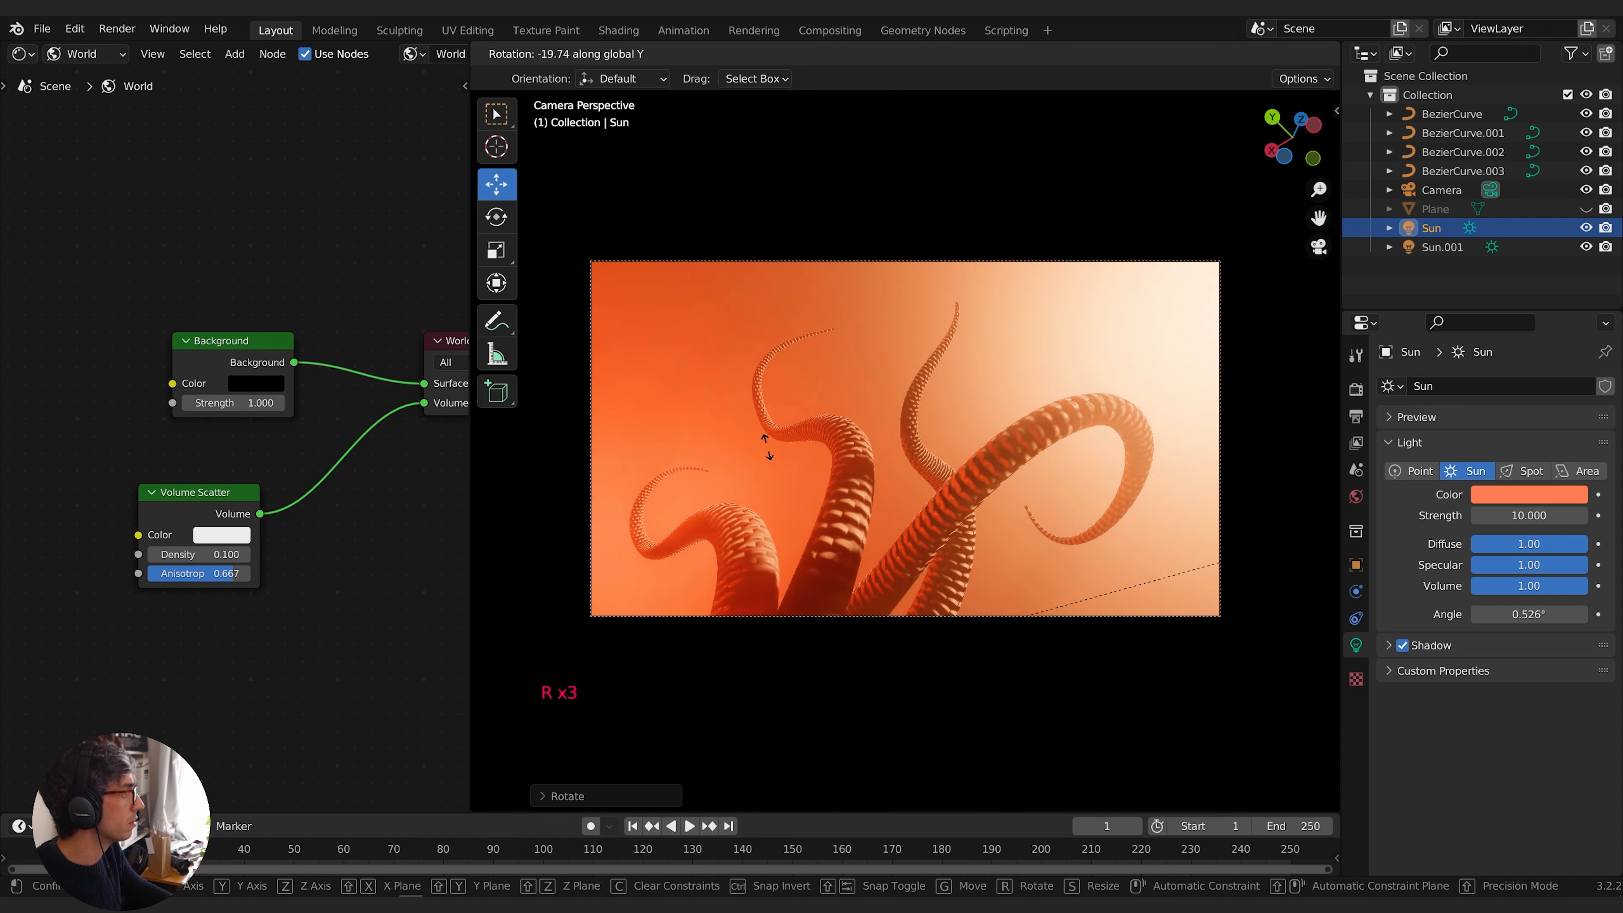
{"action": "left_click", "coordinate": [1203, 167]}
{"action": "key", "text": "r"}
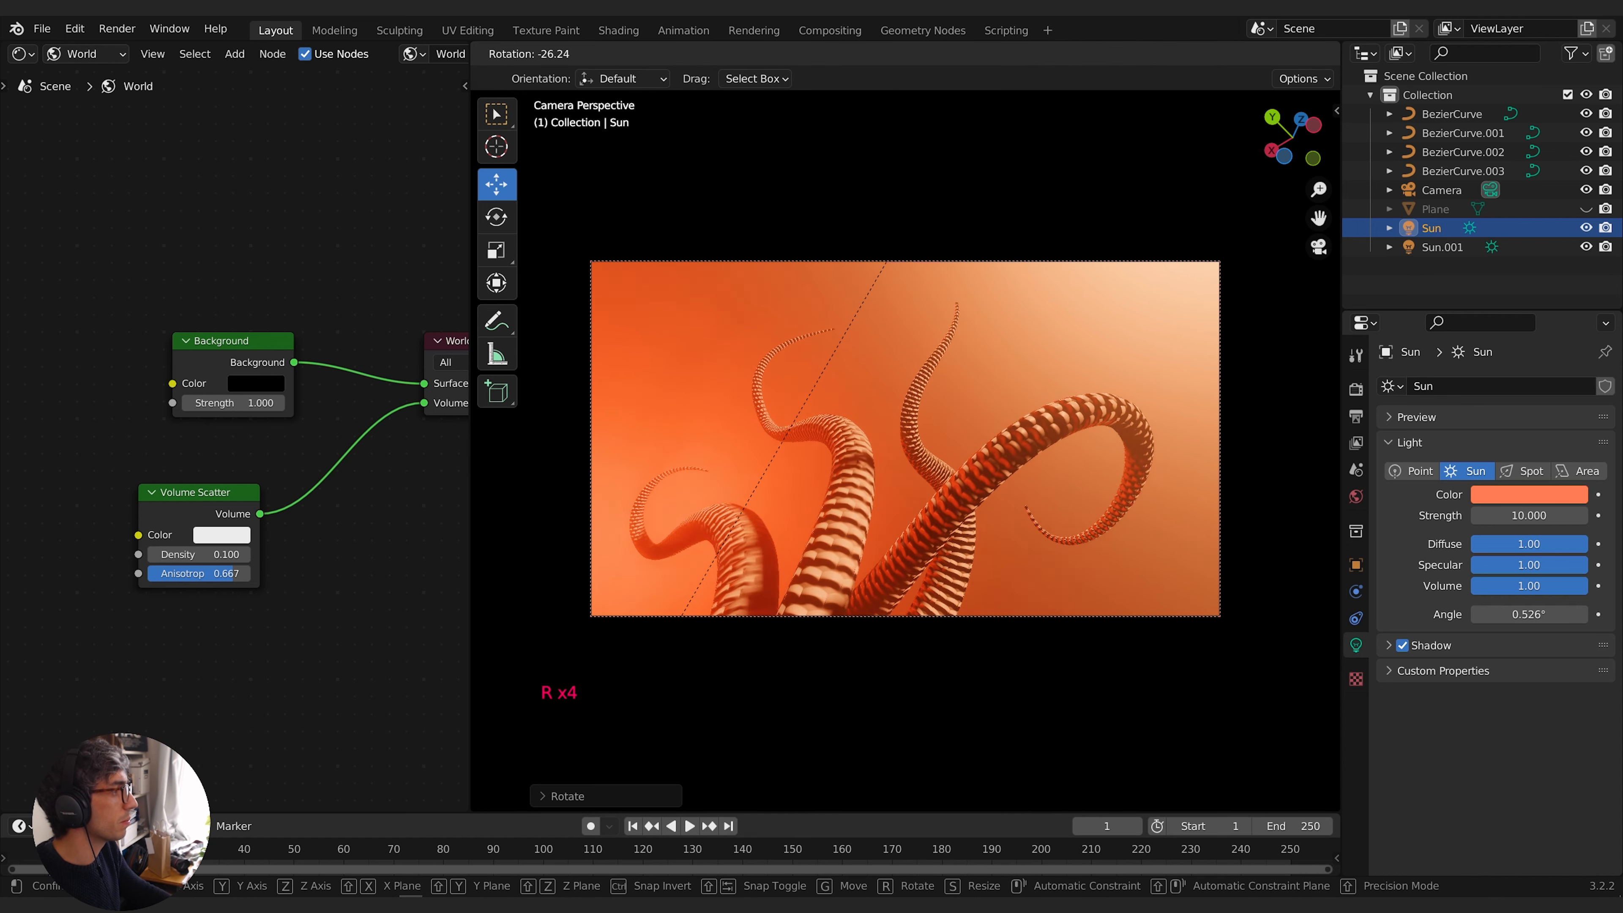
{"action": "left_click", "coordinate": [1214, 268]}
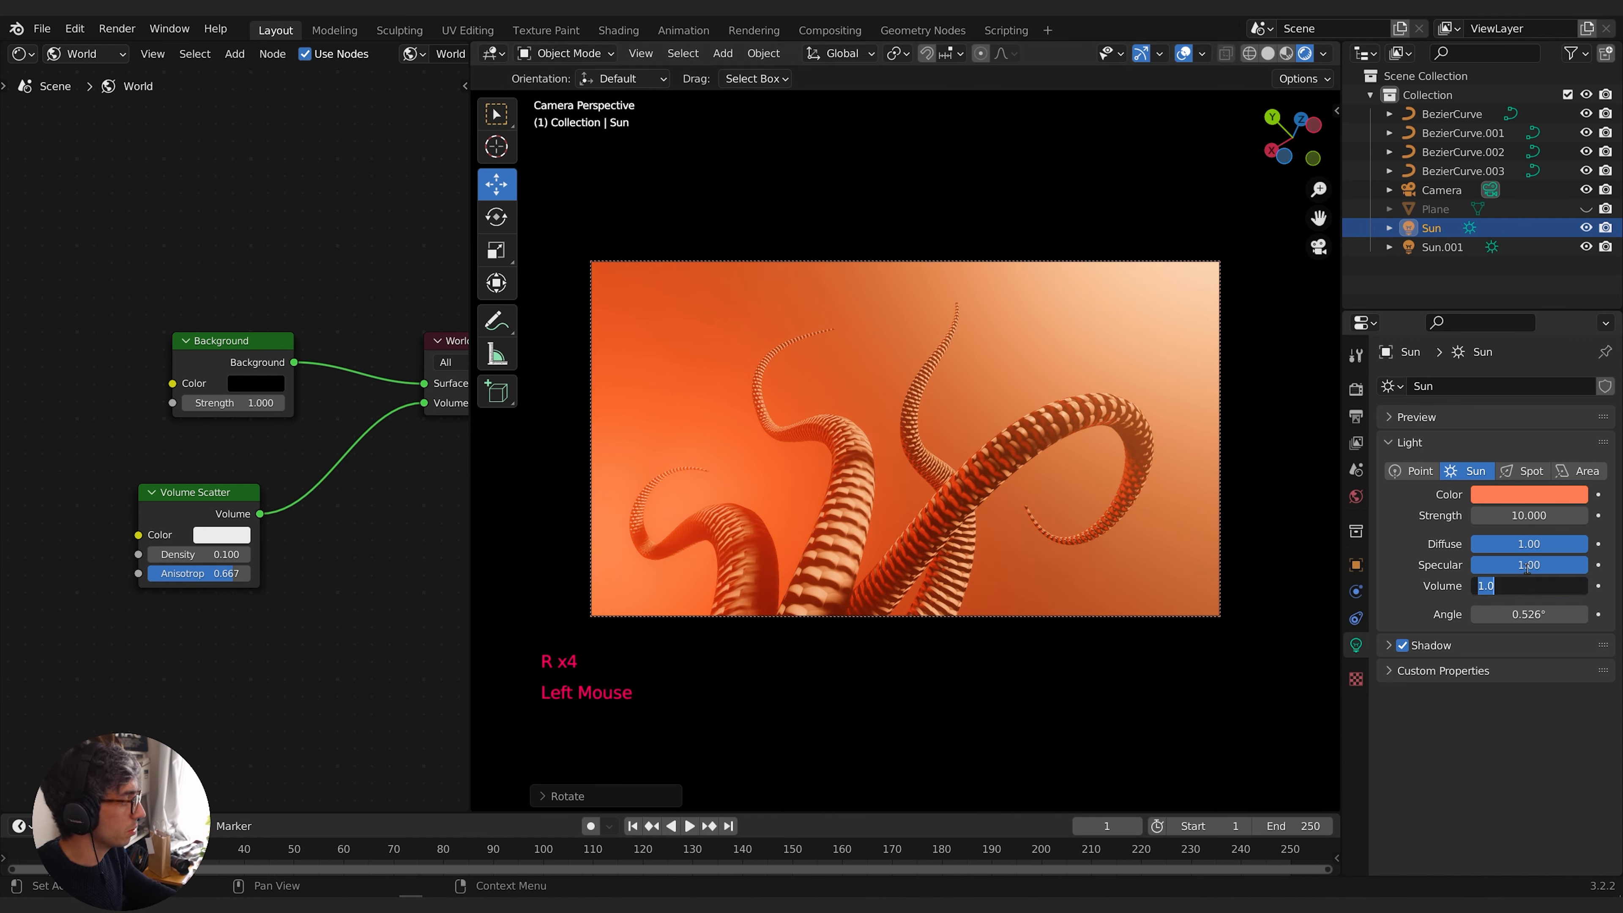
Set the Sun's volume influence to 5 and rotate the light so the brightest fog stays at the shot's upper right
{"action": "key", "text": "Return"}
{"action": "key", "text": "r"}
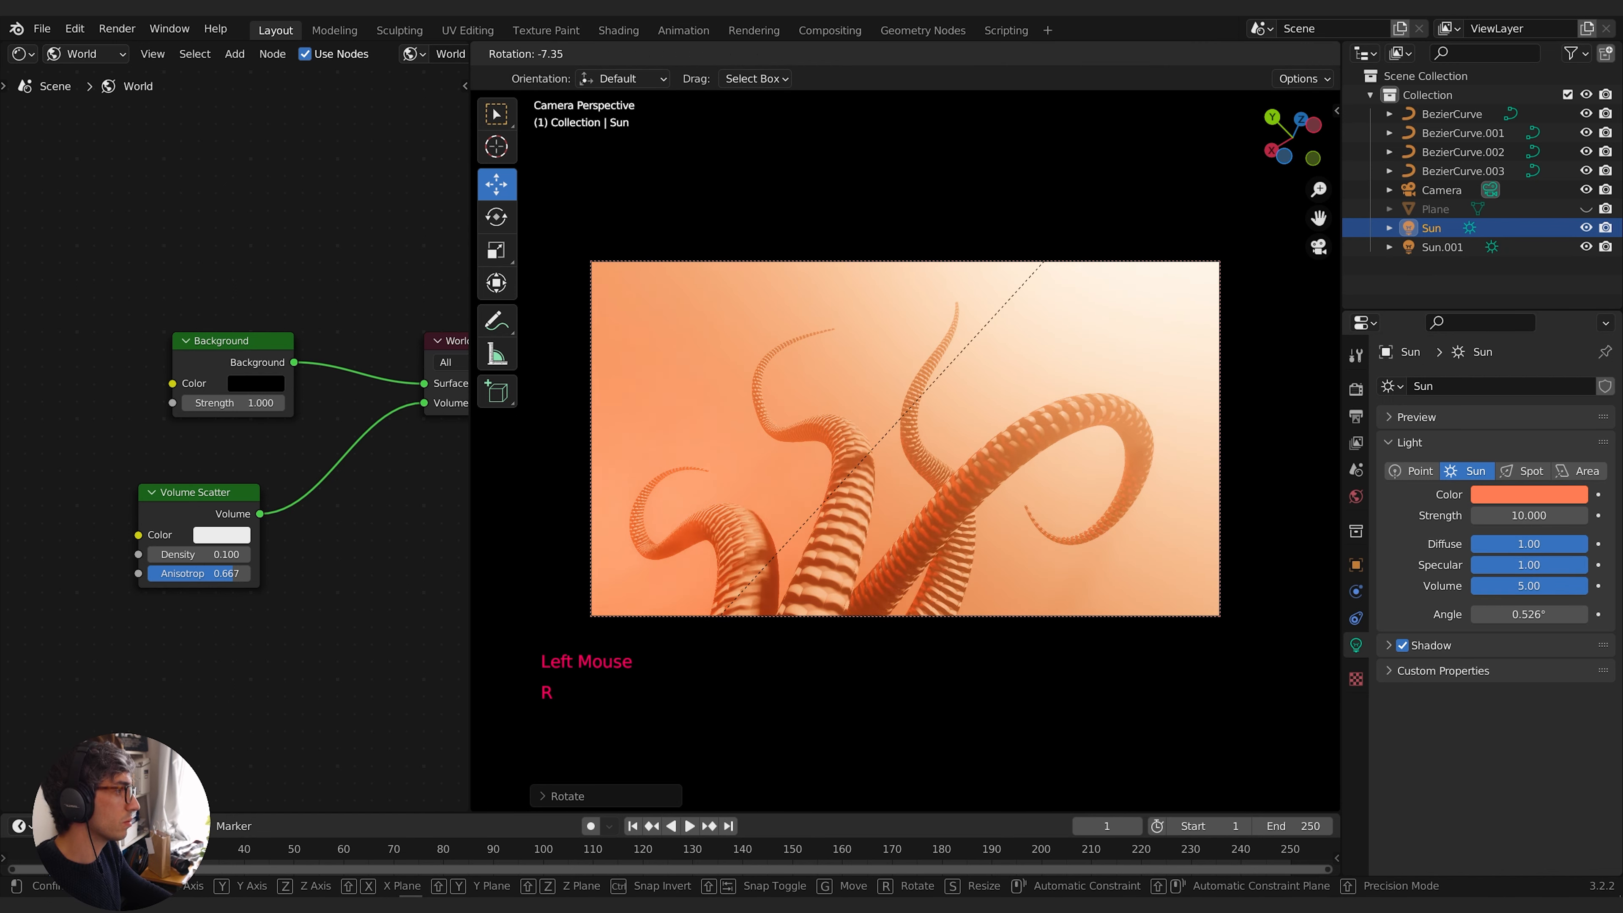
{"action": "left_click", "coordinate": [1149, 334]}
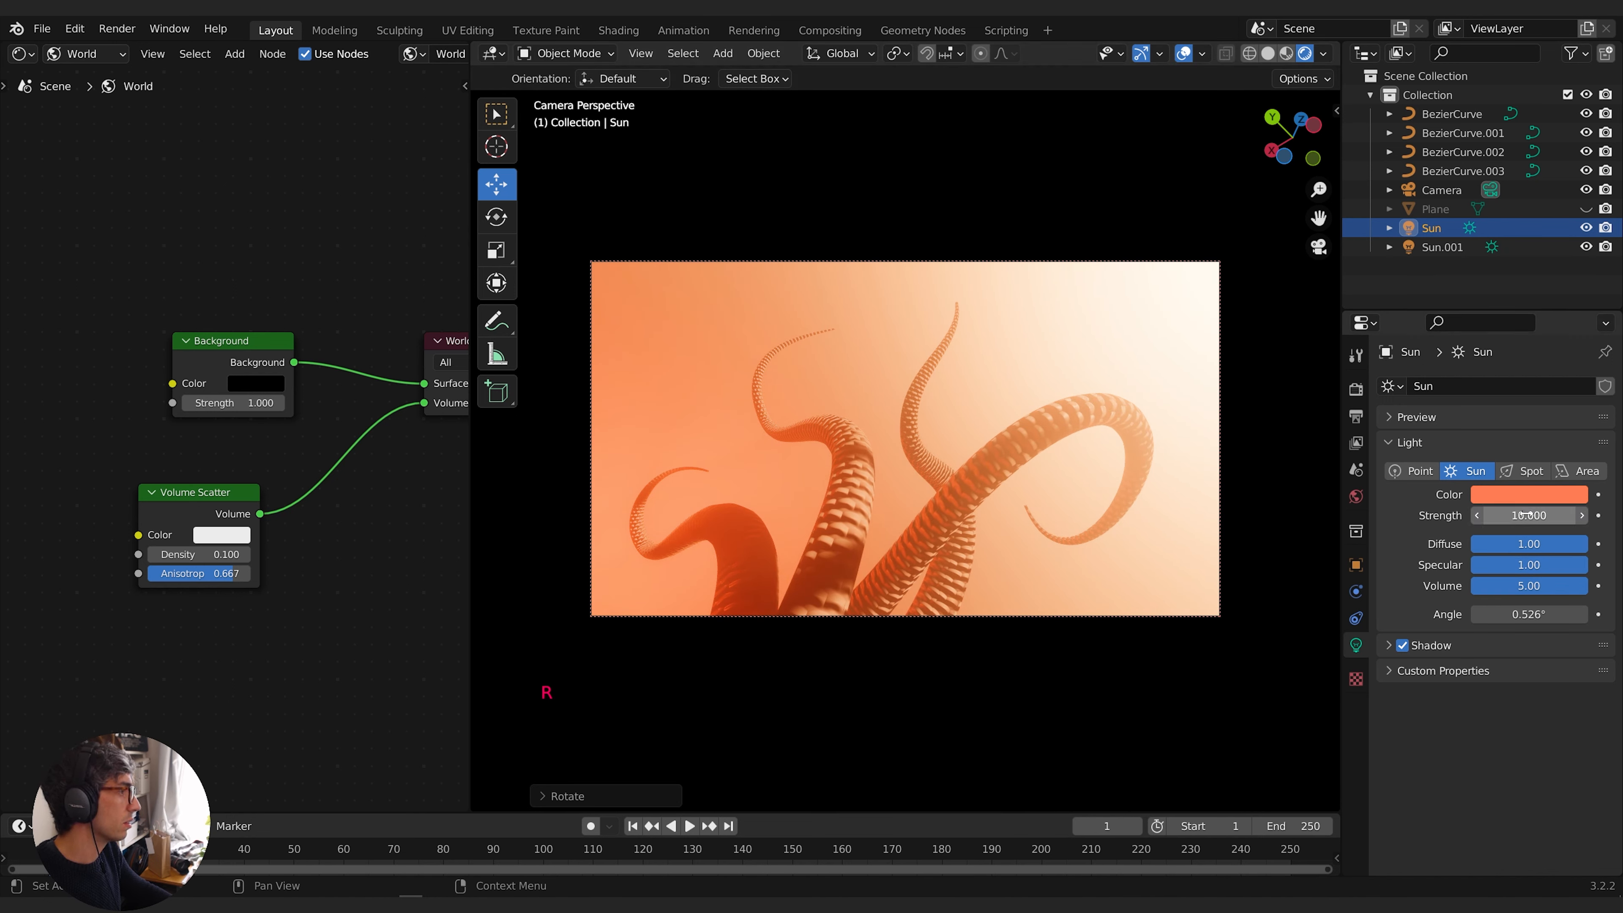
Shift the Sun's color to a more saturated orange and set its strength to 7.51
{"action": "left_click", "coordinate": [1526, 494]}
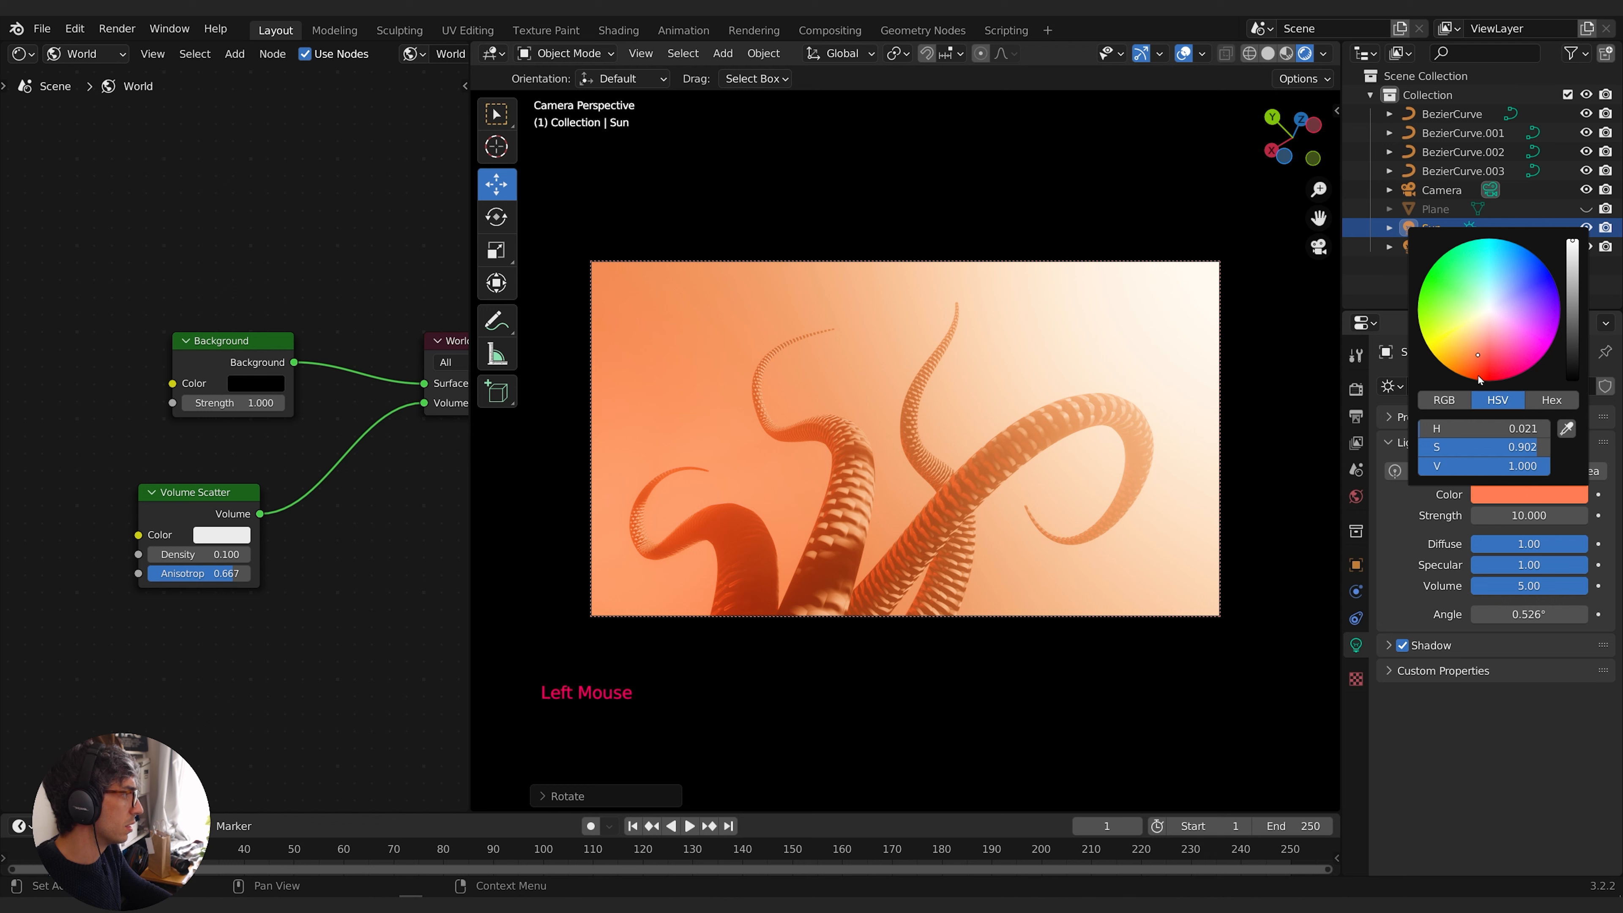
{"action": "left_click_drag", "start_coordinate": [1478, 375], "coordinate": [1474, 364]}
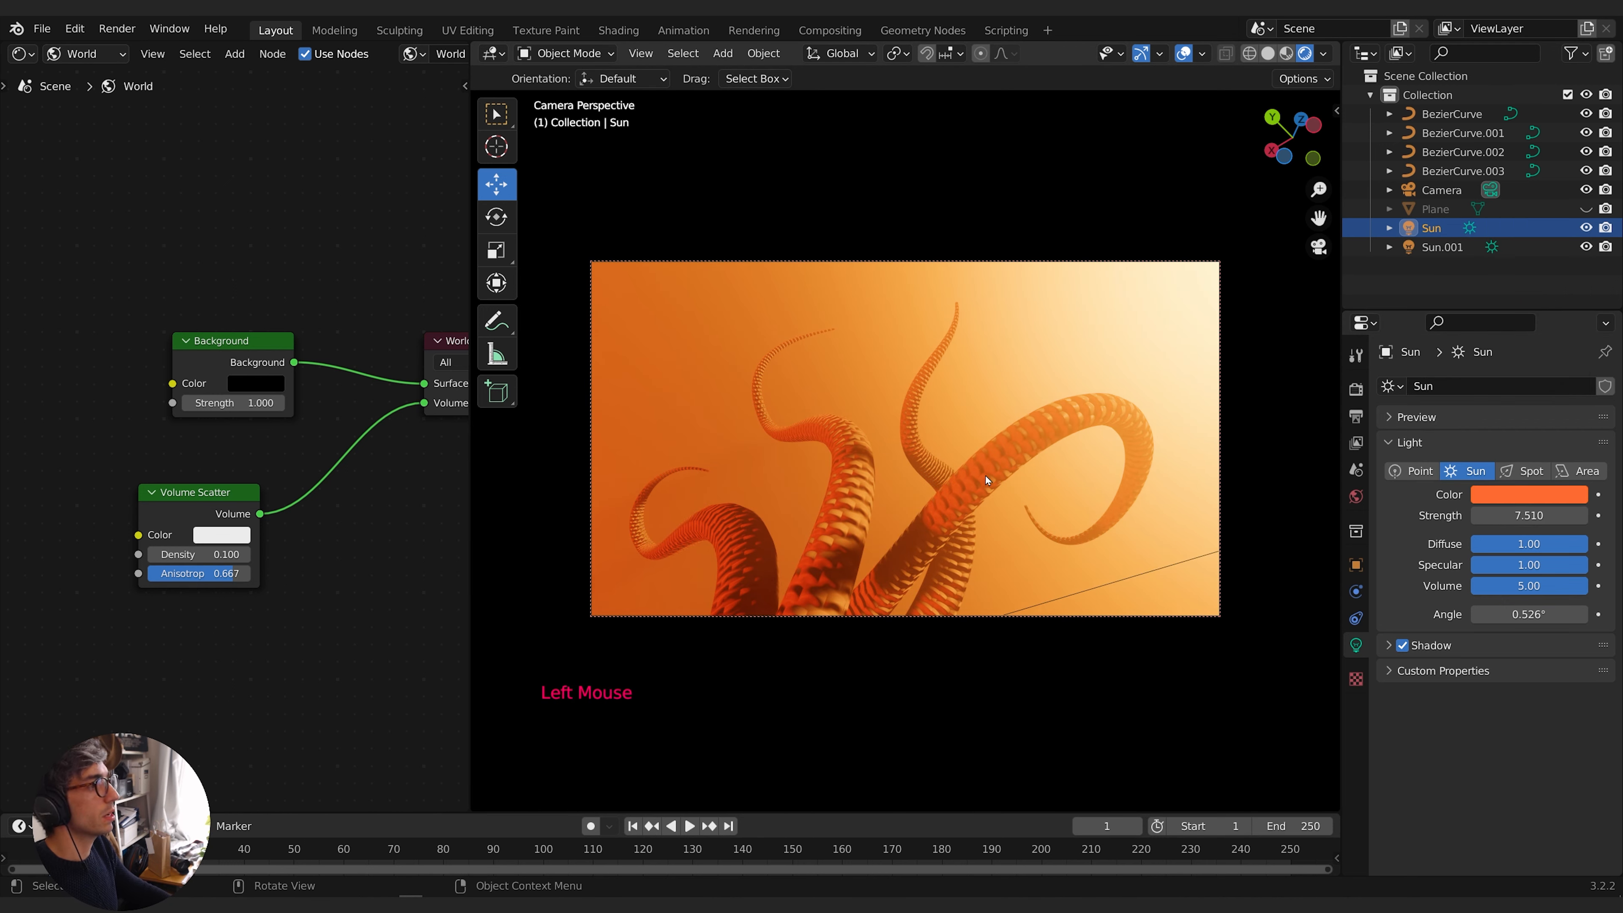
Select the large curled tentacle and switch the node editor from the World to its Object material
{"action": "left_click", "coordinate": [986, 478]}
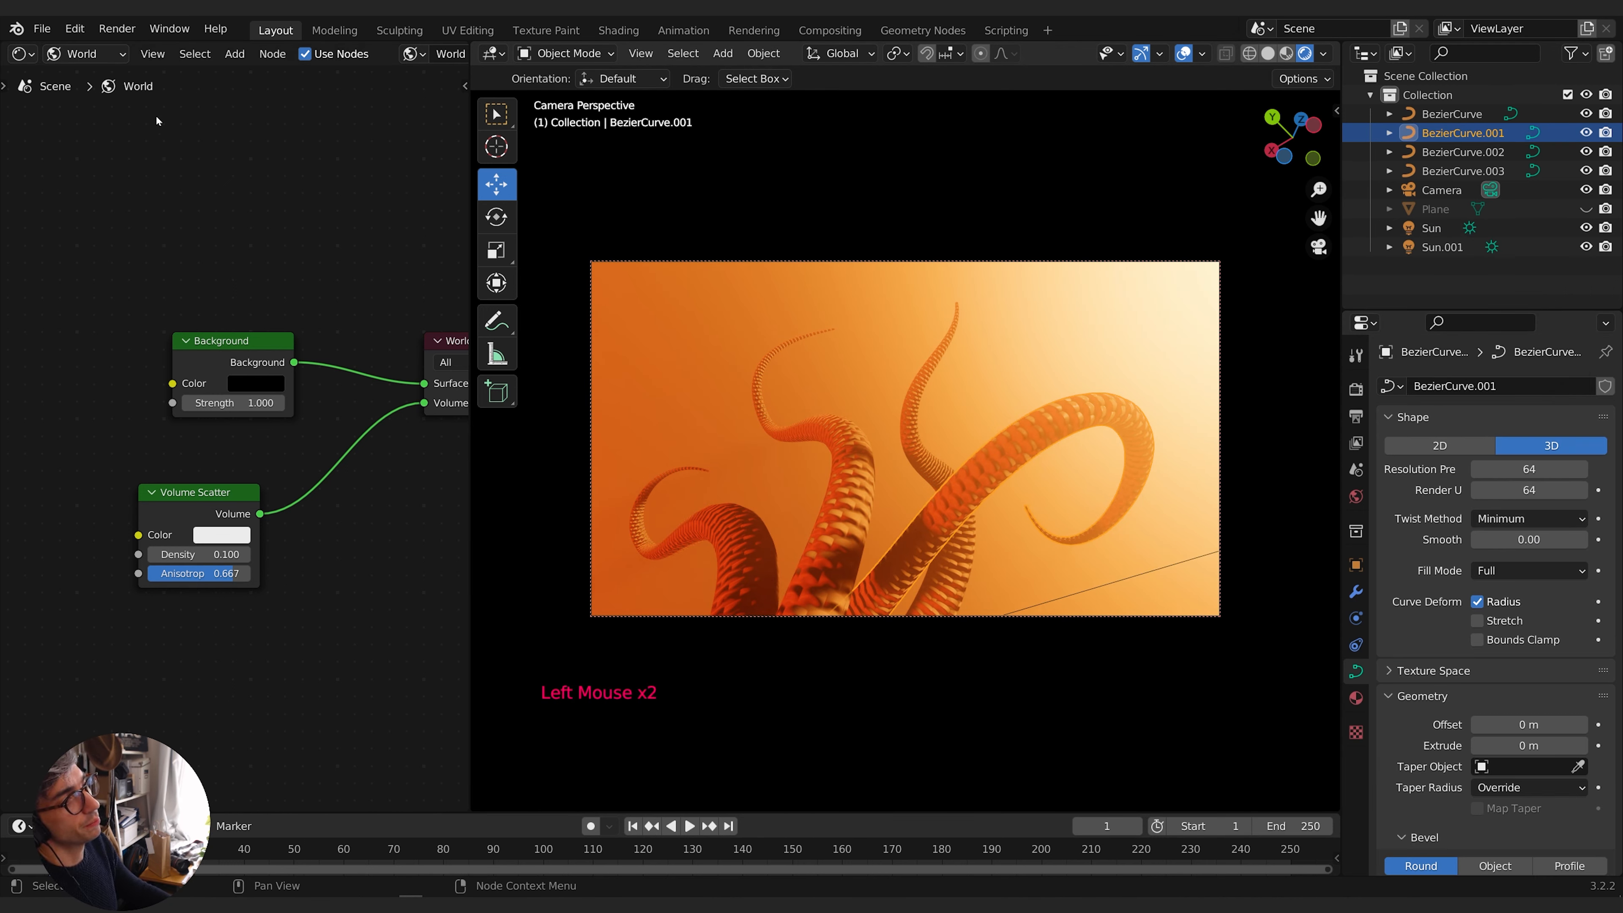
{"action": "left_click", "coordinate": [73, 59]}
{"action": "left_click", "coordinate": [88, 74]}
On the Principled BSDF, set subsurface to 0.342 and roughness to 0.109, and raise the specular value
{"action": "middle_click_drag", "start_coordinate": [374, 347], "coordinate": [381, 145]}
{"action": "left_click_drag", "start_coordinate": [231, 408], "coordinate": [268, 408]}
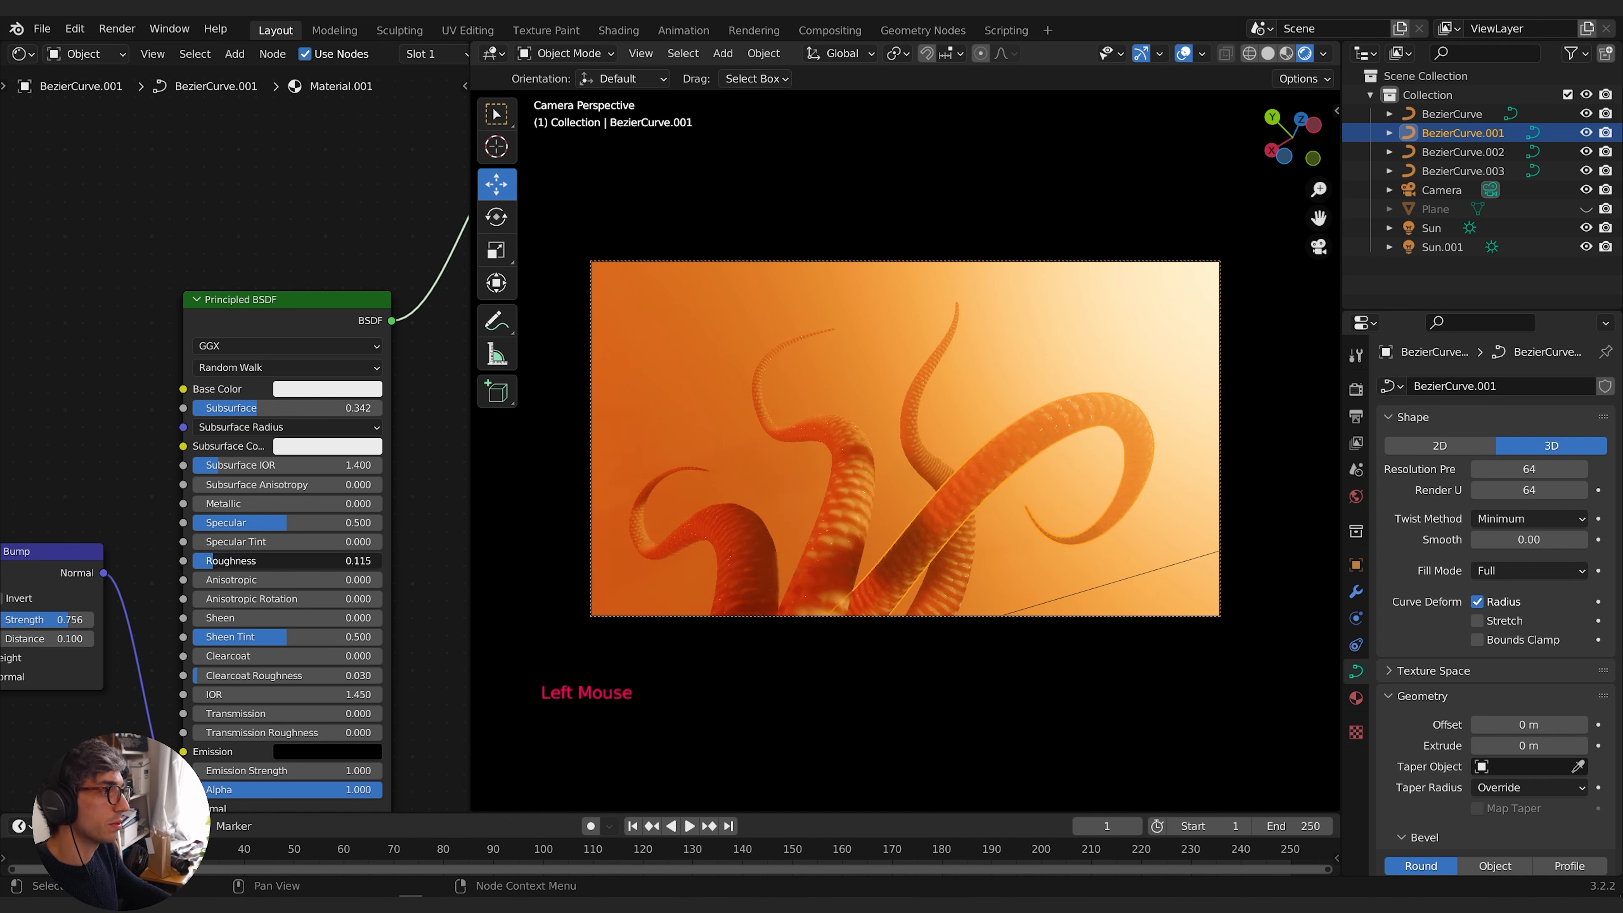
{"action": "left_click_drag", "start_coordinate": [274, 561], "coordinate": [285, 560]}
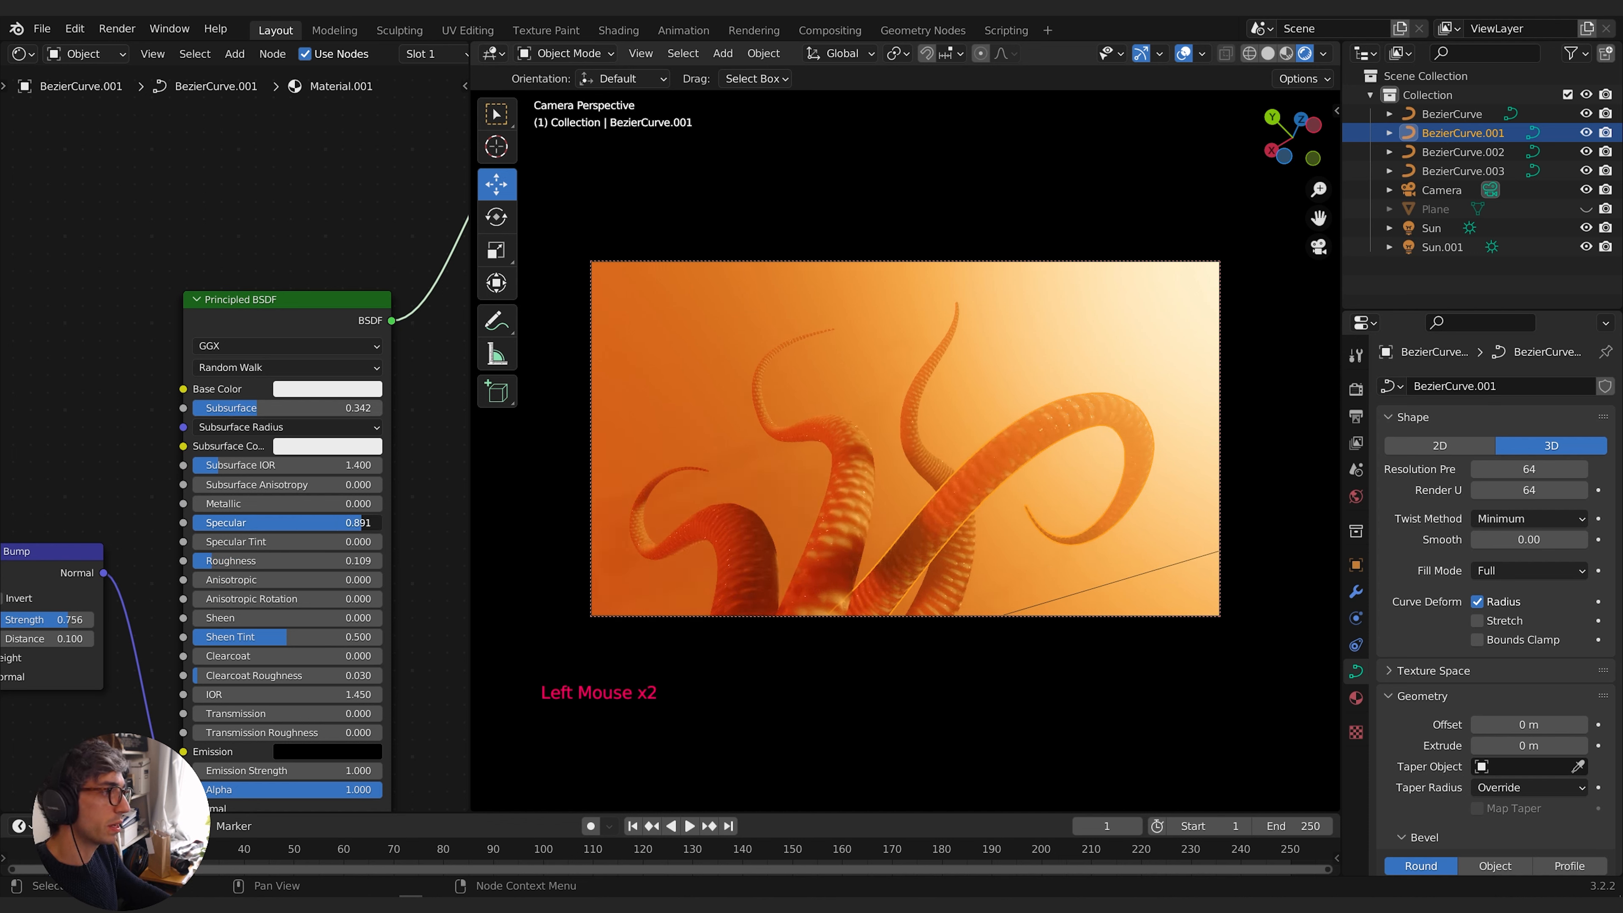
Set the Bump node's strength to 0.456 in the tentacle material
{"action": "middle_click_drag", "start_coordinate": [56, 644], "coordinate": [266, 520]}
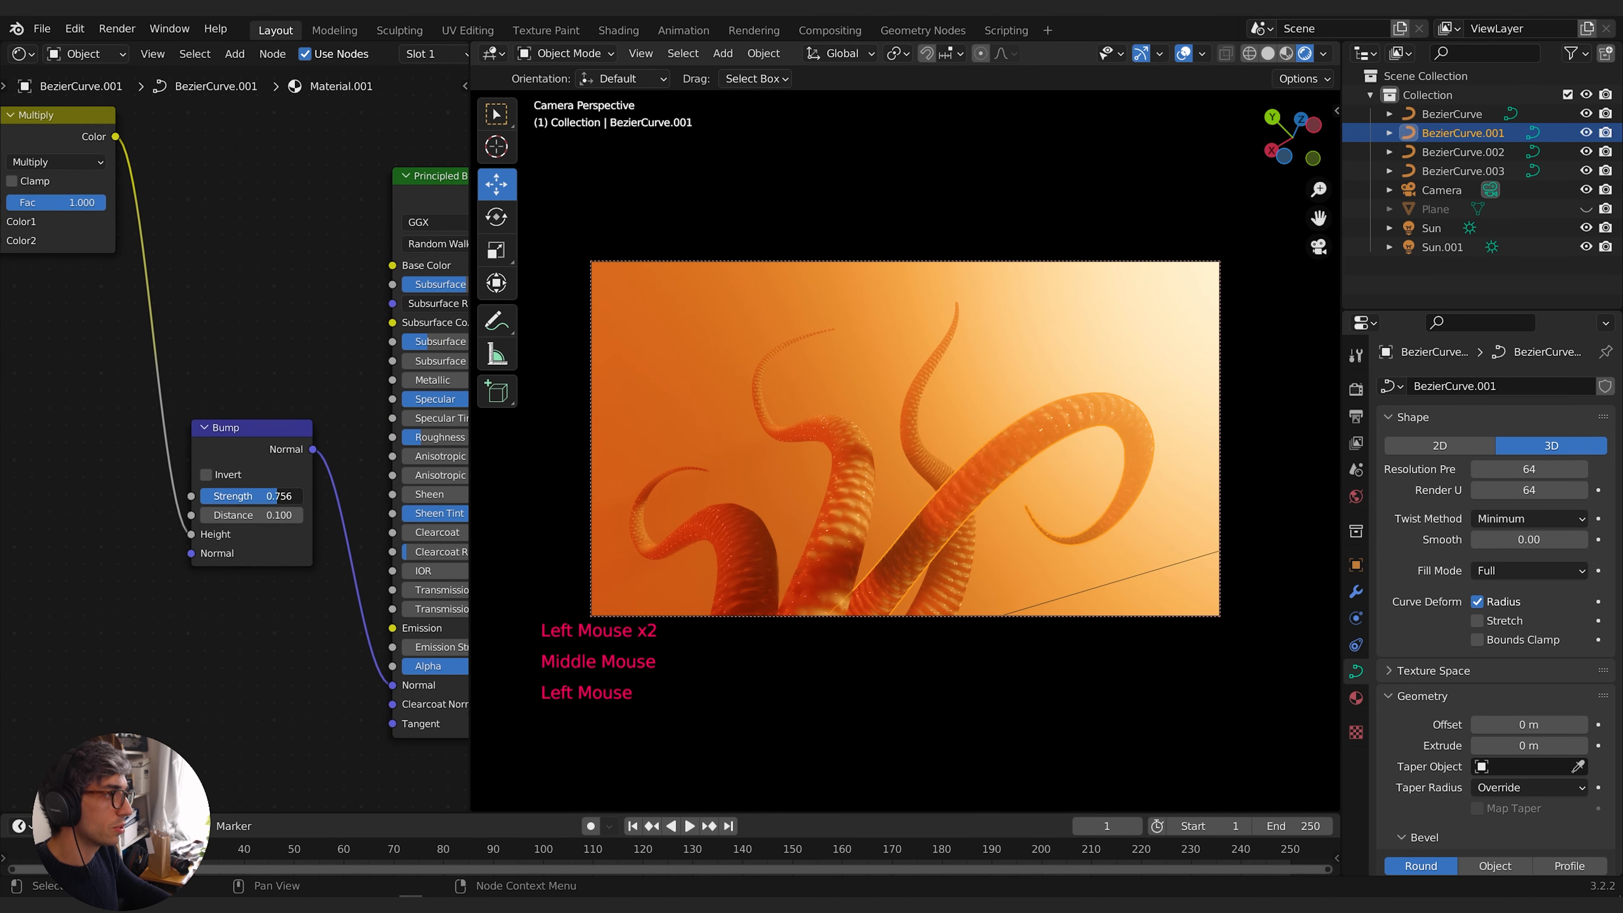
{"action": "left_click_drag", "start_coordinate": [278, 496], "coordinate": [250, 496]}
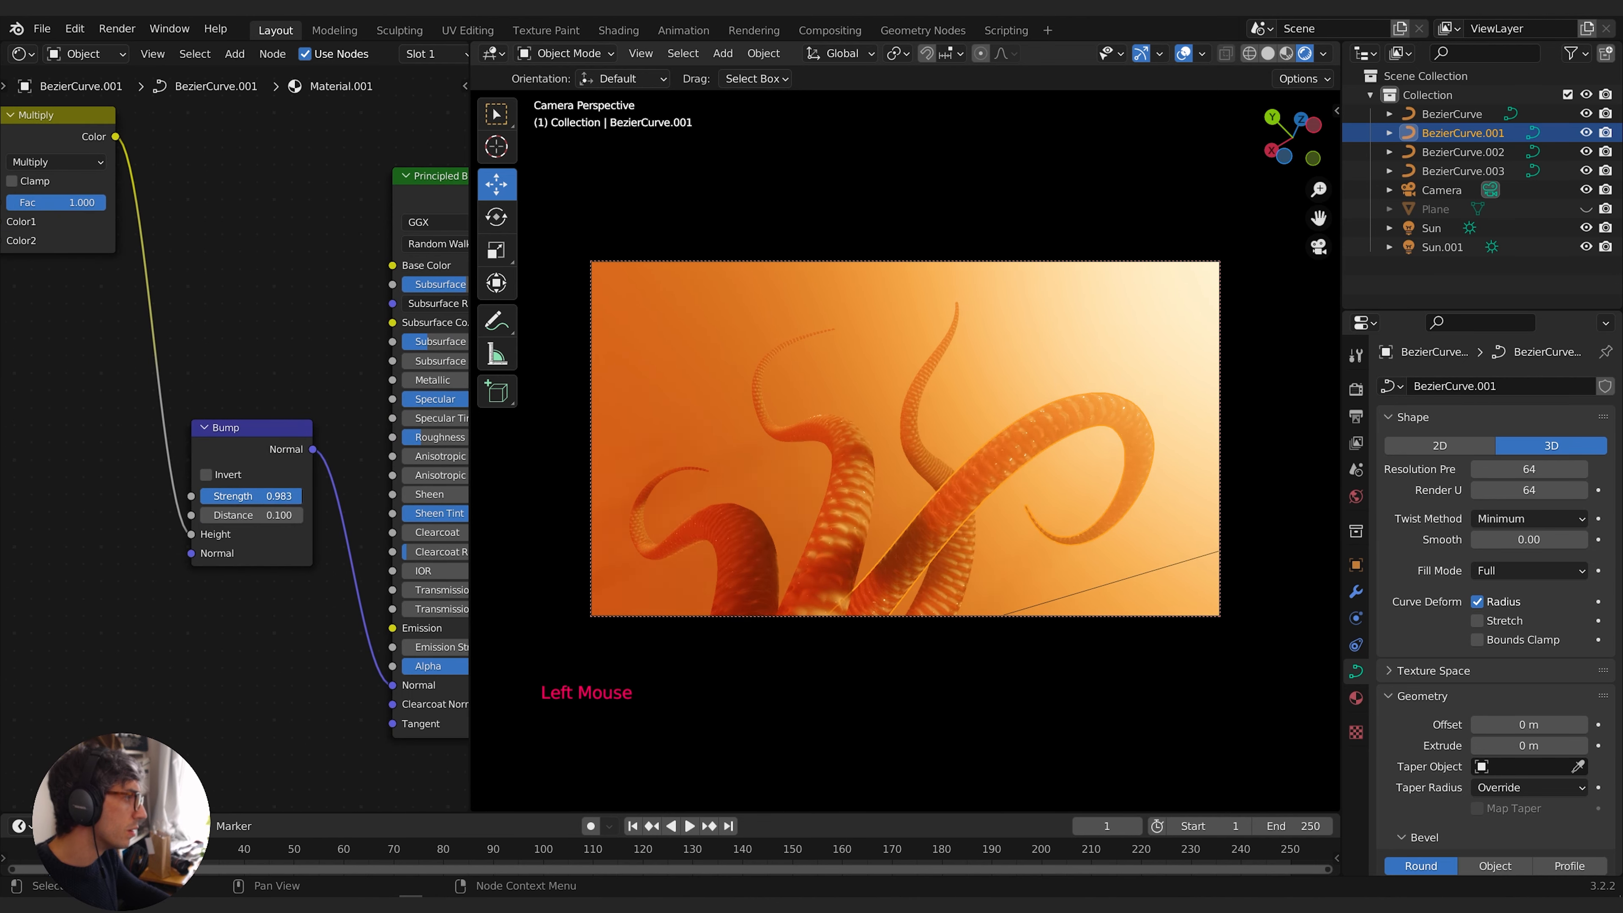
{"action": "left_click_drag", "start_coordinate": [303, 496], "coordinate": [247, 496]}
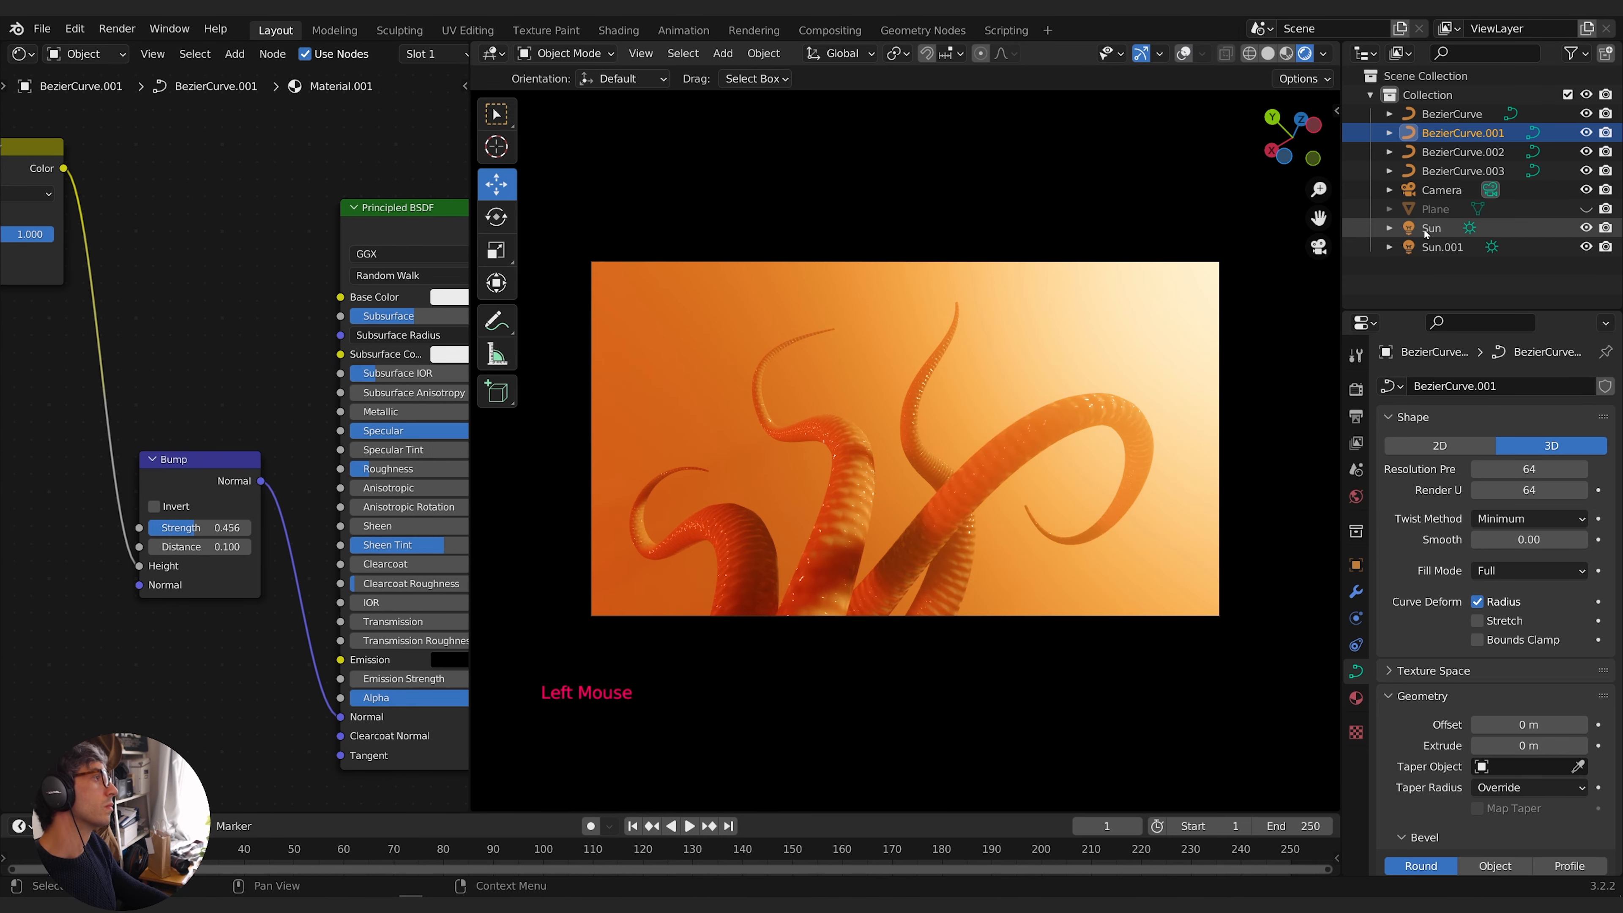
Add a point light and position it among the tentacles, shifting it along the global X axis
{"action": "key", "text": "shift+a"}
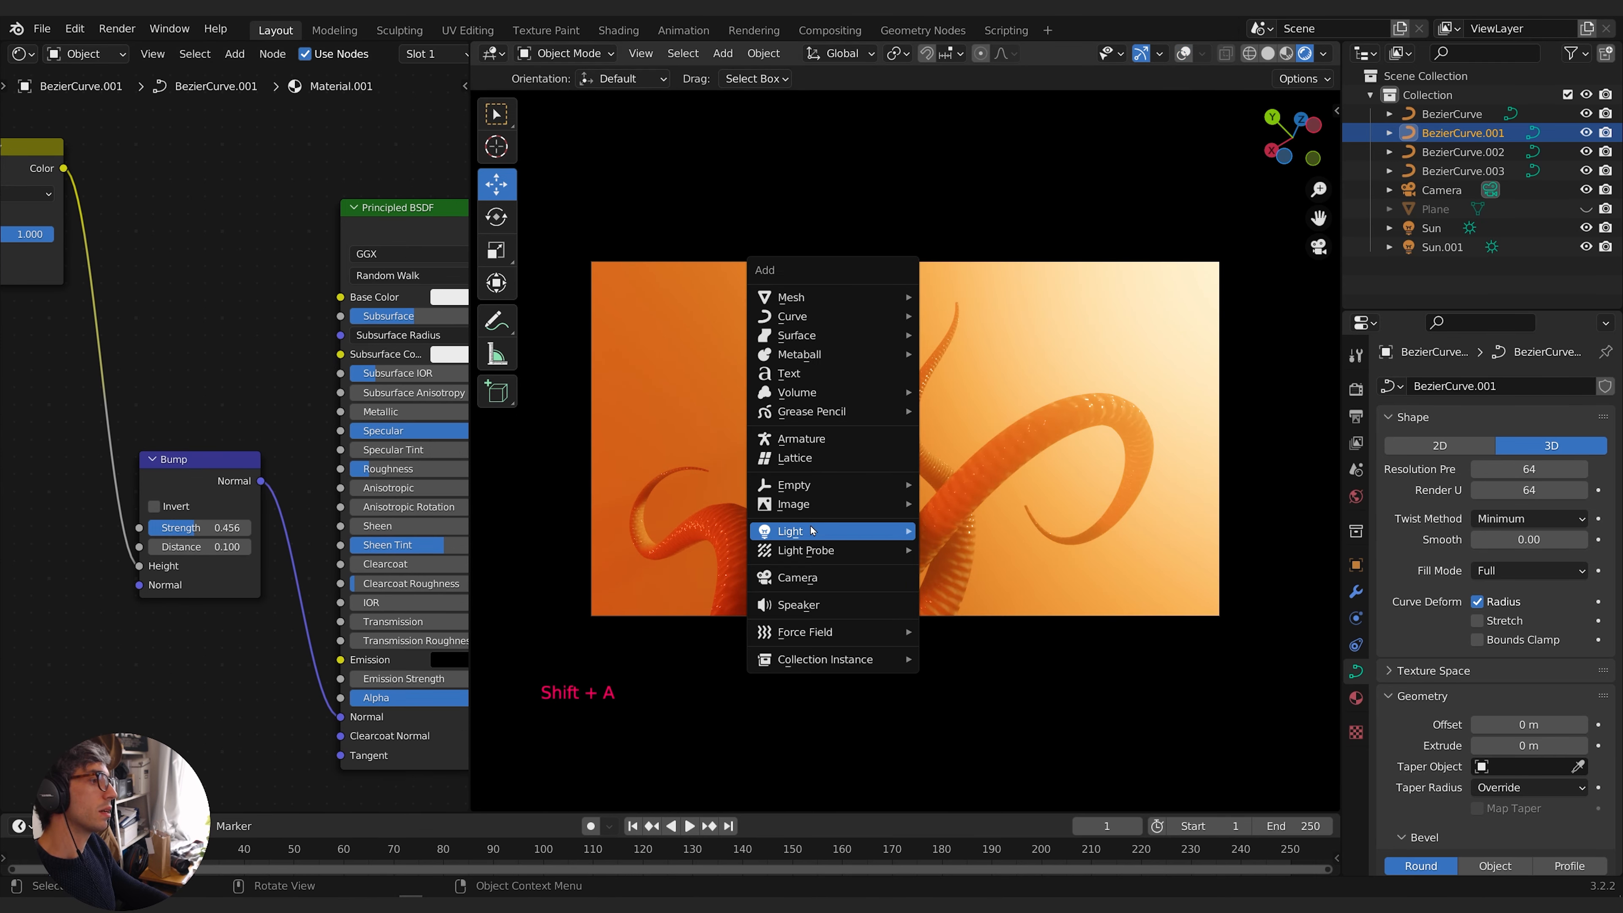
{"action": "mouse_move", "coordinate": [888, 530]}
{"action": "left_click", "coordinate": [953, 529]}
{"action": "key", "text": "g"}
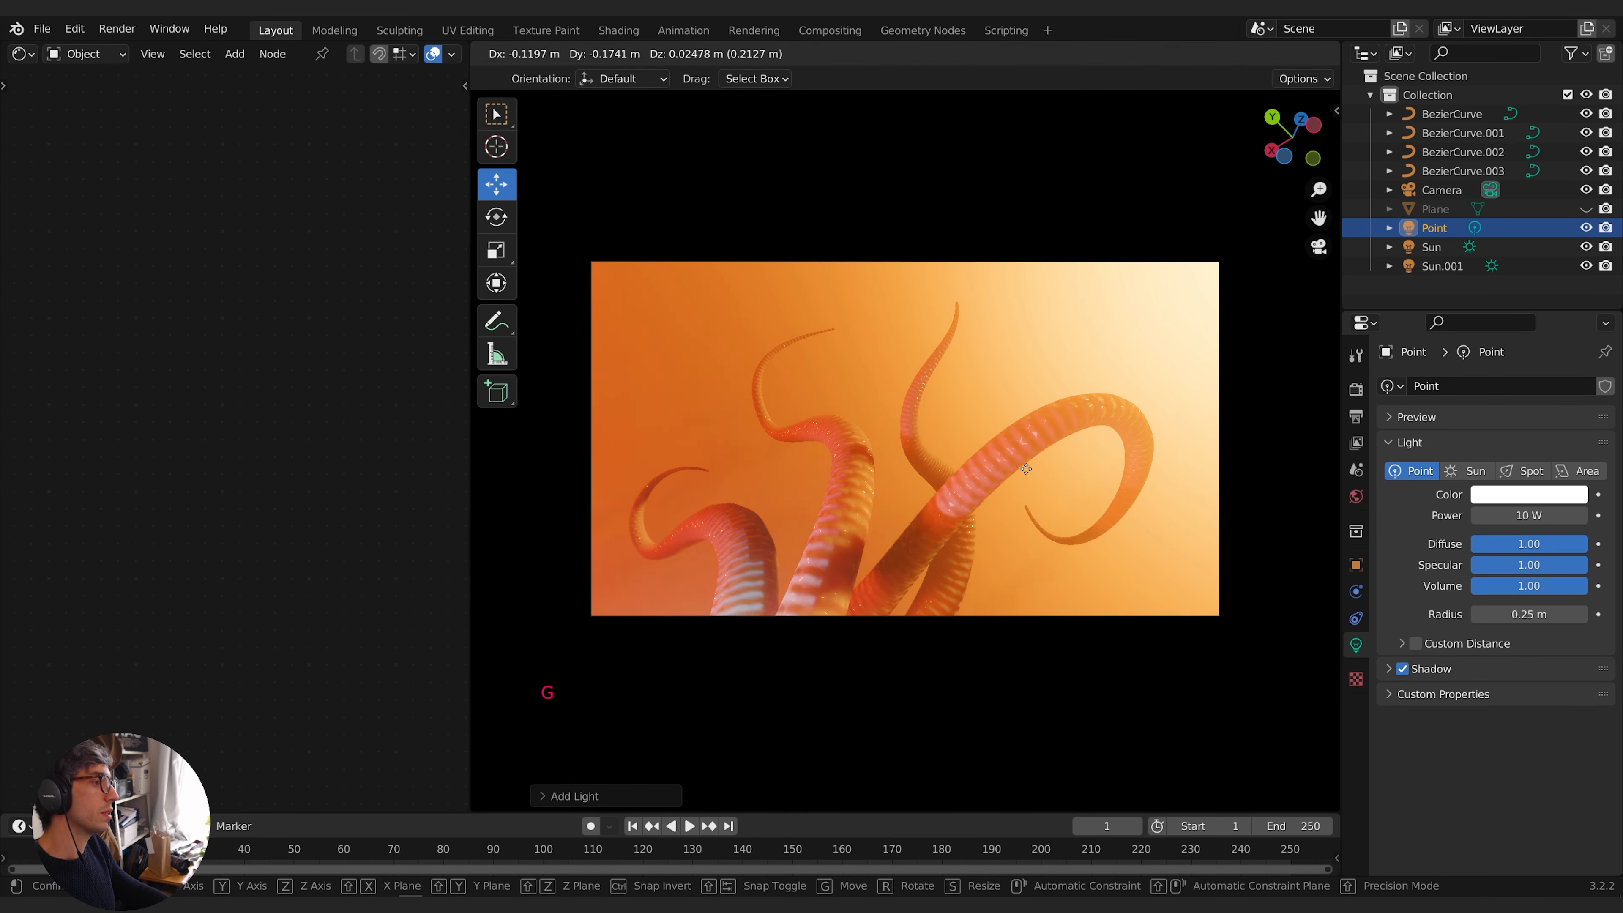
{"action": "left_click", "coordinate": [1061, 446]}
{"action": "key", "text": "g"}
{"action": "key", "text": "g"}
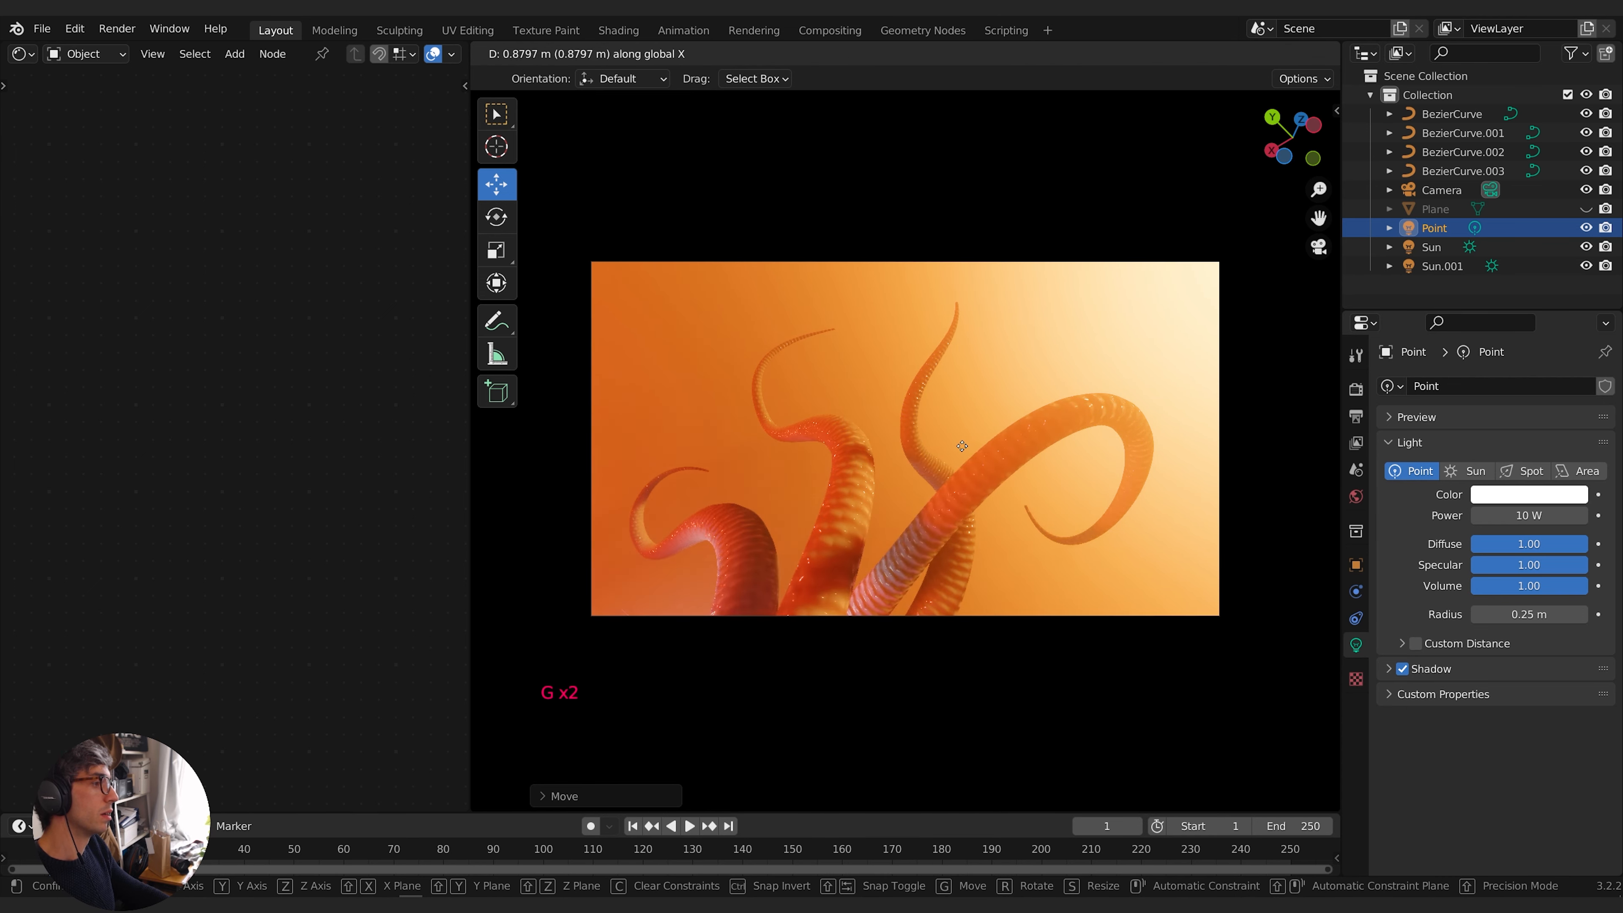
{"action": "left_click", "coordinate": [971, 474]}
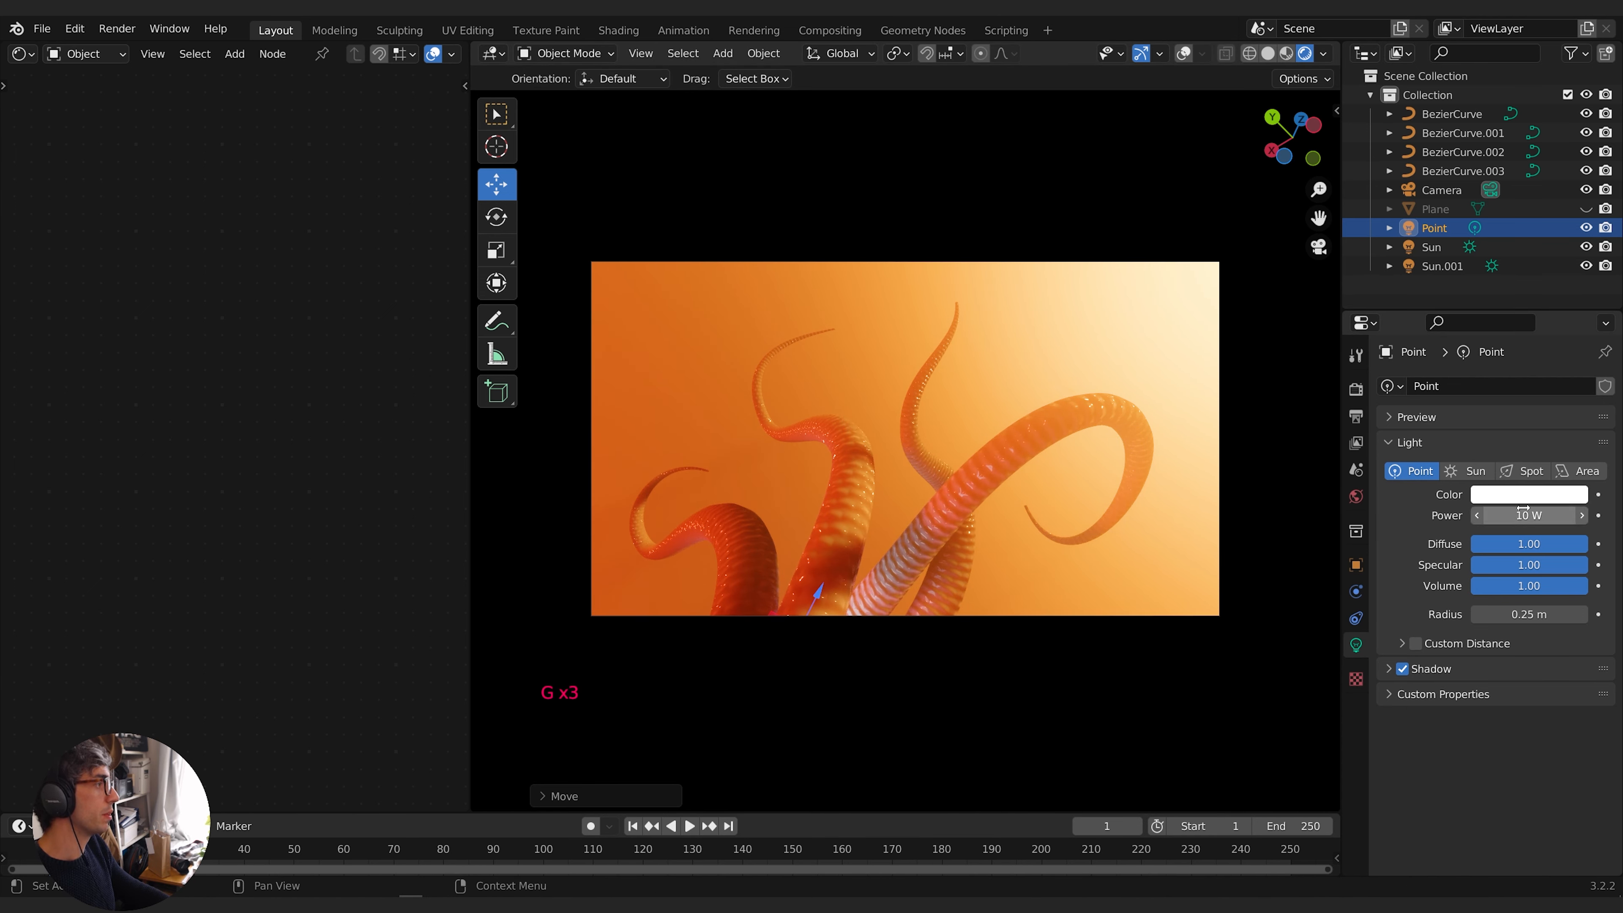
Raise the point light's power to 149.6 W and adjust its position along the global X axis
{"action": "left_click_drag", "start_coordinate": [1523, 510], "coordinate": [1584, 510]}
{"action": "key", "text": "g"}
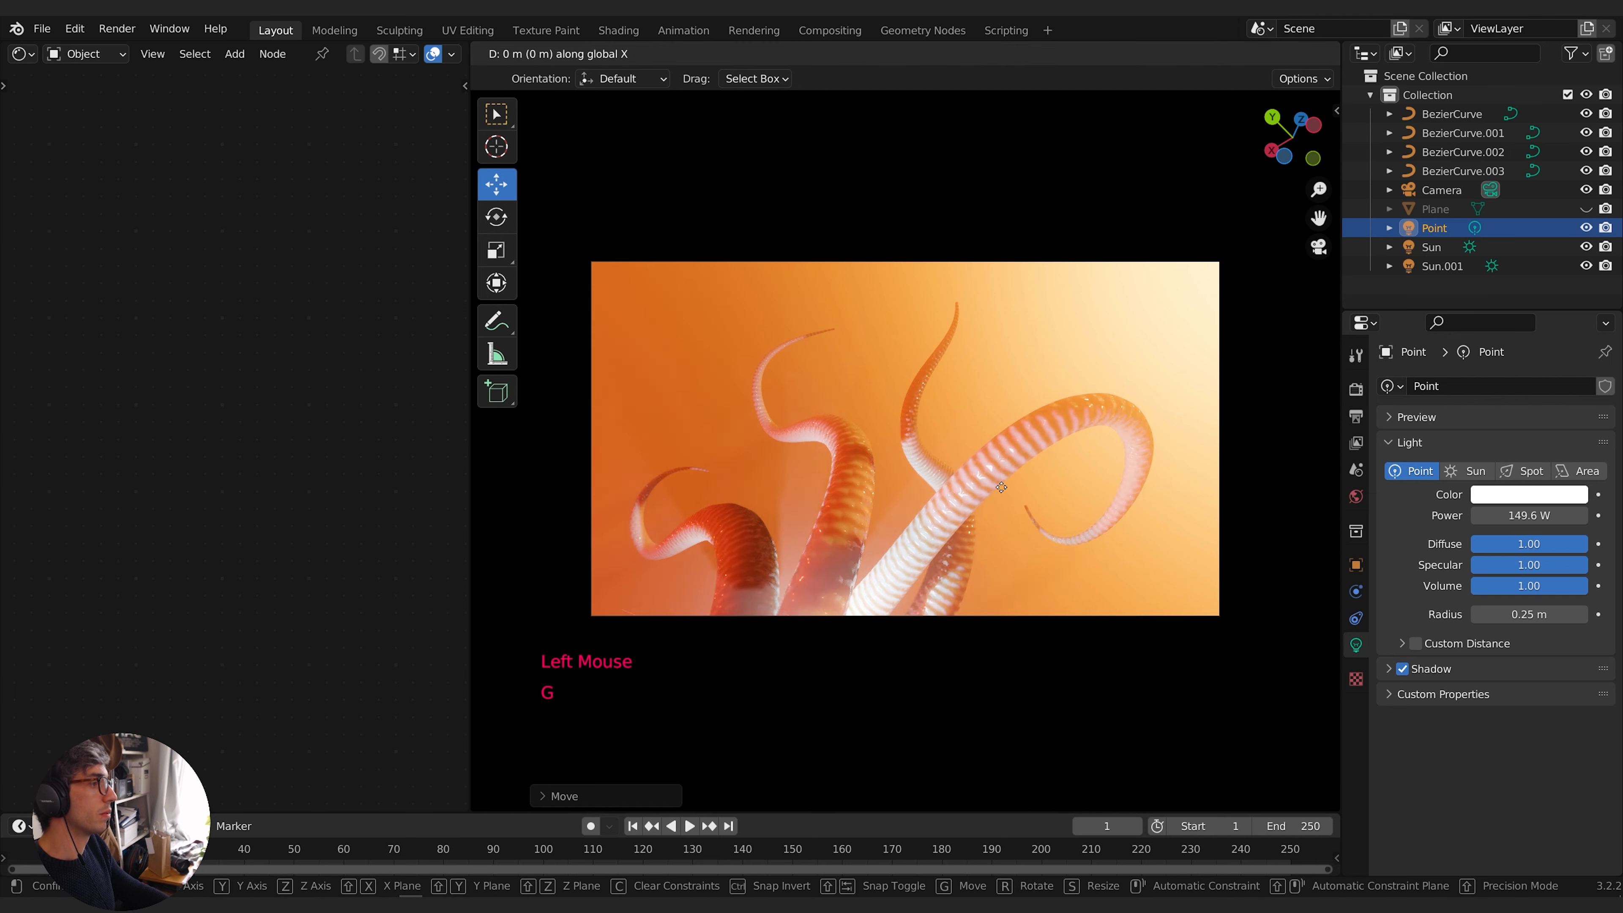
{"action": "left_click", "coordinate": [1008, 490]}
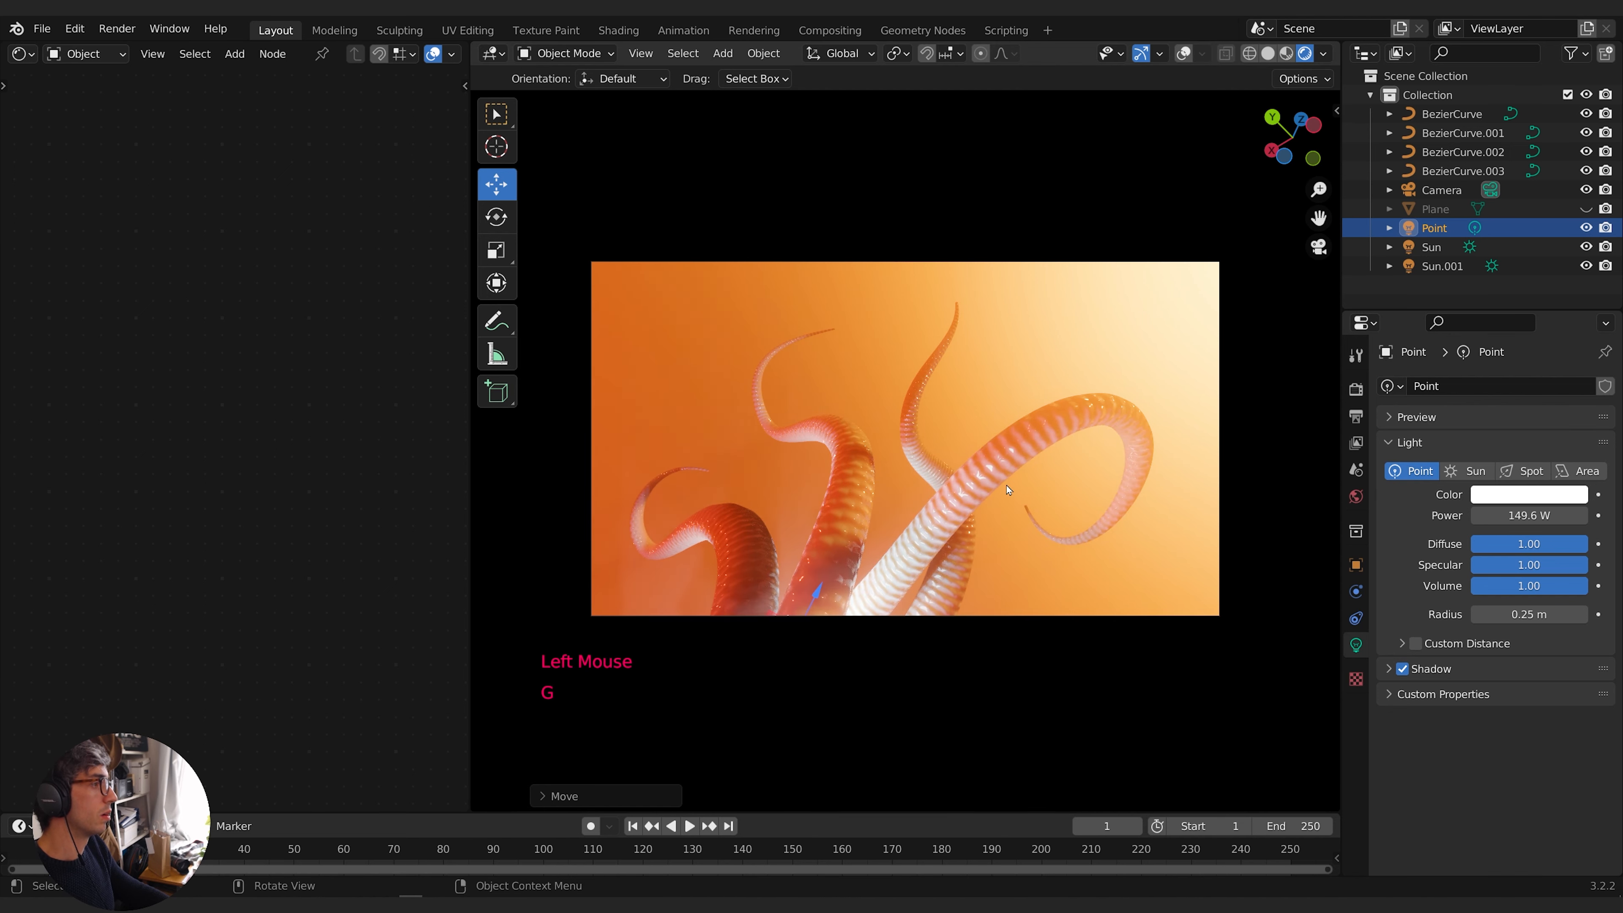
Color the point light a saturated red and set its power to 300 W
{"action": "left_click", "coordinate": [1528, 496]}
{"action": "left_click", "coordinate": [1484, 372]}
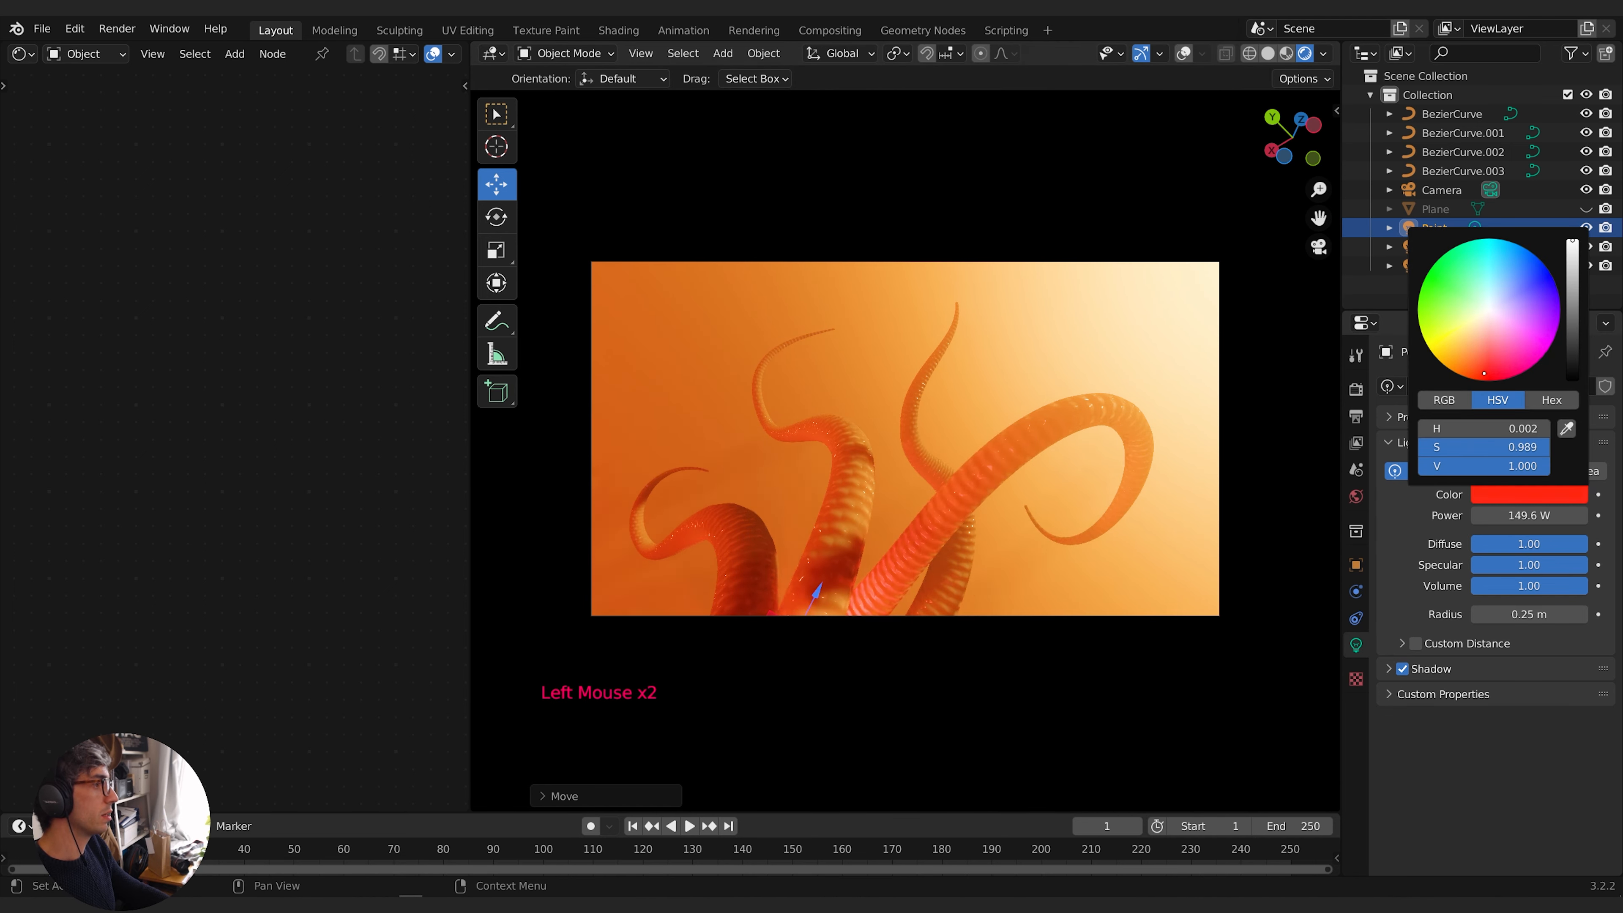
{"action": "left_click", "coordinate": [1534, 513]}
{"action": "type", "text": "30"}
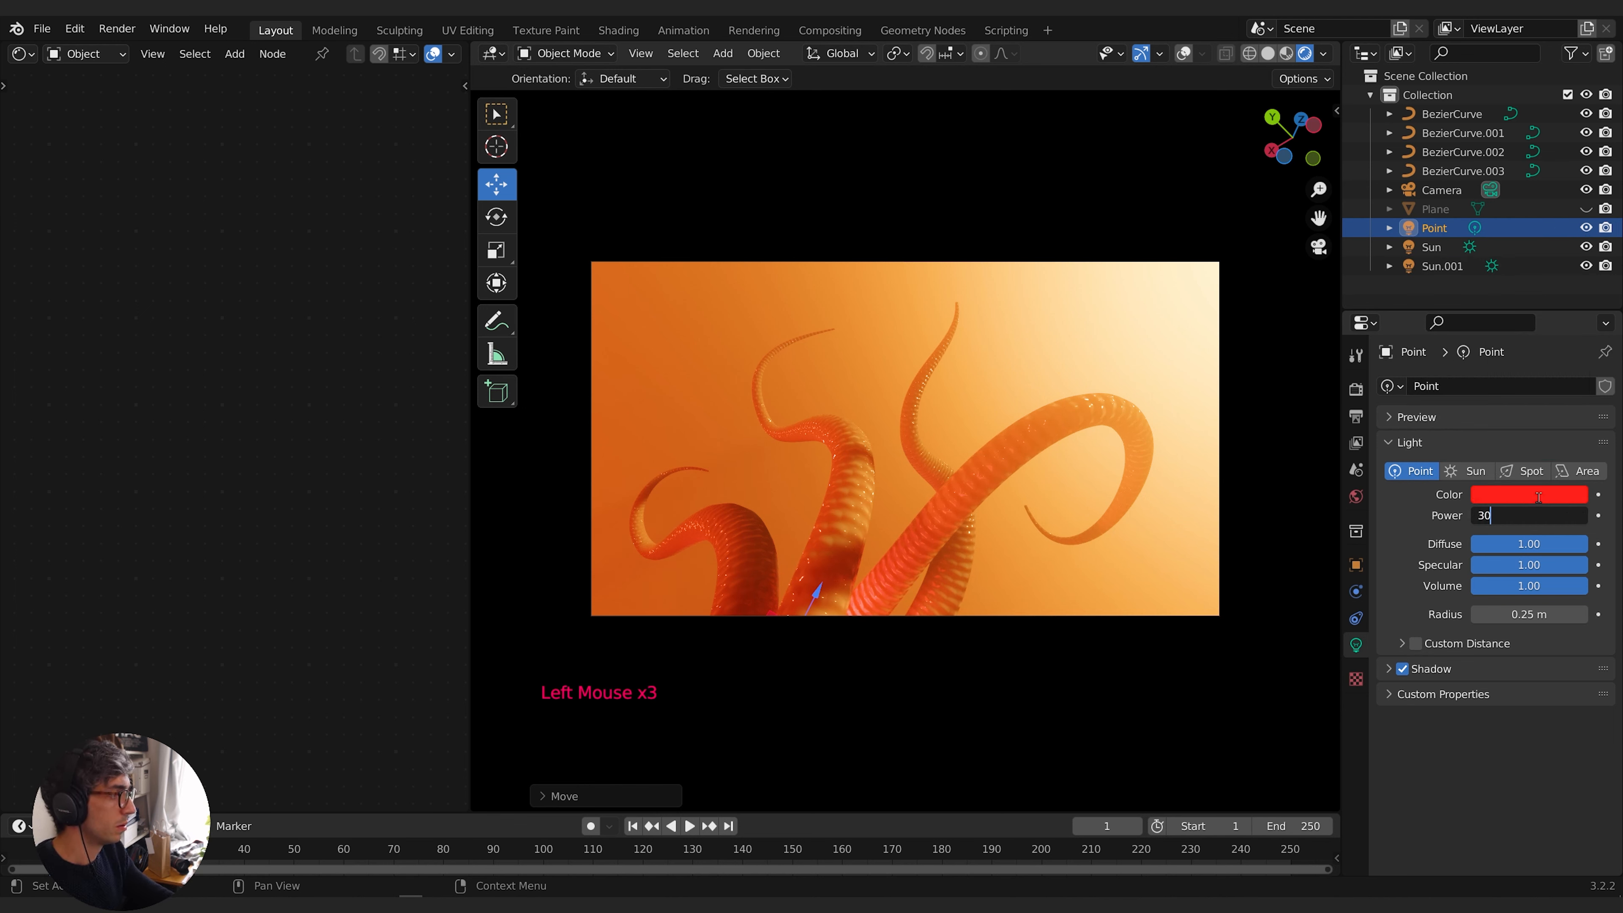
{"action": "type", "text": "0"}
{"action": "key", "text": "Return"}
Move the red point light so it illuminates the lower parts of the tentacles
{"action": "key", "text": "g"}
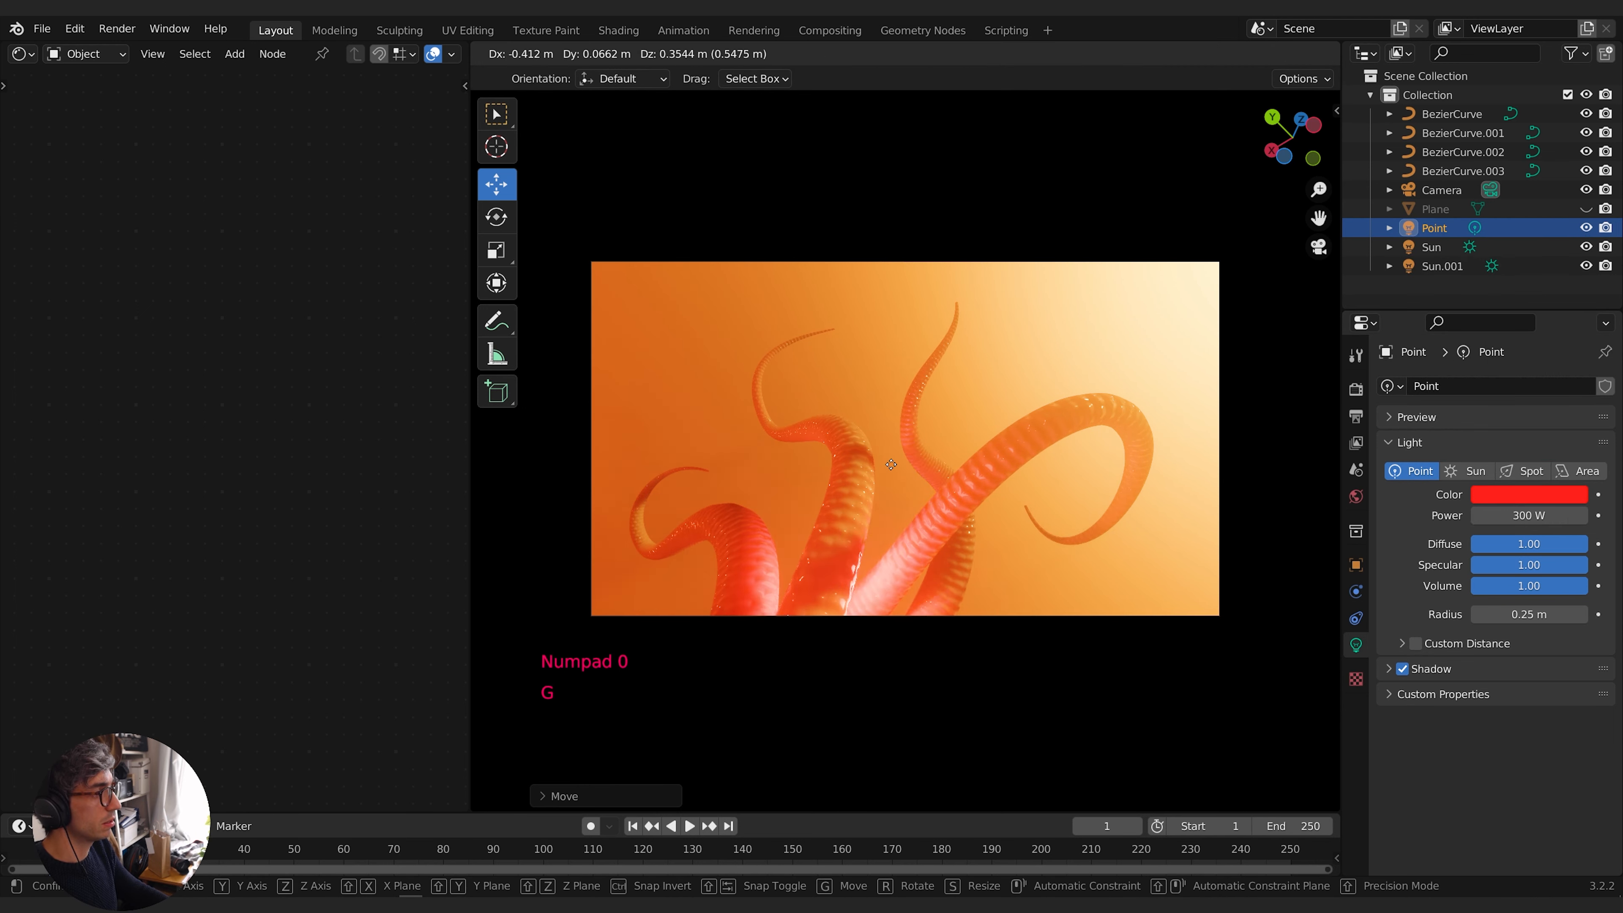
{"action": "key", "text": "g"}
{"action": "left_click", "coordinate": [989, 588]}
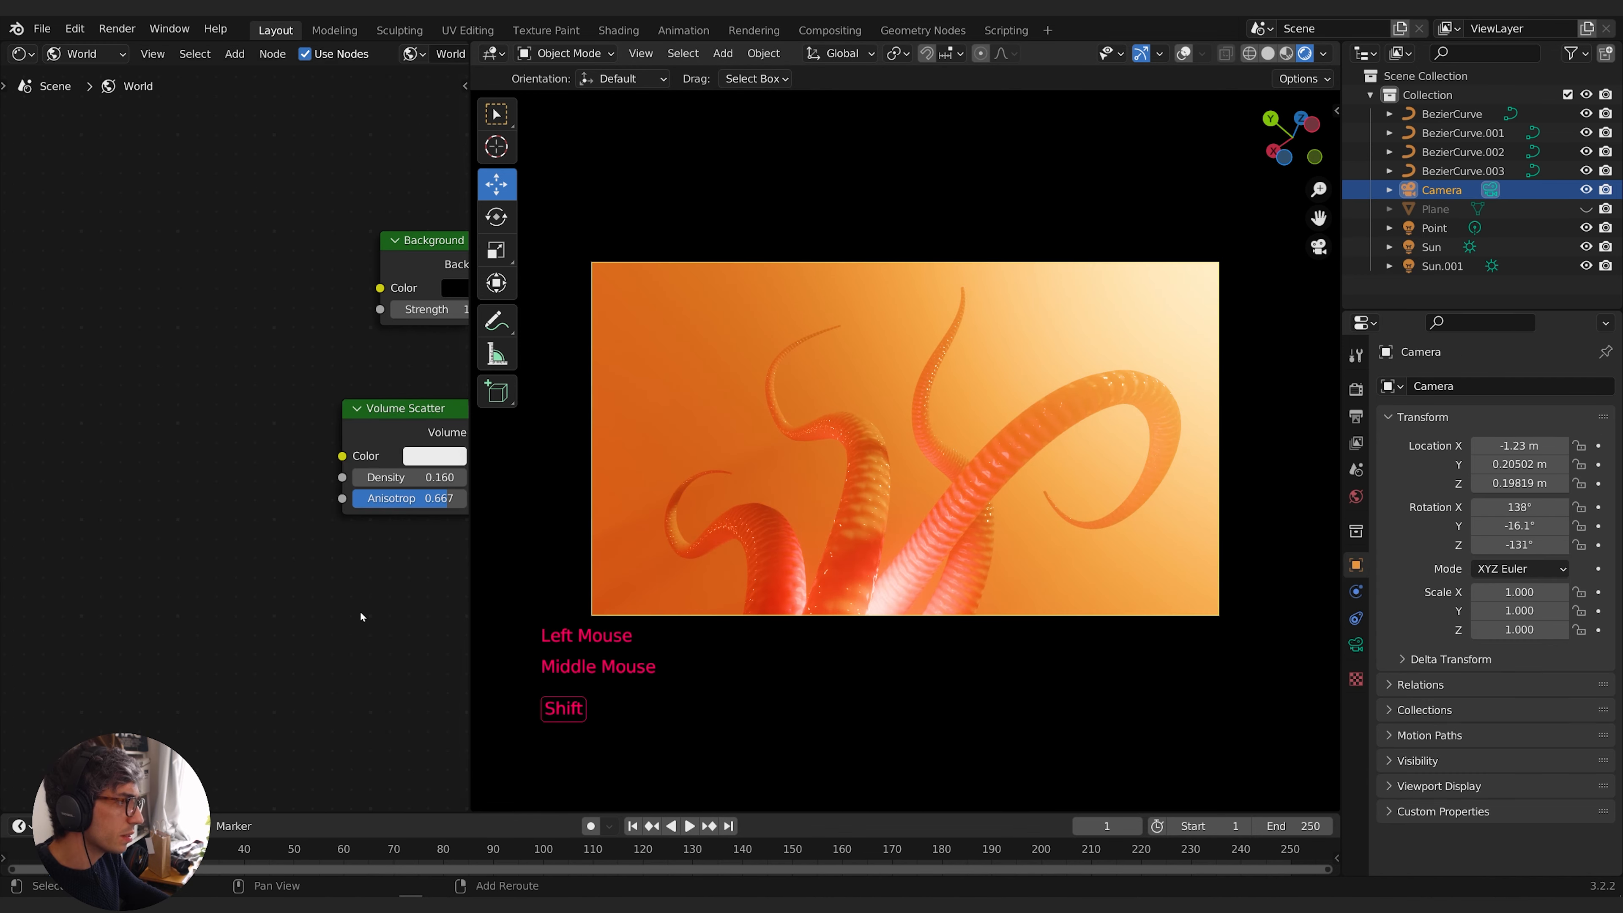
Add a Noise Texture node to the World node tree, placed before the Volume Scatter node
{"action": "key", "text": "shift+a"}
{"action": "type", "text": "noi"}
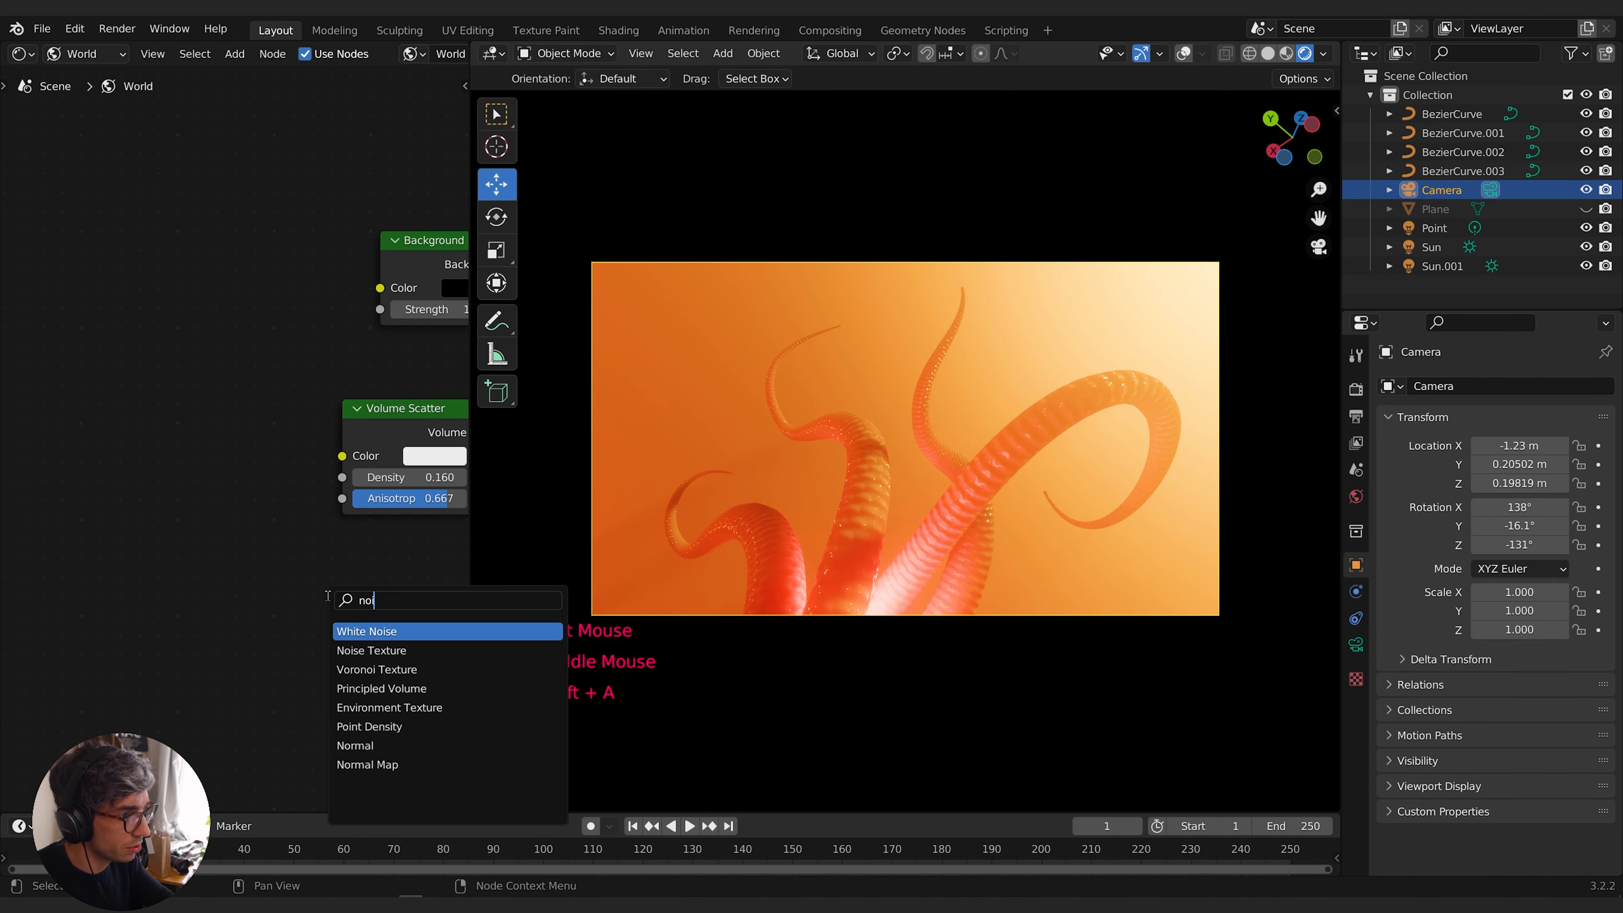
{"action": "left_click", "coordinate": [372, 650]}
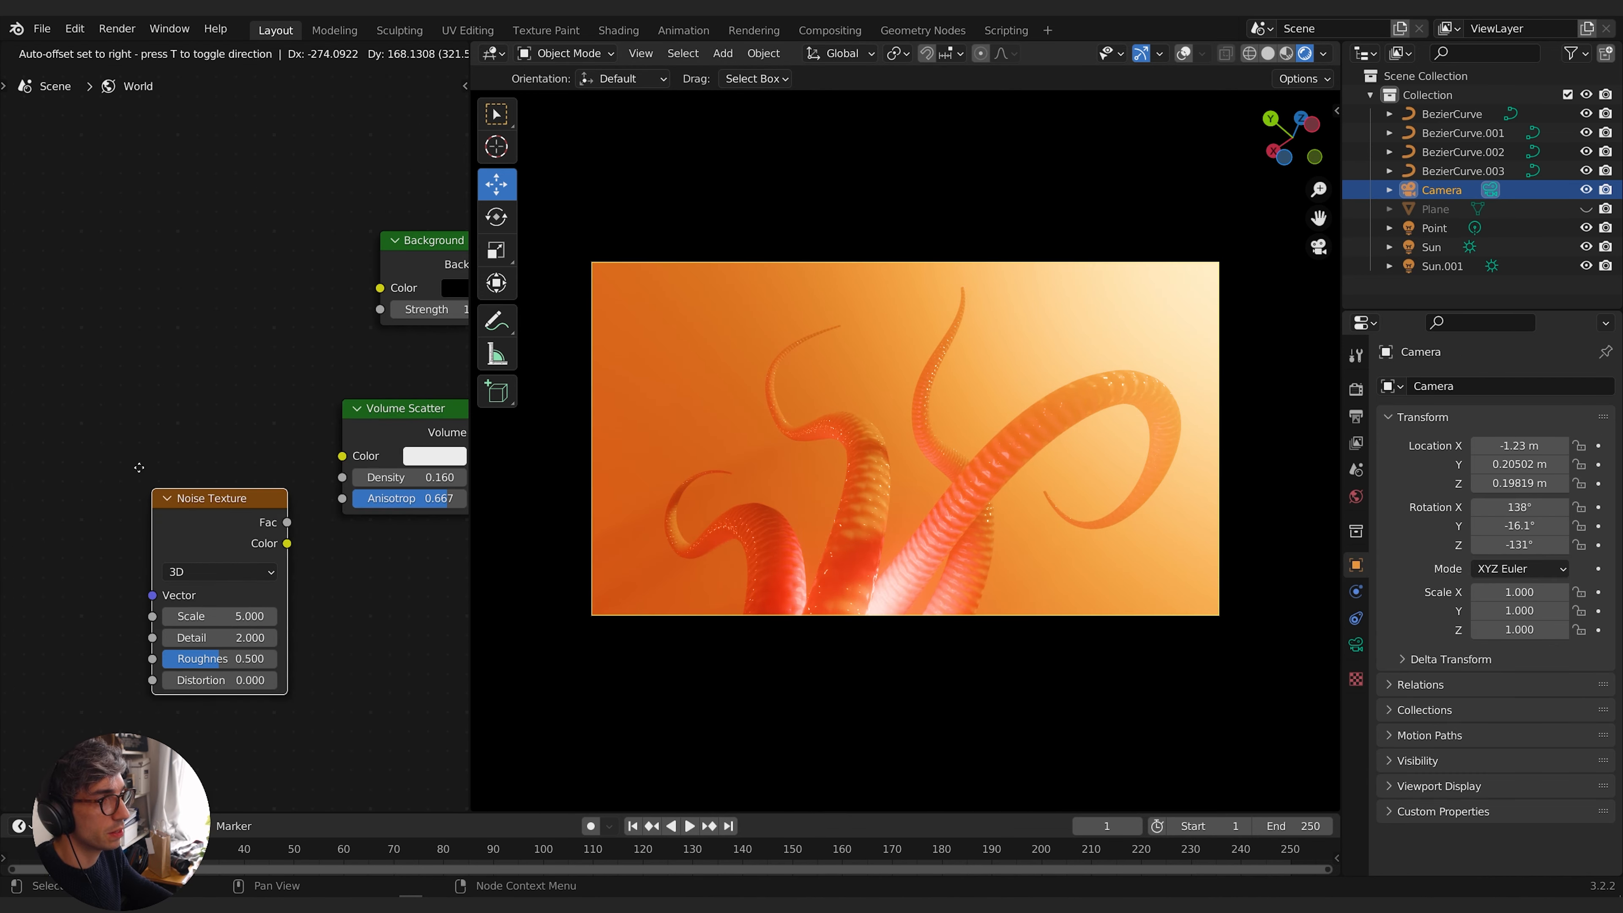
{"action": "left_click", "coordinate": [119, 460]}
Add a ColorRamp node between the Noise Texture and Volume Scatter nodes
{"action": "key", "text": "shift+a"}
{"action": "type", "text": "colorr"}
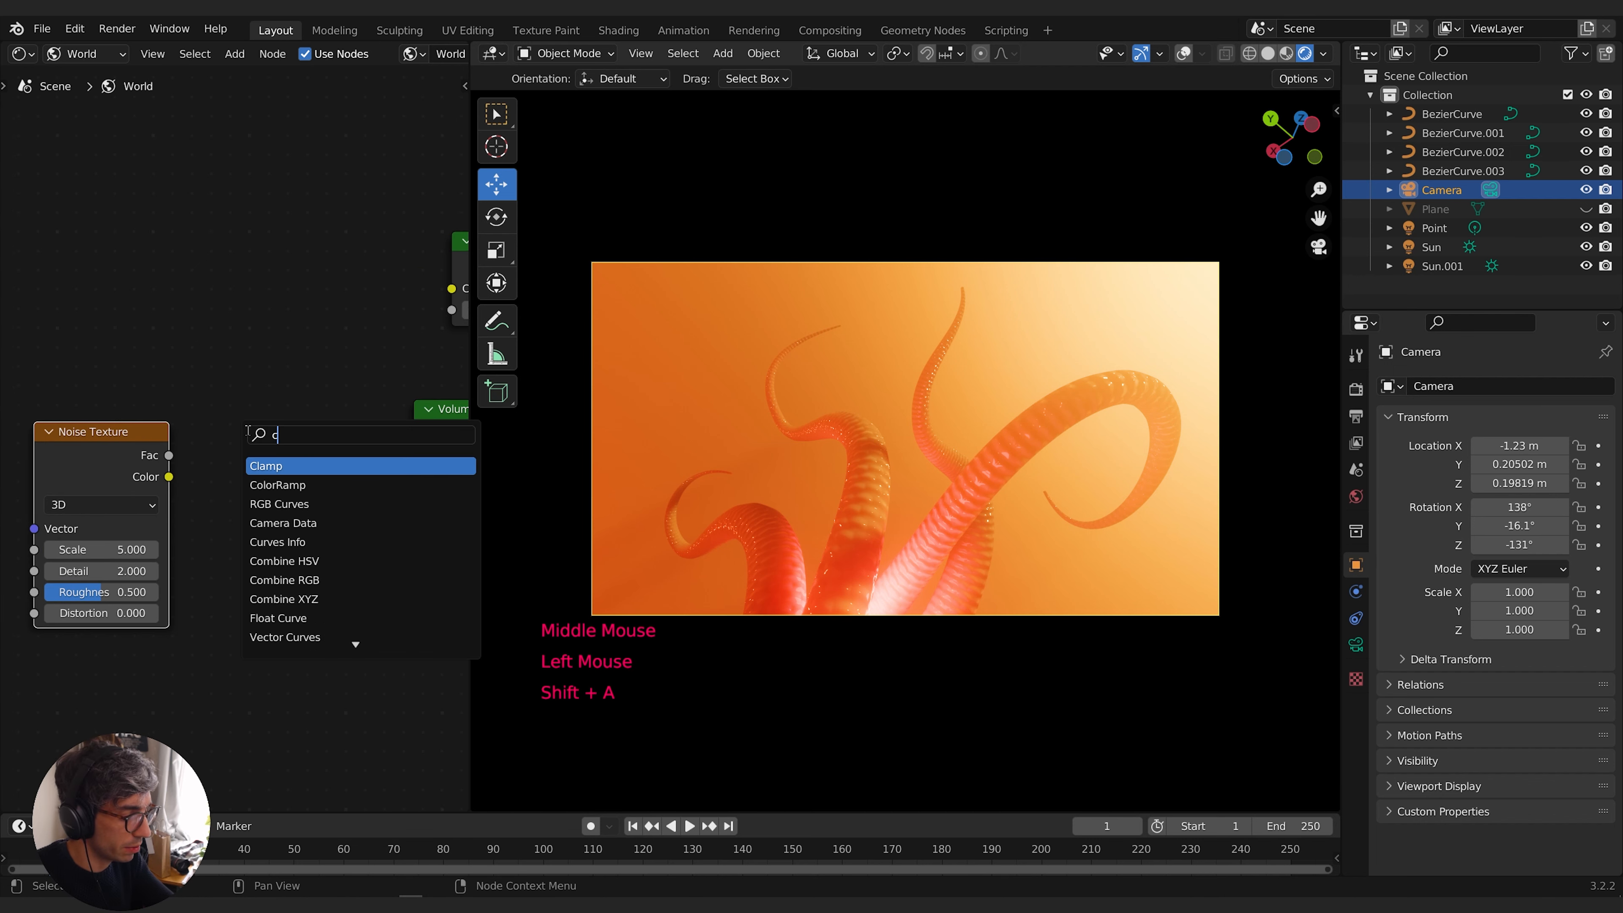
{"action": "key", "text": "Return"}
{"action": "left_click", "coordinate": [166, 423]}
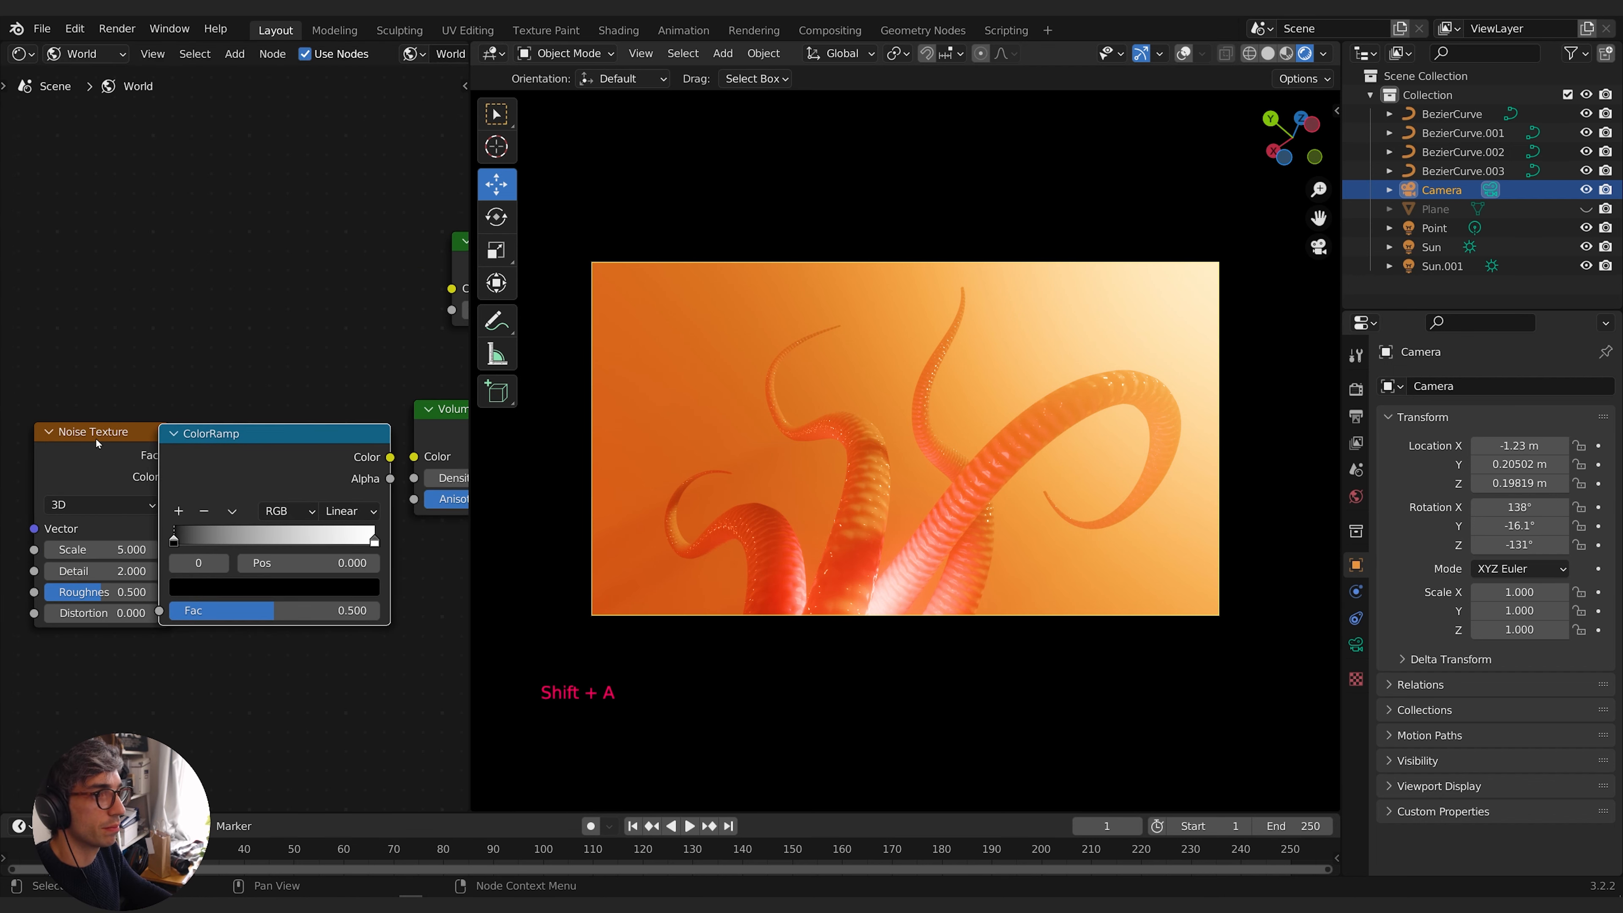
Connect the Noise Texture's Fac to the ColorRamp's Fac and the ramp's Color to the Volume Scatter's Density
{"action": "left_click_drag", "start_coordinate": [146, 576], "coordinate": [169, 616]}
{"action": "middle_click_drag", "start_coordinate": [168, 615], "coordinate": [15, 659]}
{"action": "left_click", "coordinate": [132, 500]}
{"action": "middle_click_drag", "start_coordinate": [309, 508], "coordinate": [397, 484]}
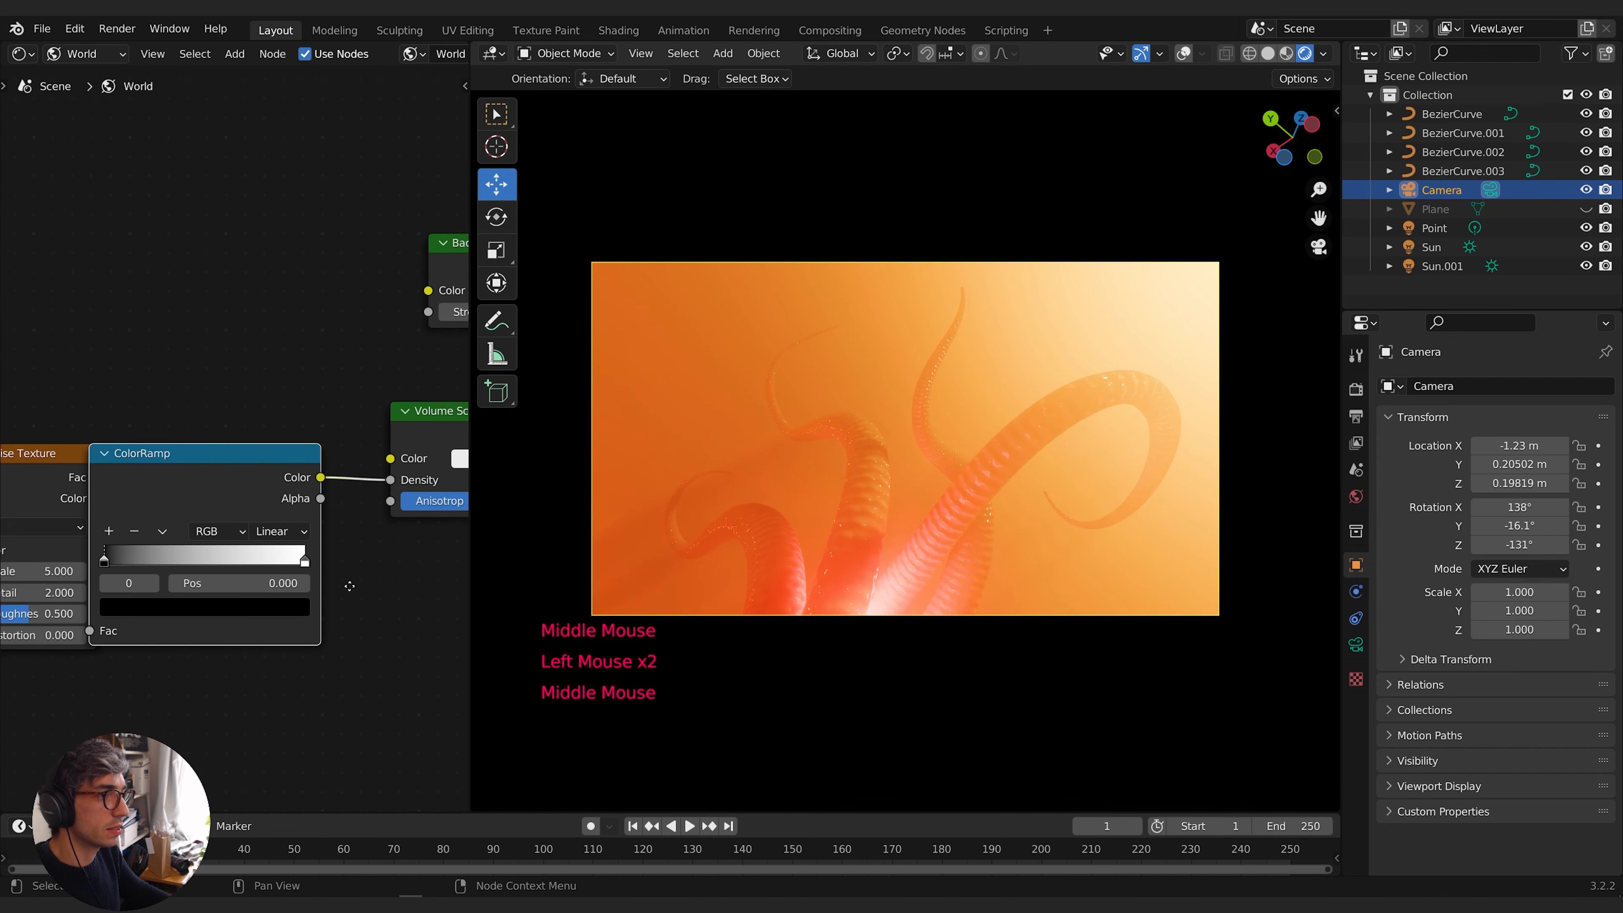
Darken the ColorRamp's white stop to a medium gray to reduce the fog density
{"action": "left_click", "coordinate": [309, 561]}
{"action": "left_click", "coordinate": [285, 605]}
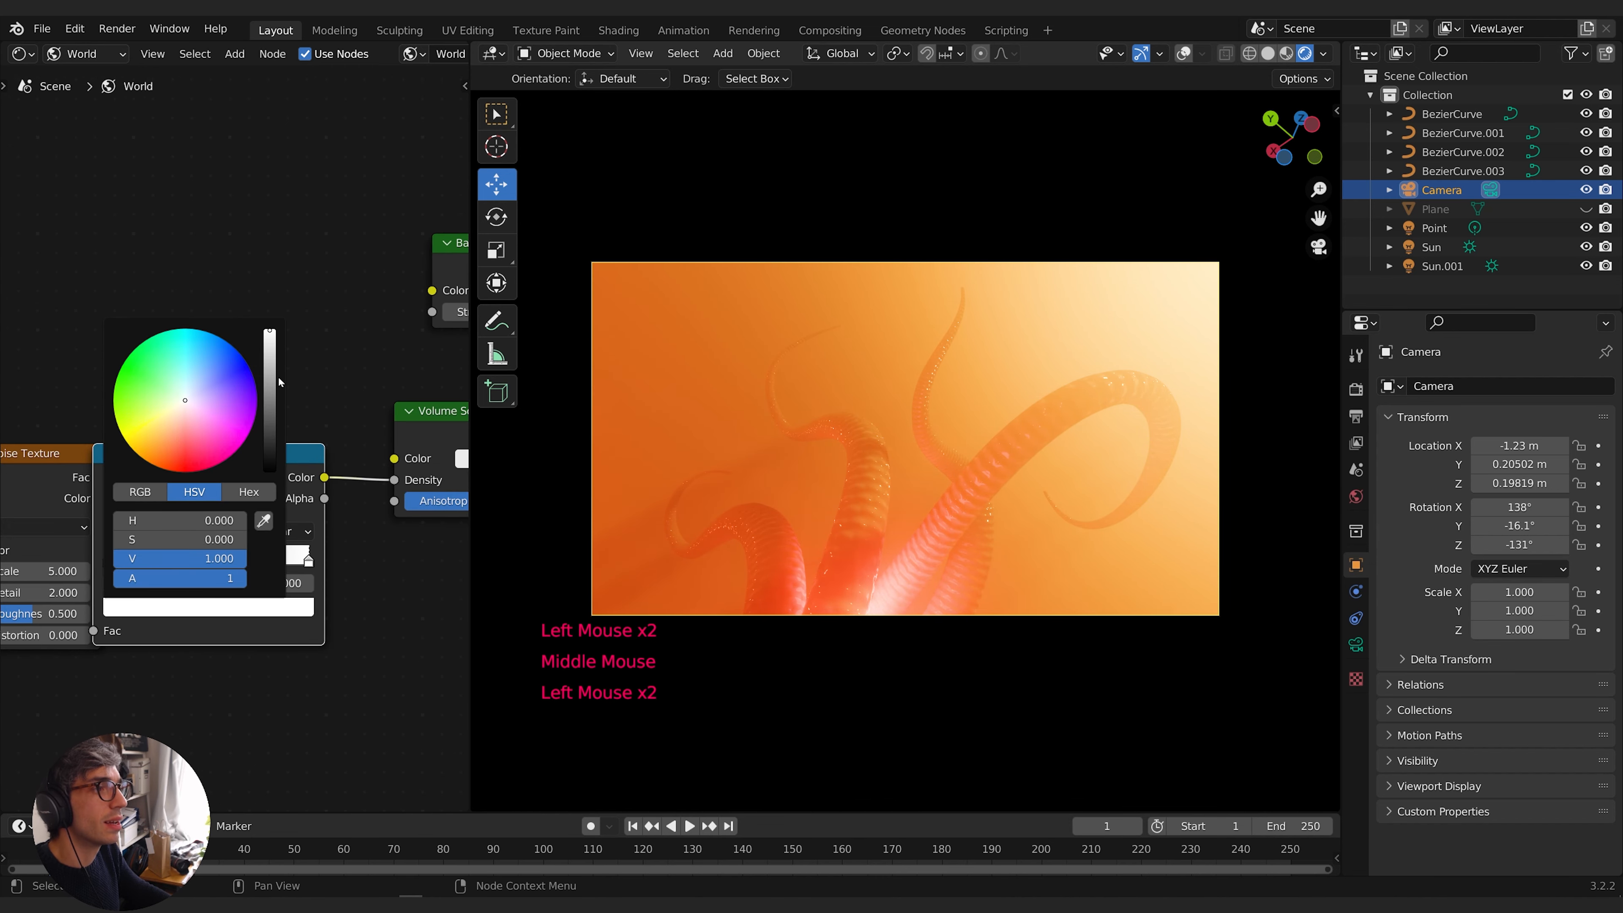
{"action": "left_click_drag", "start_coordinate": [271, 360], "coordinate": [271, 394]}
{"action": "left_click", "coordinate": [126, 698]}
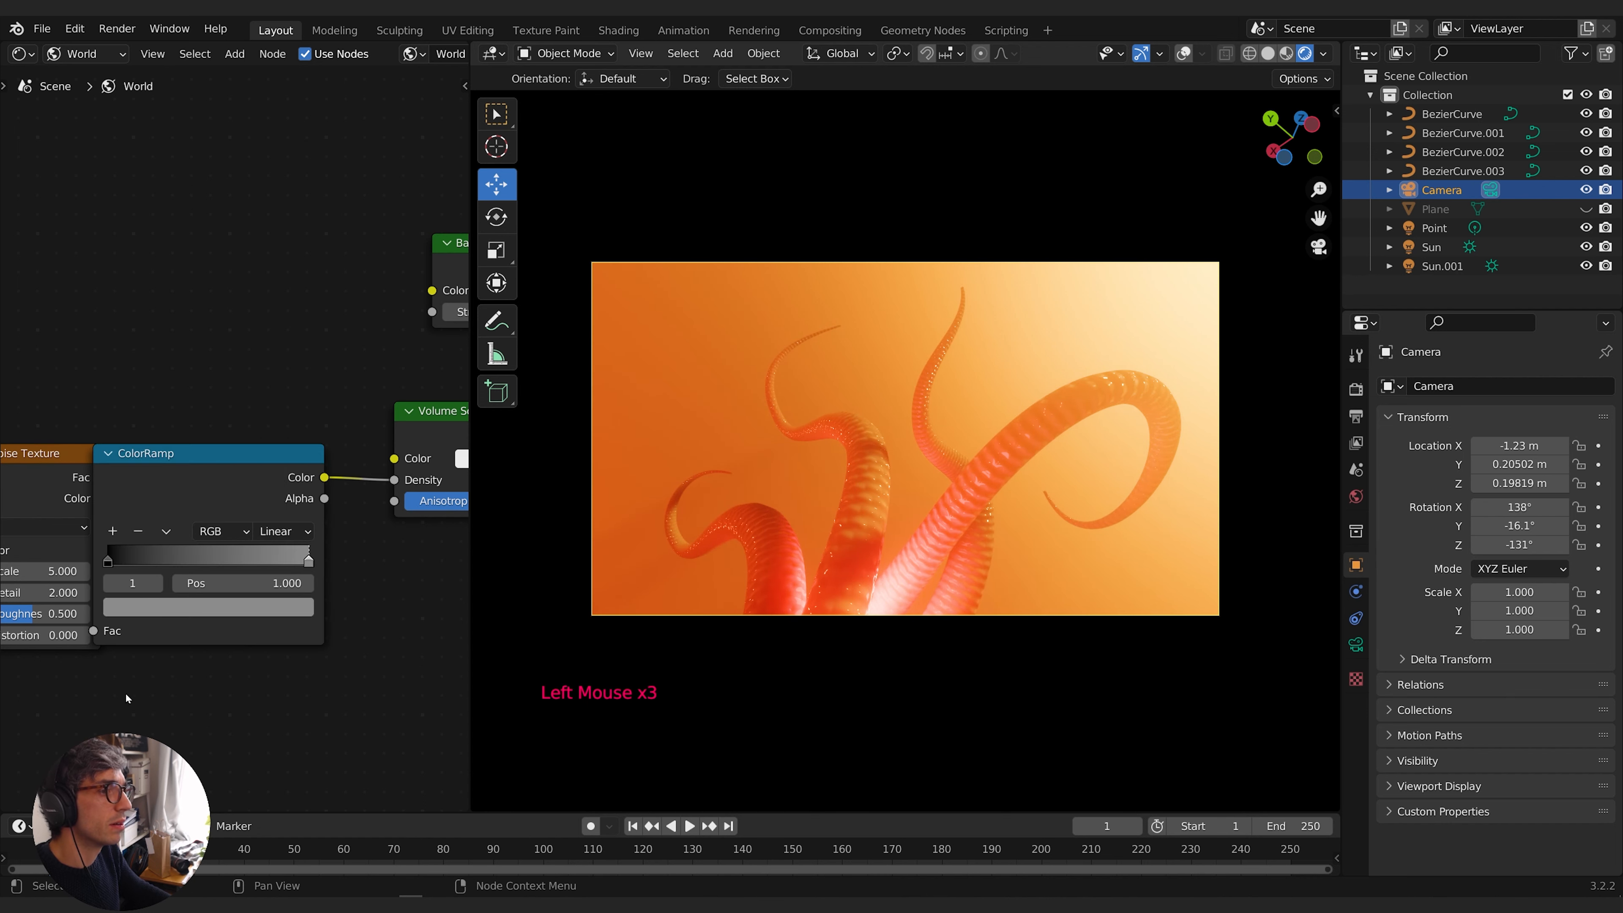
Space the Noise Texture node away from the ColorRamp and set its scale to 1
{"action": "middle_click_drag", "start_coordinate": [125, 694], "coordinate": [287, 664]}
{"action": "left_click_drag", "start_coordinate": [192, 541], "coordinate": [84, 523]}
{"action": "left_click", "coordinate": [96, 542]}
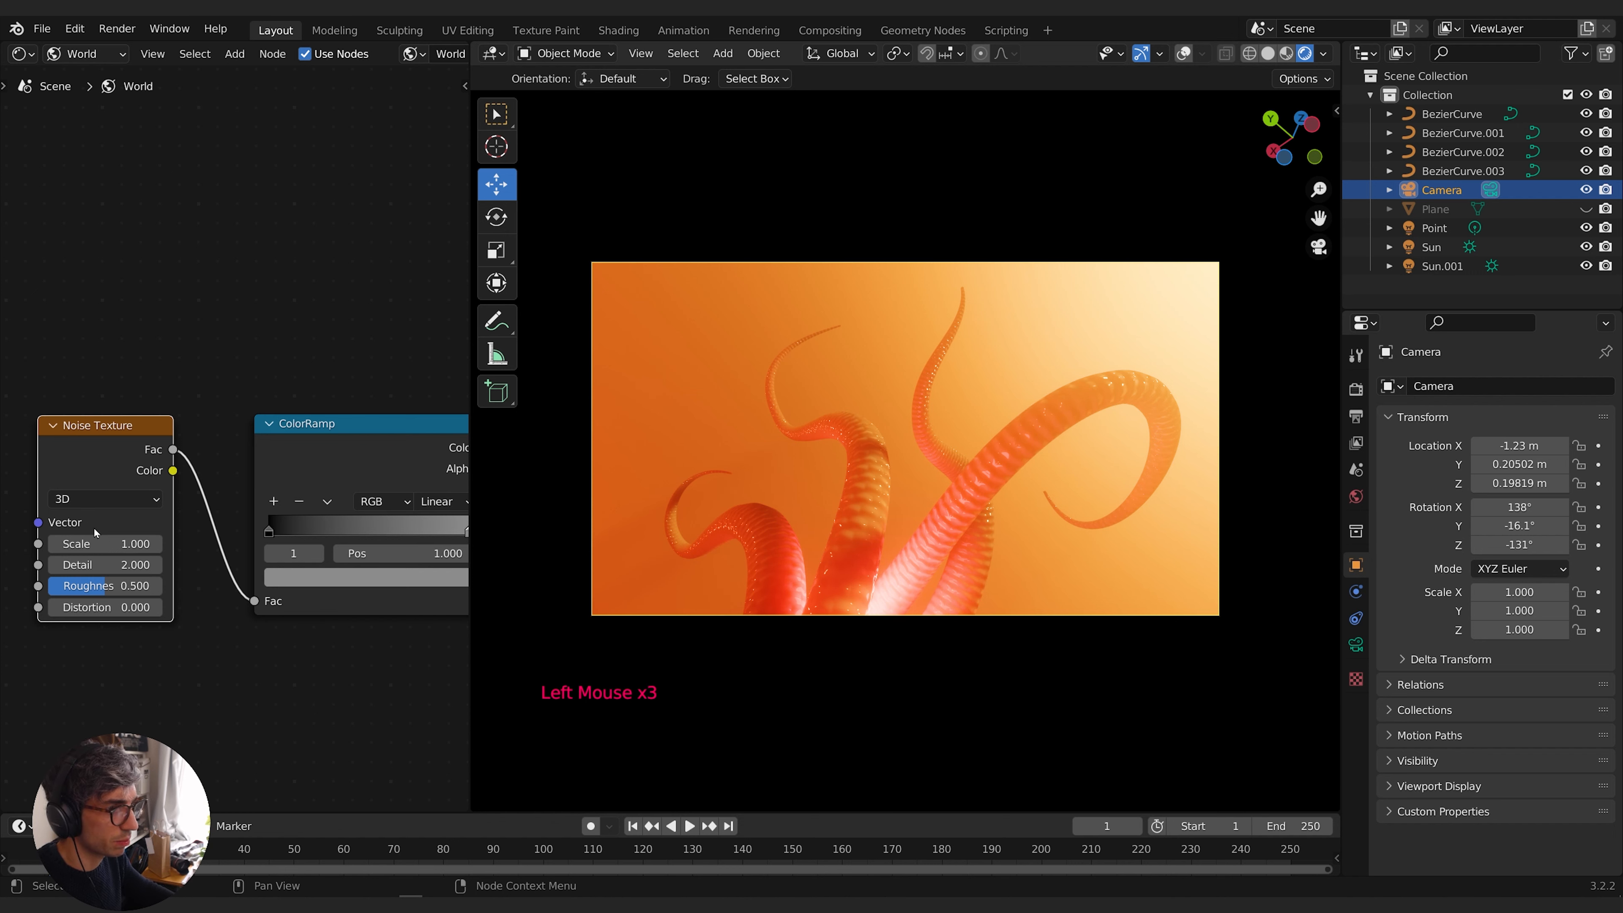
Slide the ColorRamp's black and gray stops close together near the middle of the ramp for a sharp fog transition
{"action": "middle_click_drag", "start_coordinate": [269, 528], "coordinate": [157, 553]}
{"action": "left_click_drag", "start_coordinate": [160, 554], "coordinate": [242, 561]}
{"action": "left_click", "coordinate": [357, 556]}
{"action": "middle_click_drag", "start_coordinate": [241, 560], "coordinate": [393, 535]}
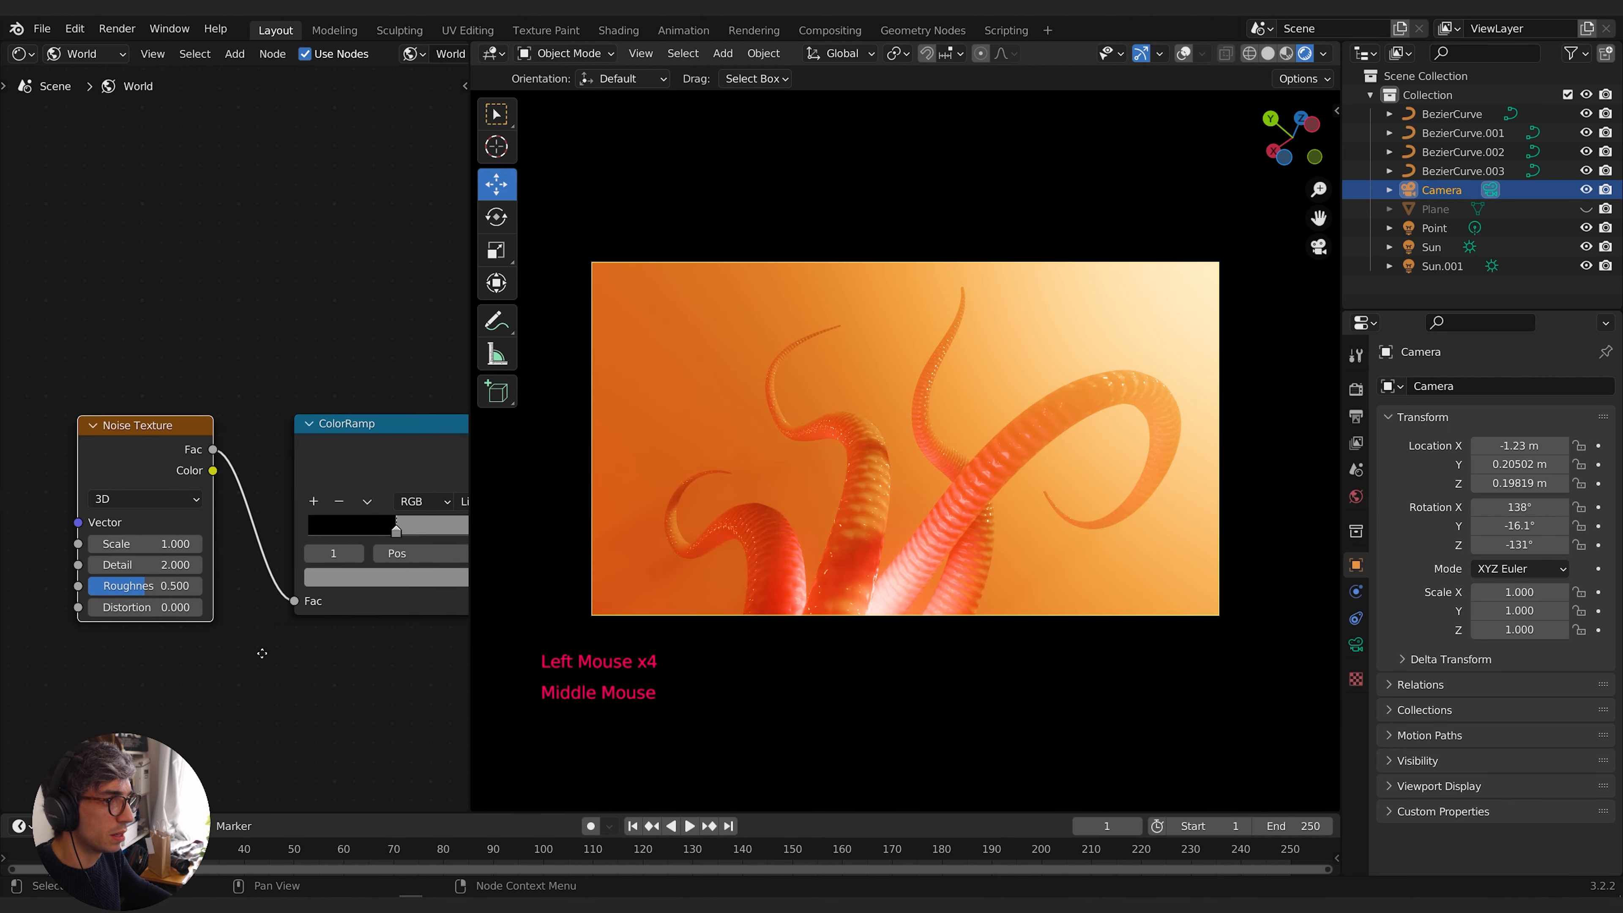
{"action": "left_click", "coordinate": [281, 632]}
{"action": "middle_click_drag", "start_coordinate": [278, 637], "coordinate": [285, 616]}
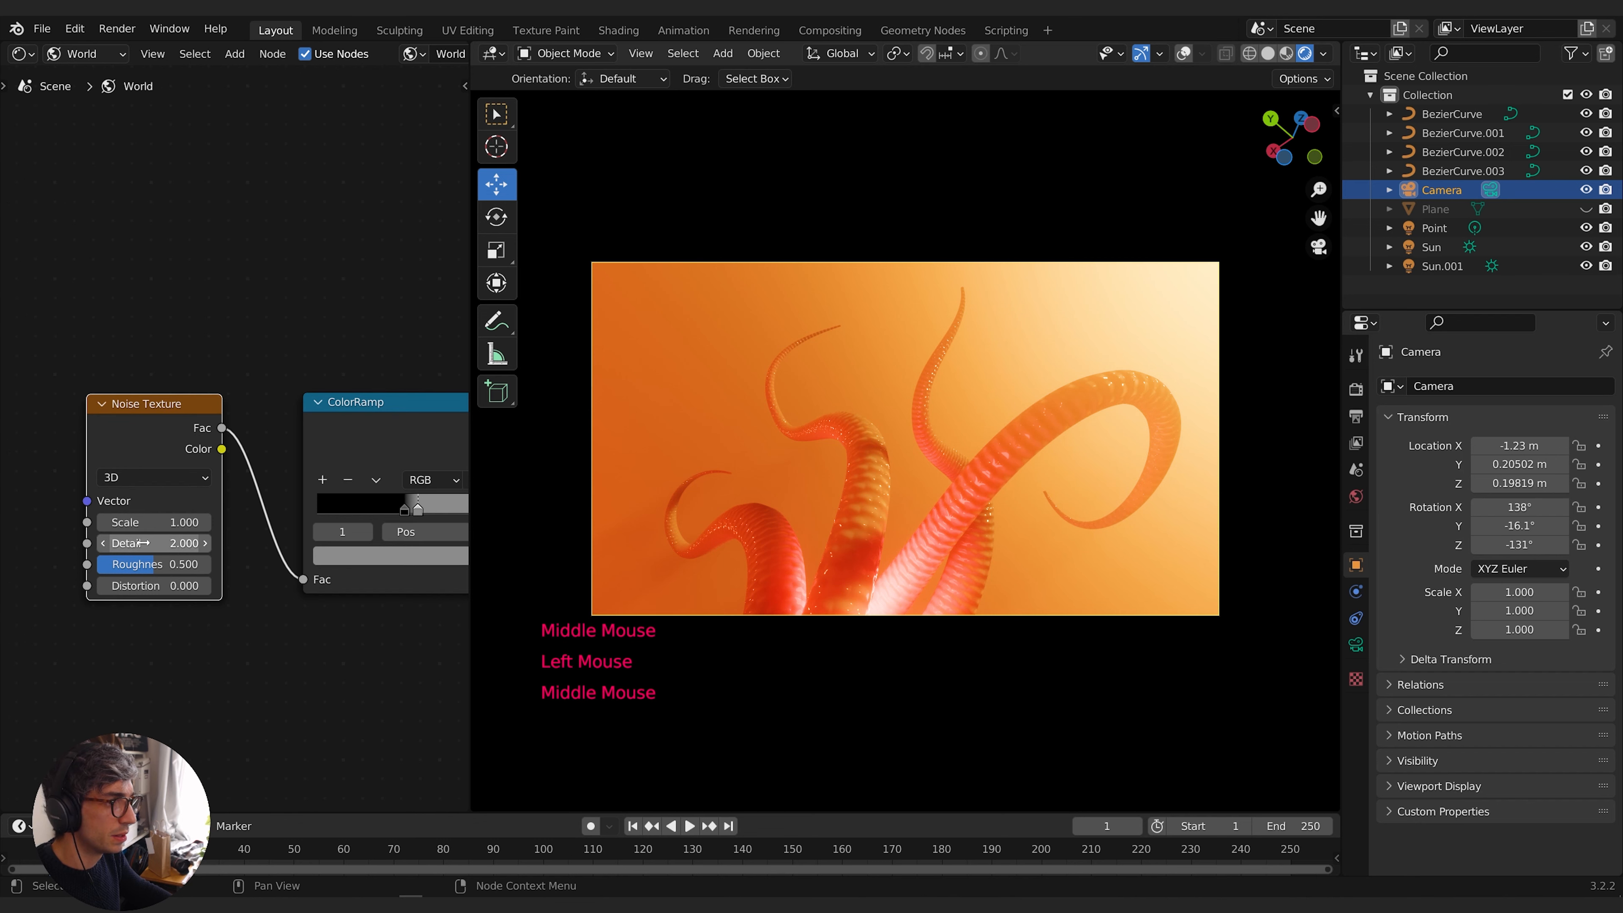
Adjust the roughness of the Noise Texture that drives the fog density
{"action": "left_click_drag", "start_coordinate": [154, 564], "coordinate": [126, 522]}
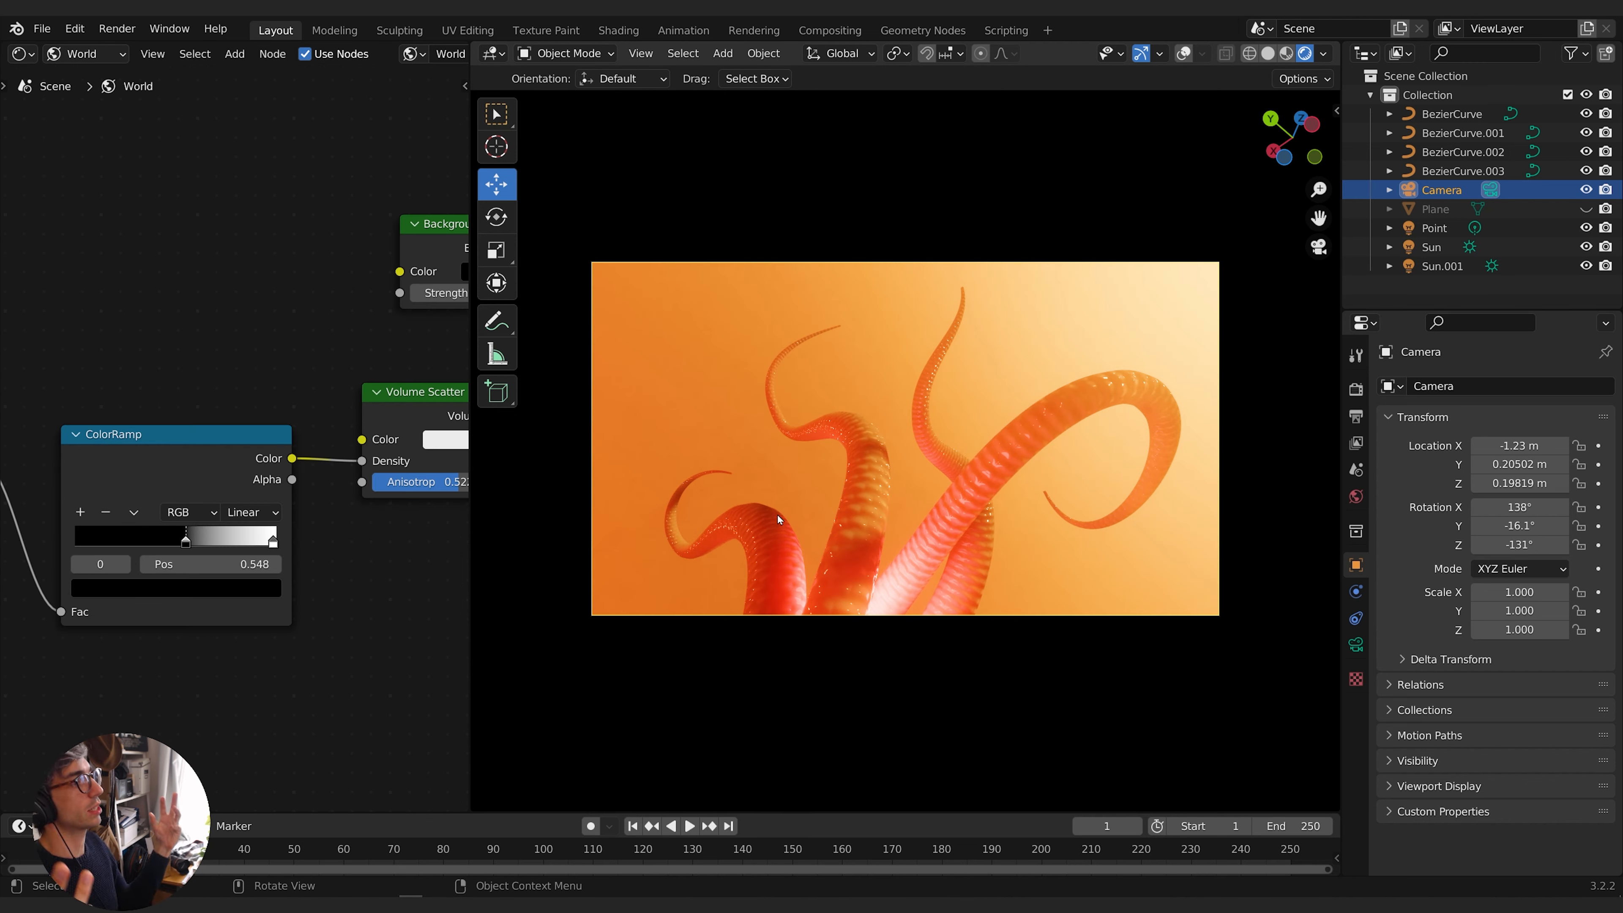
Change the world shader node area to a 3D Viewport and add a cube mesh to the scene
{"action": "left_click", "coordinate": [22, 53]}
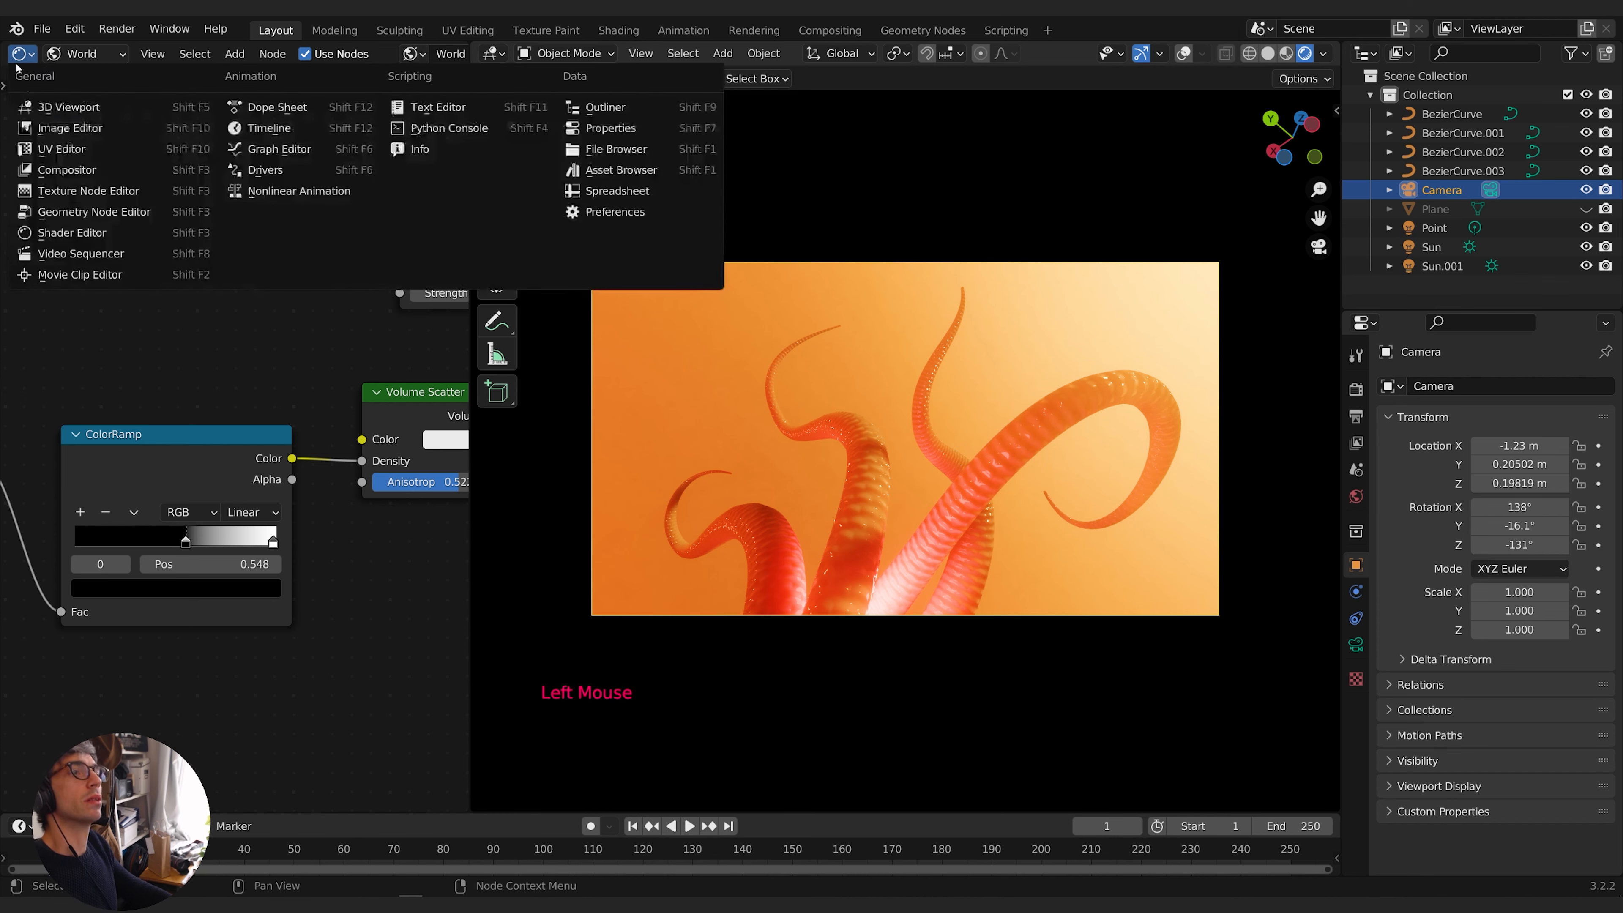
{"action": "left_click", "coordinate": [51, 109]}
{"action": "scroll", "coordinate": [220, 457], "scroll_direction": "down", "scroll_amount": 2}
{"action": "middle_click_drag", "start_coordinate": [219, 458], "coordinate": [39, 483], "text": "shift"}
{"action": "scroll", "coordinate": [259, 511], "scroll_direction": "up", "scroll_amount": 2}
{"action": "scroll", "coordinate": [179, 487], "scroll_direction": "up", "scroll_amount": 3}
{"action": "scroll", "coordinate": [288, 473], "scroll_direction": "down", "scroll_amount": 1}
{"action": "key", "text": "shift+a"}
{"action": "mouse_move", "coordinate": [38, 484]}
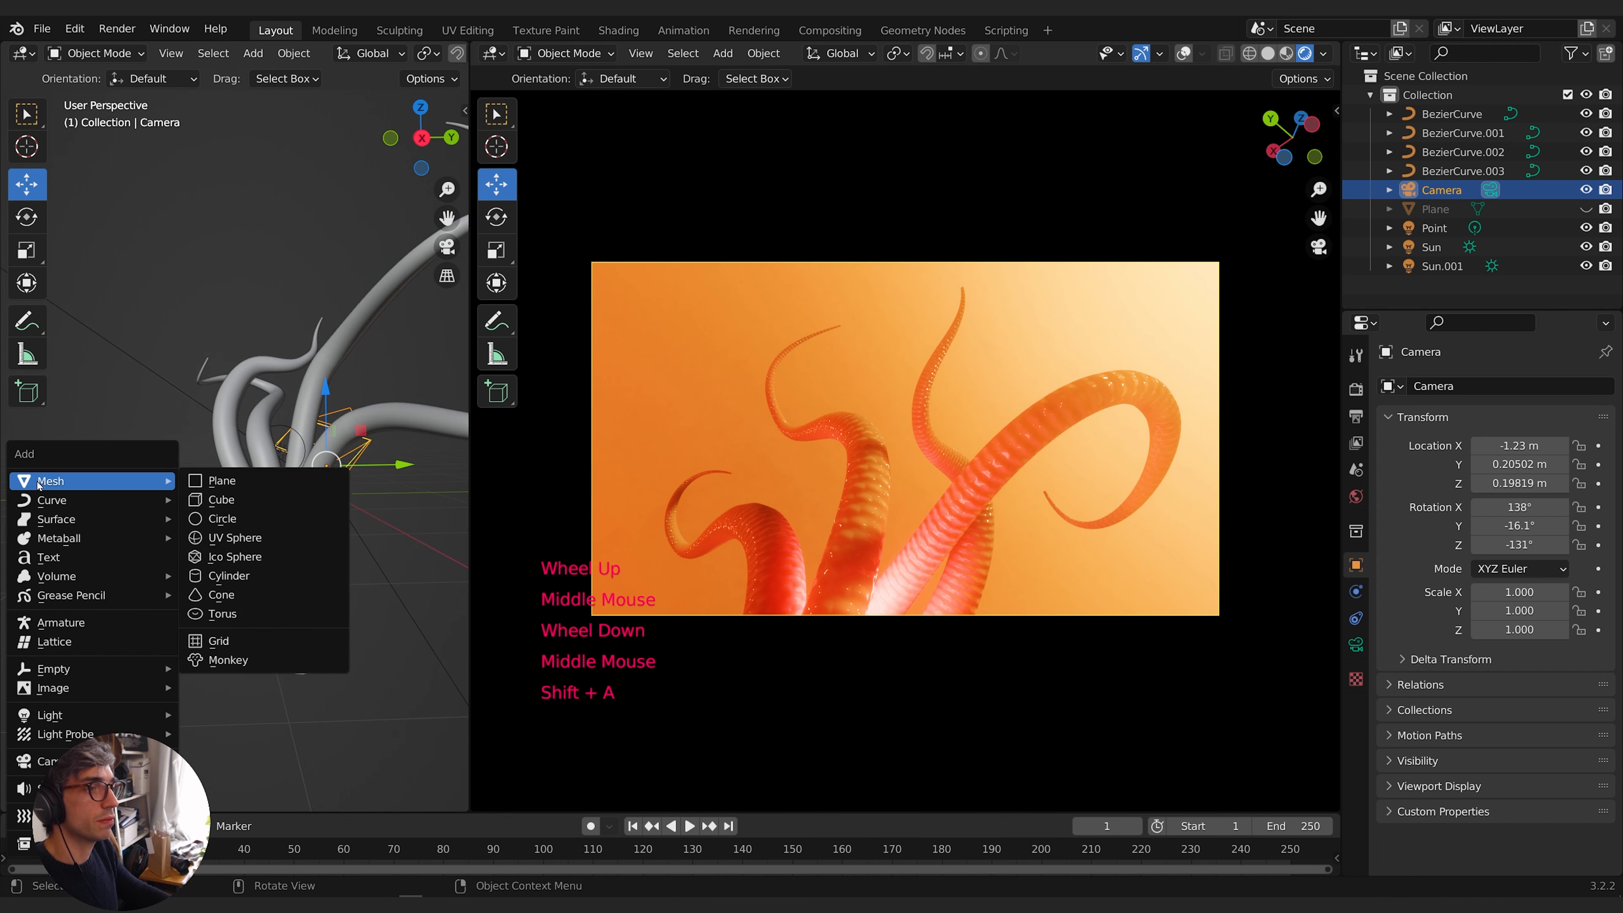
{"action": "left_click", "coordinate": [268, 505]}
Scale the cube down to about 0.375
{"action": "middle_click_drag", "start_coordinate": [217, 535], "coordinate": [281, 516], "text": "shift"}
{"action": "middle_click_drag", "start_coordinate": [281, 515], "coordinate": [412, 585]}
{"action": "key", "text": "s"}
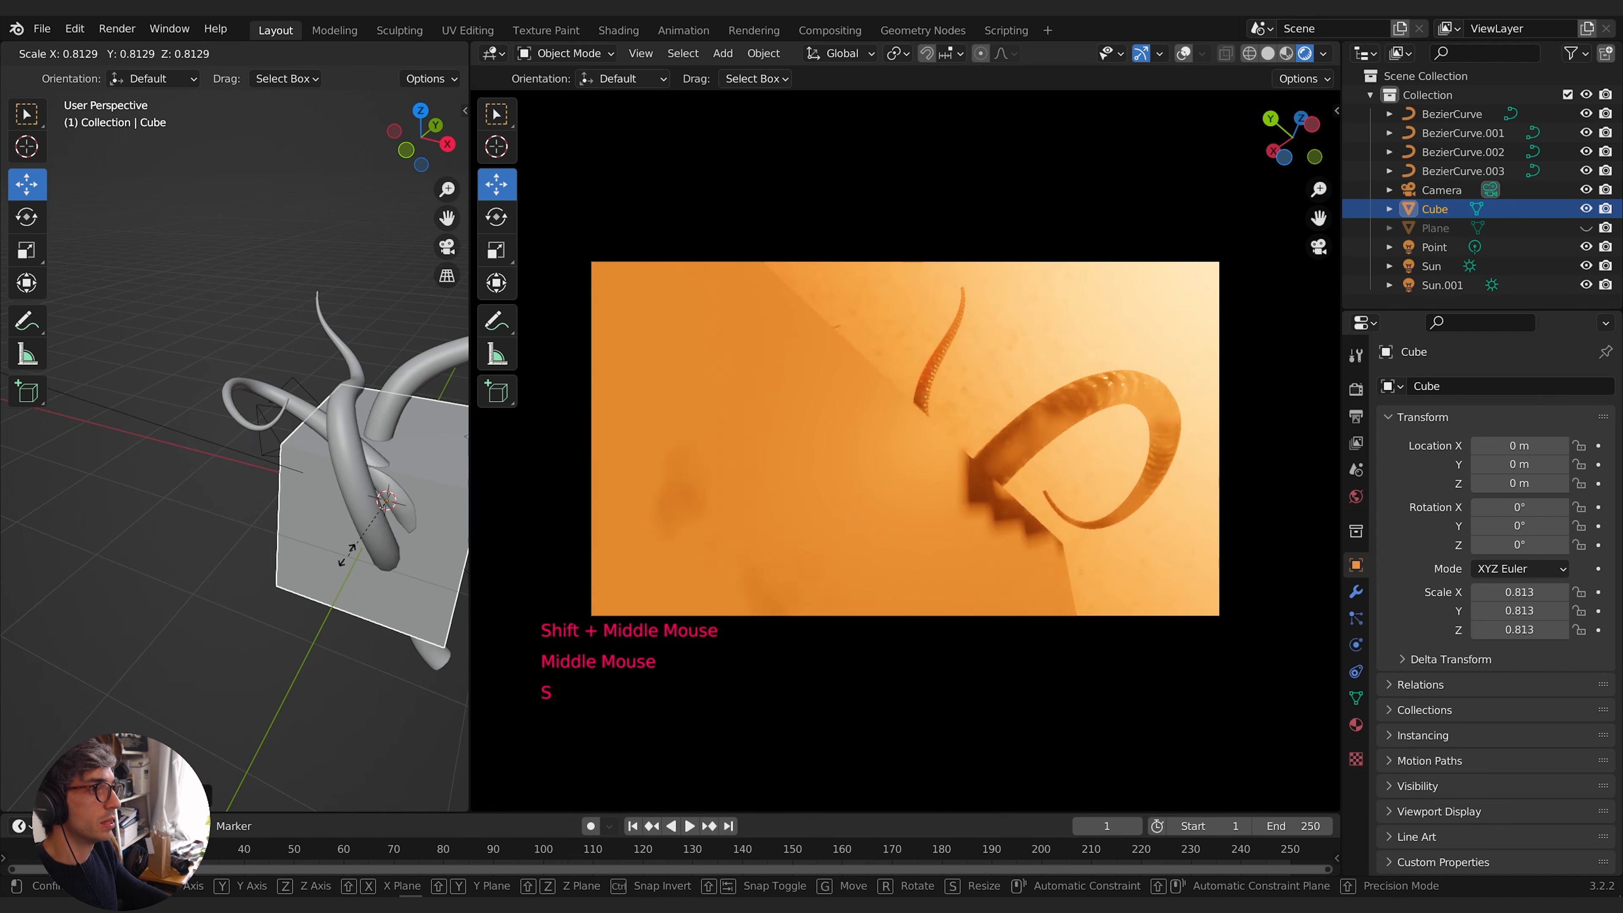
{"action": "left_click", "coordinate": [342, 538]}
Move the cube beside the tentacle bases to about -1.08 m on Y and tilt it about 30° around X
{"action": "middle_click_drag", "start_coordinate": [341, 538], "coordinate": [342, 540], "text": "shift"}
{"action": "key", "text": "g"}
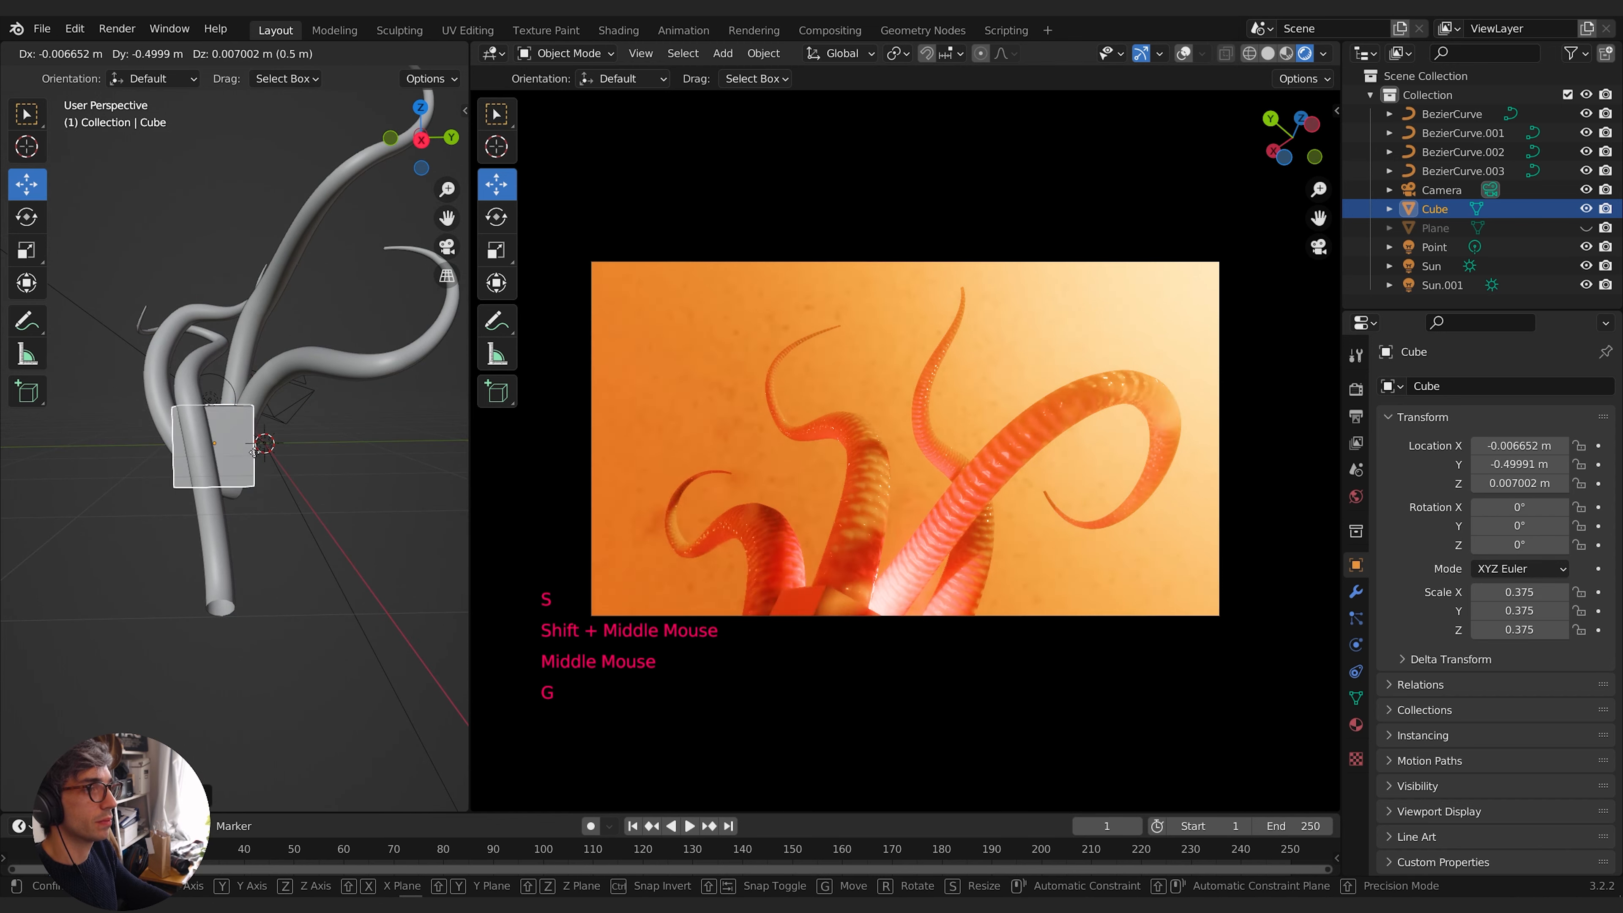
{"action": "left_click", "coordinate": [204, 457]}
{"action": "key", "text": "r"}
{"action": "left_click", "coordinate": [219, 491]}
{"action": "middle_click_drag", "start_coordinate": [219, 492], "coordinate": [359, 486]}
Set the transform orientation to Local
{"action": "key", "text": "s"}
{"action": "left_click", "coordinate": [375, 53]}
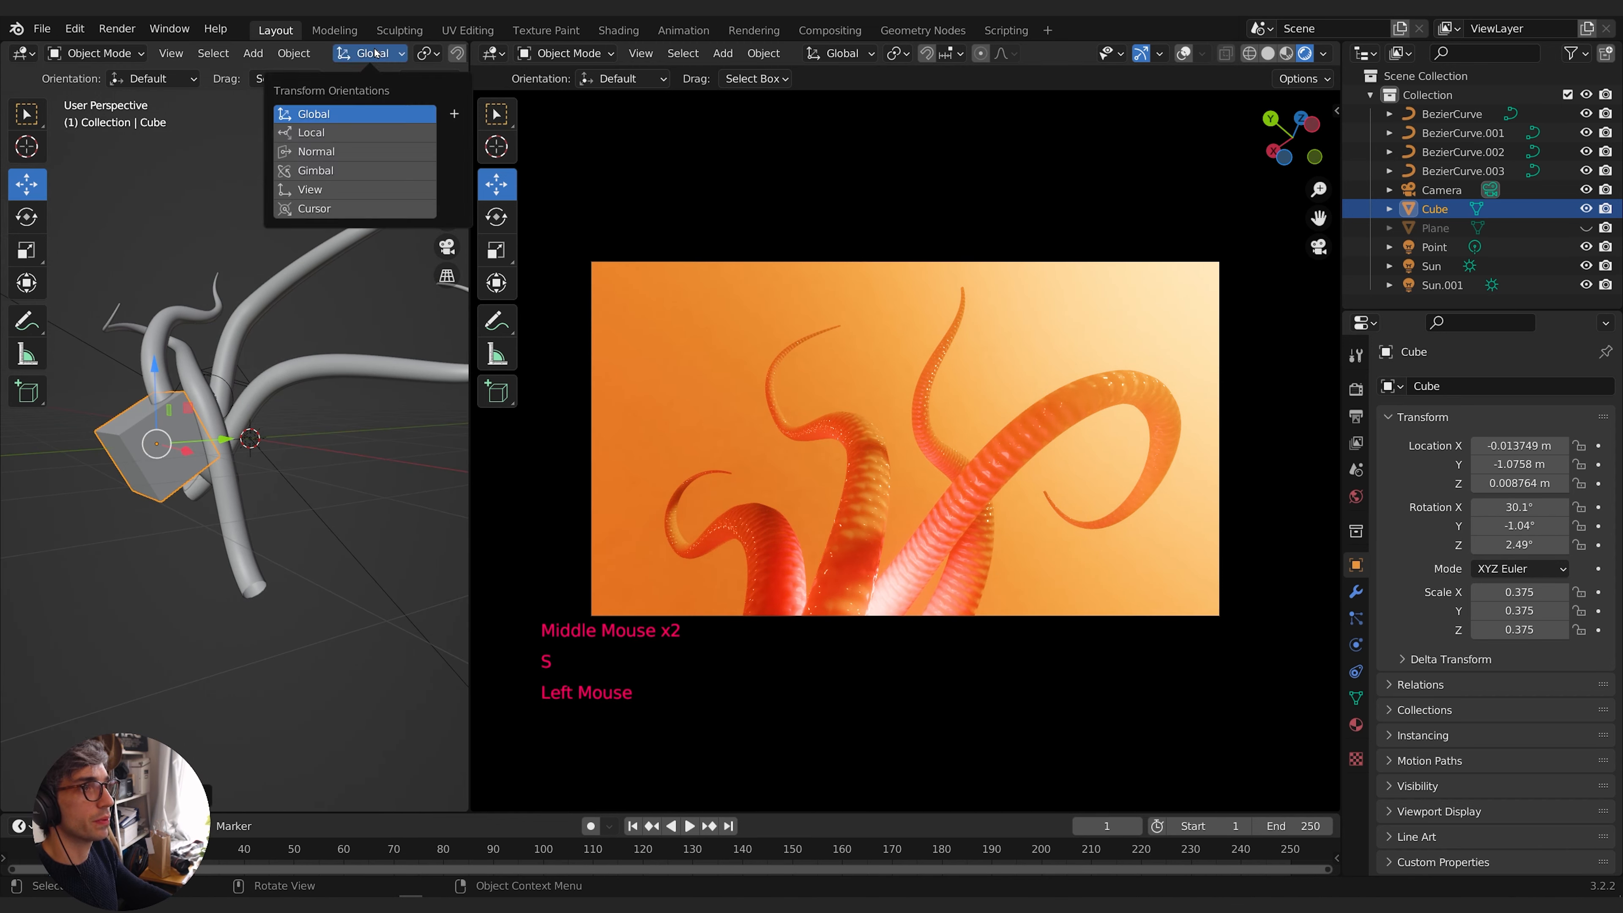
{"action": "left_click", "coordinate": [311, 132]}
{"action": "middle_click_drag", "start_coordinate": [391, 443], "coordinate": [341, 455]}
{"action": "key", "text": "r"}
{"action": "key", "text": "z"}
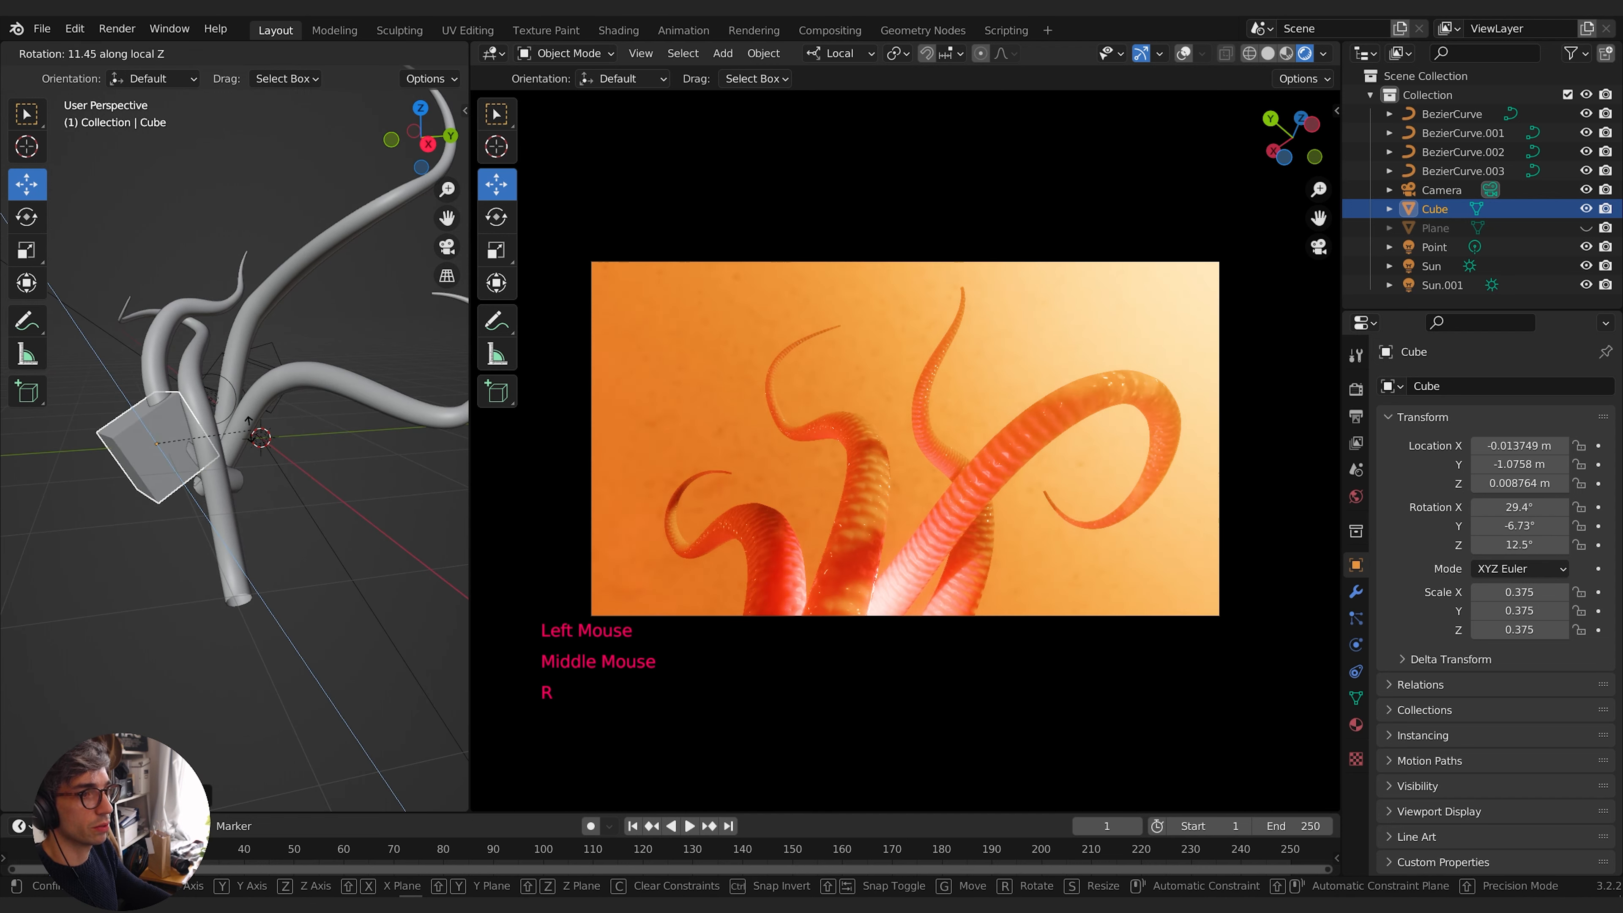
{"action": "right_click", "coordinate": [312, 446]}
Flatten the cube along its local Z axis and enlarge it into a slab scaled about 0.84 on X and Y
{"action": "key", "text": "s"}
{"action": "key", "text": "z"}
{"action": "left_click", "coordinate": [271, 444]}
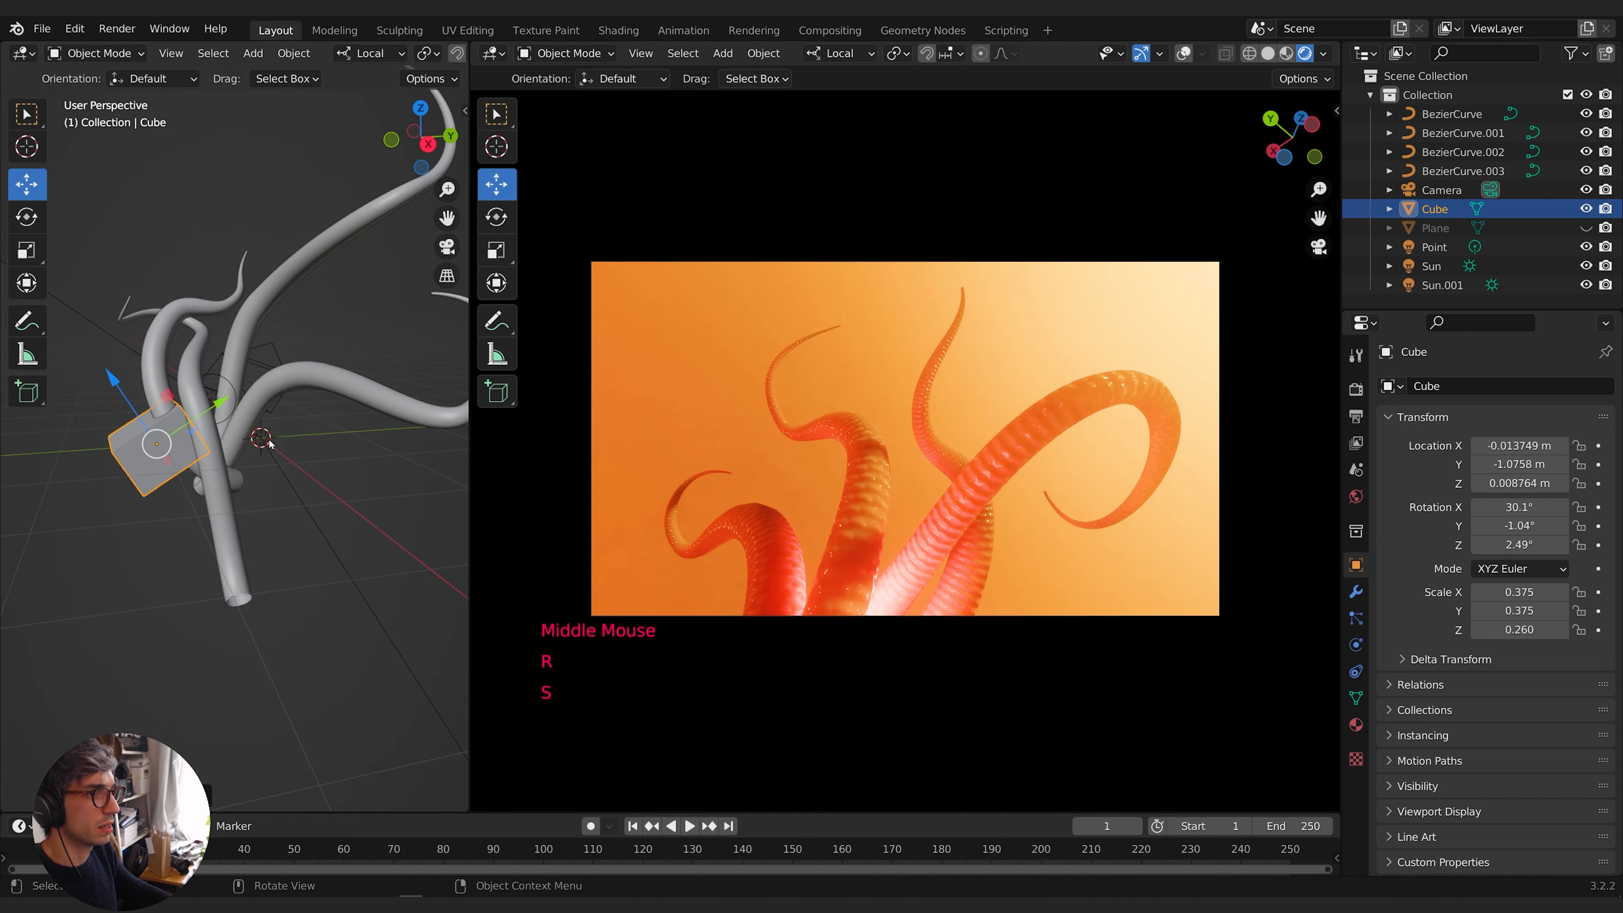
{"action": "middle_click_drag", "start_coordinate": [269, 444], "coordinate": [281, 440]}
{"action": "key", "text": "s"}
{"action": "key", "text": "s"}
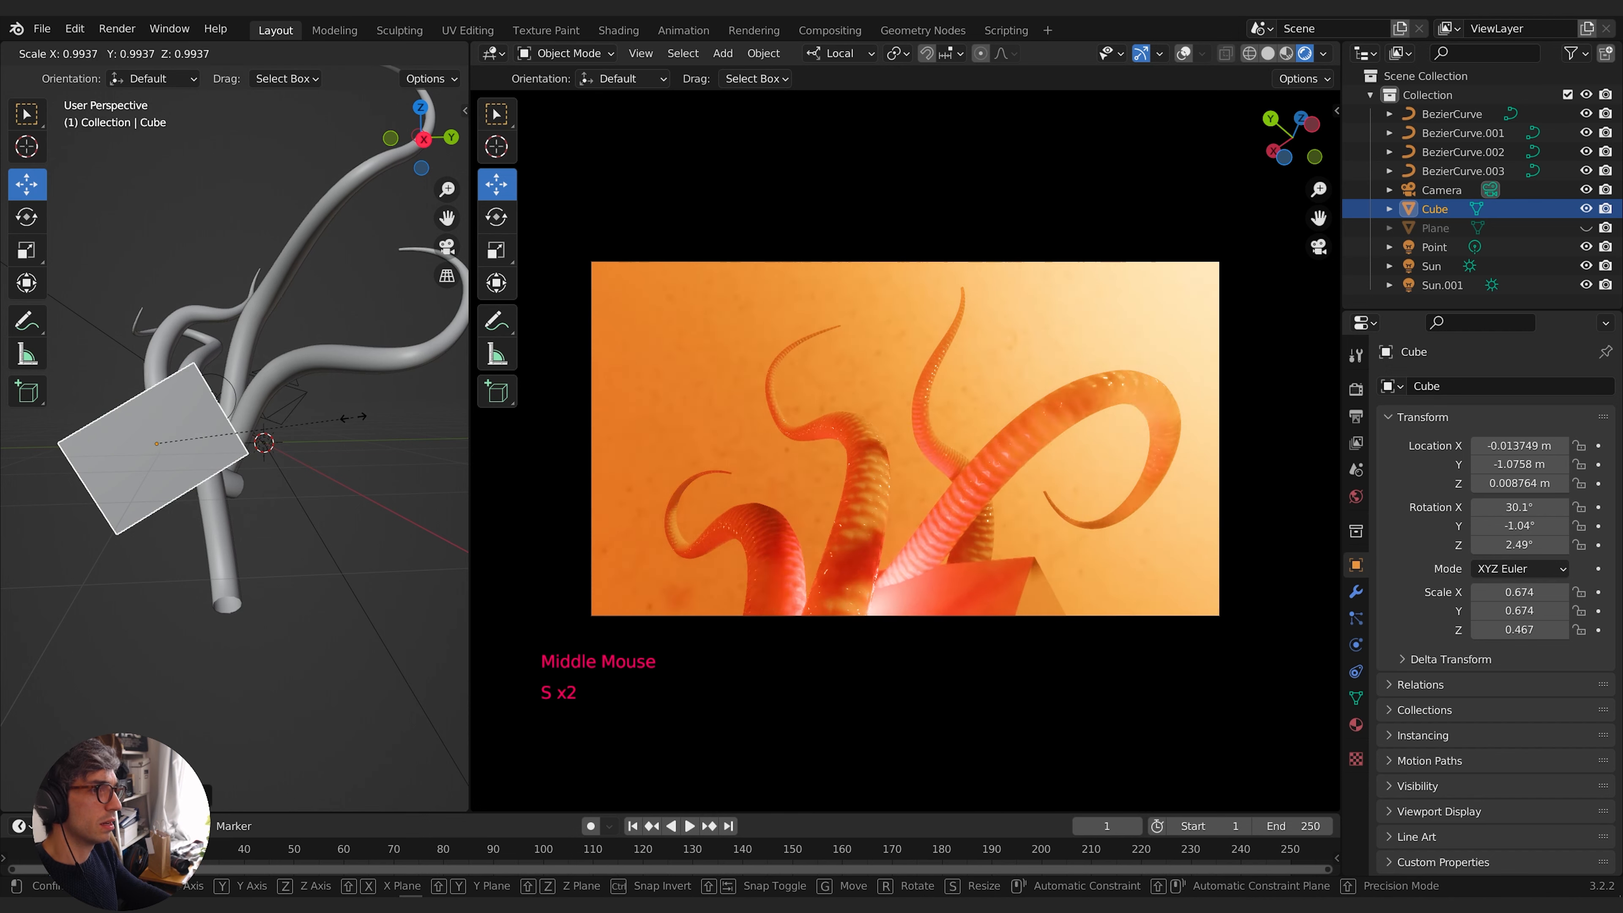
{"action": "right_click", "coordinate": [353, 417]}
{"action": "middle_click_drag", "start_coordinate": [296, 439], "coordinate": [192, 409]}
{"action": "key", "text": "s"}
{"action": "left_click", "coordinate": [366, 456]}
Move two of the slab's edges in Edit Mode, one of them along X, to give it an irregular outline
{"action": "key", "text": "Tab"}
{"action": "key", "text": "2"}
{"action": "left_click", "coordinate": [272, 425]}
{"action": "key", "text": "g"}
{"action": "left_click", "coordinate": [258, 398]}
{"action": "left_click", "coordinate": [217, 419]}
{"action": "key", "text": "g"}
{"action": "key", "text": "x"}
{"action": "left_click", "coordinate": [275, 419]}
{"action": "key", "text": "Tab"}
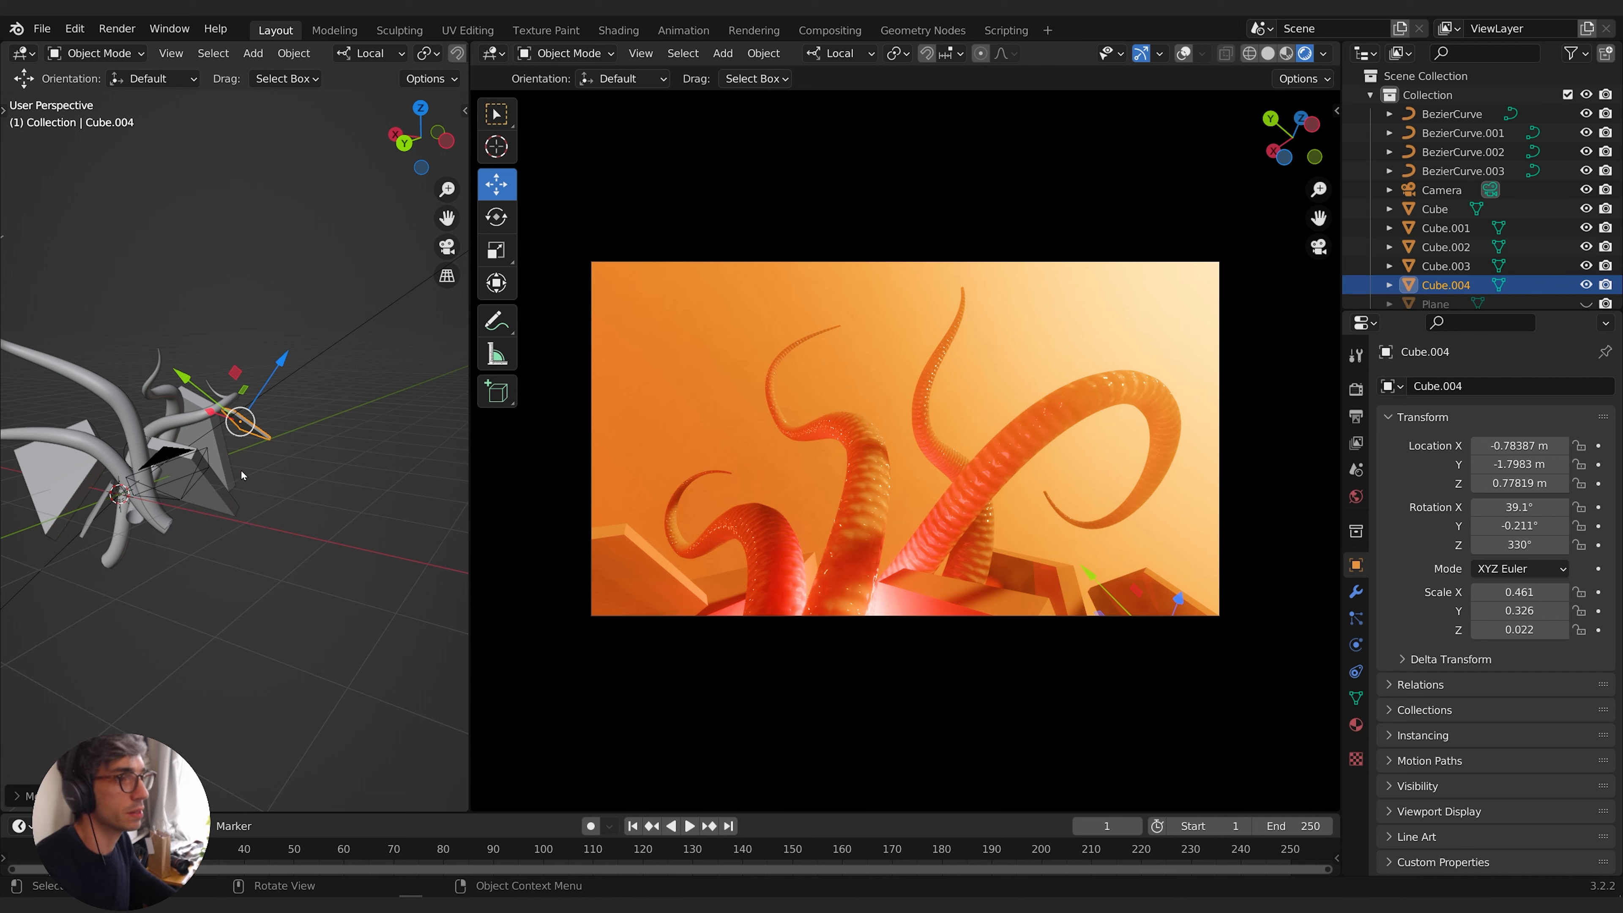
Select all five slabs around the tentacles, with Cube.001 as the active object
{"action": "scroll", "coordinate": [241, 471], "scroll_direction": "up", "scroll_amount": 3}
{"action": "middle_click_drag", "start_coordinate": [241, 470], "coordinate": [298, 489], "text": "shift"}
{"action": "left_click", "coordinate": [308, 435], "text": "shift"}
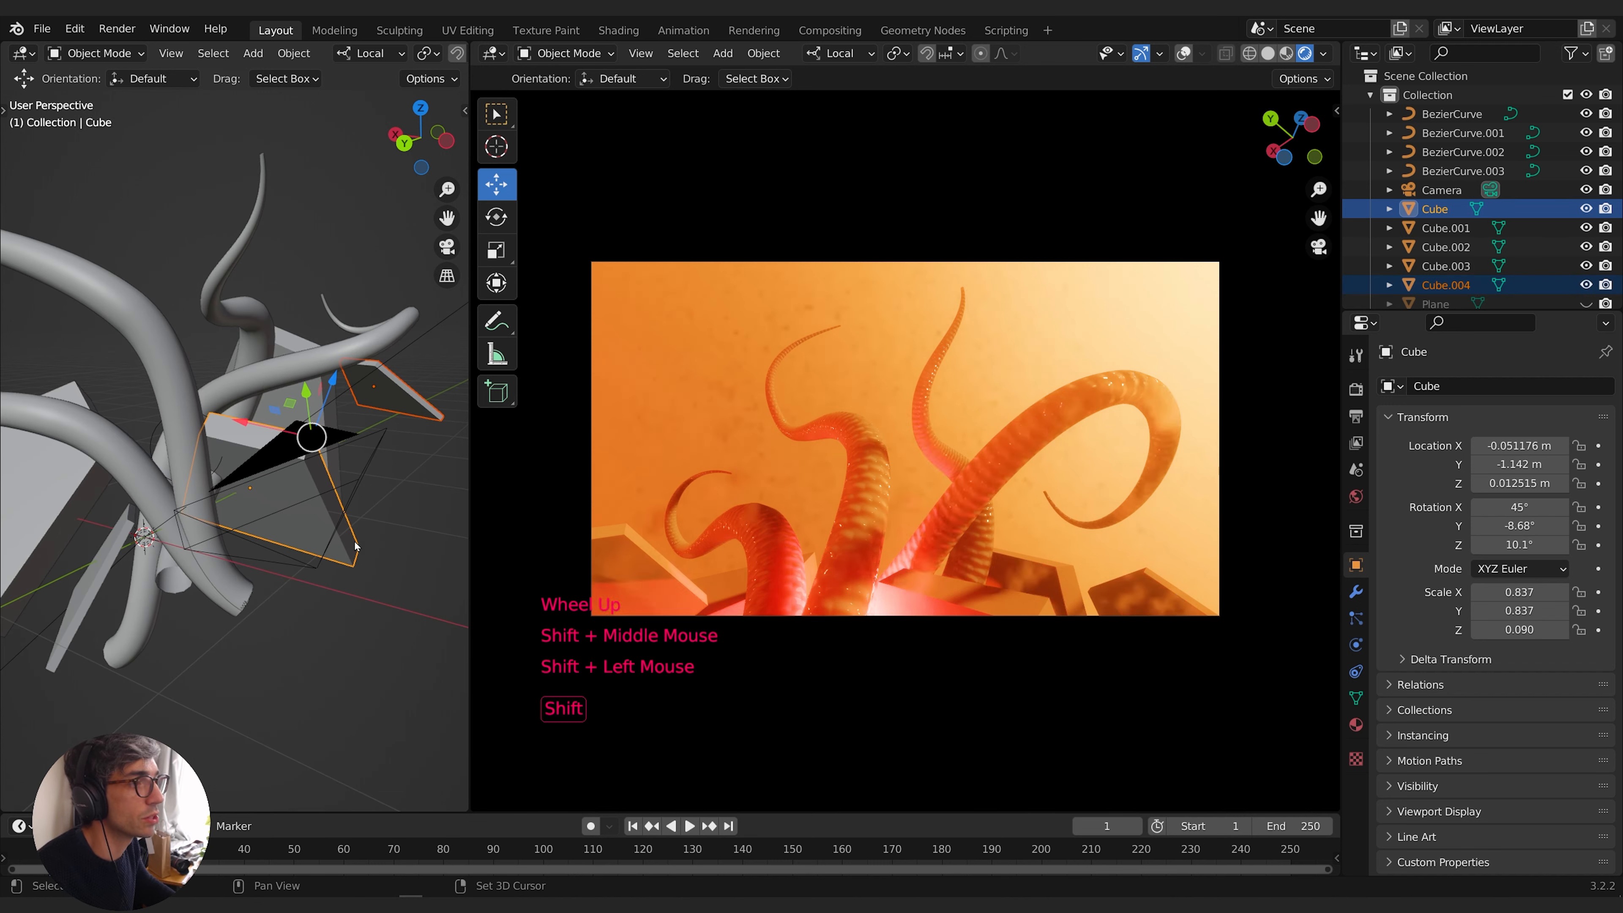
{"action": "left_click", "coordinate": [341, 419], "text": "shift"}
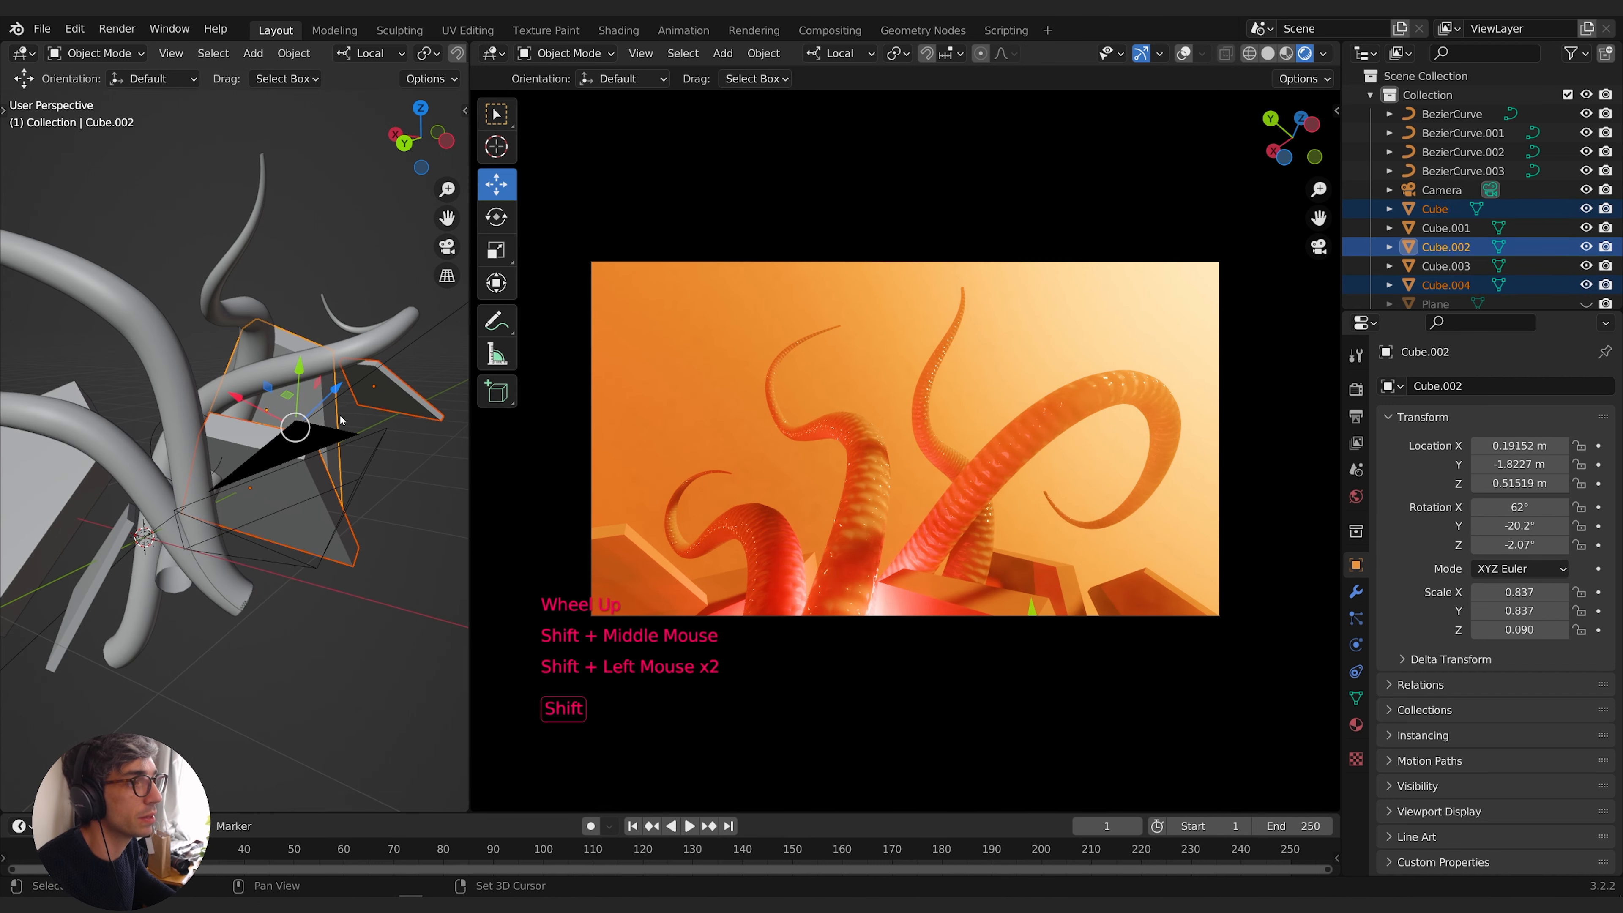
{"action": "left_click", "coordinate": [101, 583], "text": "shift"}
{"action": "left_click", "coordinate": [75, 555], "text": "shift"}
{"action": "scroll", "coordinate": [75, 555], "scroll_direction": "down", "scroll_amount": 1}
{"action": "scroll", "coordinate": [75, 556], "scroll_direction": "up", "scroll_amount": 1}
{"action": "scroll", "coordinate": [74, 555], "scroll_direction": "down", "scroll_amount": 1}
{"action": "middle_click_drag", "start_coordinate": [75, 555], "coordinate": [275, 550]}
Add a Subdivision Surface modifier to Cube.001, set to Simple with viewport and render levels of 5
{"action": "left_click", "coordinate": [1356, 592]}
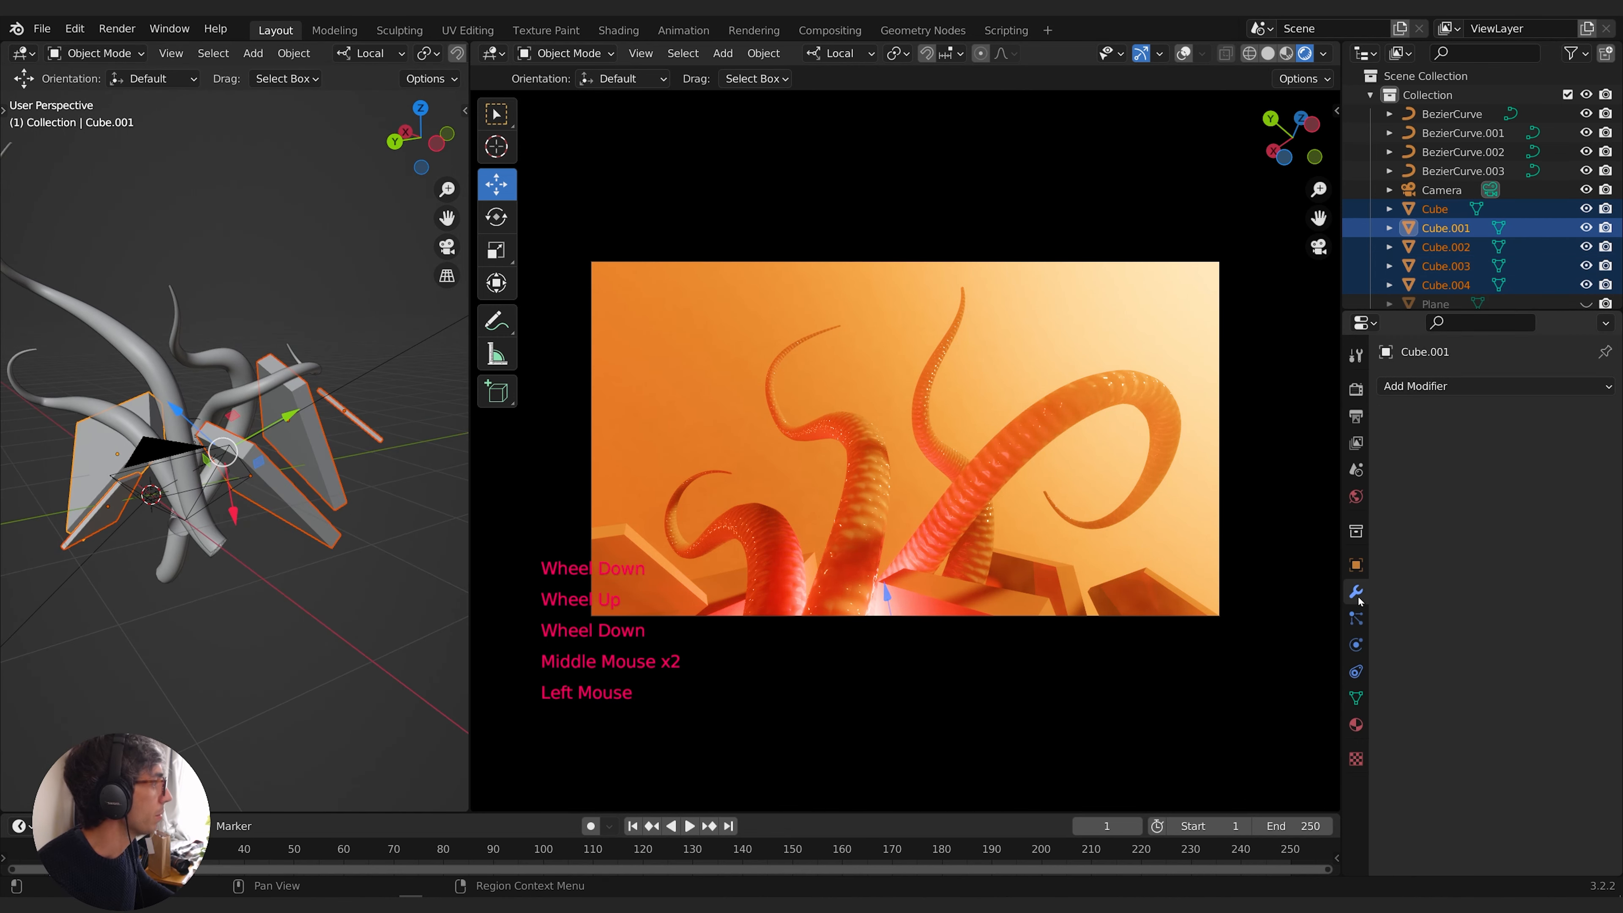
{"action": "left_click", "coordinate": [1459, 387]}
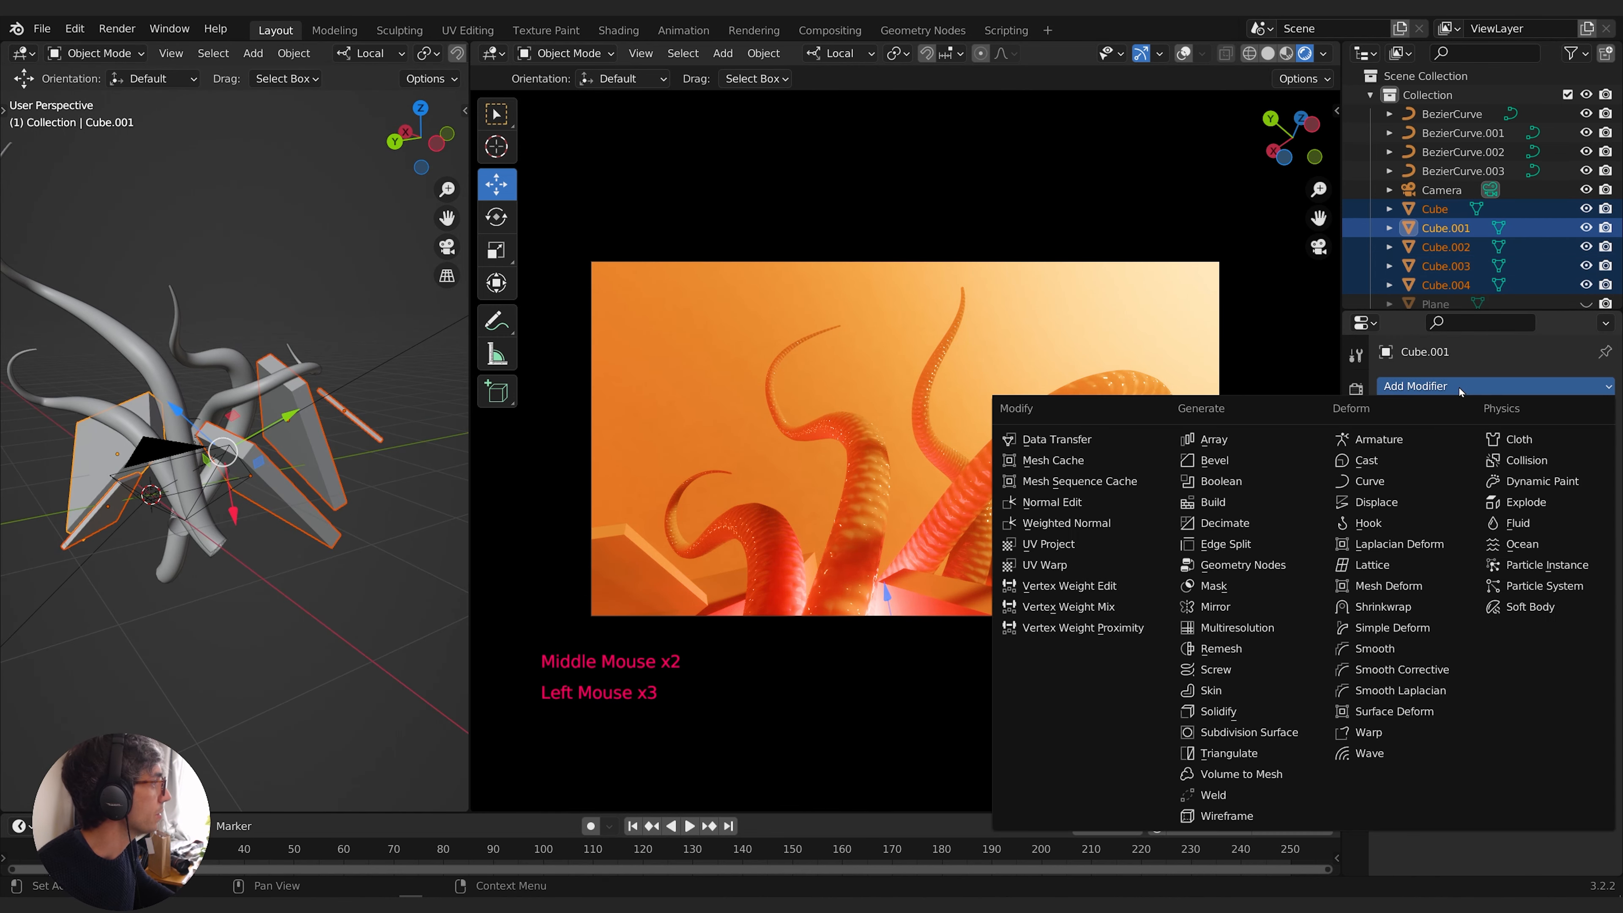
{"action": "left_click", "coordinate": [1275, 735]}
{"action": "left_click", "coordinate": [1550, 445]}
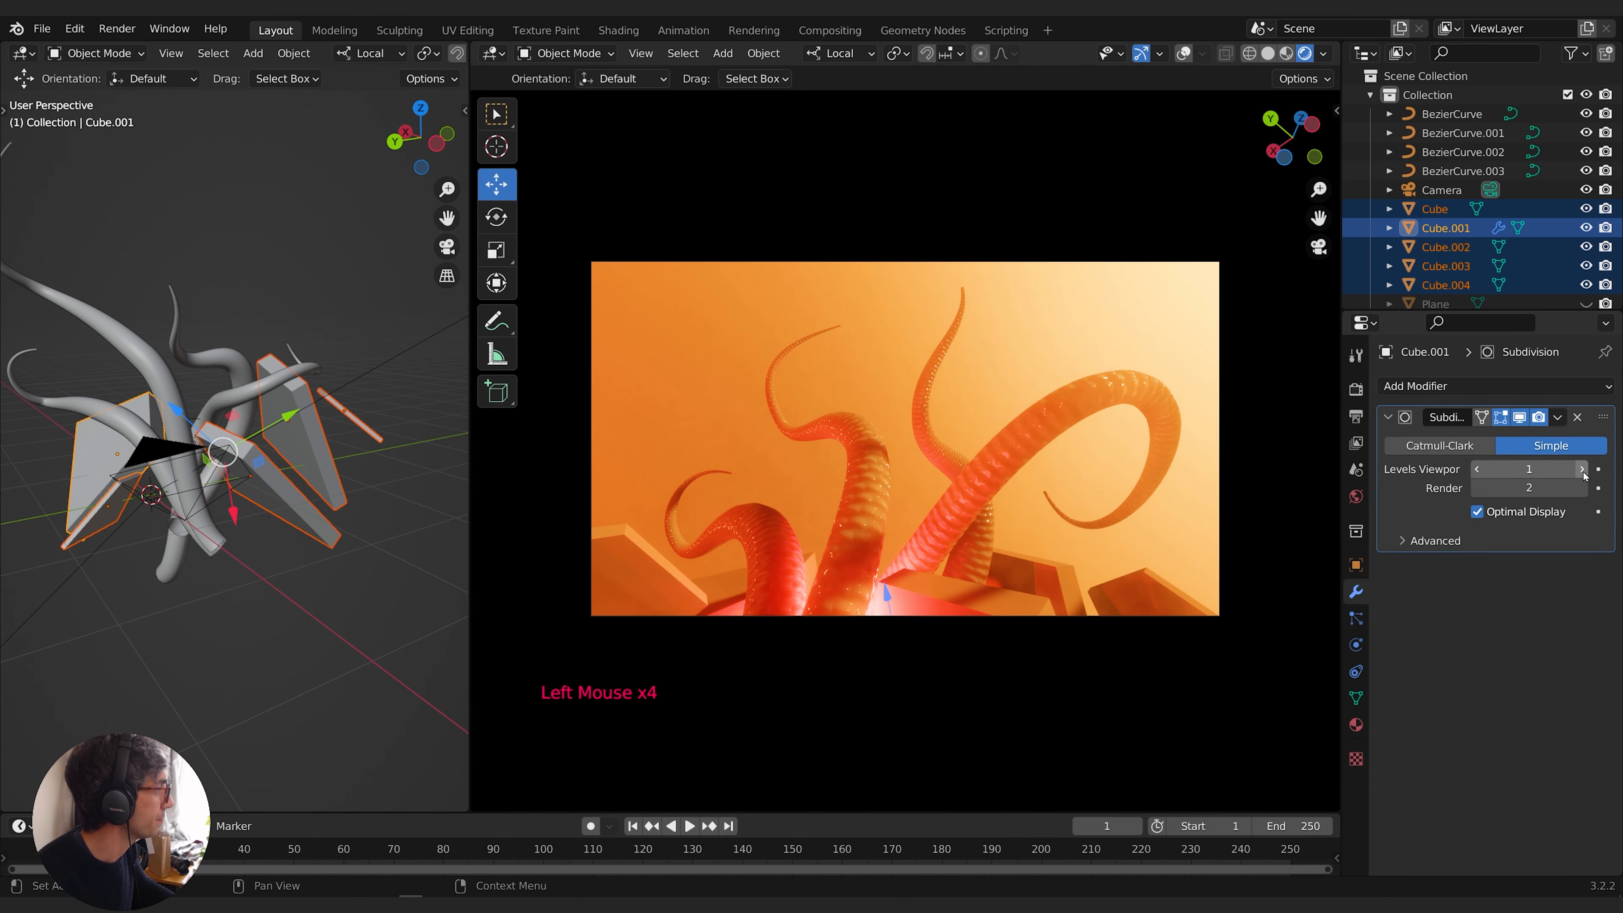
{"action": "left_click", "coordinate": [1583, 469]}
{"action": "left_click", "coordinate": [1582, 470]}
{"action": "left_click", "coordinate": [1582, 469]}
{"action": "left_click", "coordinate": [1582, 488]}
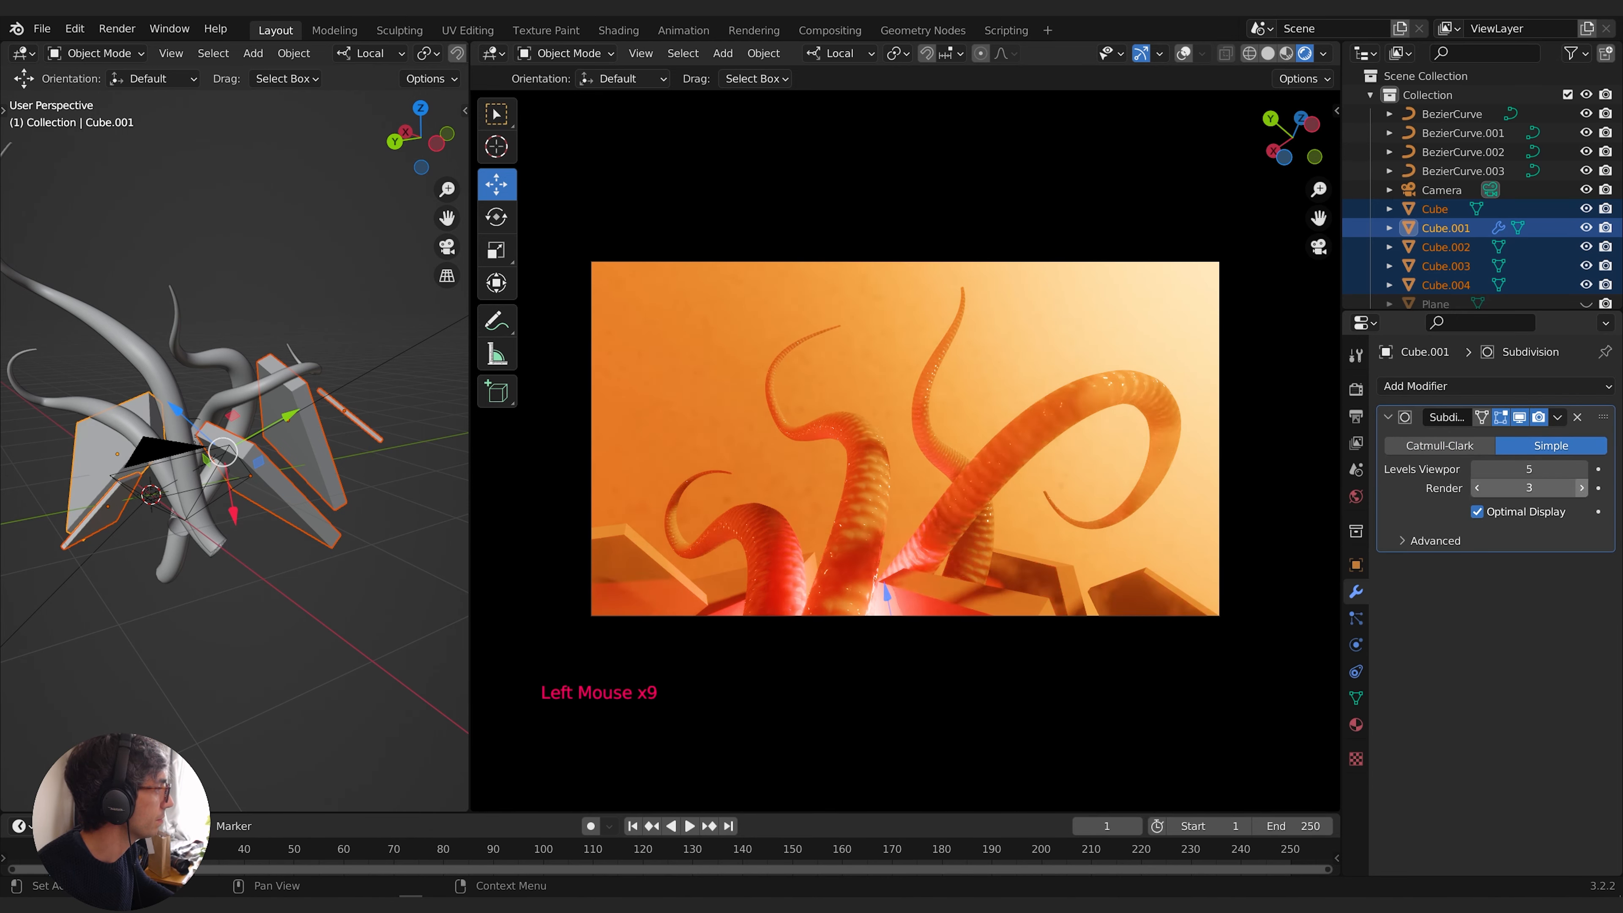
{"action": "left_click", "coordinate": [1583, 488]}
{"action": "left_click", "coordinate": [1582, 488]}
Add a Displace modifier to Cube.001 with a new Clouds texture of size 1.22
{"action": "left_click", "coordinate": [1470, 386]}
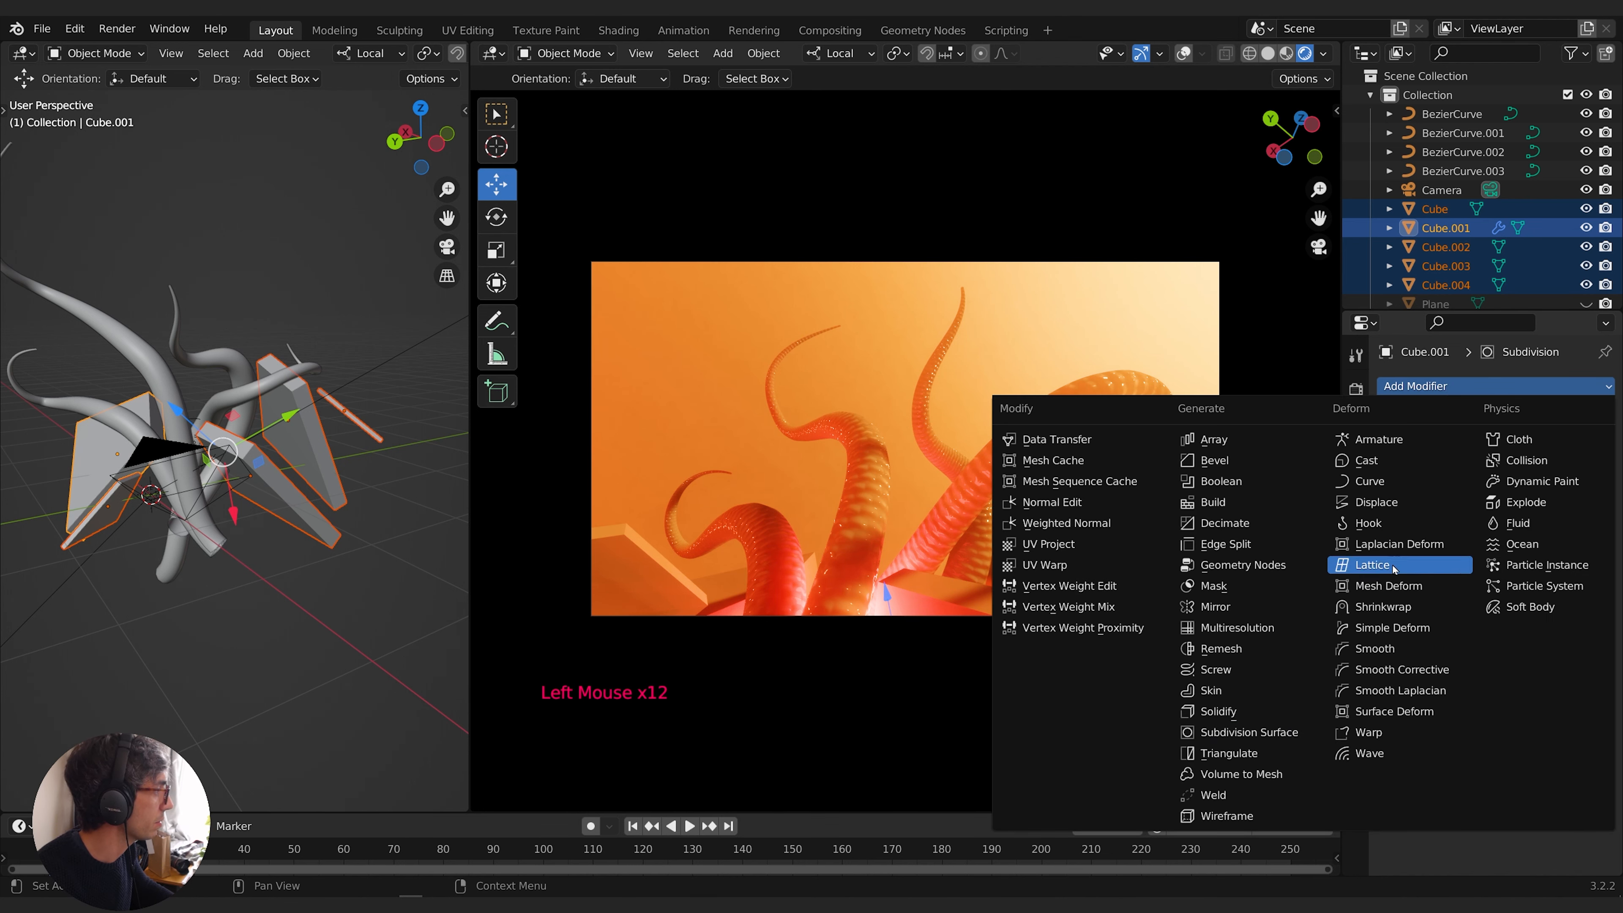
{"action": "left_click", "coordinate": [1381, 502]}
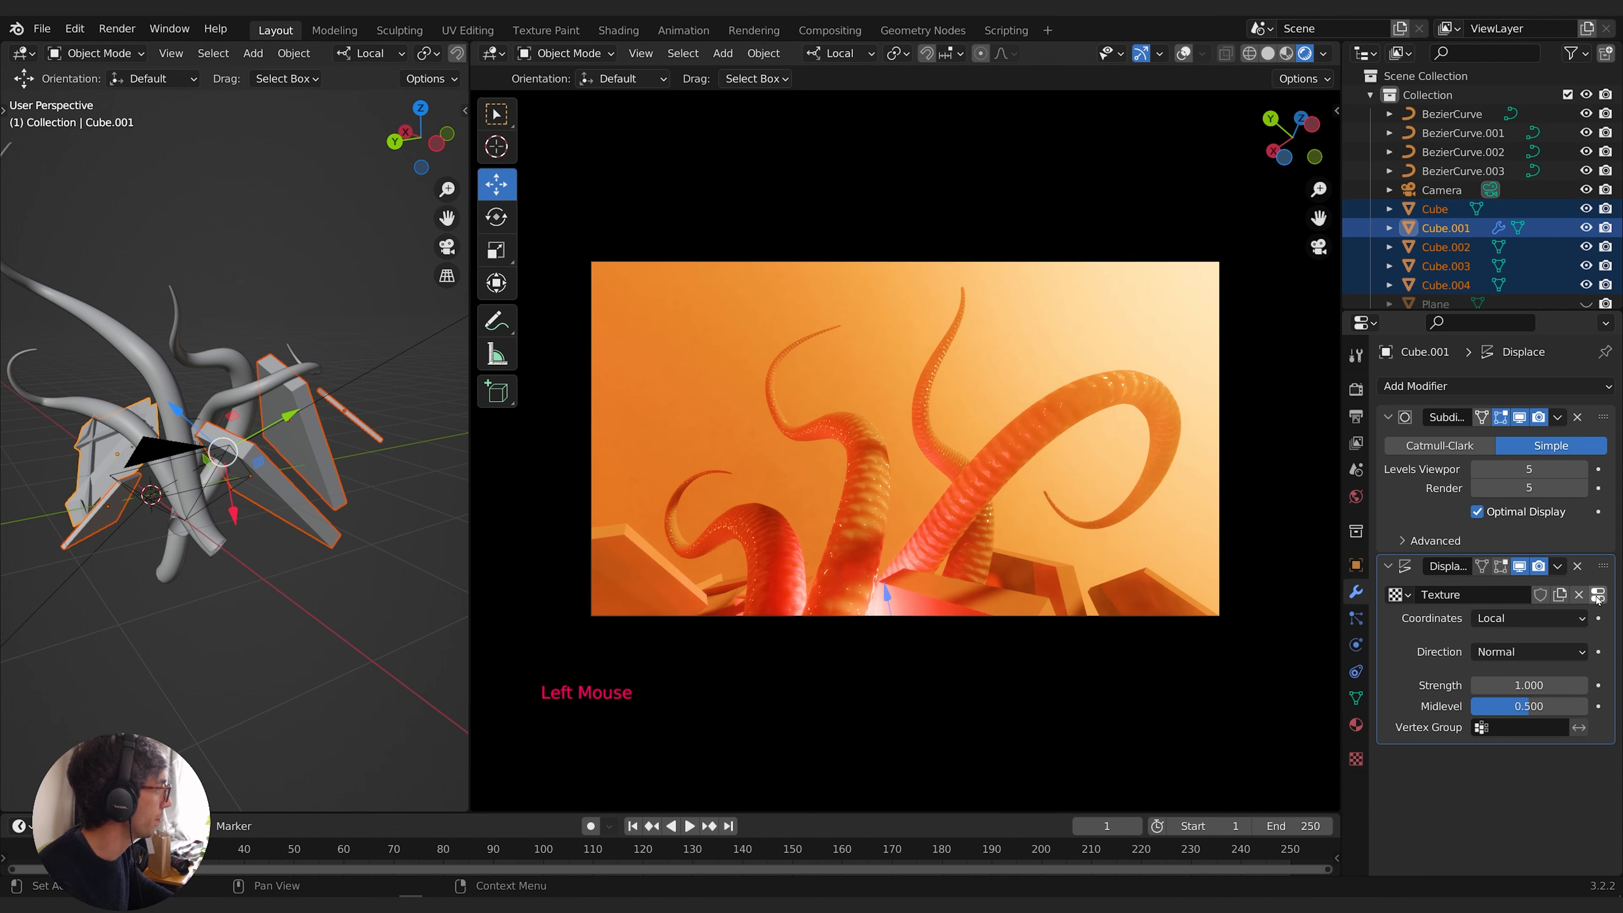
{"action": "left_click", "coordinate": [1597, 595]}
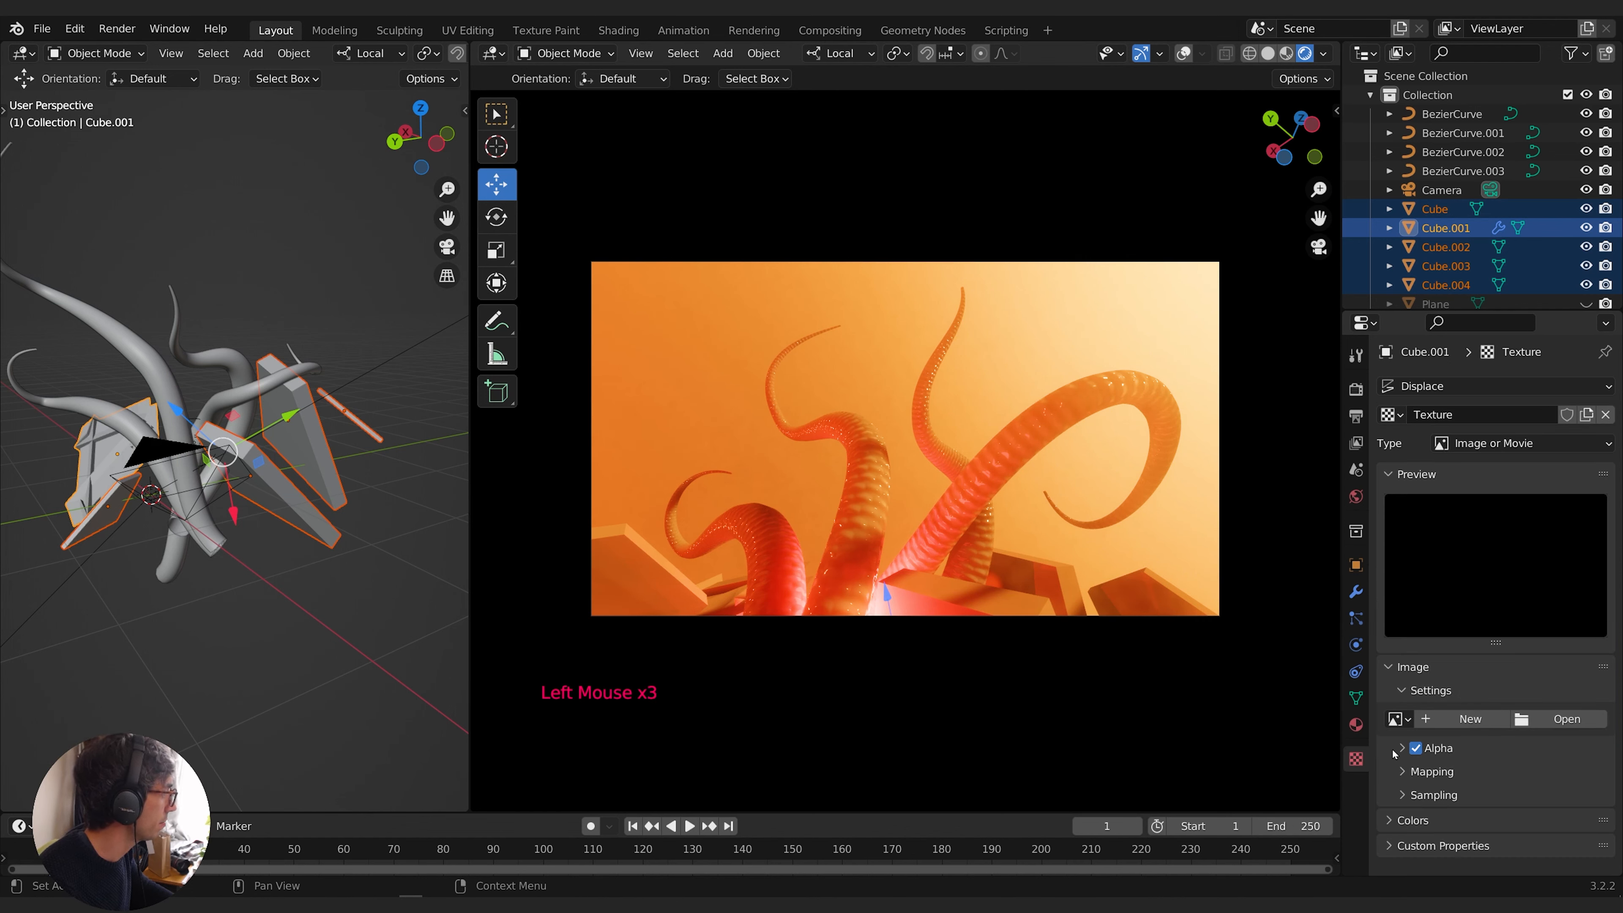
{"action": "left_click_drag", "start_coordinate": [1476, 451], "coordinate": [1469, 508]}
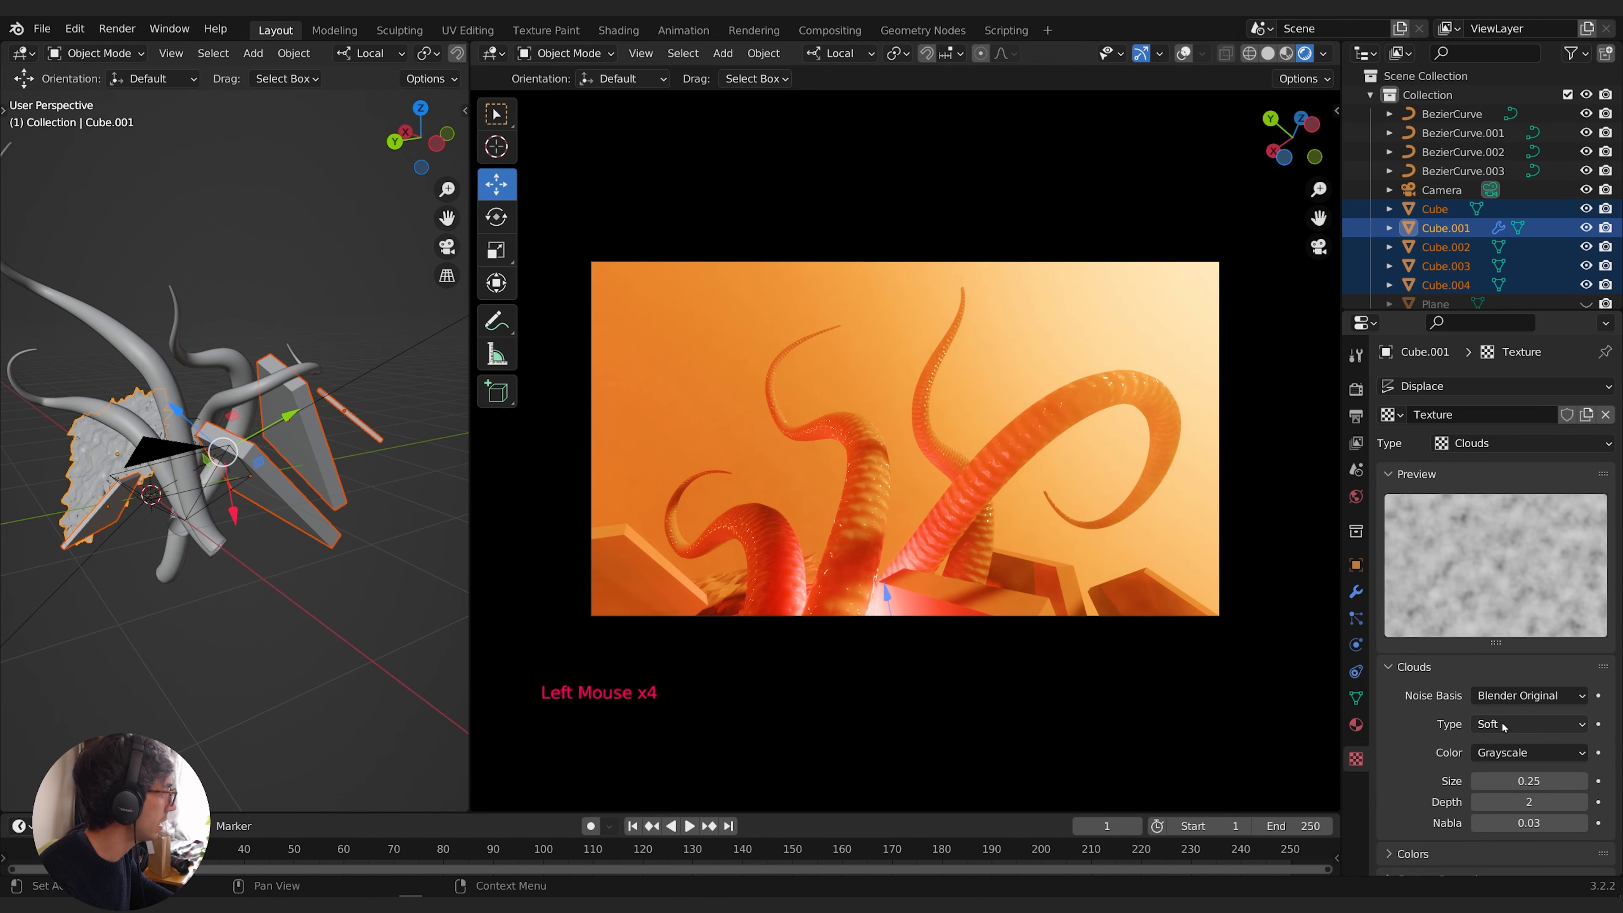
{"action": "left_click_drag", "start_coordinate": [1529, 781], "coordinate": [1575, 781]}
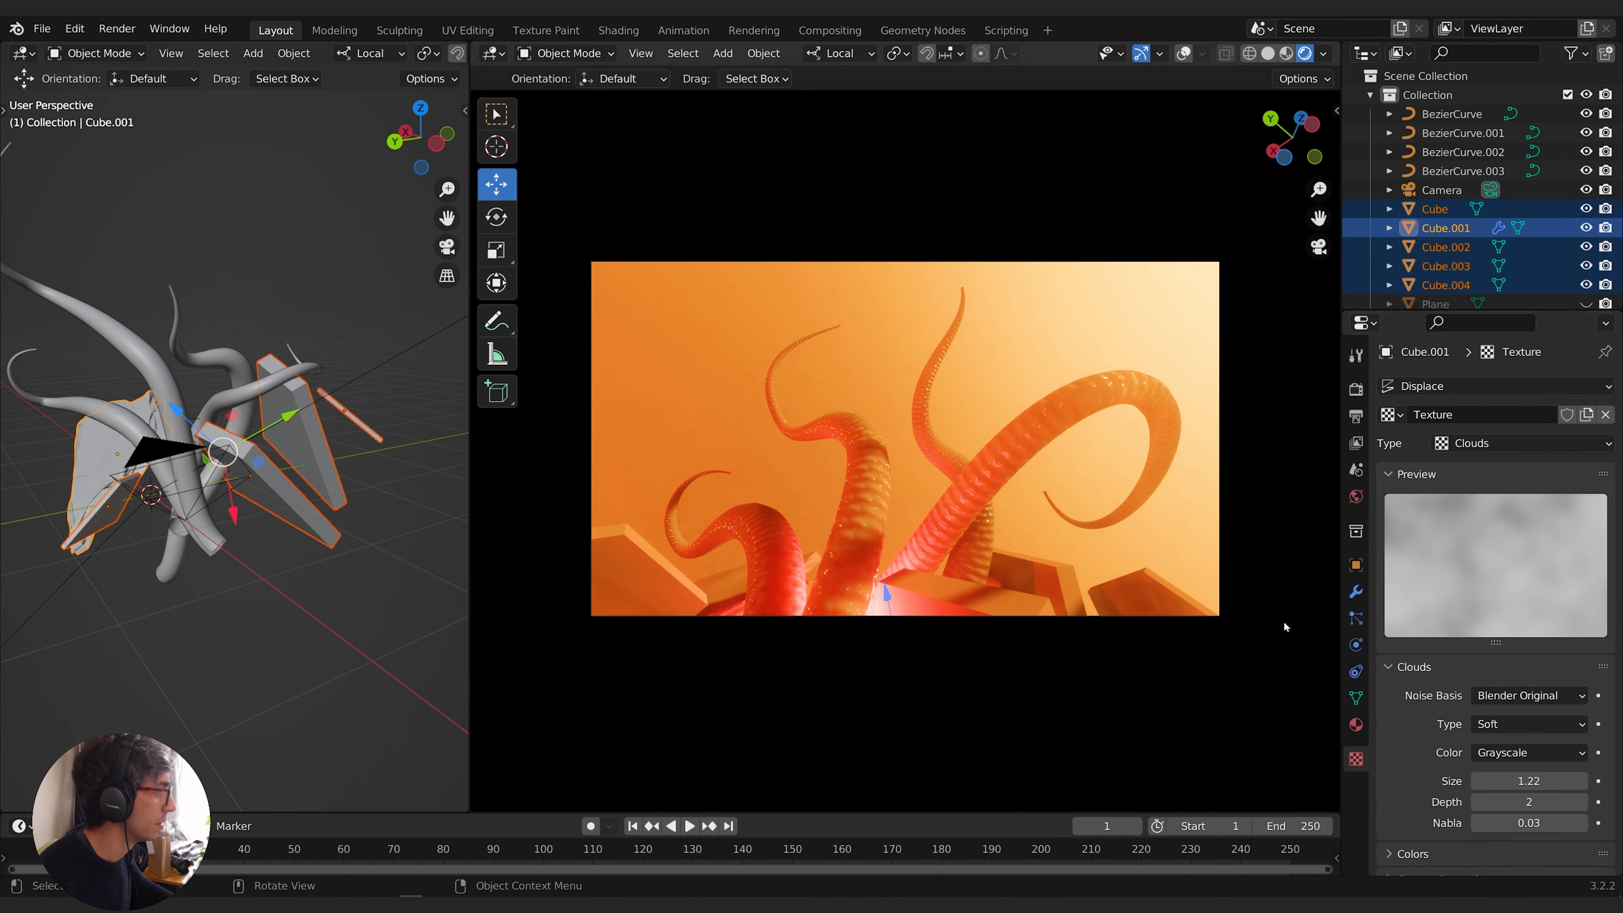
{"action": "left_click", "coordinate": [1357, 590]}
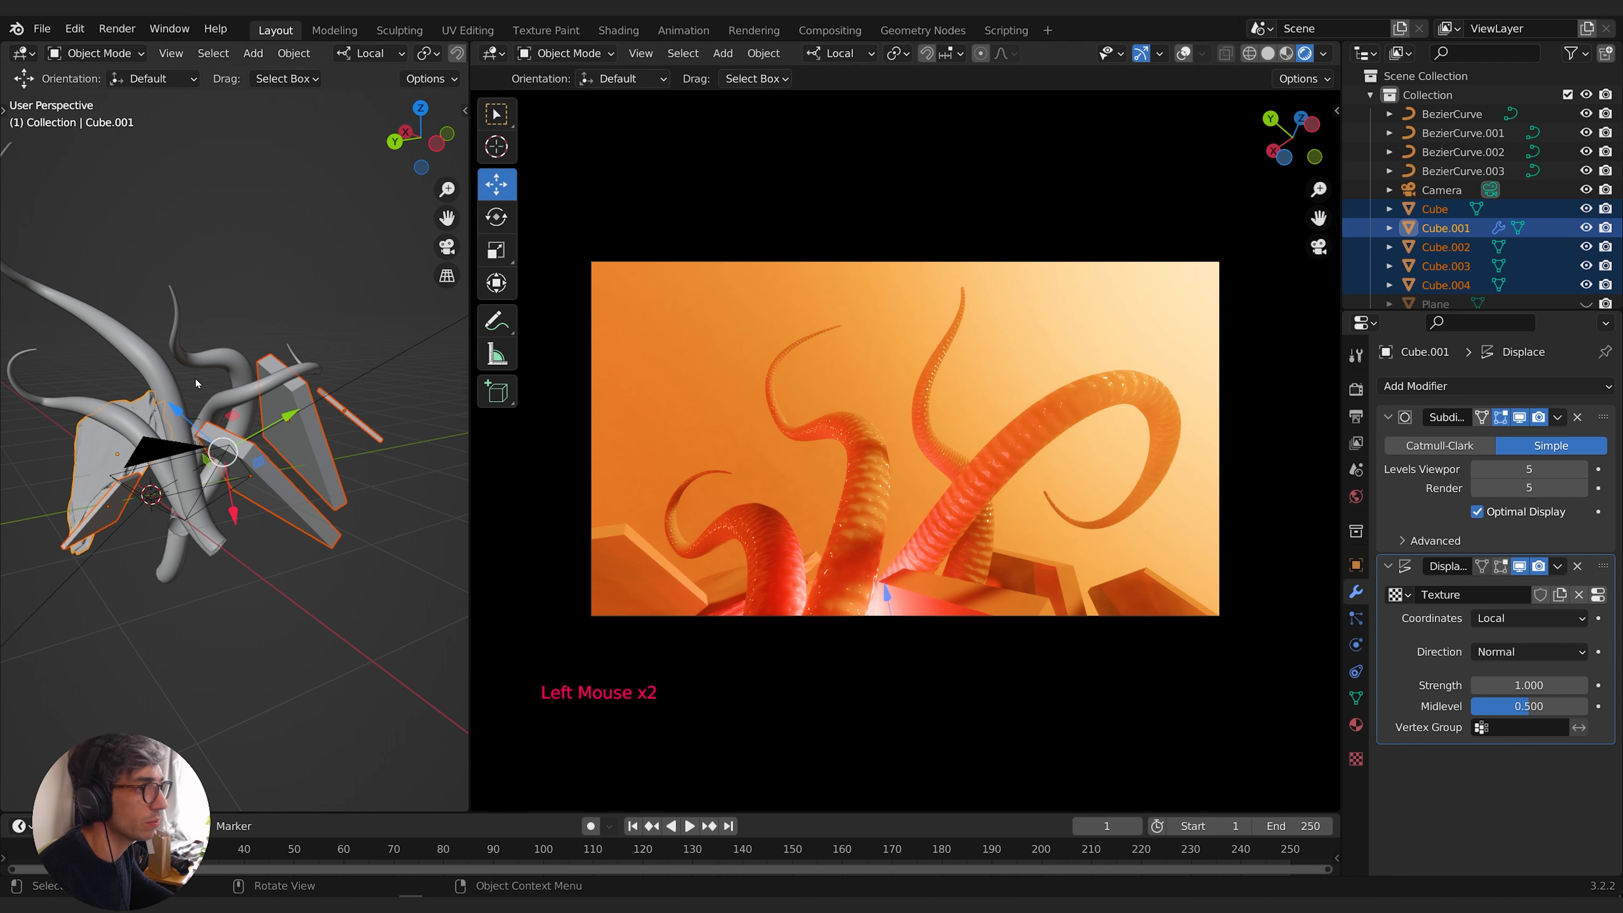
Apply the scale of the selected slabs and copy Cube.001's modifiers to all of them
{"action": "key", "text": "F3"}
{"action": "type", "text": "apply sc"}
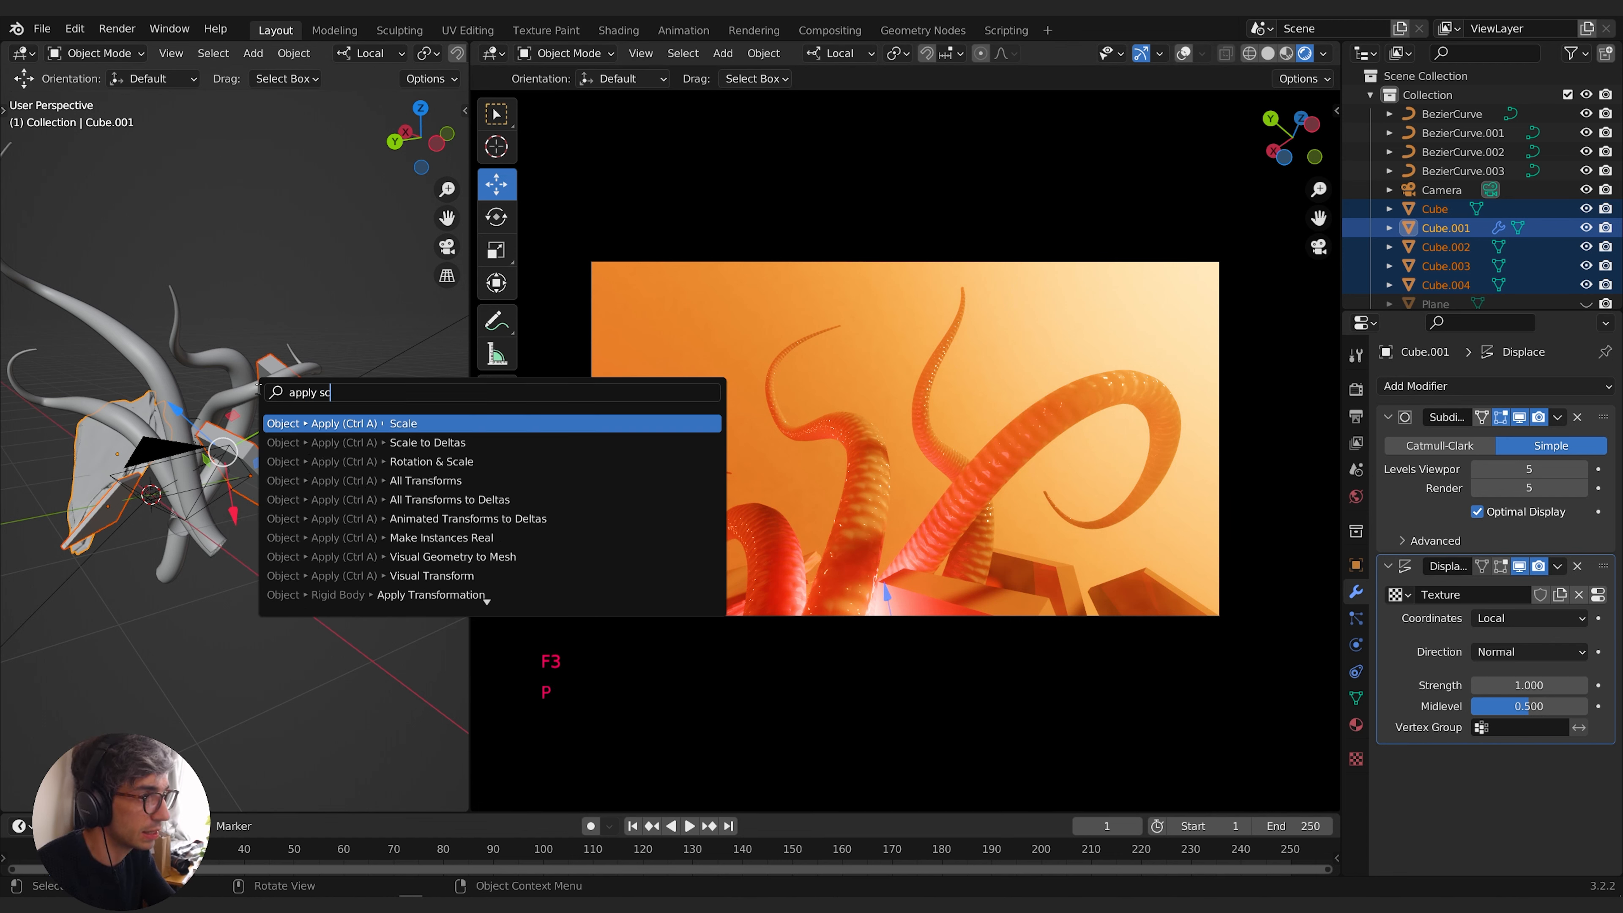
{"action": "key", "text": "Return"}
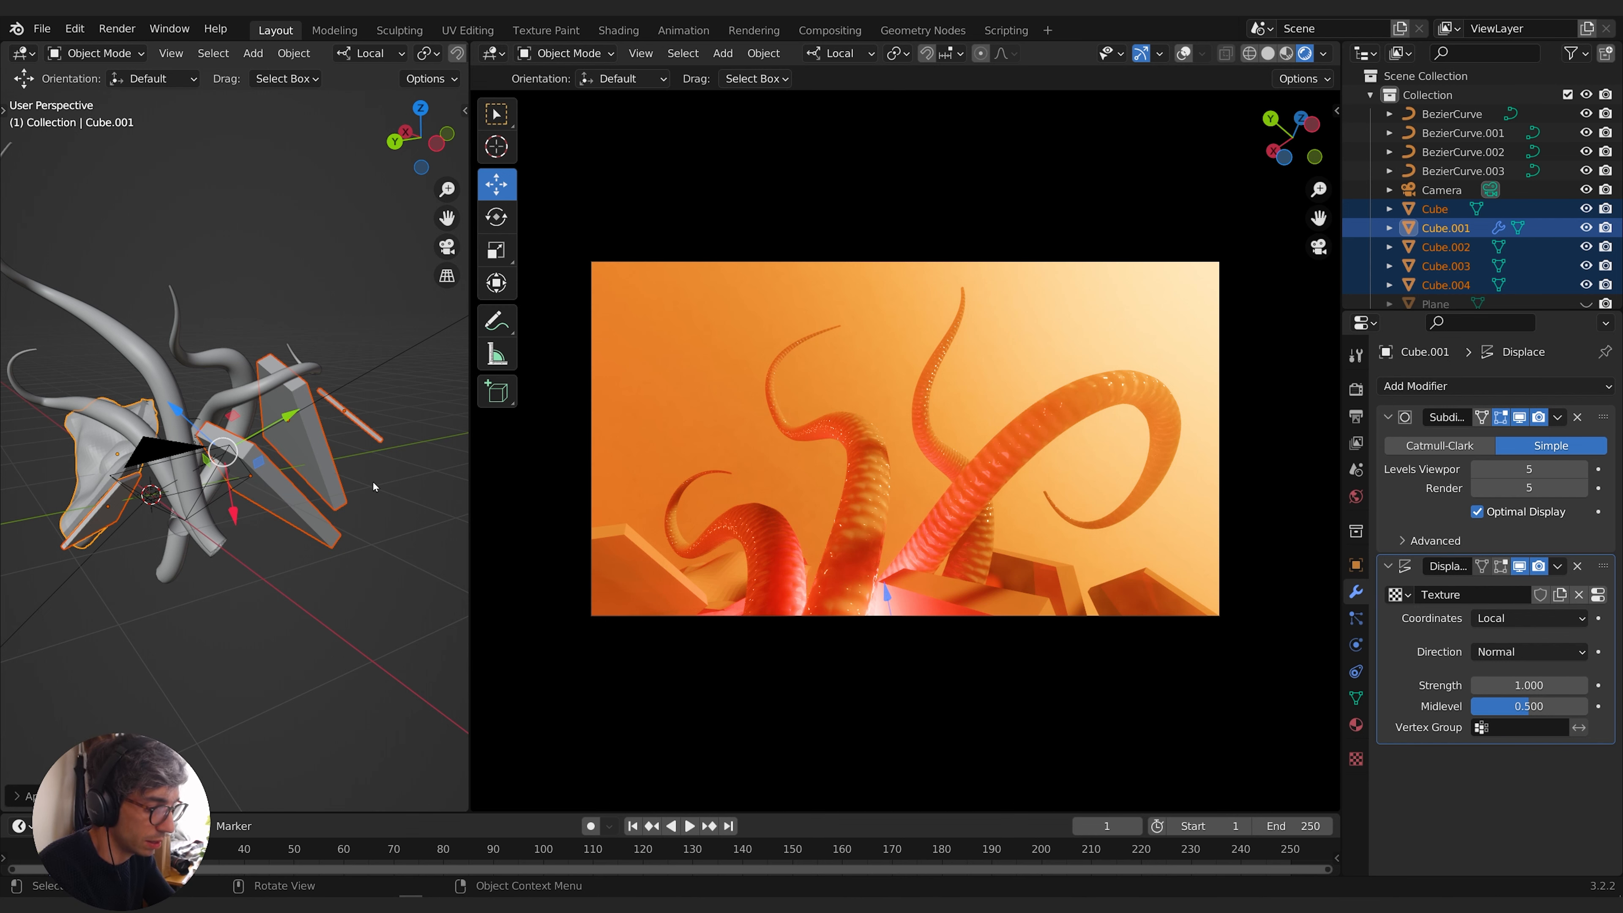
{"action": "key", "text": "F3"}
{"action": "type", "text": "copy mod"}
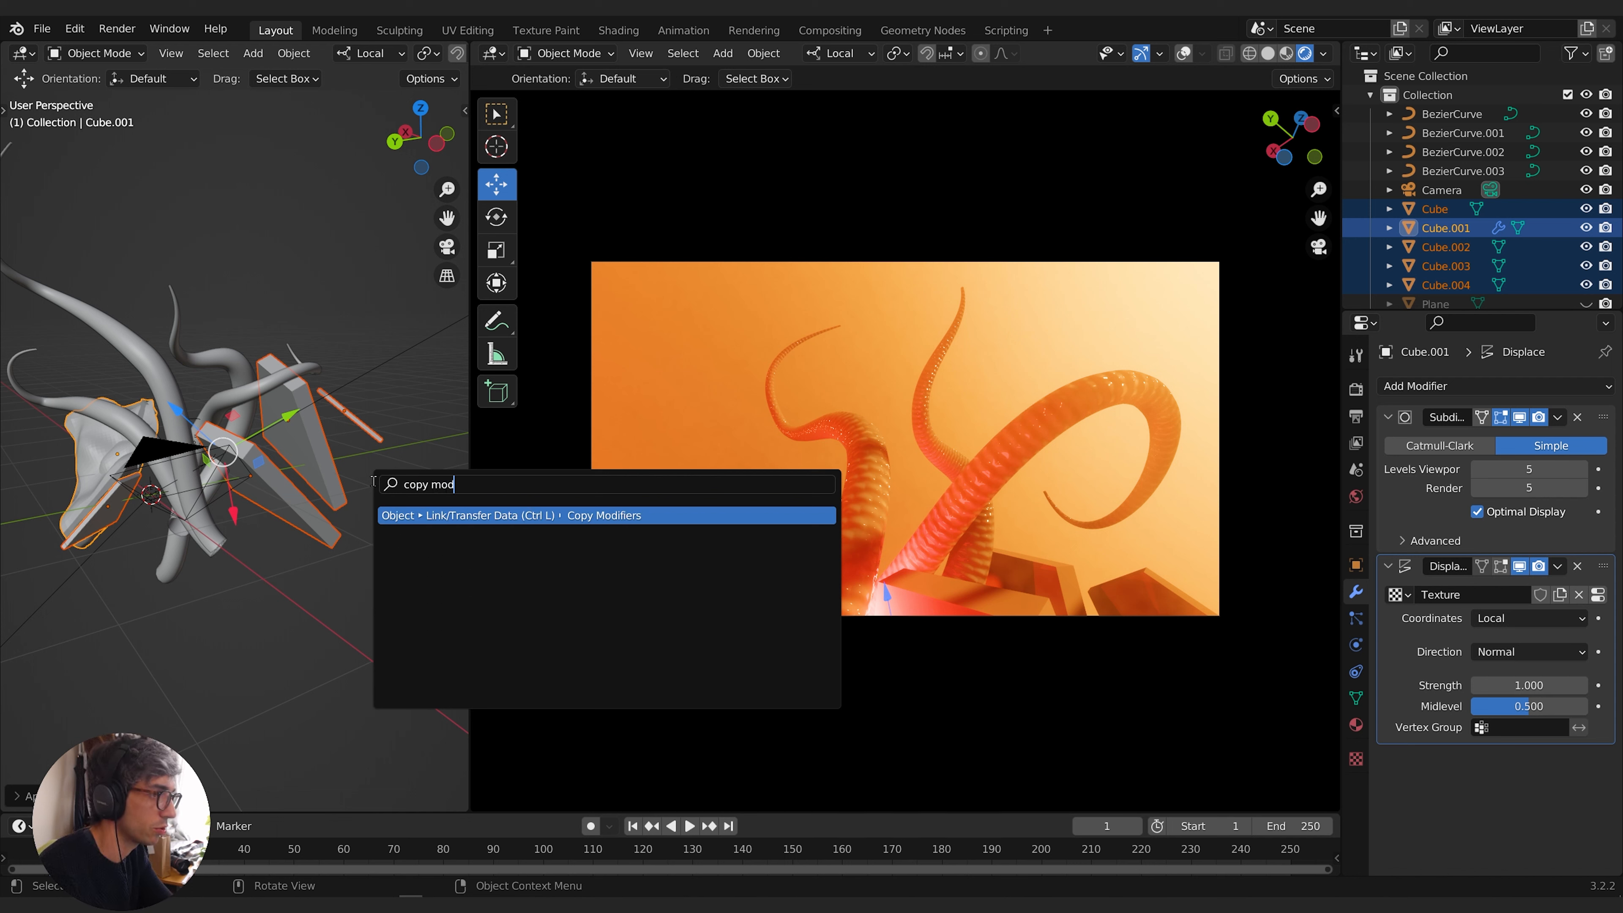
{"action": "key", "text": "Return"}
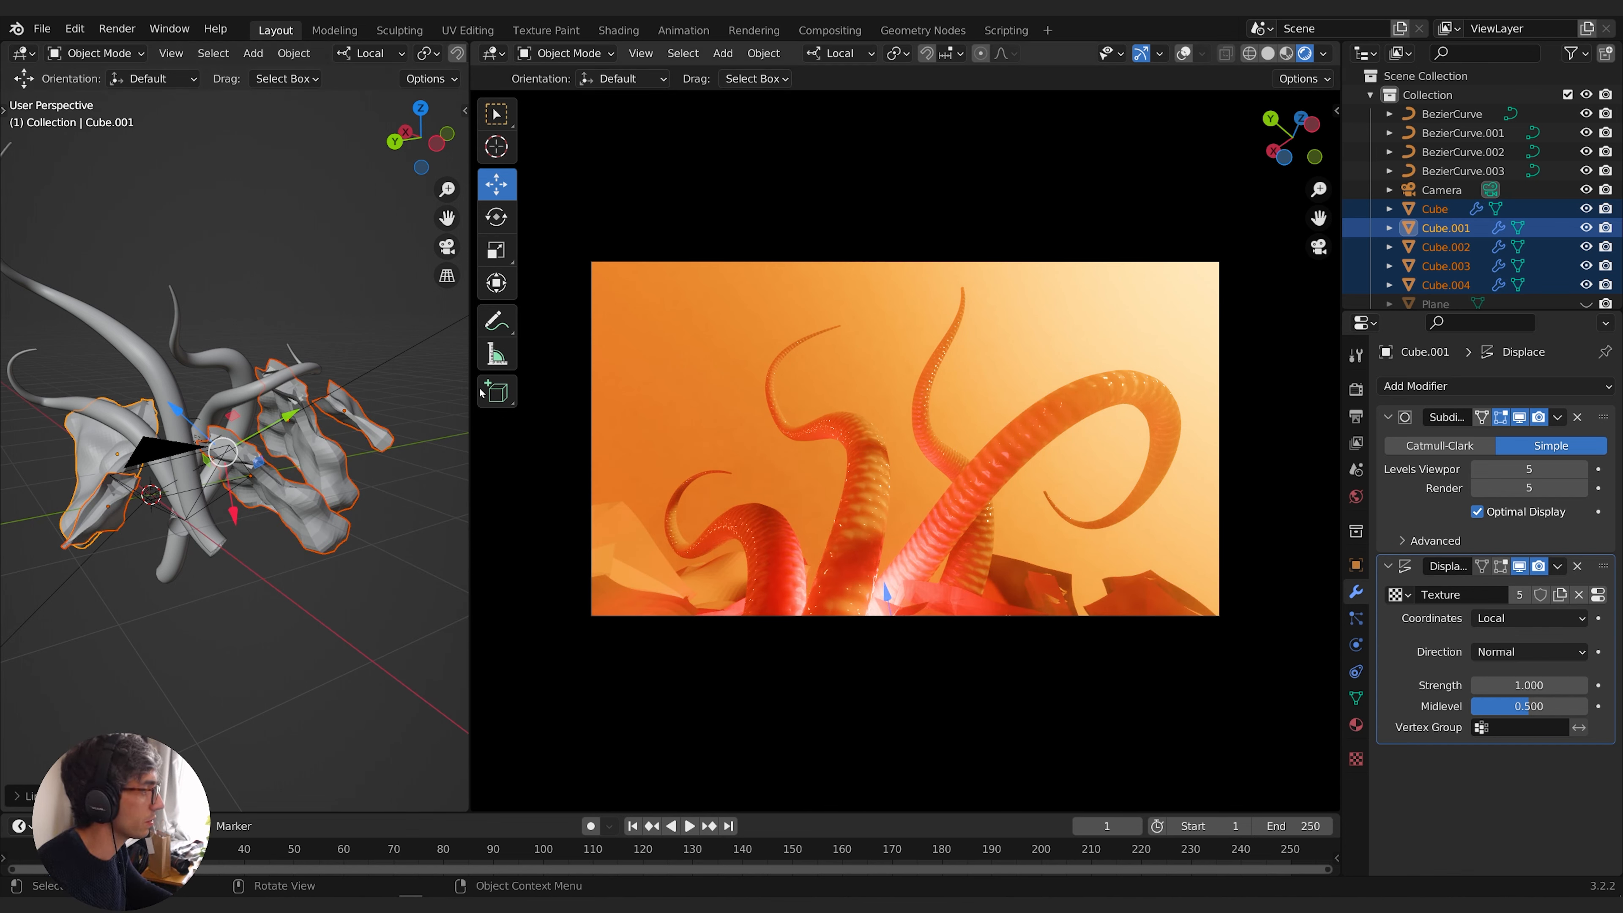
Reduce the size of the shared Clouds texture for a finer rock displacement
{"action": "mouse_move", "coordinate": [276, 425]}
{"action": "middle_mouse_down"}
{"action": "mouse_move", "coordinate": [172, 441]}
{"action": "mouse_move", "coordinate": [256, 435]}
{"action": "middle_mouse_up"}
{"action": "scroll", "coordinate": [256, 435], "scroll_direction": "down", "scroll_amount": 1}
{"action": "scroll", "coordinate": [1486, 767], "scroll_direction": "up", "scroll_amount": 1}
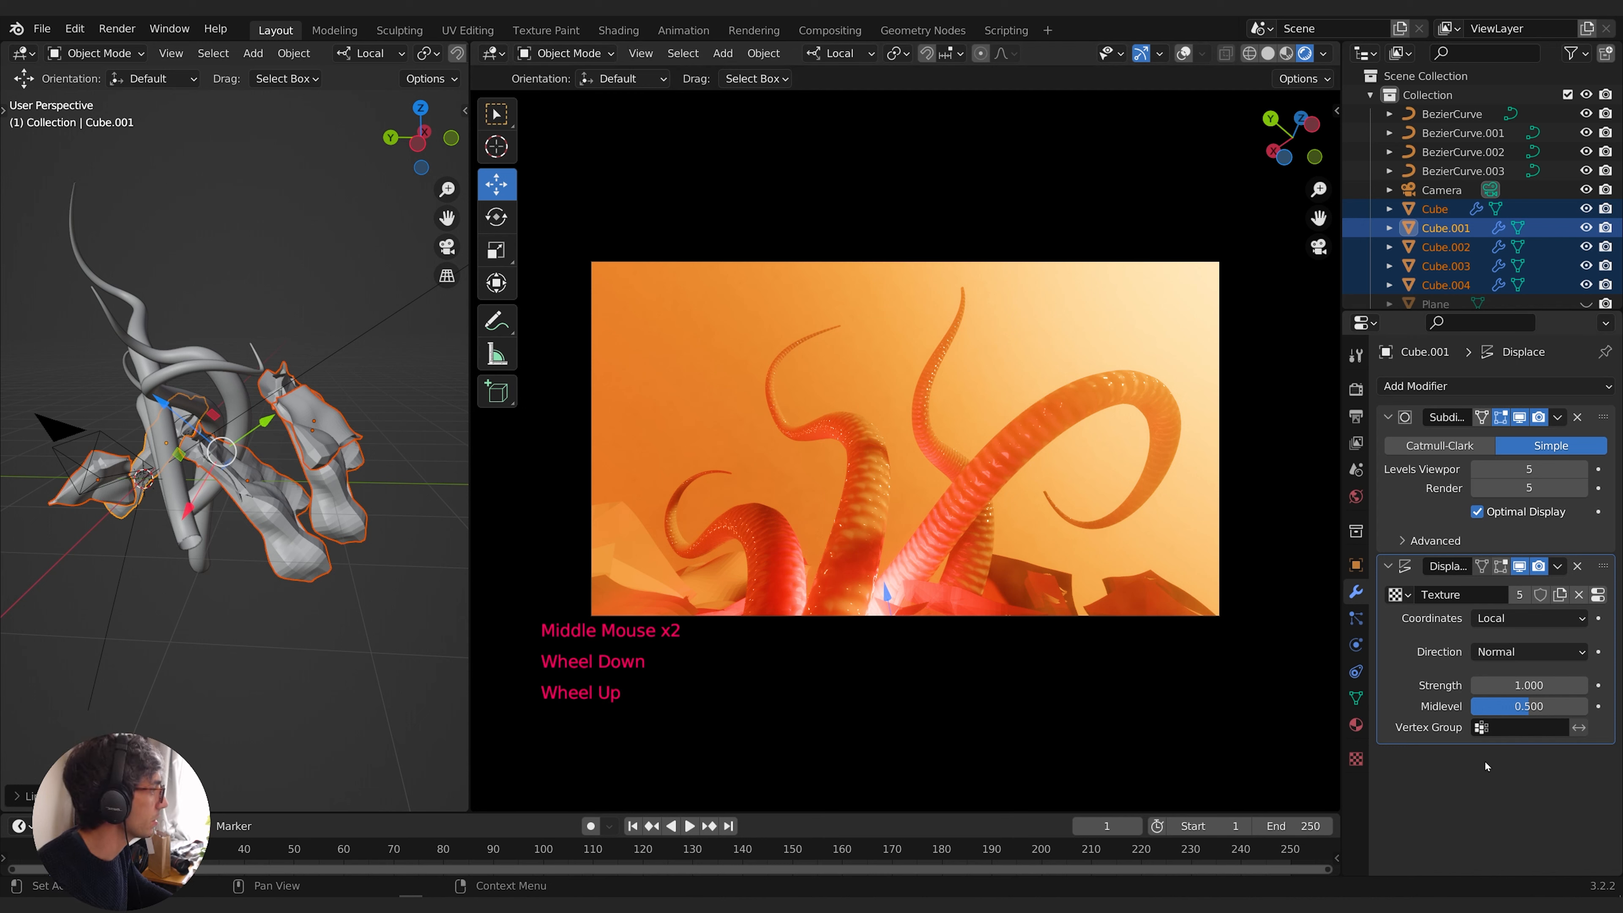
{"action": "left_click", "coordinate": [1356, 758]}
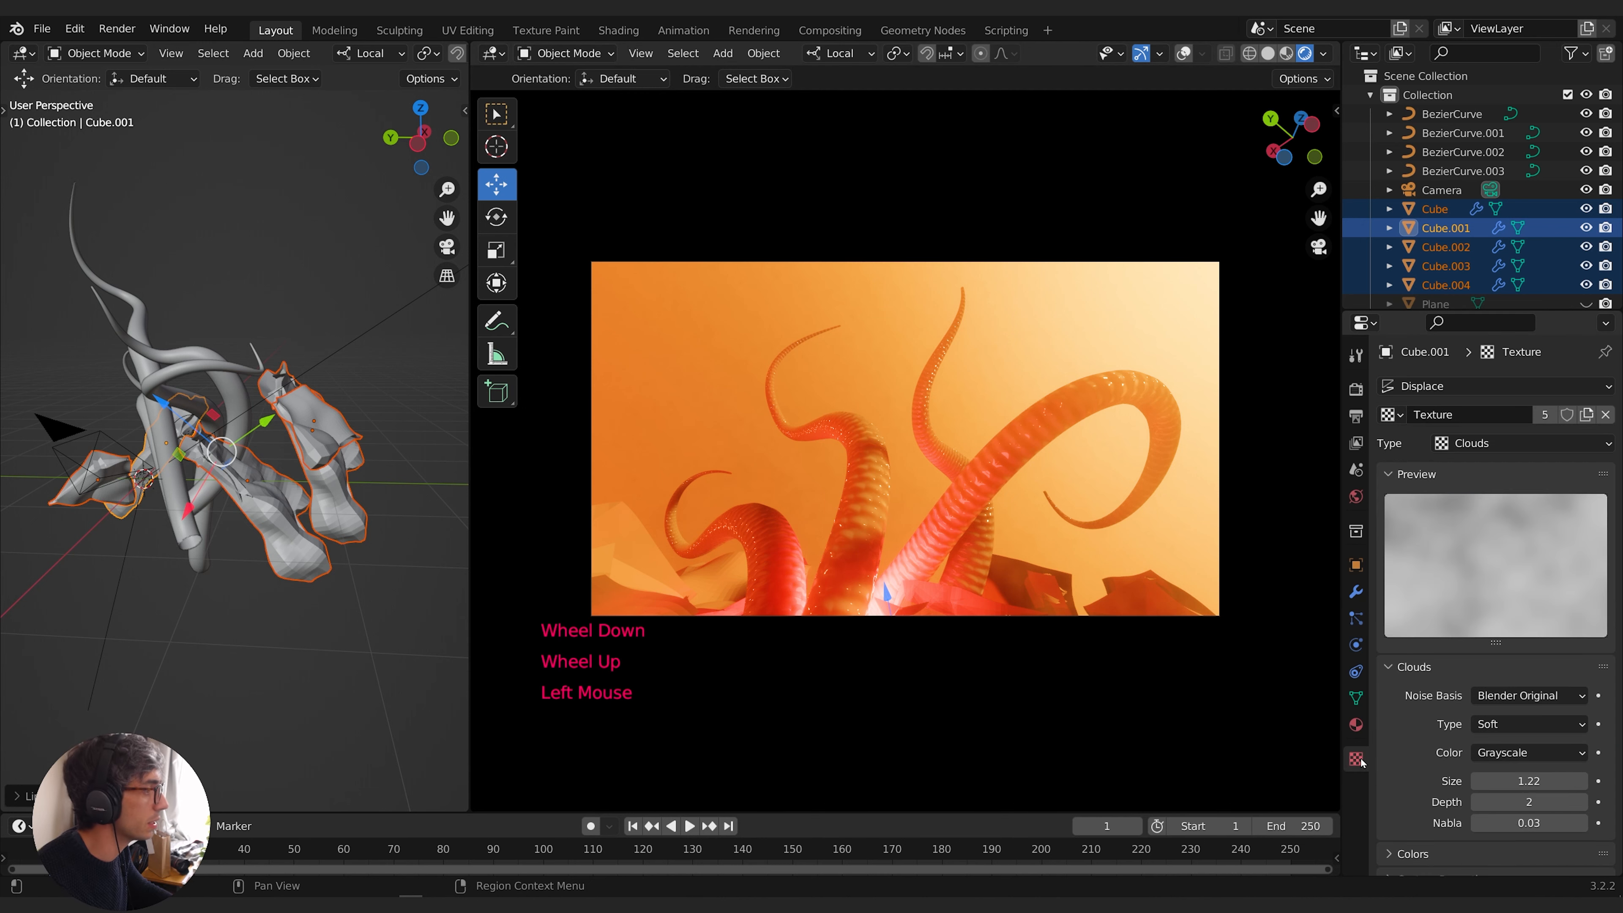
{"action": "left_click_drag", "start_coordinate": [1528, 782], "coordinate": [1465, 781]}
Set the Displace strength to 0.3 on all selected slabs and shade them smooth
{"action": "left_click", "coordinate": [1356, 591]}
{"action": "left_click", "coordinate": [1528, 706], "text": "alt"}
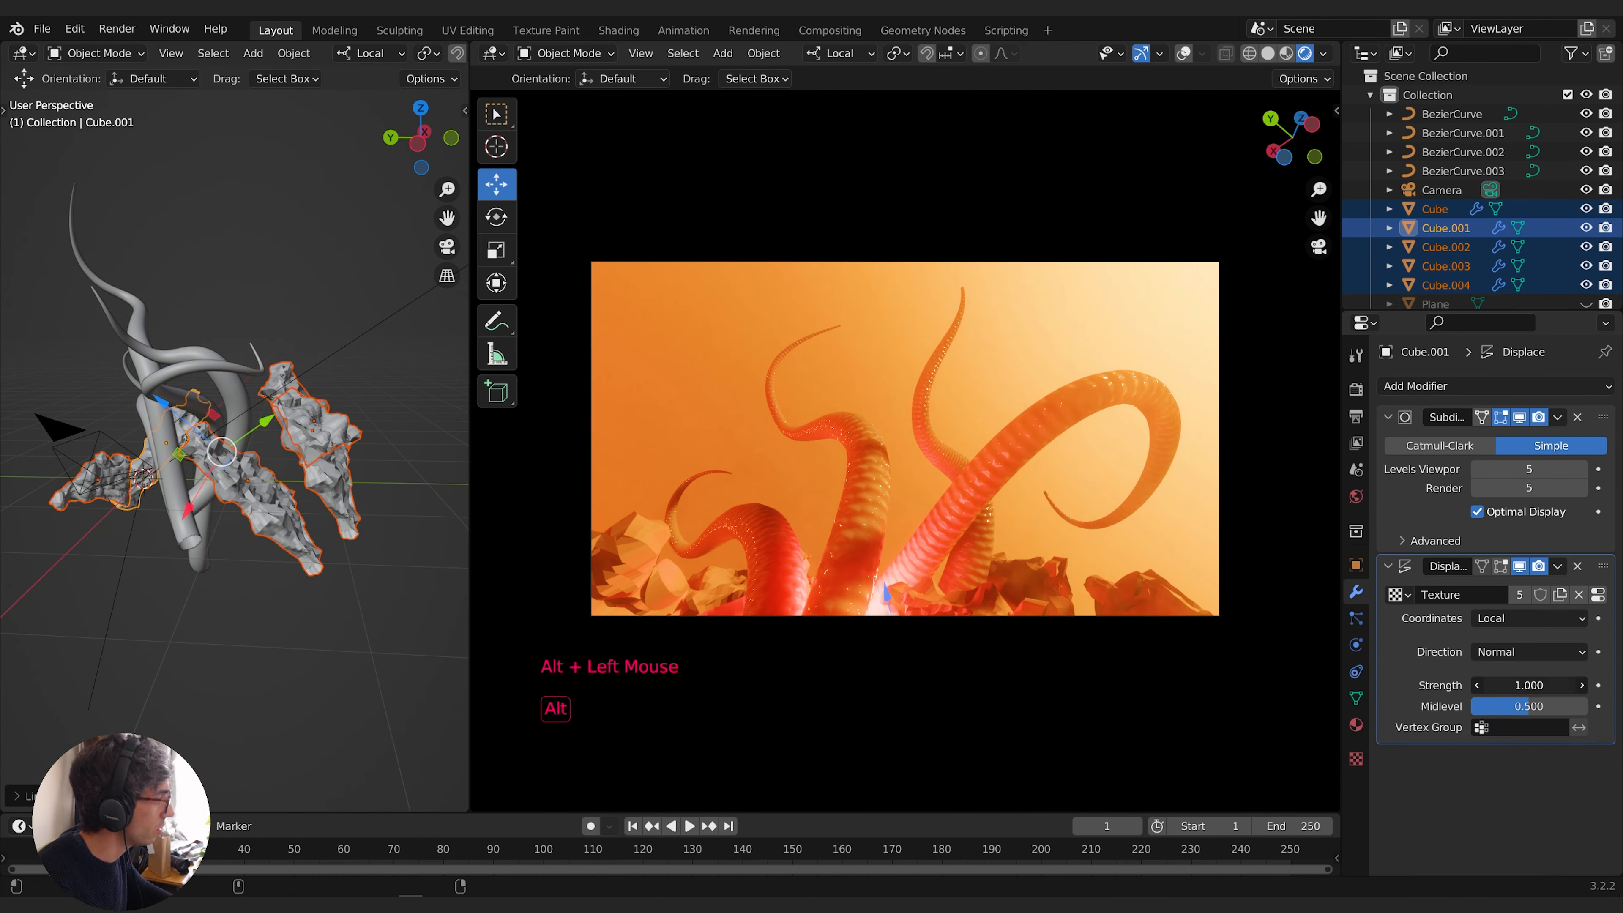
{"action": "left_click_drag", "start_coordinate": [1526, 686], "coordinate": [1524, 685], "text": "alt"}
{"action": "key", "text": "F3"}
{"action": "type", "text": "shade sm"}
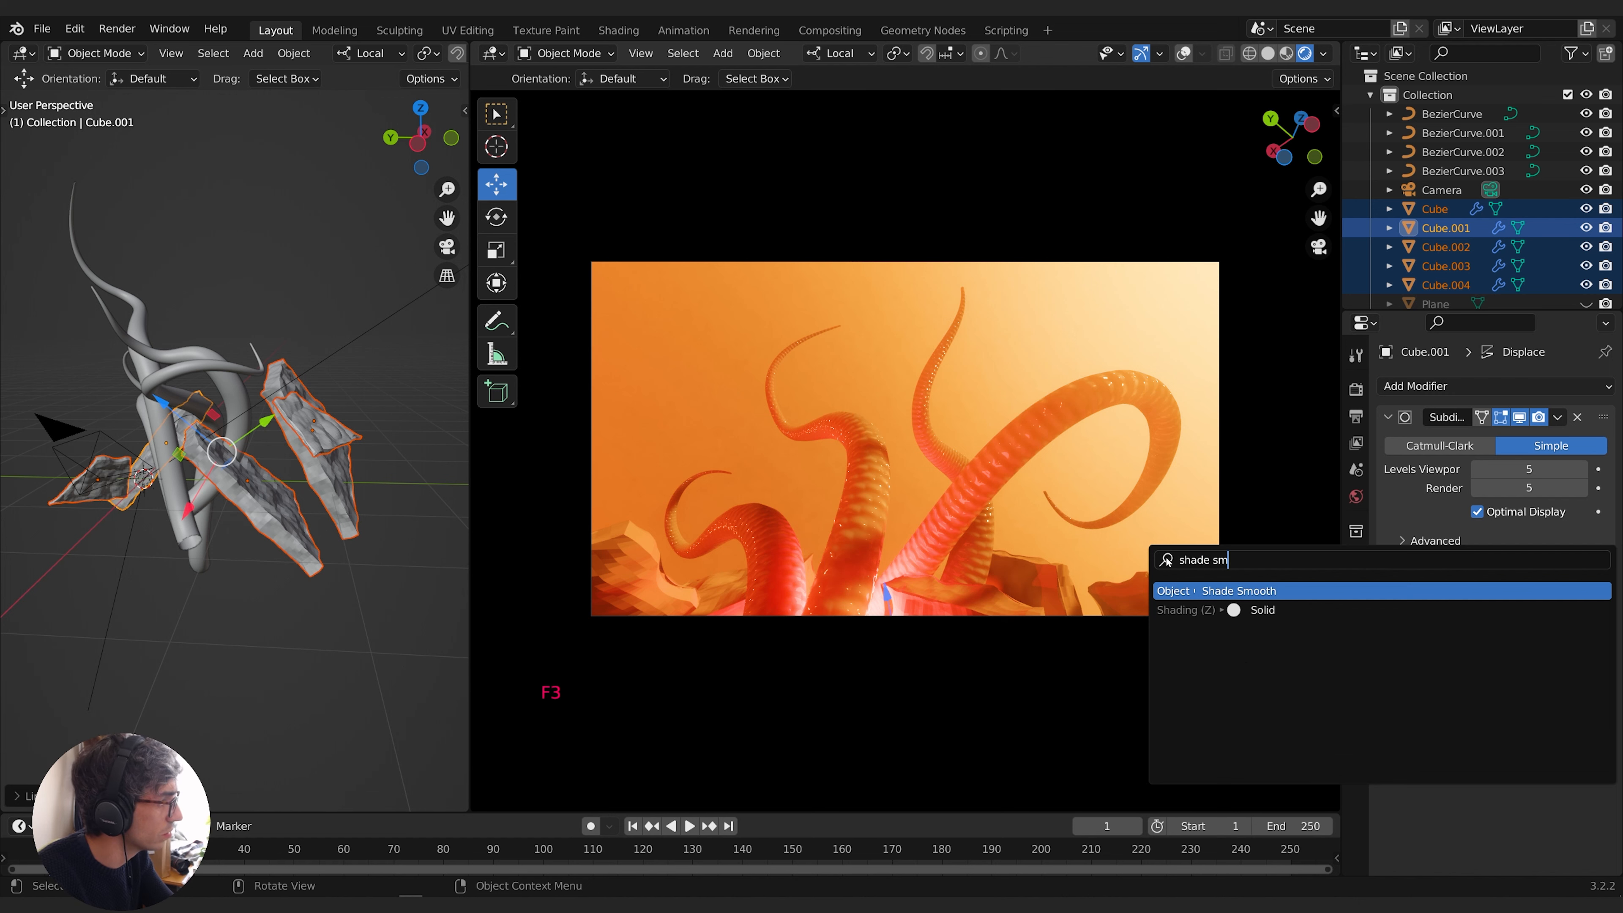
{"action": "key", "text": "Return"}
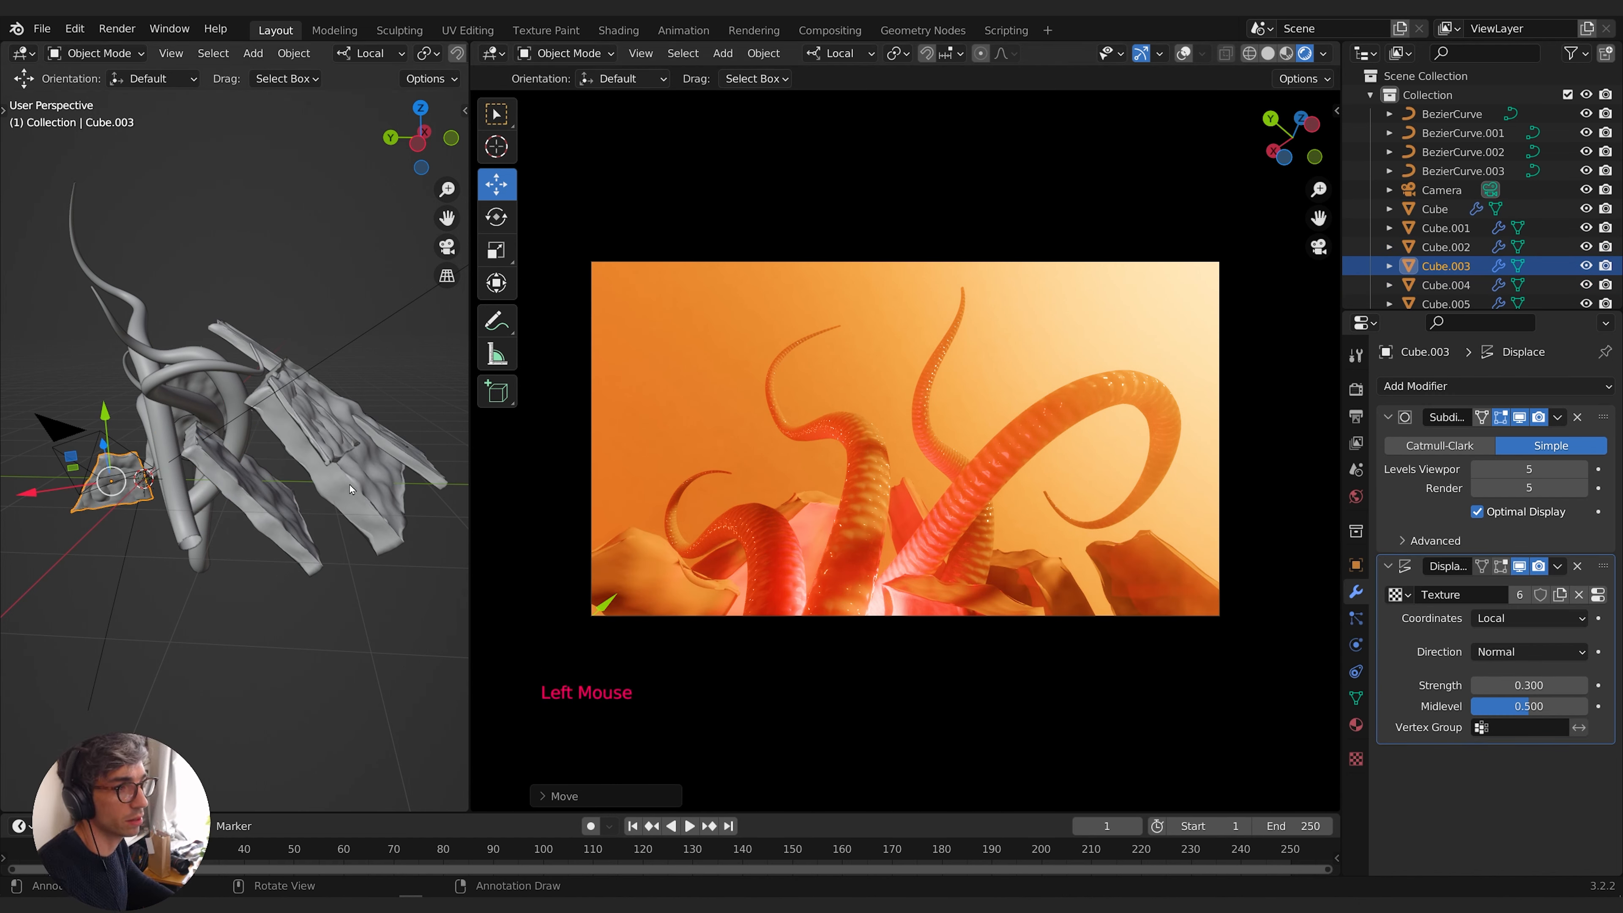
Select all six rock slabs, Cube through Cube.005, with Cube as the active object
{"action": "left_click", "coordinate": [350, 489]}
{"action": "middle_click_drag", "start_coordinate": [350, 489], "coordinate": [340, 522]}
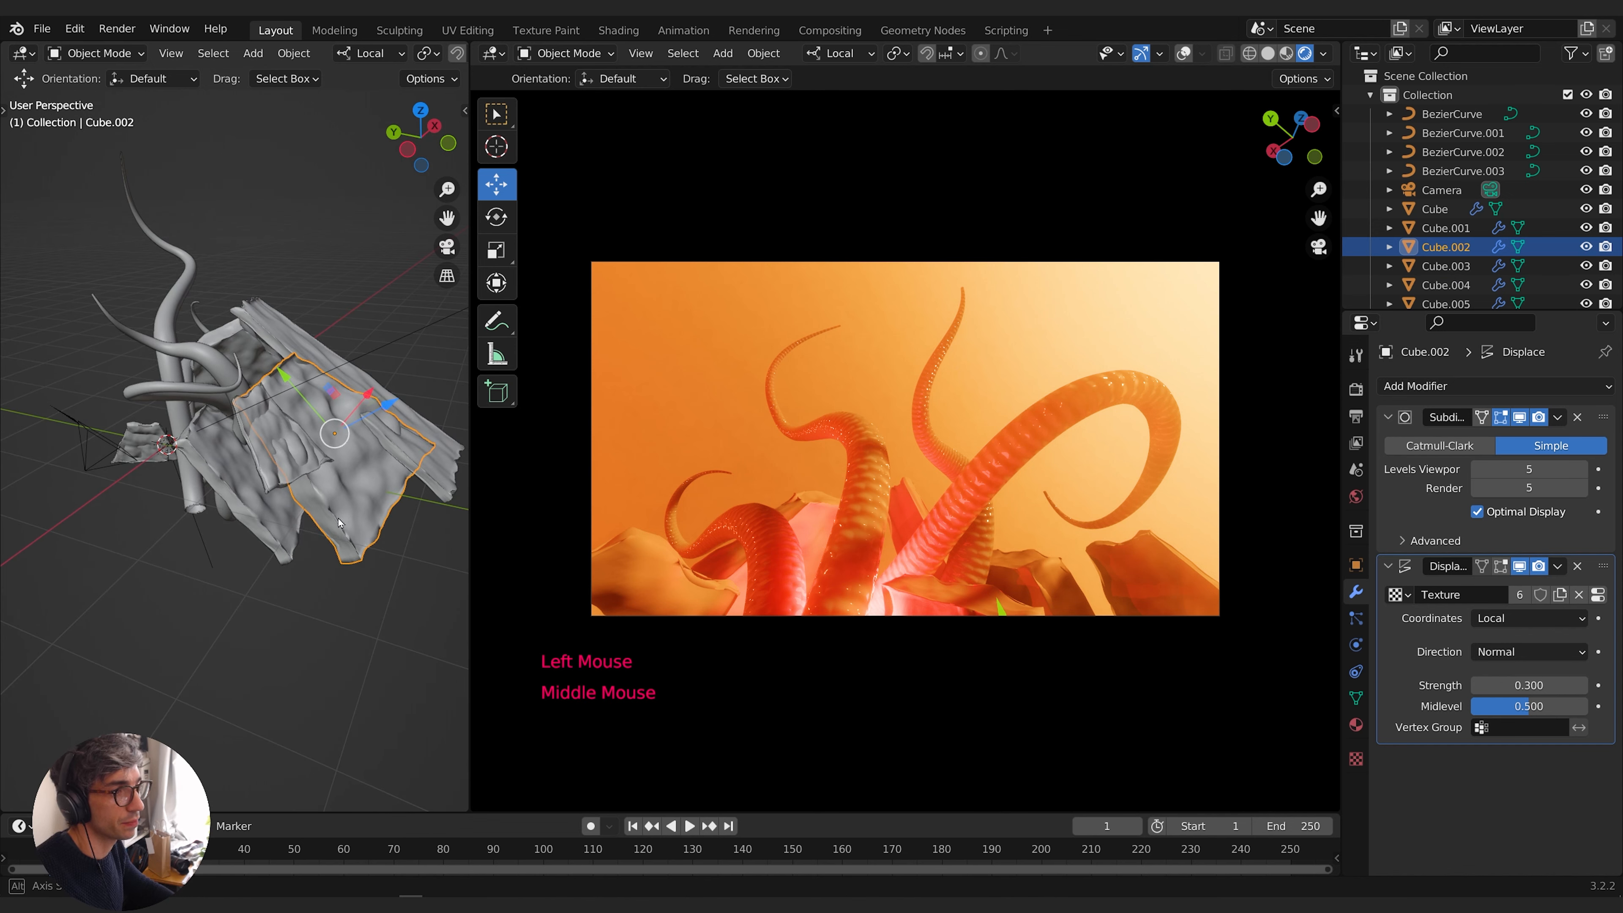
{"action": "left_click", "coordinate": [1428, 210]}
{"action": "left_click", "coordinate": [1447, 228], "text": "shift"}
{"action": "left_click", "coordinate": [1447, 247], "text": "shift"}
{"action": "left_click", "coordinate": [1447, 266], "text": "shift"}
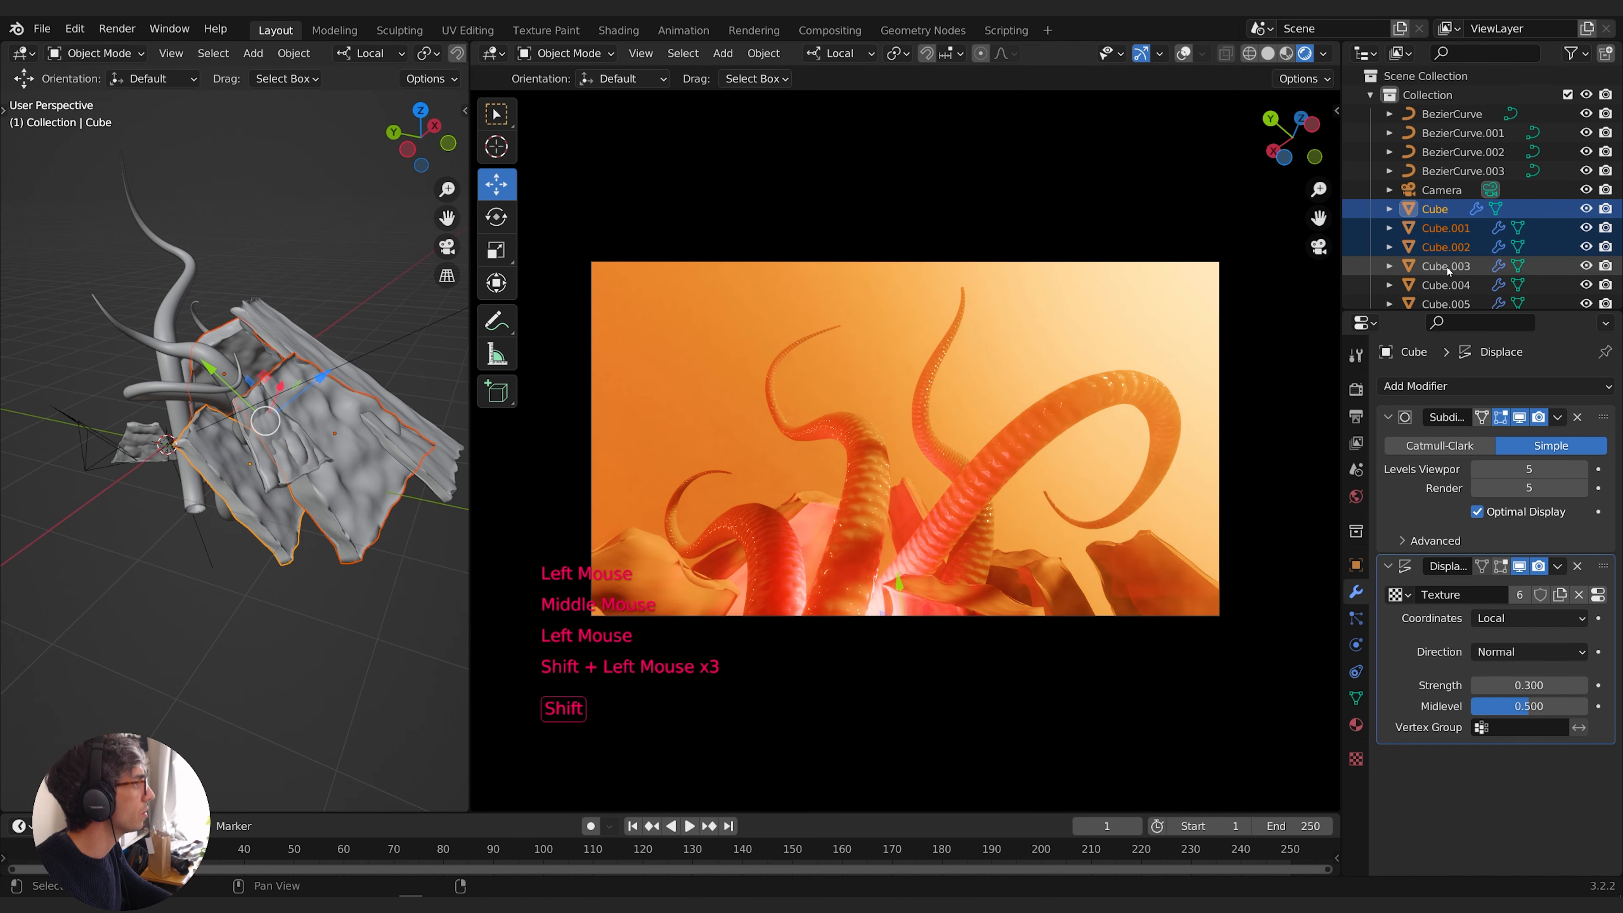
{"action": "left_click", "coordinate": [1452, 286], "text": "shift"}
{"action": "scroll", "coordinate": [1452, 284], "scroll_direction": "down", "scroll_amount": 1}
{"action": "left_click", "coordinate": [1447, 253], "text": "shift"}
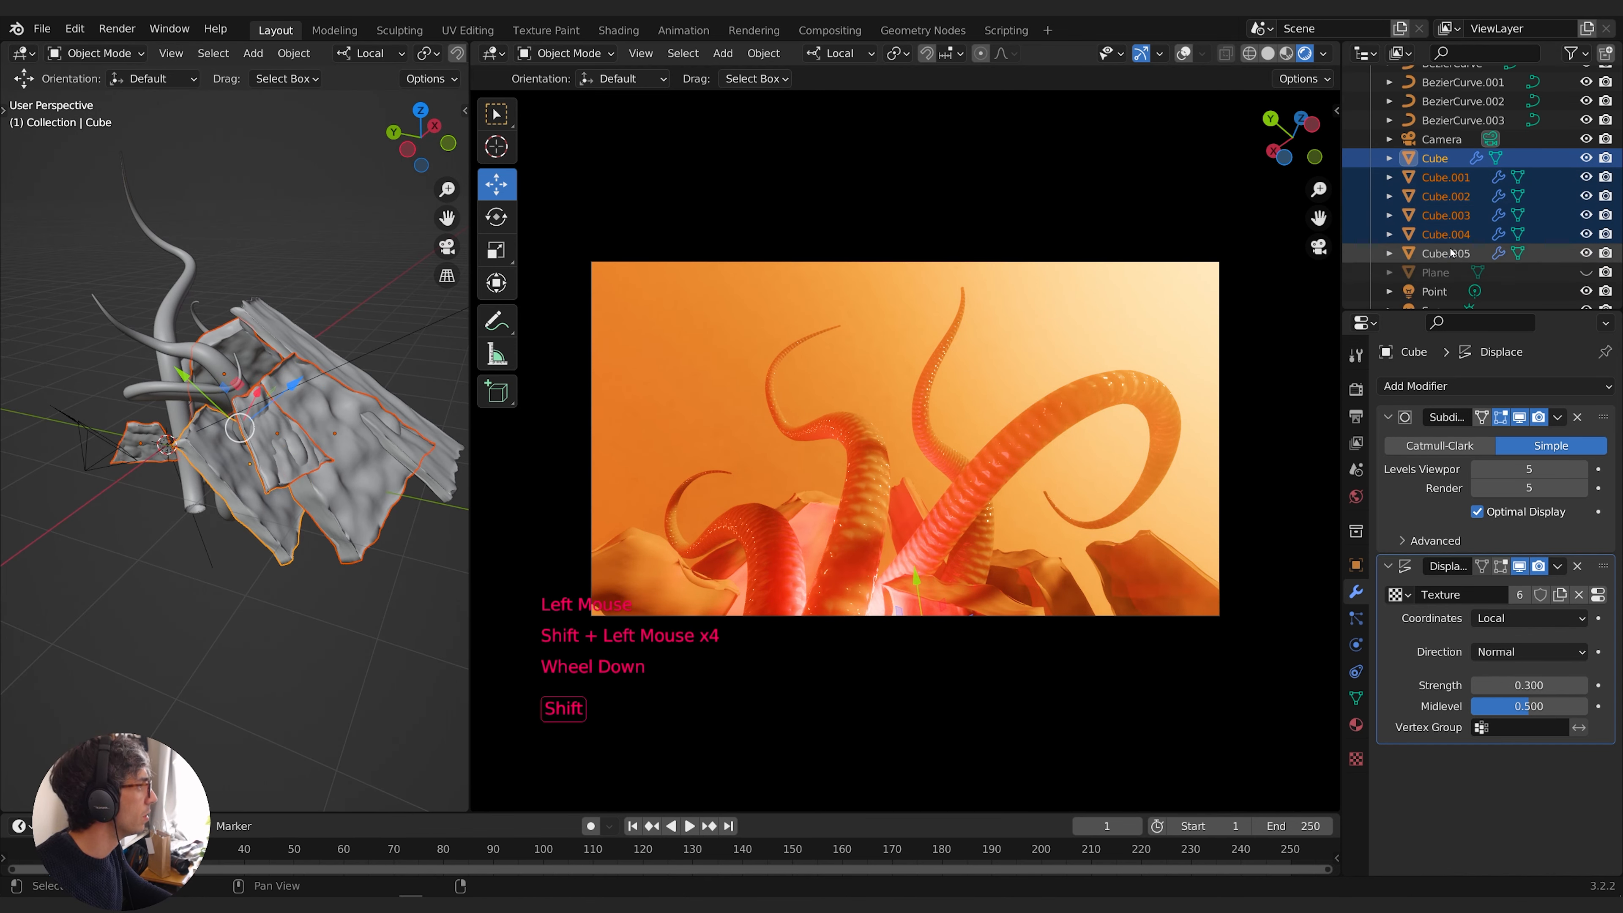
Copy Cube's Material.002 to all selected rock slabs and darken its Base Color to black
{"action": "left_click", "coordinate": [1357, 724]}
{"action": "left_click", "coordinate": [1563, 458]}
{"action": "left_click", "coordinate": [1606, 431]}
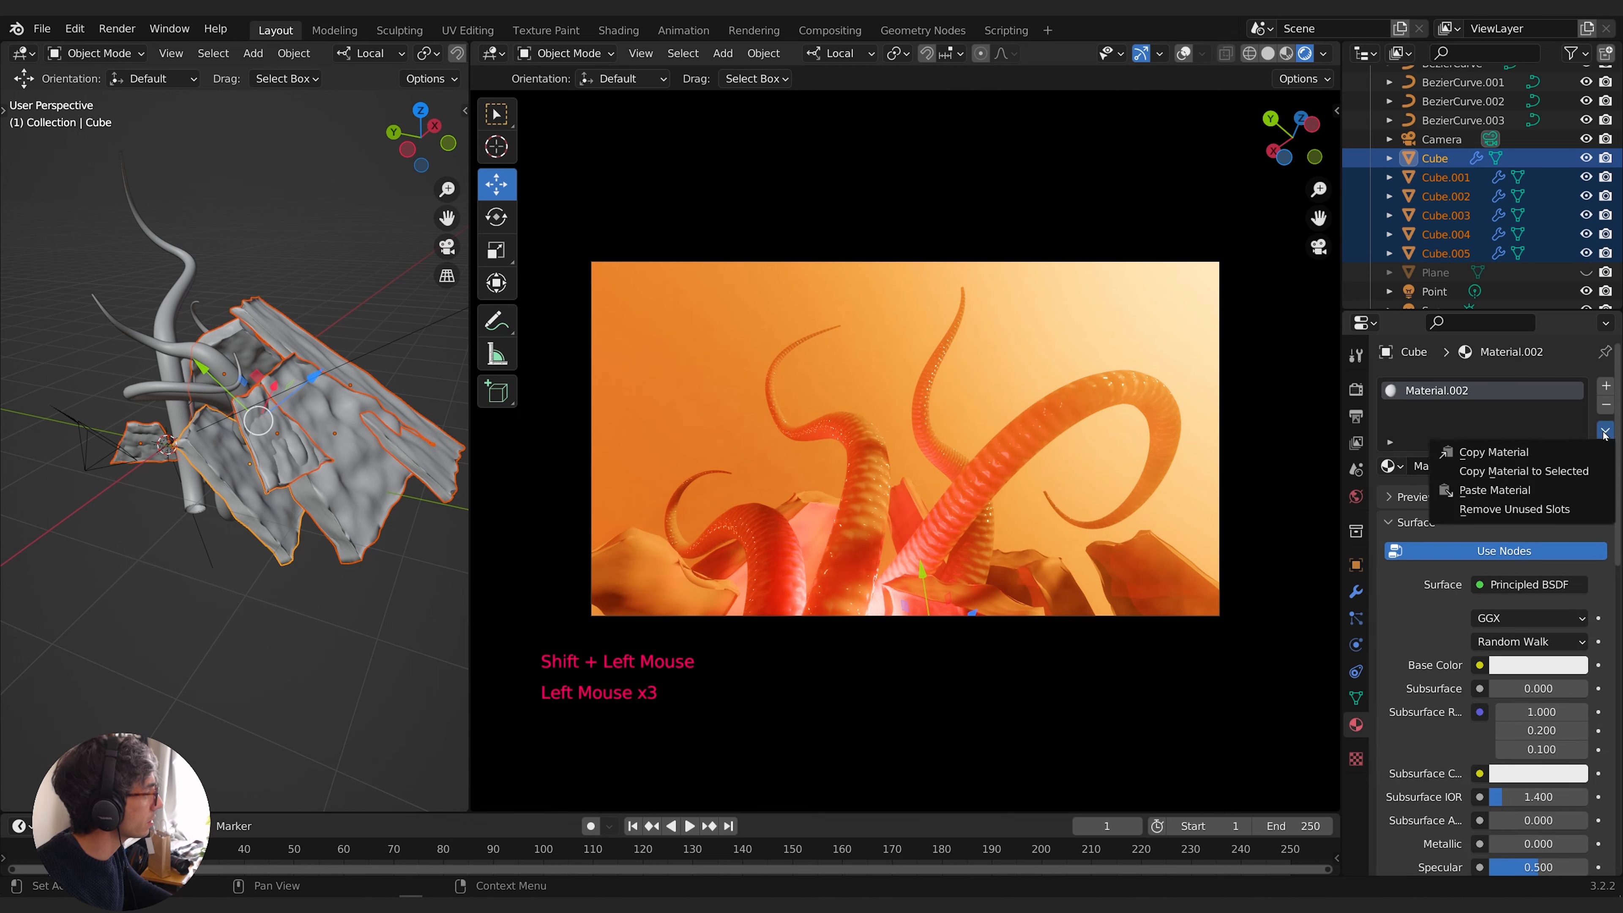
{"action": "left_click", "coordinate": [1553, 471]}
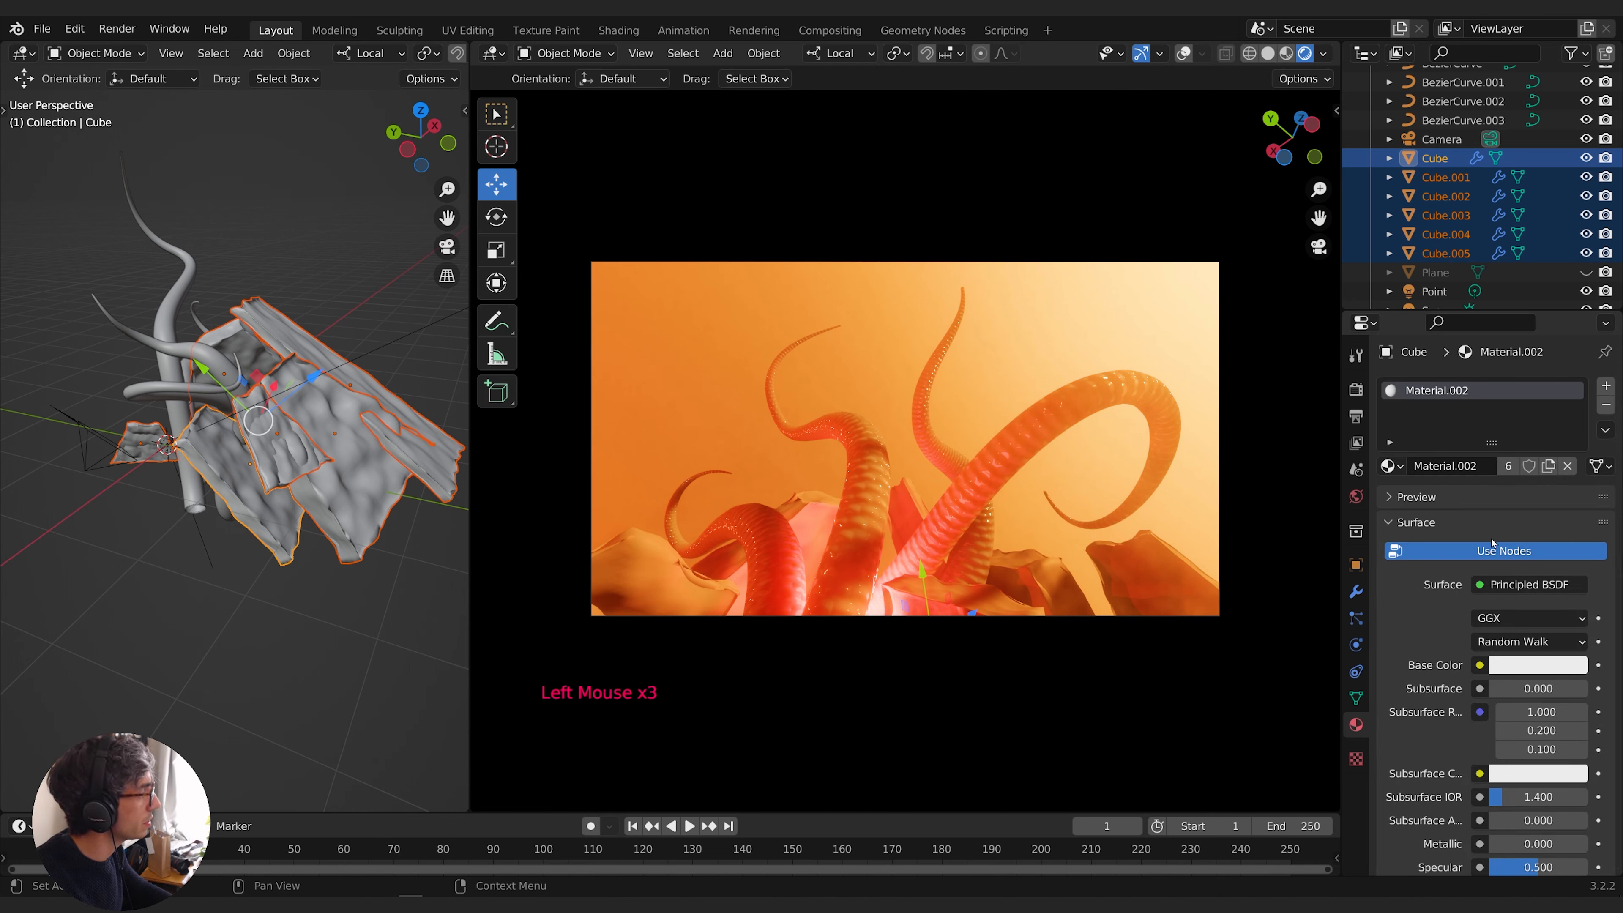
{"action": "left_click", "coordinate": [1530, 667]}
{"action": "left_click_drag", "start_coordinate": [1573, 448], "coordinate": [1564, 536]}
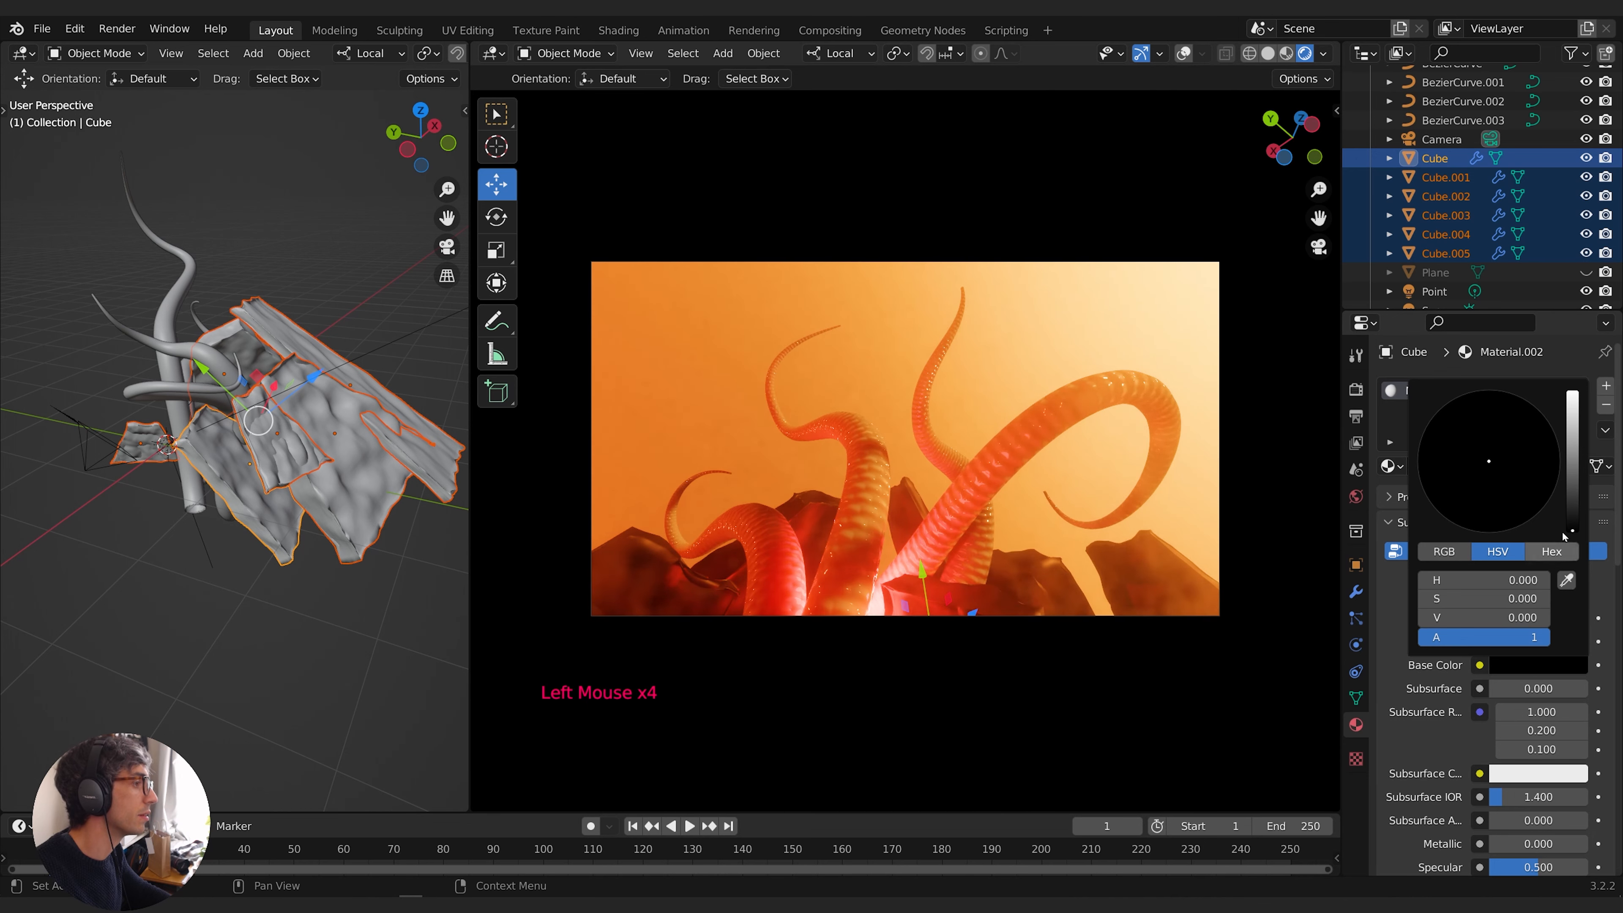
Turn the secondary 3D viewport into a wider Shader Editor showing the object material Material.002
{"action": "left_click", "coordinate": [23, 53]}
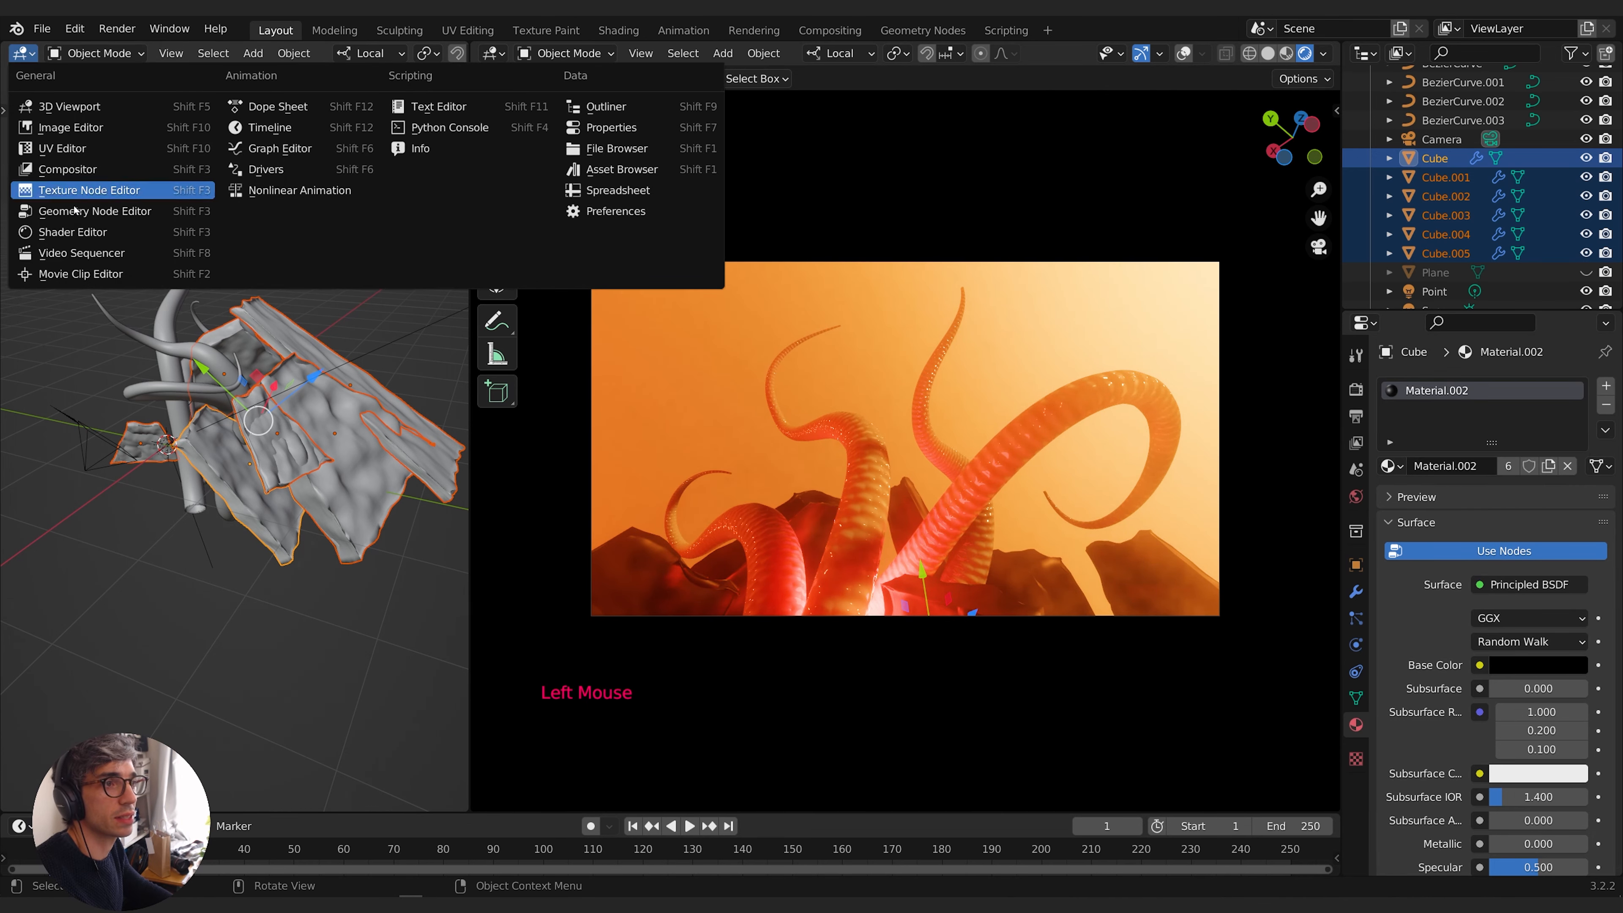
{"action": "left_click", "coordinate": [84, 232]}
{"action": "middle_click_drag", "start_coordinate": [212, 416], "coordinate": [161, 332]}
{"action": "scroll", "coordinate": [181, 328], "scroll_direction": "down", "scroll_amount": 2}
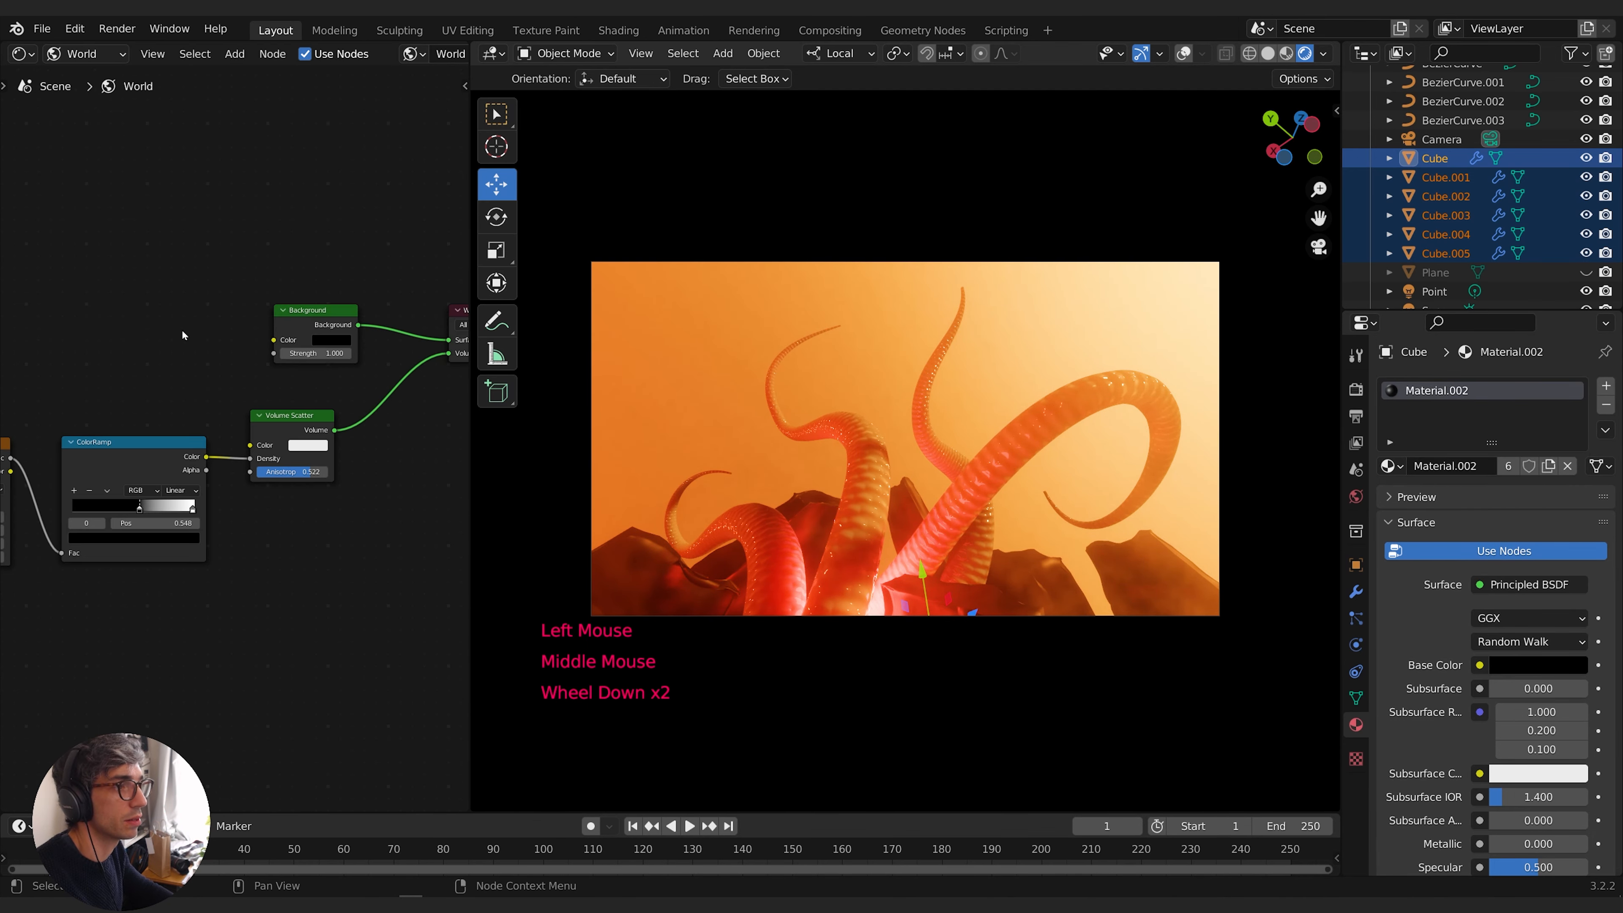
{"action": "left_click", "coordinate": [96, 54]}
{"action": "left_click", "coordinate": [80, 77]}
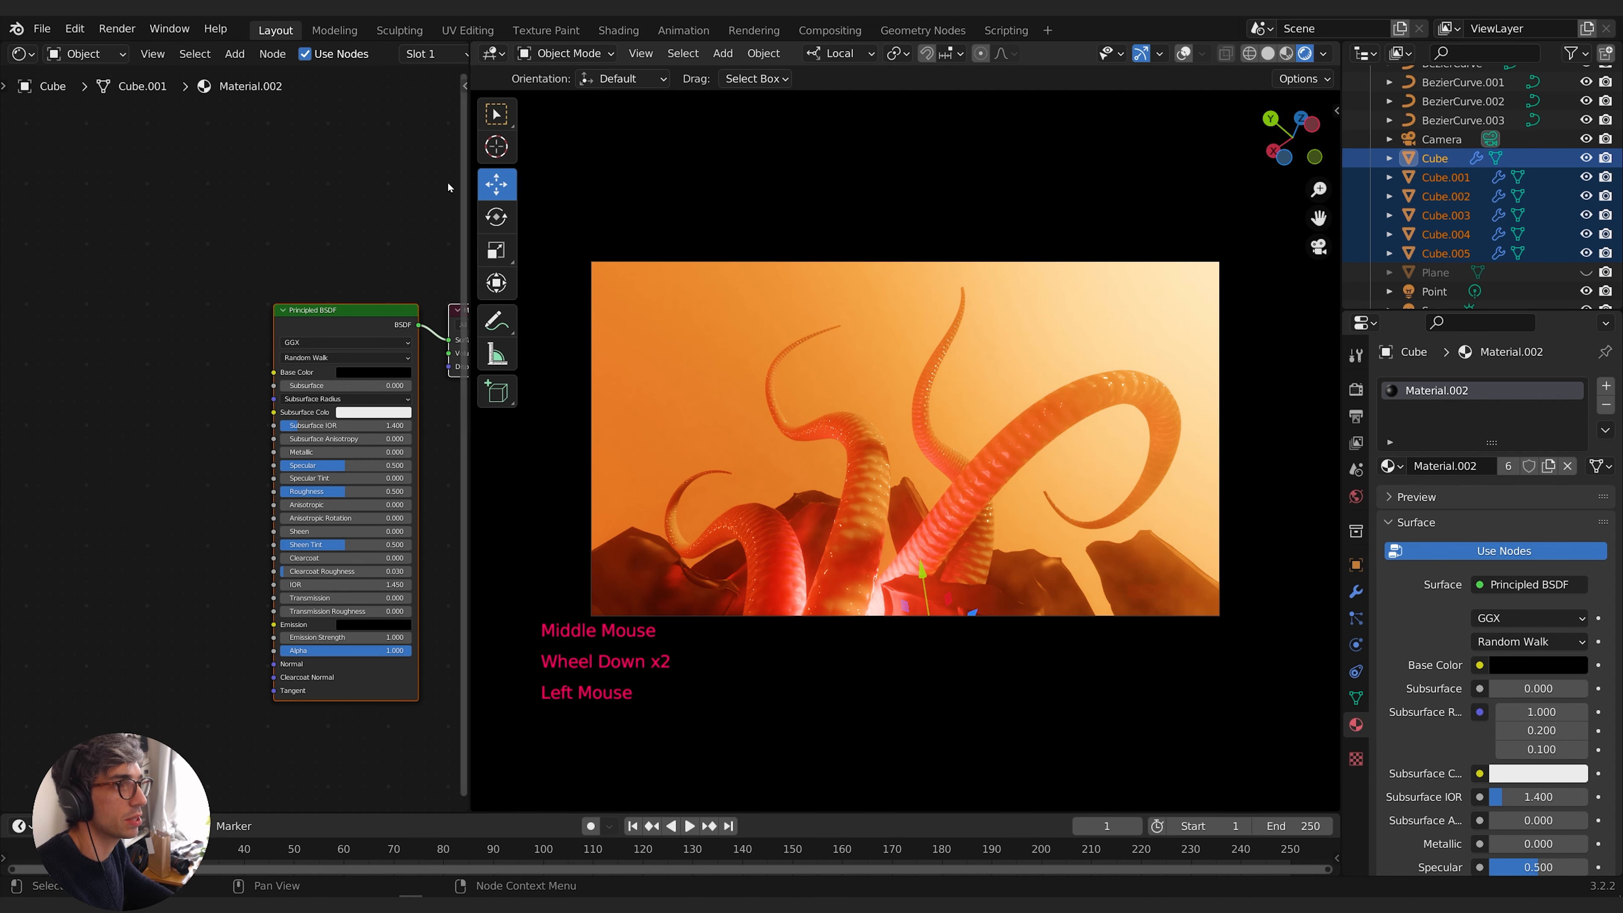
{"action": "left_click_drag", "start_coordinate": [468, 174], "coordinate": [616, 180]}
{"action": "scroll", "coordinate": [247, 396], "scroll_direction": "up", "scroll_amount": 2}
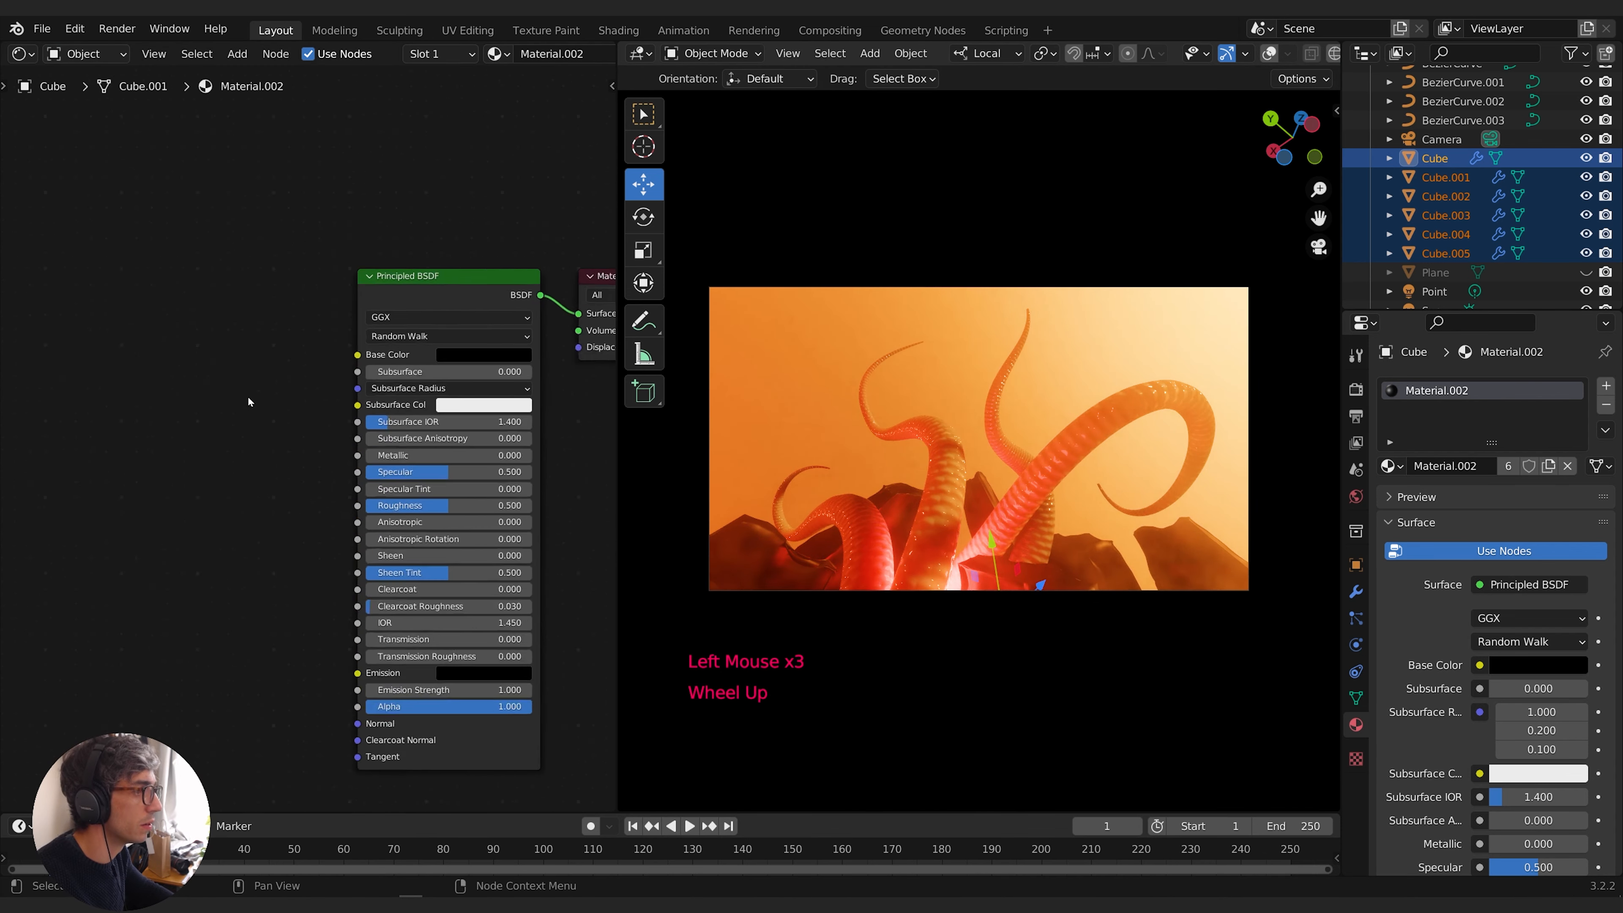
{"action": "middle_click_drag", "start_coordinate": [247, 396], "coordinate": [258, 284]}
{"action": "scroll", "coordinate": [257, 286], "scroll_direction": "down", "scroll_amount": 1}
{"action": "scroll", "coordinate": [257, 285], "scroll_direction": "up", "scroll_amount": 1}
{"action": "left_click", "coordinate": [230, 335]}
{"action": "key", "text": "shift+a"}
{"action": "left_click", "coordinate": [224, 345]}
{"action": "type", "text": "noise"}
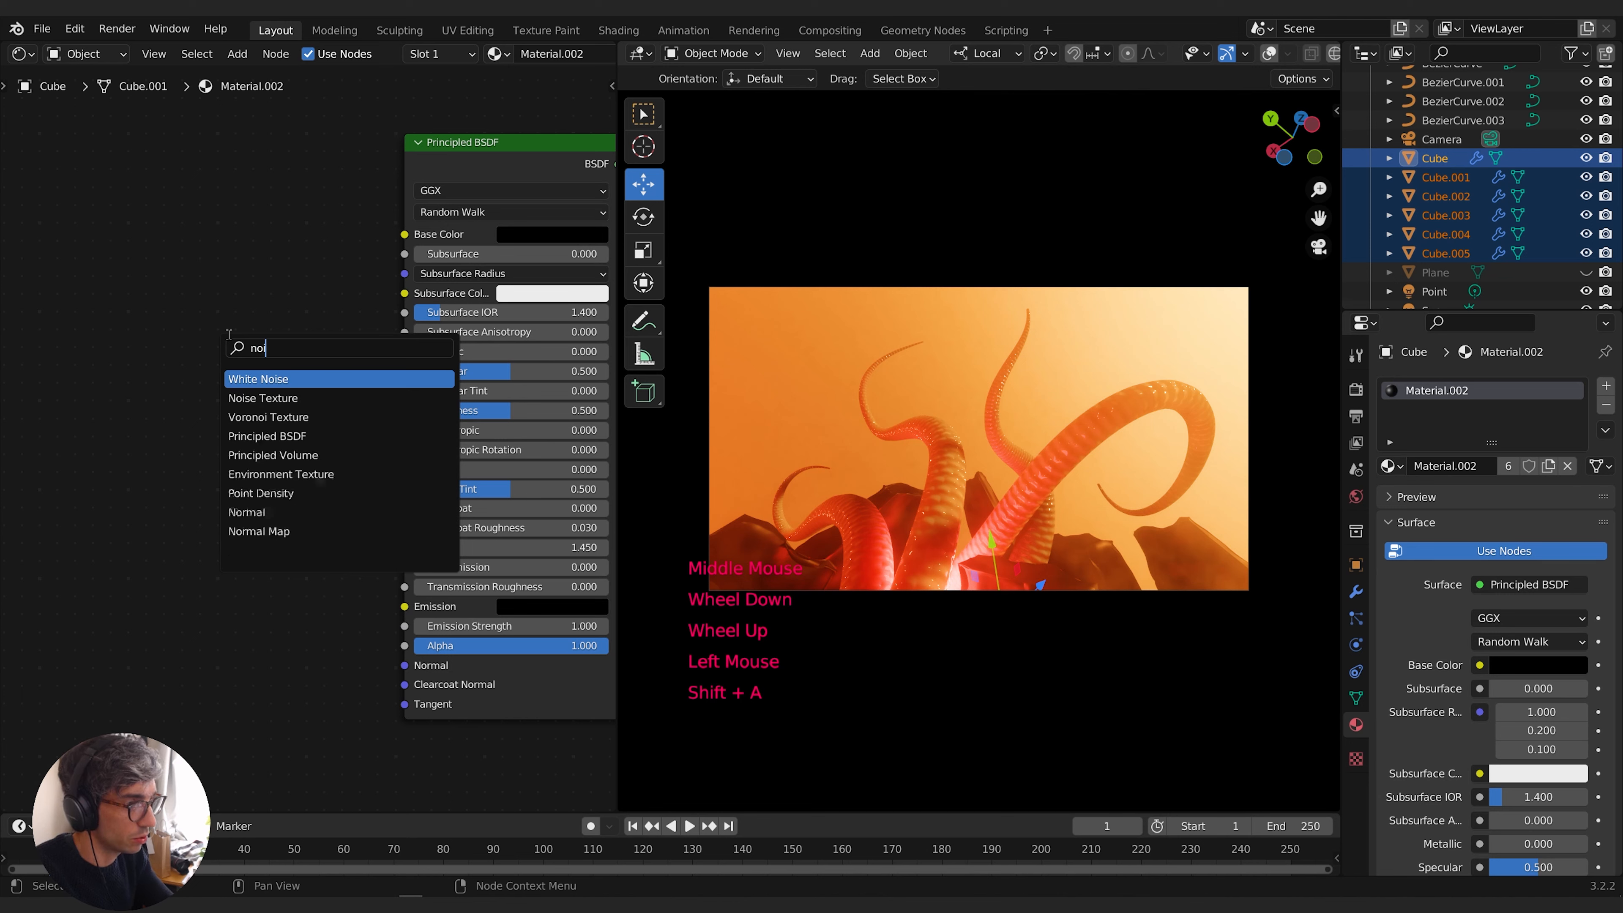
{"action": "key", "text": "Return"}
{"action": "left_click", "coordinate": [229, 334]}
{"action": "key", "text": "x"}
Add a Noise Texture node to the rock material
{"action": "key", "text": "shift+a"}
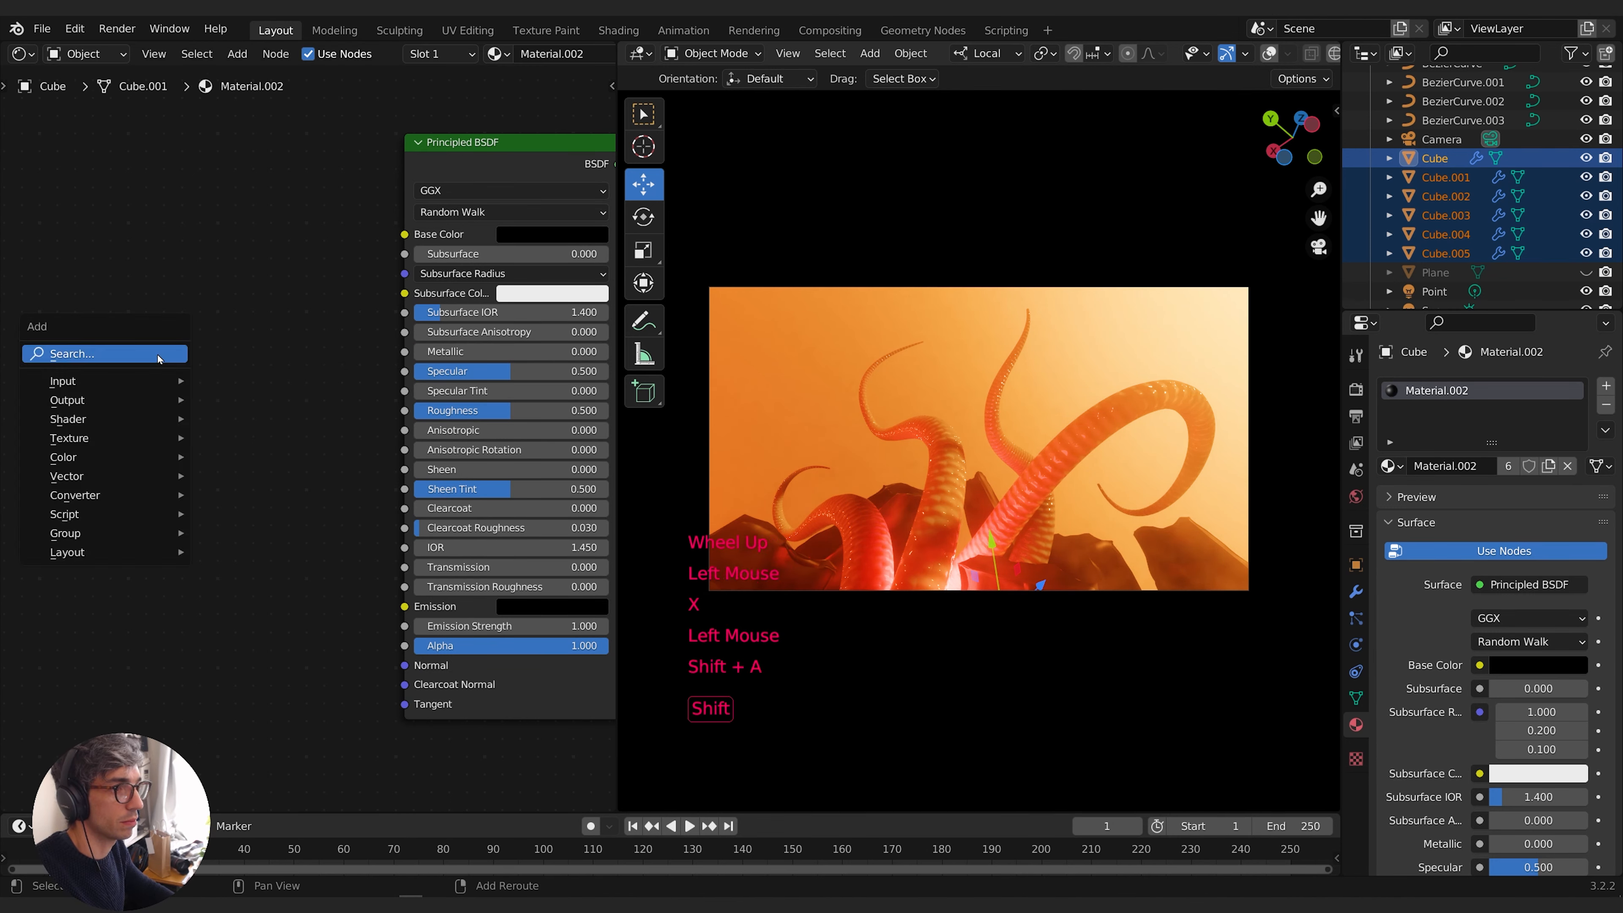
{"action": "left_click", "coordinate": [160, 354]}
{"action": "type", "text": "noise"}
{"action": "key", "text": "Down"}
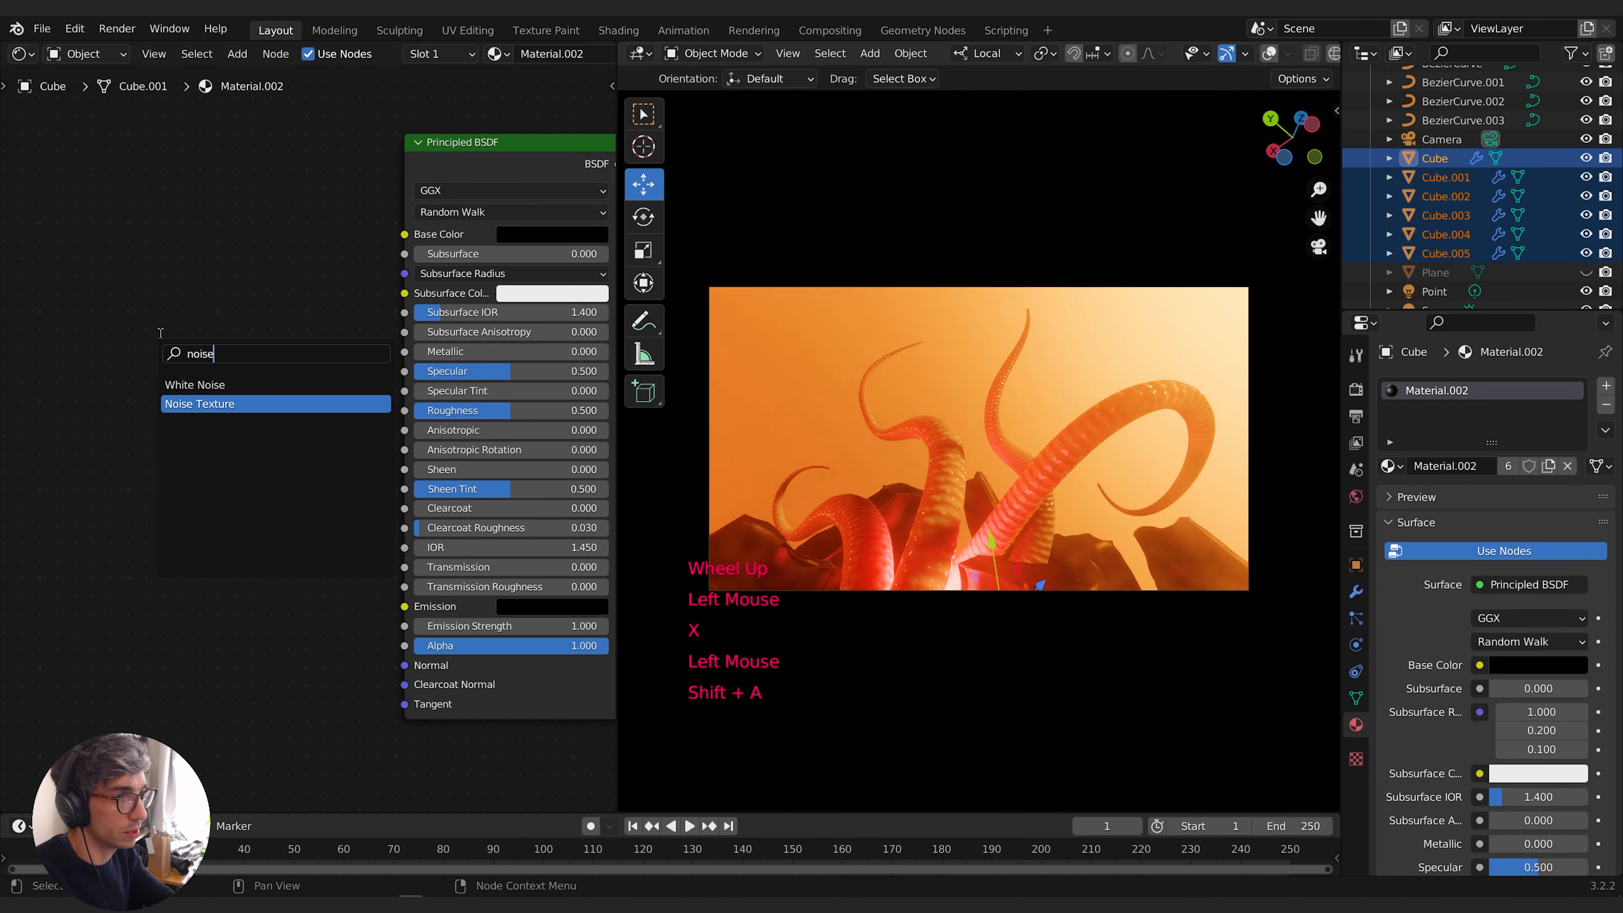
{"action": "key", "text": "Return"}
{"action": "left_click", "coordinate": [177, 344]}
Add a ColorRamp node beside the Noise Texture
{"action": "scroll", "coordinate": [177, 344], "scroll_direction": "down", "scroll_amount": 1, "text": "shift"}
{"action": "key", "text": "shift+a"}
{"action": "type", "text": "c"}
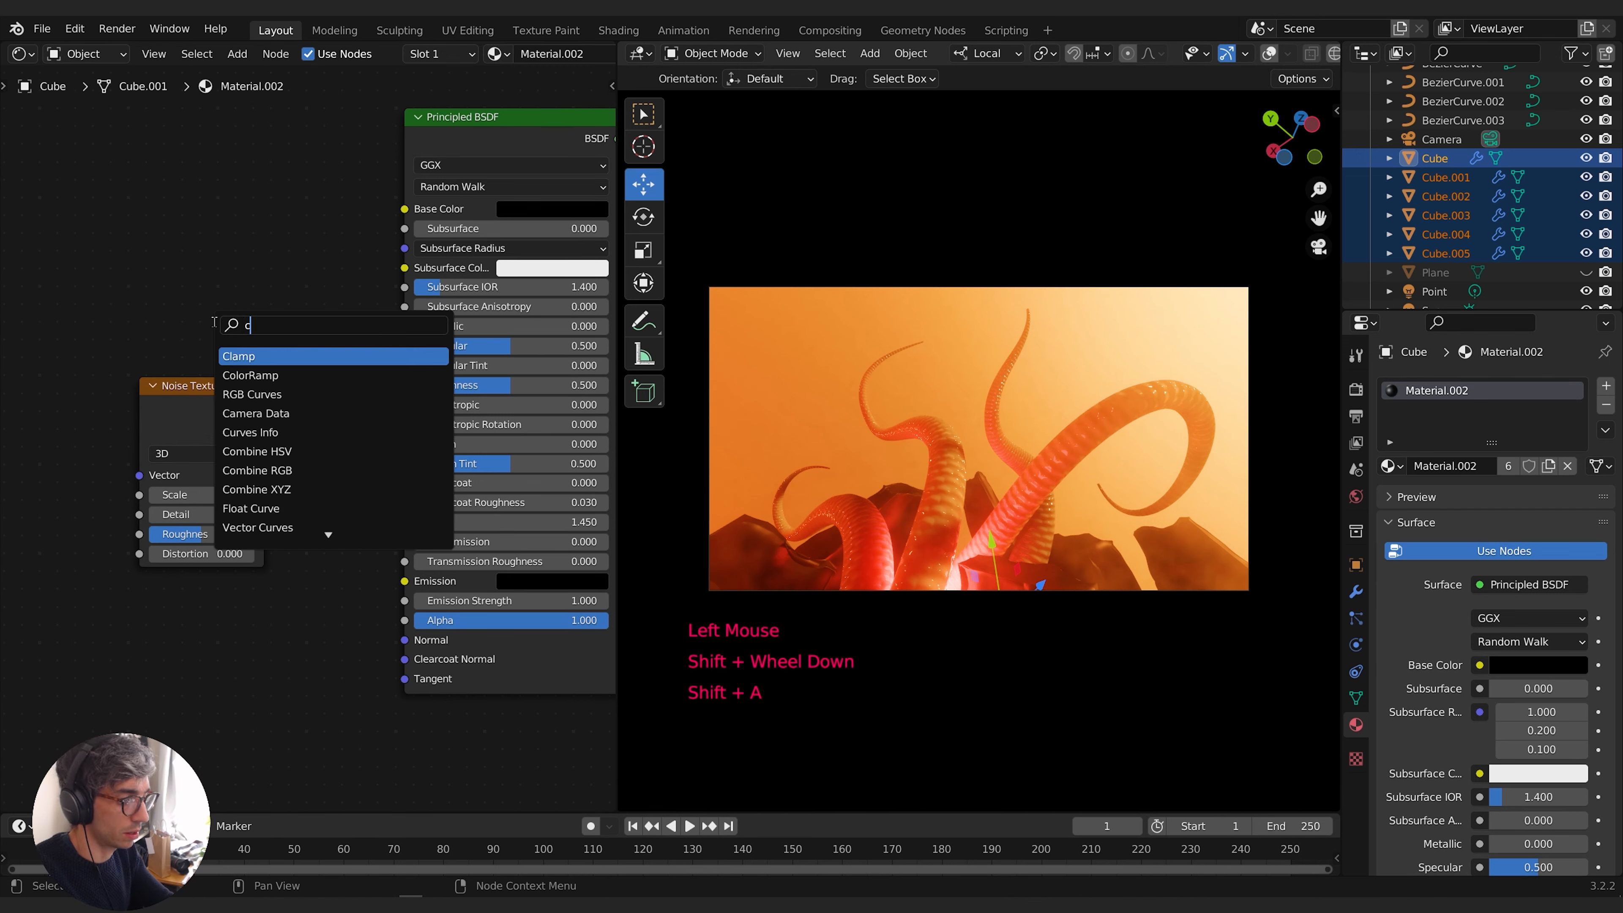
{"action": "type", "text": "olo"}
{"action": "key", "text": "Return"}
{"action": "left_click", "coordinate": [237, 328]}
Link the Noise Texture's Fac output to the ColorRamp's Fac input and arrange both nodes clear of the Principled BSDF
{"action": "left_click", "coordinate": [180, 434]}
{"action": "key", "text": "g"}
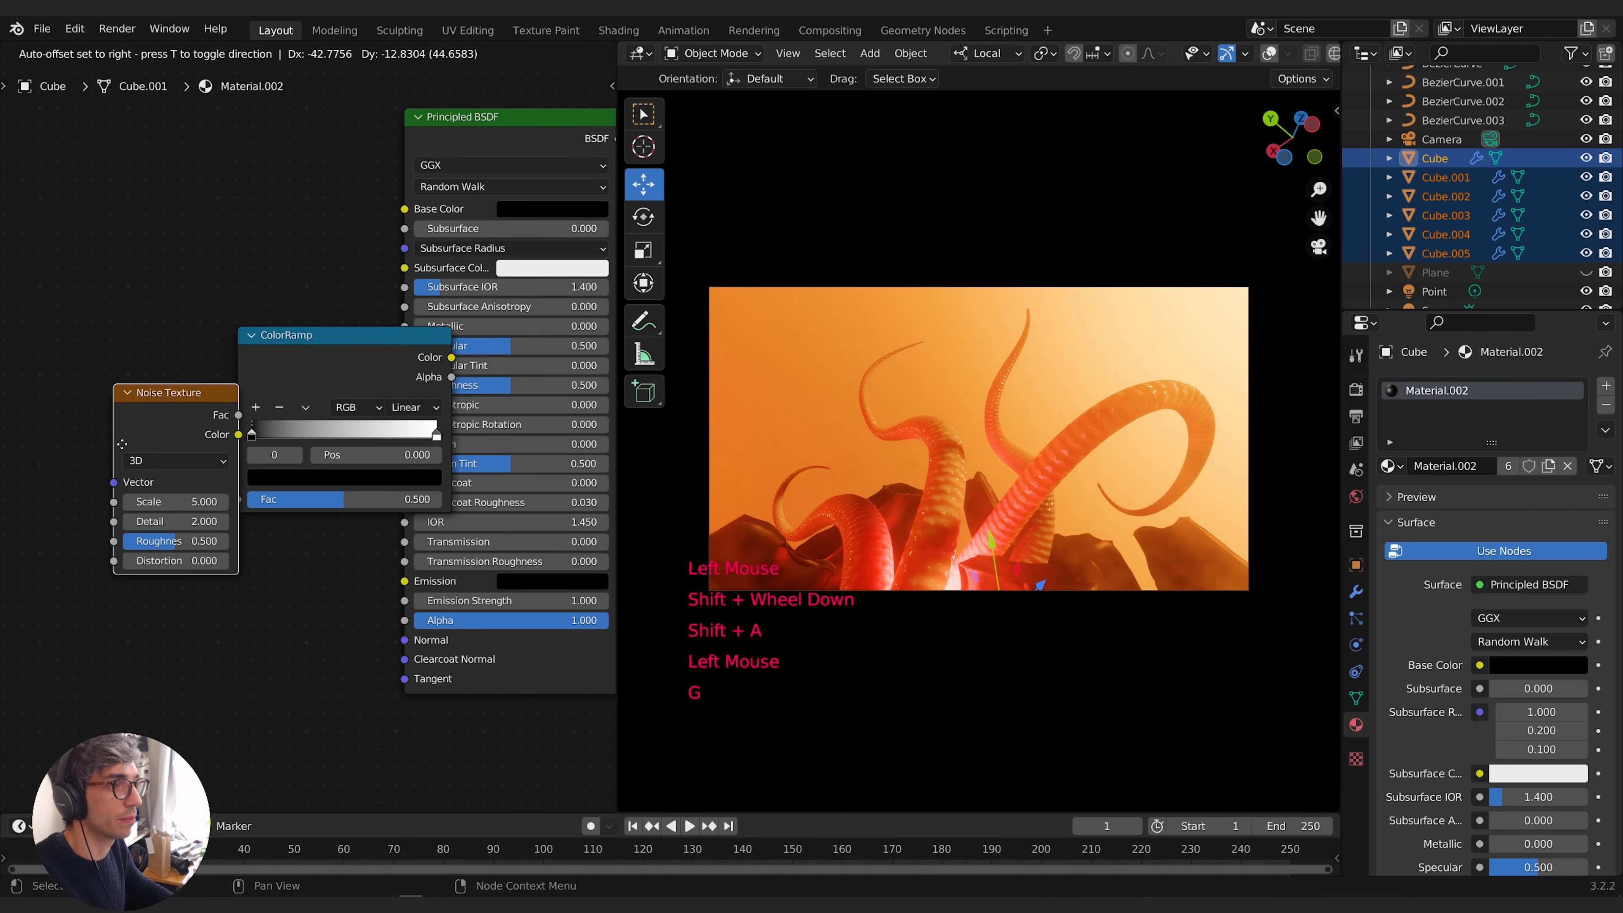
{"action": "left_click", "coordinate": [3, 479]}
{"action": "left_click_drag", "start_coordinate": [86, 450], "coordinate": [250, 523]}
{"action": "left_click_drag", "start_coordinate": [314, 336], "coordinate": [170, 467]}
{"action": "middle_click_drag", "start_coordinate": [169, 466], "coordinate": [355, 414]}
{"action": "left_click", "coordinate": [217, 379], "text": "shift"}
{"action": "left_click", "coordinate": [375, 448], "text": "shift"}
{"action": "key", "text": "g"}
{"action": "left_click", "coordinate": [211, 405]}
Add a Bump node, feeding the ColorRamp's Color into Height and the Bump's Normal into the Principled BSDF's Normal
{"action": "key", "text": "shift+a"}
{"action": "left_click", "coordinate": [442, 316]}
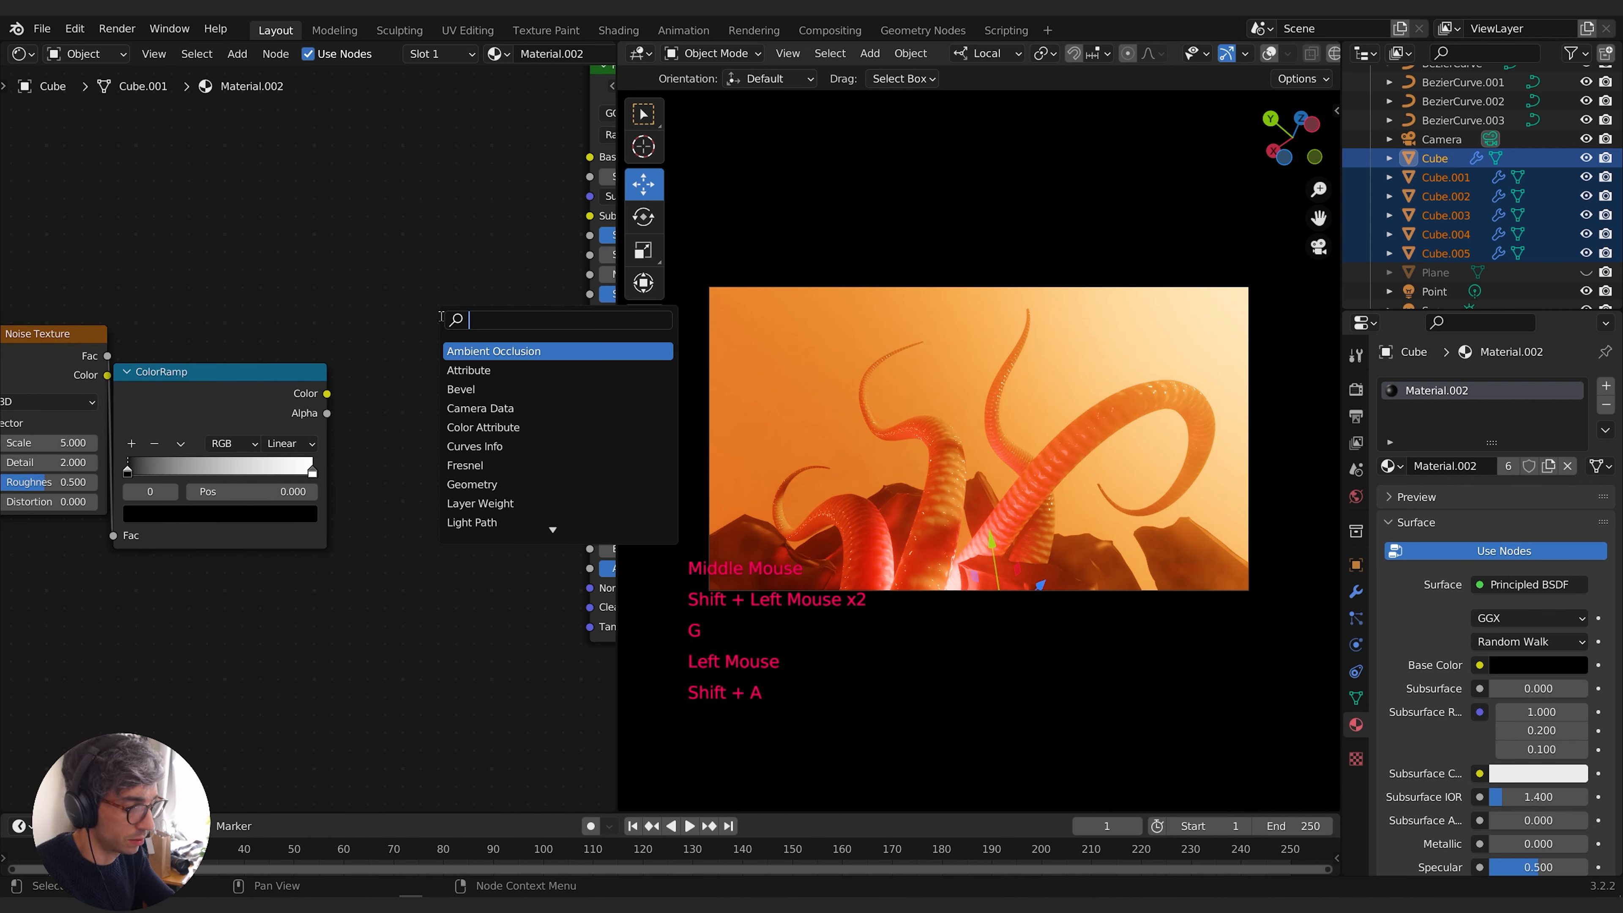
{"action": "type", "text": "bump"}
{"action": "key", "text": "Return"}
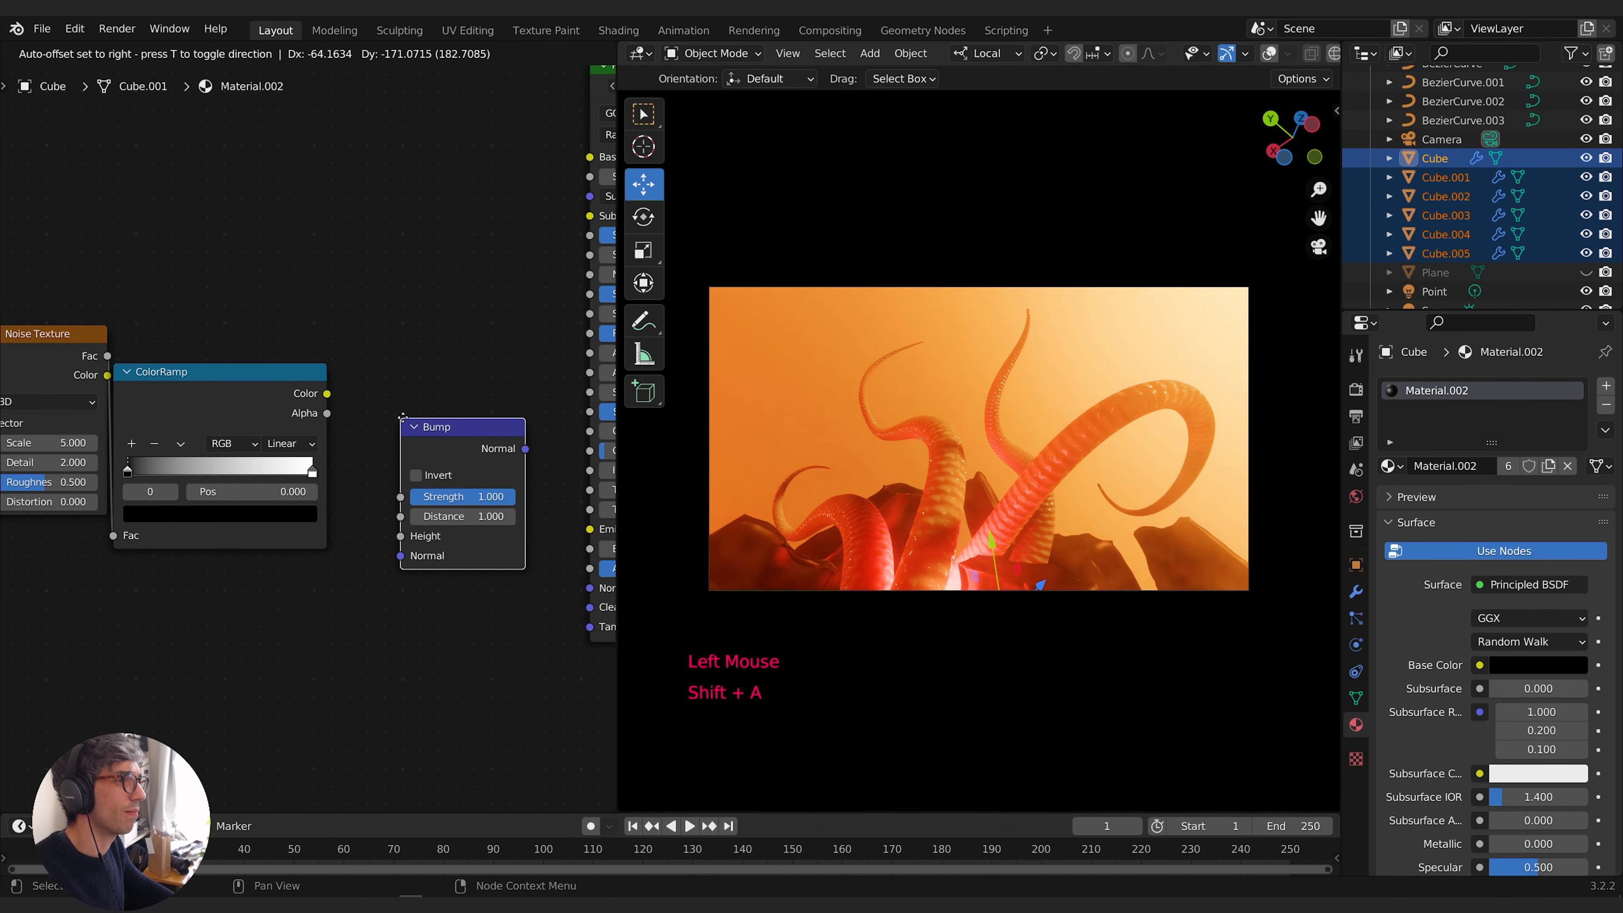
{"action": "left_click", "coordinate": [403, 419]}
{"action": "left_click_drag", "start_coordinate": [327, 393], "coordinate": [401, 536]}
{"action": "middle_click_drag", "start_coordinate": [401, 536], "coordinate": [293, 530]}
{"action": "left_click_drag", "start_coordinate": [418, 443], "coordinate": [484, 587]}
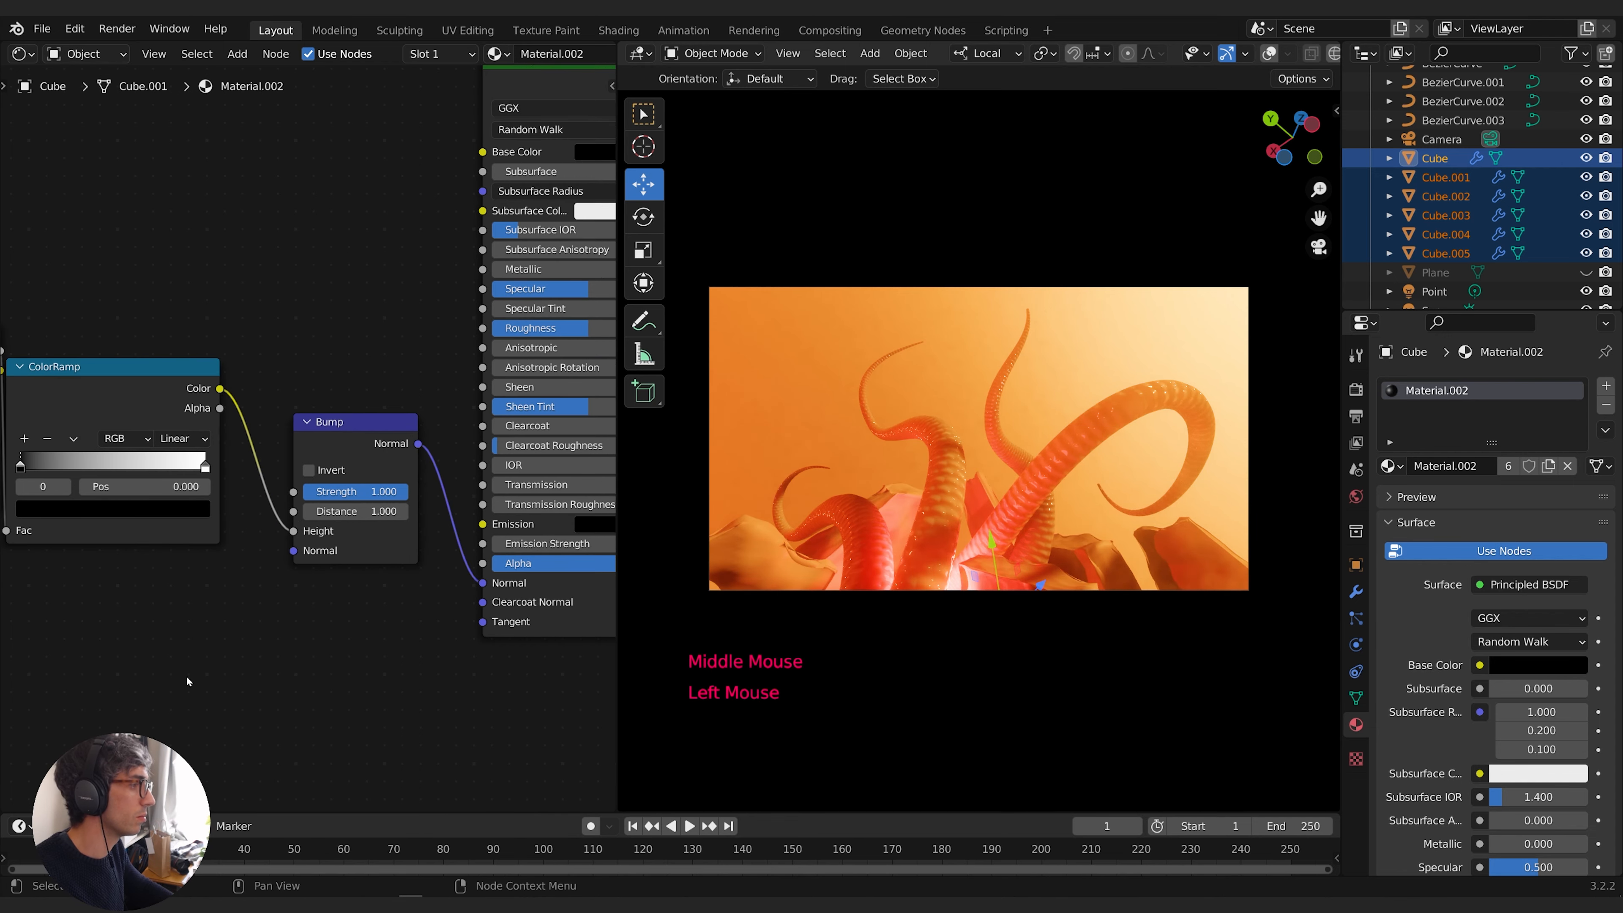
Space the Noise Texture node away from the ColorRamp and adjust its Scale and Distortion
{"action": "middle_click_drag", "start_coordinate": [67, 656], "coordinate": [250, 673]}
{"action": "middle_click_drag", "start_coordinate": [140, 473], "coordinate": [290, 477]}
{"action": "left_click_drag", "start_coordinate": [252, 378], "coordinate": [156, 451]}
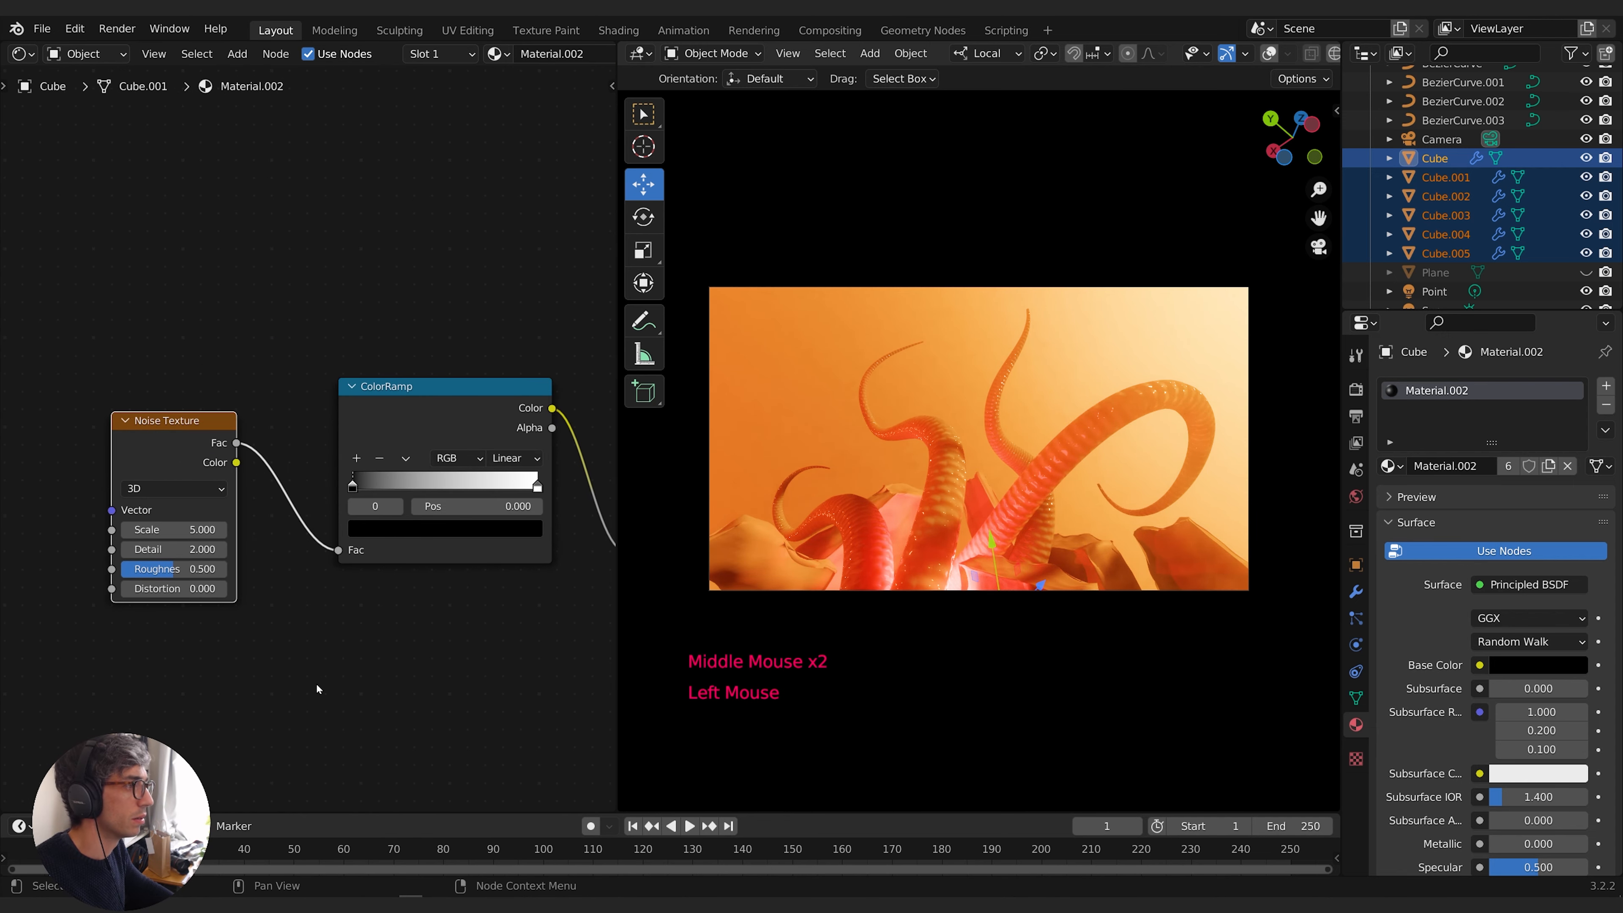
{"action": "middle_click_drag", "start_coordinate": [321, 674], "coordinate": [292, 648]}
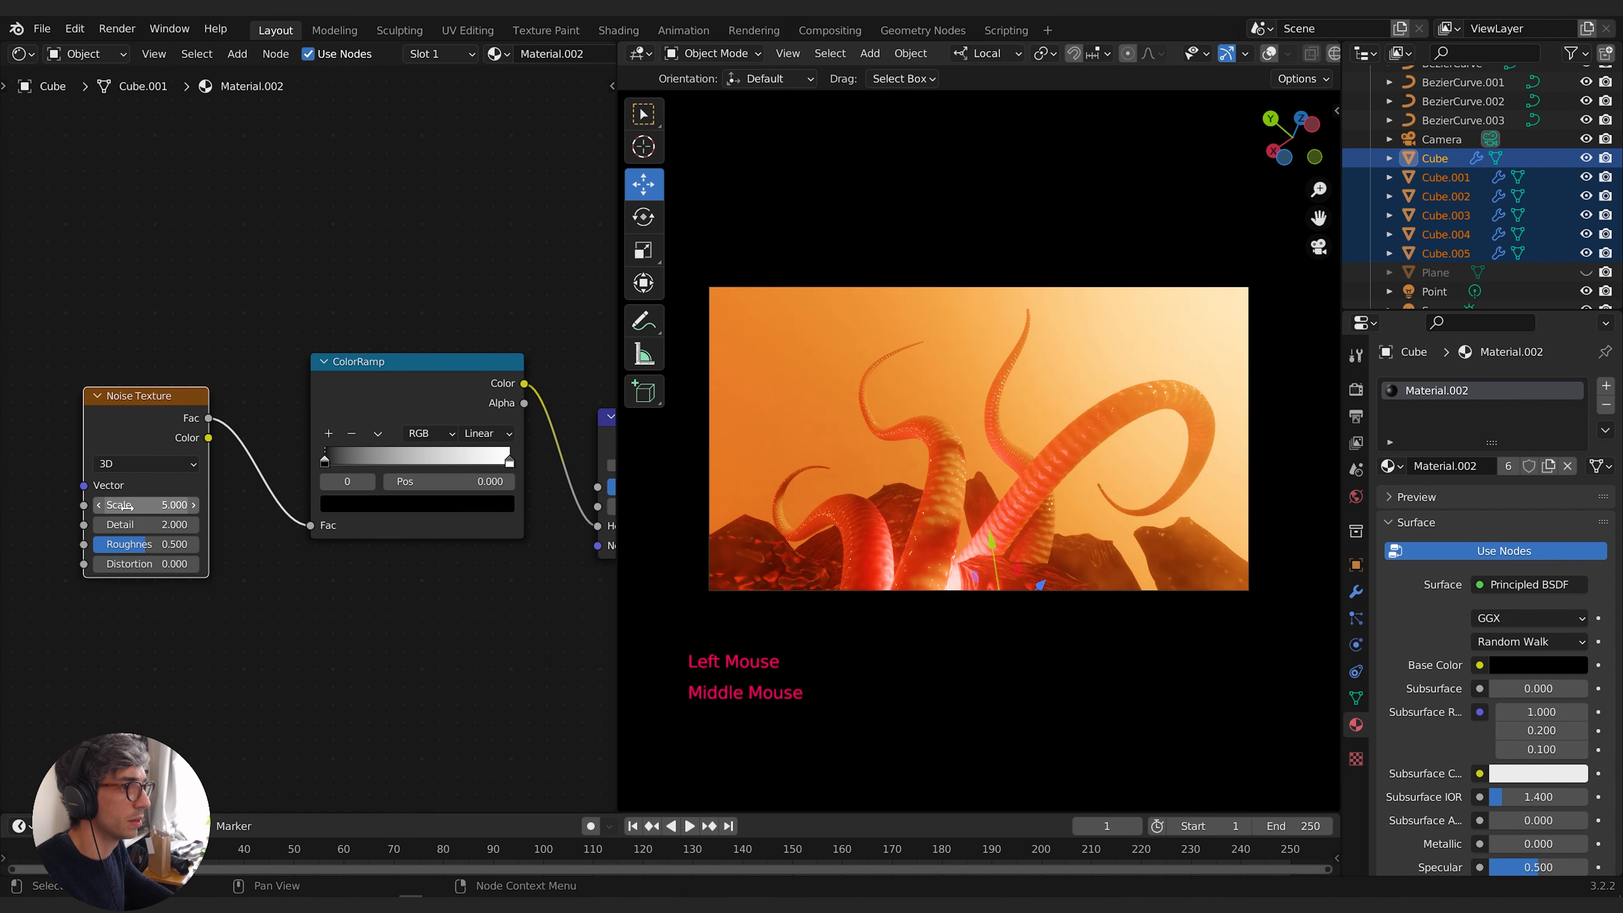
{"action": "left_click_drag", "start_coordinate": [123, 505], "coordinate": [202, 506]}
{"action": "left_click_drag", "start_coordinate": [123, 564], "coordinate": [102, 506]}
{"action": "middle_click_drag", "start_coordinate": [353, 572], "coordinate": [78, 606]}
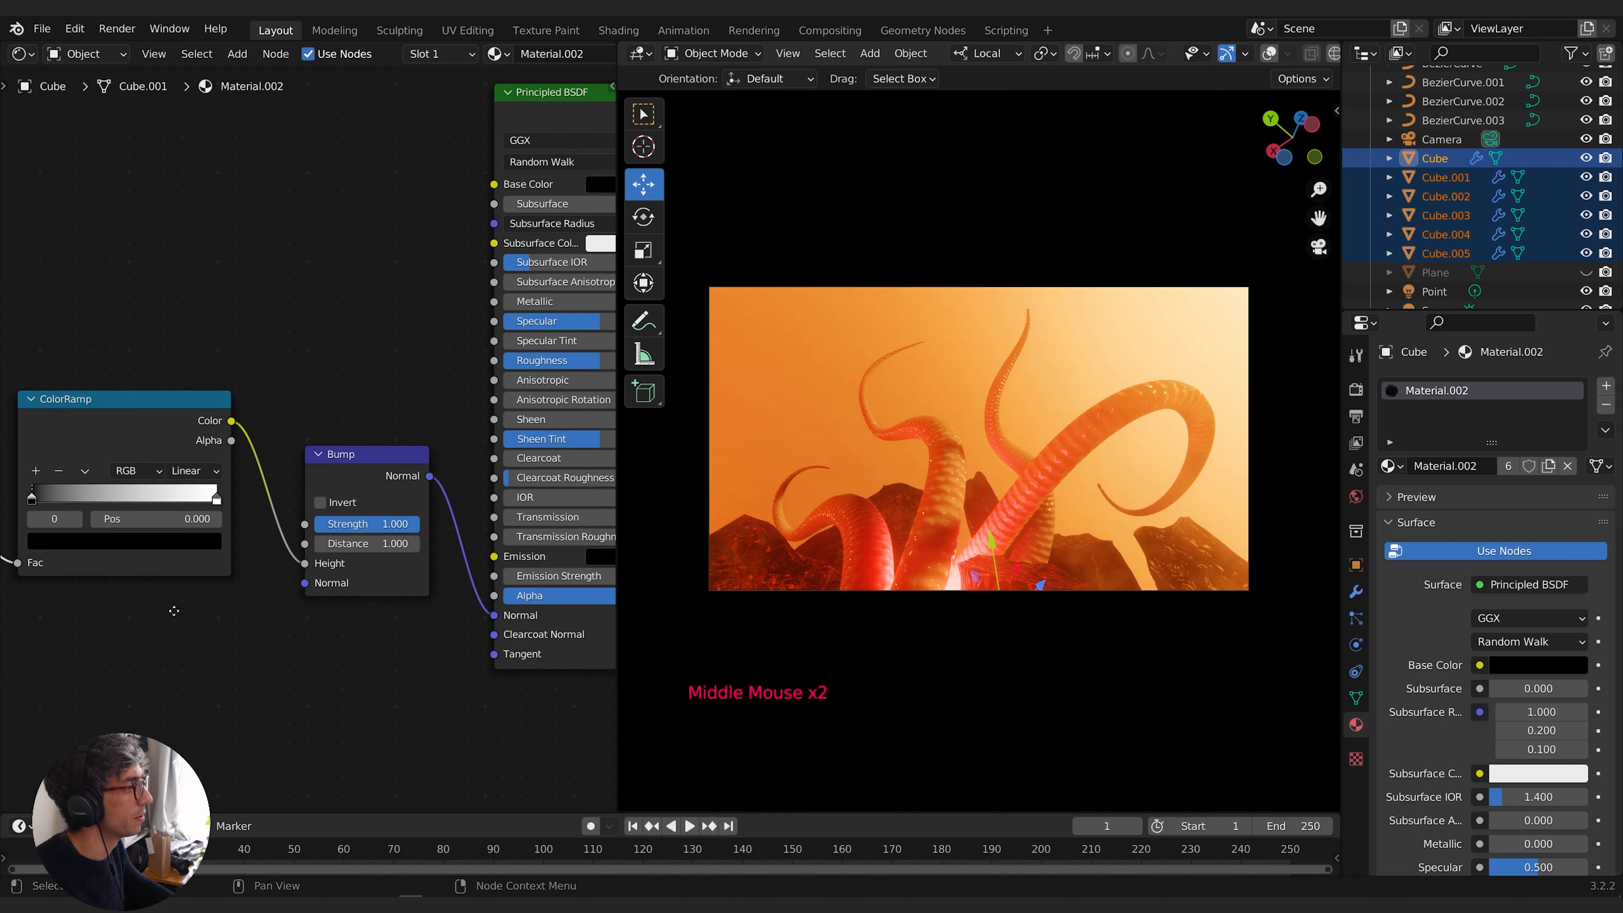
Raise the Principled BSDF's Specular to about 0.709 and Roughness to about 0.691
{"action": "middle_click_drag", "start_coordinate": [285, 625], "coordinate": [264, 625]}
{"action": "middle_click_drag", "start_coordinate": [340, 348], "coordinate": [84, 485]}
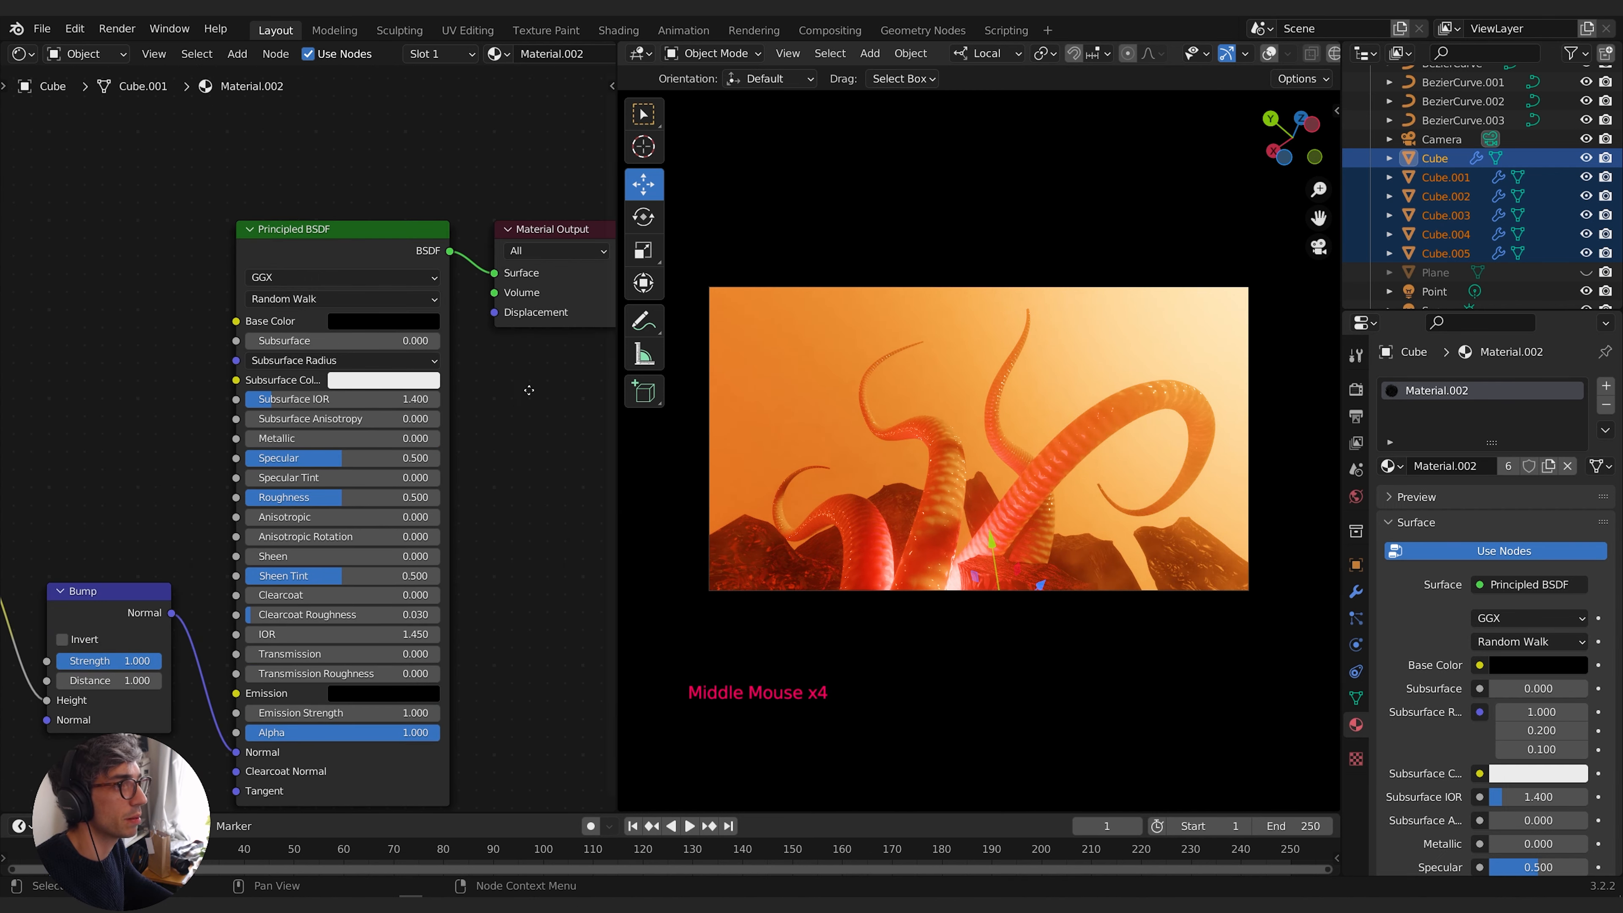
{"action": "middle_click_drag", "start_coordinate": [530, 390], "coordinate": [574, 303]}
{"action": "left_click_drag", "start_coordinate": [383, 371], "coordinate": [439, 410]}
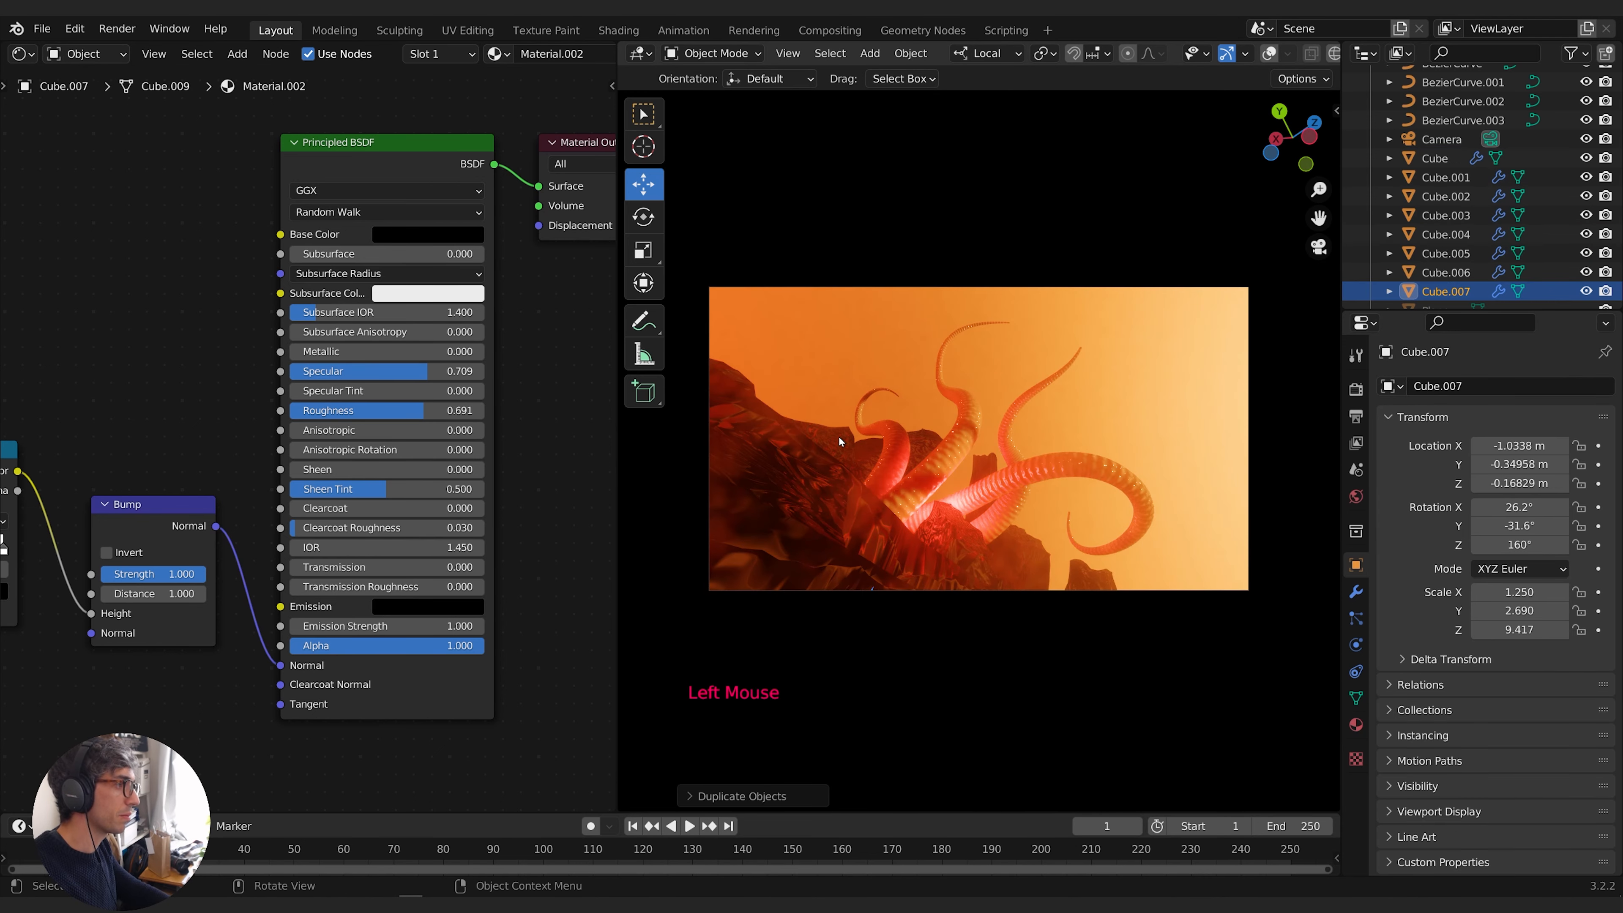
Reposition slab Cube.003 to about X -0.007, Y 0.51, Z -0.053 m and adjust its X rotation to about 83.4°
{"action": "left_click", "coordinate": [840, 441]}
{"action": "key", "text": "r"}
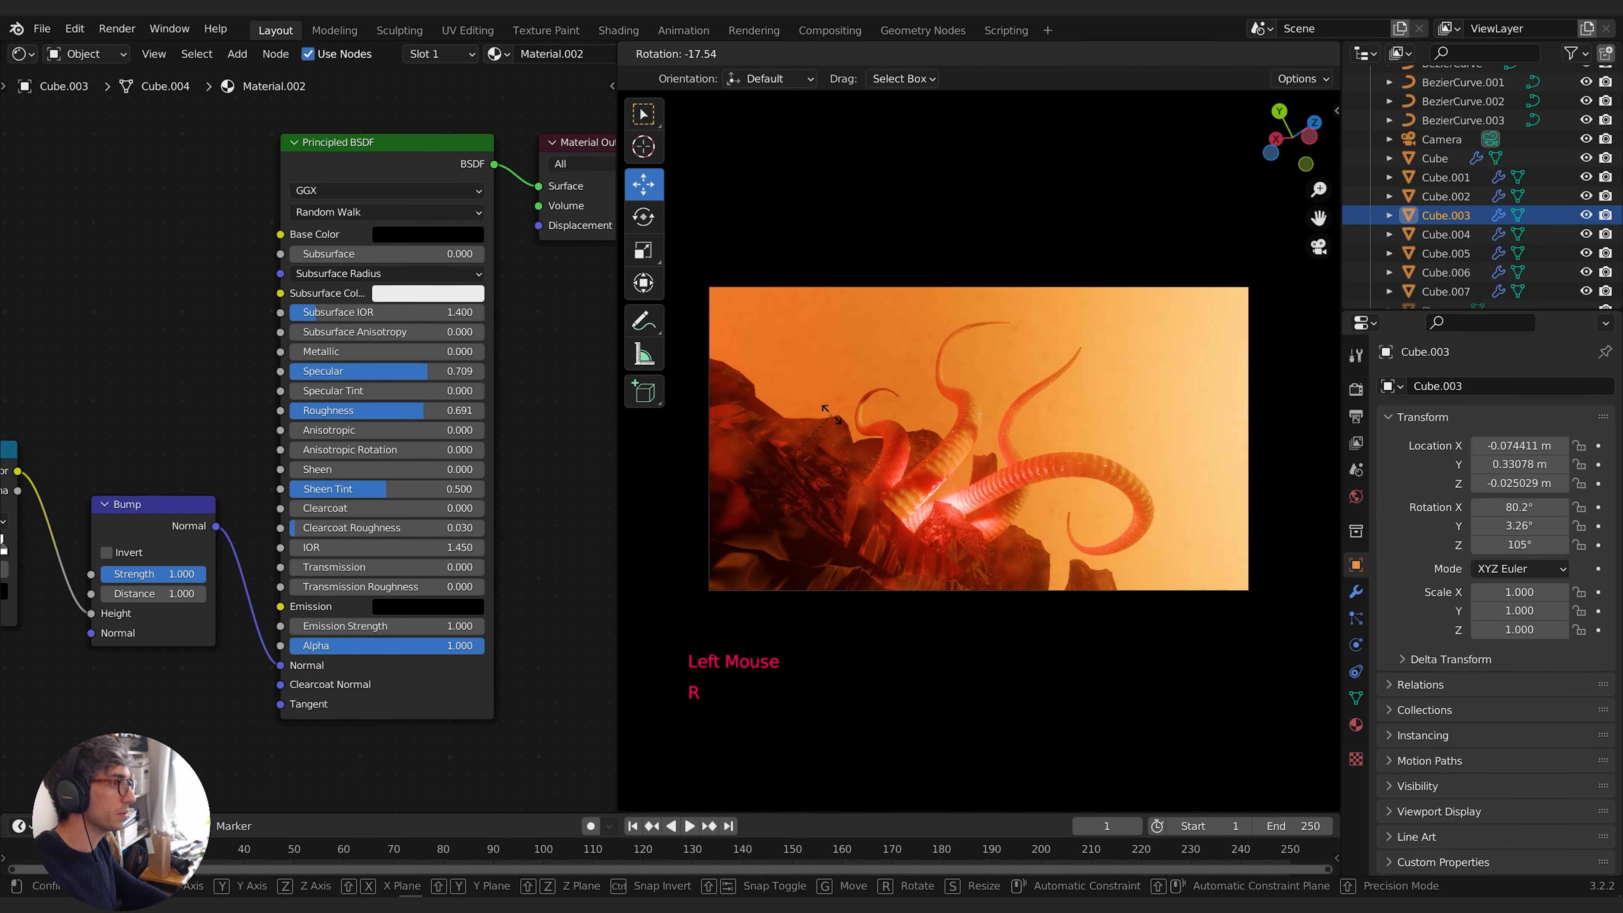
{"action": "key", "text": "g"}
{"action": "left_click", "coordinate": [840, 425]}
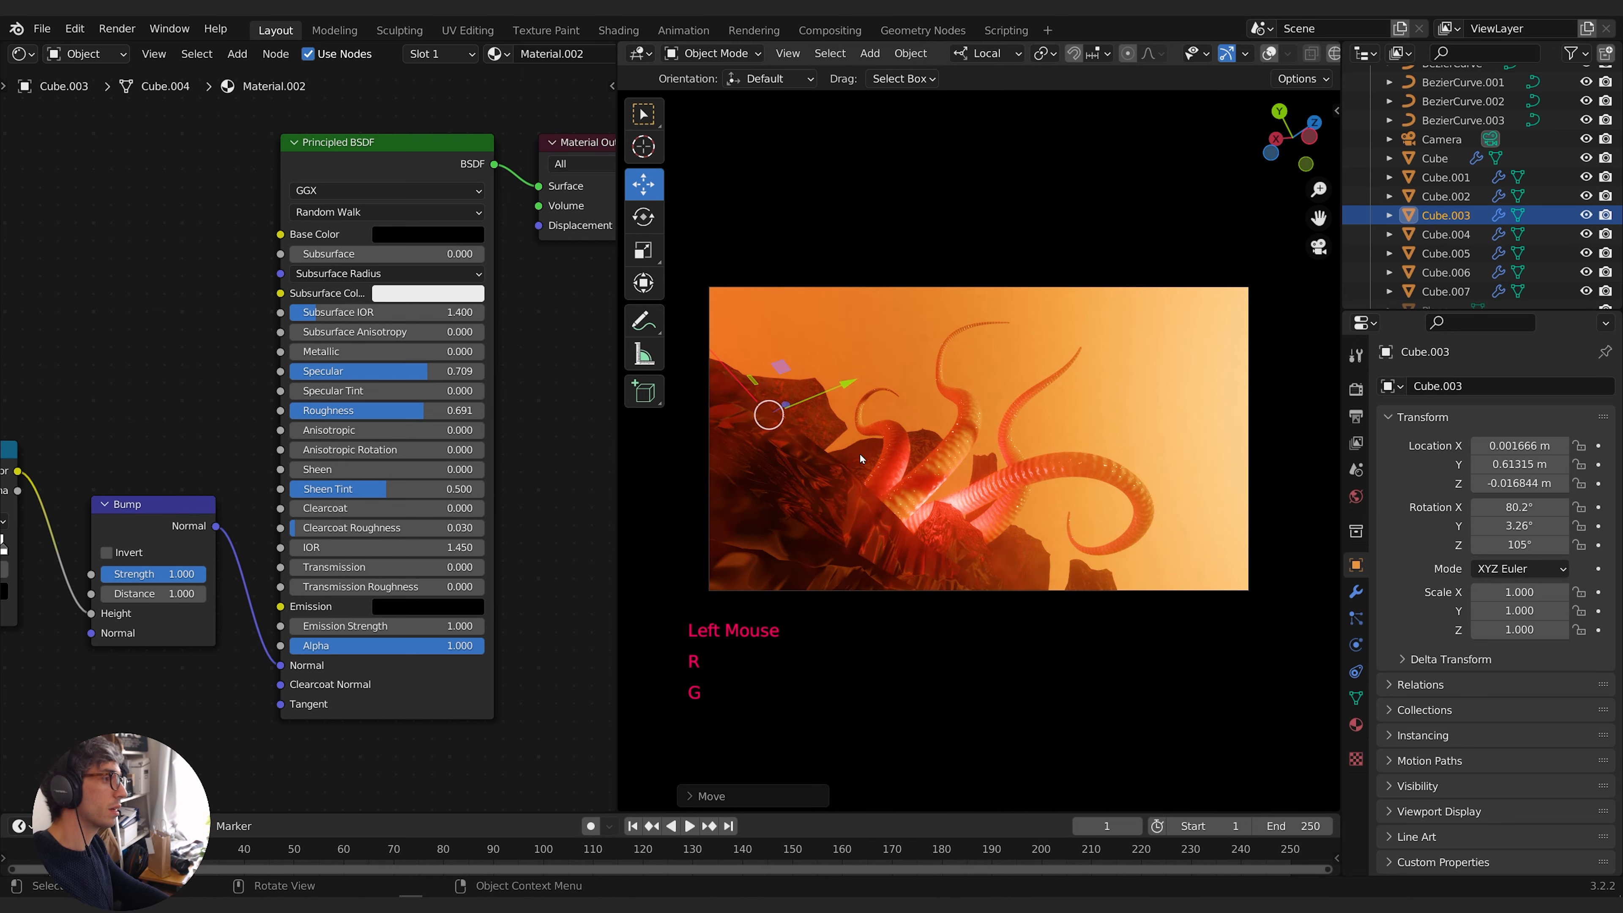
{"action": "key", "text": "g"}
{"action": "left_click", "coordinate": [845, 441]}
{"action": "left_click_drag", "start_coordinate": [1514, 507], "coordinate": [1528, 507]}
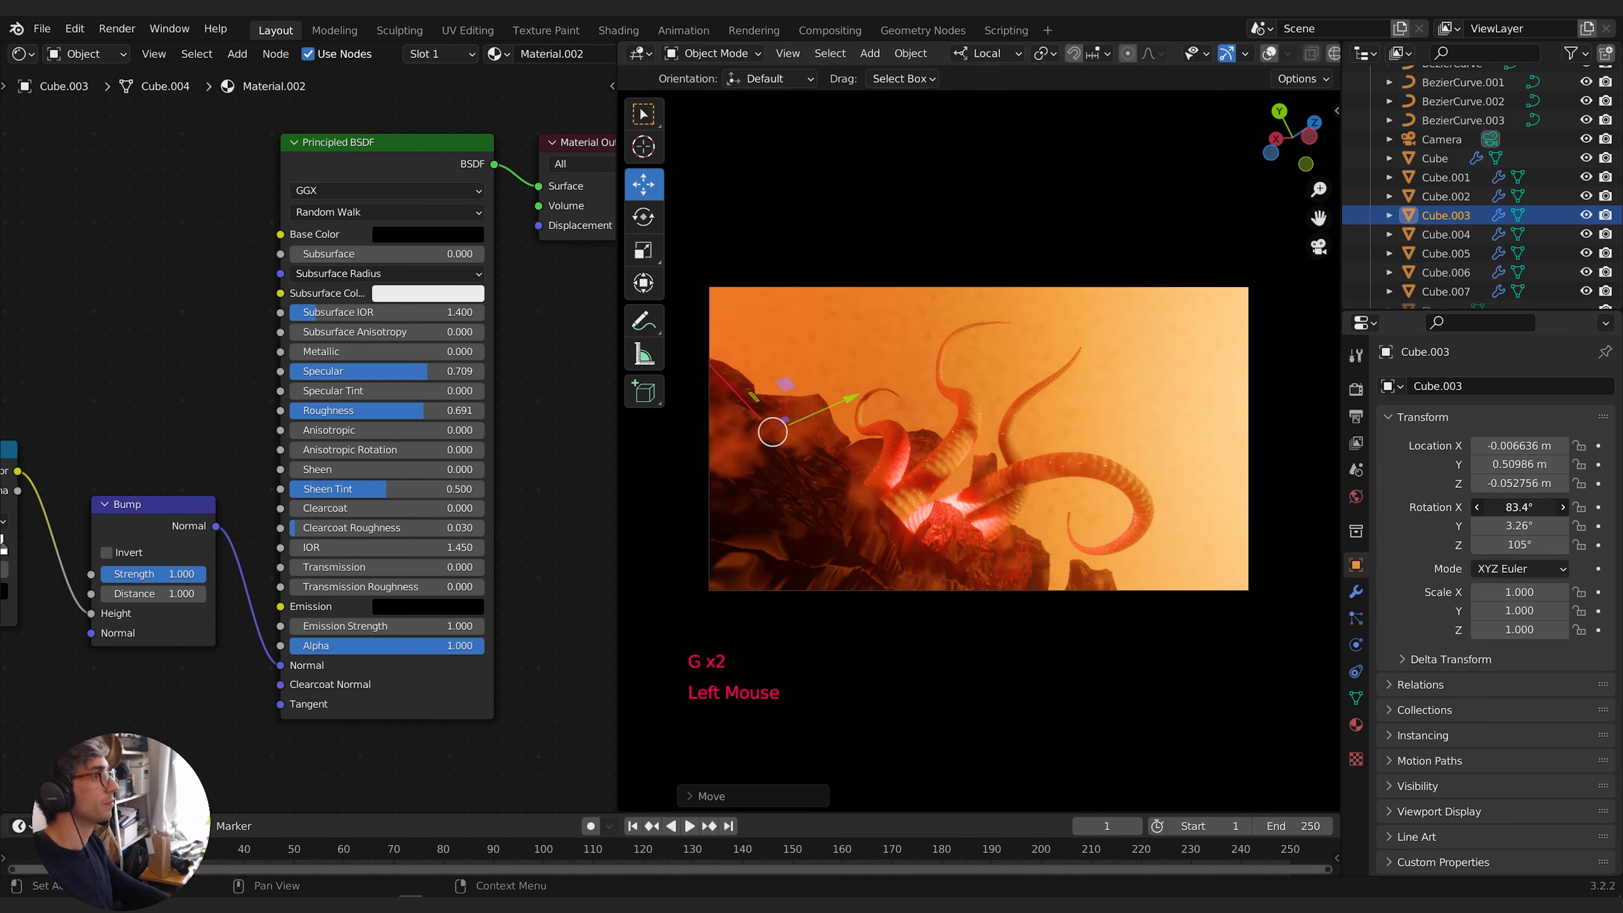
Move slab Cube.002 to about X 0.005, Y -2.21, Z 0.556 m and rotate it to about 46°, -15.8°, -12.9°
{"action": "left_click", "coordinate": [1040, 575]}
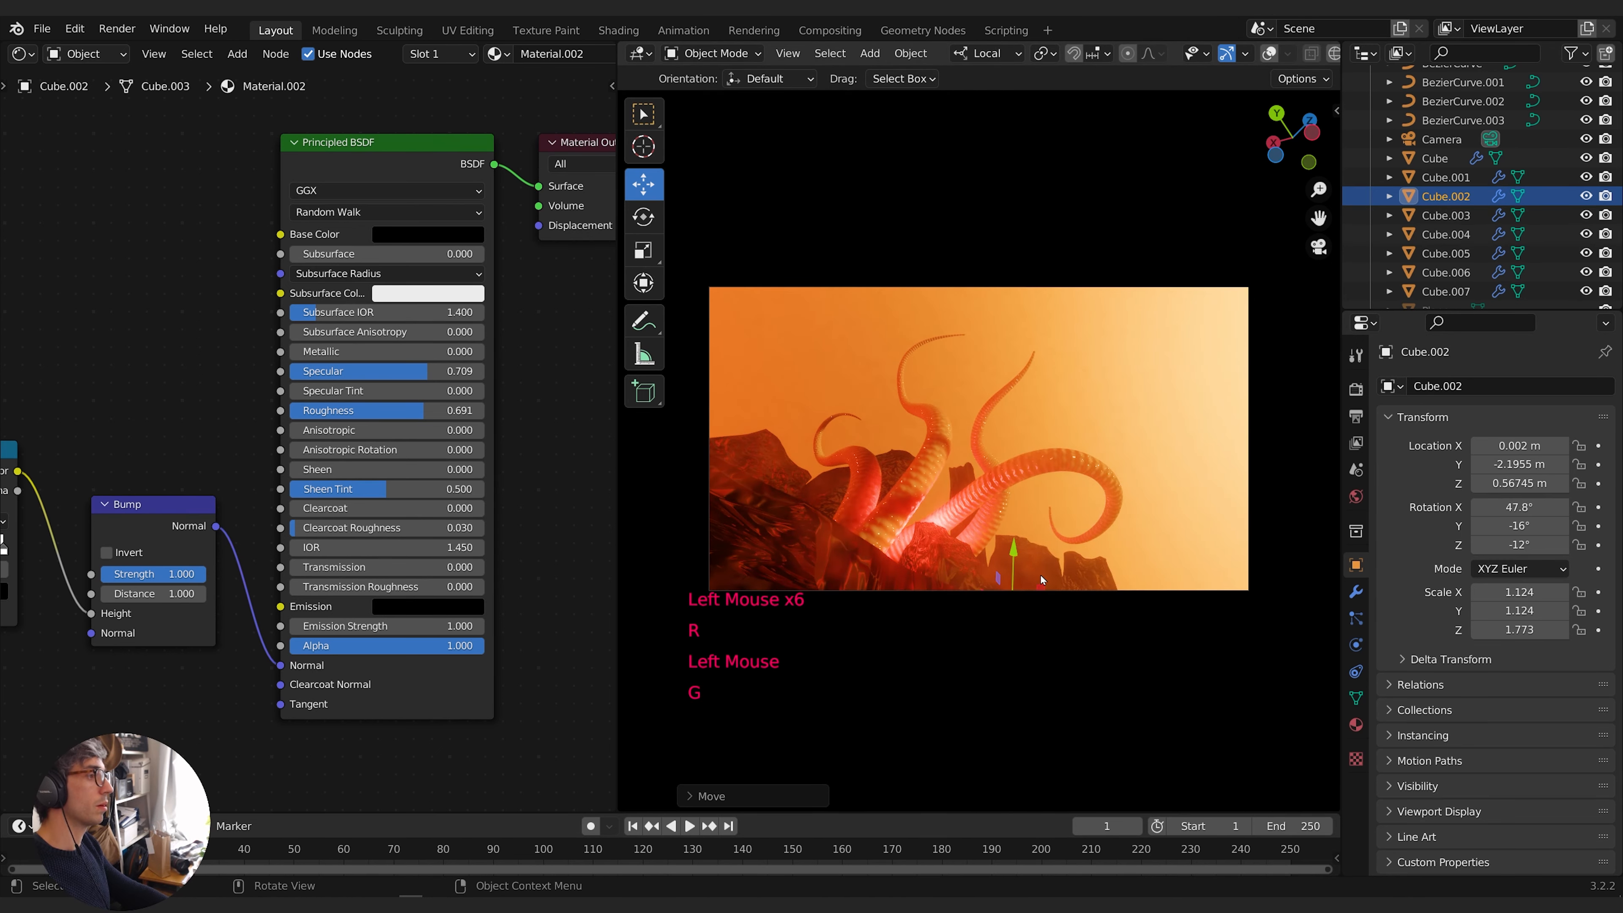
{"action": "key", "text": "r"}
{"action": "left_click", "coordinate": [1048, 566]}
{"action": "left_click", "coordinate": [1086, 569]}
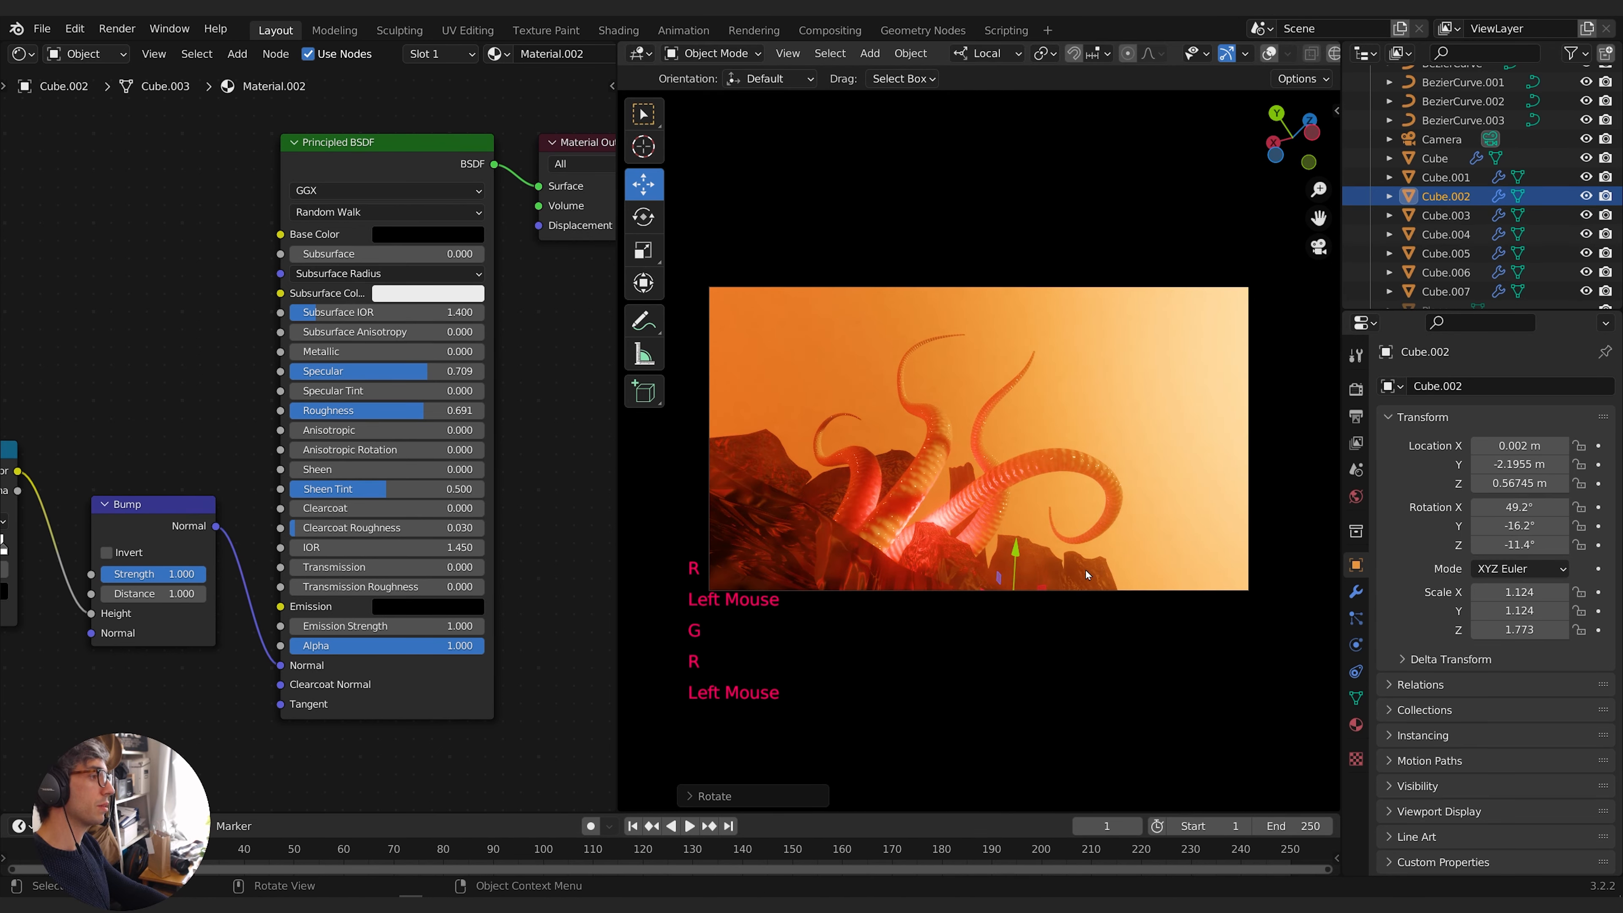
{"action": "key", "text": "g"}
{"action": "left_click", "coordinate": [1040, 560]}
{"action": "left_click", "coordinate": [1038, 562]}
{"action": "key", "text": "g"}
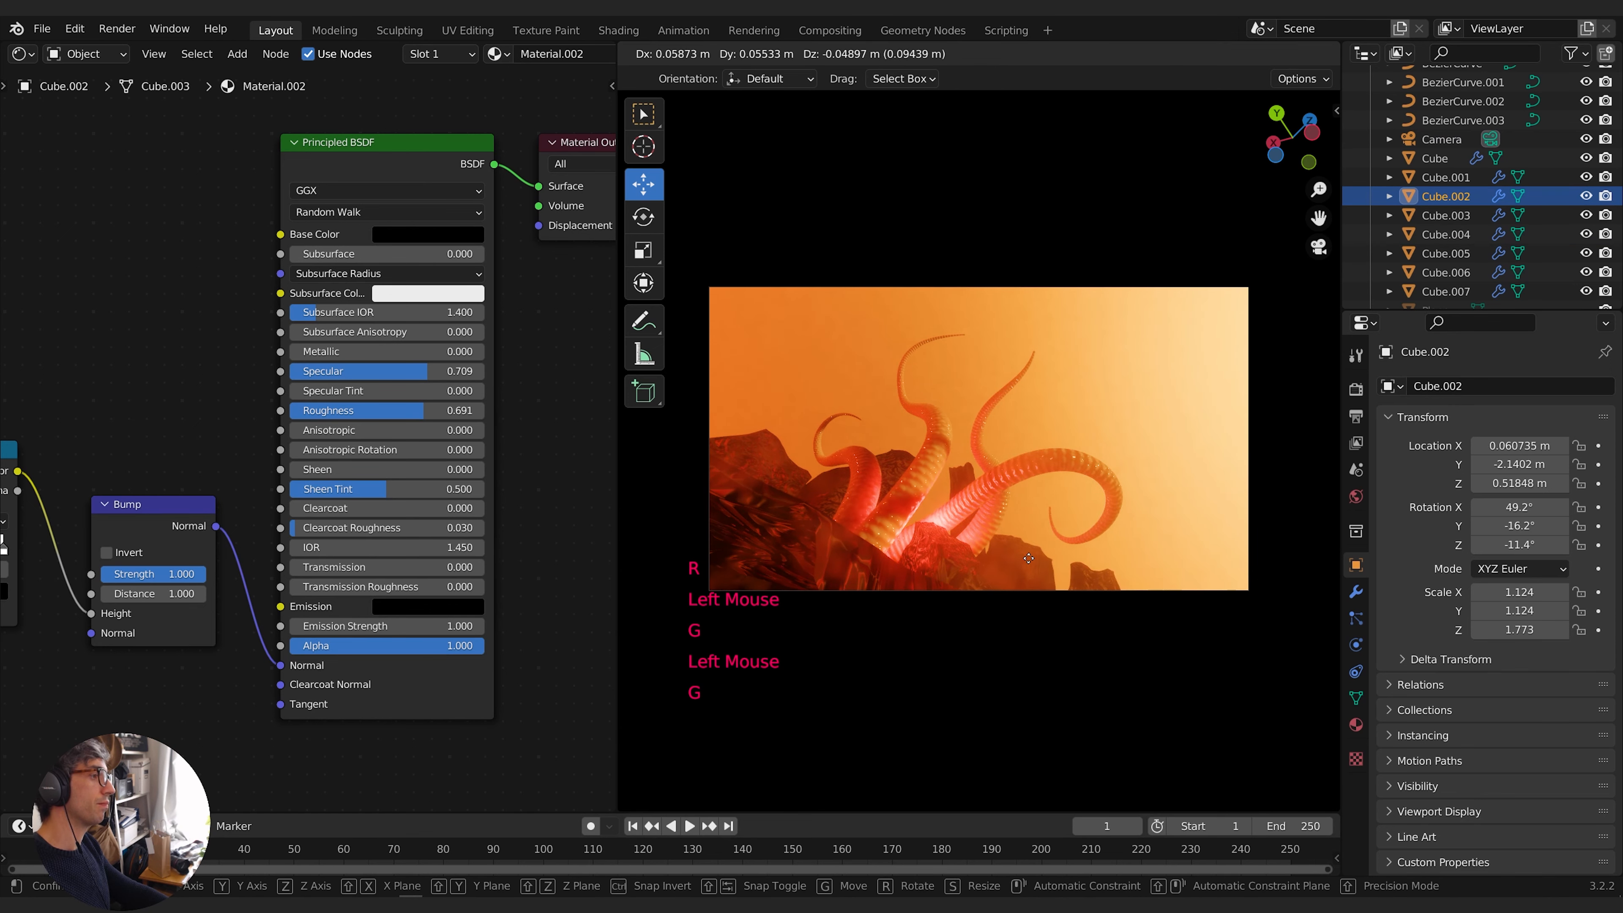
{"action": "left_click", "coordinate": [1040, 568]}
{"action": "key", "text": "g"}
{"action": "left_click", "coordinate": [1038, 578]}
{"action": "key", "text": "r"}
{"action": "left_click", "coordinate": [1032, 579]}
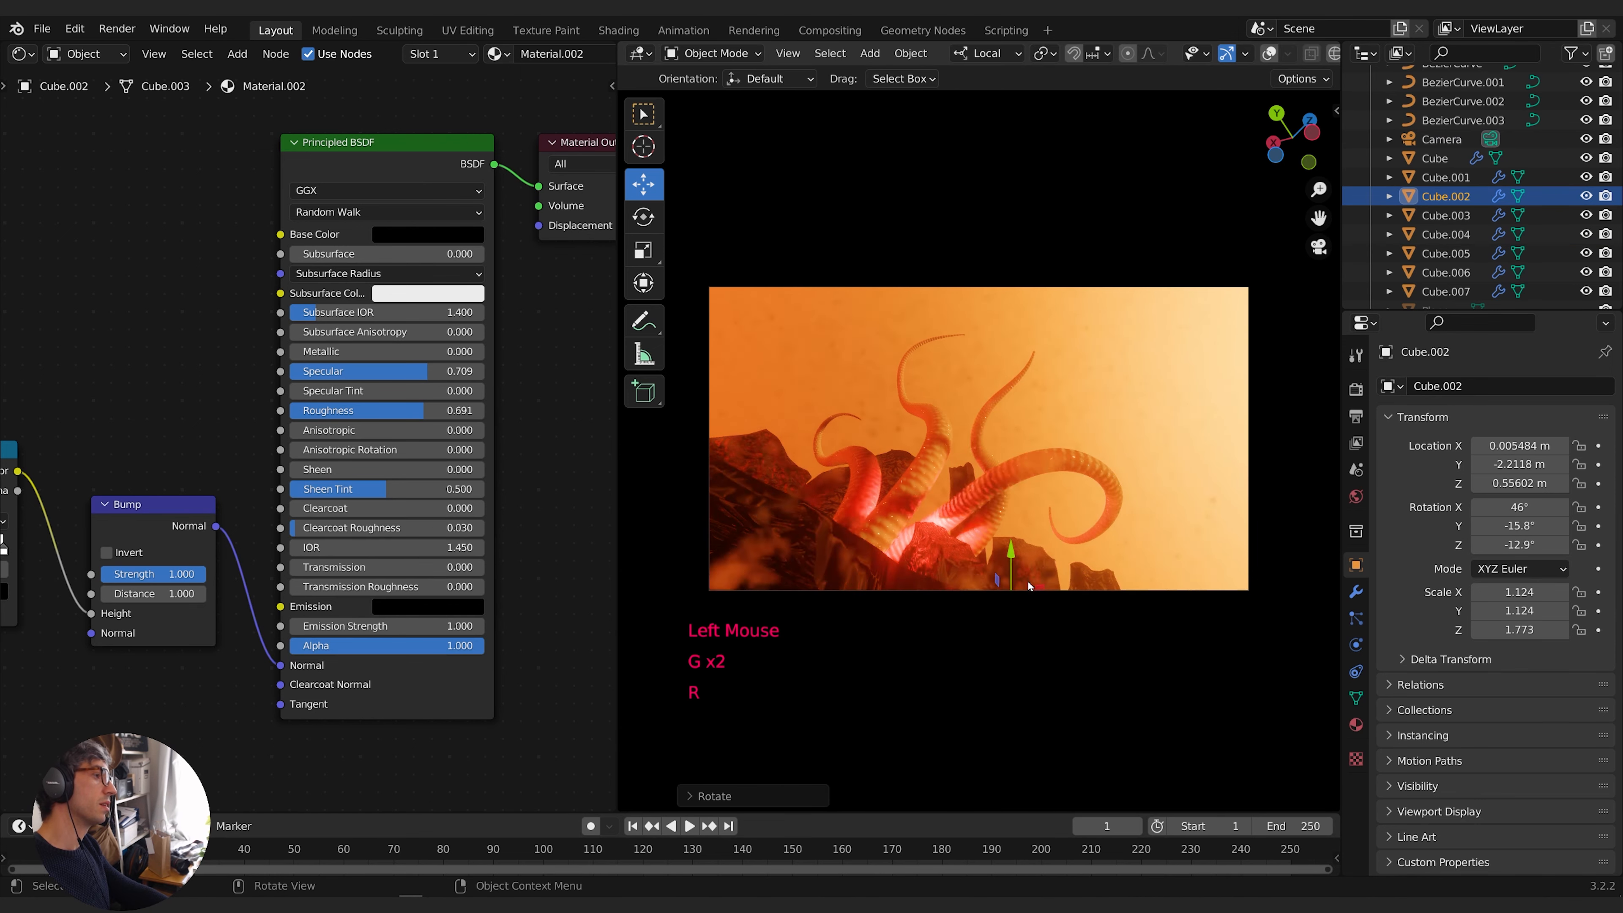
Move slab Cube.001 behind the tentacles to about X 1.057, Y -0.303, Z 0.597 m
{"action": "left_click", "coordinate": [900, 453]}
{"action": "key", "text": "g"}
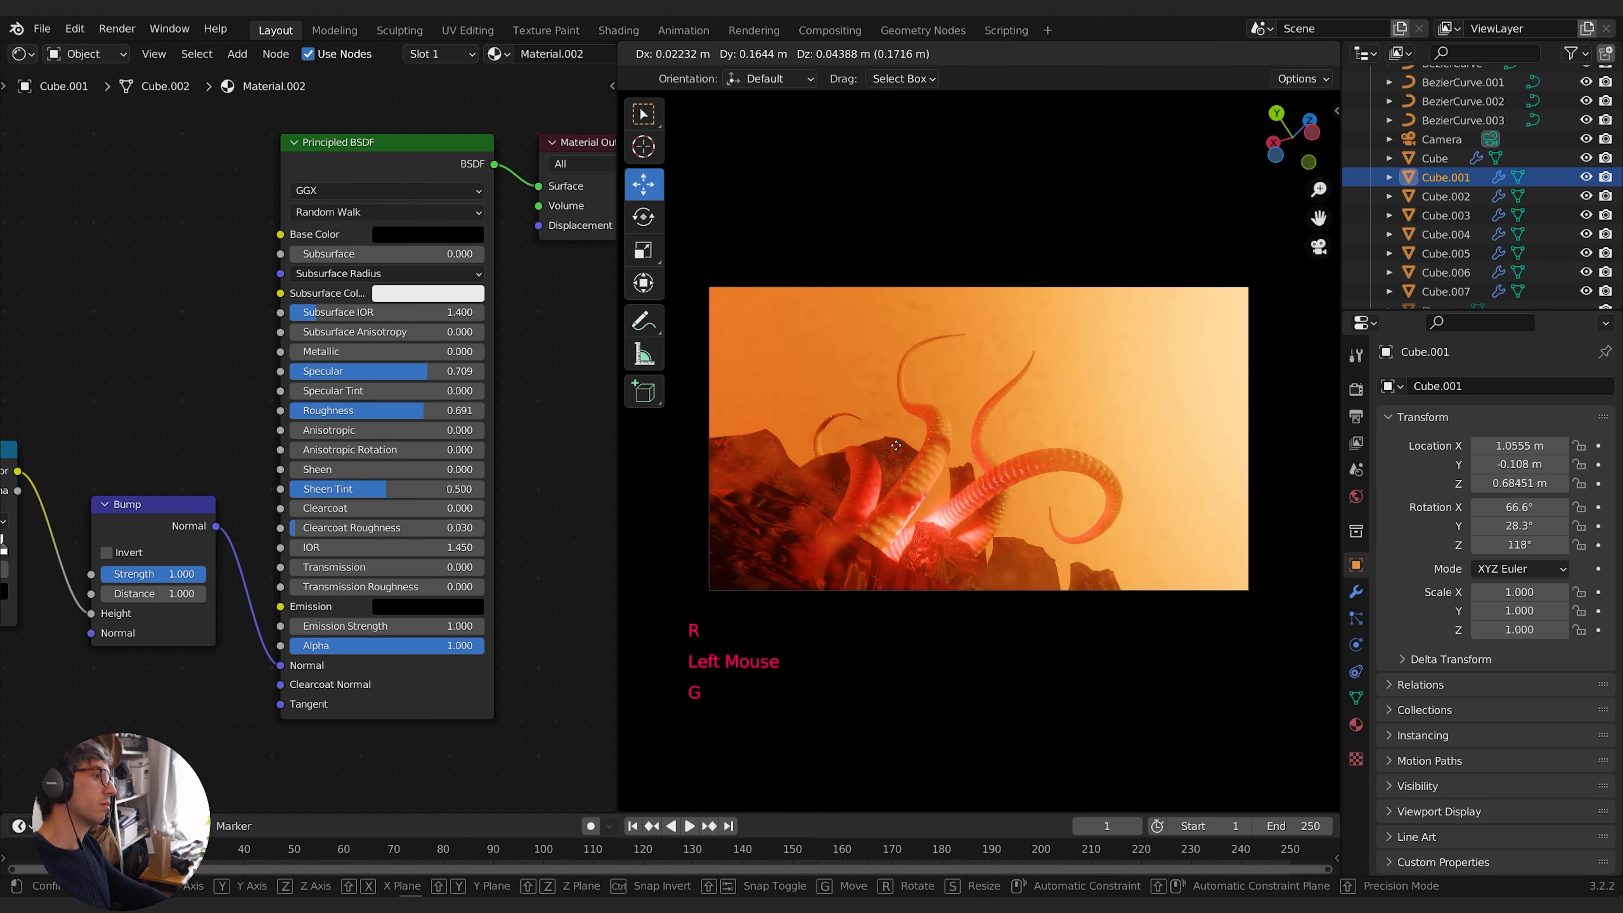
{"action": "left_click", "coordinate": [785, 471]}
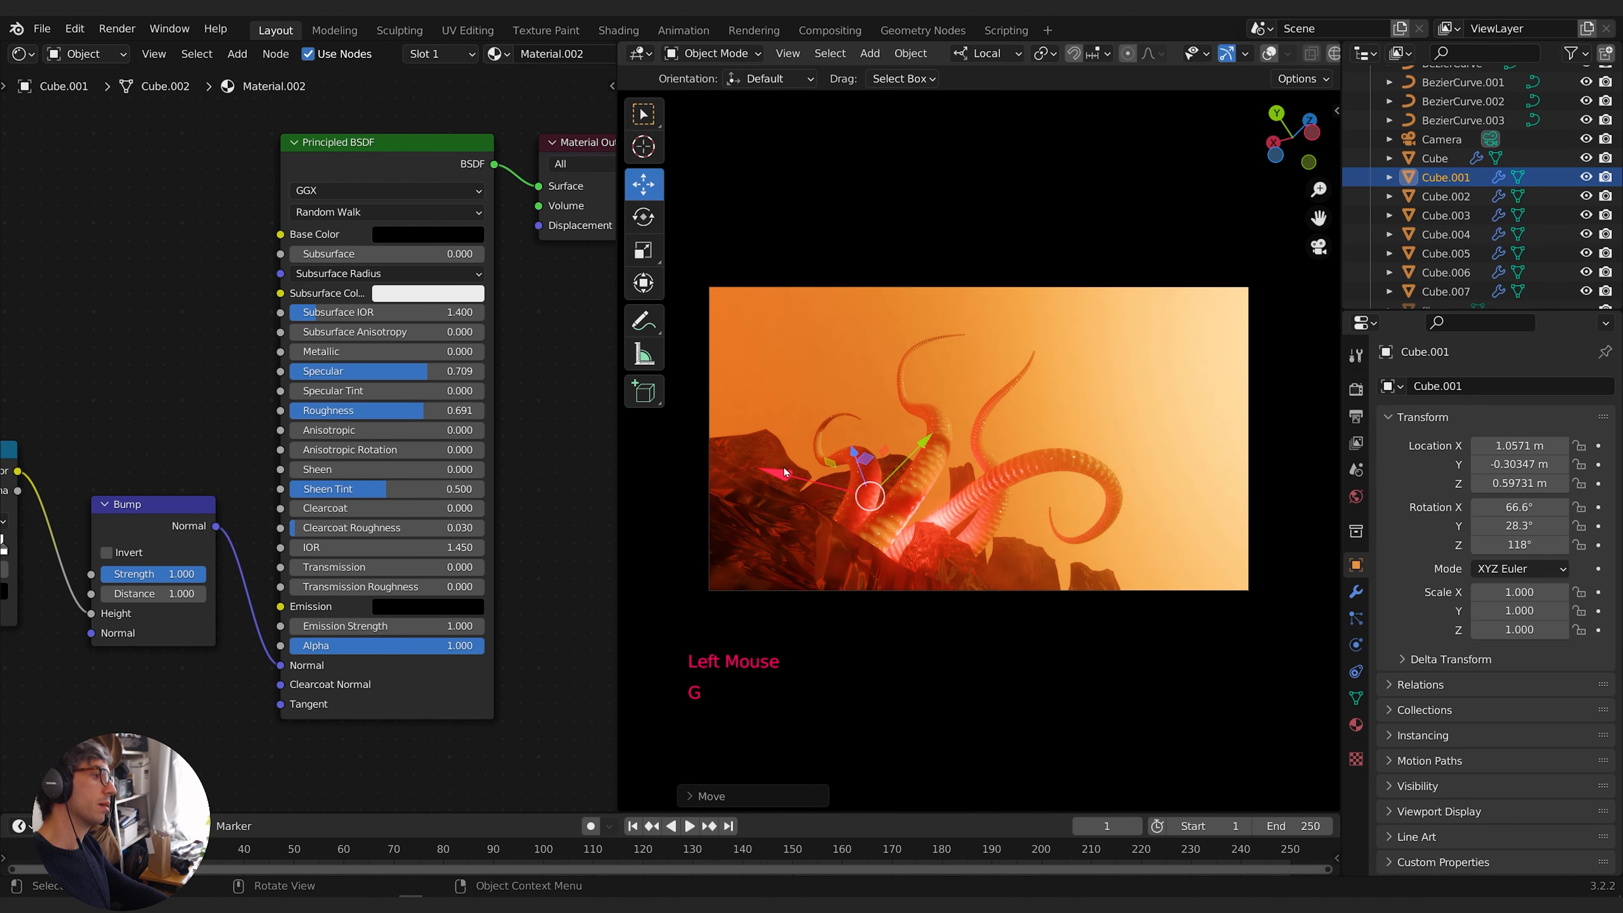
Move slab Cube.008 to about X 0.145, Y 0.41, Z -0.285 m among the rocks
{"action": "left_click", "coordinate": [956, 563]}
{"action": "key", "text": "g"}
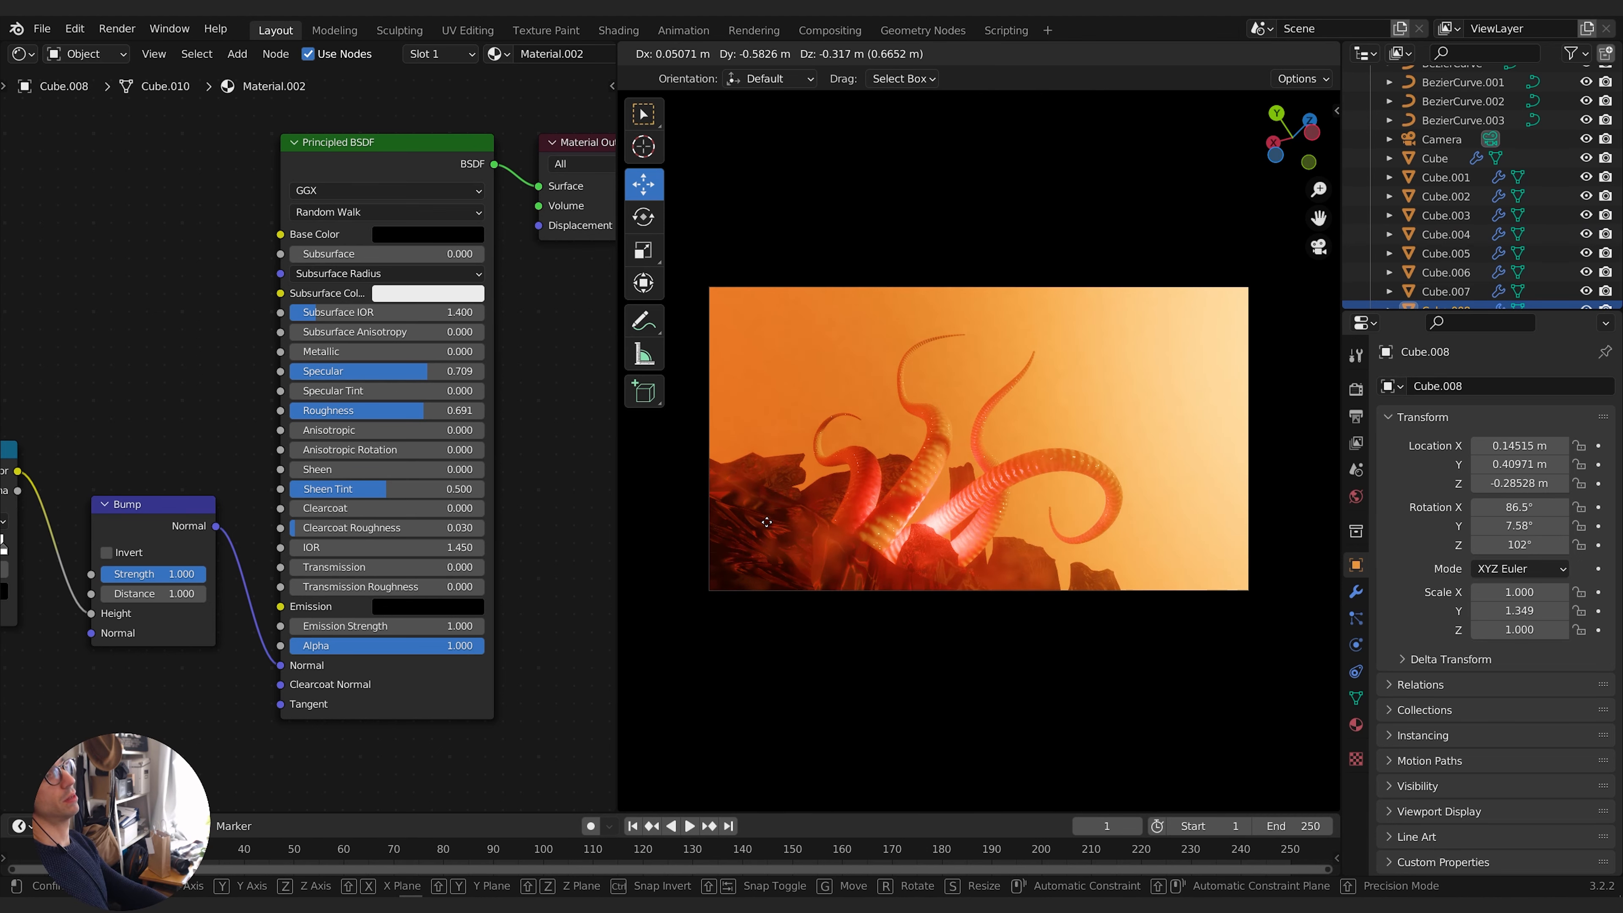
{"action": "left_click", "coordinate": [767, 523]}
Rotate slab Cube.006 to about 4.59°, -27.5°, 186° and move it to about X -0.907, Y 0.073, Z -0.166 m
{"action": "left_click", "coordinate": [793, 545]}
{"action": "key", "text": "r"}
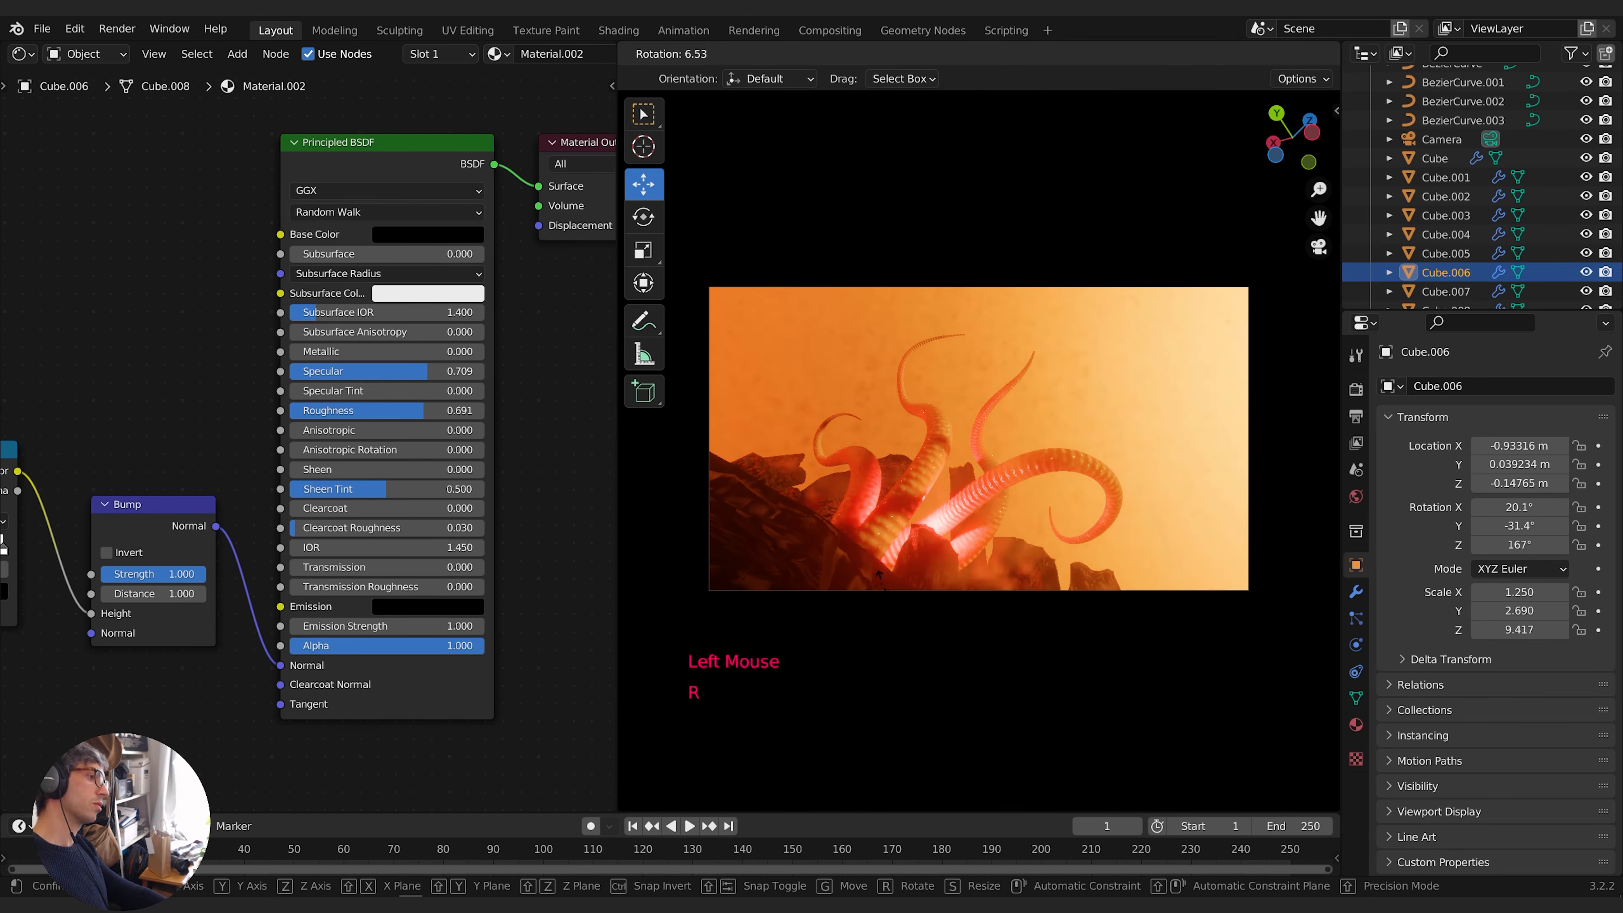
{"action": "key", "text": "g"}
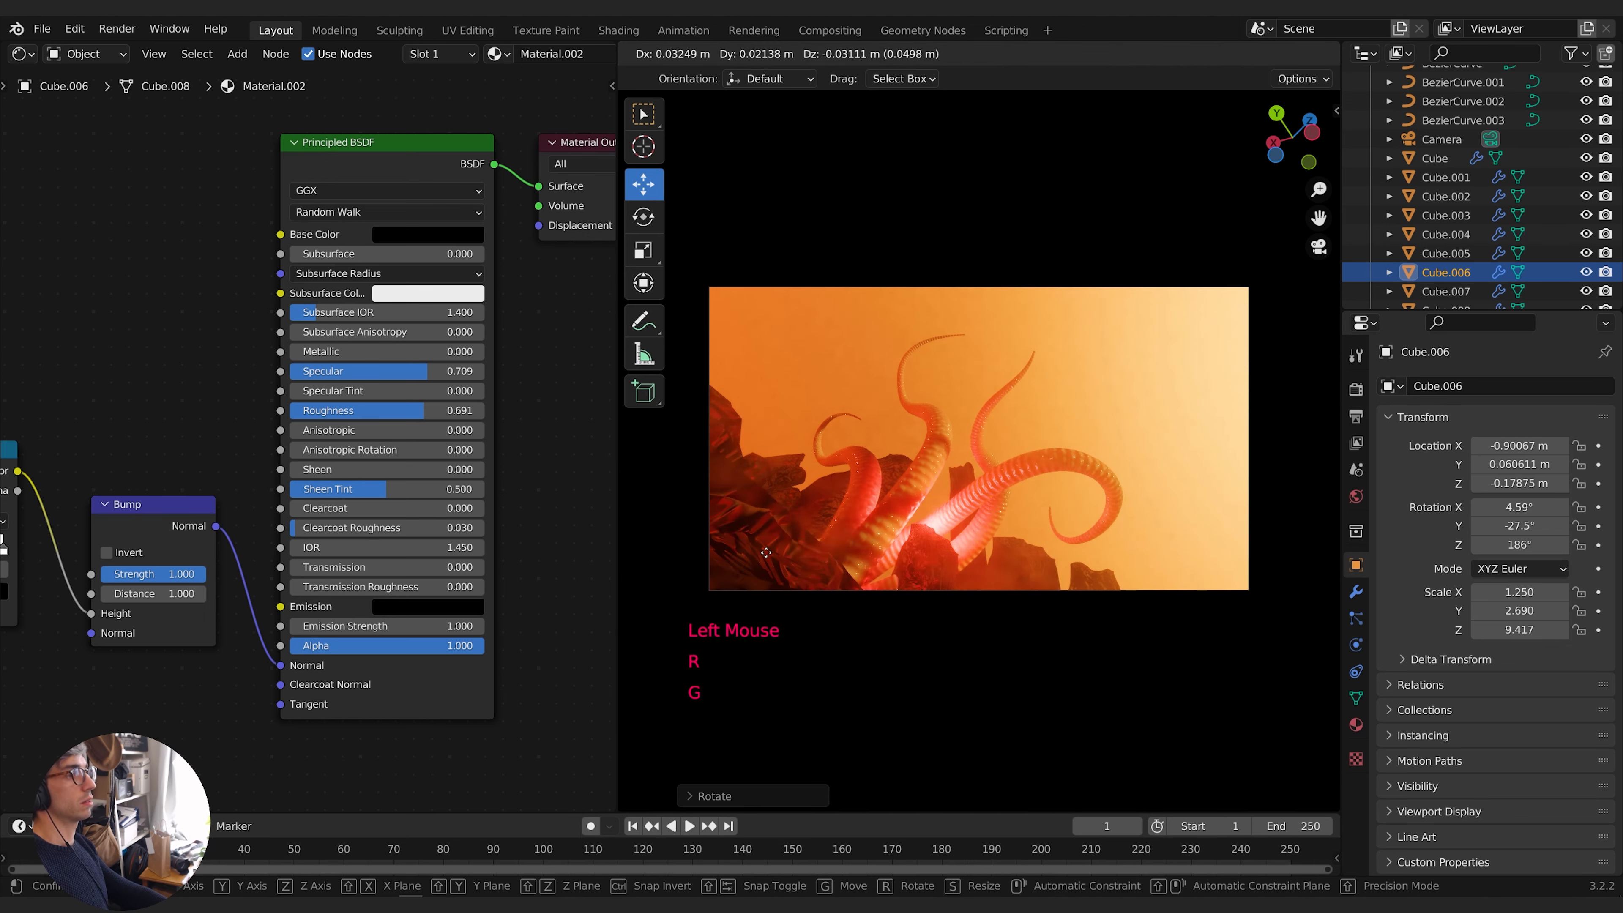
{"action": "left_click", "coordinate": [819, 556]}
{"action": "key", "text": "g"}
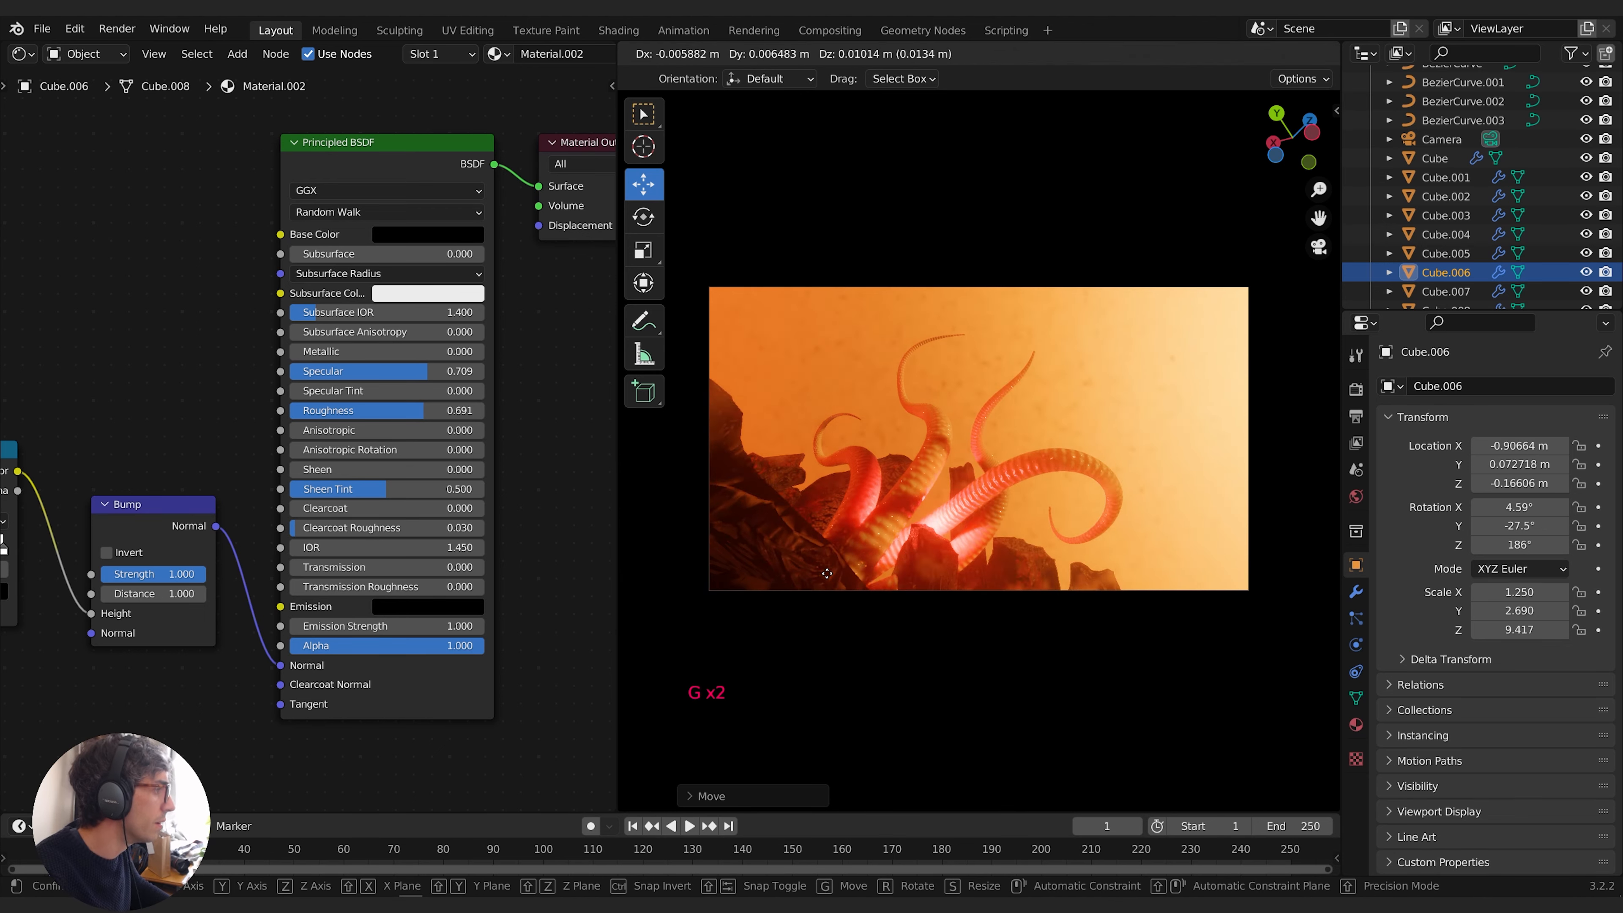
{"action": "left_click", "coordinate": [829, 563]}
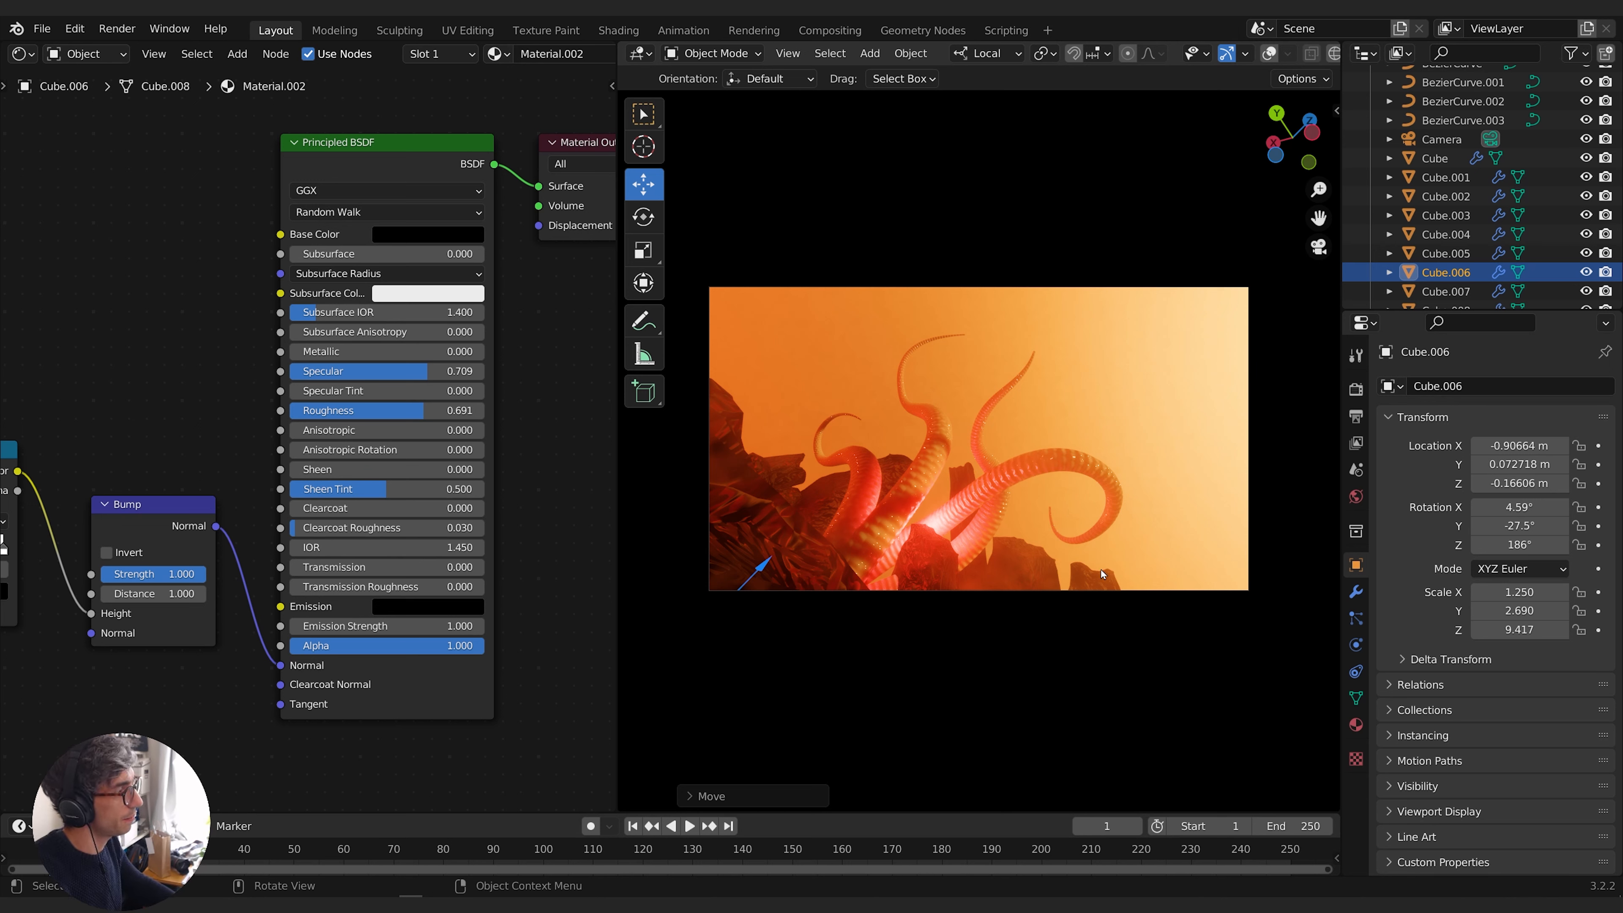
Move slab Cube.002 to about X 0.016, Y -2.29, Z 0.51 m and rotate it to about 47.9°, -16°, -12°
{"action": "left_click", "coordinate": [1092, 581]}
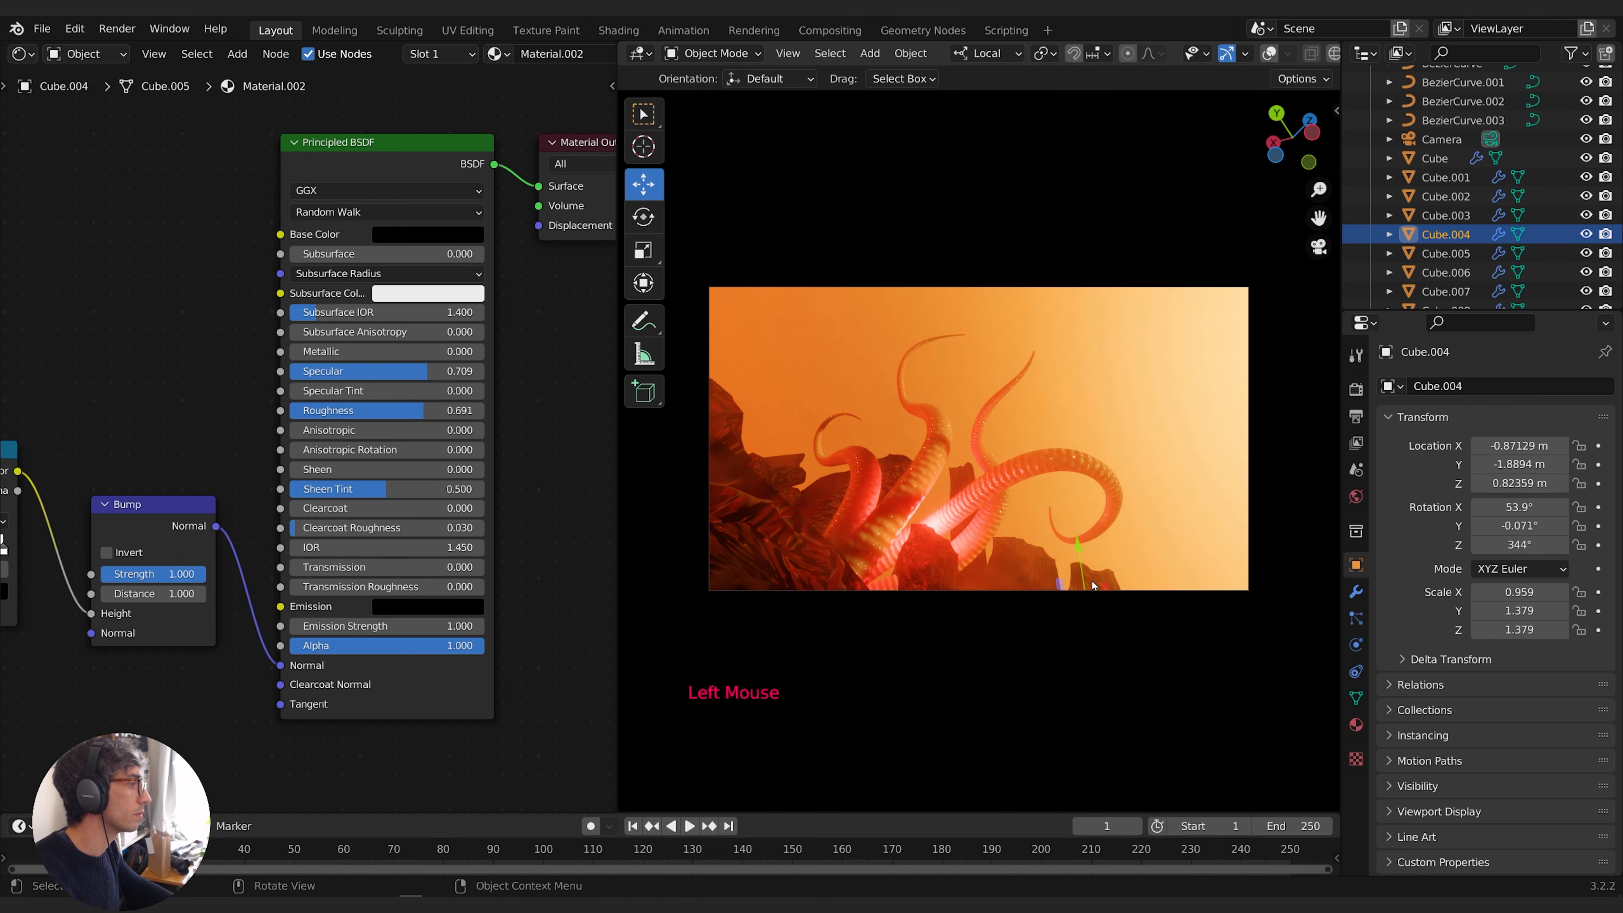
{"action": "left_click", "coordinate": [1020, 545]}
{"action": "left_click", "coordinate": [1013, 562]}
{"action": "key", "text": "g"}
{"action": "key", "text": "r"}
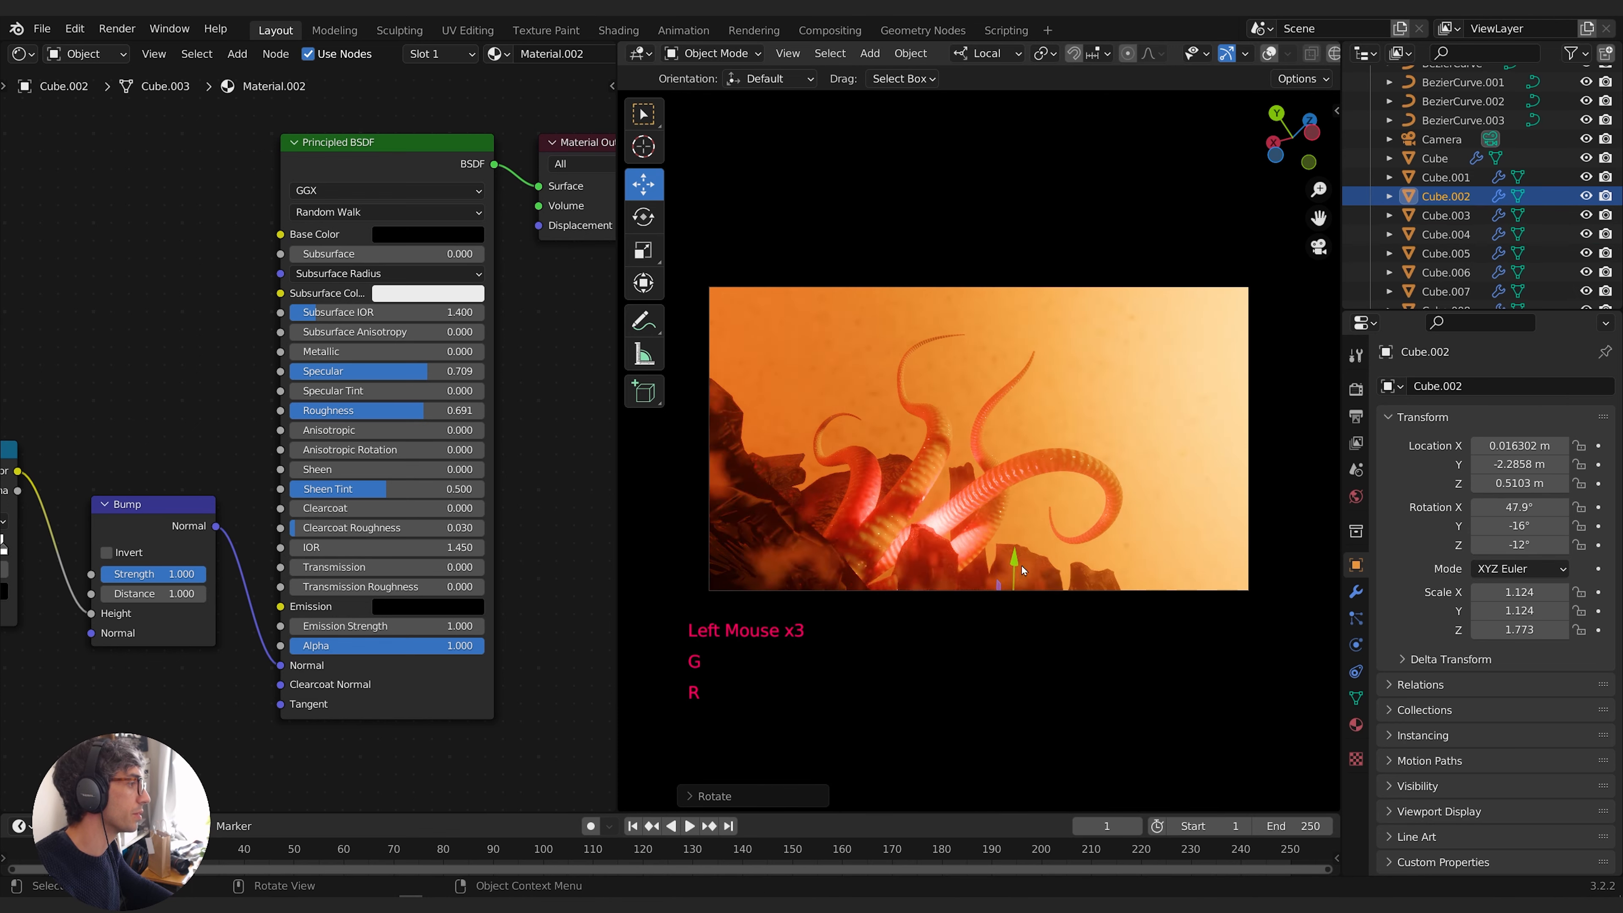
Raise slab Cube.002 beneath the large curling tentacle and fine-tune its rotation and position among the foreground rocks
{"action": "left_click", "coordinate": [1091, 574]}
{"action": "key", "text": "g"}
{"action": "left_click", "coordinate": [1087, 570]}
{"action": "key", "text": "g"}
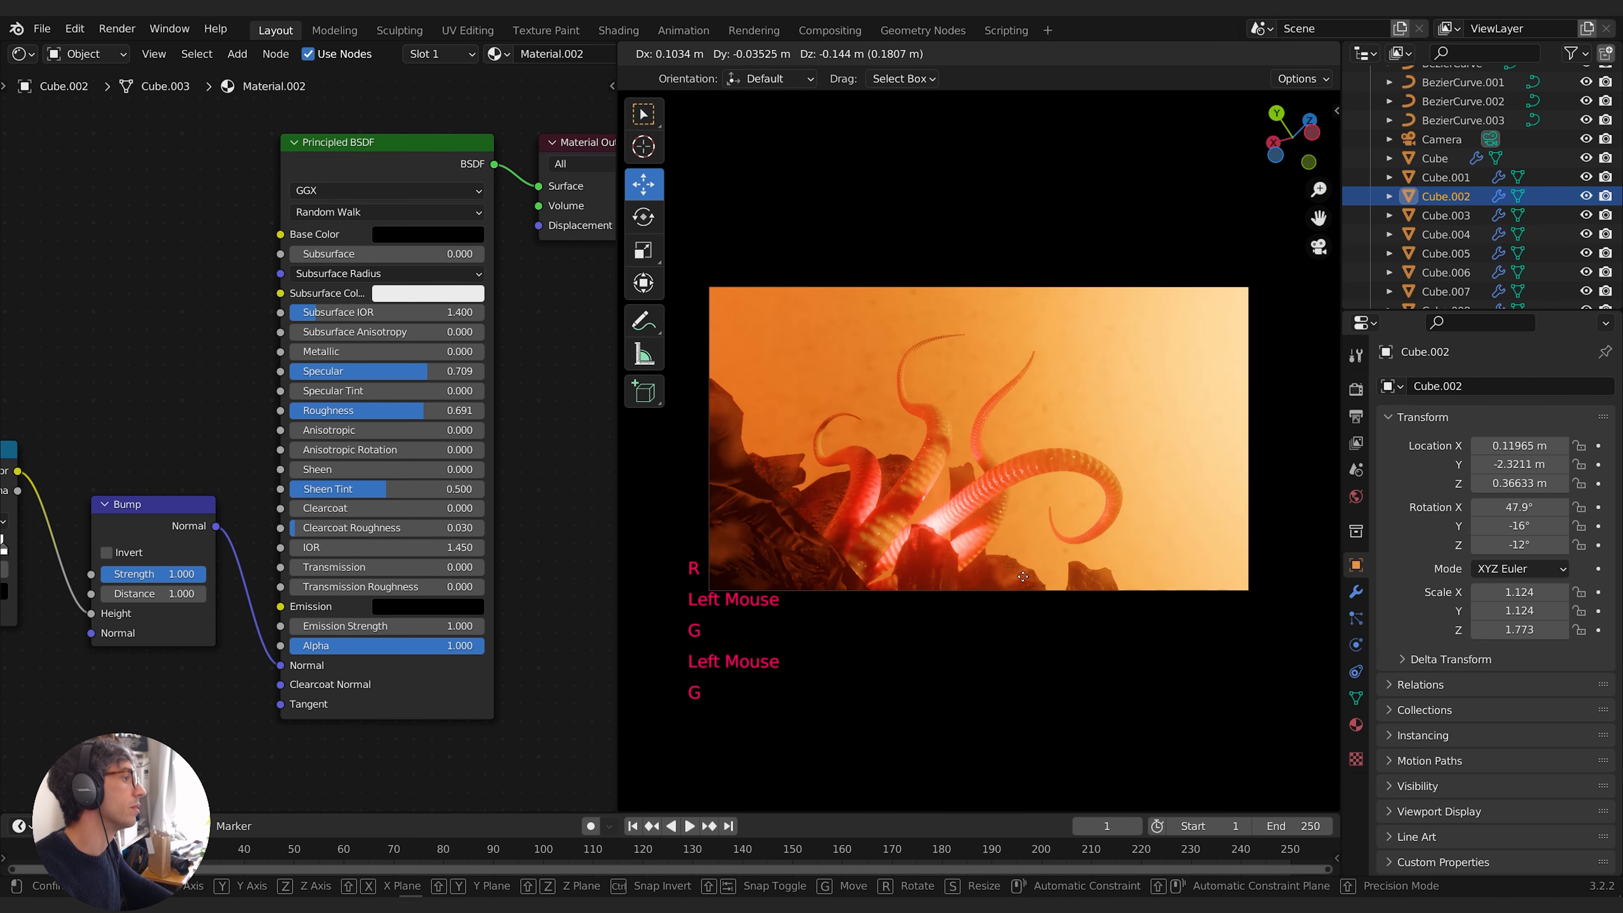
{"action": "left_click", "coordinate": [1082, 572]}
{"action": "key", "text": "g"}
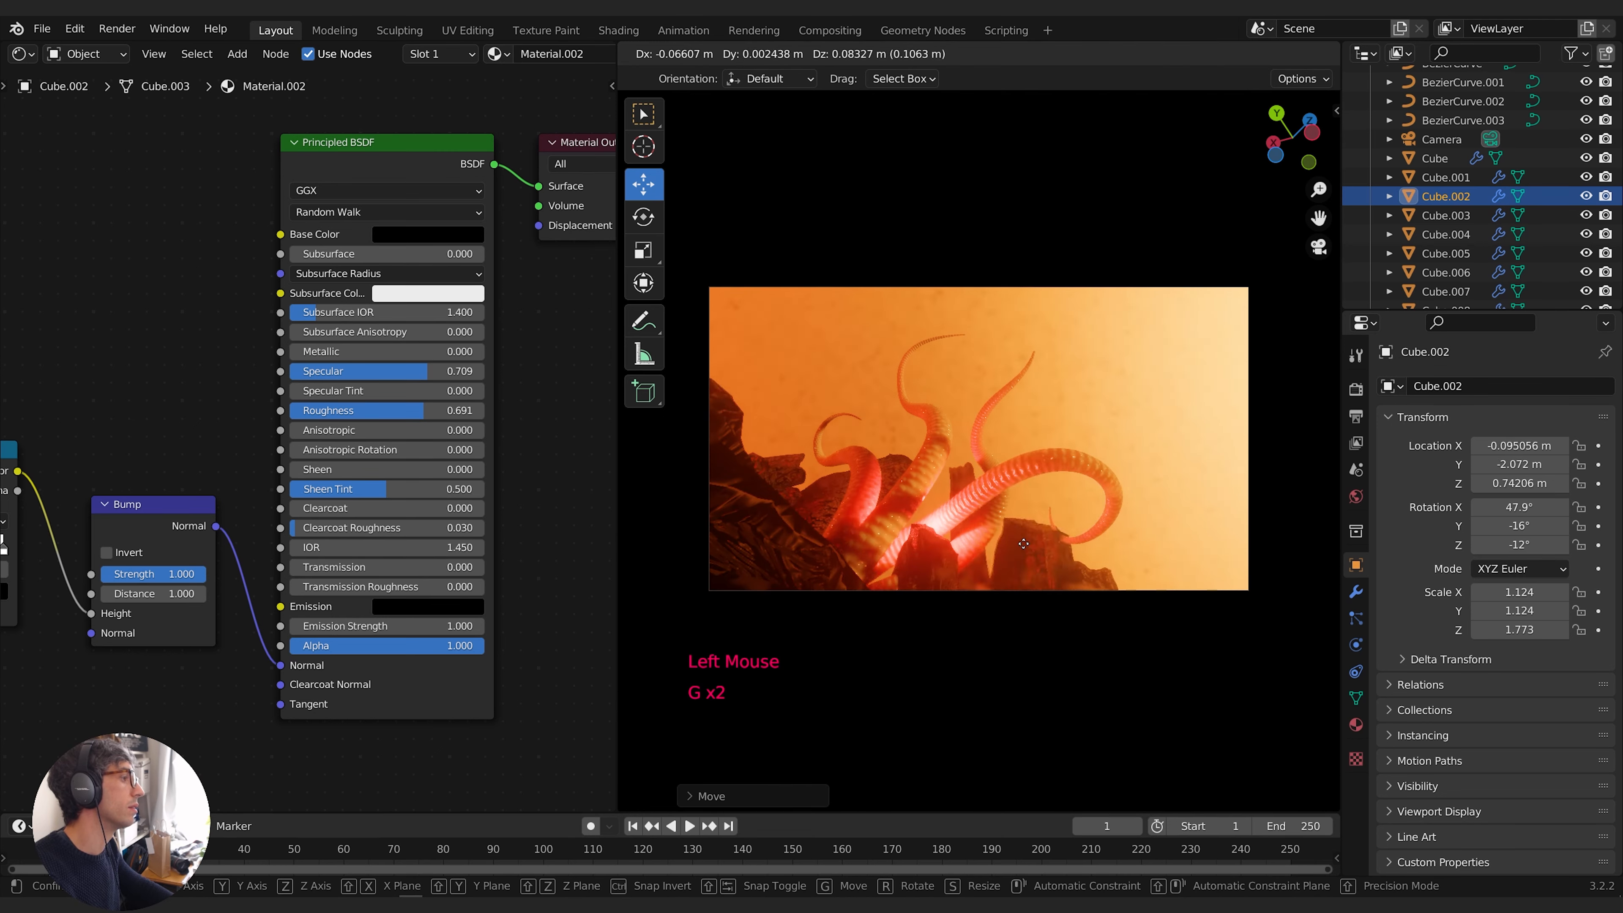
{"action": "key", "text": "g"}
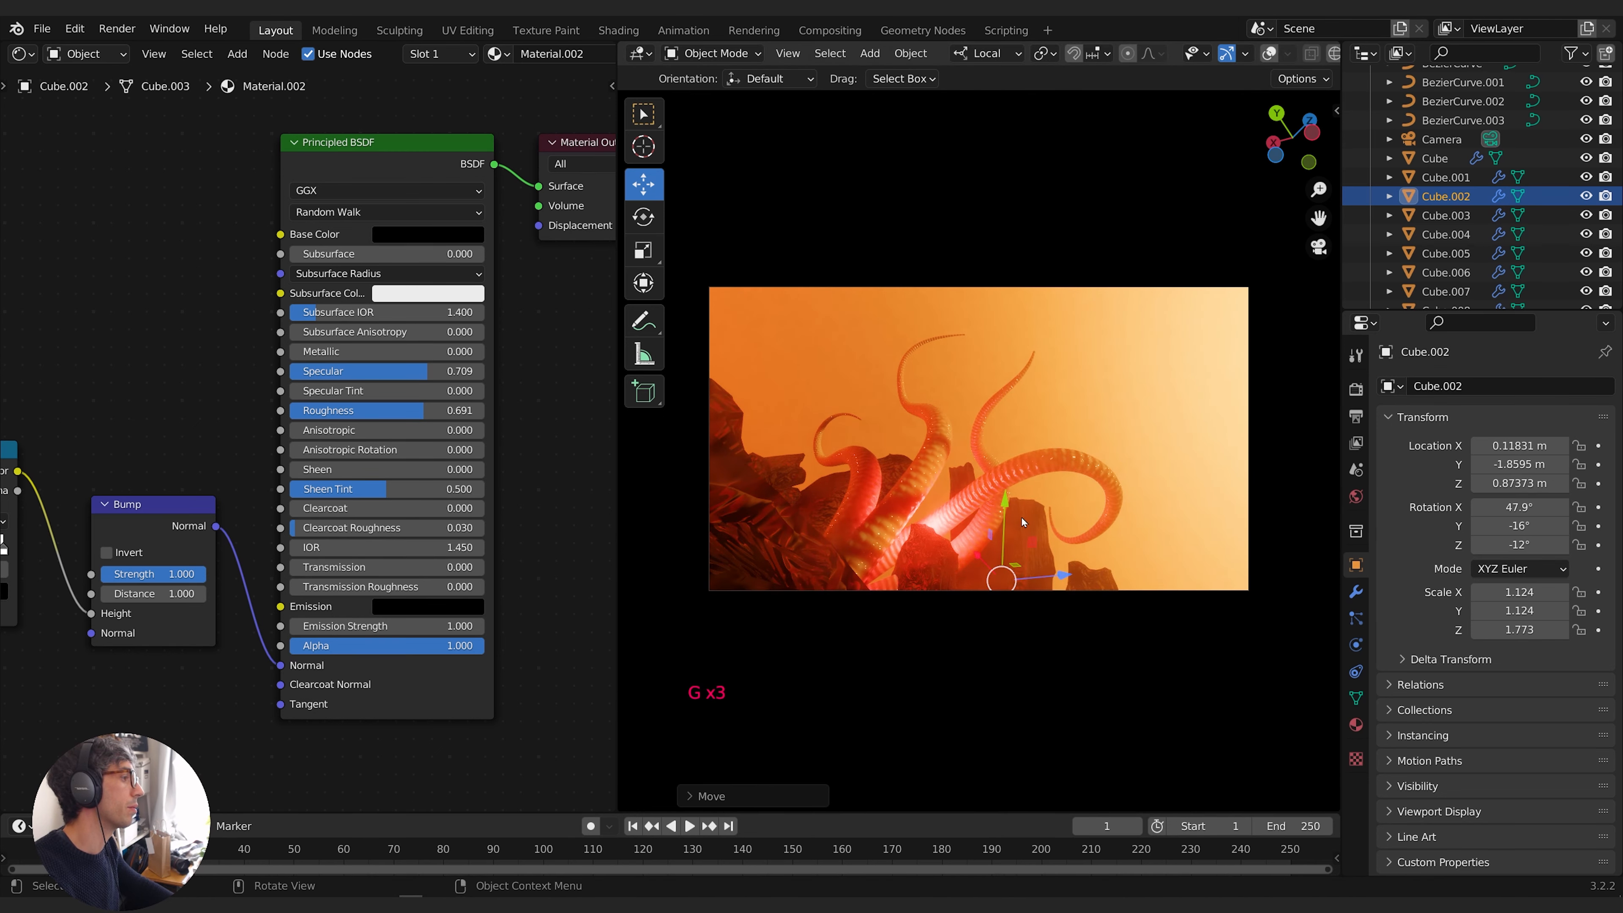
{"action": "key", "text": "r"}
{"action": "key", "text": "g"}
{"action": "left_click", "coordinate": [1092, 580]}
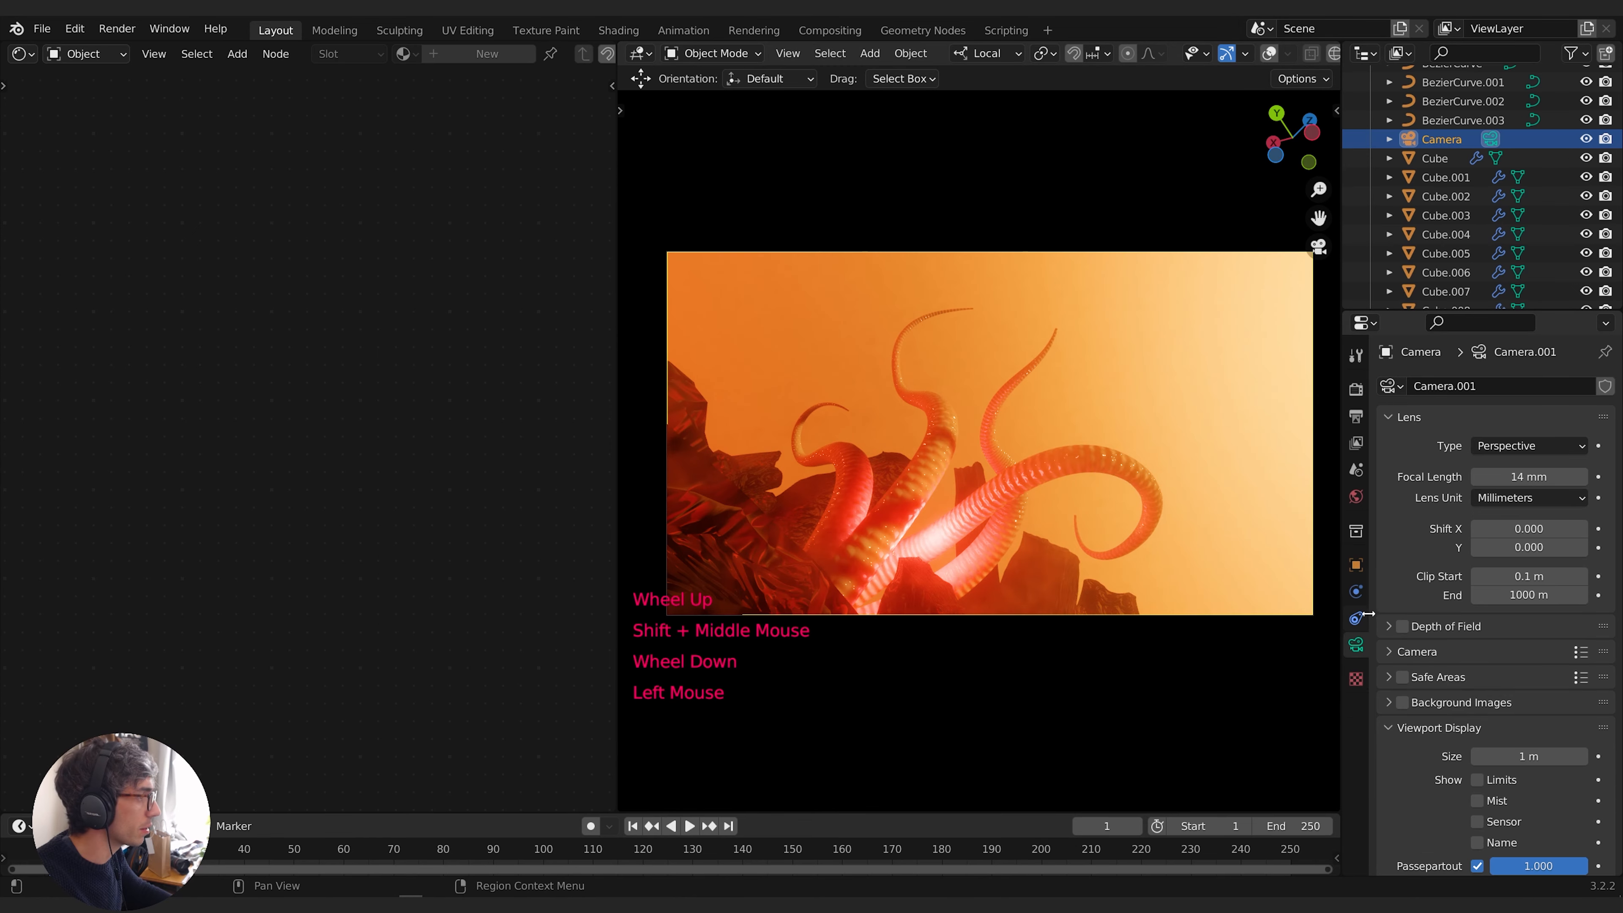
Enable depth of field on the camera with an F-stop of 0.5 and a focus distance of 1.6 m
{"action": "left_click", "coordinate": [1448, 628]}
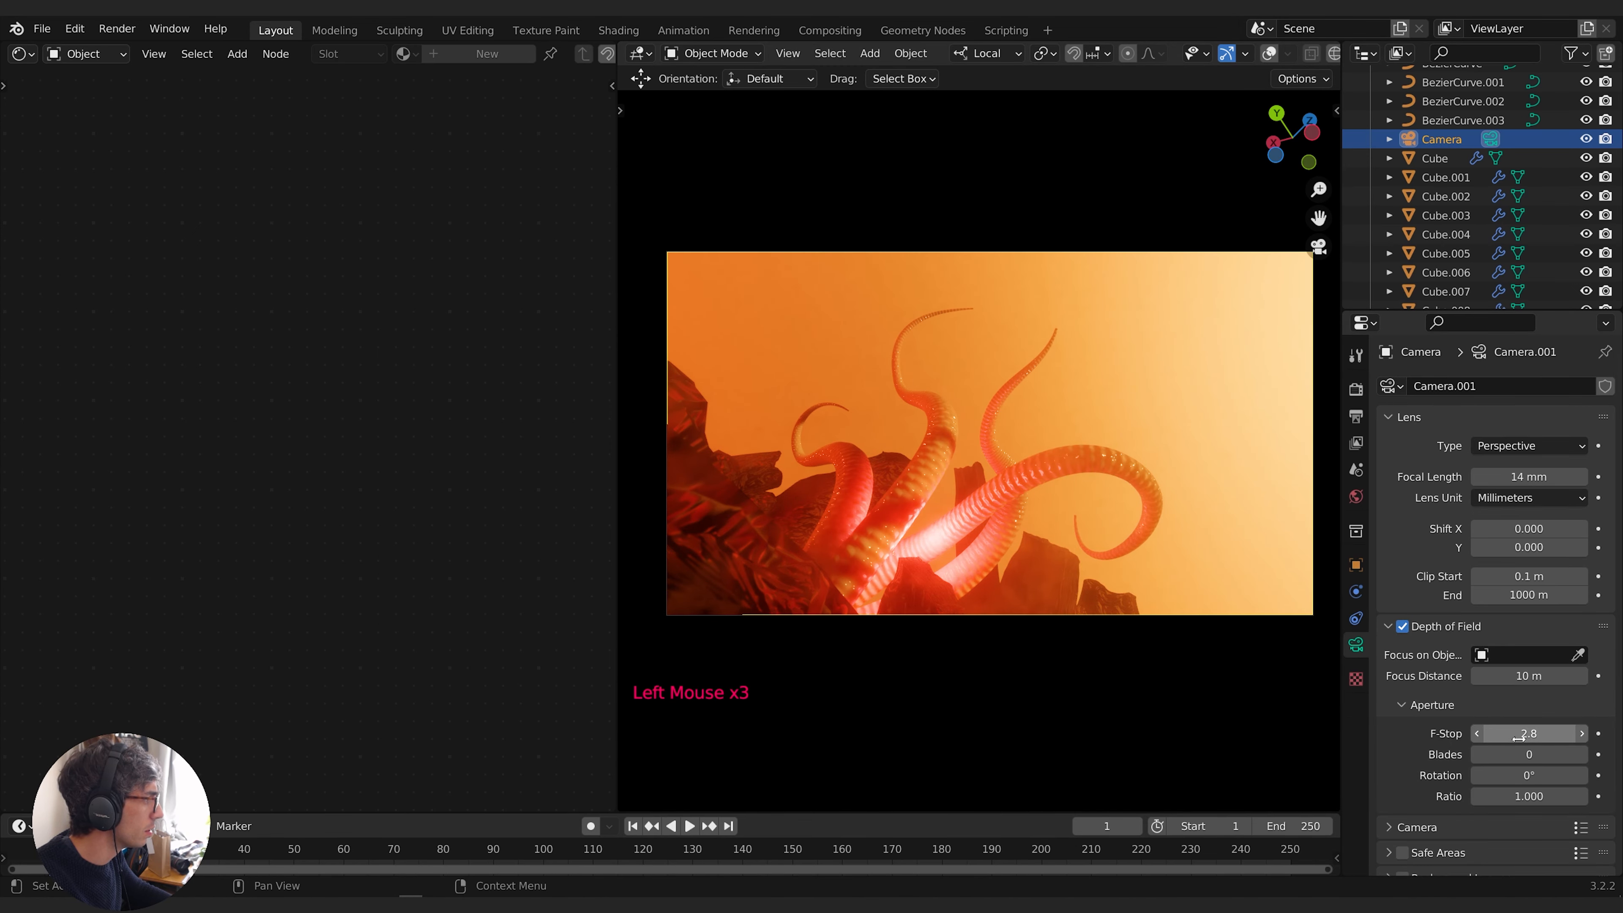
{"action": "left_click_drag", "start_coordinate": [1528, 733], "coordinate": [1489, 734]}
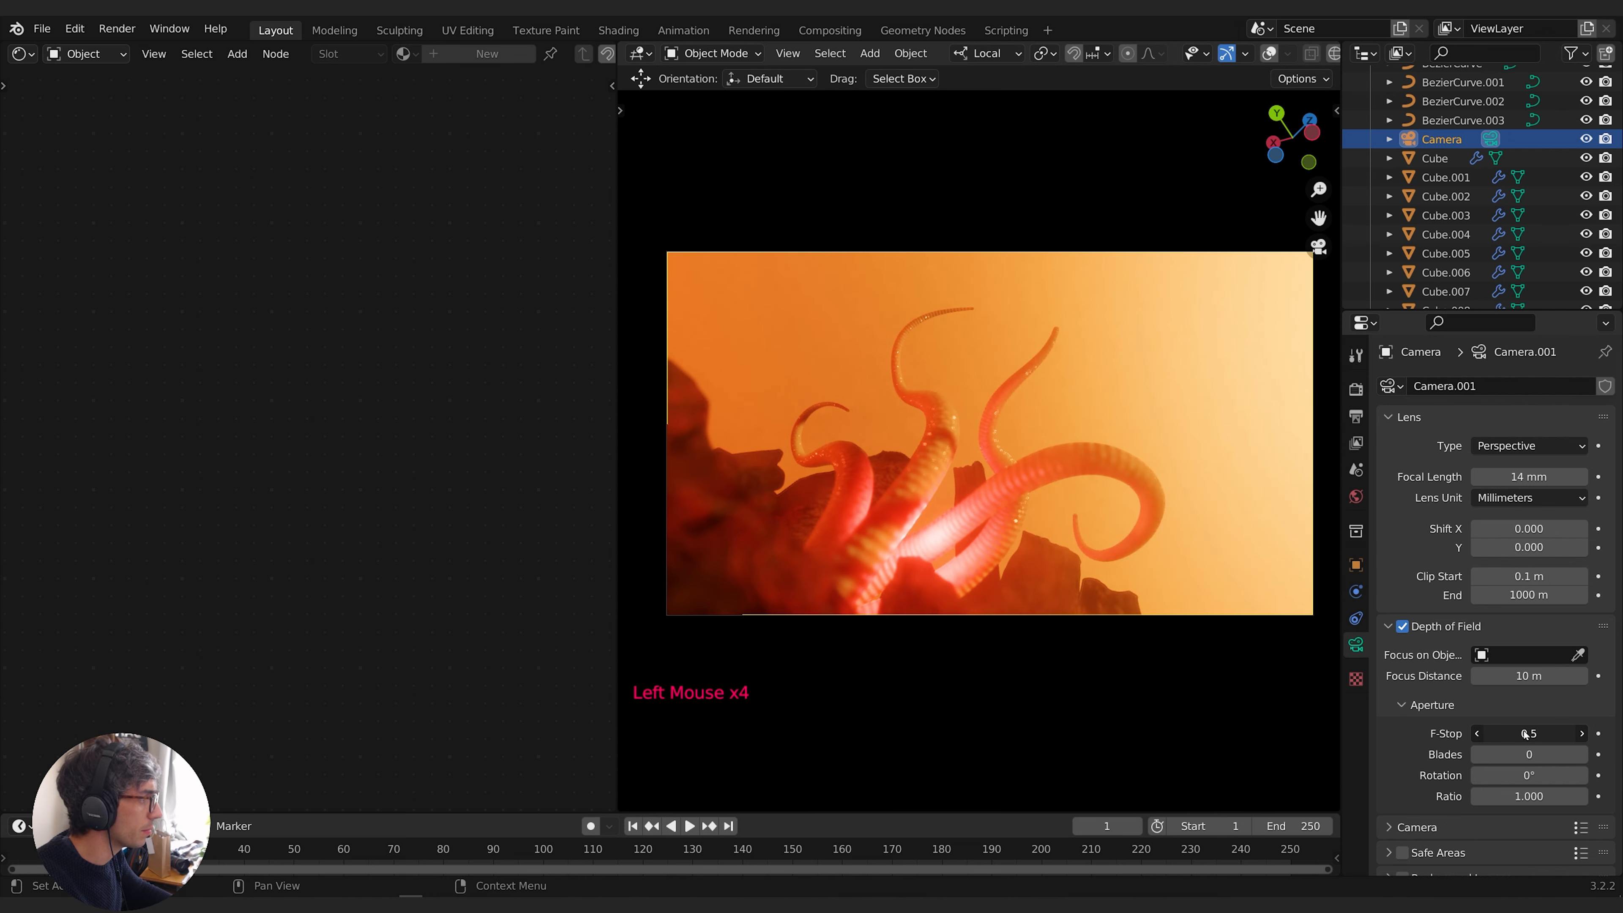
{"action": "mouse_move", "coordinate": [1521, 675]}
{"action": "left_mouse_down"}
{"action": "mouse_move", "coordinate": [1460, 675]}
{"action": "mouse_move", "coordinate": [1526, 676]}
{"action": "left_mouse_up"}
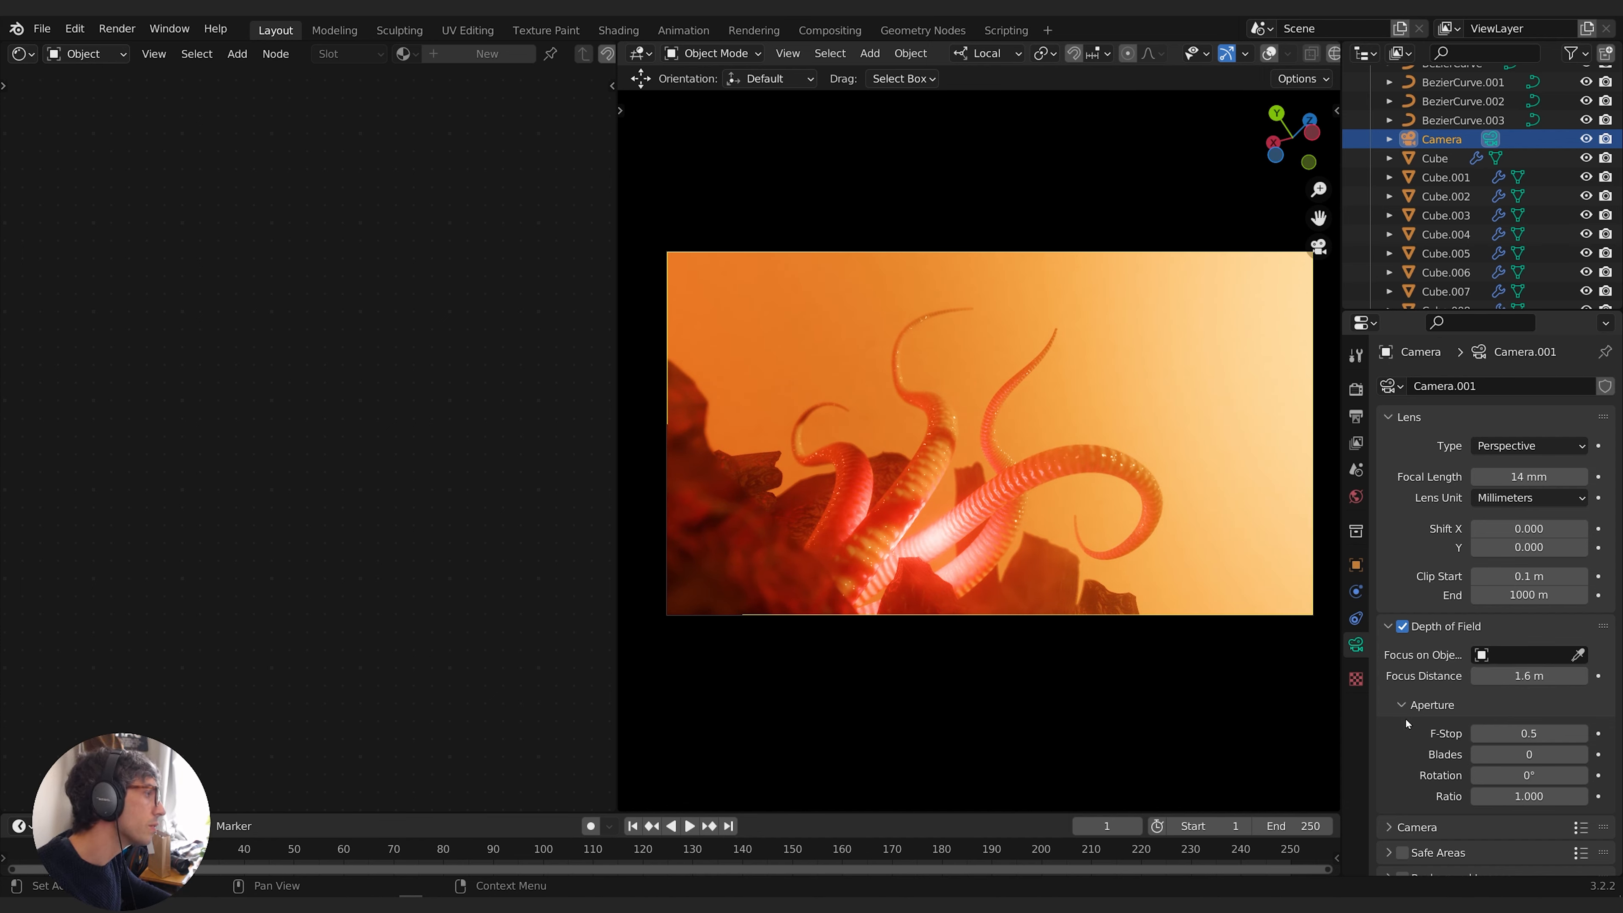
Duplicate the foreground rock Cube and shrink and rotate the copy into a small floating fragment above the left tentacle
{"action": "left_click", "coordinate": [969, 602]}
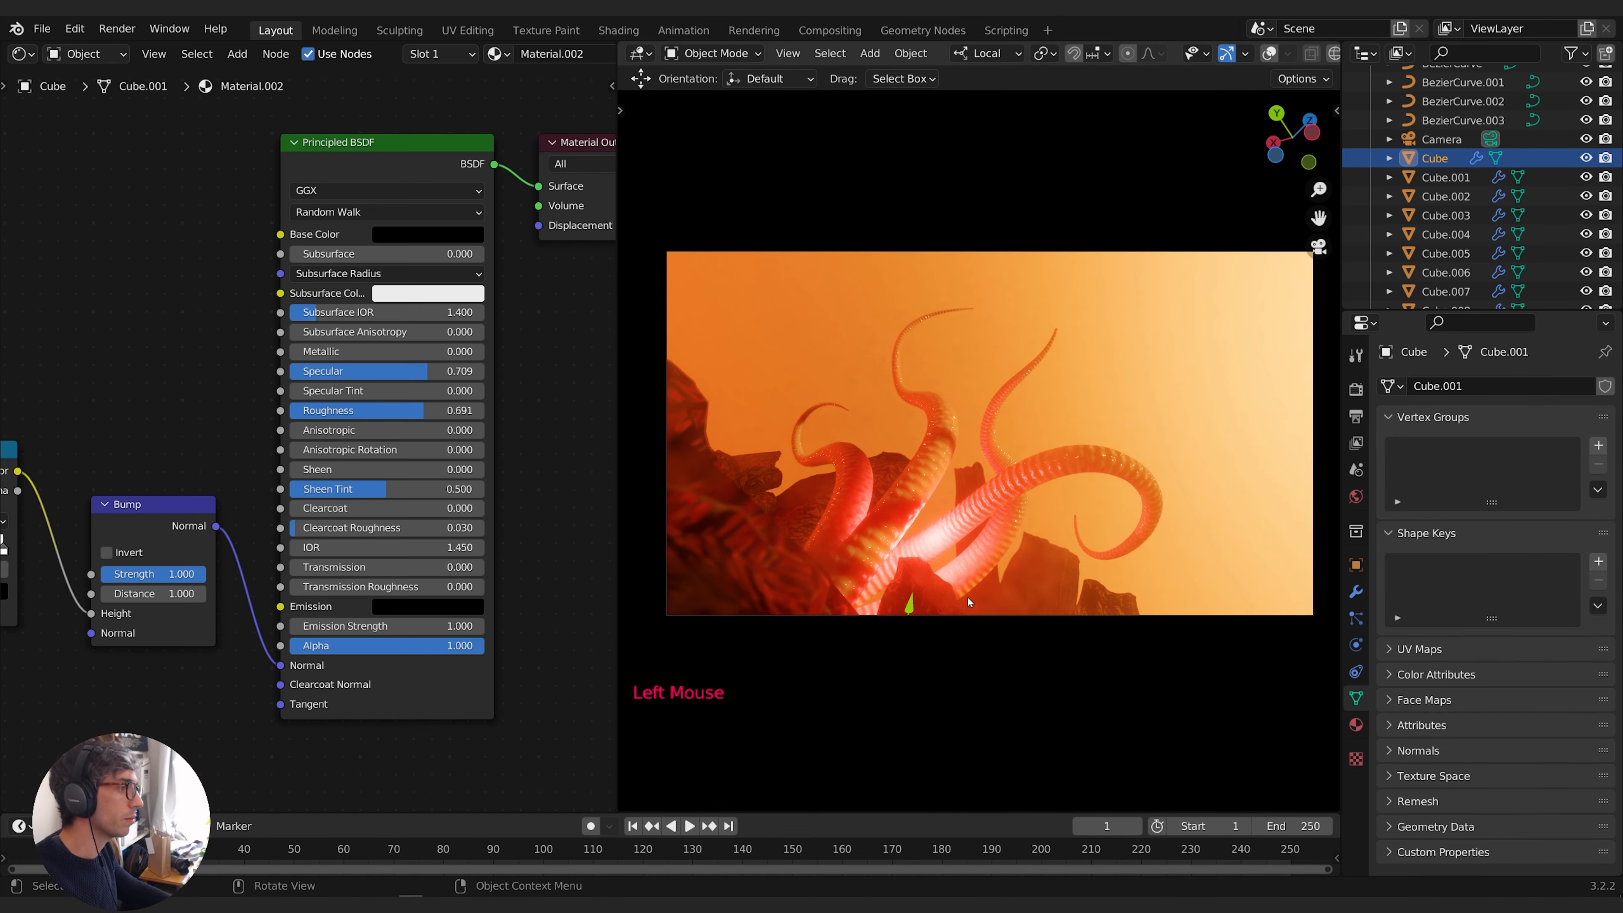
{"action": "key", "text": "shift+d"}
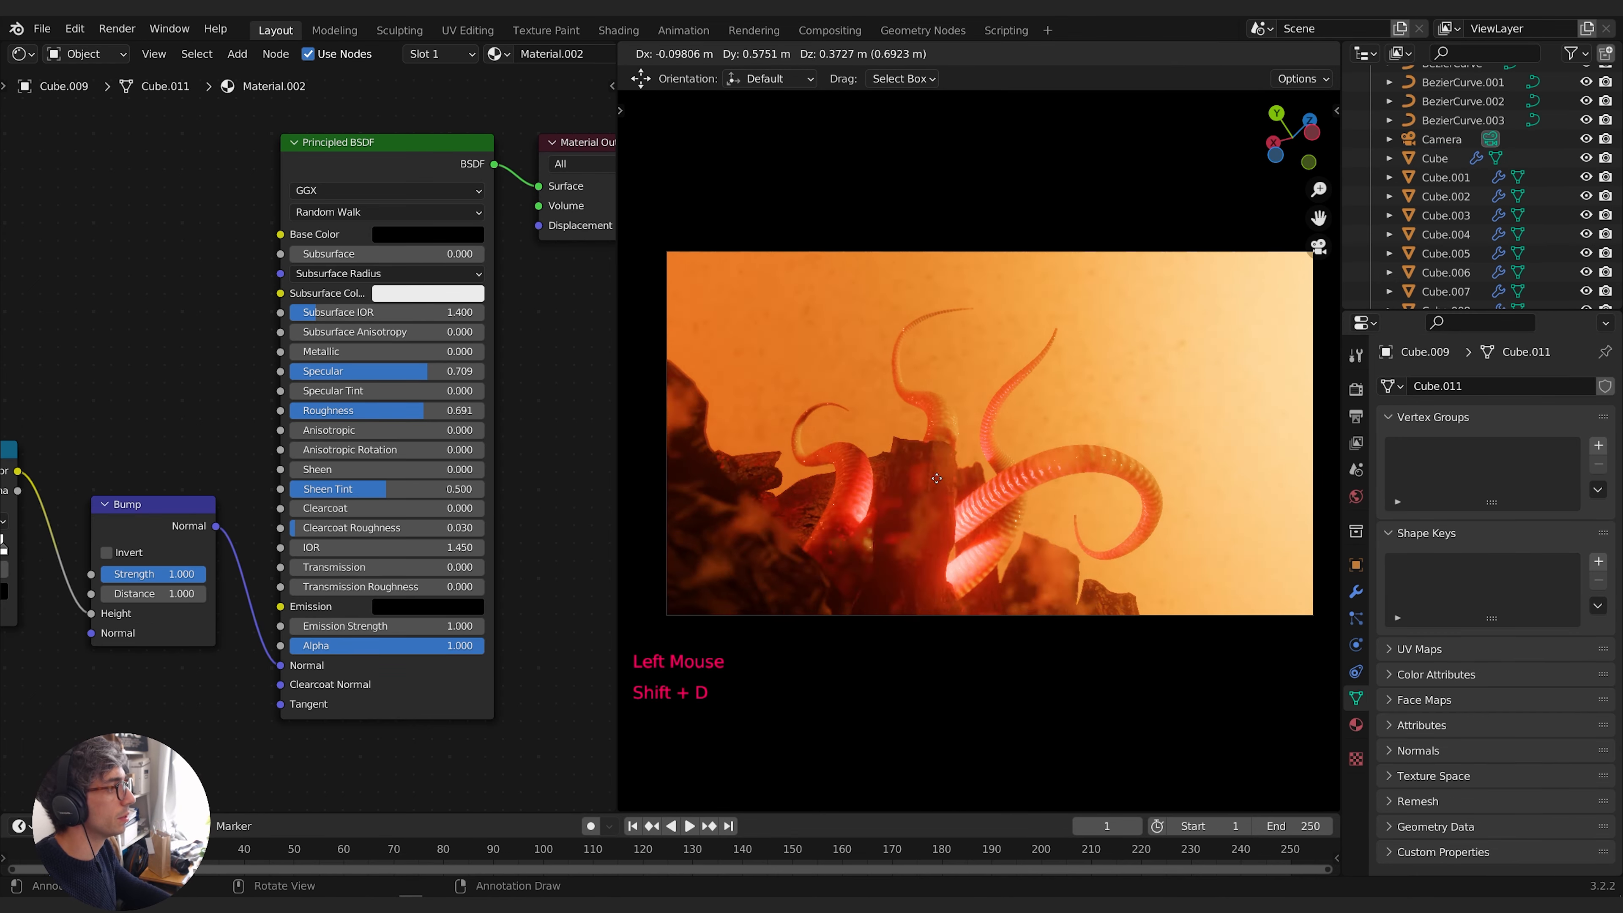
{"action": "left_click", "coordinate": [829, 351]}
{"action": "key", "text": "s"}
{"action": "key", "text": "r"}
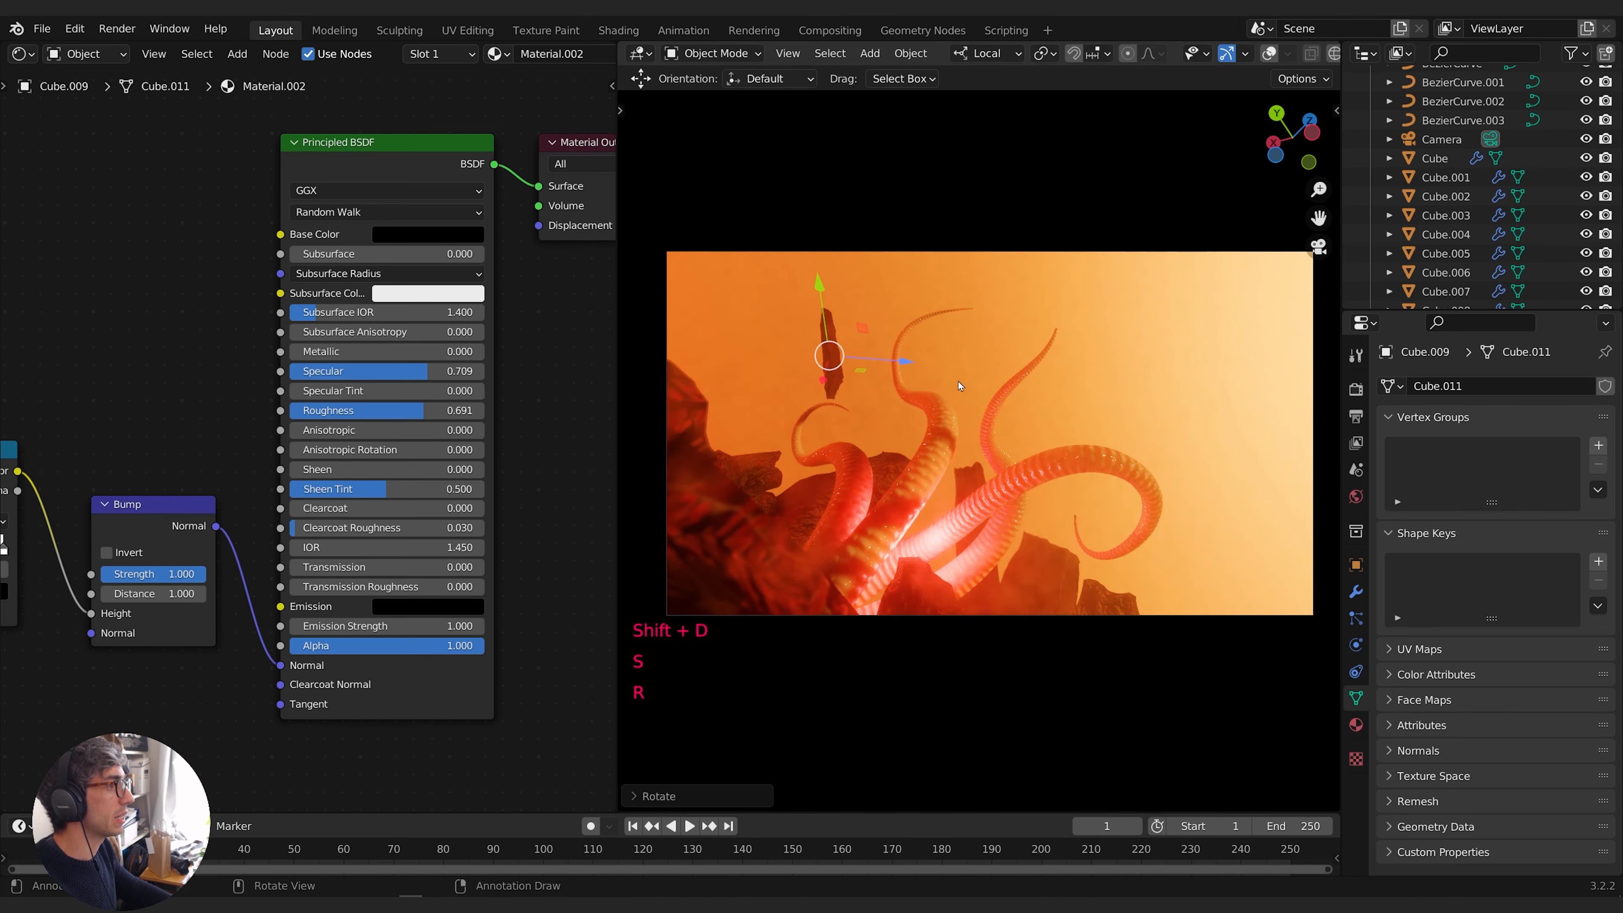
{"action": "key", "text": "s"}
{"action": "left_click", "coordinate": [878, 382]}
Duplicate the small floating fragment just above the original, and rotate and resize the copy
{"action": "key", "text": "shift+d"}
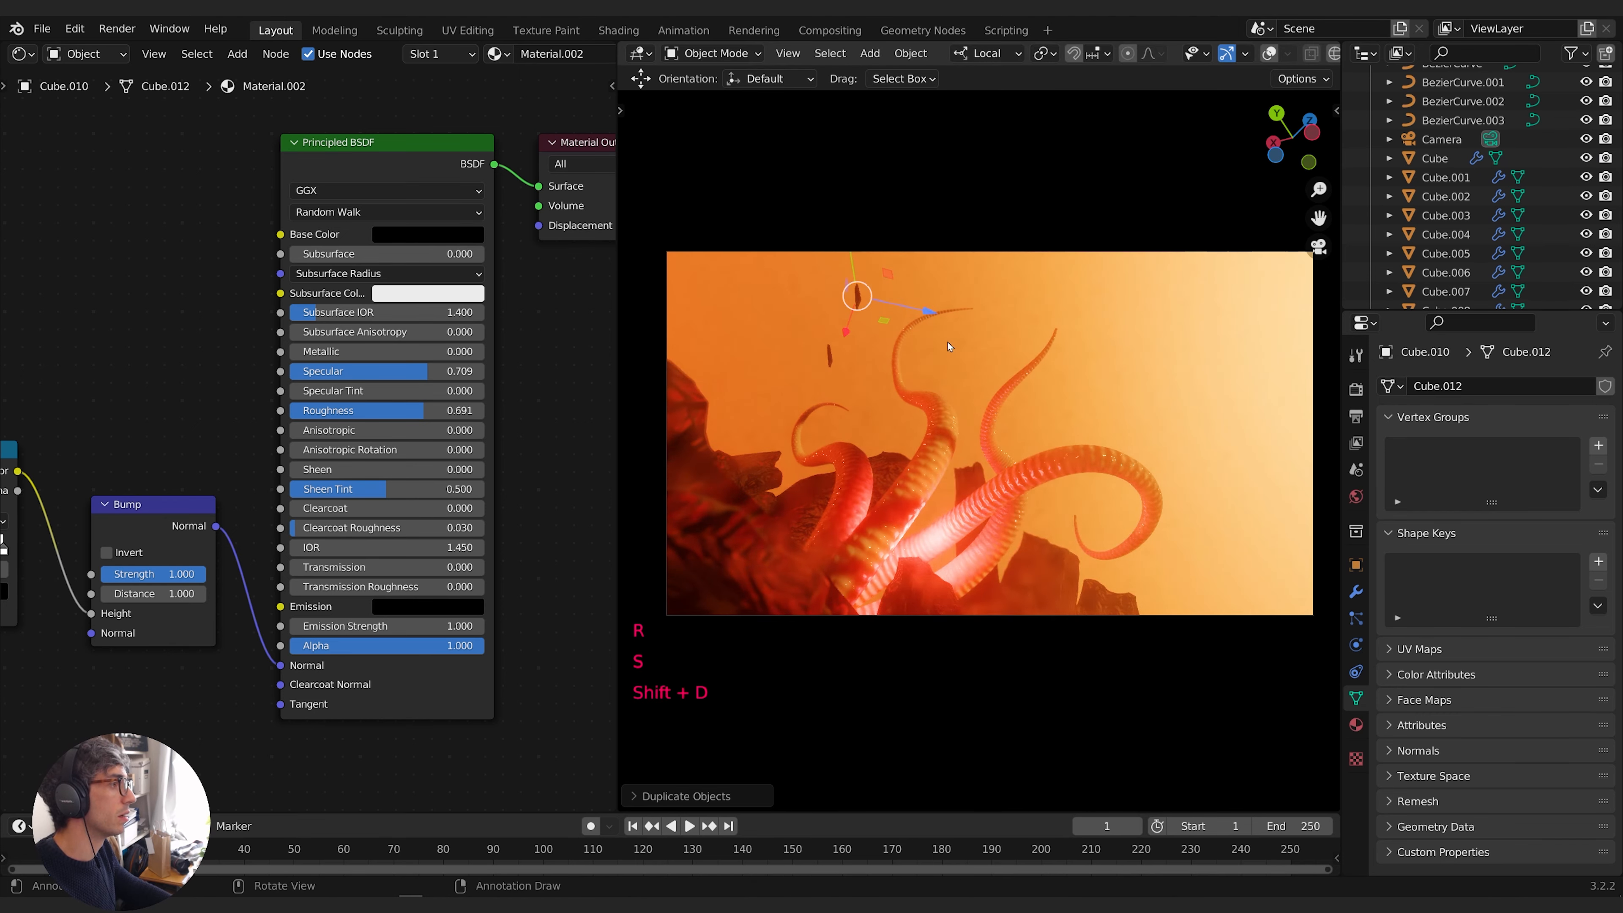
{"action": "key", "text": "r"}
{"action": "key", "text": "s"}
{"action": "key", "text": "r"}
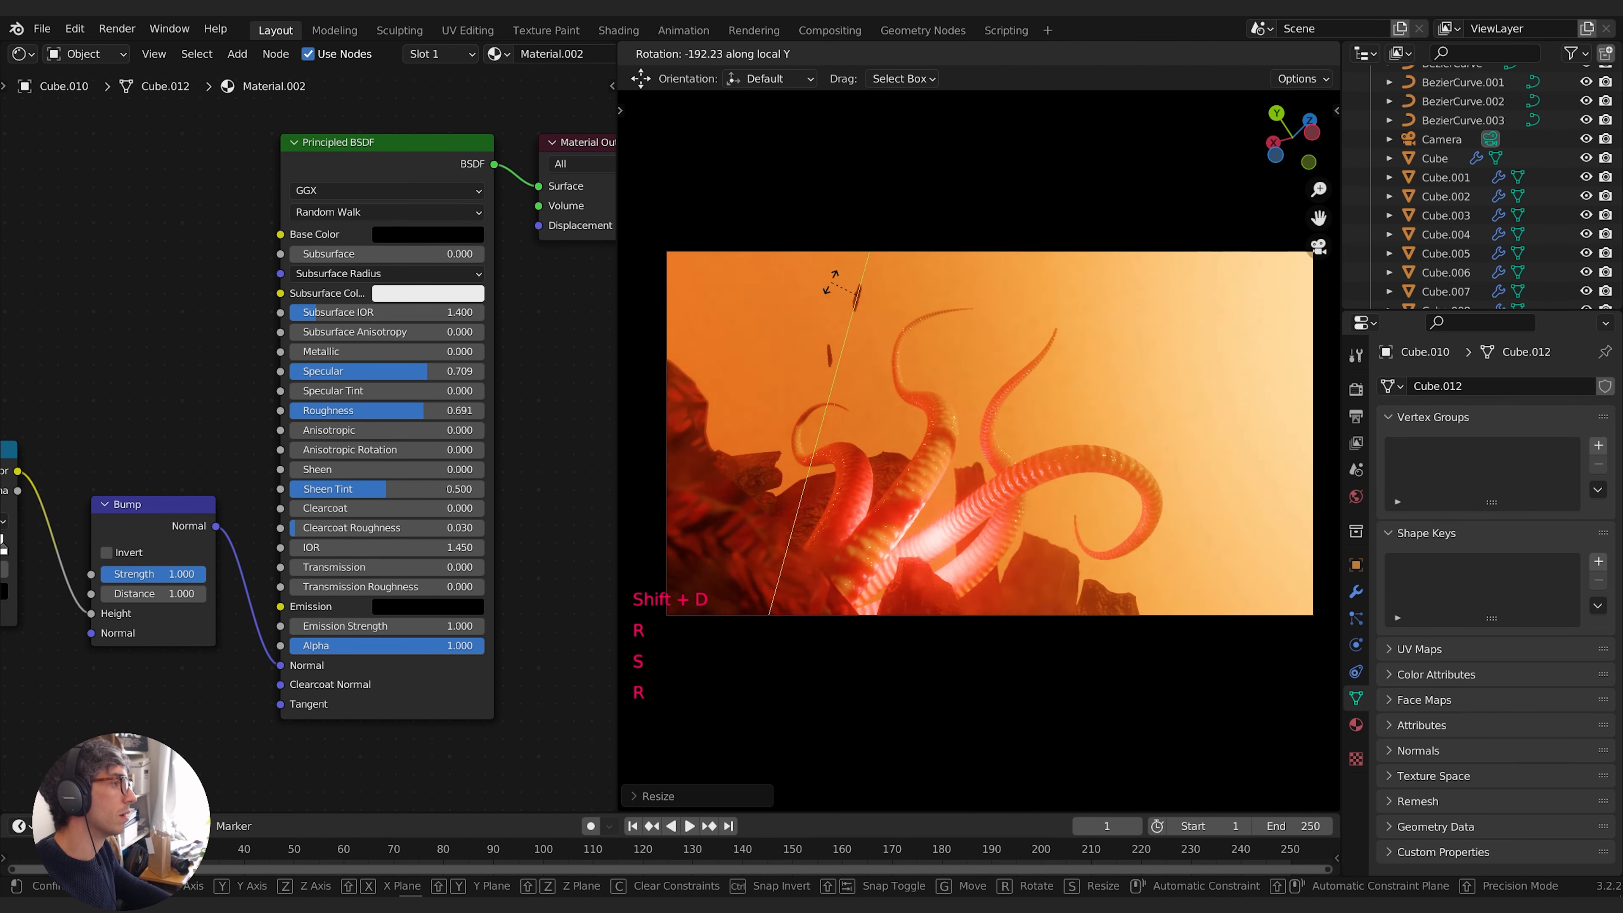
{"action": "left_click", "coordinate": [866, 289]}
Move fragment Cube.010 to the open sky right of the tentacles, and rotate and enlarge it into a flat shard
{"action": "key", "text": "g"}
{"action": "left_click", "coordinate": [1248, 510]}
{"action": "key", "text": "r"}
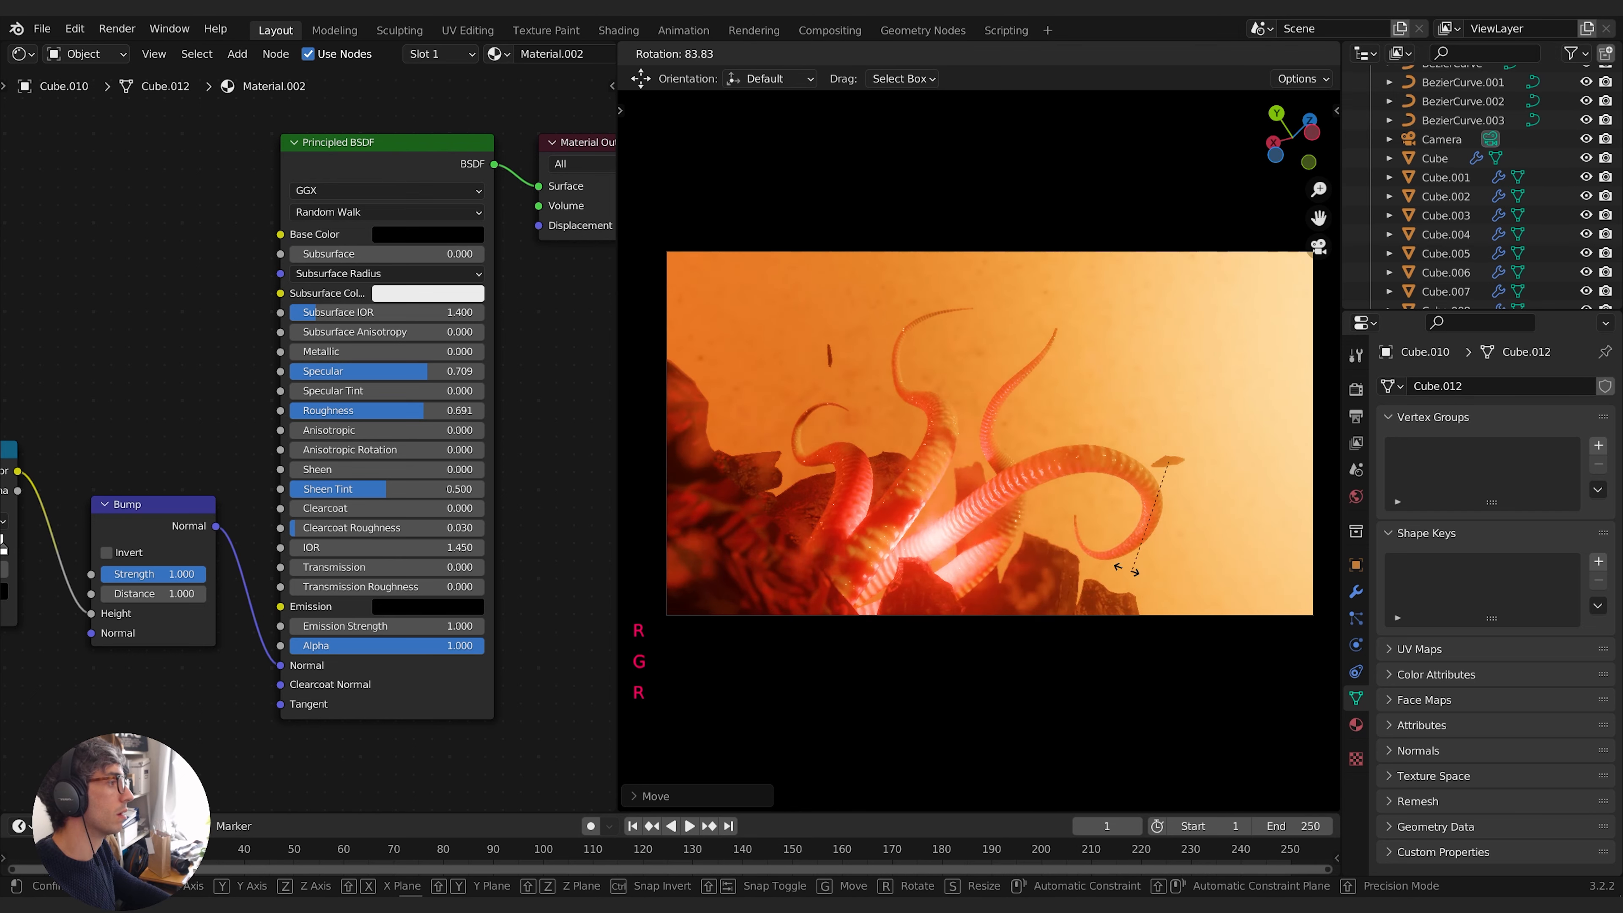
{"action": "left_click", "coordinate": [1131, 566]}
{"action": "key", "text": "r"}
{"action": "left_click", "coordinate": [1134, 566]}
{"action": "key", "text": "s"}
{"action": "left_click", "coordinate": [1243, 526]}
{"action": "key", "text": "g"}
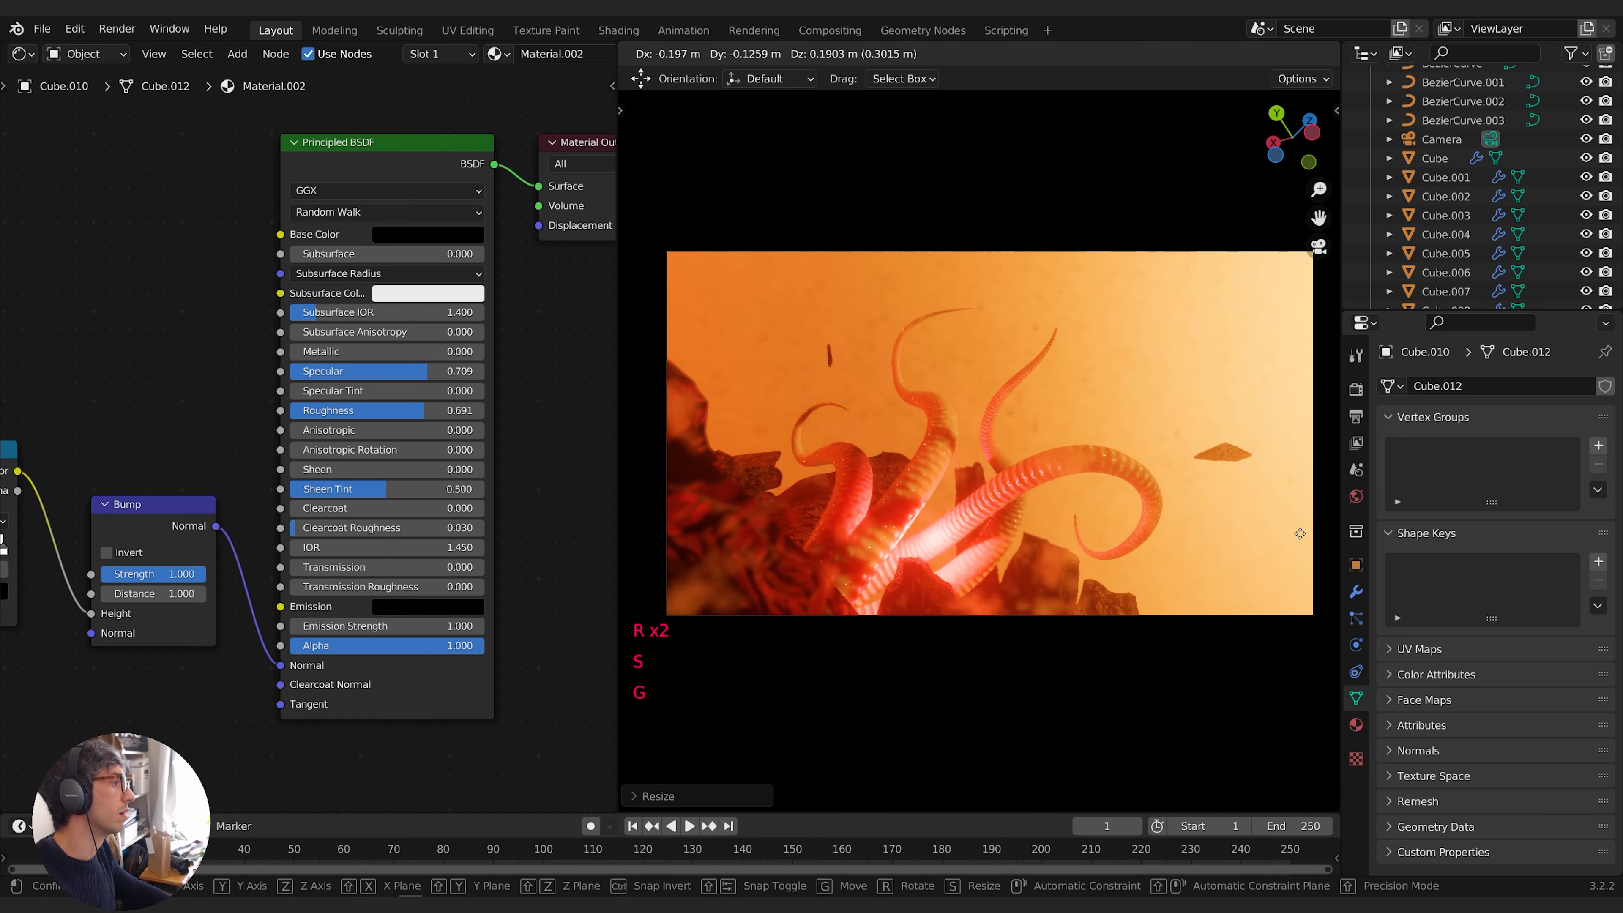
{"action": "left_click", "coordinate": [1301, 576]}
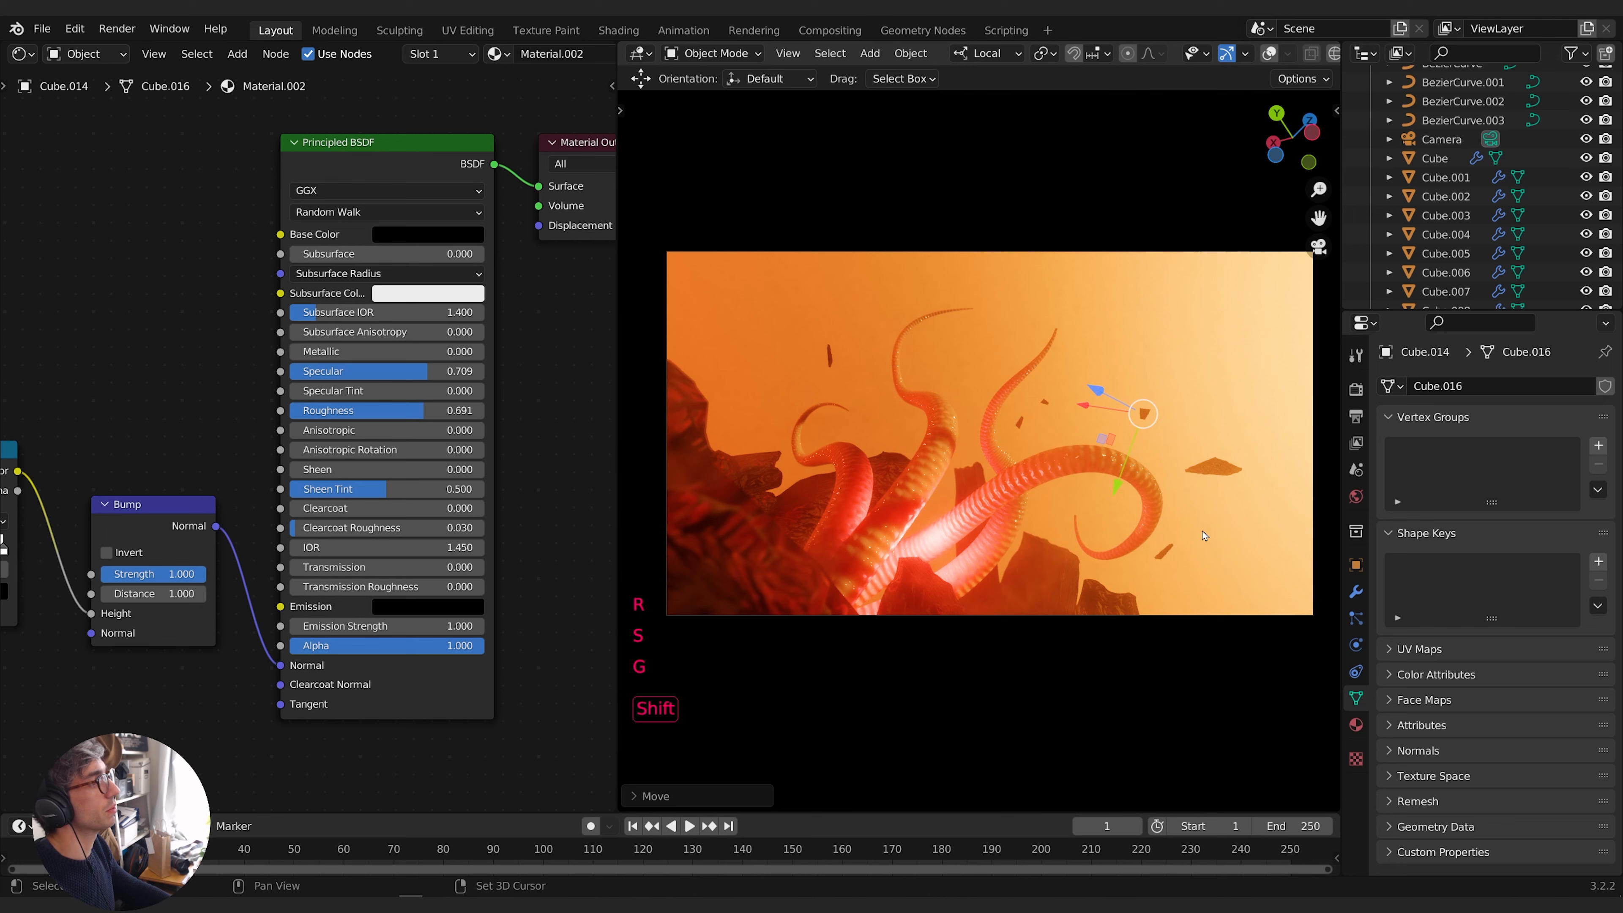
Duplicate fragment Cube.014 to the sky above the left rocks, rotate the copy and enlarge it
{"action": "key", "text": "shift+d"}
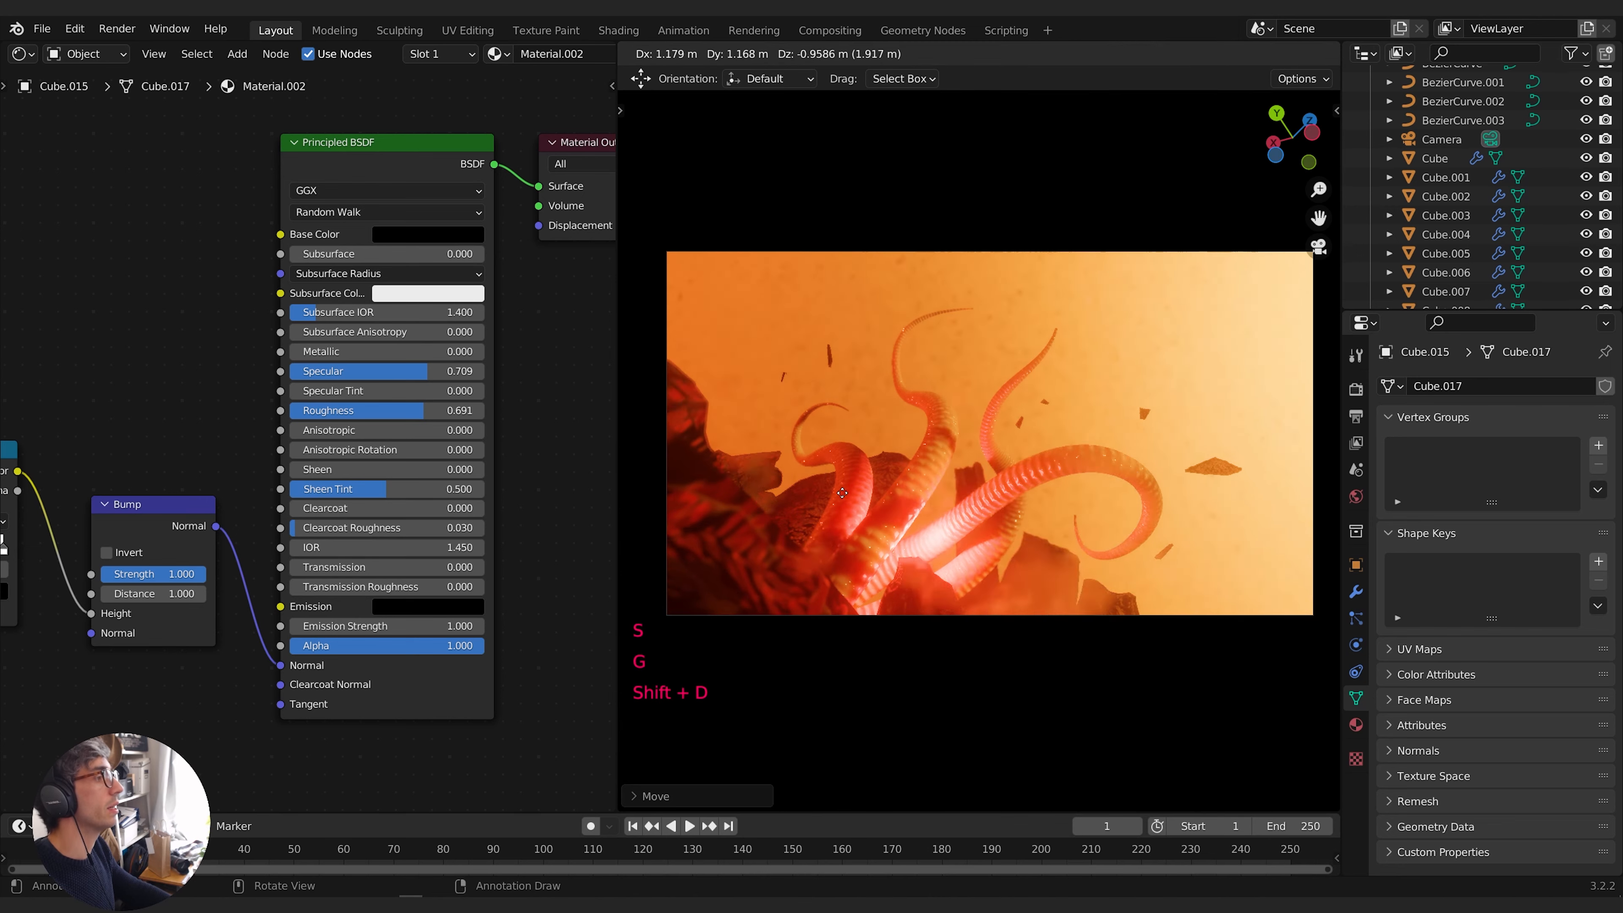
{"action": "left_click", "coordinate": [818, 500]}
{"action": "key", "text": "r"}
{"action": "left_click", "coordinate": [926, 563]}
{"action": "key", "text": "s"}
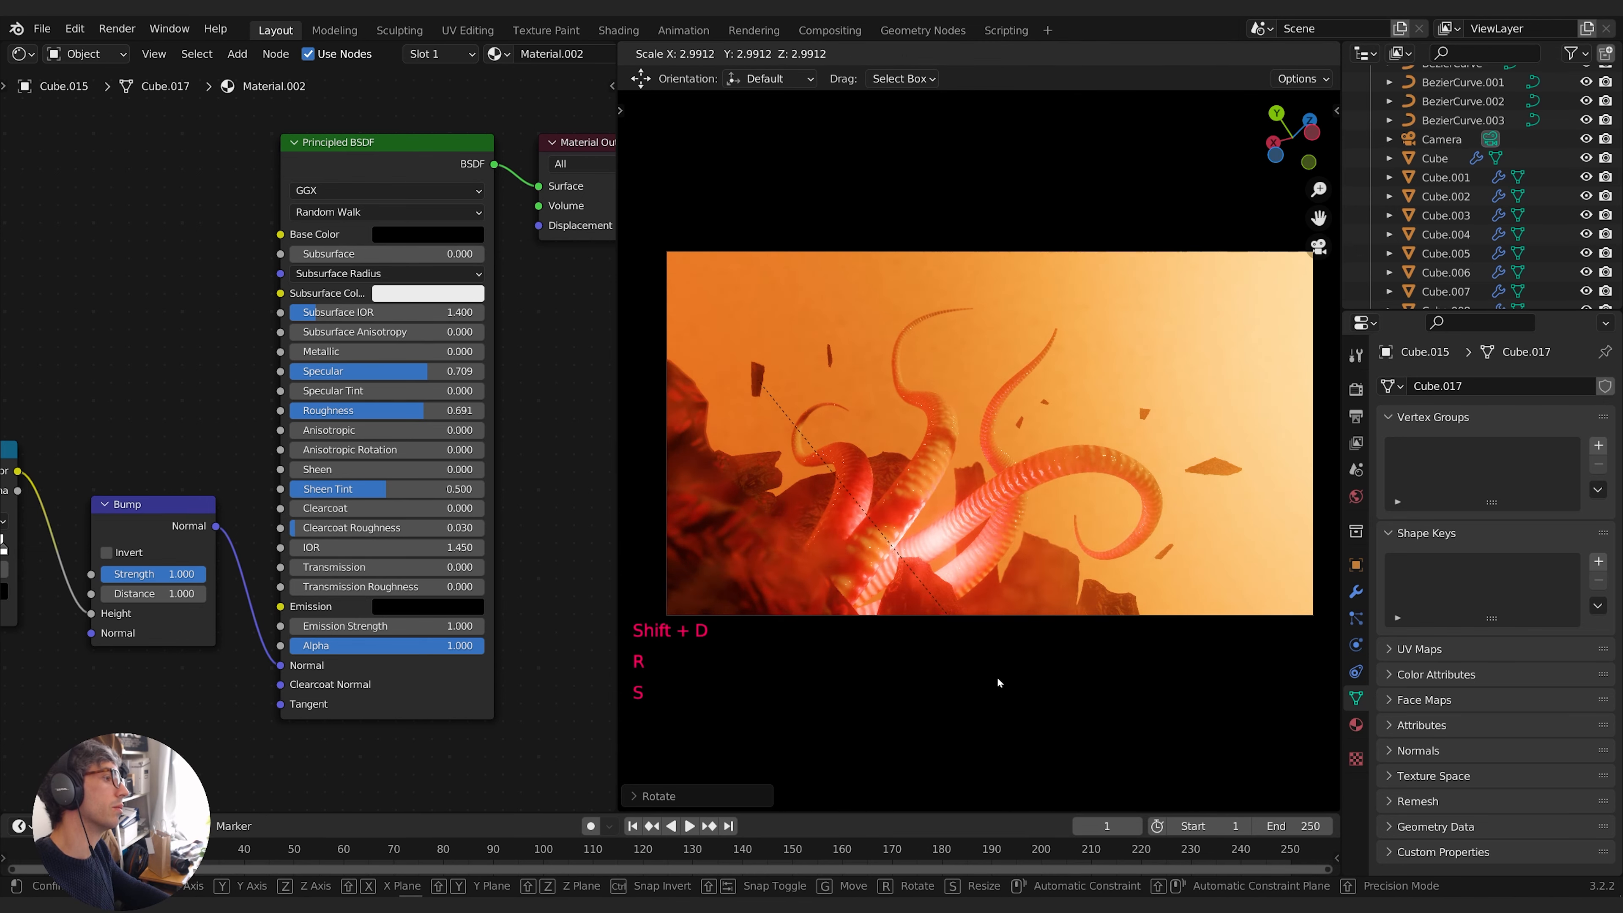
{"action": "left_click", "coordinate": [998, 683]}
Rotate the flat shard Cube.010 floating right of the tentacles
{"action": "left_click", "coordinate": [1214, 470]}
{"action": "key", "text": "r"}
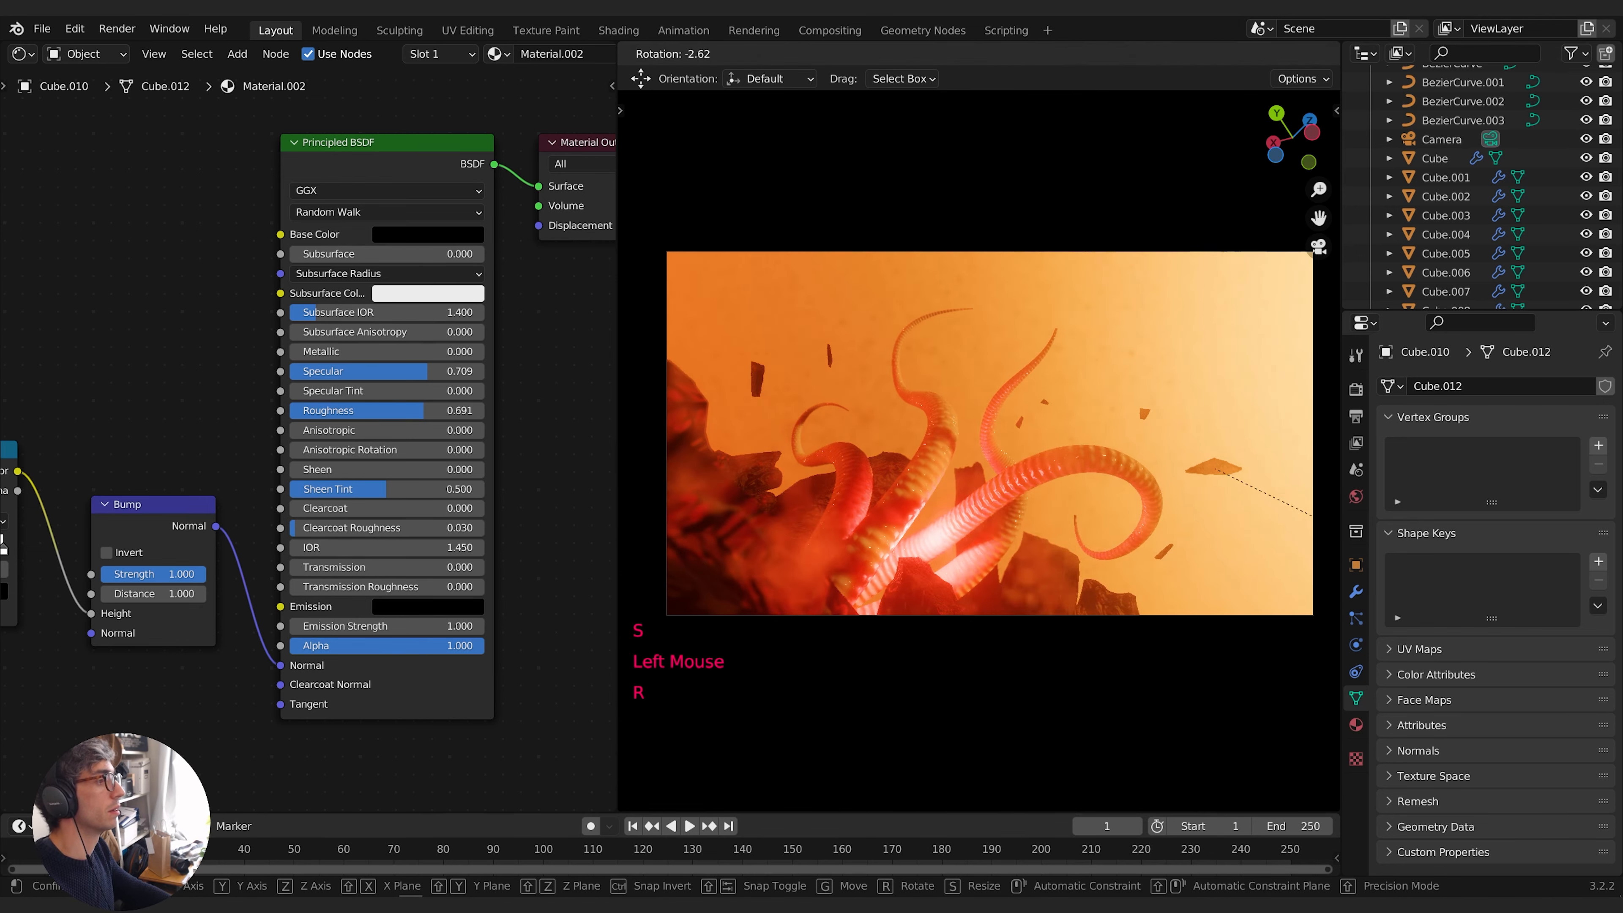
{"action": "left_click", "coordinate": [1310, 679]}
Duplicate shard Cube.010, rotate the copy and place it at the shot's lower edge, right of the rocks
{"action": "key", "text": "shift+d"}
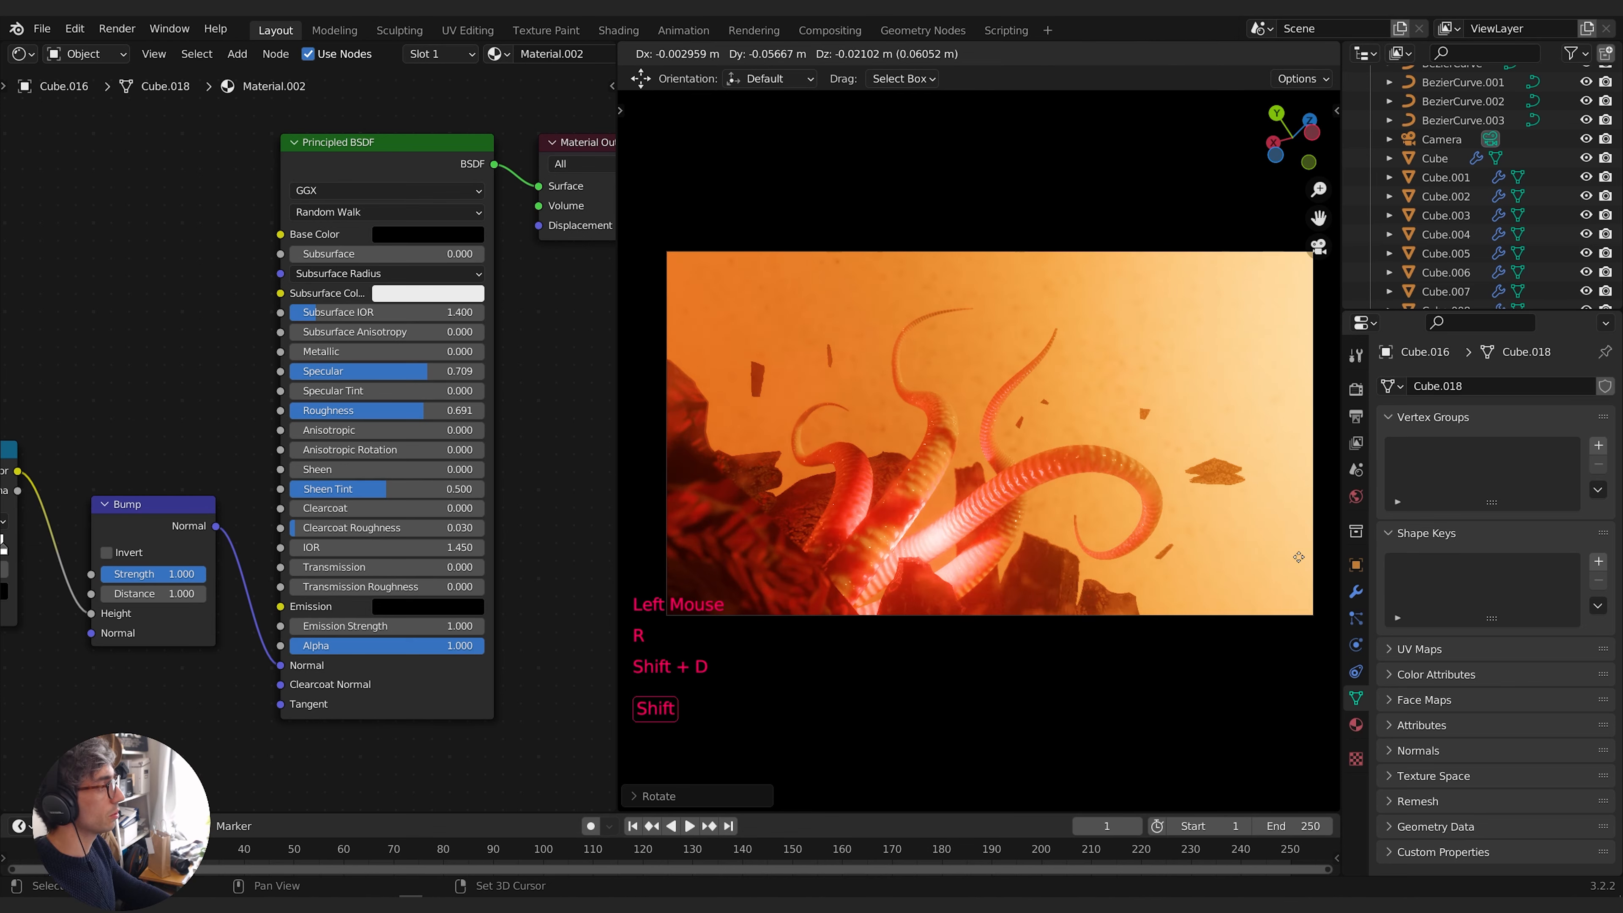
{"action": "key", "text": "r"}
{"action": "left_click", "coordinate": [741, 262]}
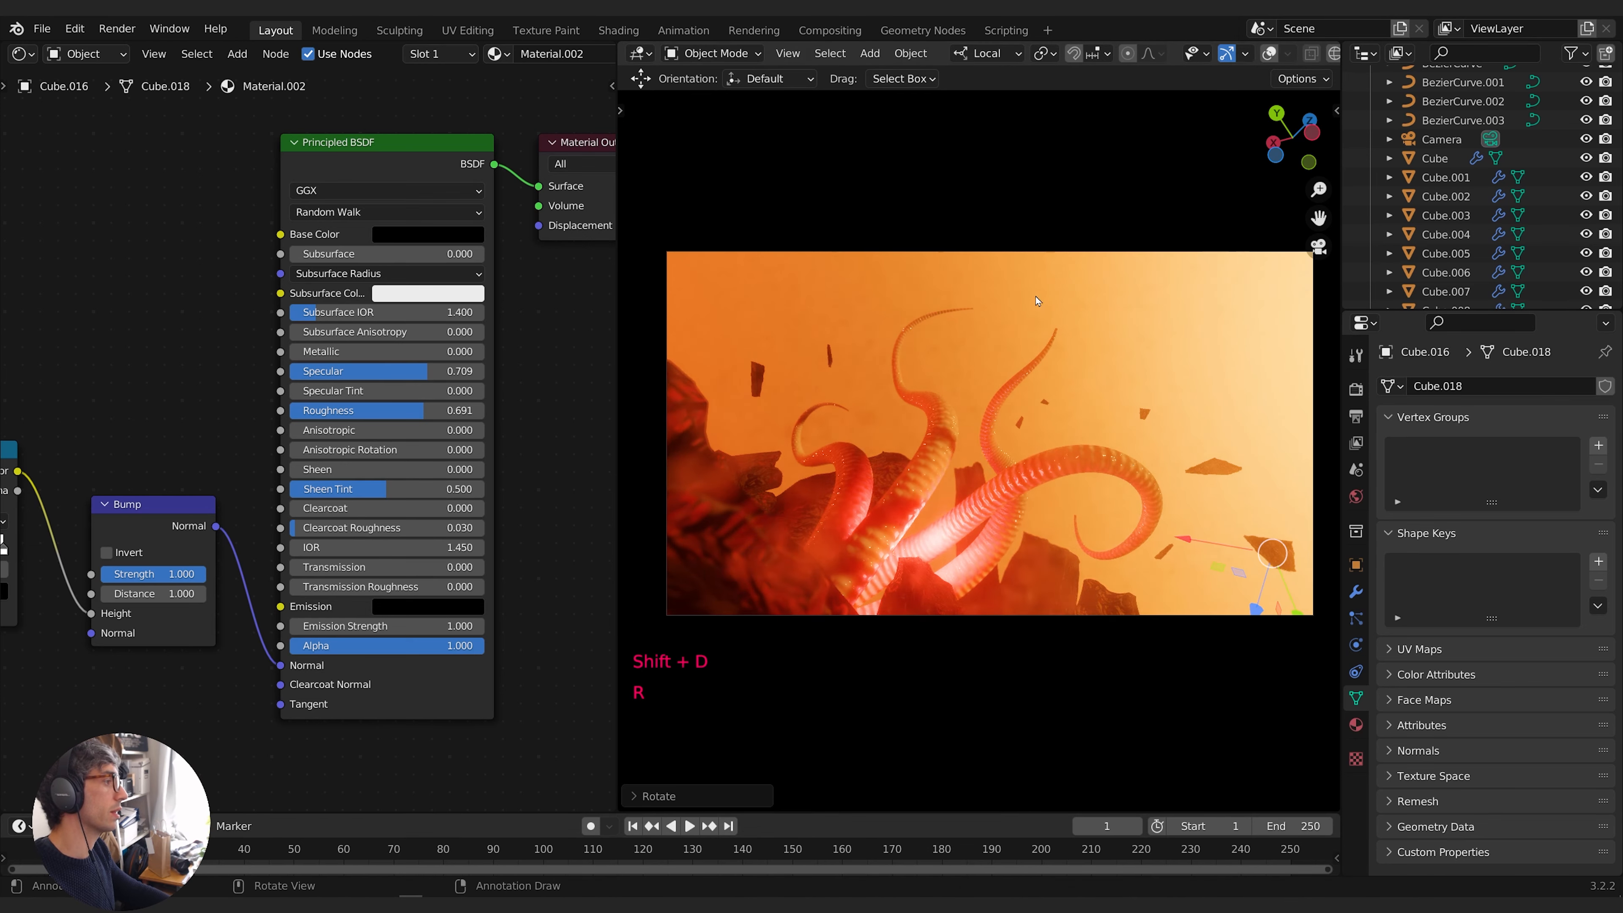
{"action": "key", "text": "g"}
{"action": "left_click", "coordinate": [1239, 704]}
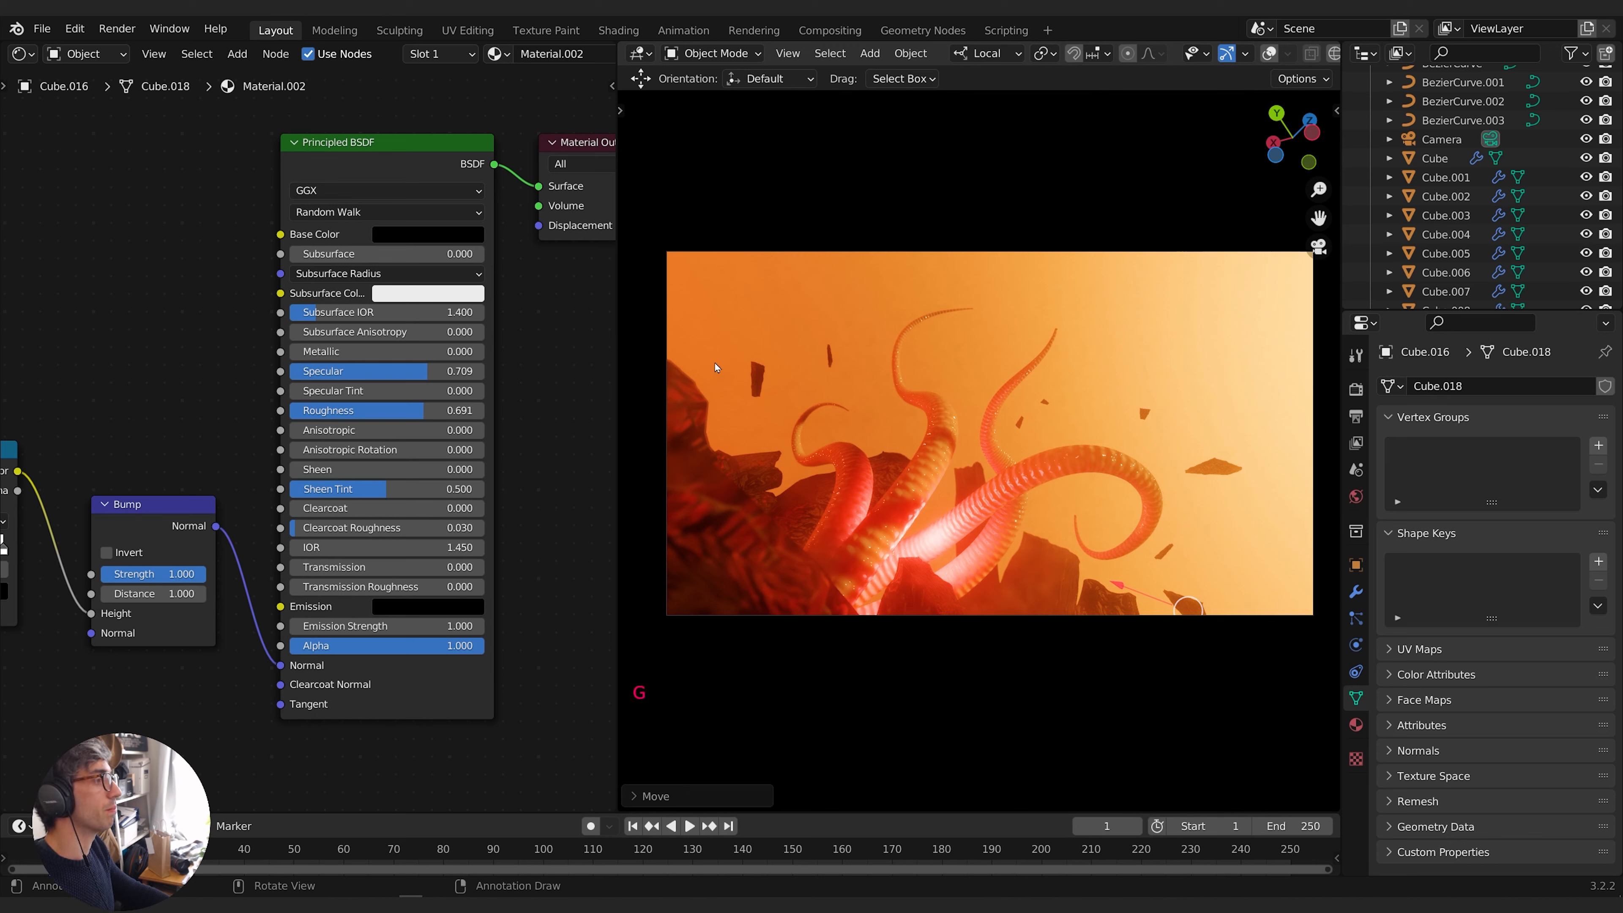
Duplicate fragment Cube.015 into the shot's upper-left corner, and rotate and resize the copy
{"action": "left_click", "coordinate": [772, 423]}
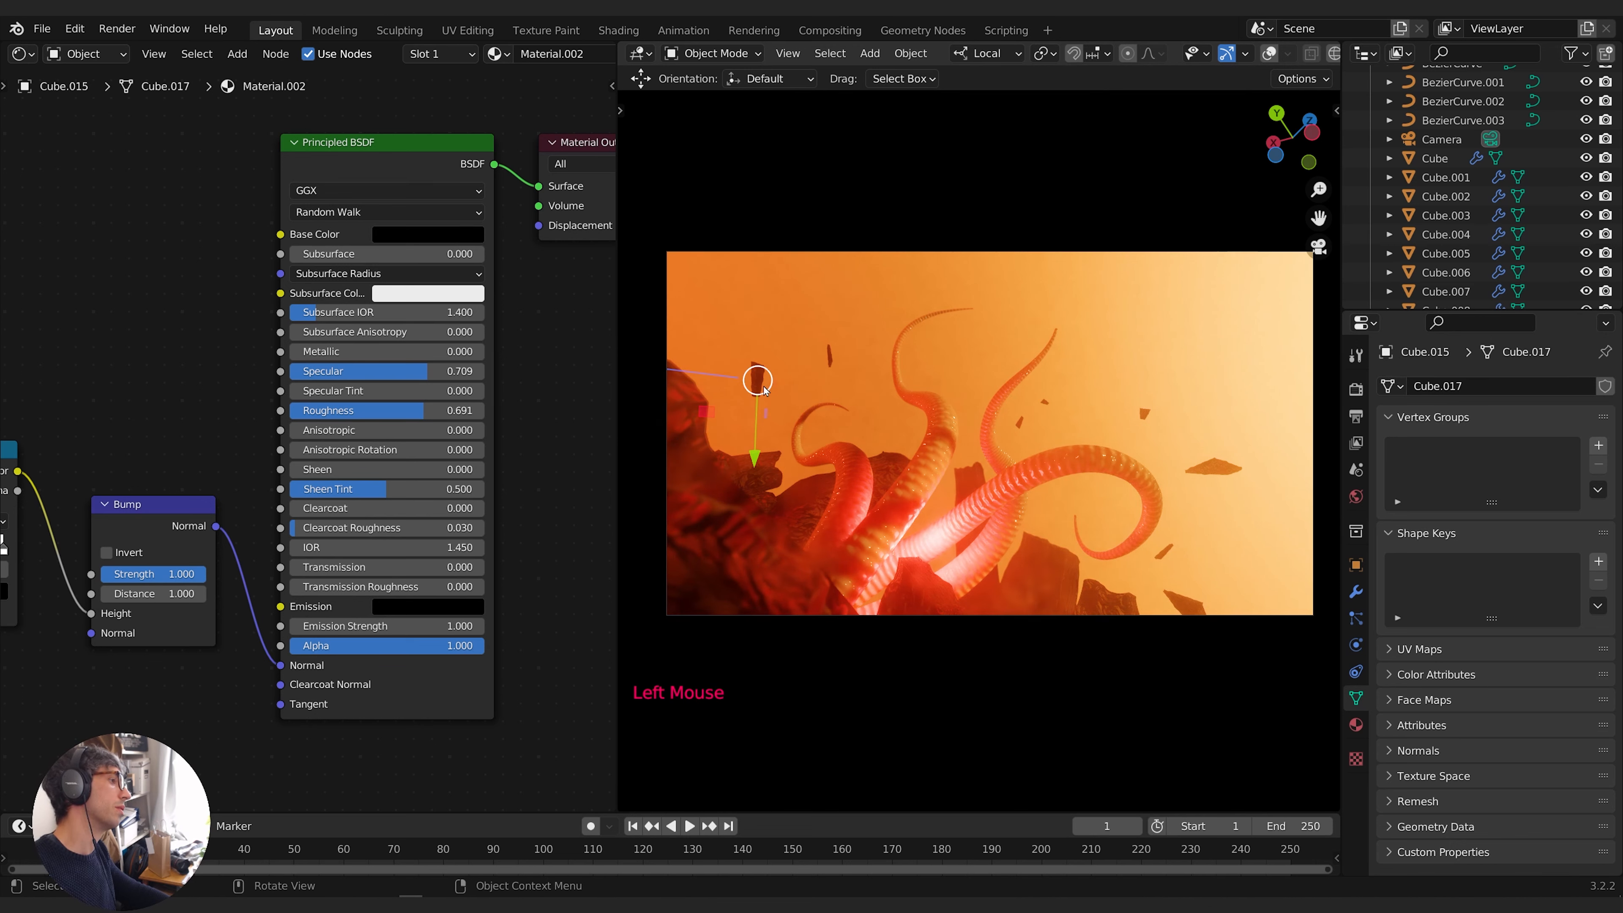
{"action": "key", "text": "shift+d"}
{"action": "key", "text": "r"}
{"action": "left_click", "coordinate": [770, 252]}
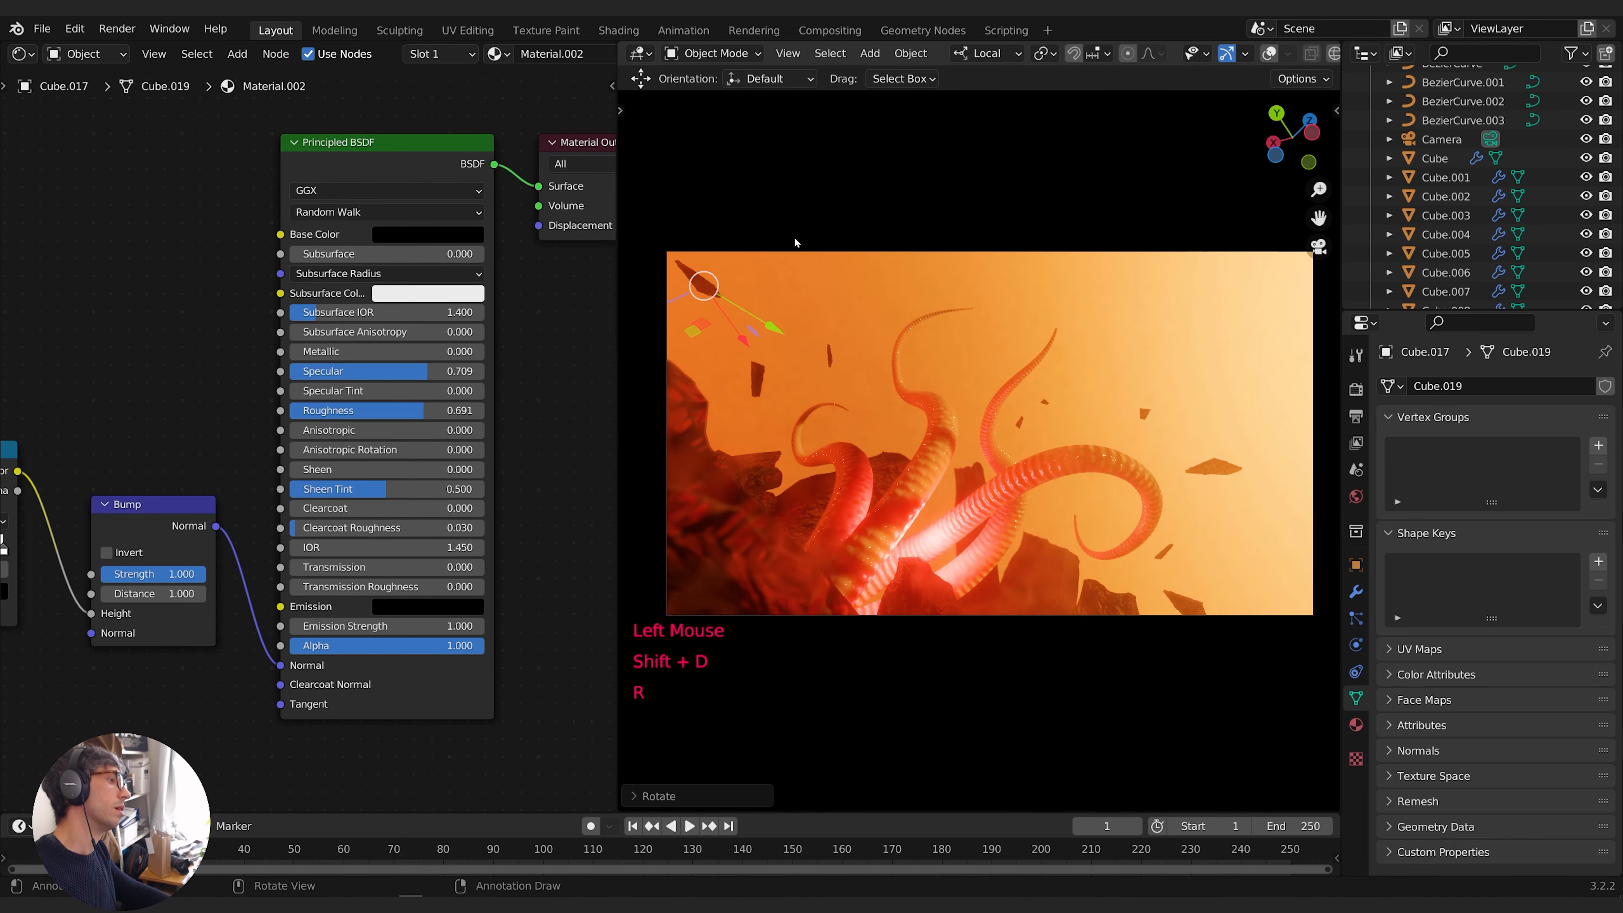
{"action": "key", "text": "s"}
Shrink fragment Cube.015 above the left rocks to a tiny speck
{"action": "left_click", "coordinate": [761, 383]}
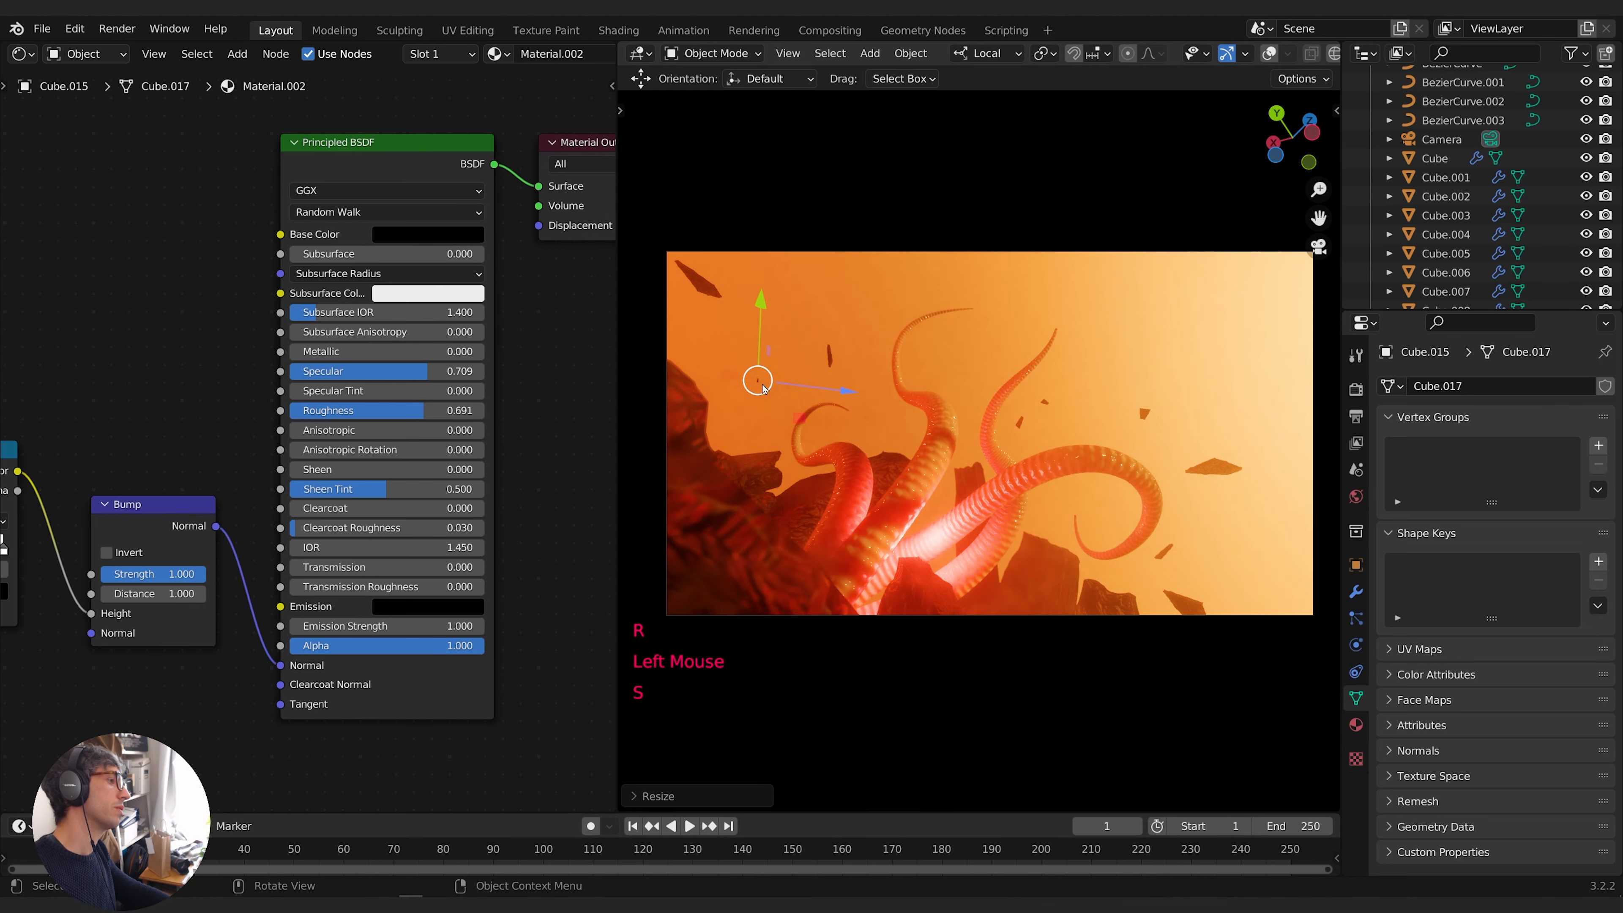
{"action": "key", "text": "s"}
{"action": "left_click", "coordinate": [803, 422]}
Resize the upper-left fragment Cube.017 and duplicate it to just above the left rocks
{"action": "left_click", "coordinate": [719, 289]}
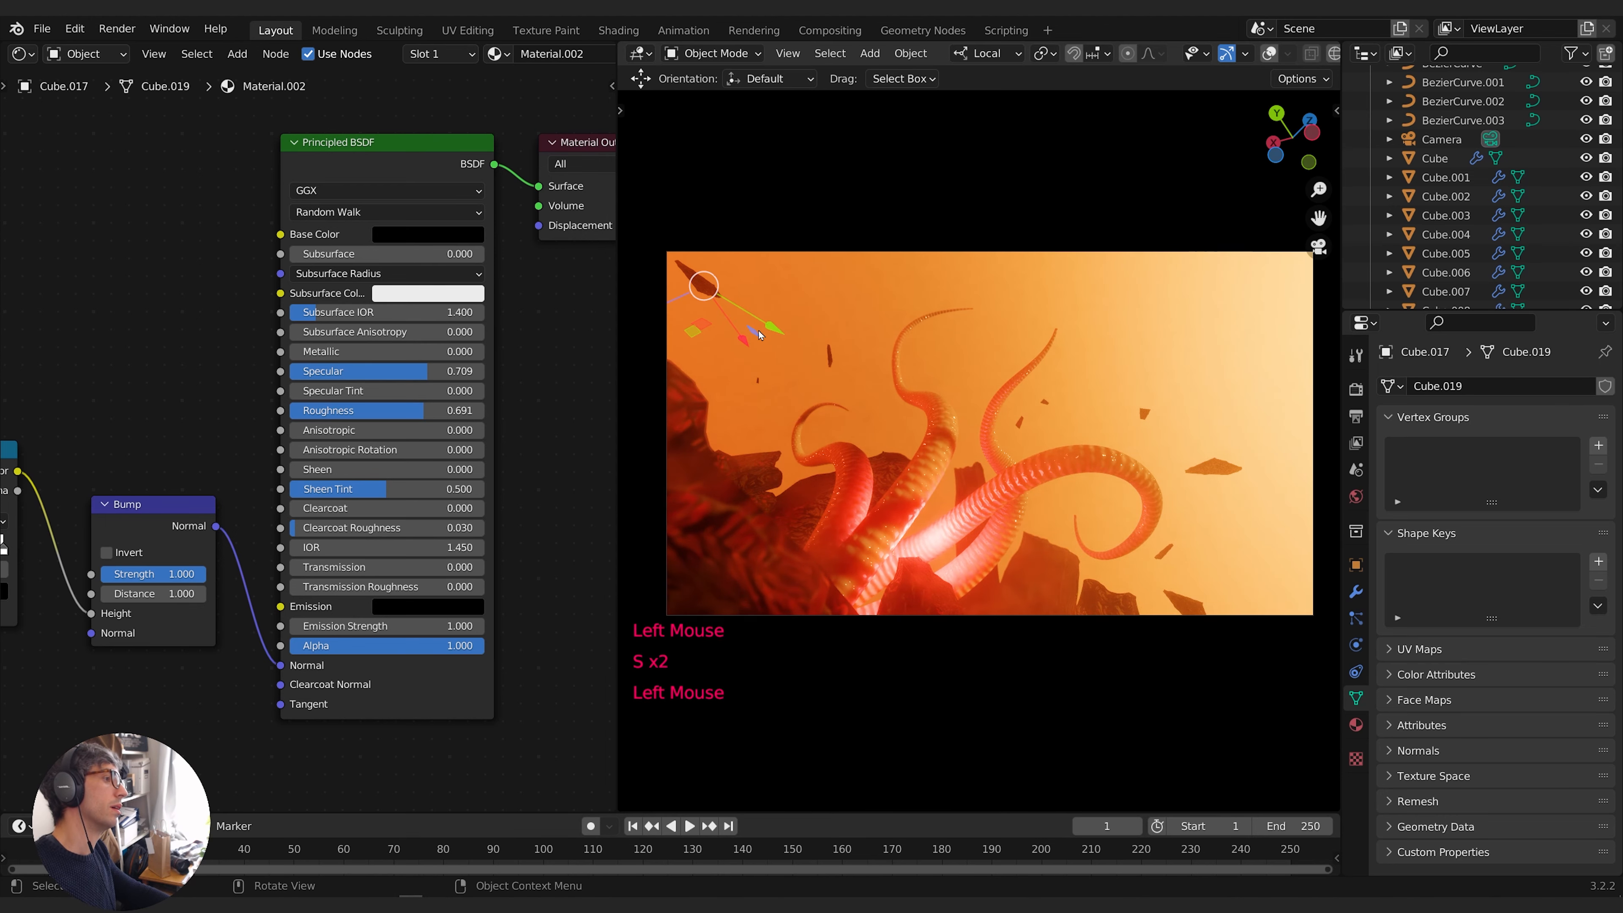
{"action": "key", "text": "s"}
{"action": "left_click", "coordinate": [766, 347]}
{"action": "key", "text": "shift+d"}
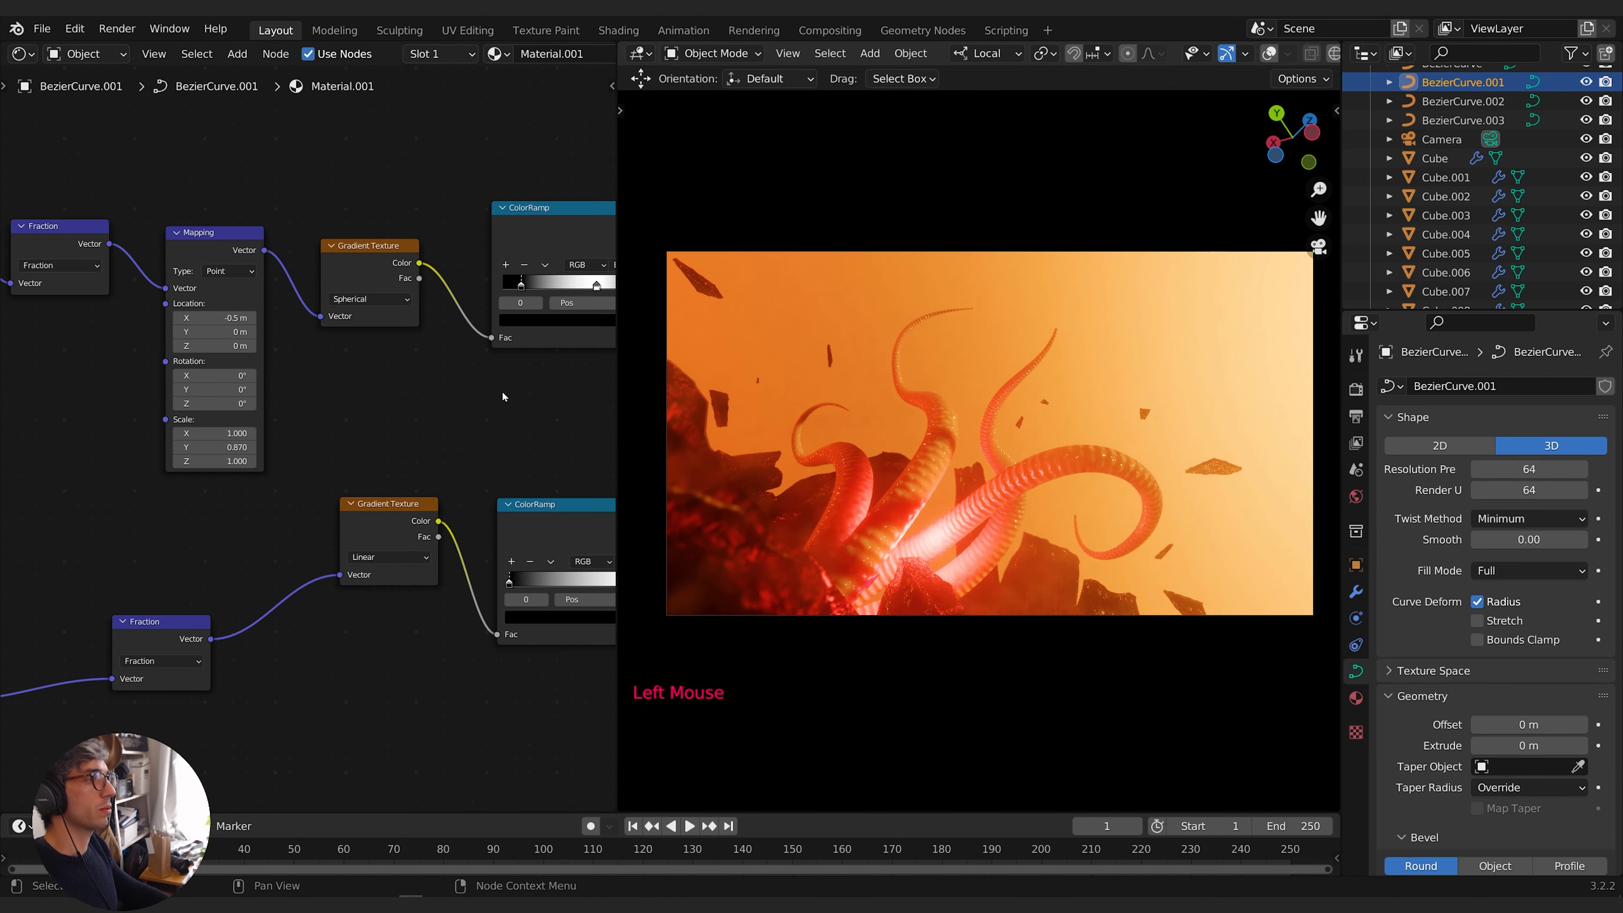
Set the base color of the tentacle material Material.001 to a saturated blue, about hue 0.624, saturation 0.944, value 0.8
{"action": "middle_click_drag", "start_coordinate": [503, 391], "coordinate": [90, 448]}
{"action": "scroll", "coordinate": [128, 447], "scroll_direction": "up", "scroll_amount": 1}
{"action": "scroll", "coordinate": [556, 414], "scroll_direction": "down", "scroll_amount": 1}
{"action": "middle_click_drag", "start_coordinate": [566, 412], "coordinate": [84, 367]}
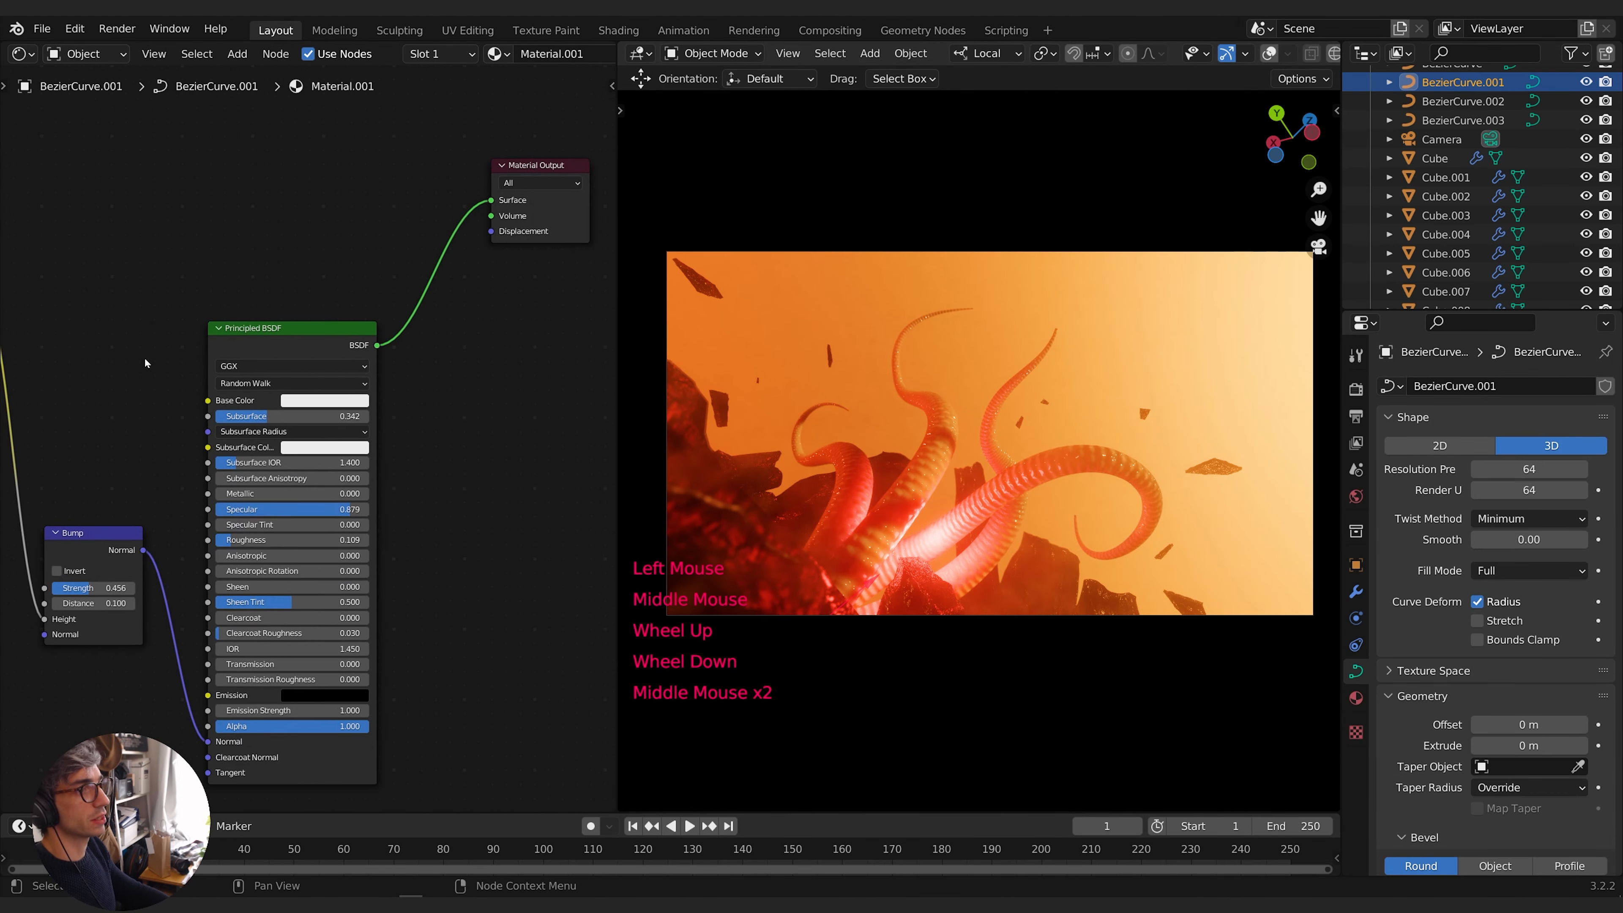
{"action": "left_click", "coordinate": [345, 401]}
{"action": "left_click", "coordinate": [362, 228]}
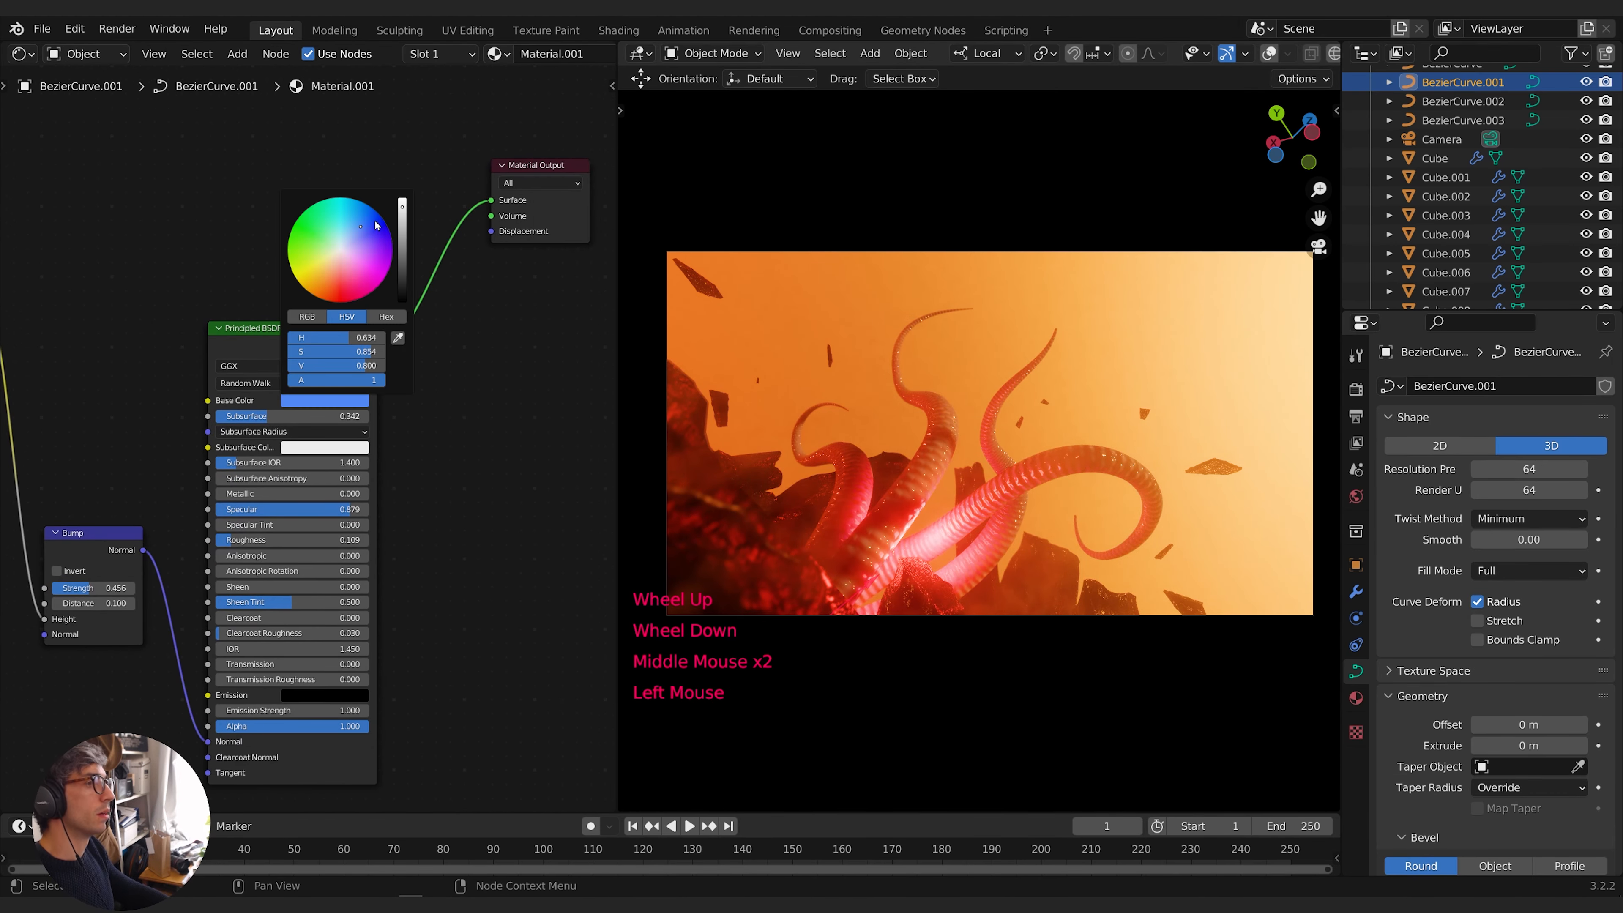
{"action": "left_click_drag", "start_coordinate": [377, 225], "coordinate": [358, 227]}
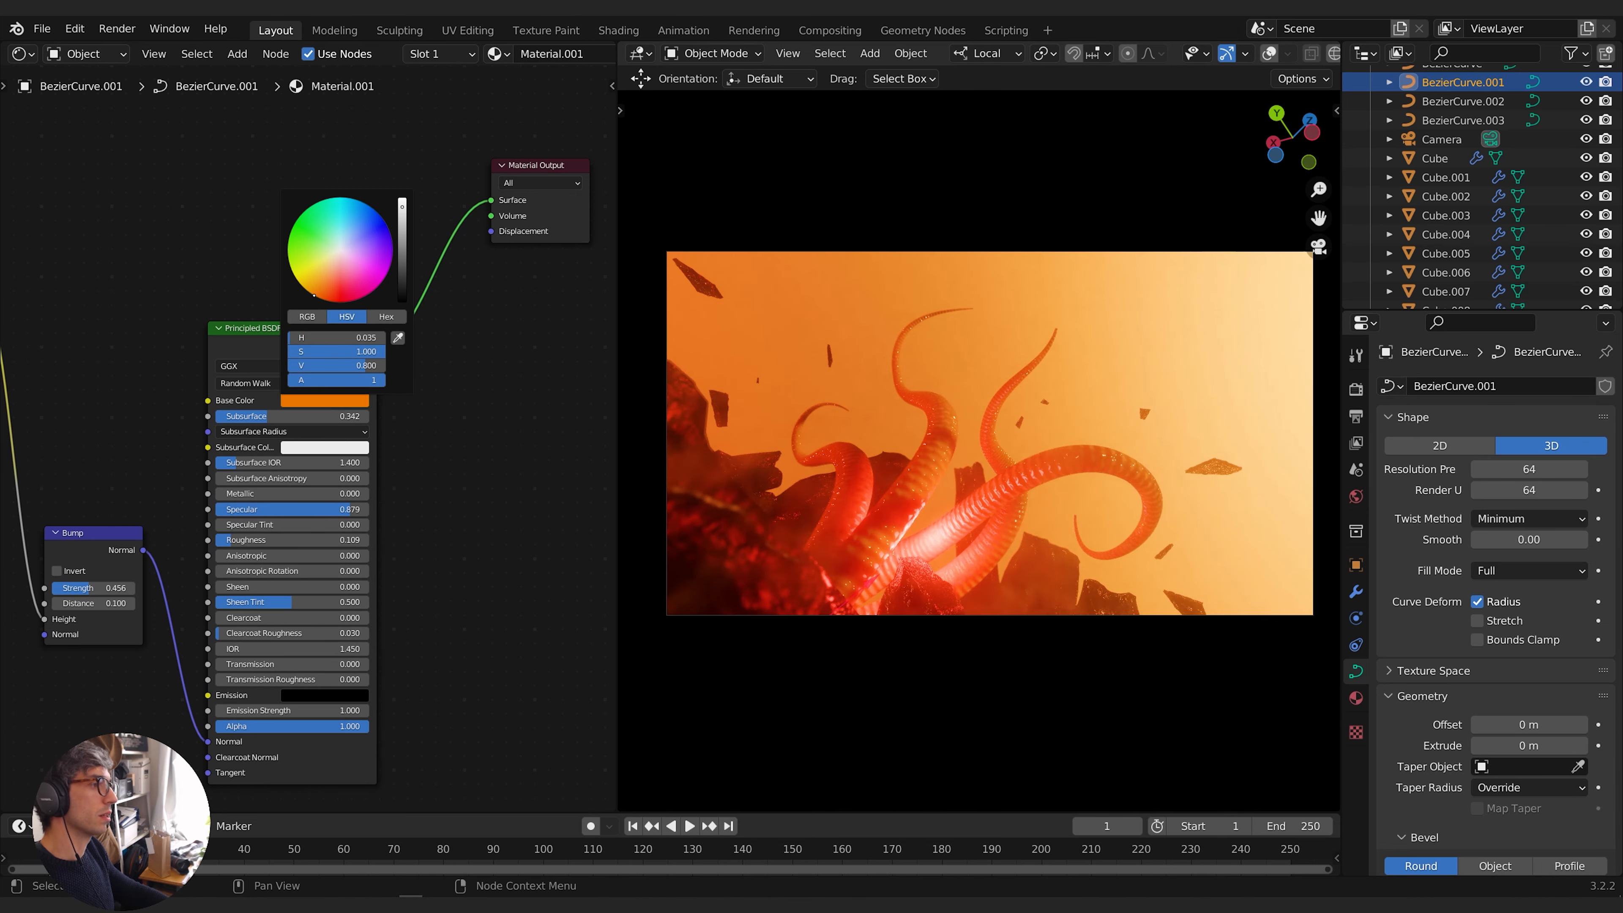
{"action": "left_click_drag", "start_coordinate": [317, 293], "coordinate": [344, 296]}
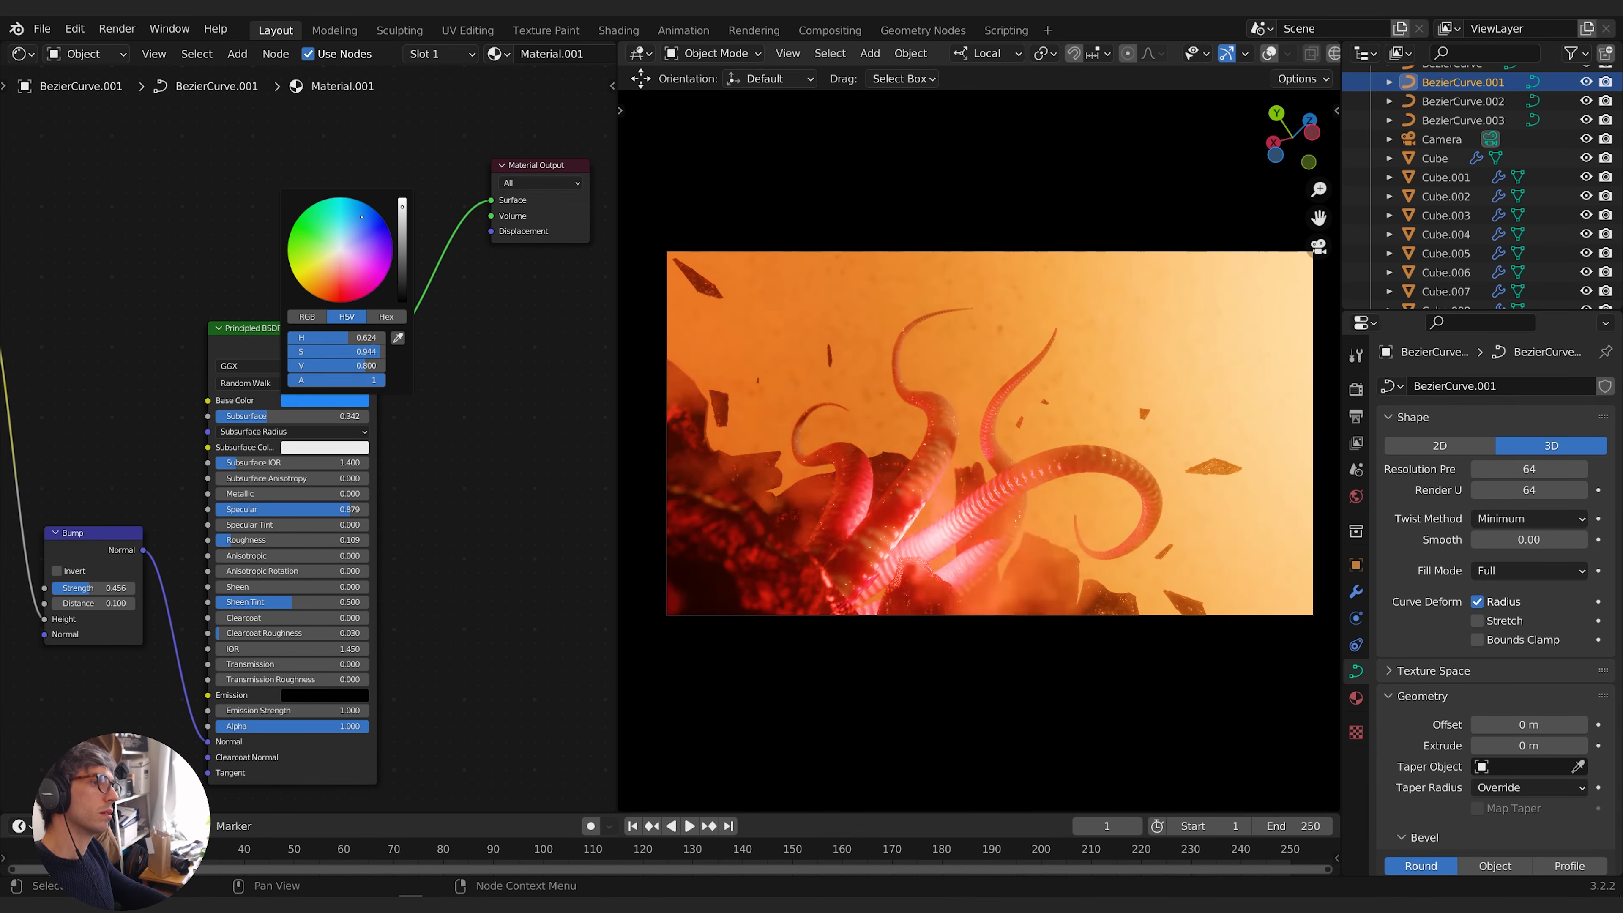
Set the tentacle material's subsurface color to red, after trying a saturated blue
{"action": "left_click", "coordinate": [319, 446]}
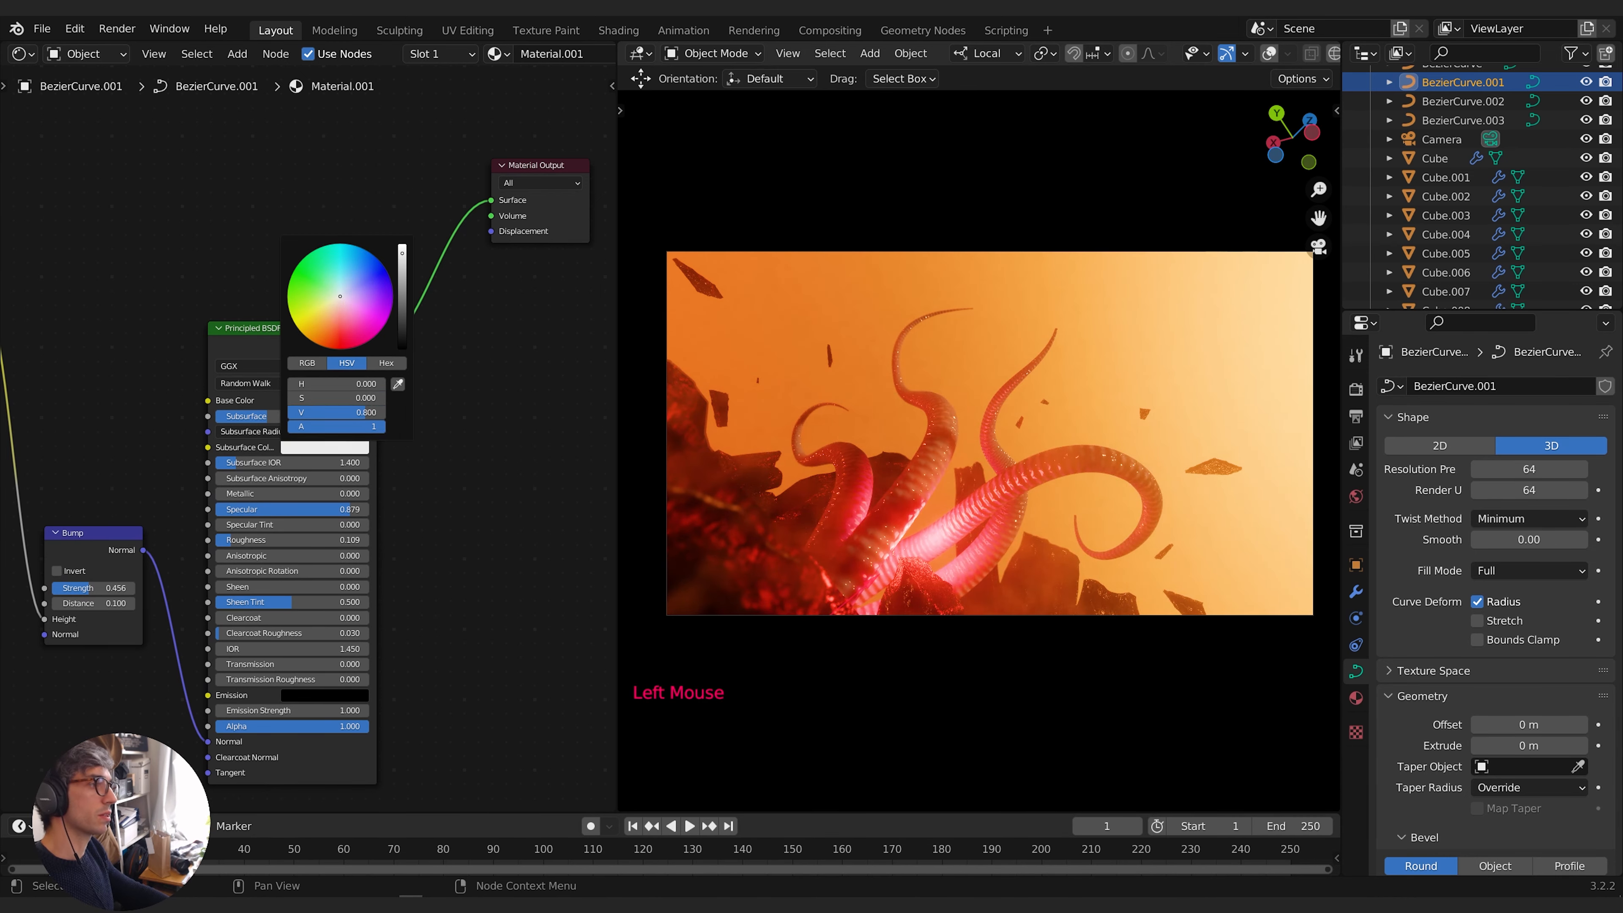
{"action": "left_click", "coordinate": [365, 264]}
{"action": "mouse_move", "coordinate": [365, 264]}
{"action": "left_mouse_down"}
{"action": "mouse_move", "coordinate": [338, 341]}
{"action": "mouse_move", "coordinate": [377, 319]}
{"action": "mouse_move", "coordinate": [365, 249]}
{"action": "left_mouse_up"}
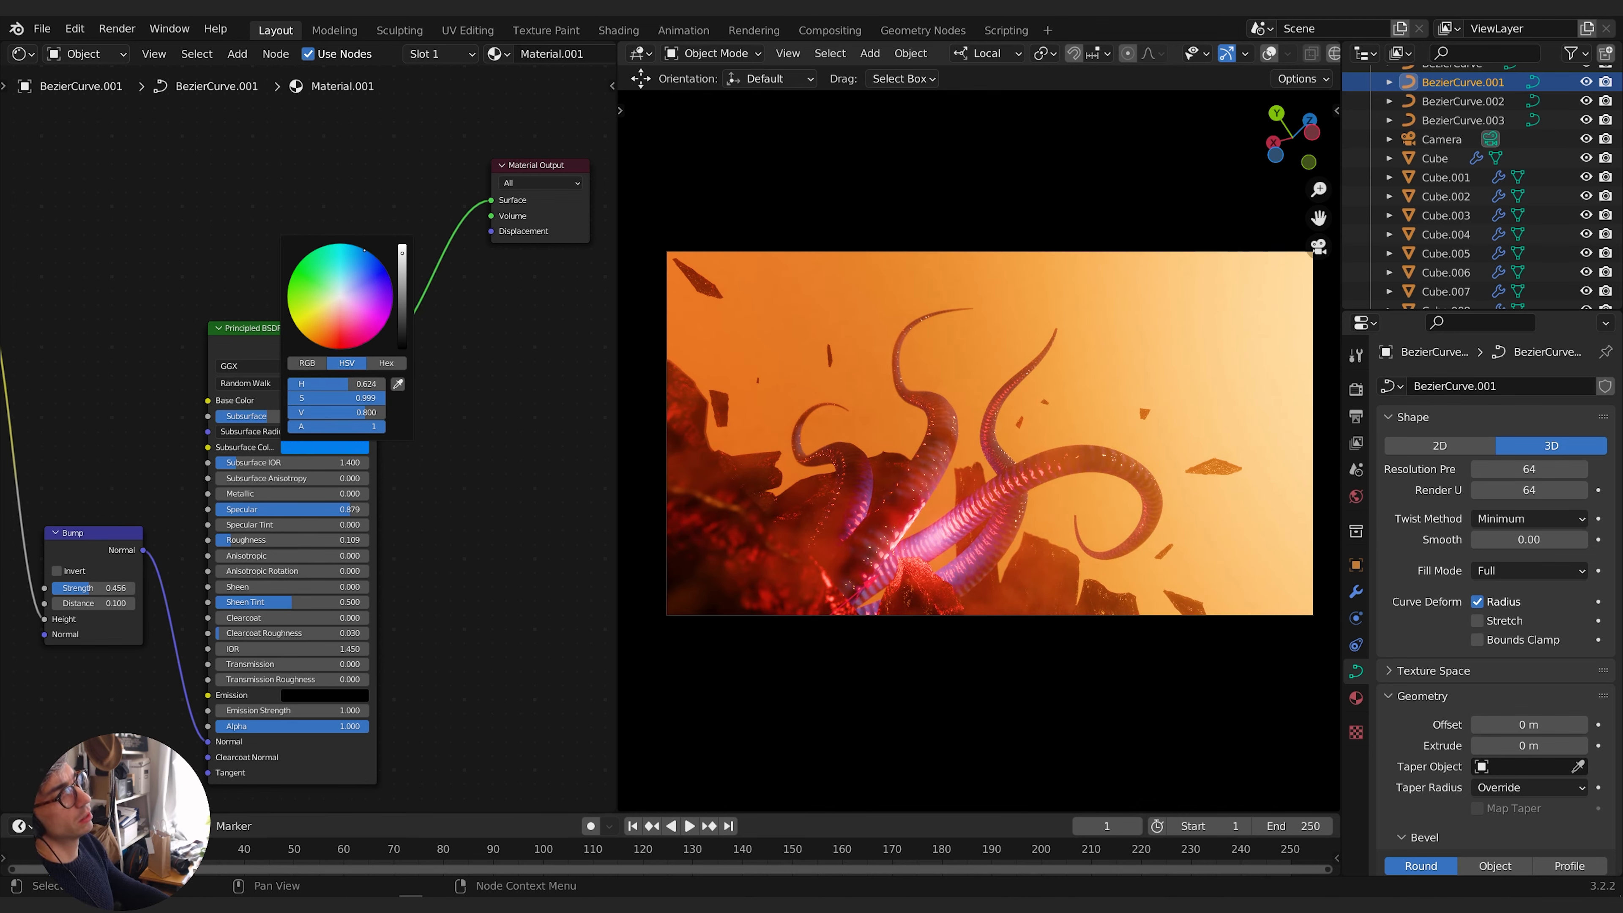
{"action": "left_click_drag", "start_coordinate": [347, 348], "coordinate": [340, 342]}
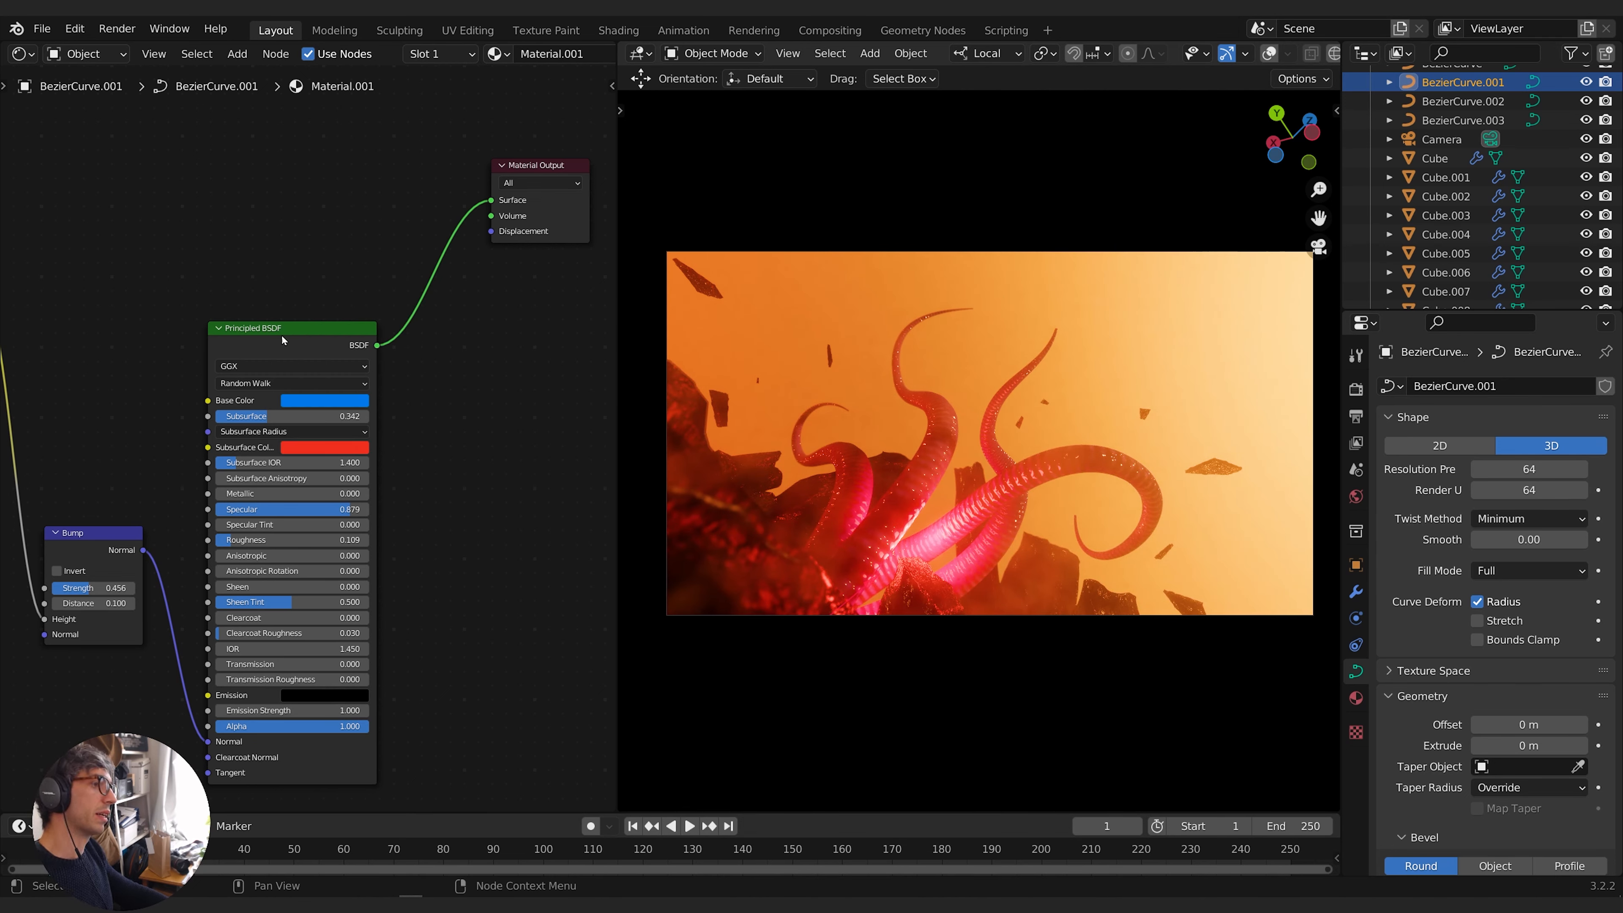
Change the tentacle material's base color to a pinkish red and its subsurface color to a light peach orange
{"action": "left_click", "coordinate": [342, 402]}
{"action": "mouse_move", "coordinate": [343, 294]}
{"action": "left_mouse_down"}
{"action": "mouse_move", "coordinate": [343, 252]}
{"action": "mouse_move", "coordinate": [330, 314]}
{"action": "left_mouse_up"}
{"action": "left_click", "coordinate": [340, 448]}
{"action": "left_click", "coordinate": [489, 428]}
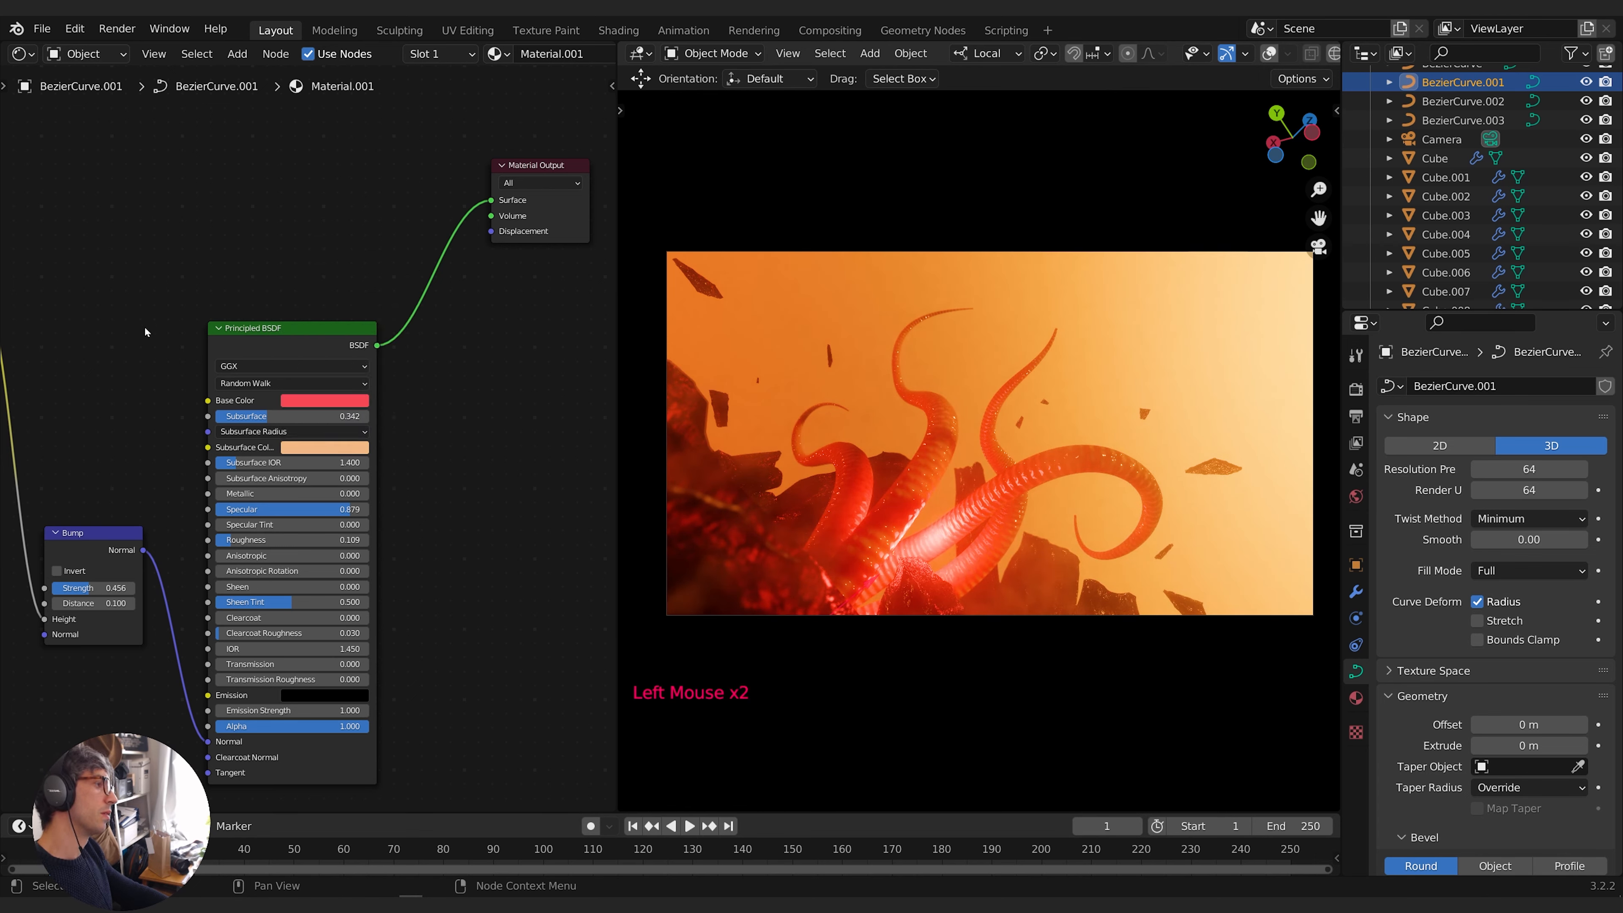
Add a Voronoi Texture node in the free area above and before the Principled BSDF
{"action": "middle_click_drag", "start_coordinate": [170, 331], "coordinate": [326, 321]}
{"action": "left_click", "coordinate": [360, 276]}
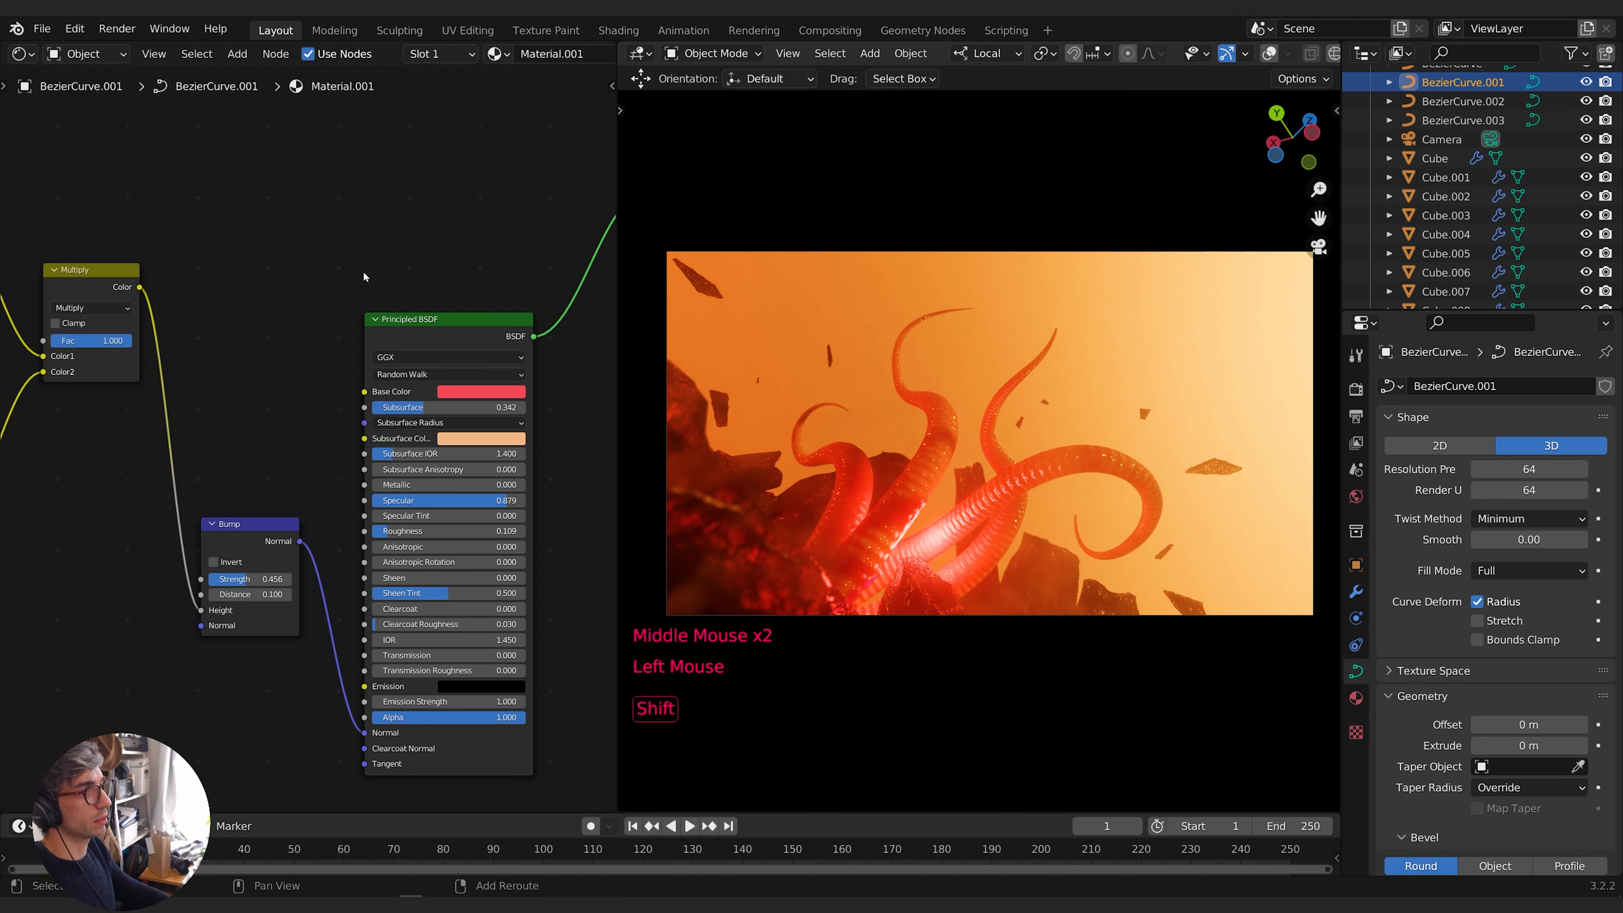
{"action": "key", "text": "shift+a"}
{"action": "left_click", "coordinate": [360, 276]}
{"action": "type", "text": "voe"}
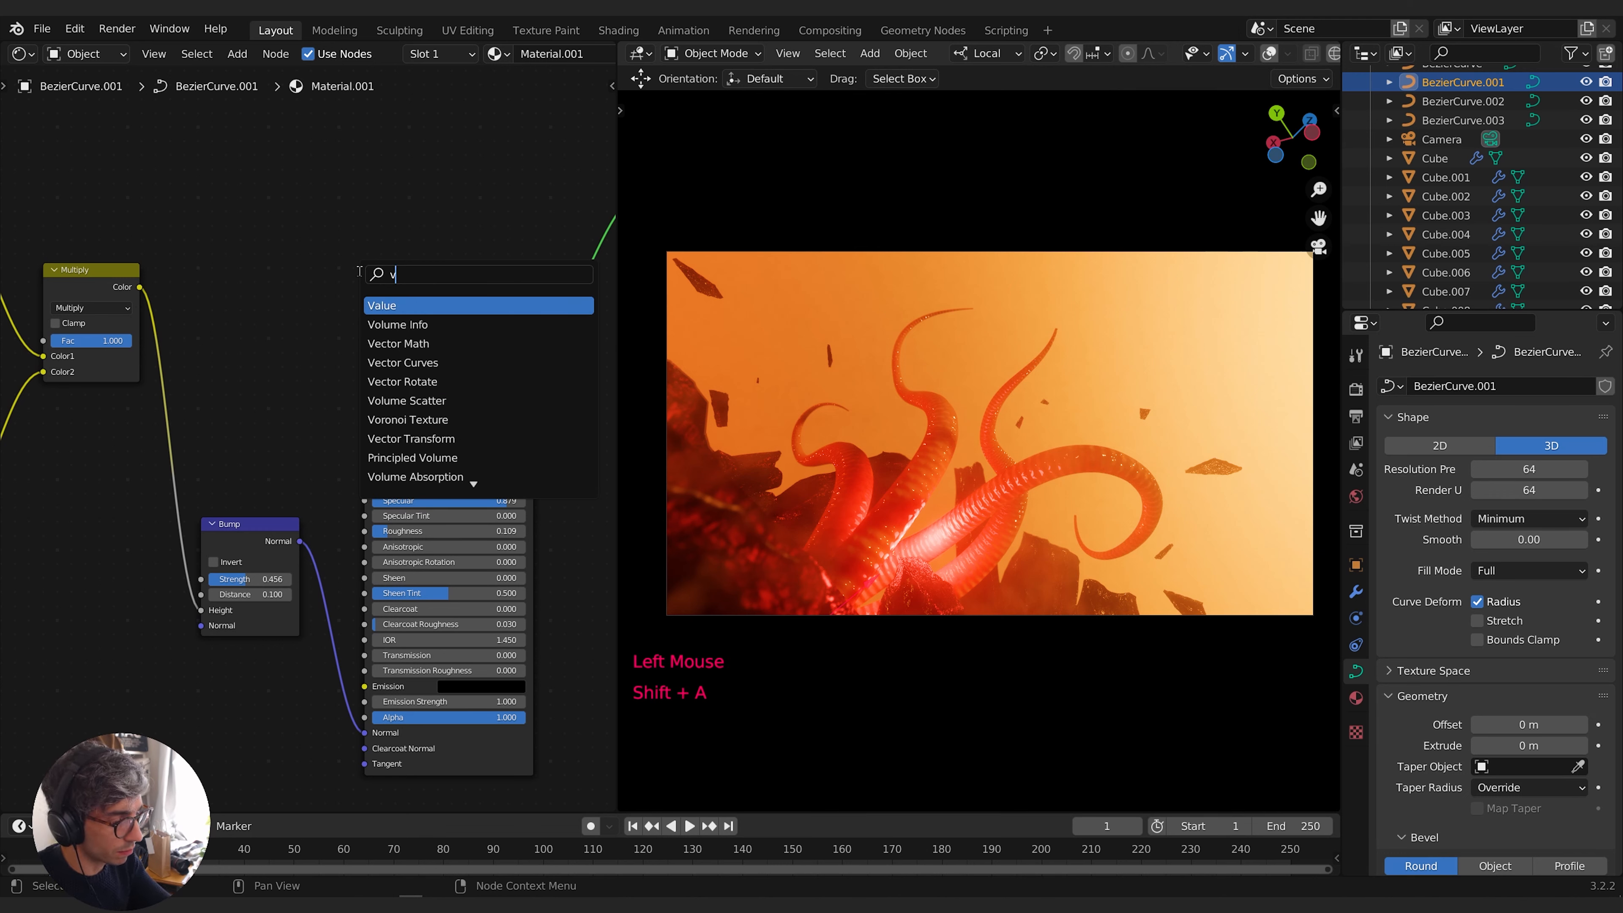
{"action": "key", "text": "BackSpace"}
{"action": "key", "text": "Down"}
{"action": "key", "text": "Down"}
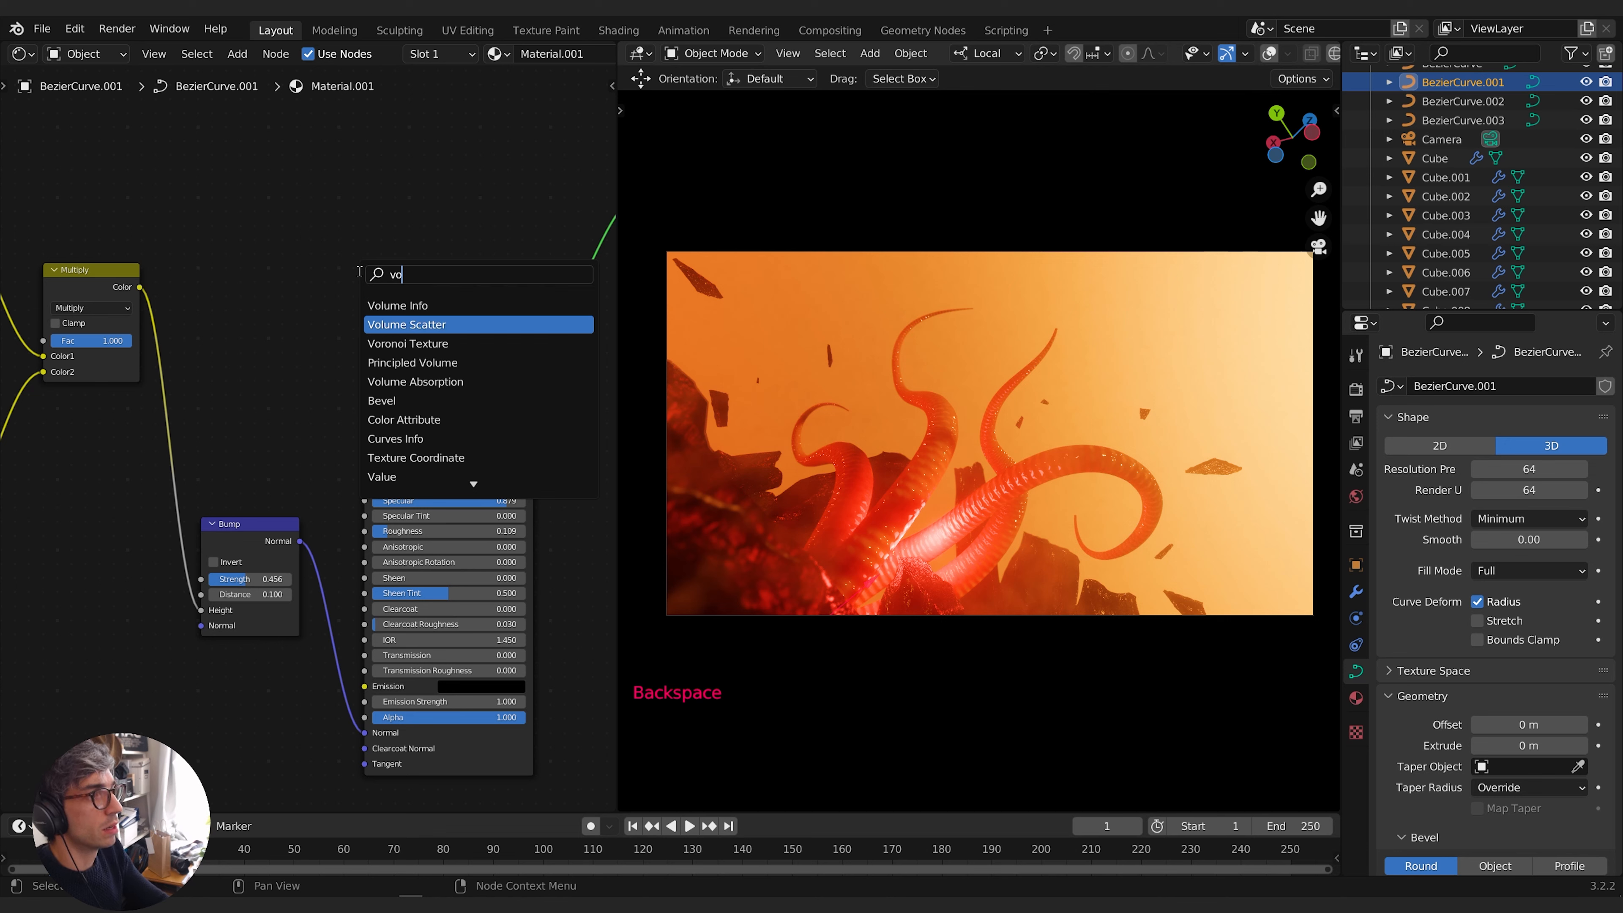
{"action": "key", "text": "Return"}
{"action": "left_click", "coordinate": [217, 171]}
Add a ColorRamp node beside the Voronoi Texture and connect the Voronoi distance to the ramp's factor
{"action": "middle_click_drag", "start_coordinate": [468, 191], "coordinate": [468, 194]}
{"action": "key", "text": "shift+a"}
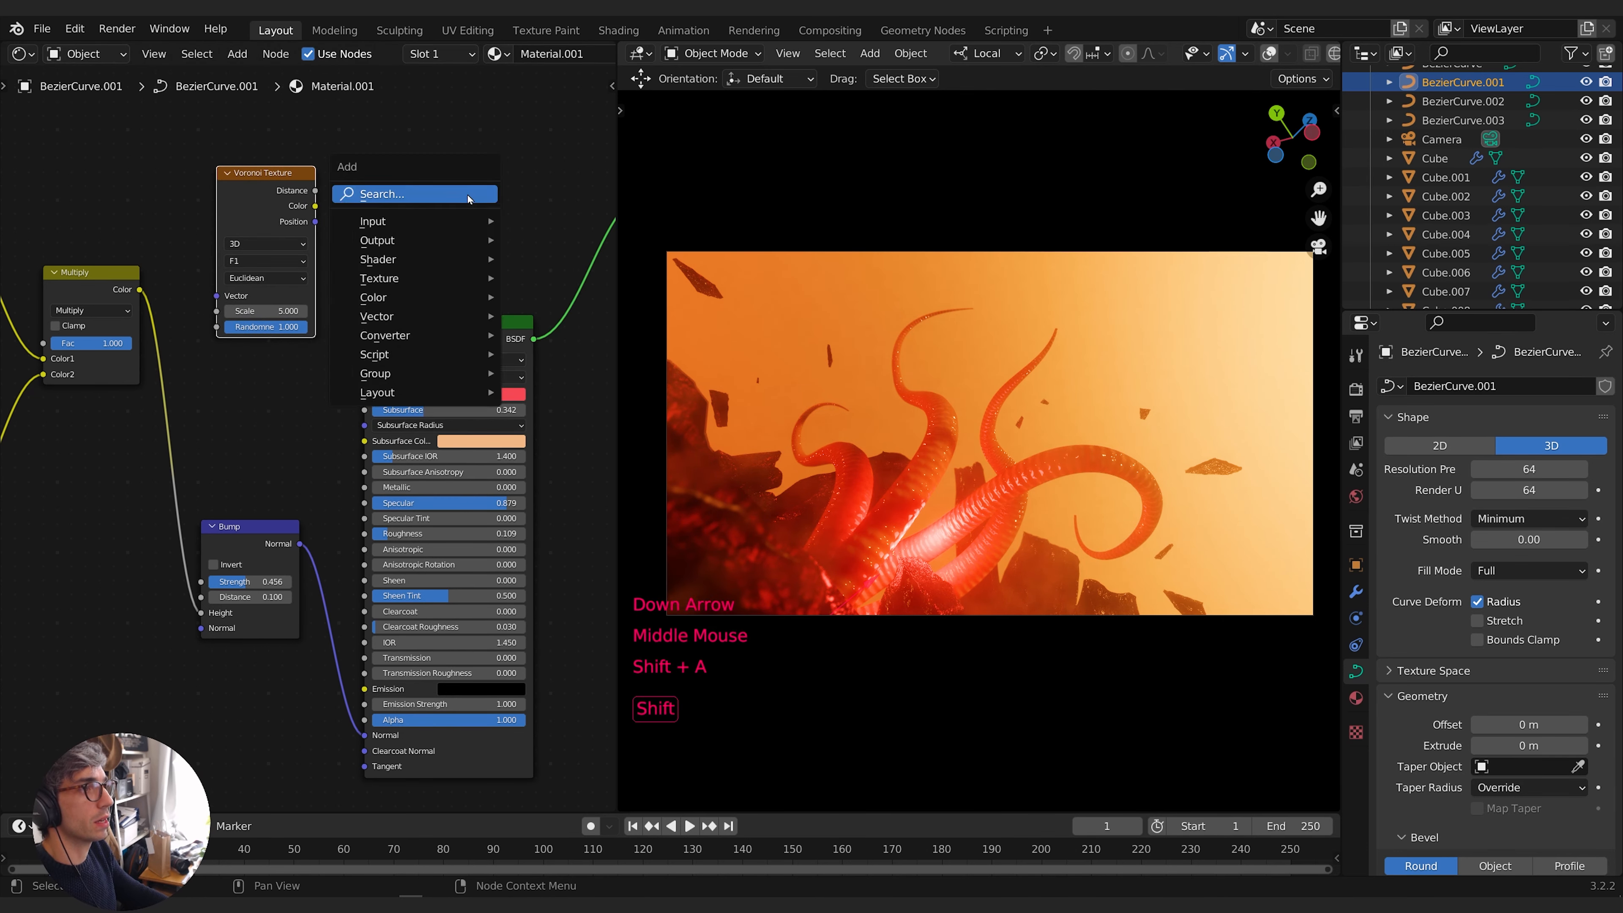
{"action": "left_click", "coordinate": [468, 194]}
{"action": "type", "text": "col"}
{"action": "key", "text": "Return"}
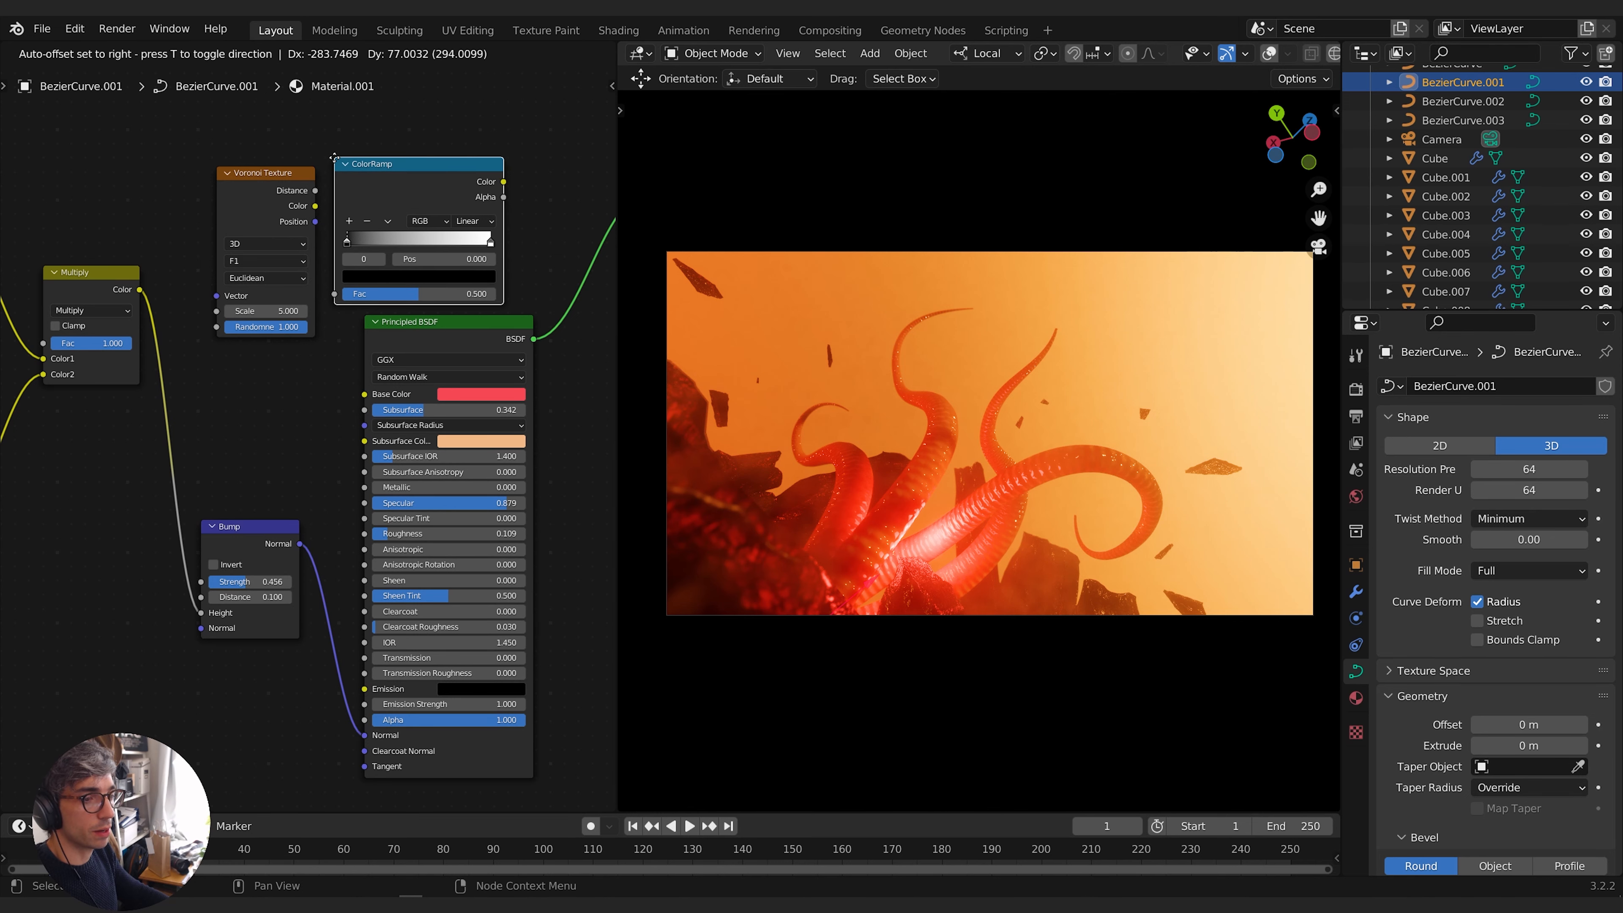
{"action": "left_click", "coordinate": [334, 157]}
{"action": "mouse_move", "coordinate": [268, 173]}
{"action": "left_mouse_down"}
{"action": "mouse_move", "coordinate": [167, 144]}
{"action": "mouse_move", "coordinate": [246, 147]}
{"action": "mouse_move", "coordinate": [239, 163]}
{"action": "mouse_move", "coordinate": [284, 176]}
{"action": "left_mouse_up"}
{"action": "key", "text": "ctrl+z"}
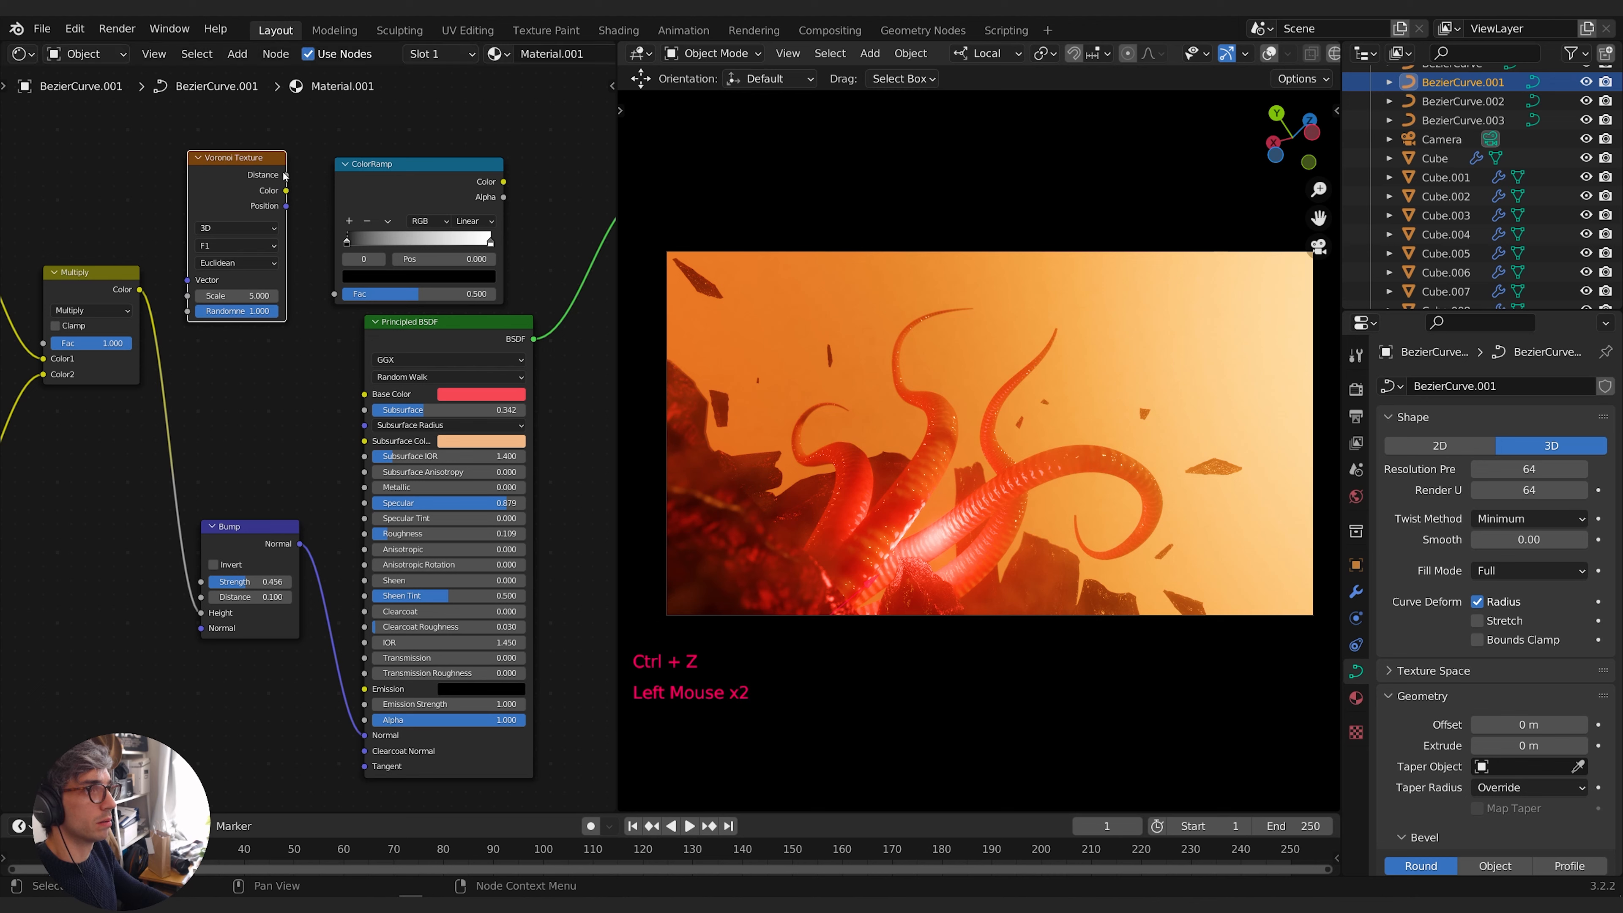
{"action": "left_click_drag", "start_coordinate": [342, 299], "coordinate": [341, 298]}
Recolor the ramp's white stop by sampling the pinkish-red base color, and connect the ramp's color to the Principled BSDF's Base Color
{"action": "middle_click_drag", "start_coordinate": [424, 282], "coordinate": [302, 280]}
{"action": "left_click", "coordinate": [367, 241]}
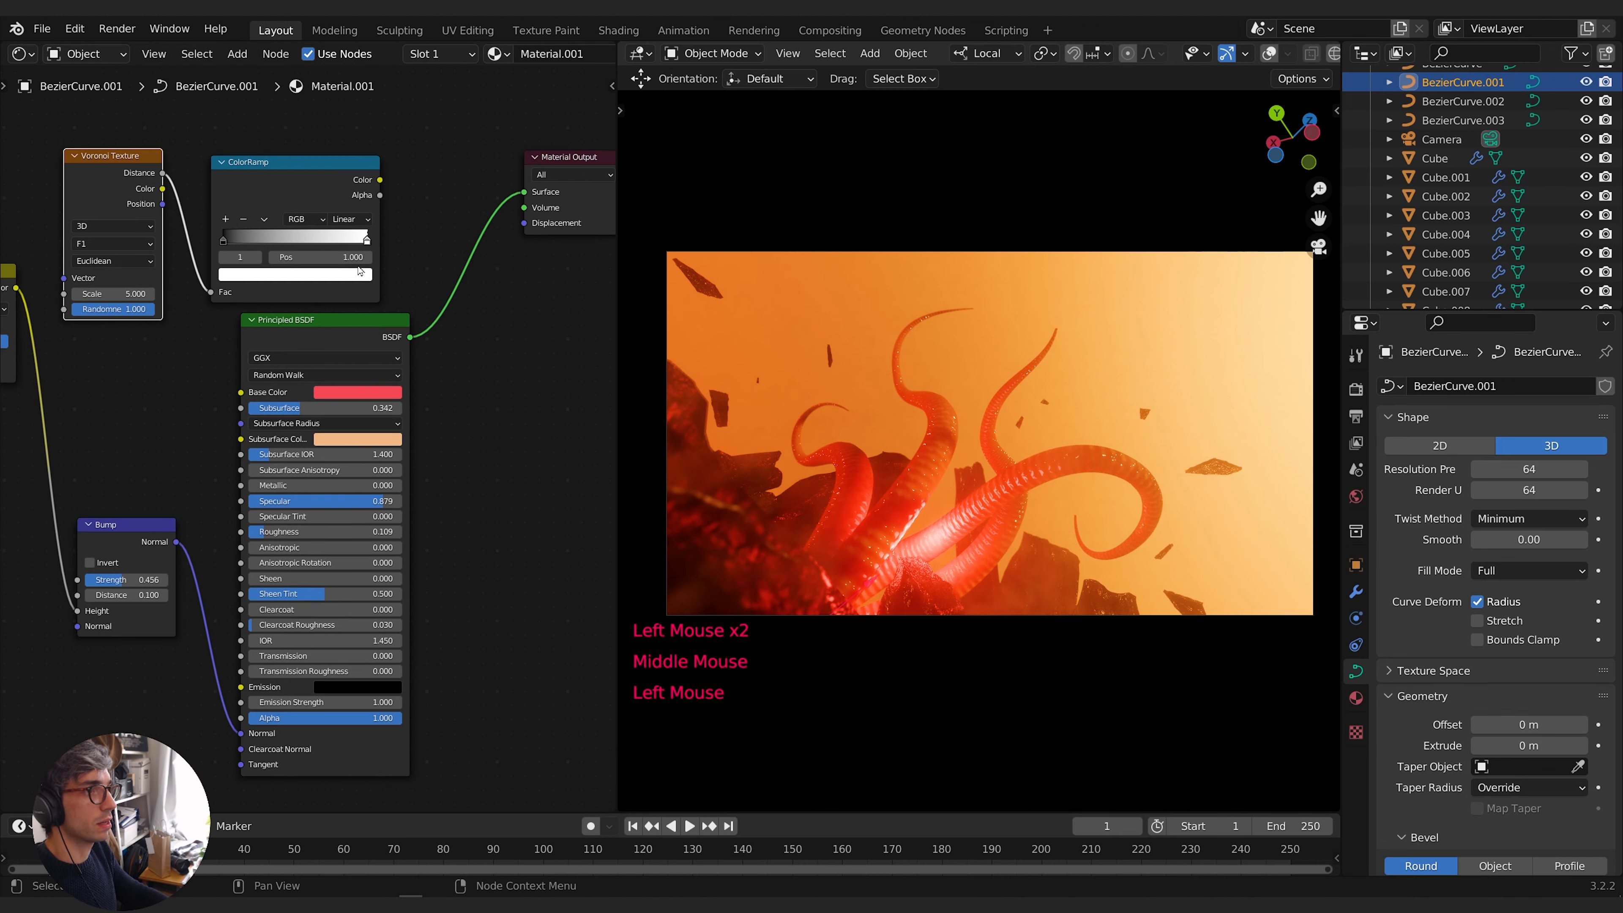
{"action": "left_click", "coordinate": [350, 274]}
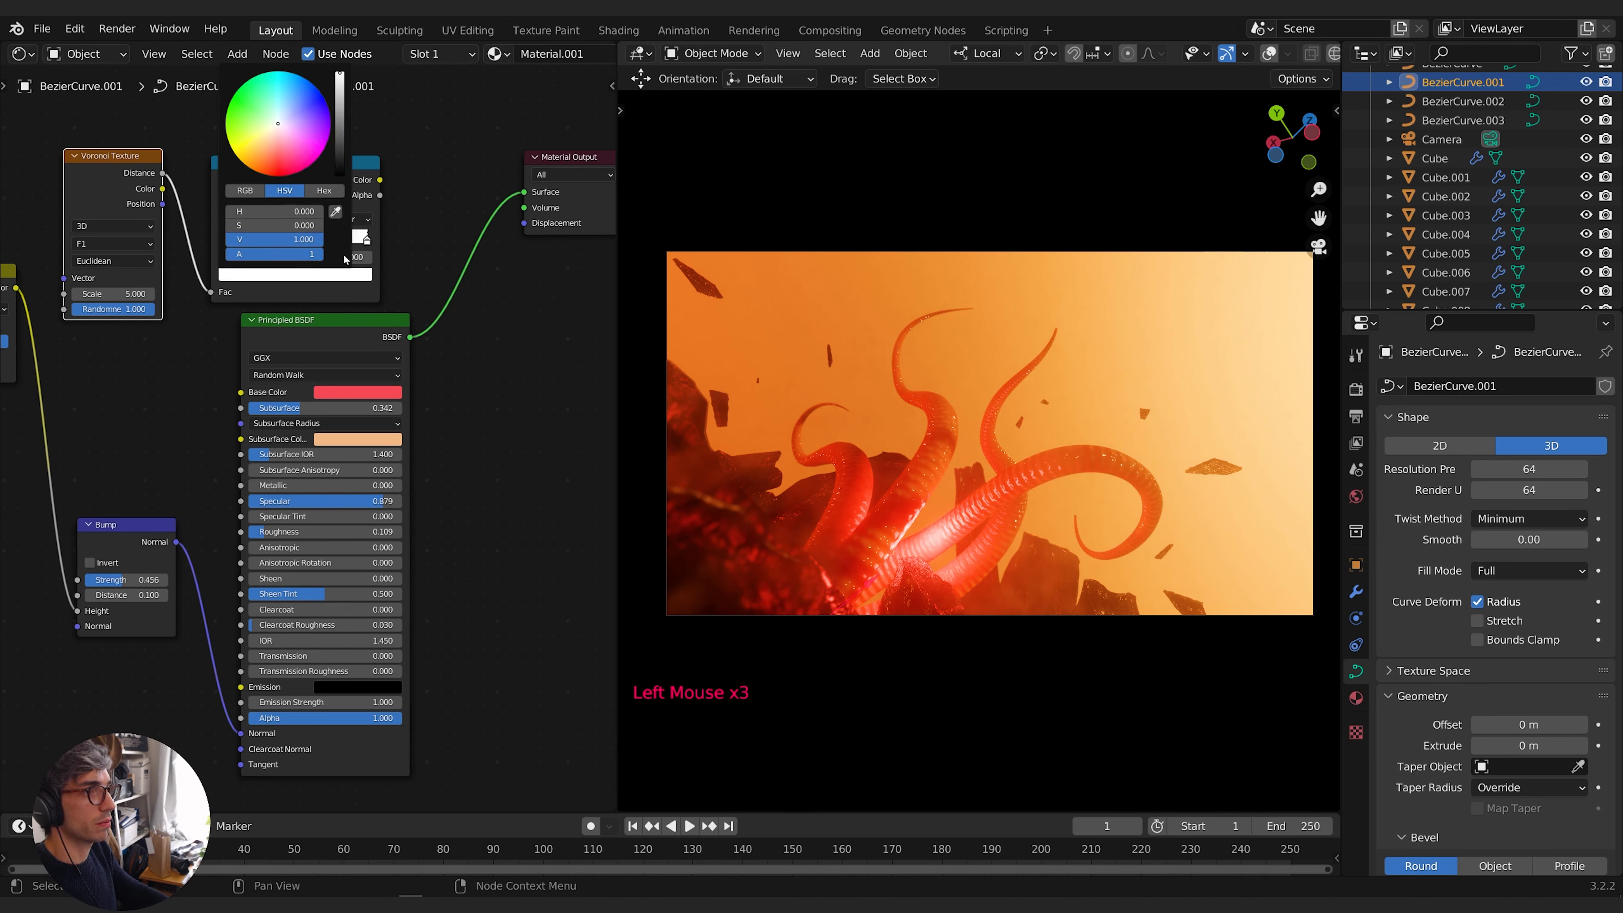
{"action": "left_click", "coordinate": [335, 211]}
{"action": "left_click", "coordinate": [367, 391]}
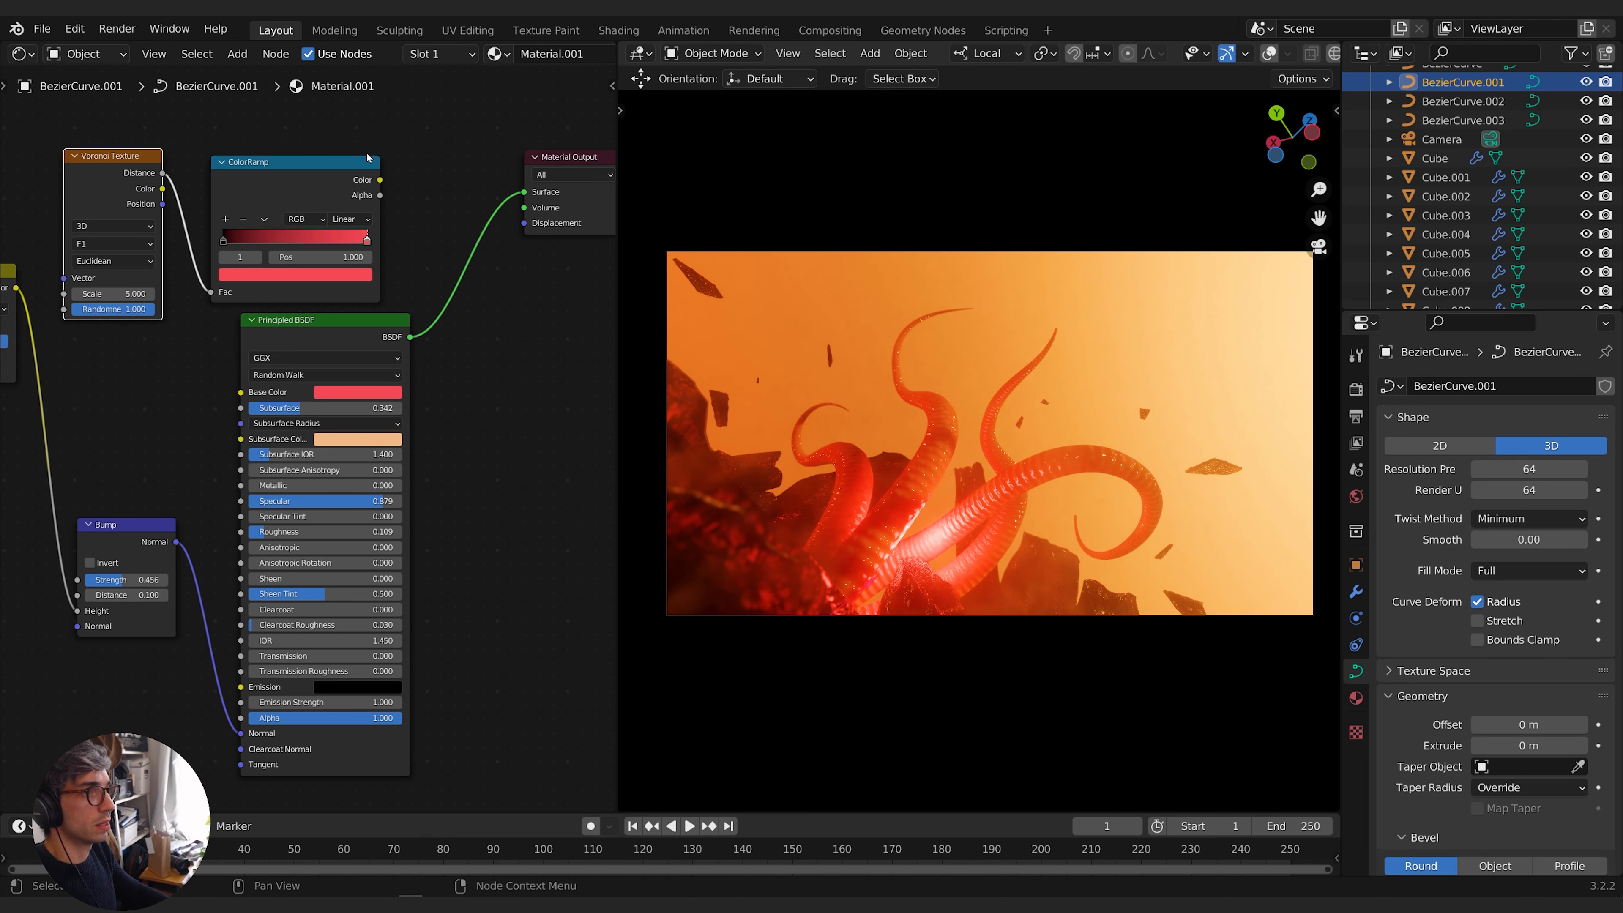
{"action": "left_click_drag", "start_coordinate": [379, 180], "coordinate": [427, 193]}
{"action": "left_click_drag", "start_coordinate": [237, 398], "coordinate": [240, 392]}
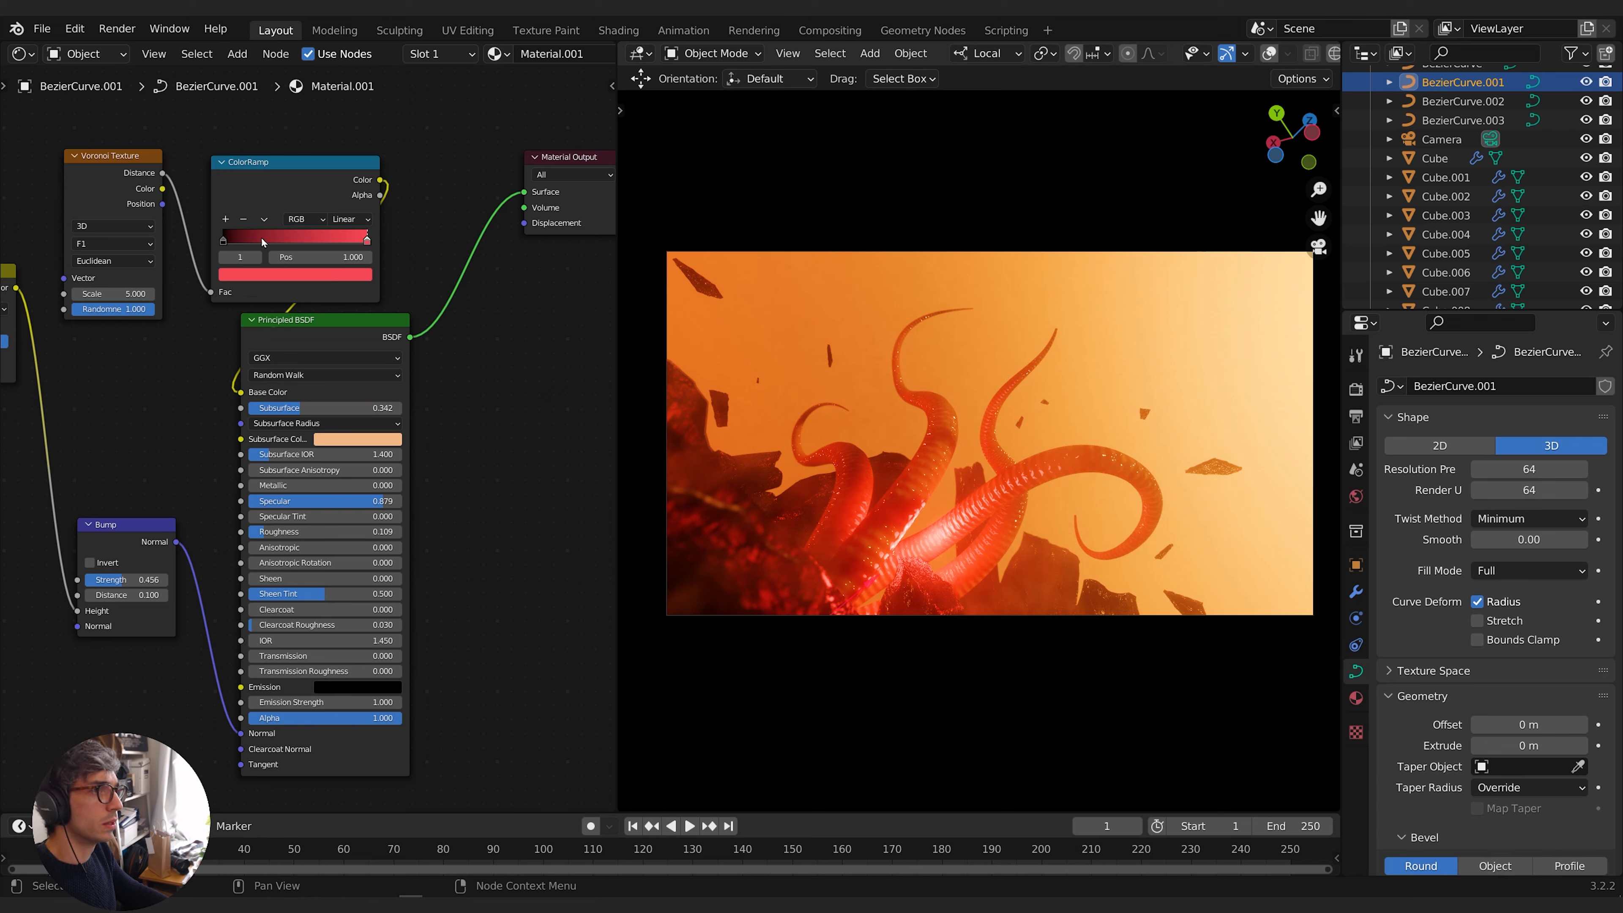
Set the Voronoi scale to 26.9 and tighten the ramp's transition, moving the black stop to about 0.827
{"action": "left_click_drag", "start_coordinate": [263, 241], "coordinate": [335, 243]}
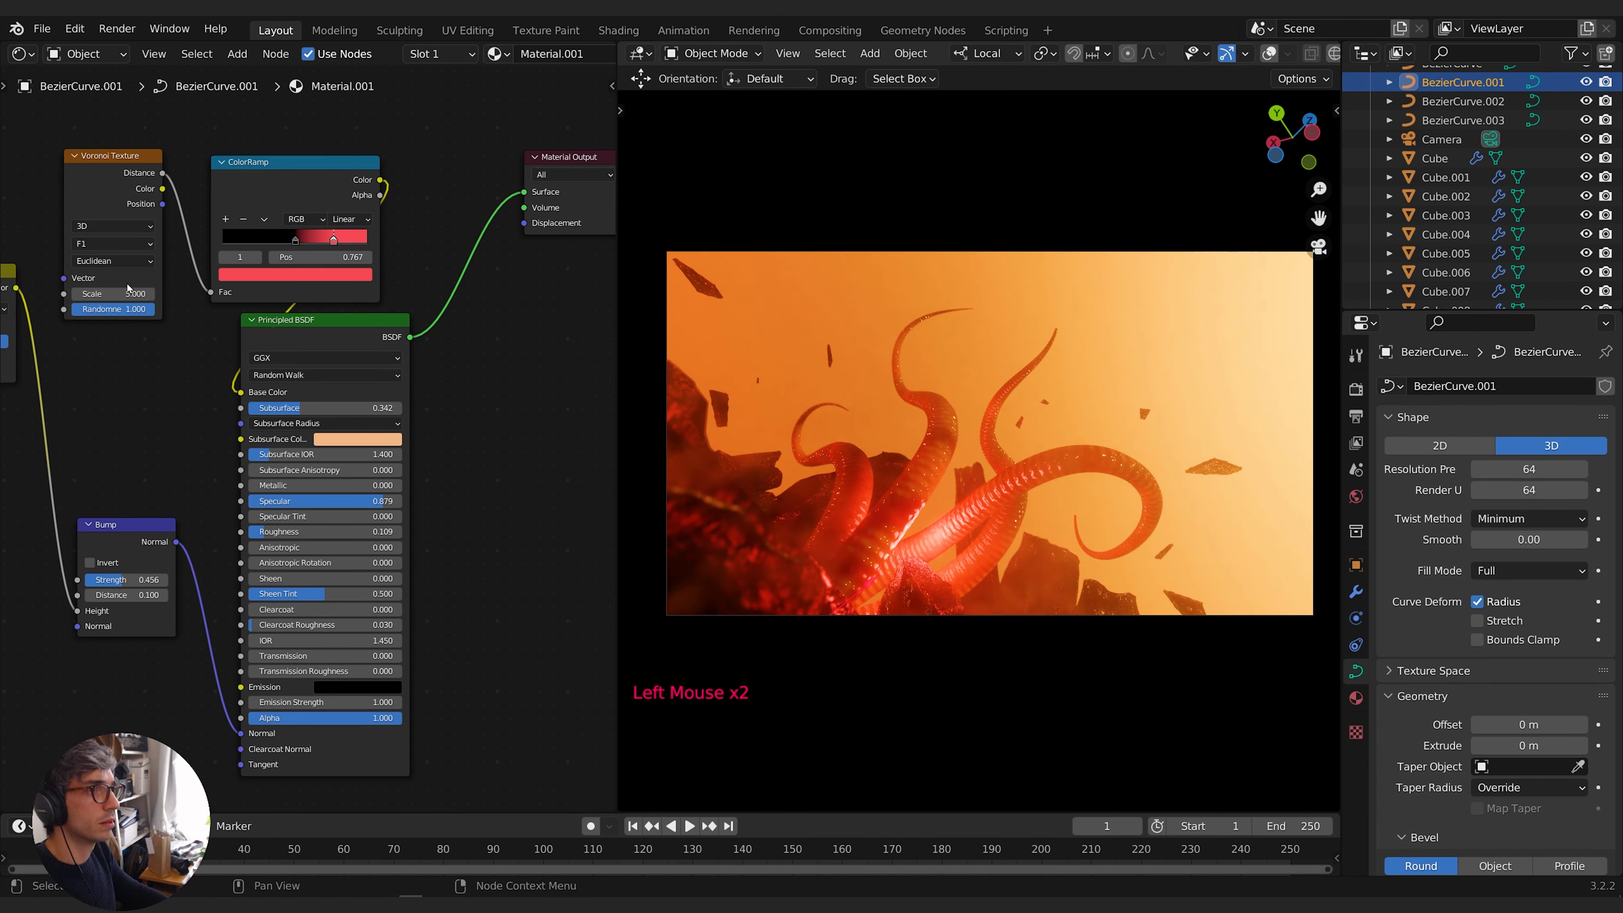
{"action": "left_click_drag", "start_coordinate": [128, 288], "coordinate": [186, 288]}
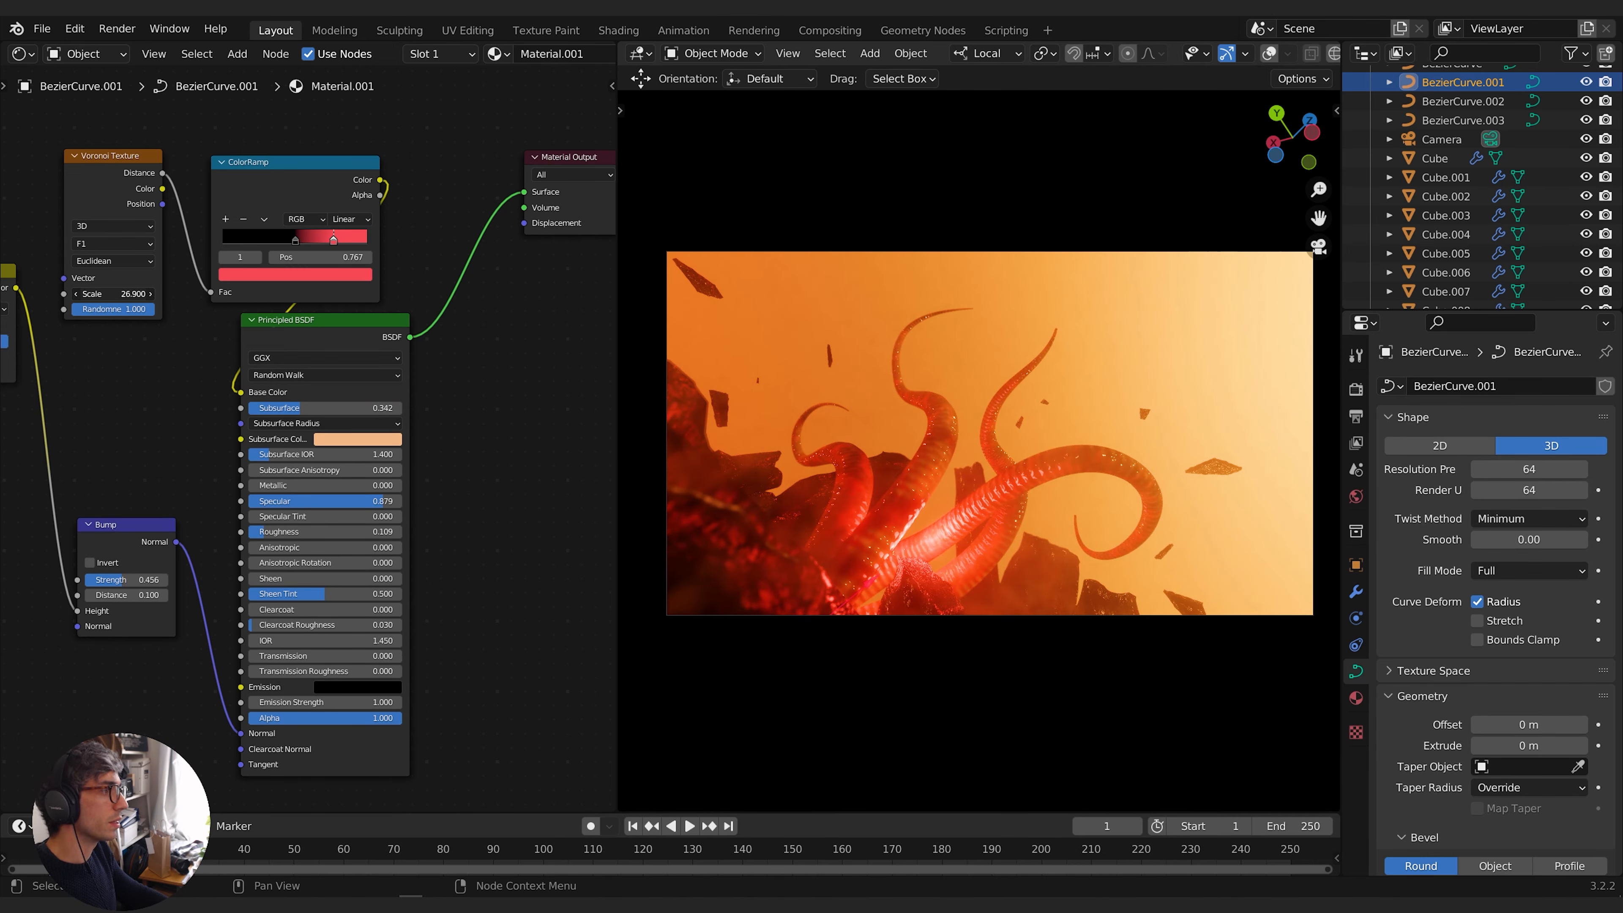
{"action": "left_click", "coordinate": [312, 241]}
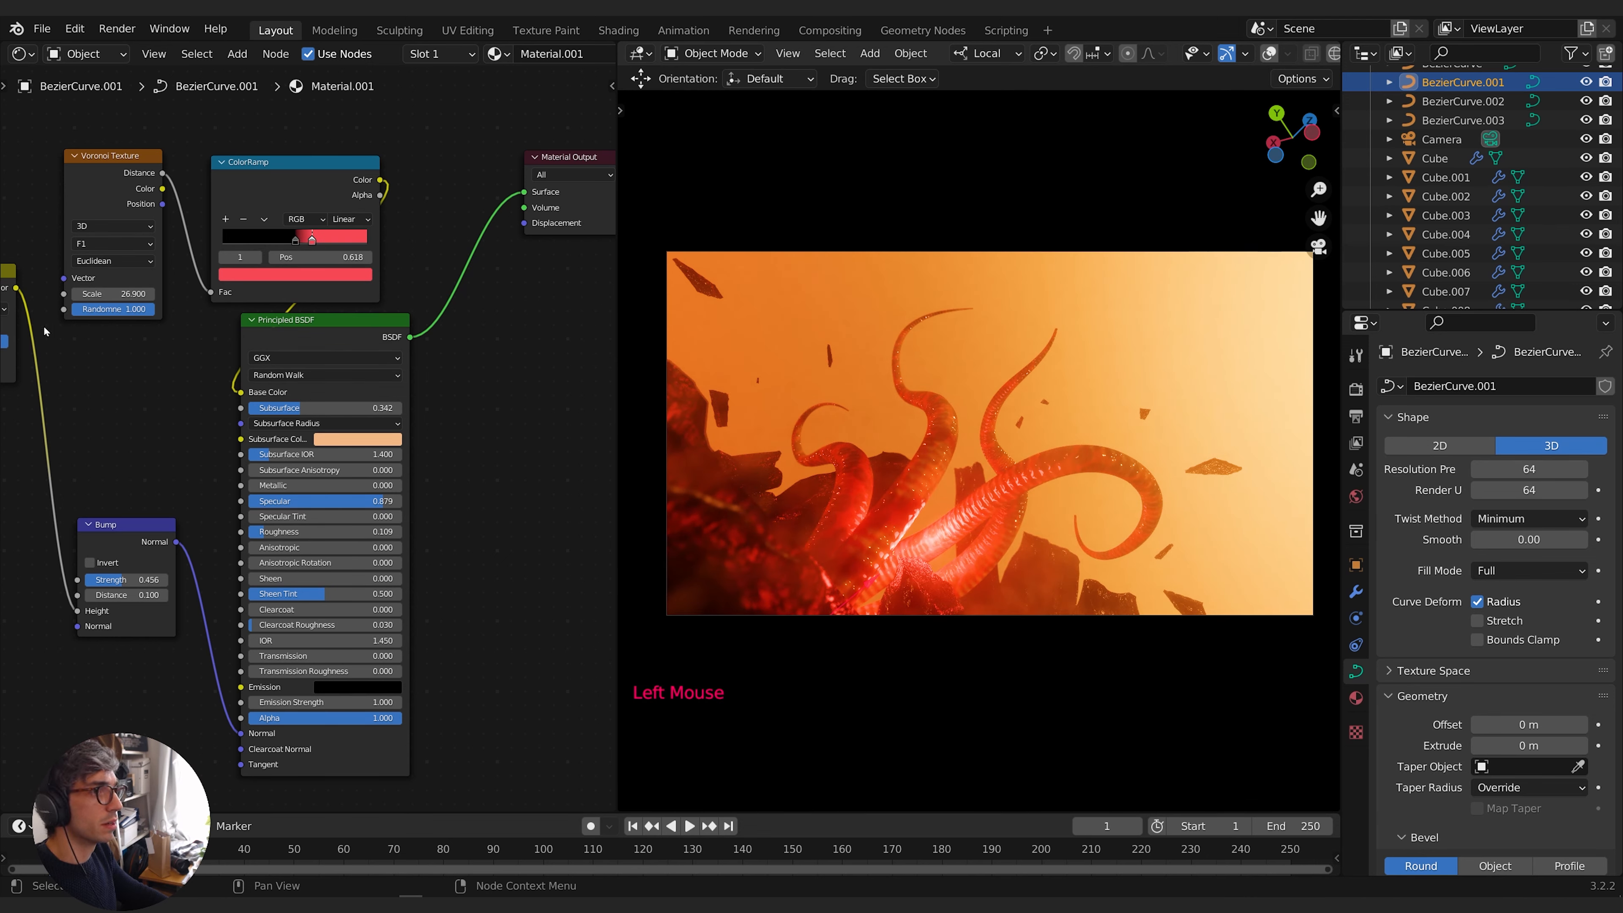
{"action": "left_click_drag", "start_coordinate": [311, 241], "coordinate": [343, 241]}
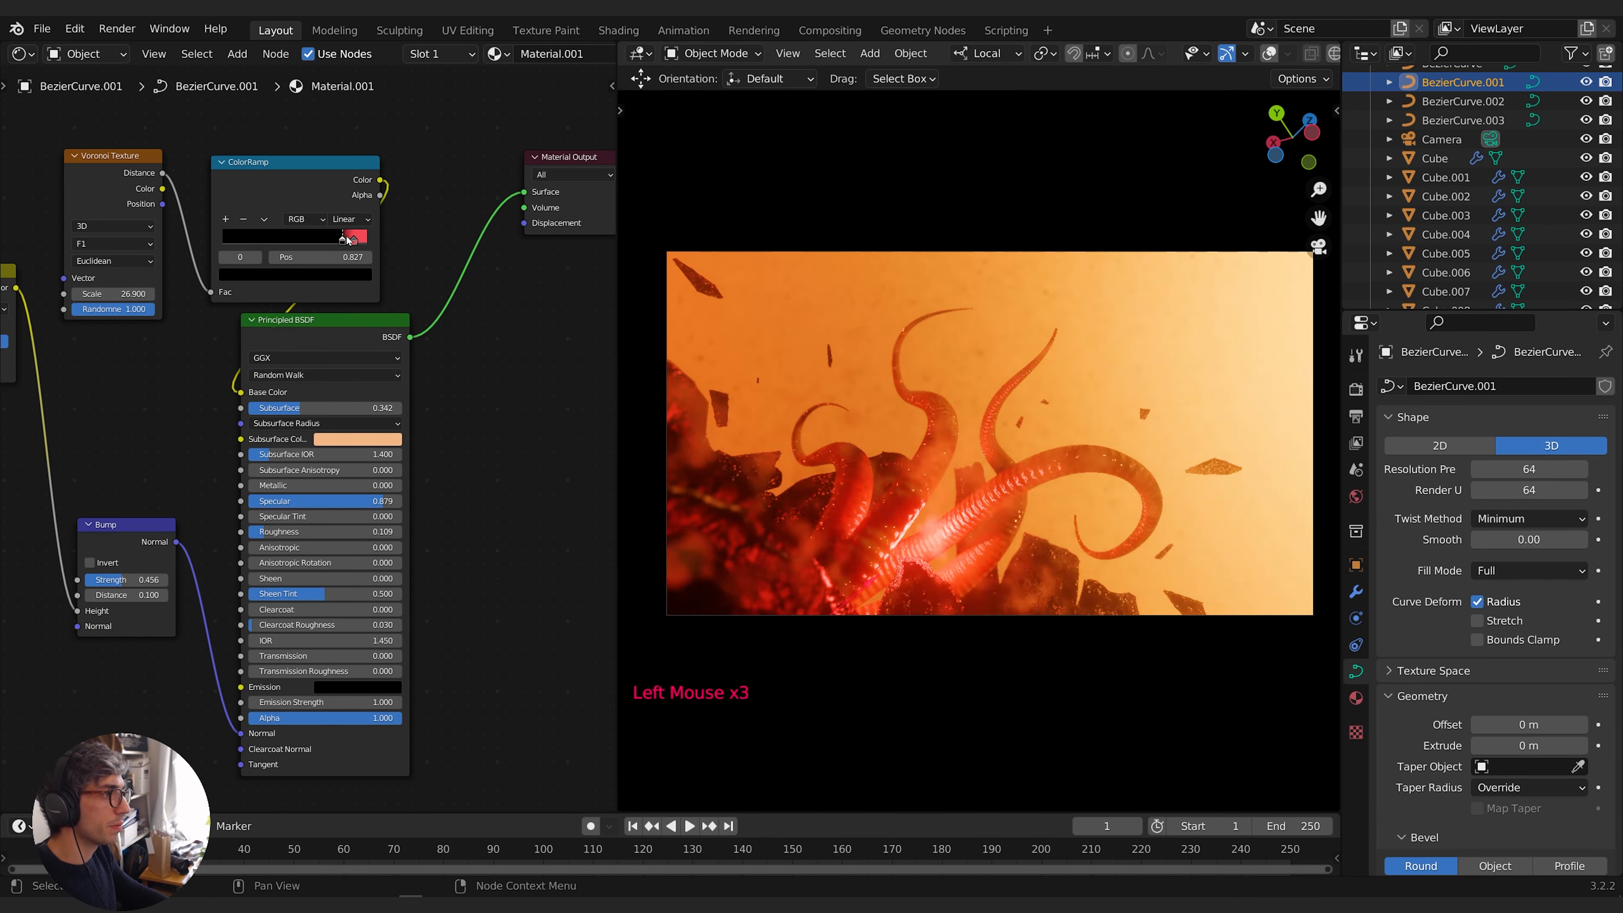
Connect the ramp's color to Subsurface Color, darken the base color to black, and raise the subsurface amount
{"action": "left_click_drag", "start_coordinate": [414, 242], "coordinate": [279, 502]}
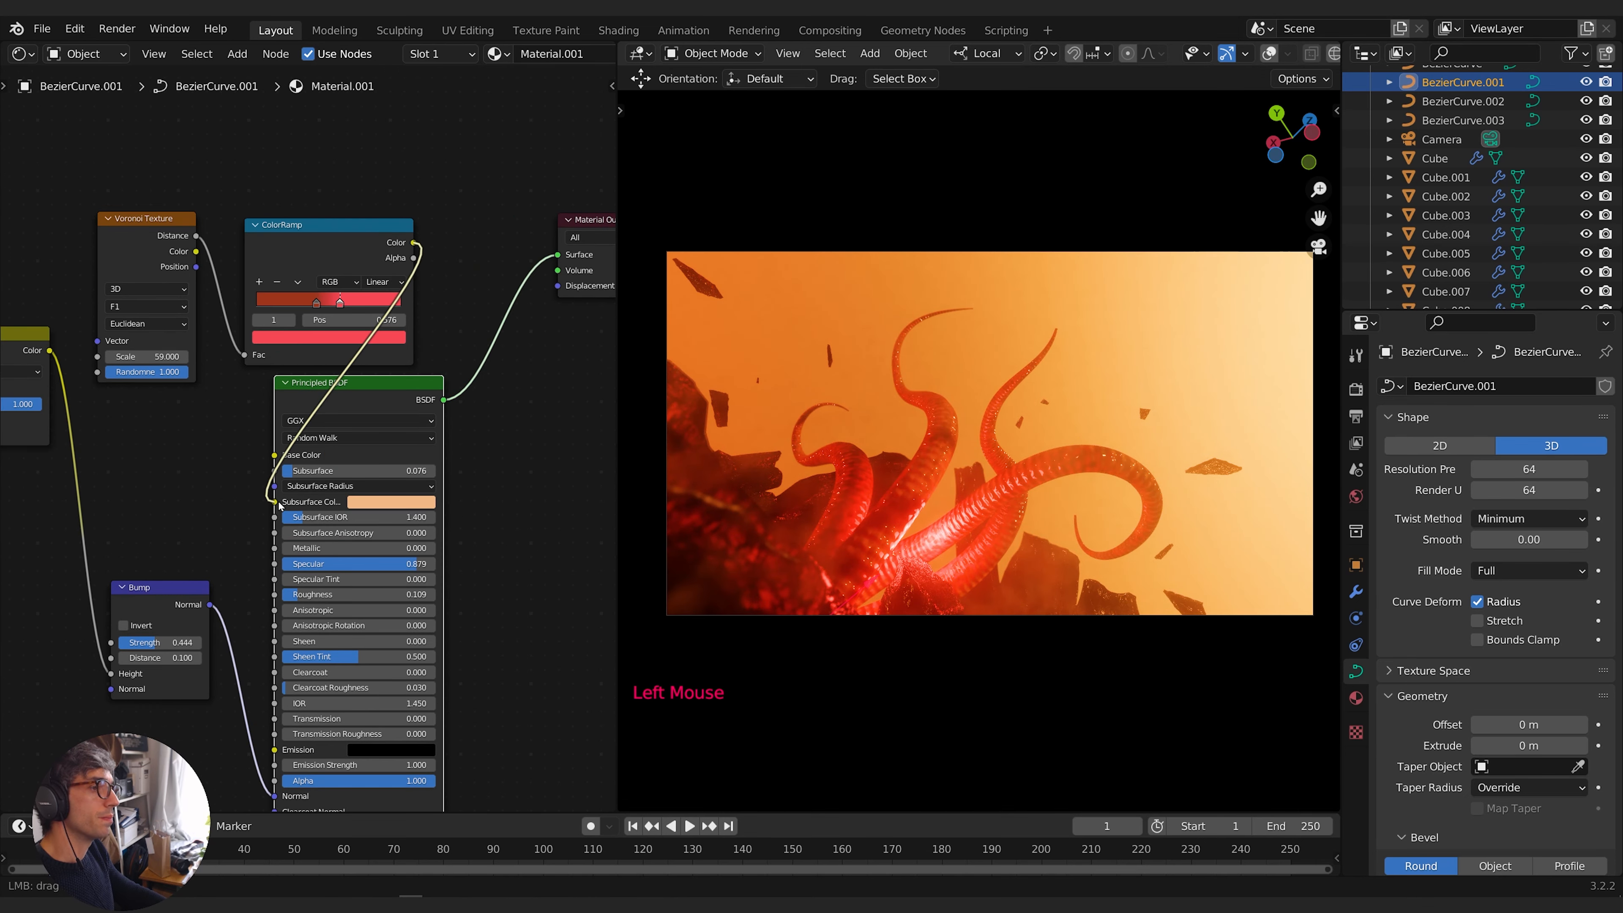
{"action": "left_click", "coordinate": [391, 455]}
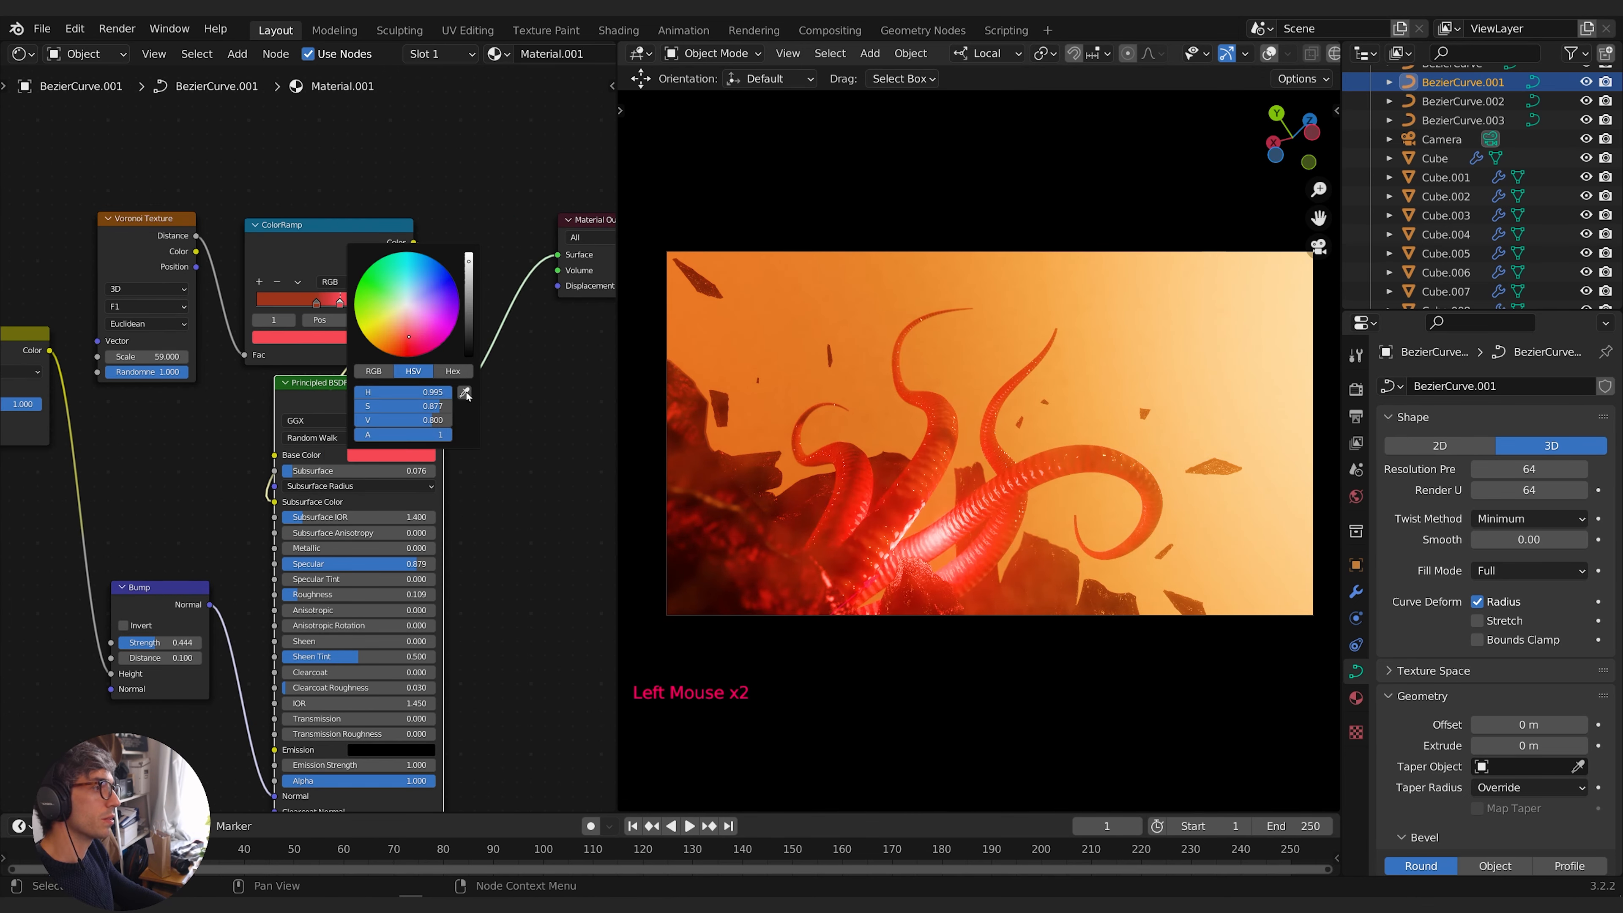
{"action": "left_click", "coordinate": [473, 356]}
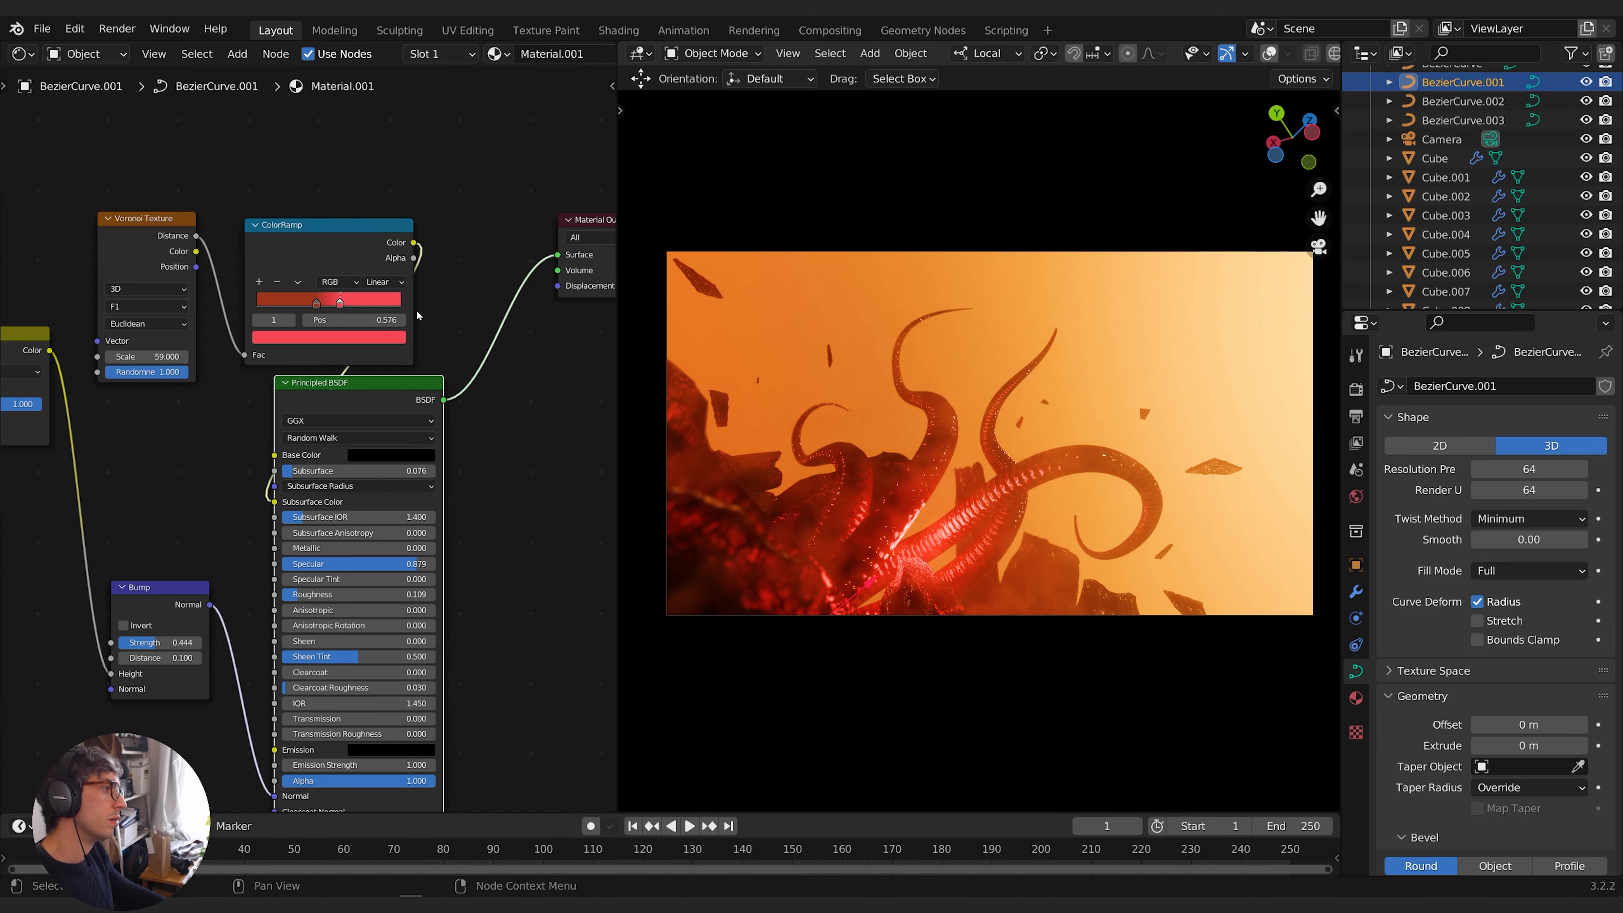
{"action": "left_click_drag", "start_coordinate": [337, 470], "coordinate": [359, 470]}
Increase the tentacle texture's Mapping scale to X 62.62, Y 12 and Z 12
{"action": "middle_click_drag", "start_coordinate": [253, 416], "coordinate": [333, 544]}
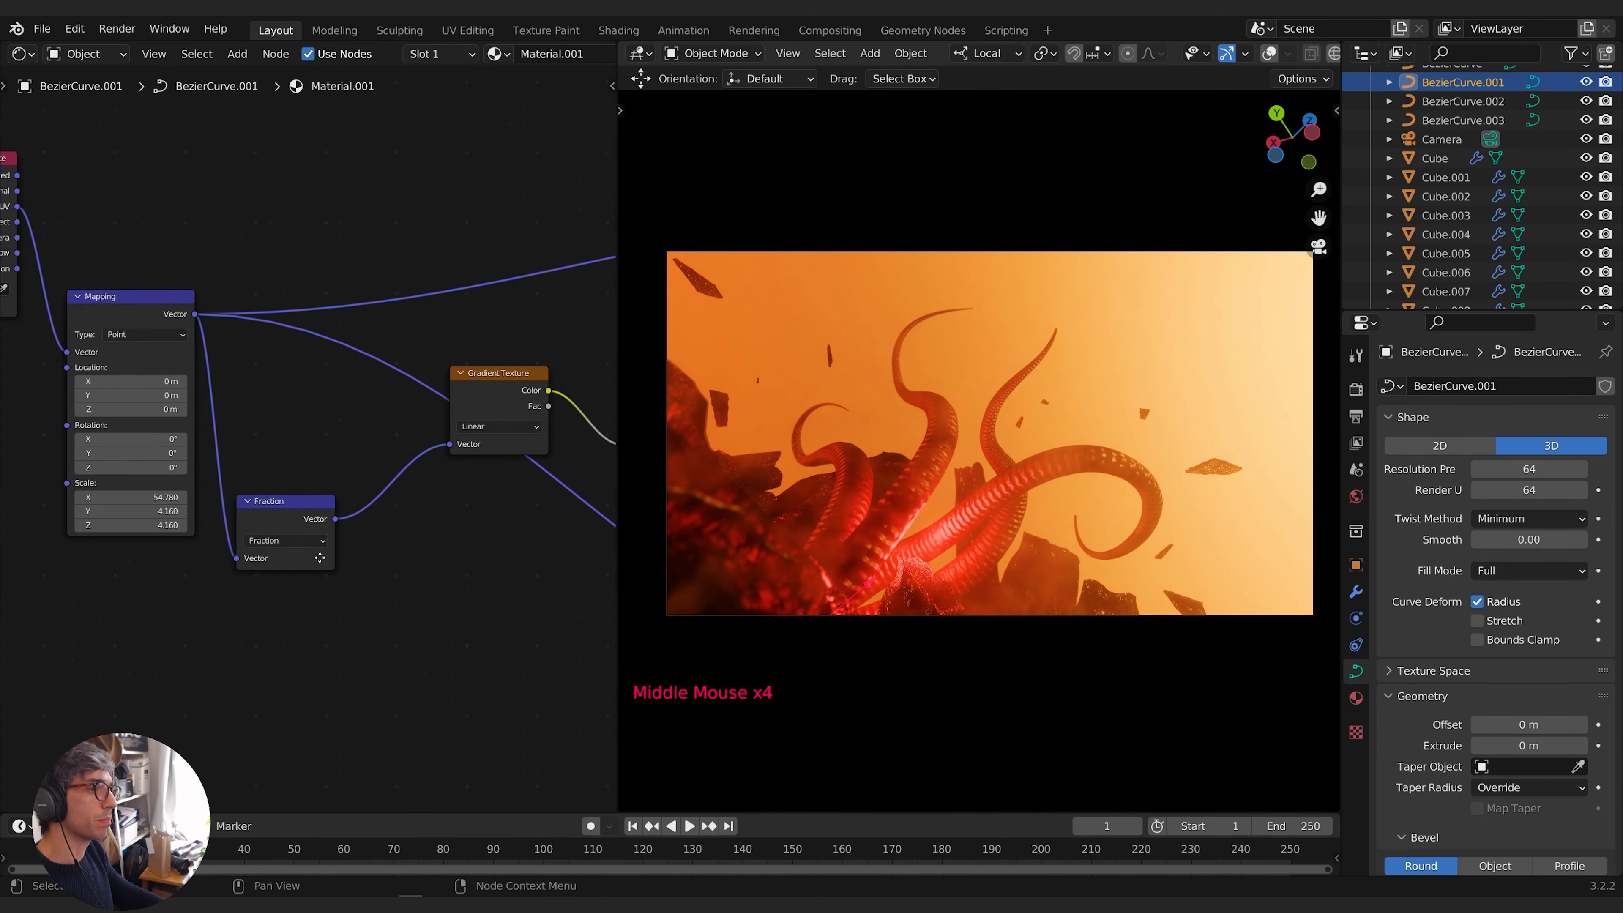
{"action": "left_click_drag", "start_coordinate": [255, 510], "coordinate": [386, 539], "text": "shift"}
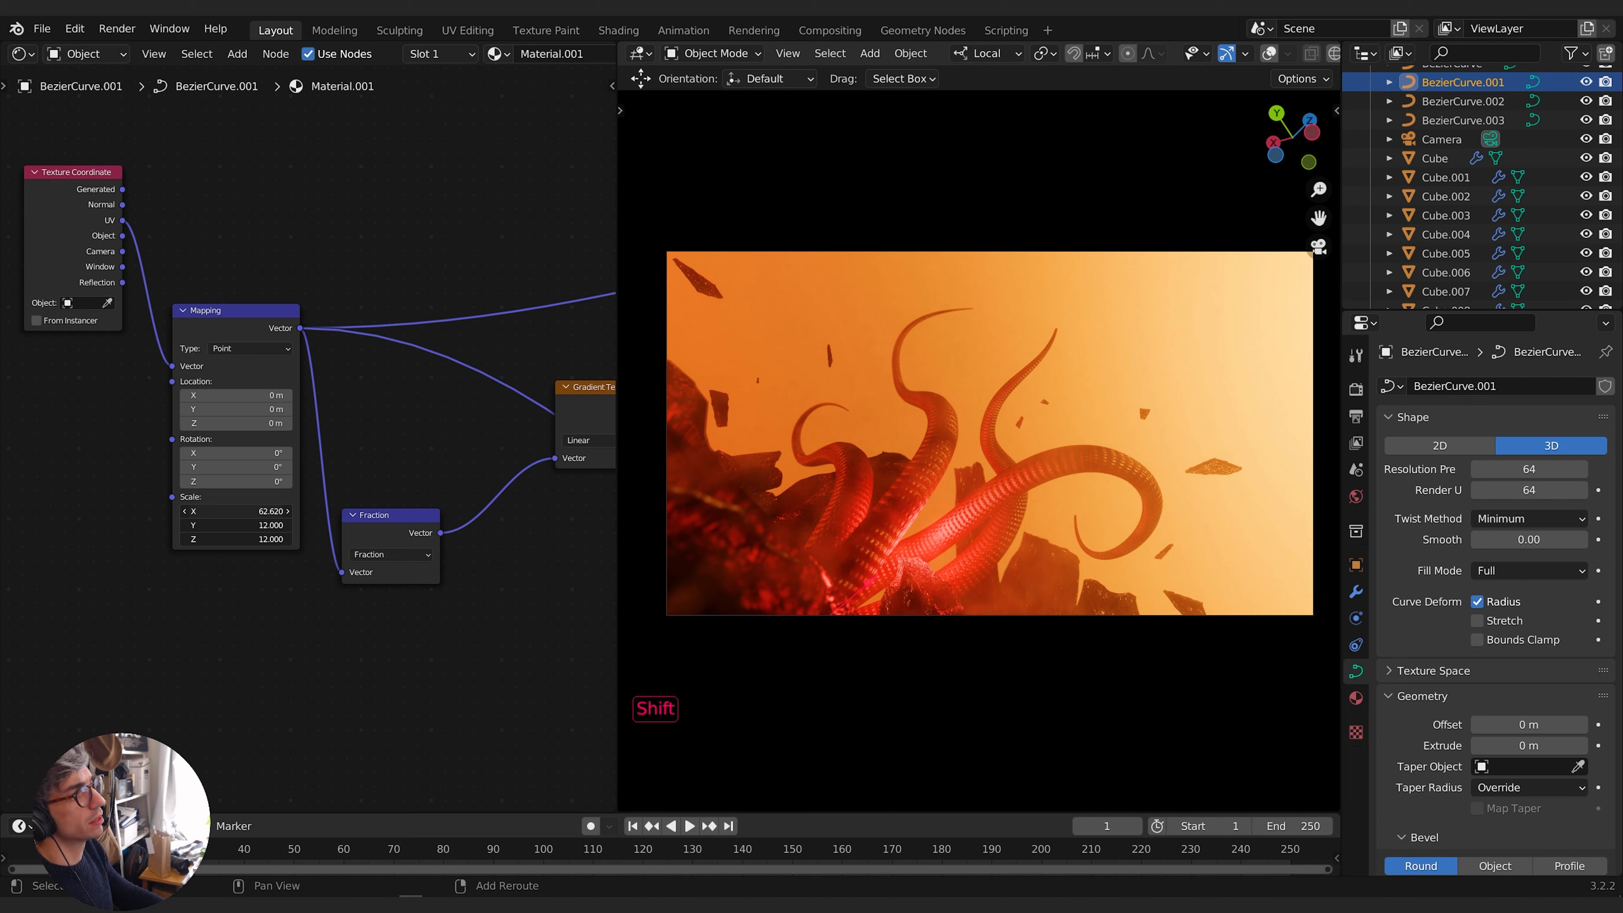
Switch the shader nodes to the World and set the Volume Scatter anisotropy to -0.6
{"action": "left_click", "coordinate": [87, 54]}
{"action": "left_click", "coordinate": [77, 103]}
{"action": "middle_click_drag", "start_coordinate": [160, 556], "coordinate": [132, 419]}
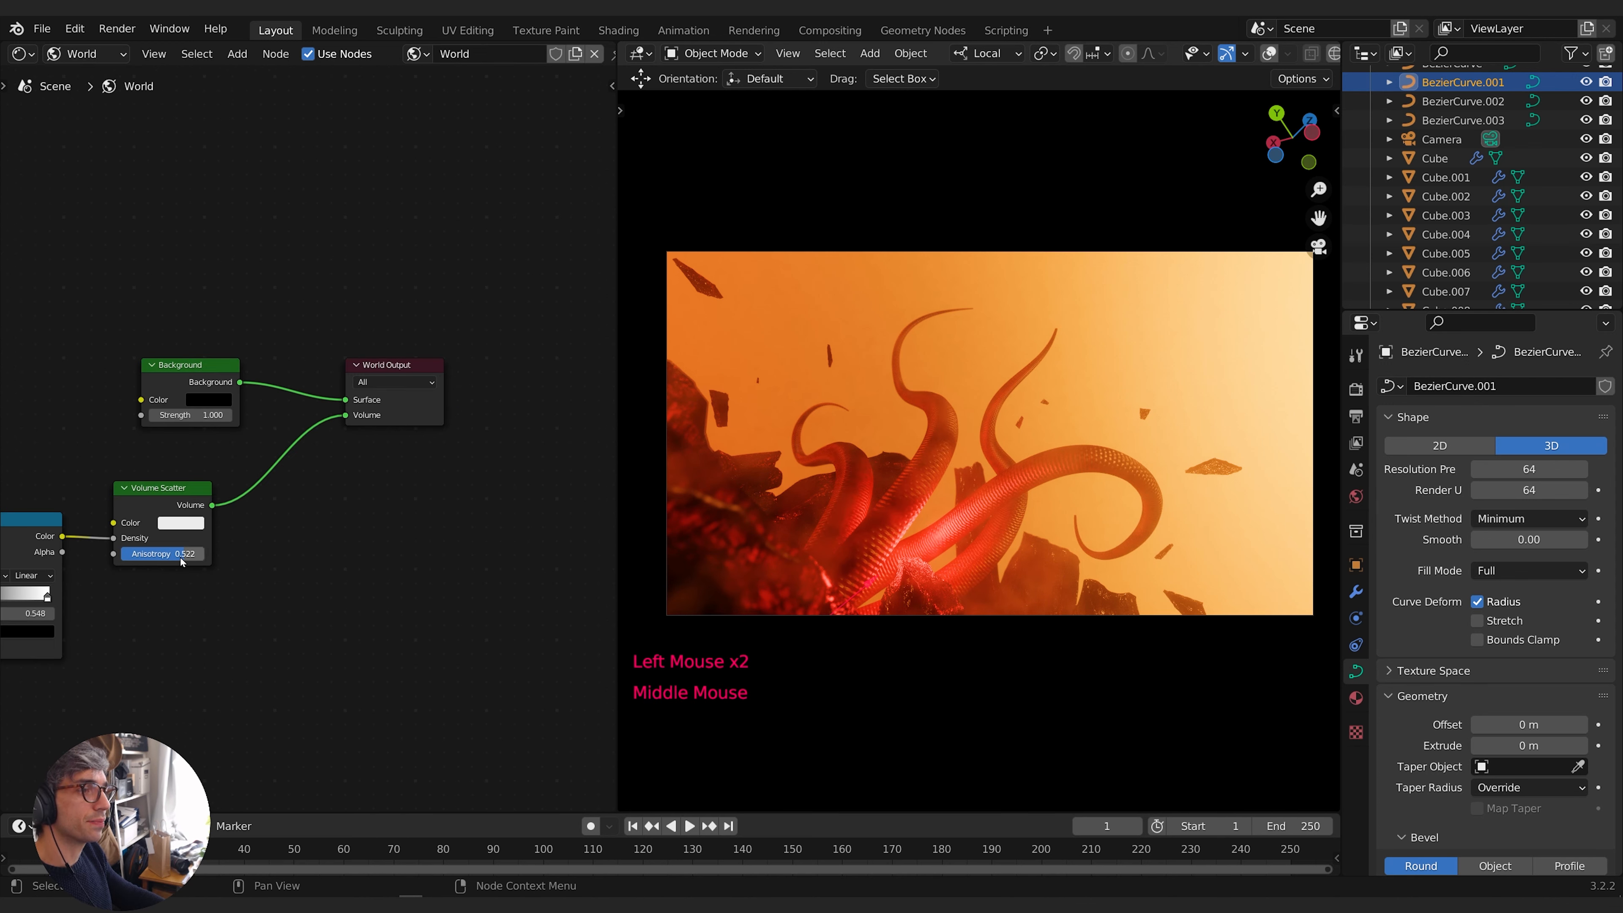
{"action": "left_click_drag", "start_coordinate": [182, 562], "coordinate": [287, 603]}
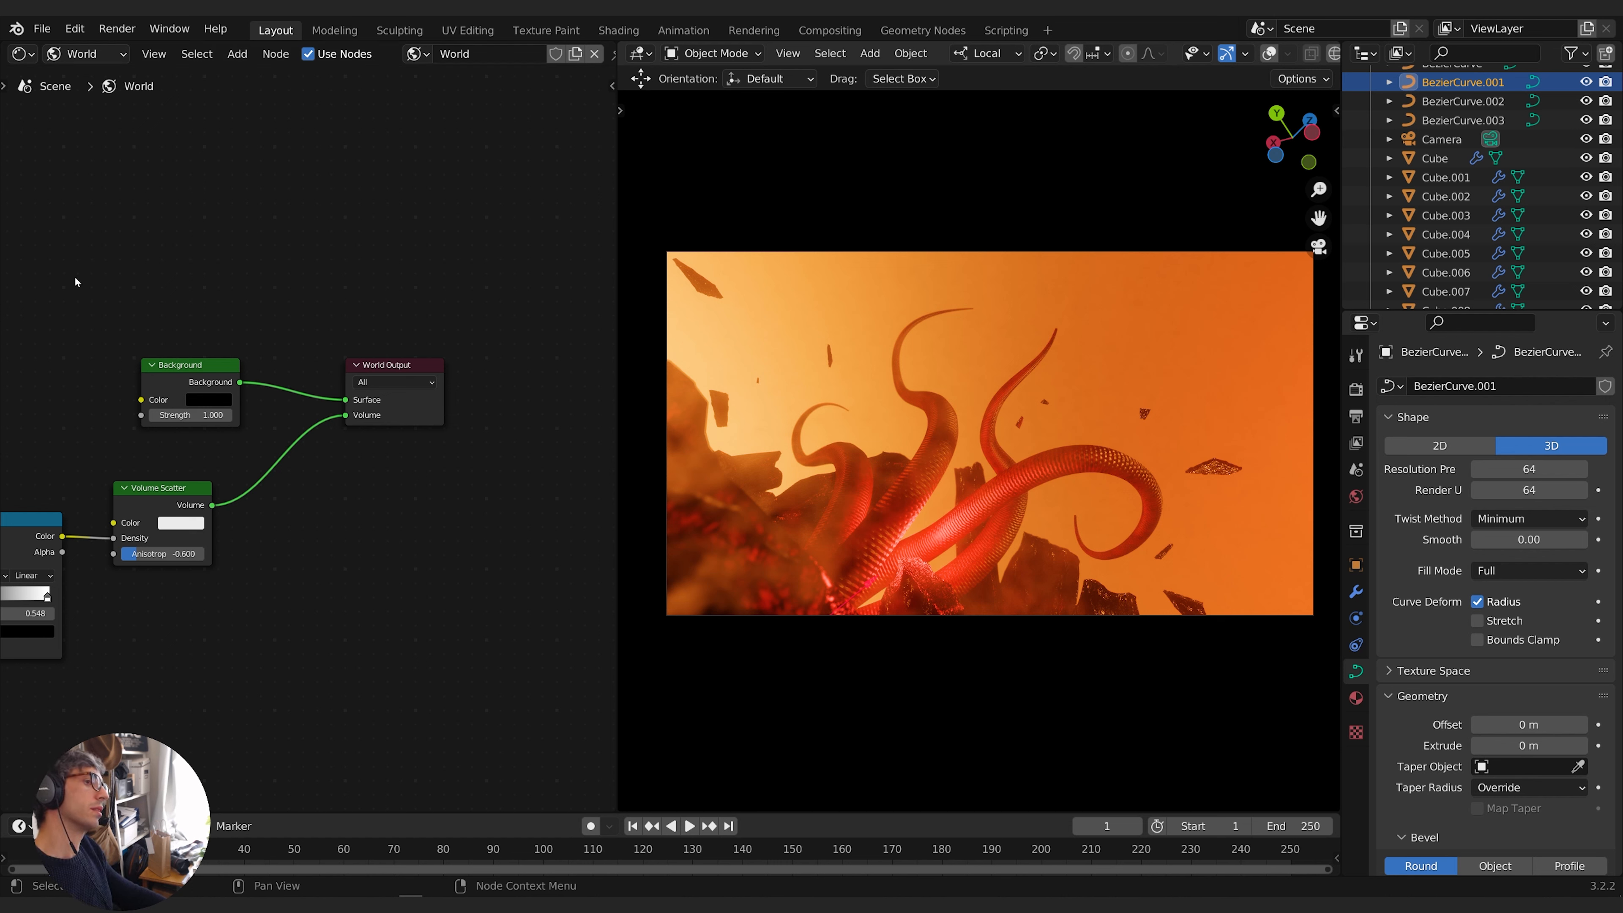
Set the fog density ramp's black stop to 0.397 and white stop to 0.53, and lower the Volume Scatter anisotropy to -0.846
{"action": "middle_click_drag", "start_coordinate": [75, 282], "coordinate": [273, 244]}
{"action": "middle_click_drag", "start_coordinate": [279, 623], "coordinate": [291, 588]}
{"action": "left_click_drag", "start_coordinate": [193, 525], "coordinate": [145, 525]}
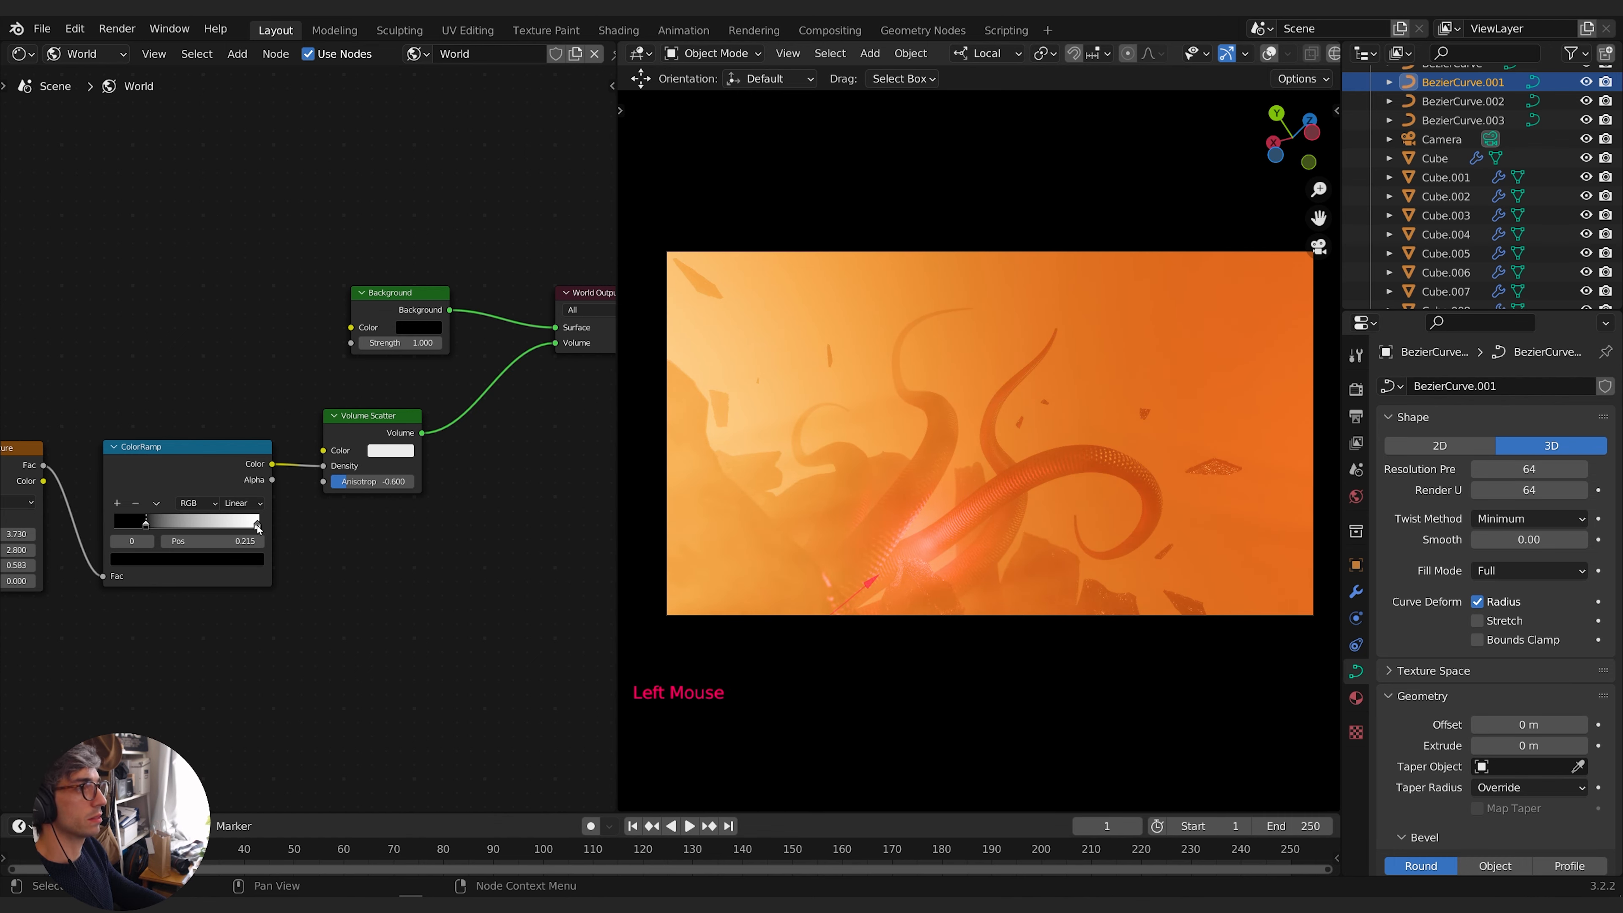
{"action": "left_click_drag", "start_coordinate": [257, 527], "coordinate": [191, 529]}
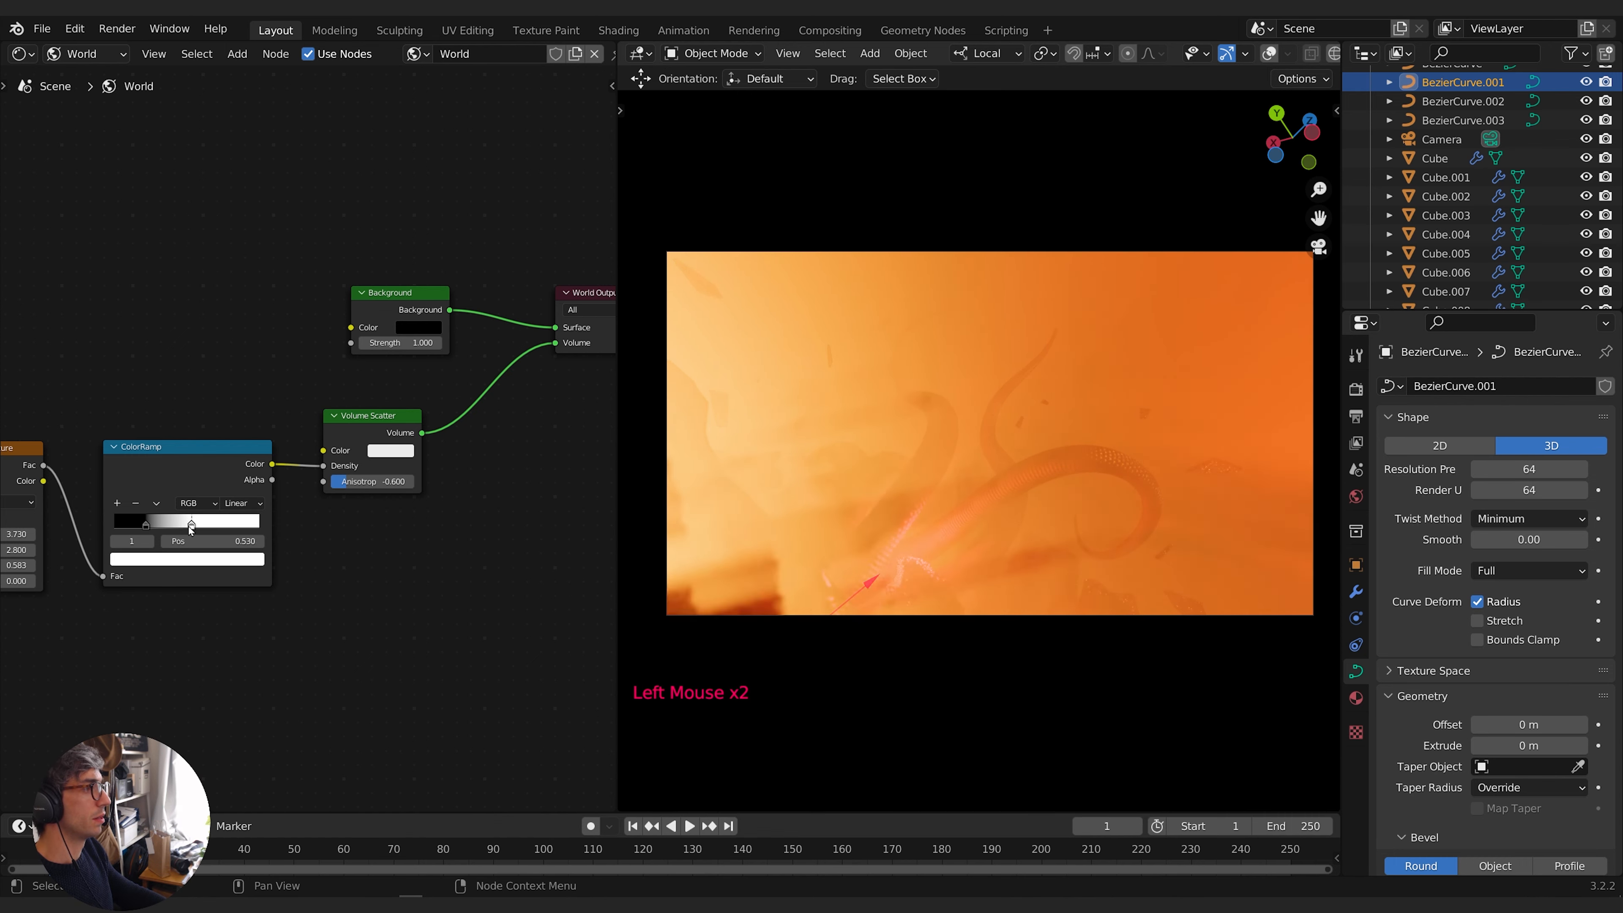
{"action": "middle_click_drag", "start_coordinate": [191, 529], "coordinate": [279, 543]}
{"action": "left_click_drag", "start_coordinate": [235, 539], "coordinate": [261, 539]}
{"action": "mouse_move", "coordinate": [448, 498]}
{"action": "left_mouse_down"}
{"action": "mouse_move", "coordinate": [509, 498]}
{"action": "mouse_move", "coordinate": [438, 498]}
{"action": "left_mouse_up"}
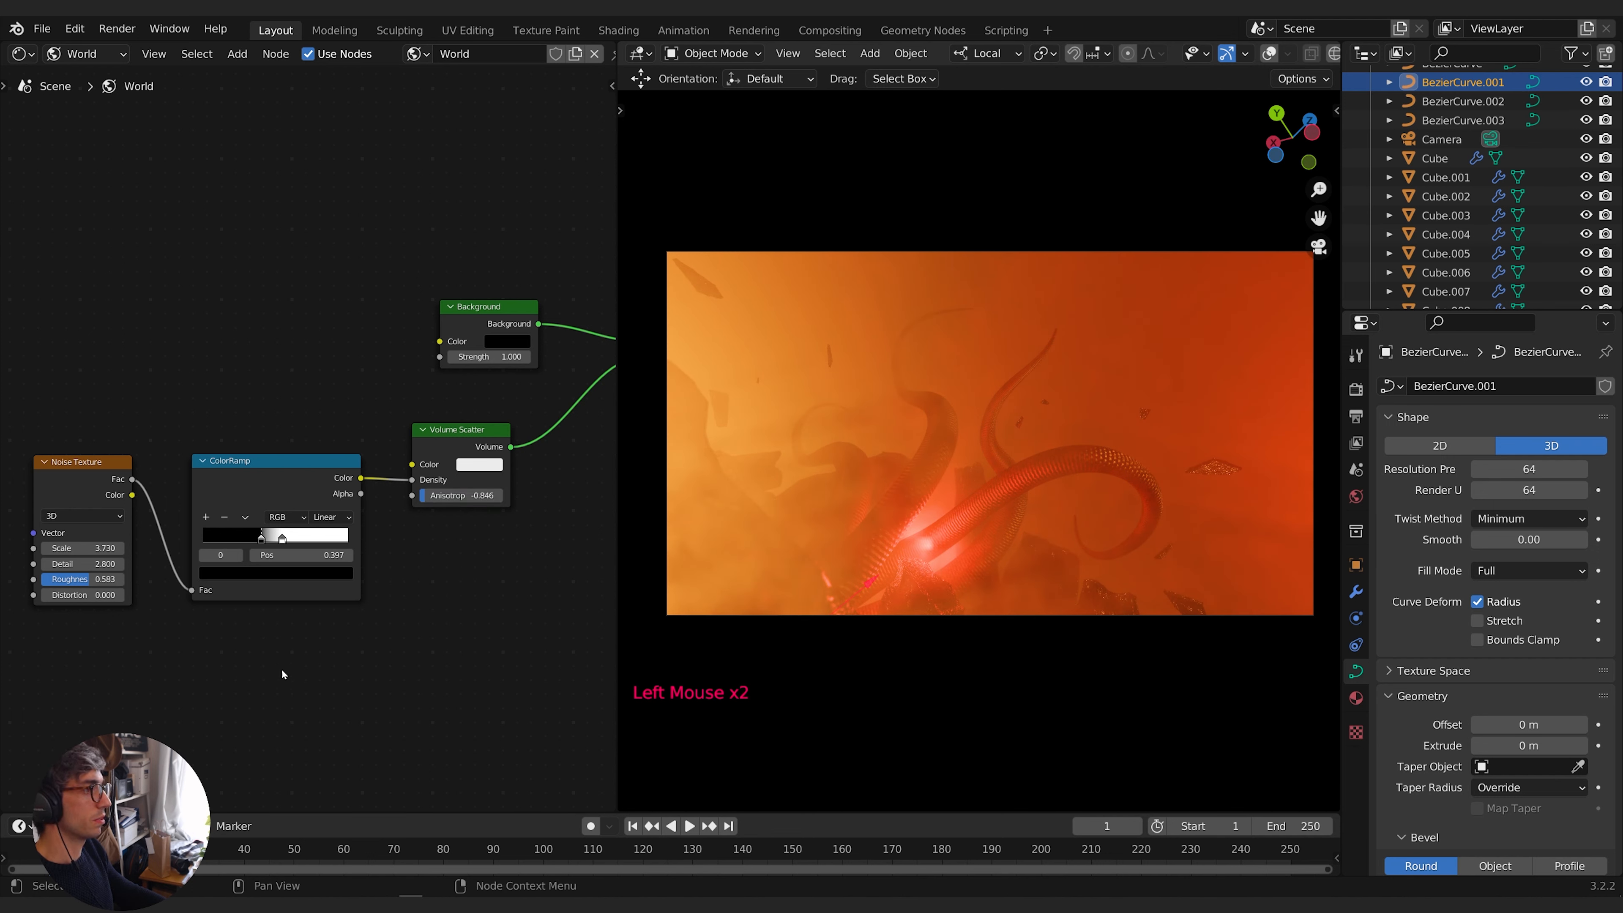
Move the fog density ramp's black stop to 0.485 and set the Noise Texture scale to 1
{"action": "middle_click_drag", "start_coordinate": [282, 671], "coordinate": [411, 645]}
{"action": "mouse_move", "coordinate": [362, 572]}
{"action": "left_mouse_down"}
{"action": "mouse_move", "coordinate": [307, 569]}
{"action": "mouse_move", "coordinate": [378, 570]}
{"action": "left_mouse_up"}
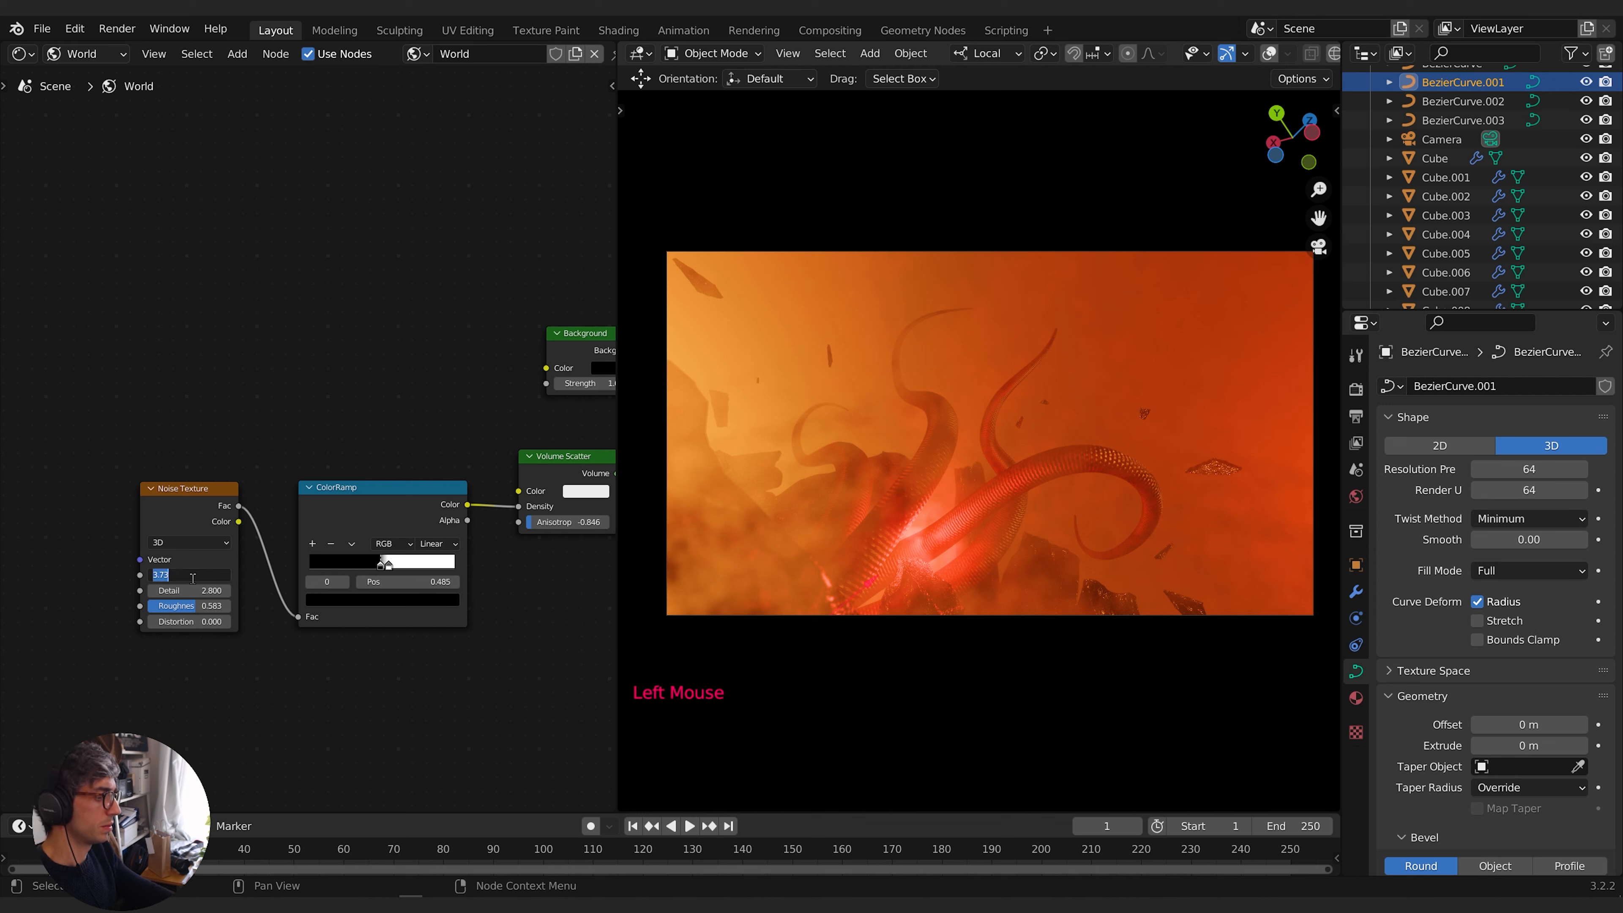
{"action": "type", "text": "1"}
{"action": "key", "text": "Return"}
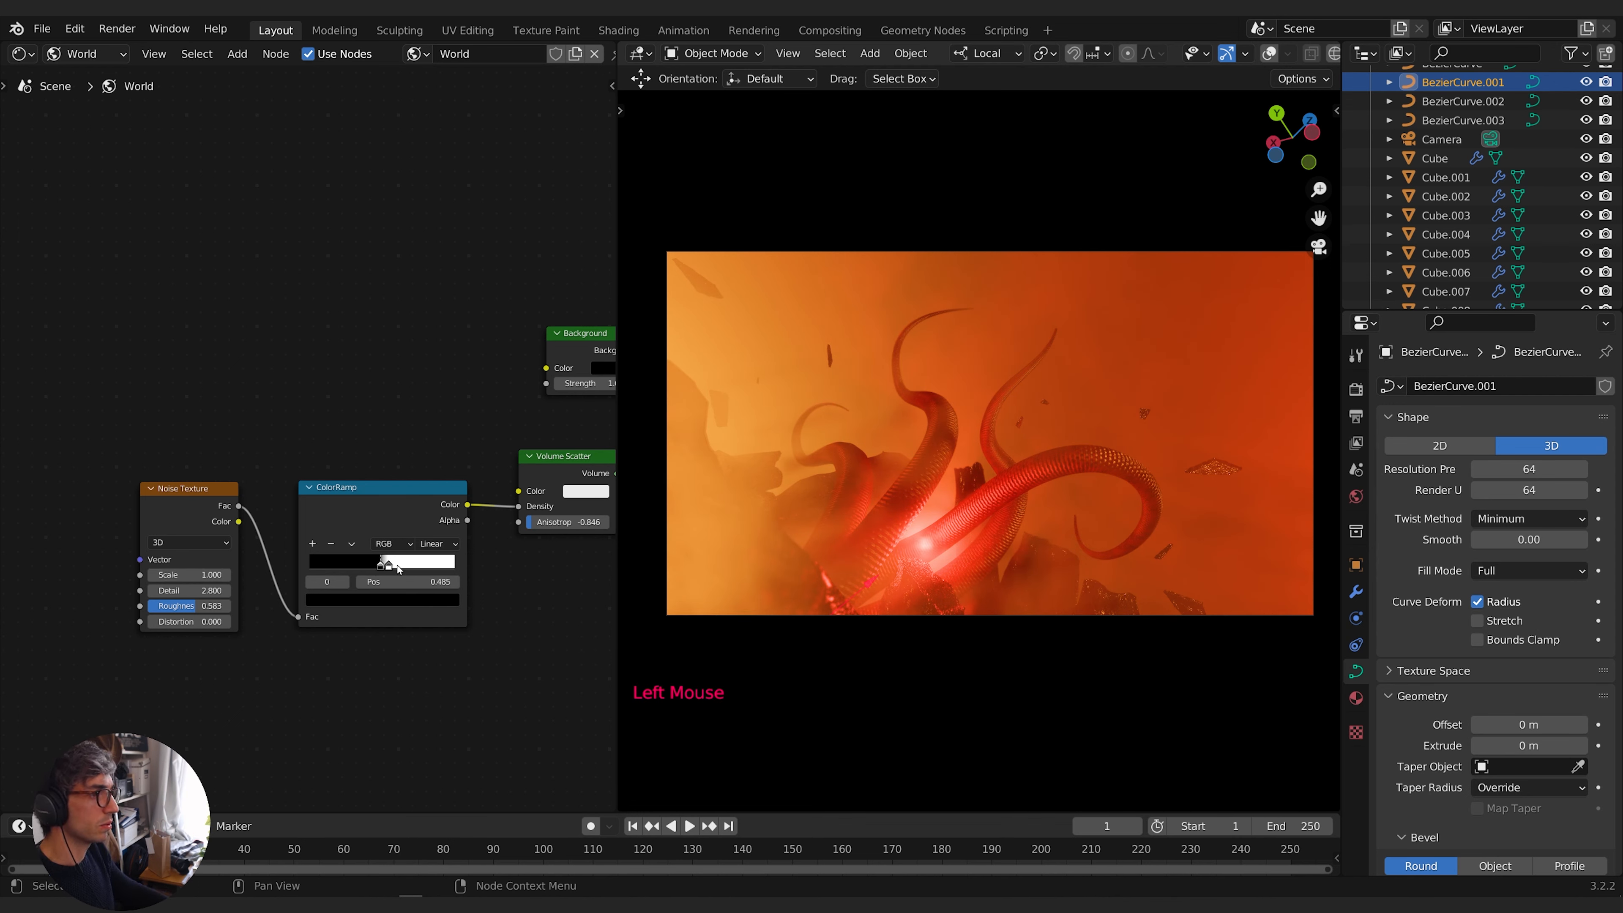
Readjust the fog density ramp, placing the black stop at about 0.467 and the white stop at 0.506
{"action": "left_click", "coordinate": [368, 574]}
{"action": "left_click_drag", "start_coordinate": [365, 569], "coordinate": [385, 569]}
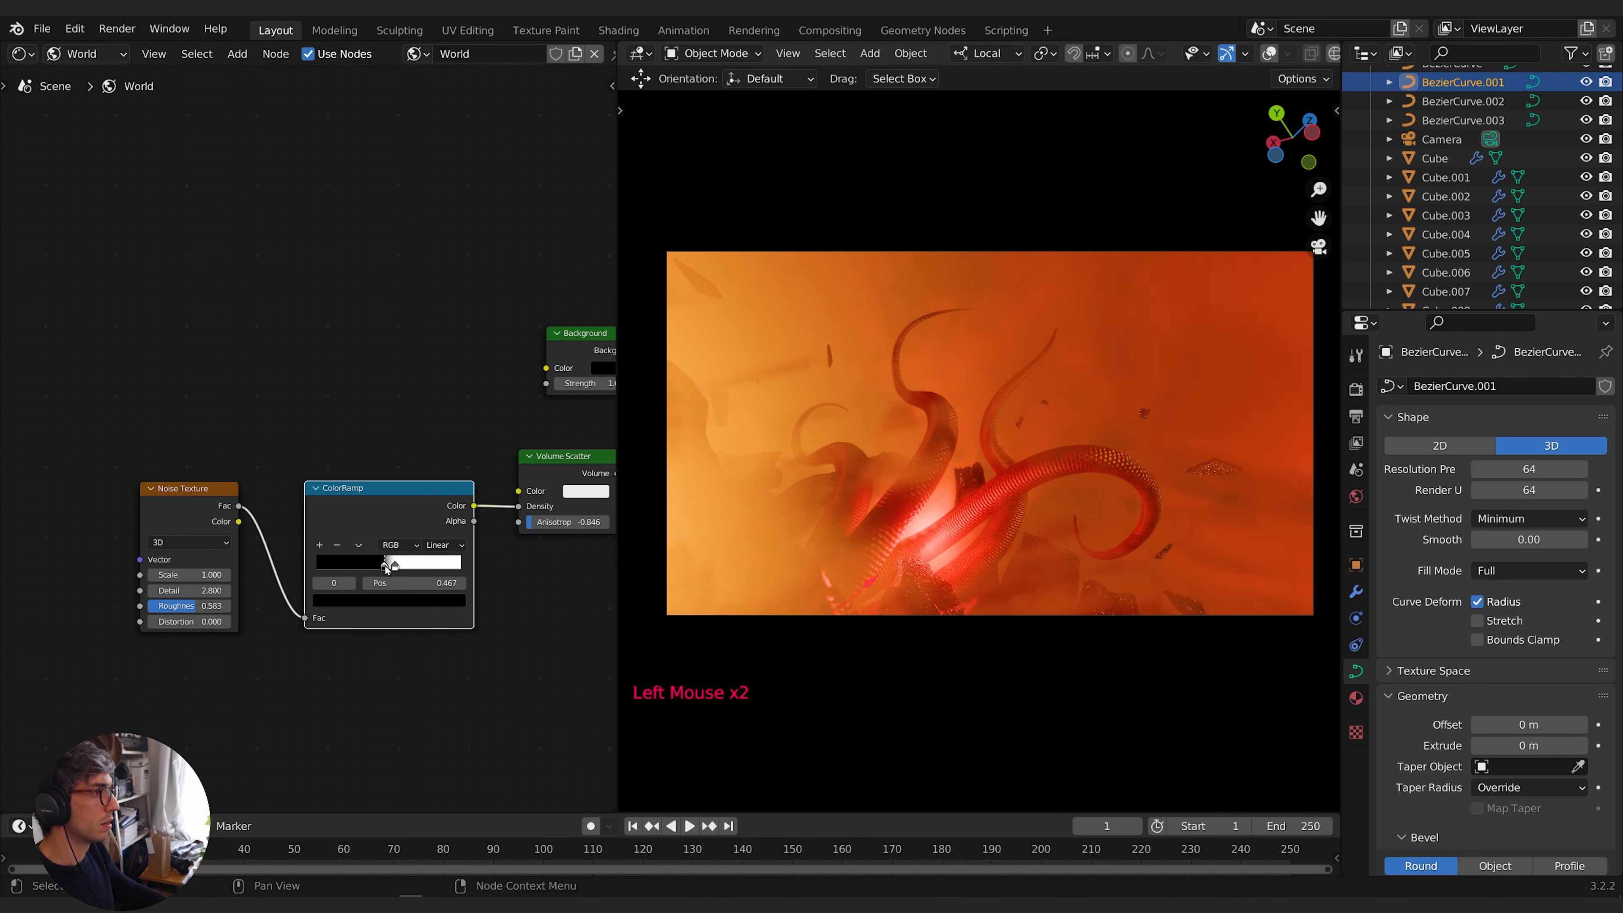
{"action": "left_click_drag", "start_coordinate": [397, 568], "coordinate": [393, 571]}
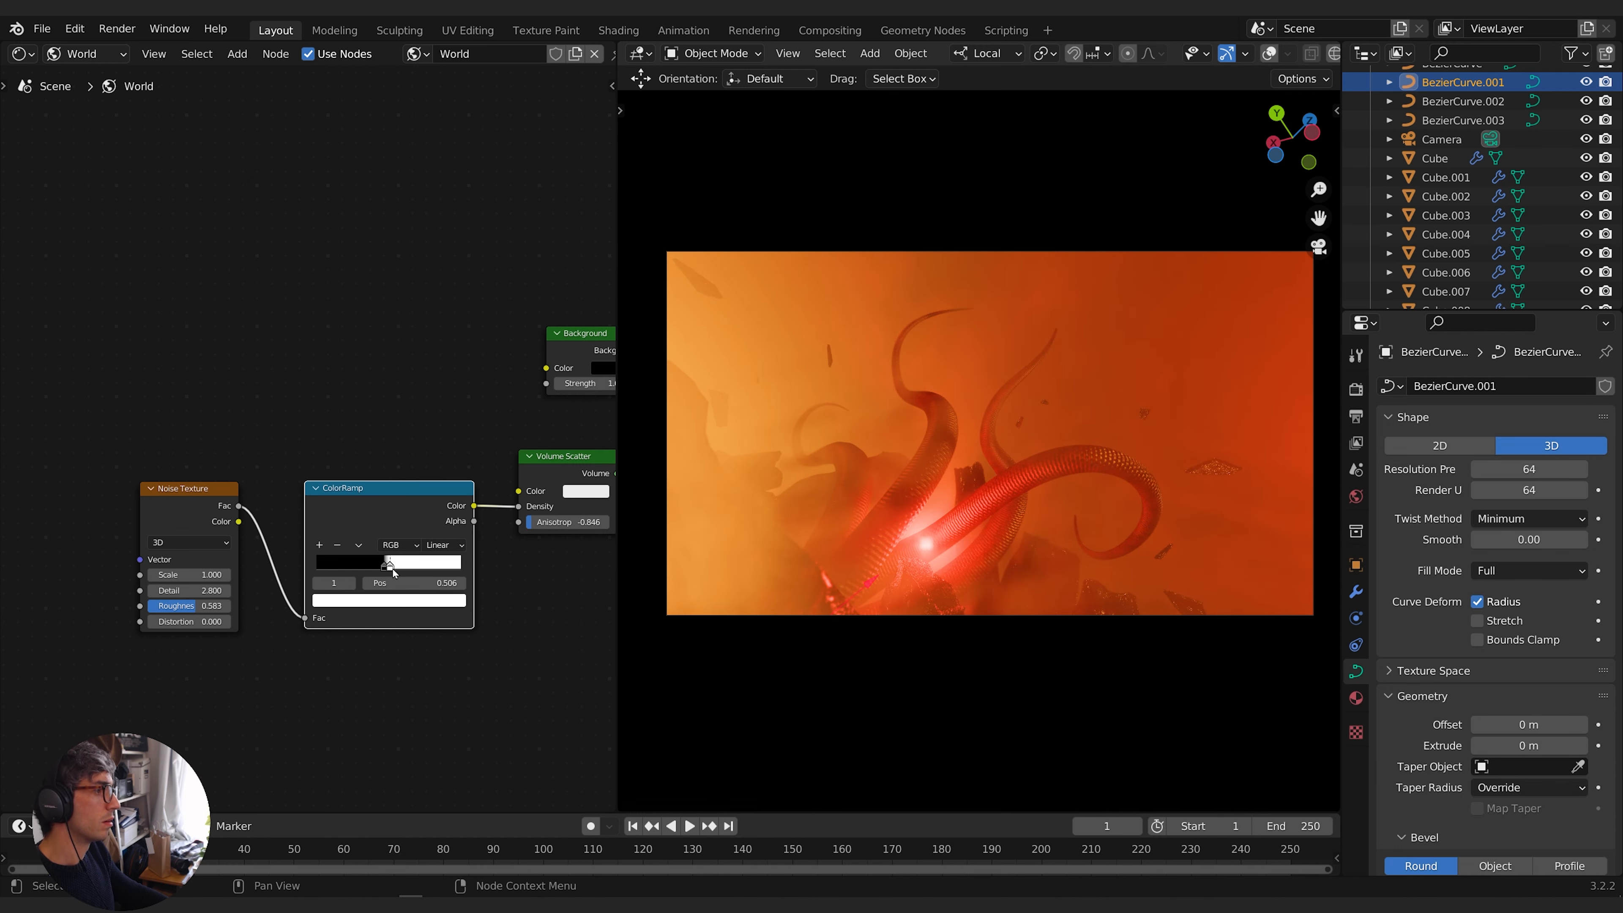
Set the fog's Noise Texture scale to 1.44 and move the density ramp's black stop to 0.512
{"action": "left_click_drag", "start_coordinate": [185, 575], "coordinate": [246, 575], "text": "shift"}
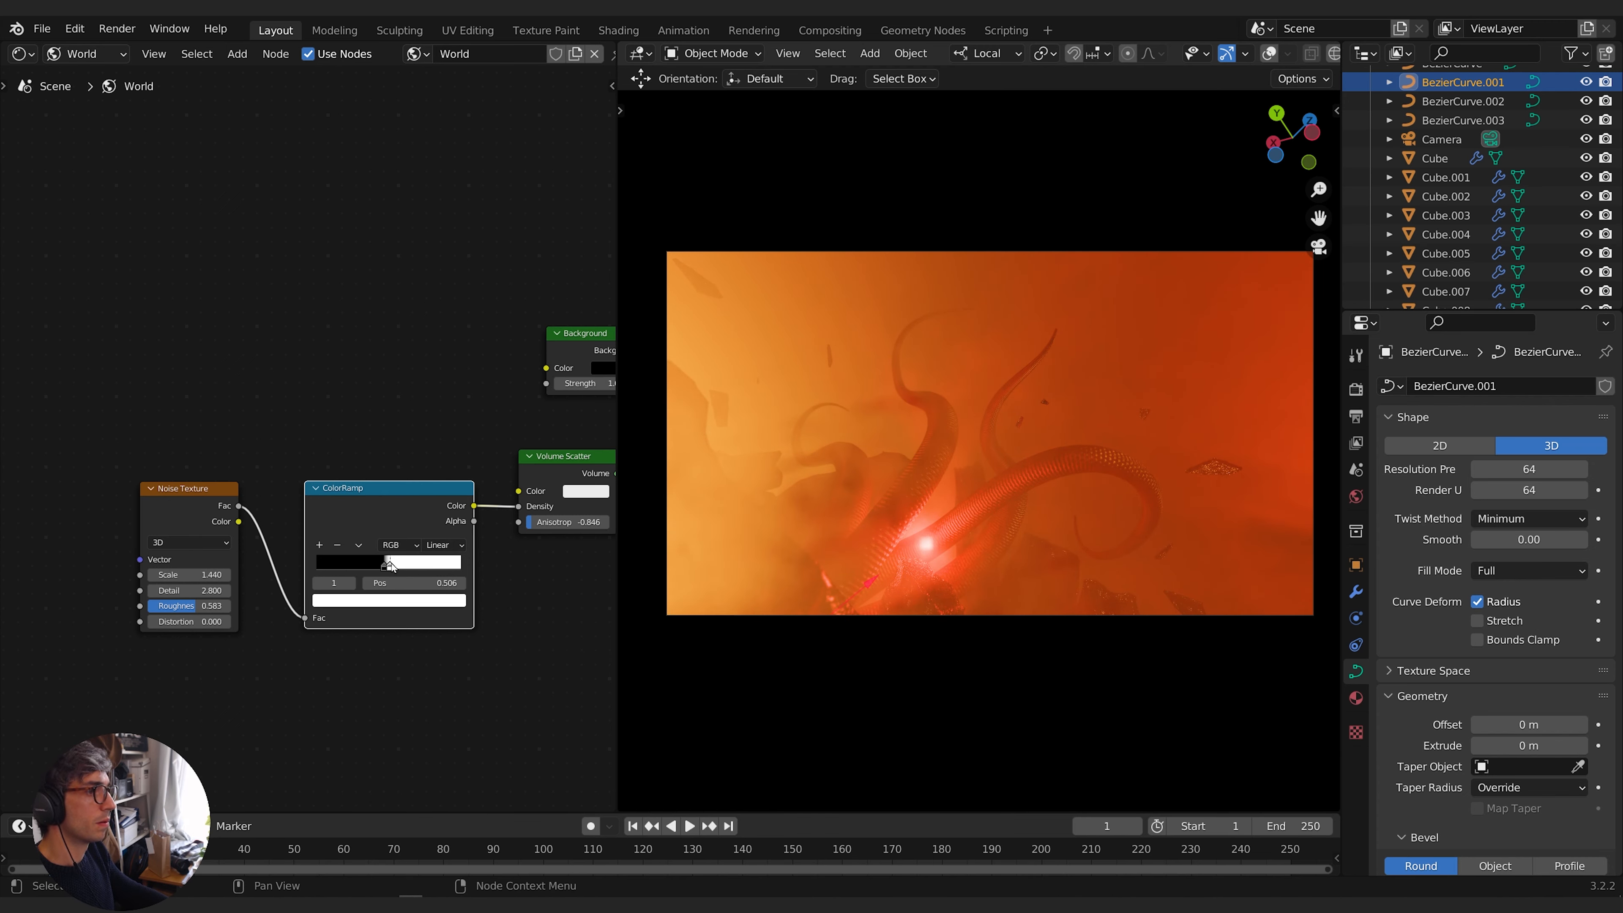
{"action": "mouse_move", "coordinate": [391, 566]}
{"action": "left_mouse_down"}
{"action": "mouse_move", "coordinate": [423, 566]}
{"action": "mouse_move", "coordinate": [389, 563]}
{"action": "left_mouse_up"}
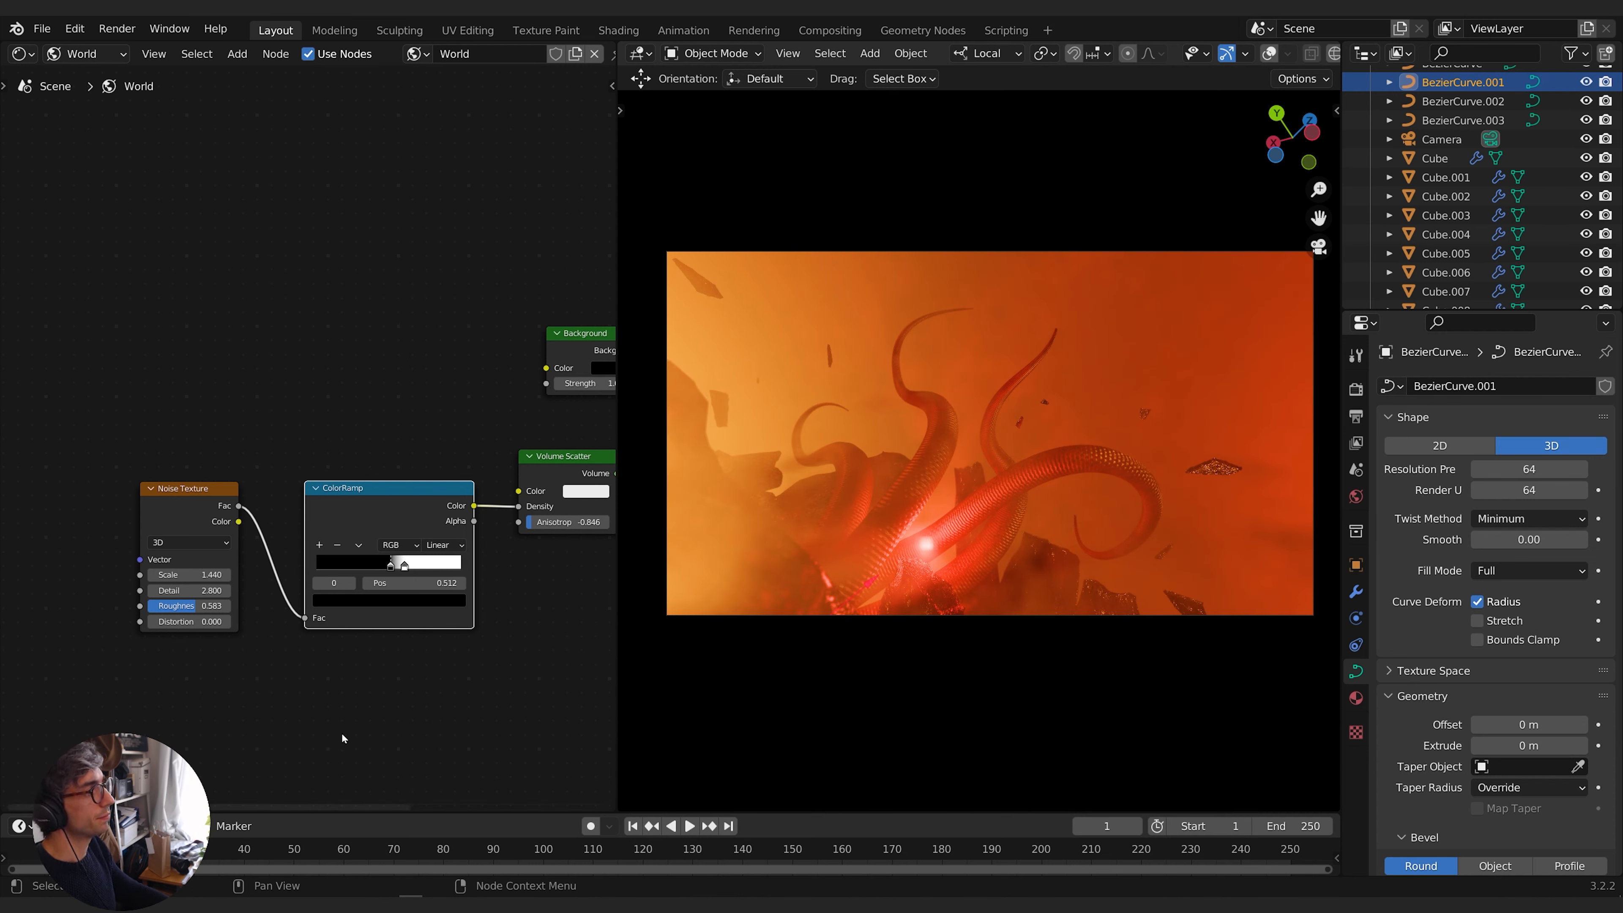
{"action": "left_click", "coordinate": [343, 744]}
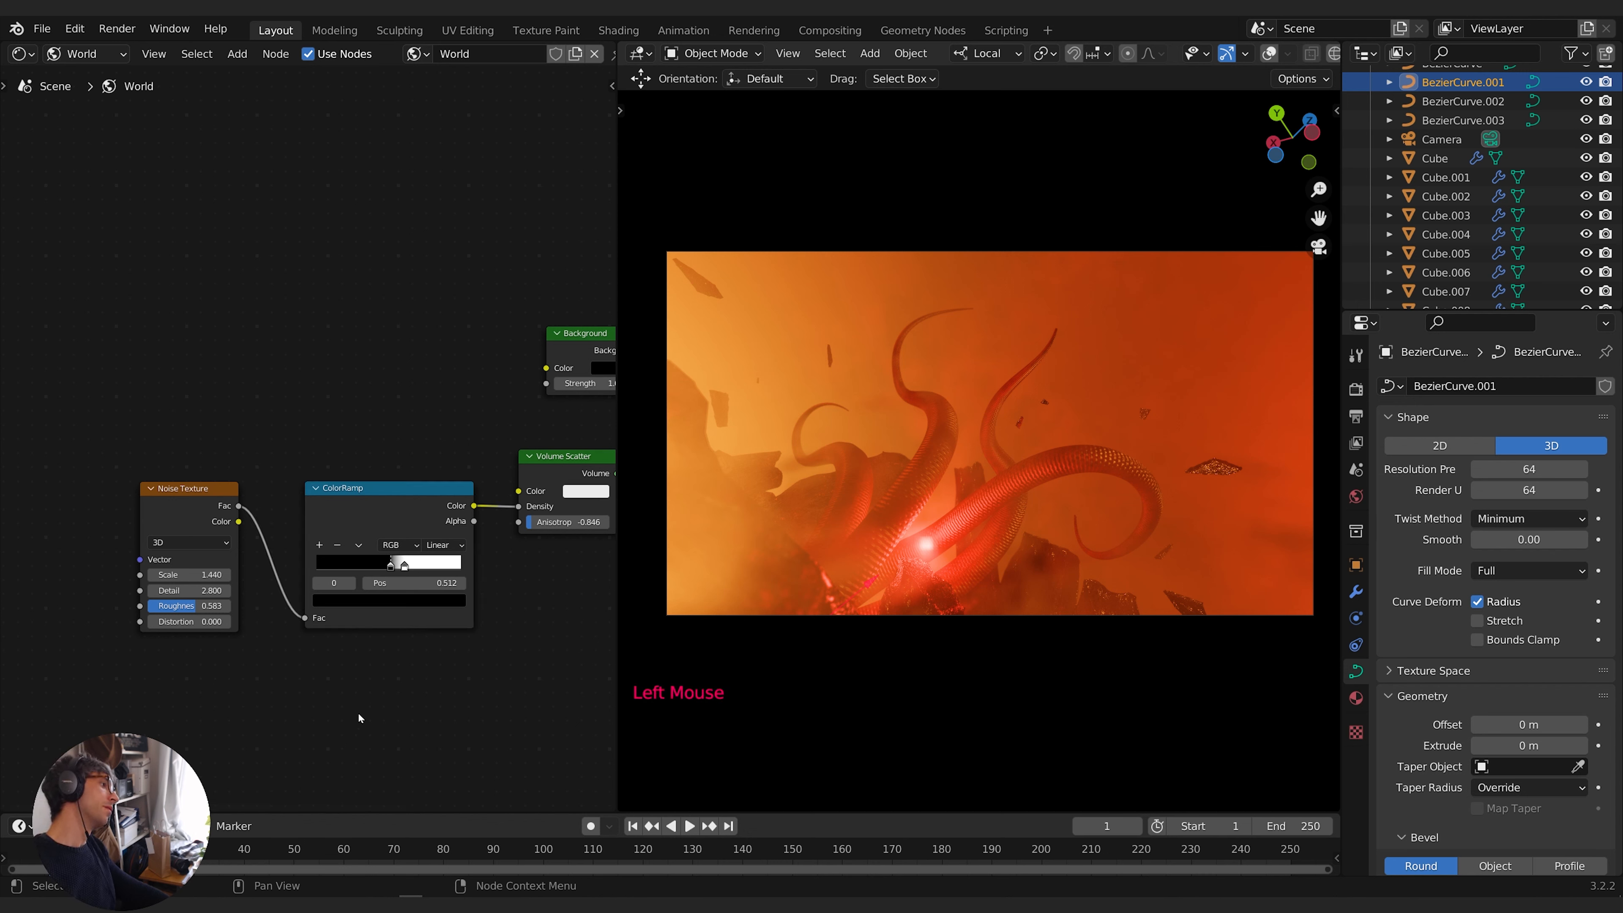
Select the red point light among the tentacles and move it down to their base near the frame's lower edge
{"action": "middle_click_drag", "start_coordinate": [1457, 121], "coordinate": [1461, 70]}
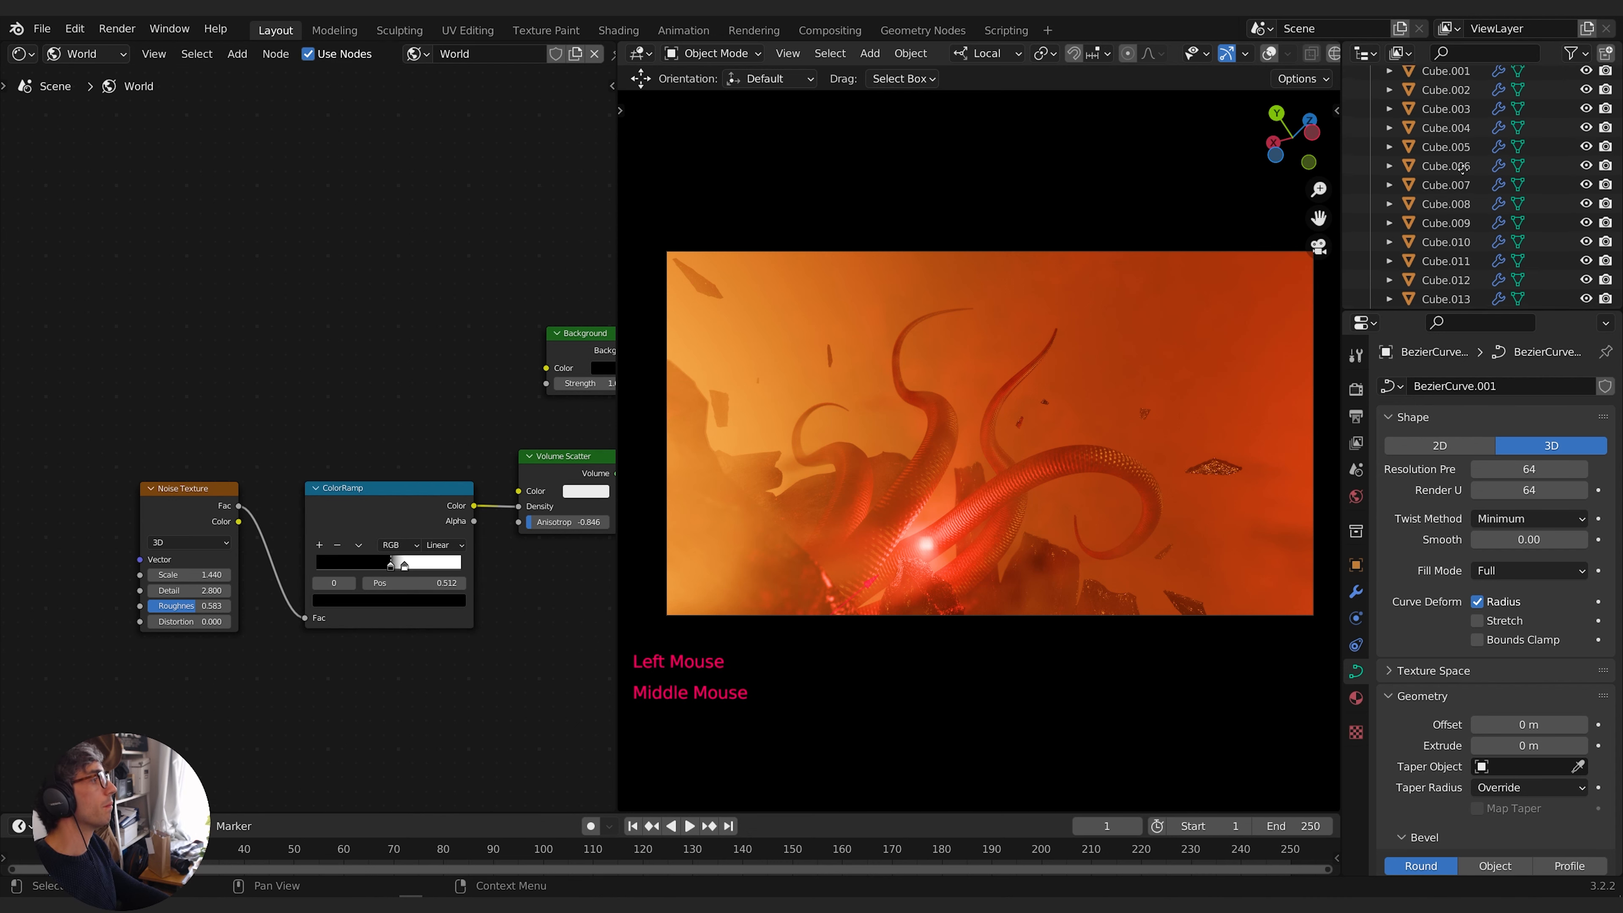
{"action": "middle_click_drag", "start_coordinate": [1465, 239], "coordinate": [1467, 142]}
{"action": "middle_click_drag", "start_coordinate": [1469, 269], "coordinate": [1471, 192]}
{"action": "left_click", "coordinate": [1463, 253]}
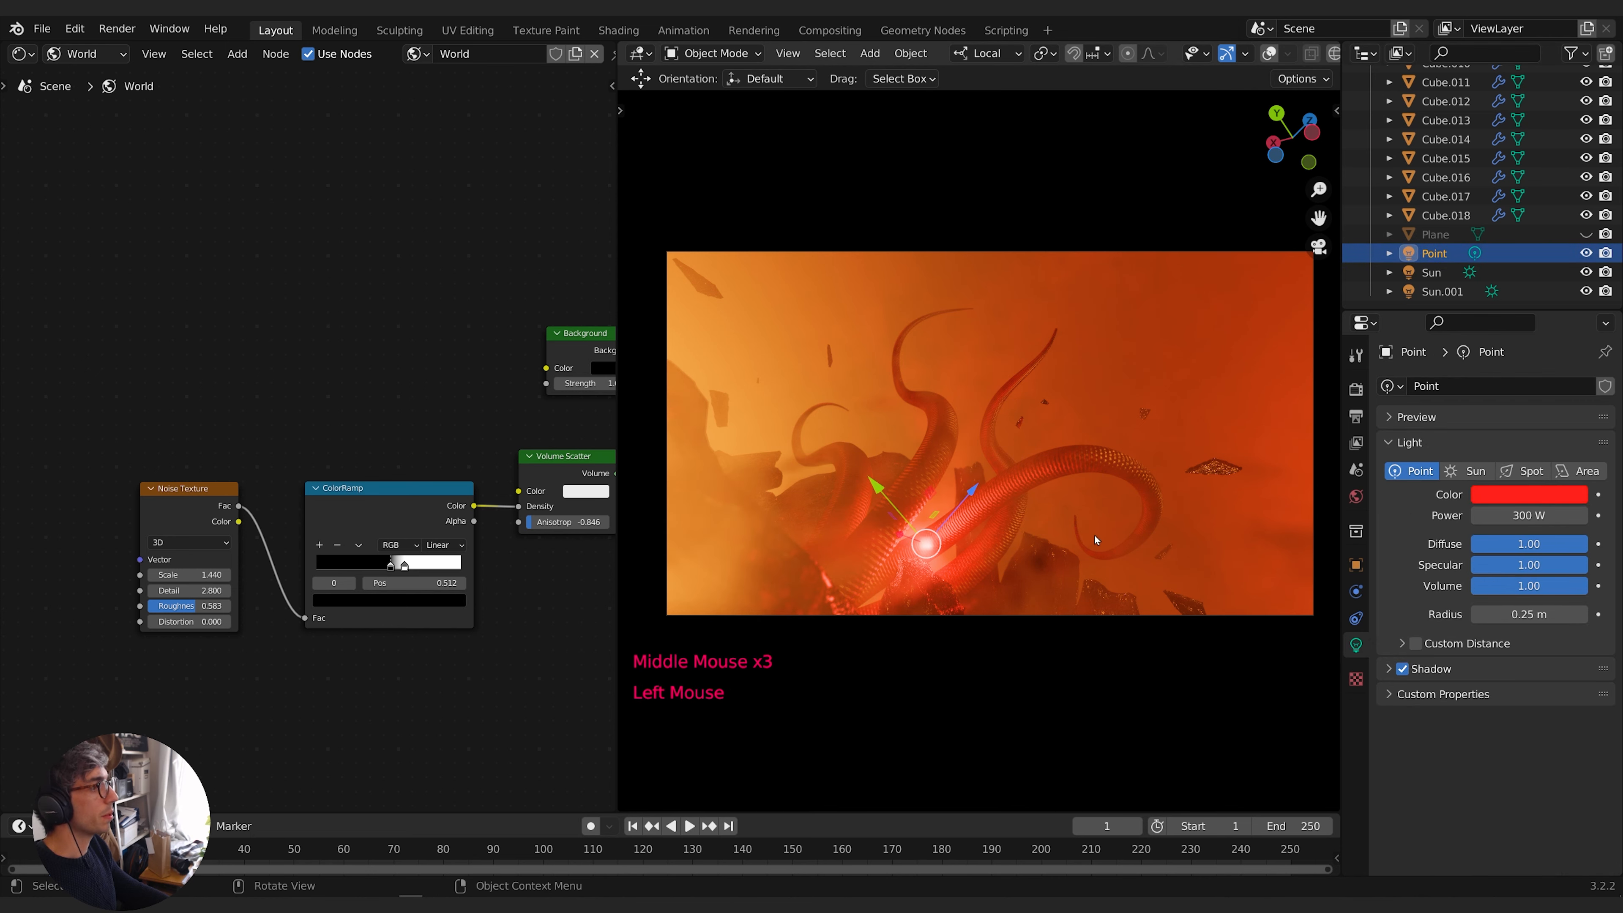
{"action": "key", "text": "g"}
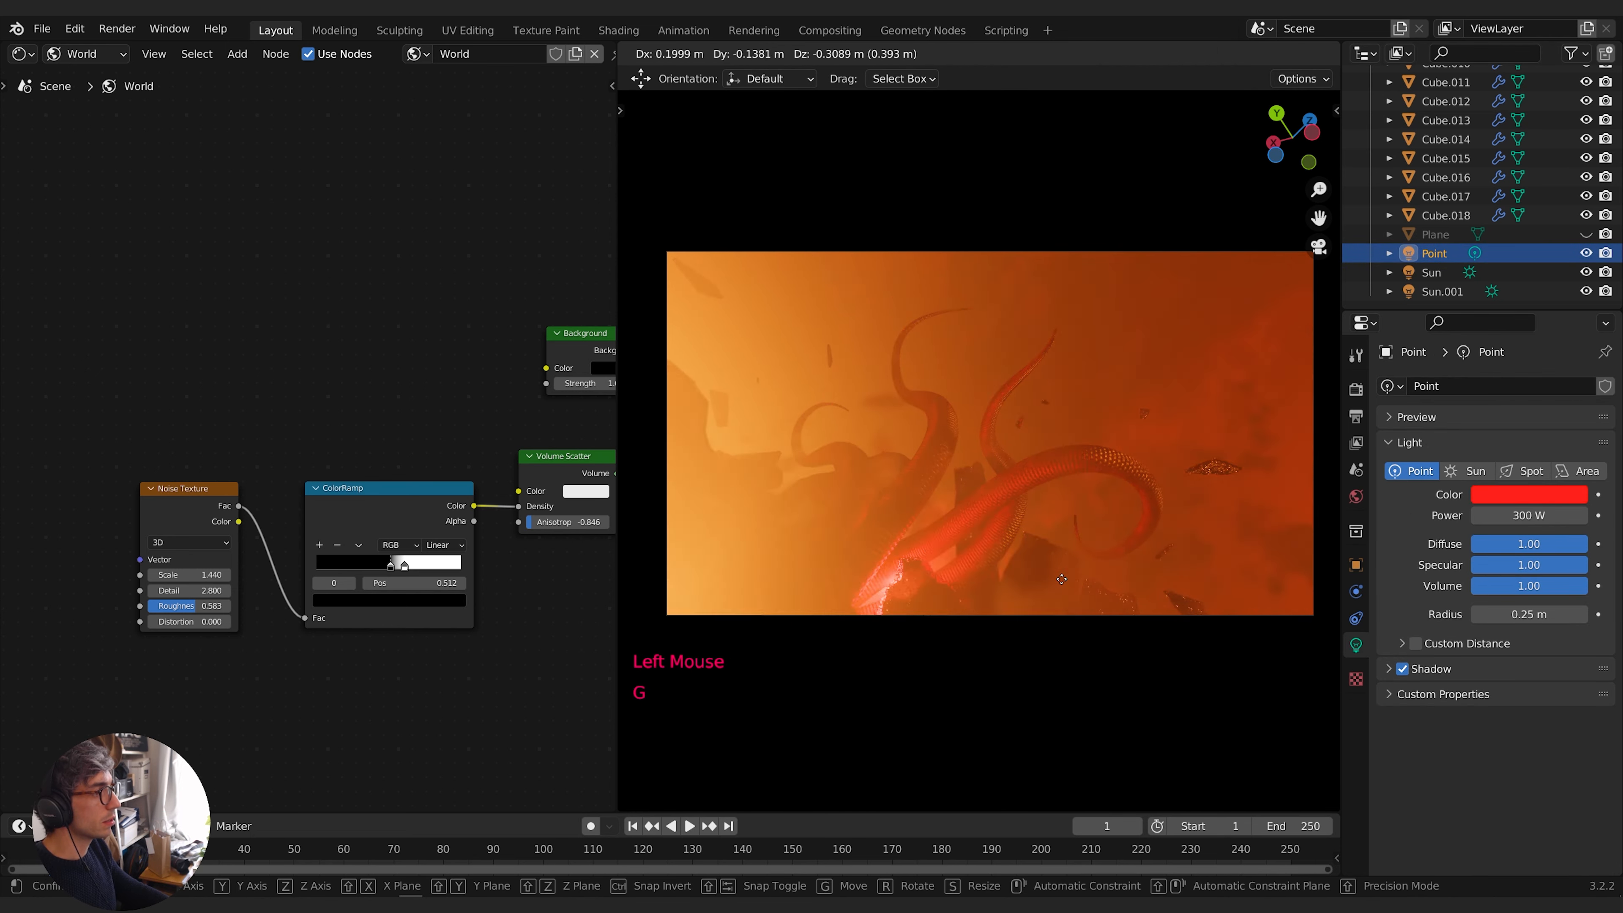
{"action": "left_click", "coordinate": [1018, 616]}
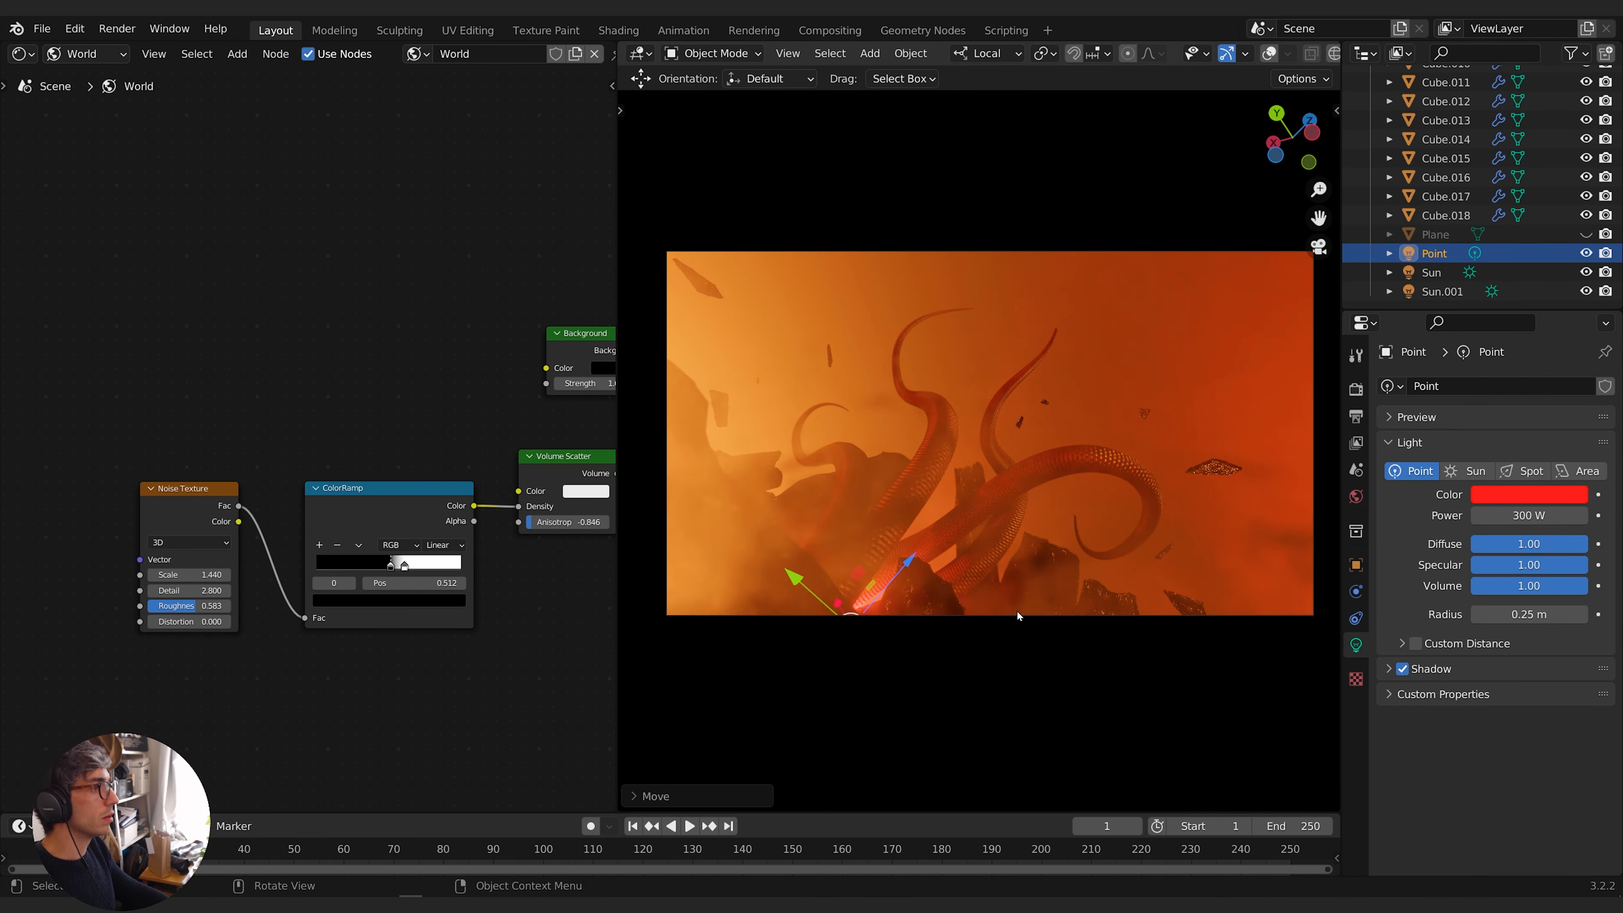
Set the point light's power to 1000 W and nudge it slightly along the base of the tentacles
{"action": "left_click", "coordinate": [1537, 510]}
{"action": "type", "text": "1000"}
{"action": "key", "text": "Return"}
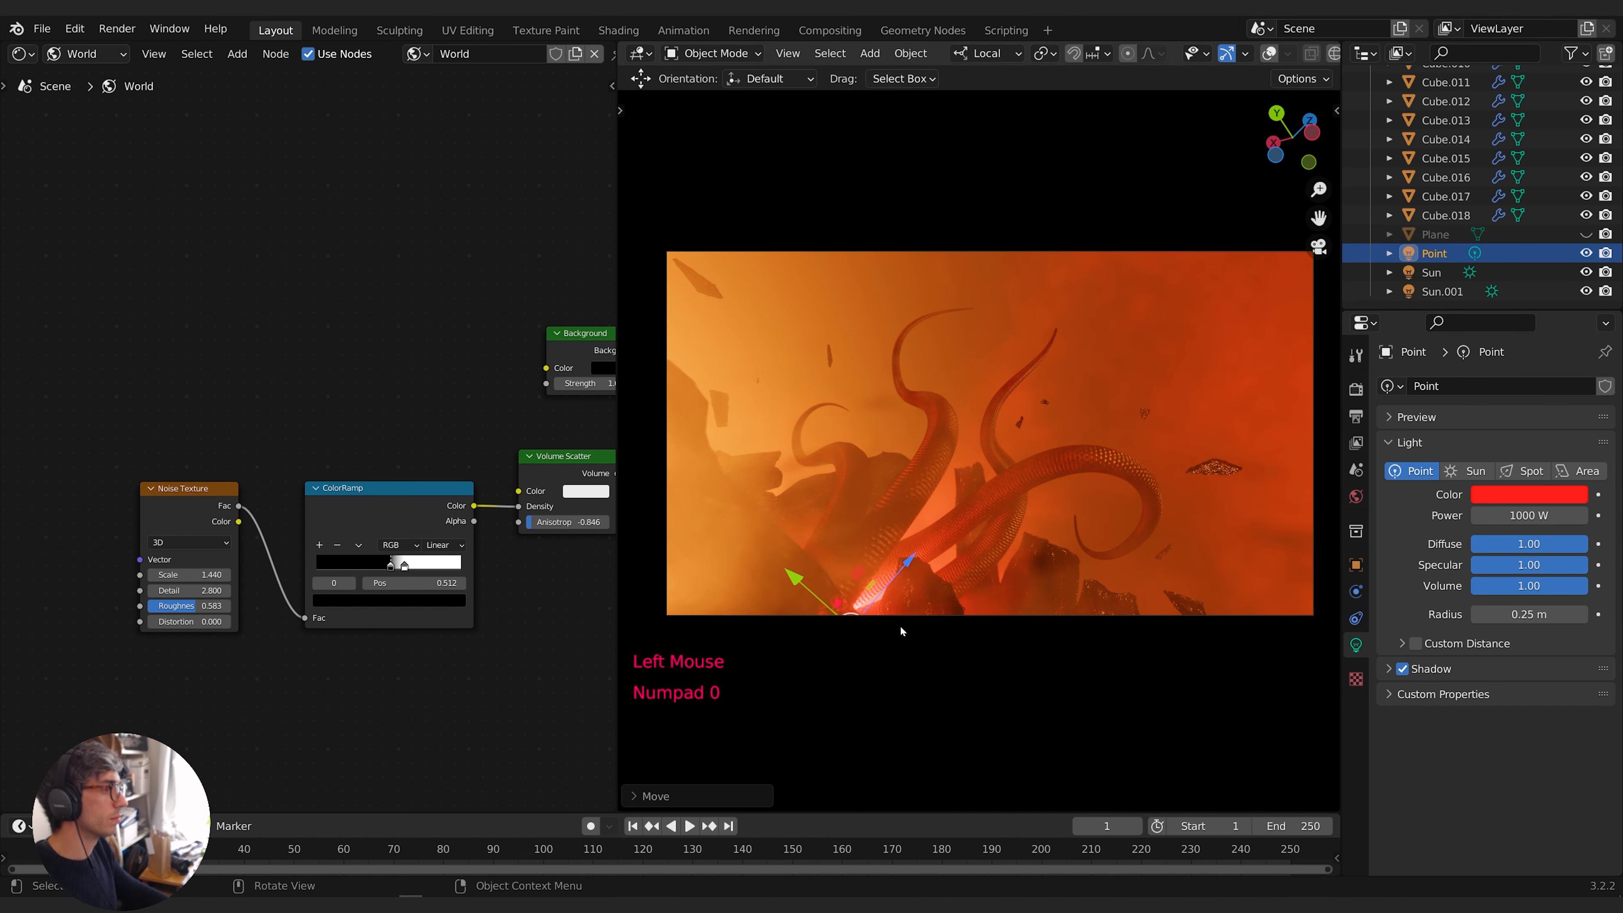
{"action": "key", "text": "g"}
{"action": "left_click", "coordinate": [1007, 632]}
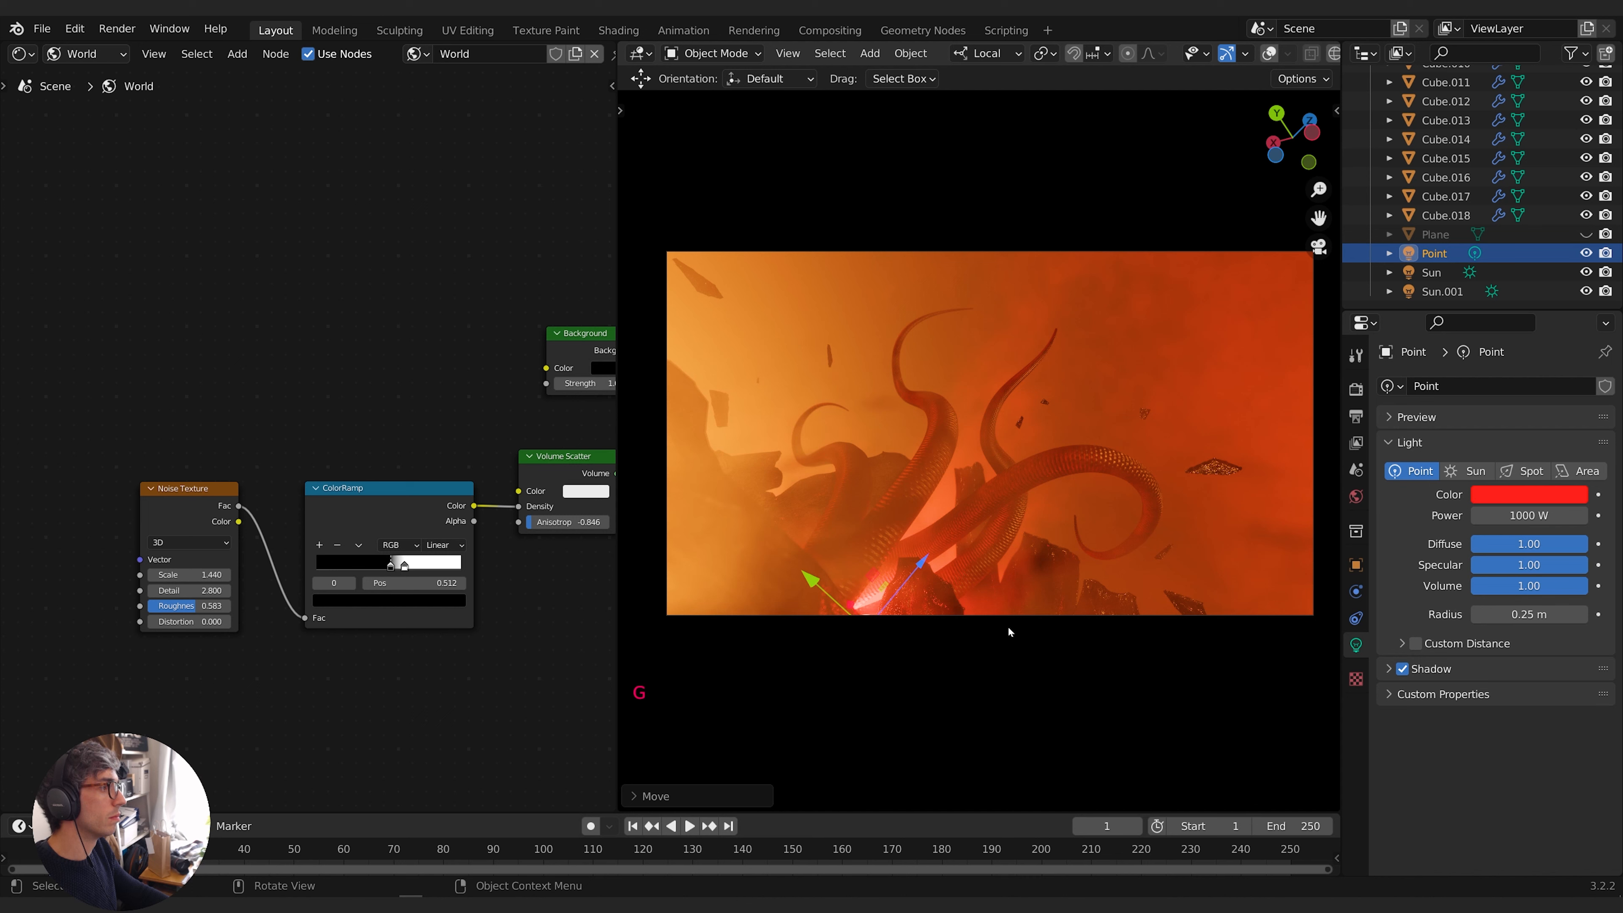
Shift the point light's color to a purer red and set its power to 2000 W
{"action": "left_click", "coordinate": [1525, 494]}
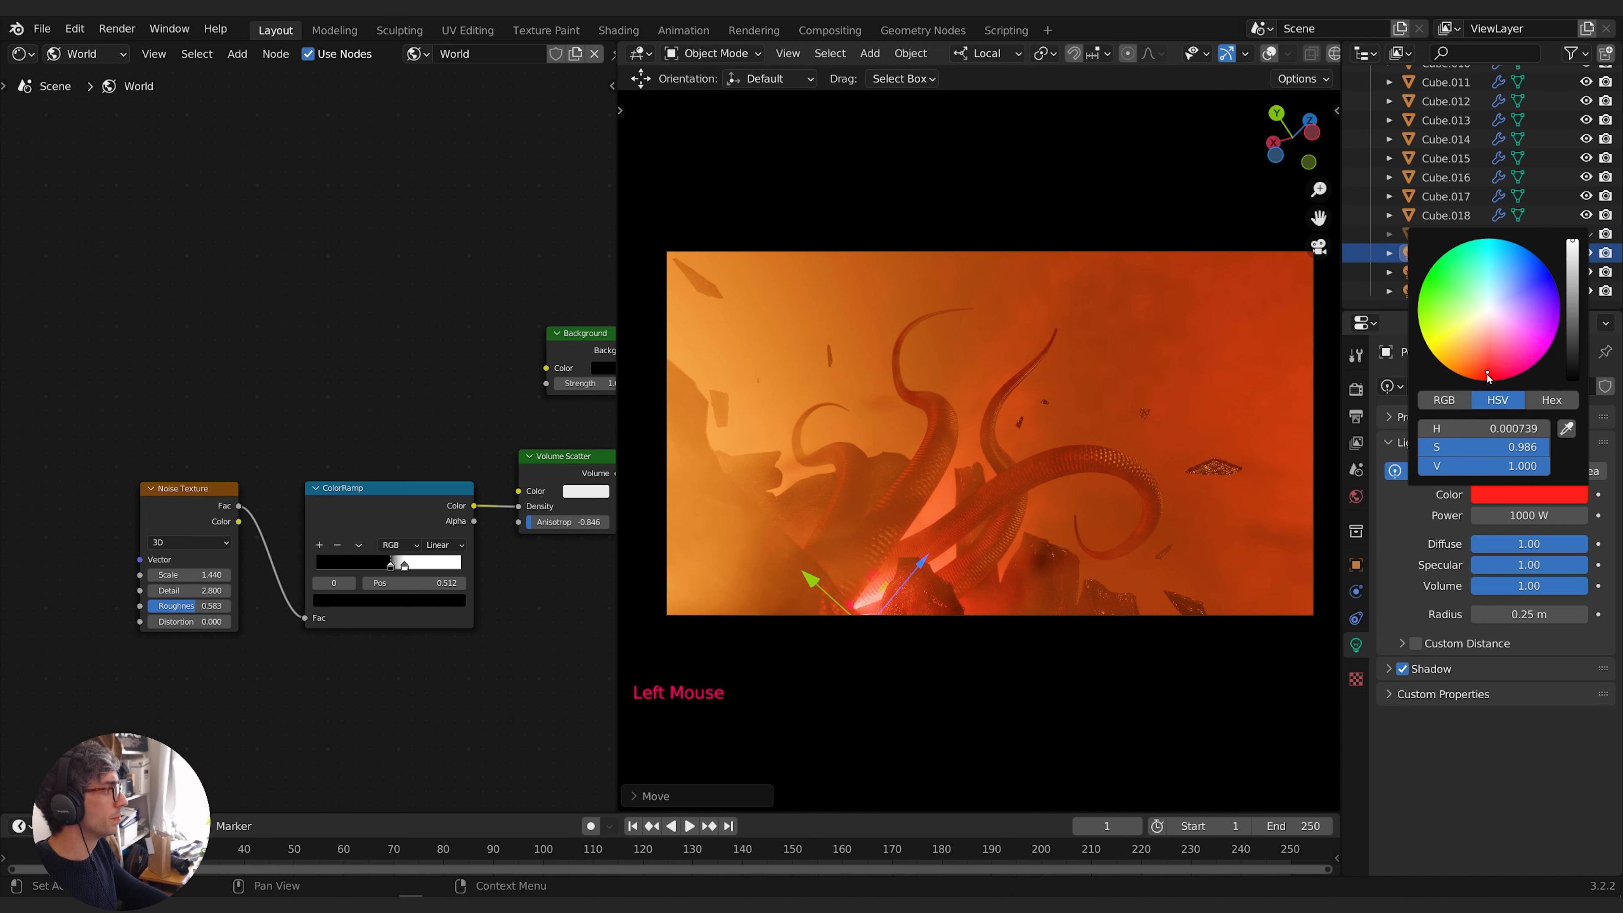
{"action": "mouse_move", "coordinate": [1489, 378]}
{"action": "left_mouse_down"}
{"action": "mouse_move", "coordinate": [1478, 360]}
{"action": "mouse_move", "coordinate": [1490, 373]}
{"action": "left_mouse_up"}
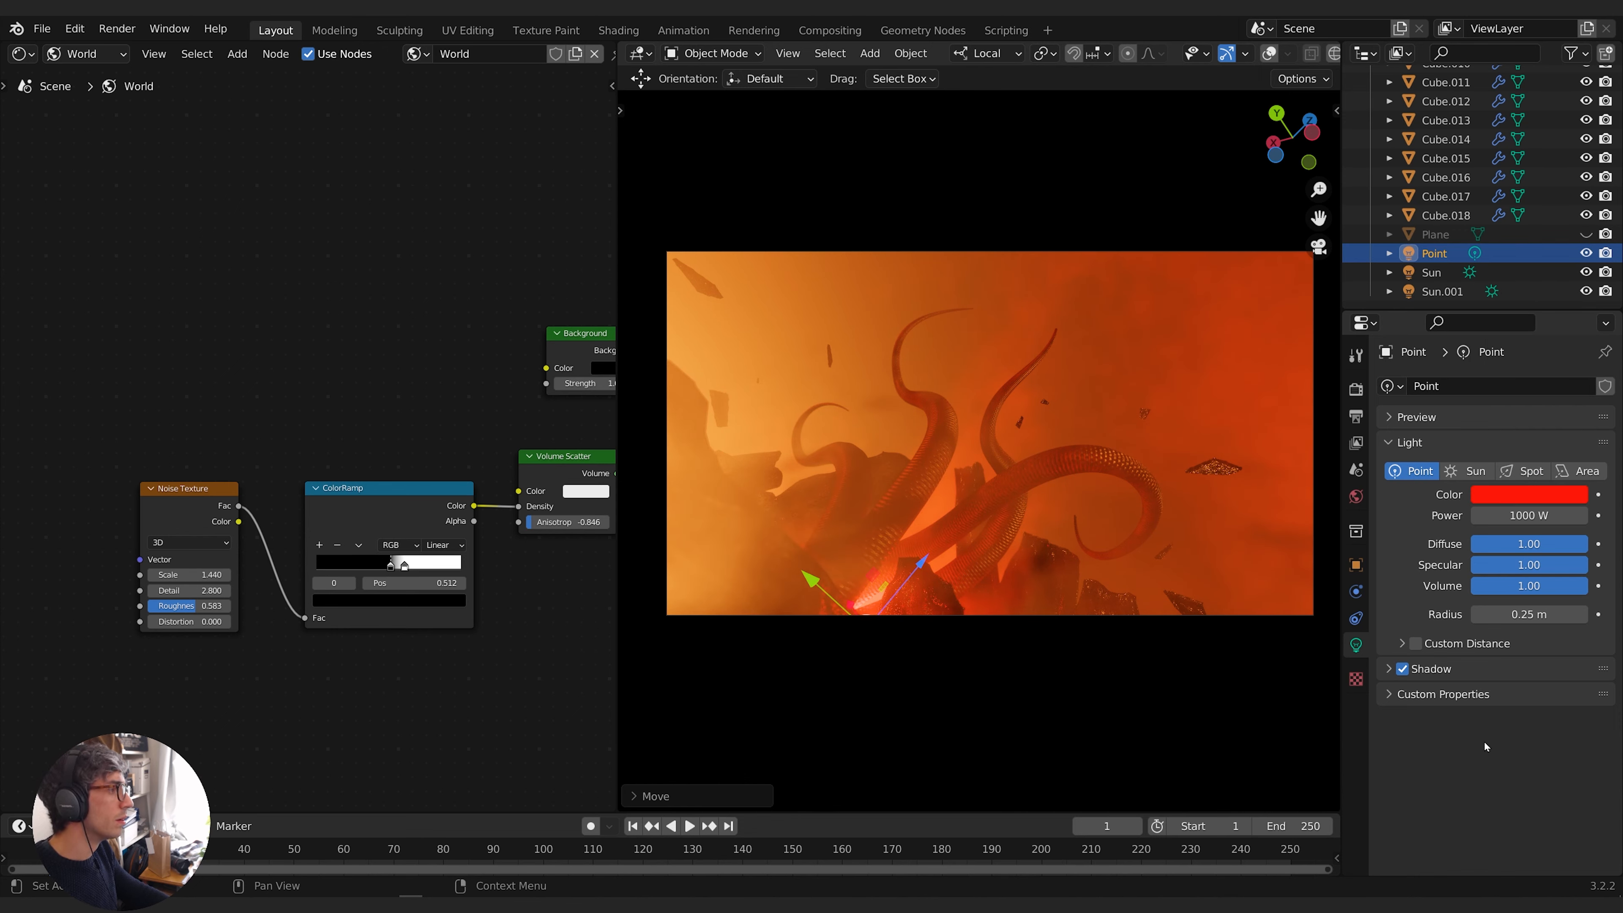
{"action": "left_click", "coordinate": [1542, 514]}
{"action": "type", "text": "200"}
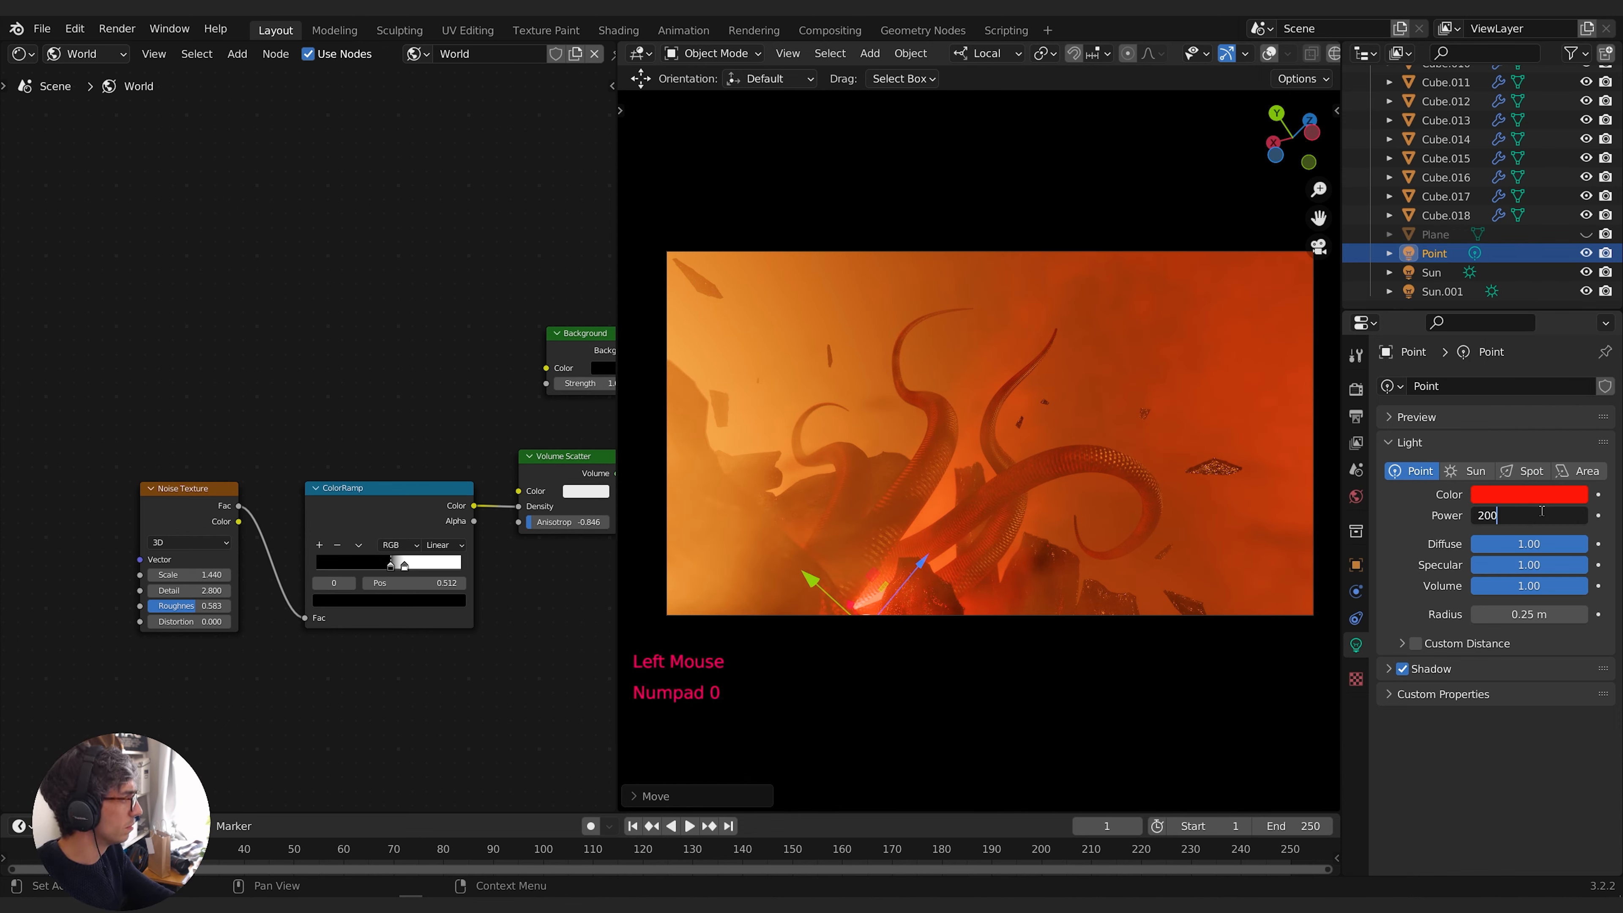
{"action": "type", "text": "0"}
{"action": "key", "text": "Return"}
Move the point light over to the rocks left of the tentacles and place a duplicate of it at the tentacles' base
{"action": "key", "text": "g"}
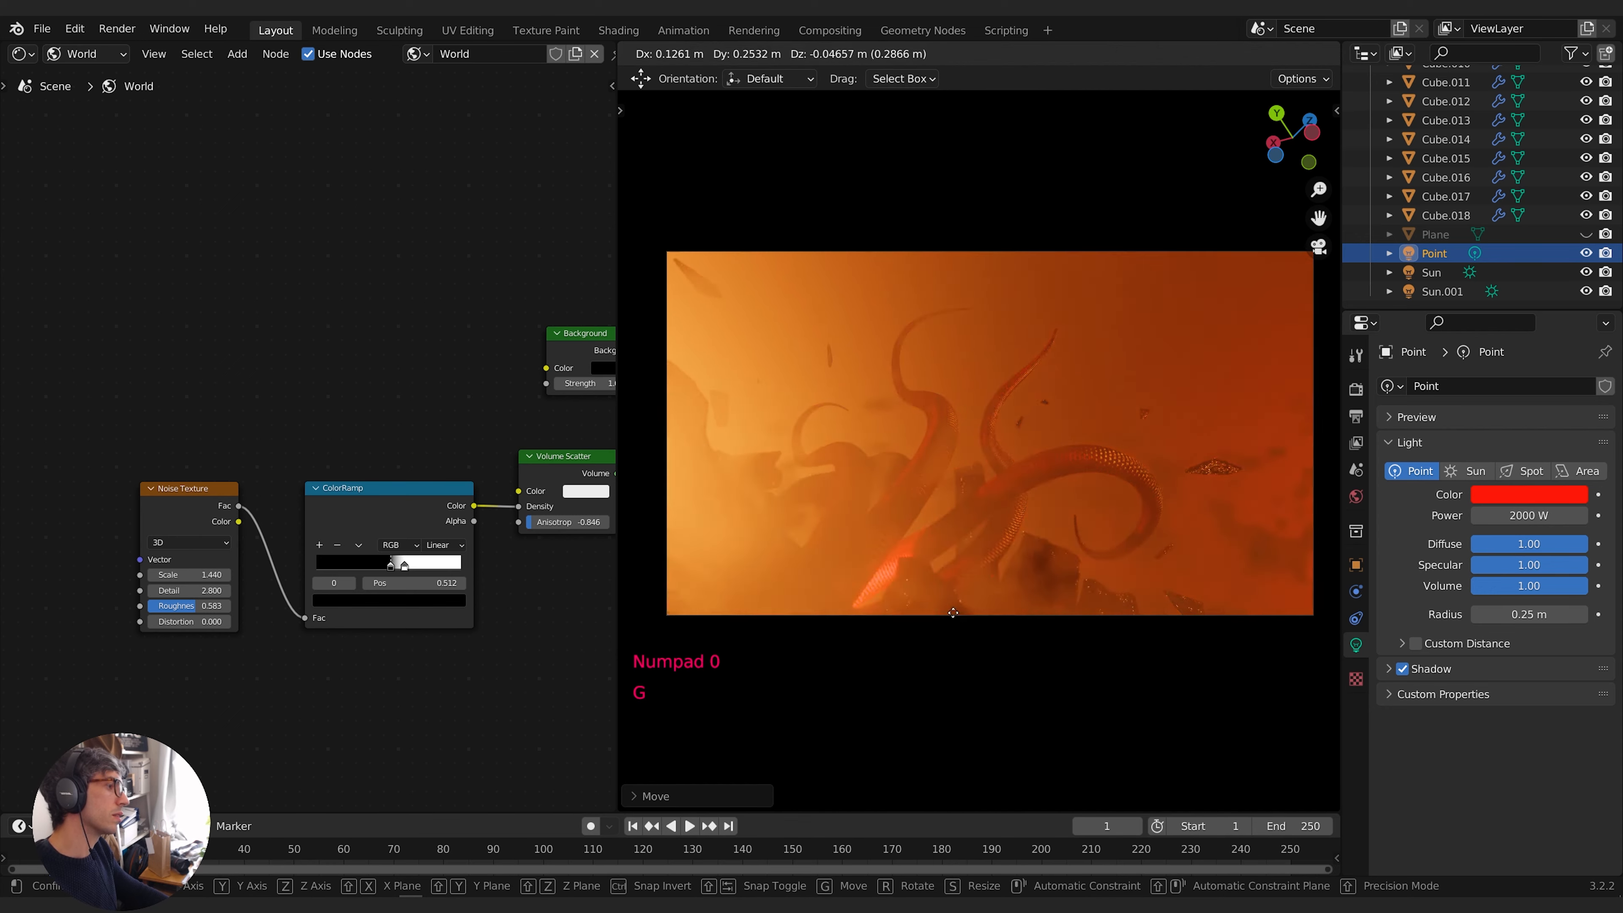
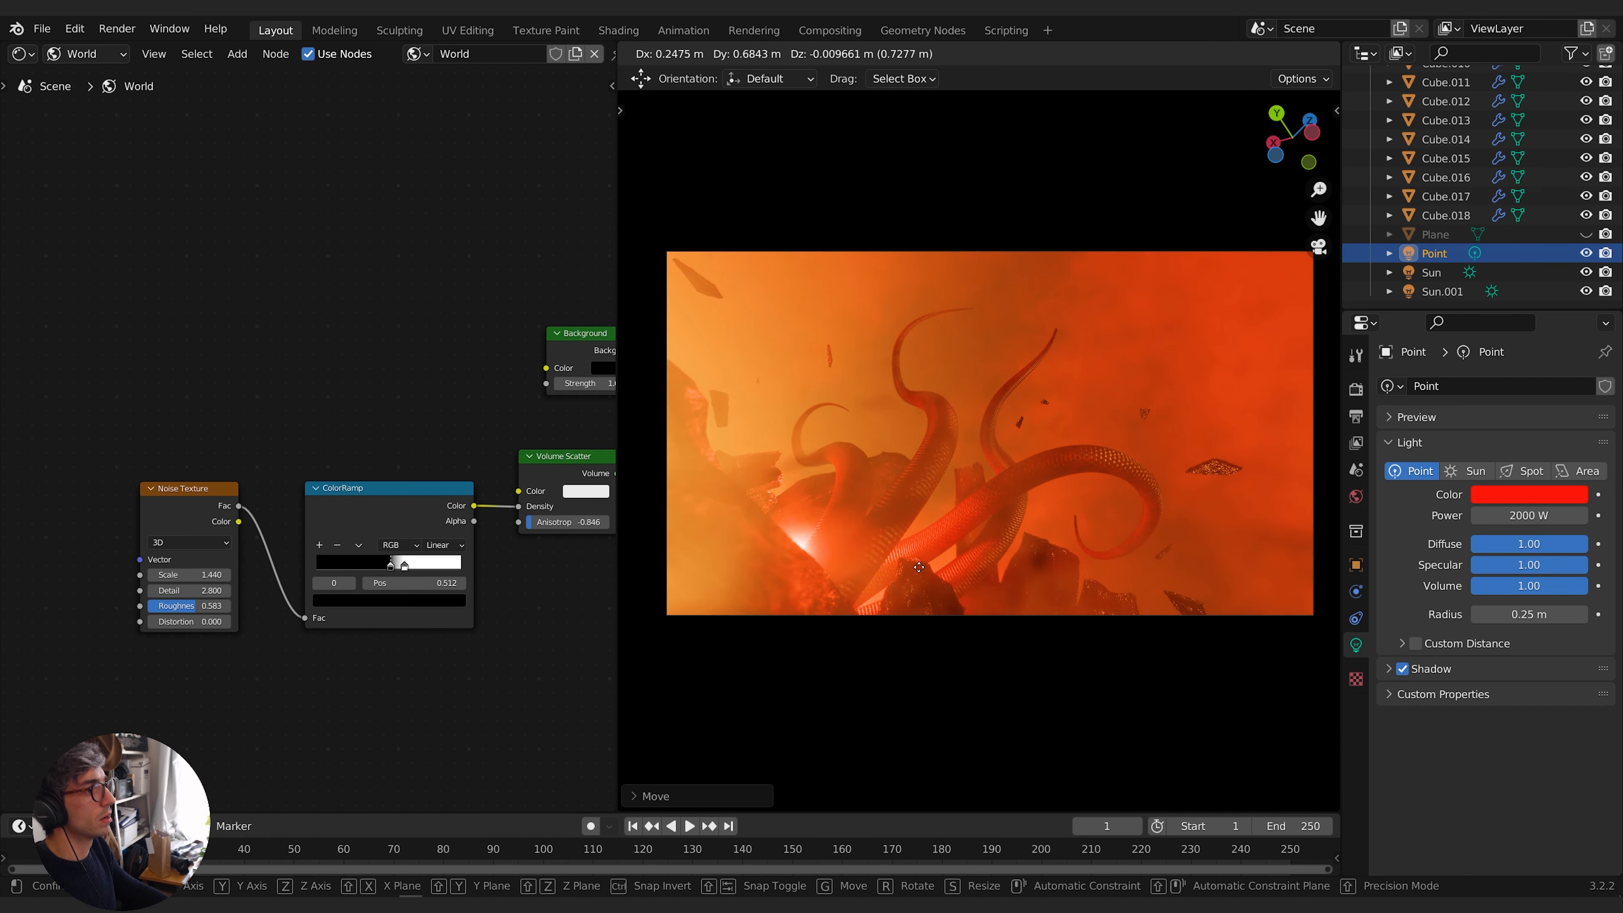
{"action": "left_click", "coordinate": [903, 586]}
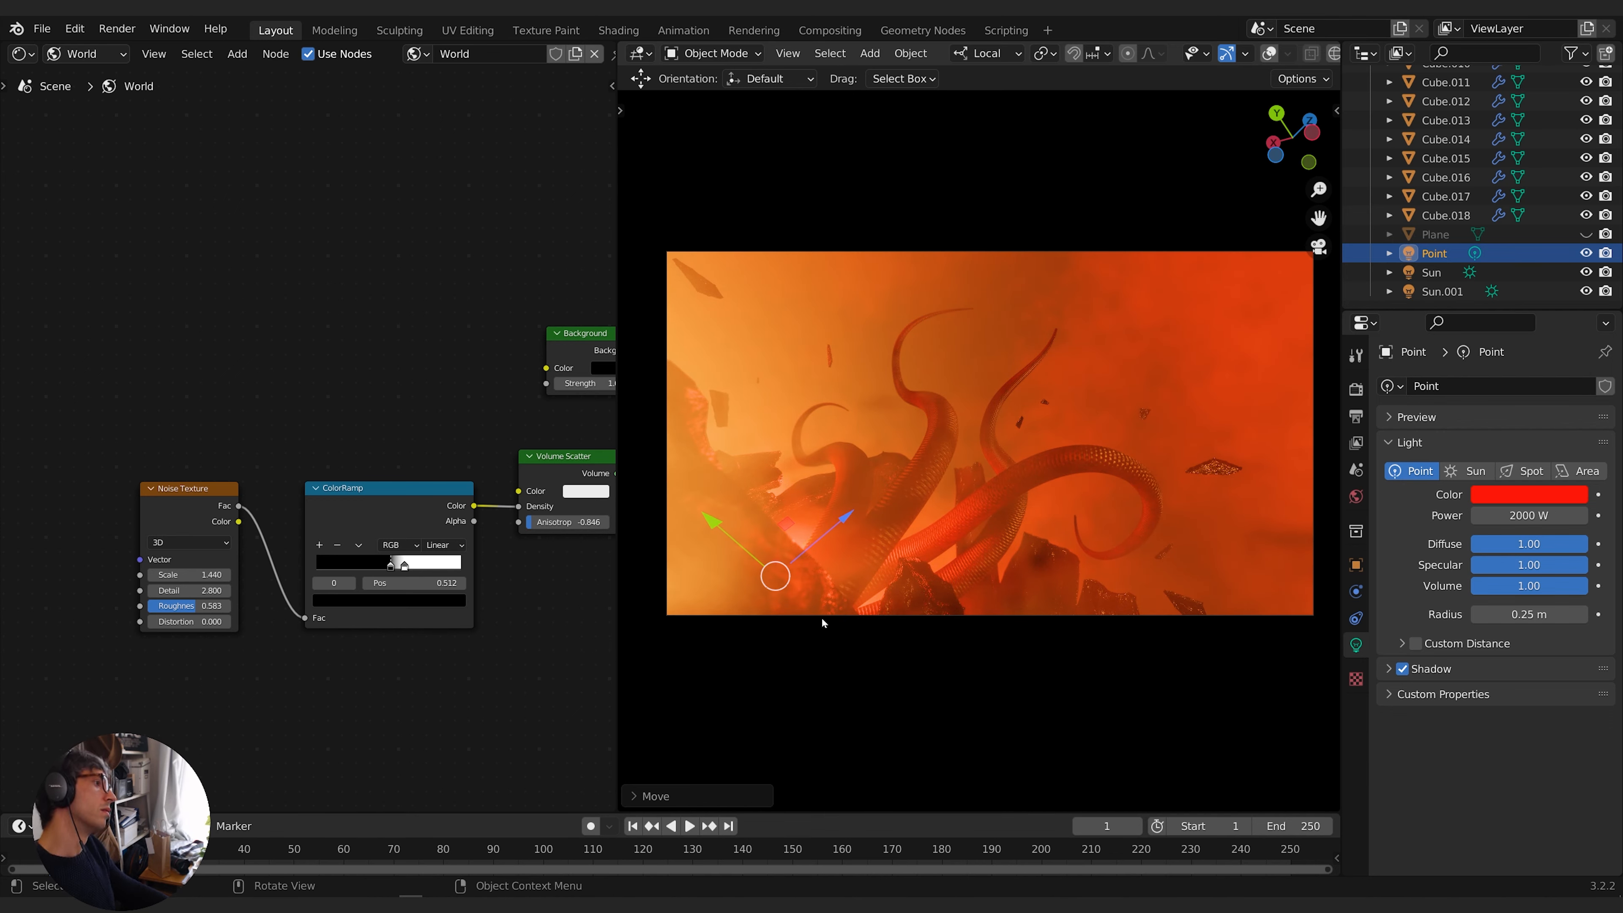
{"action": "key", "text": "shift+d"}
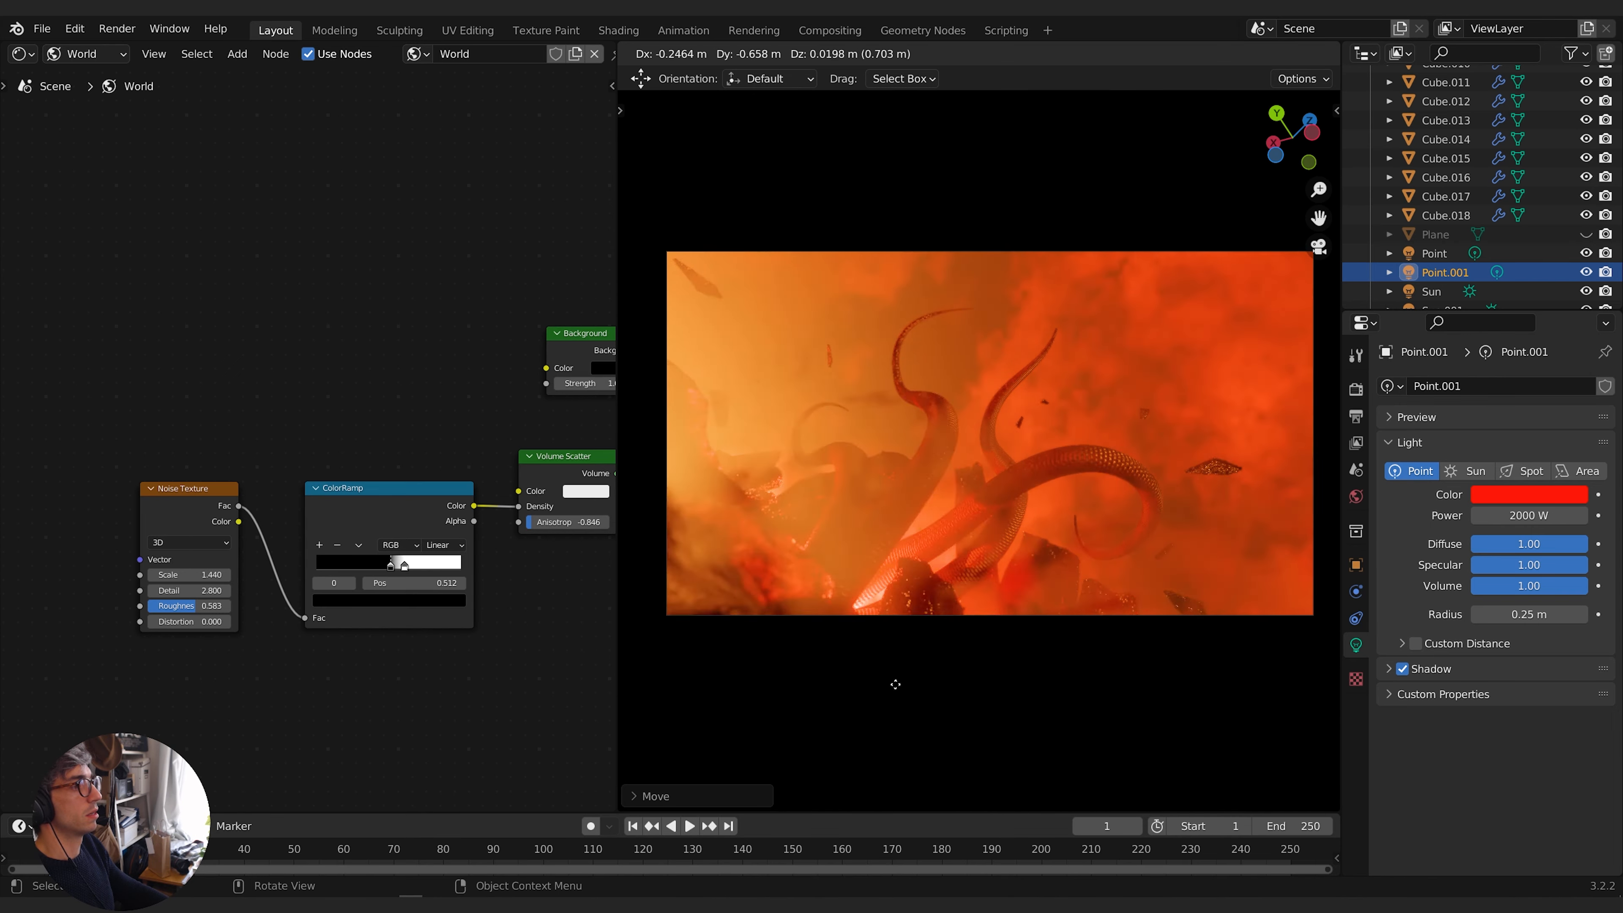
{"action": "left_click", "coordinate": [898, 672]}
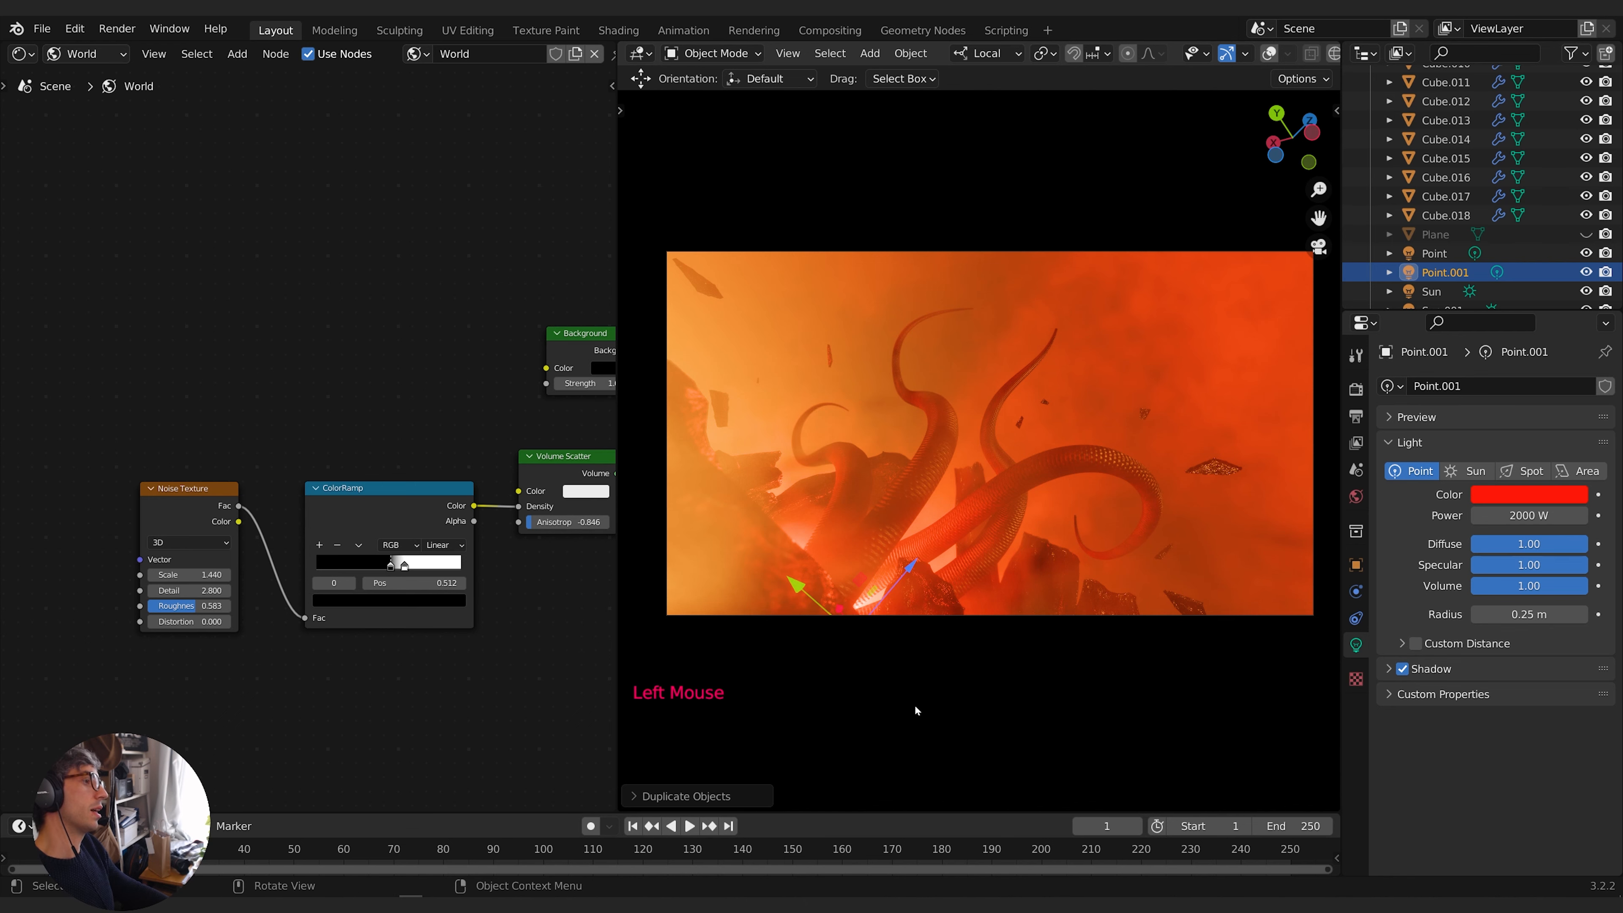
{"action": "left_click", "coordinate": [900, 590]}
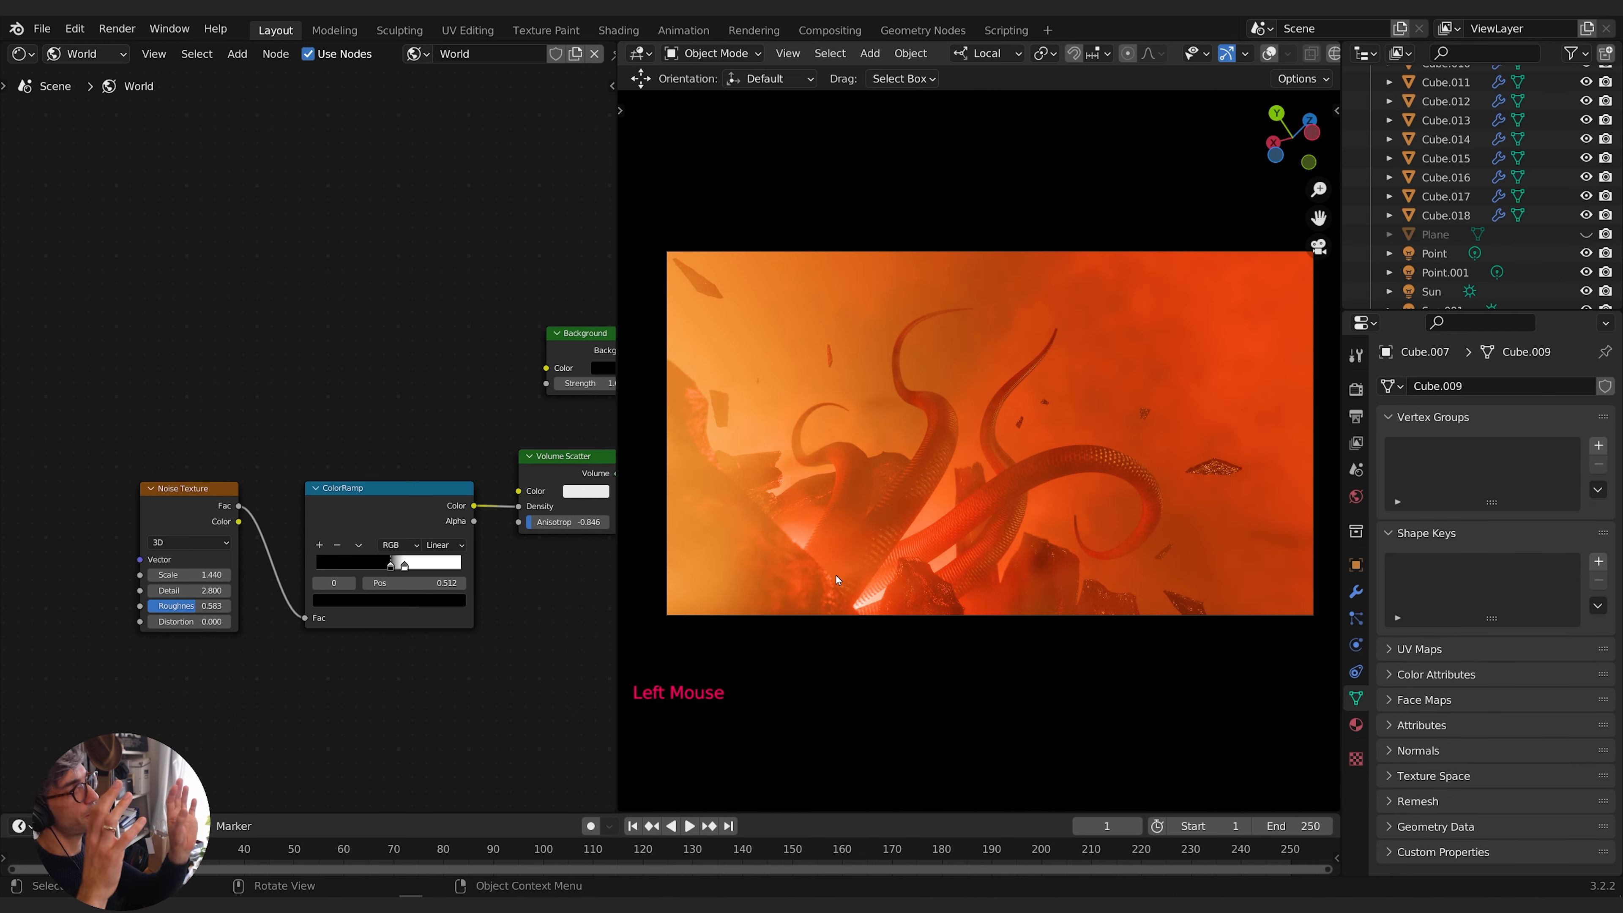
Darken the fog density ramp's white stop to a dark grey
{"action": "middle_click_drag", "start_coordinate": [369, 387], "coordinate": [132, 438]}
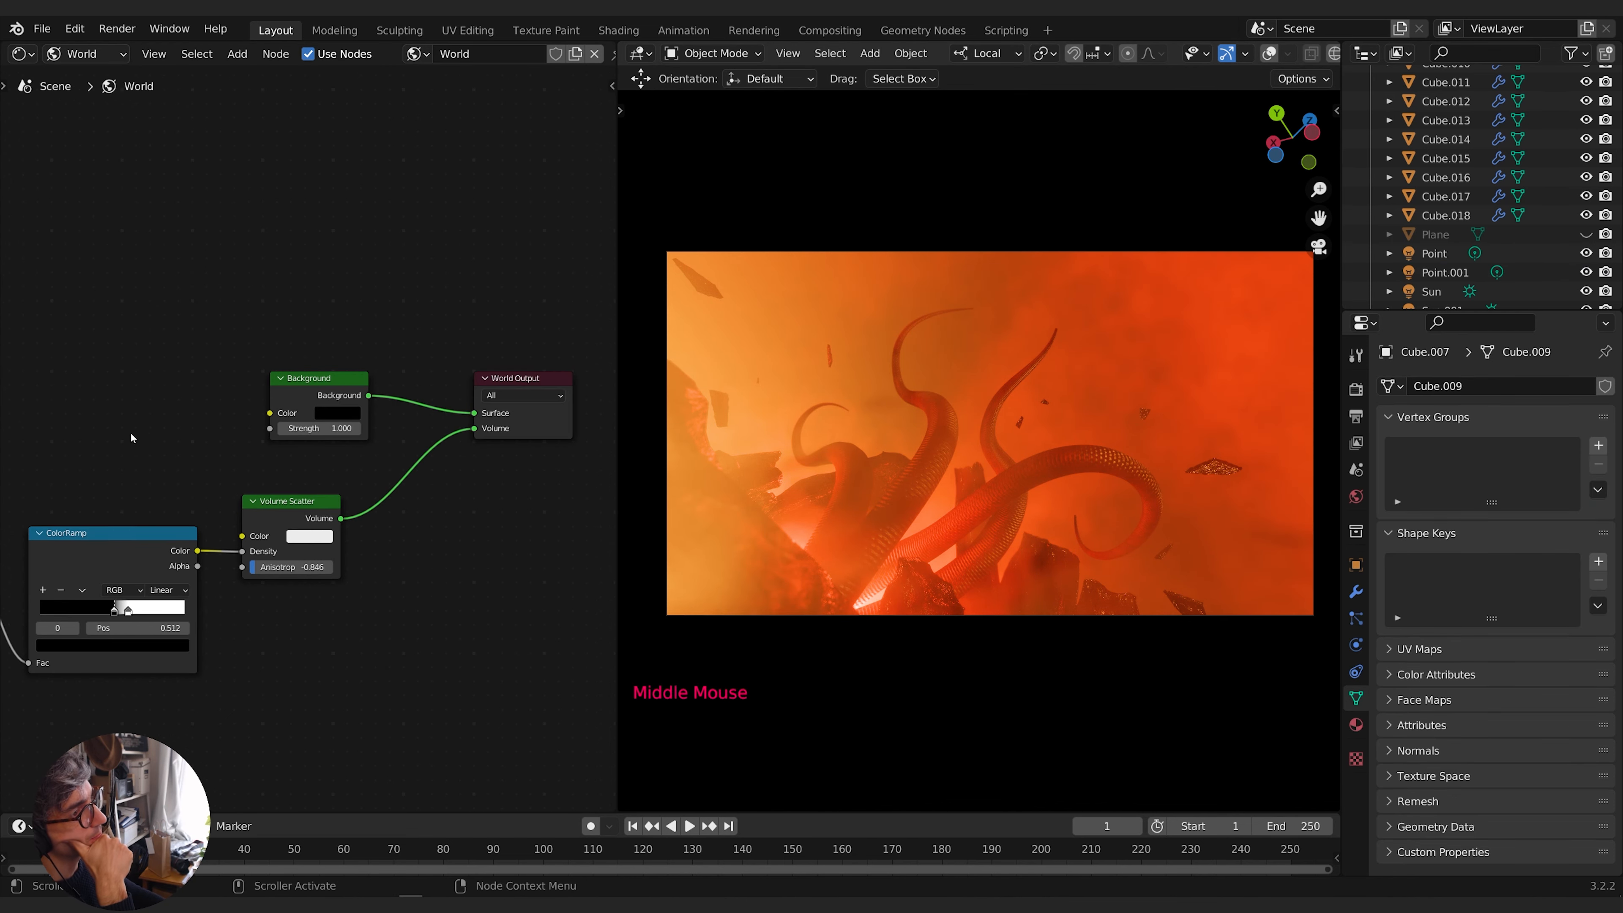
{"action": "middle_click_drag", "start_coordinate": [288, 615], "coordinate": [372, 612]}
{"action": "left_click_drag", "start_coordinate": [260, 604], "coordinate": [297, 605]}
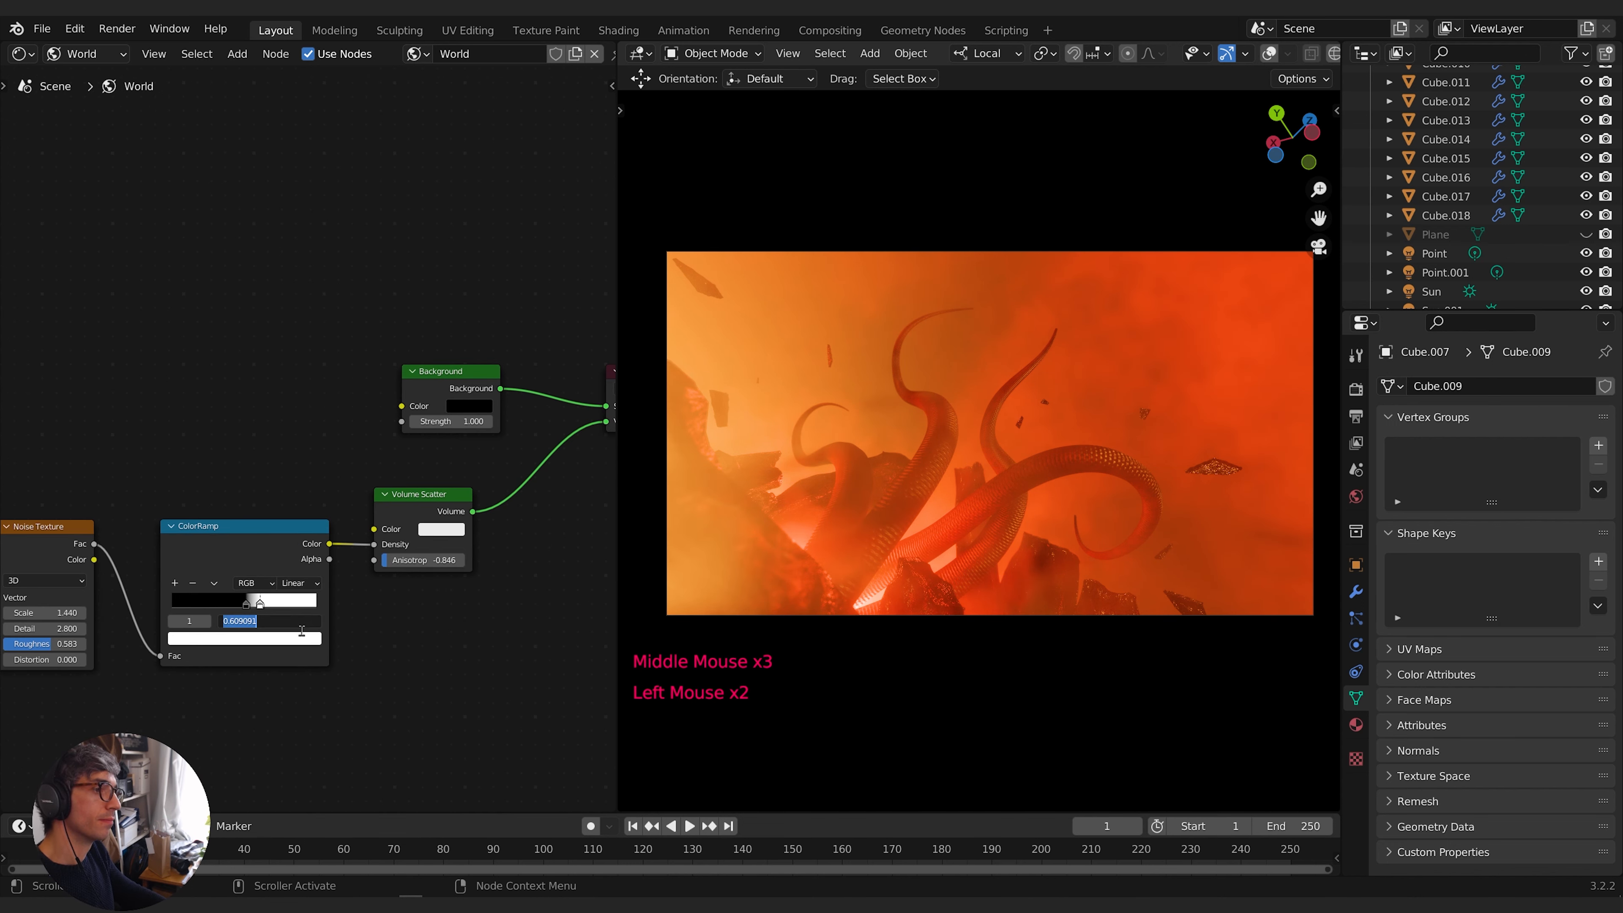
{"action": "left_click", "coordinate": [311, 641]}
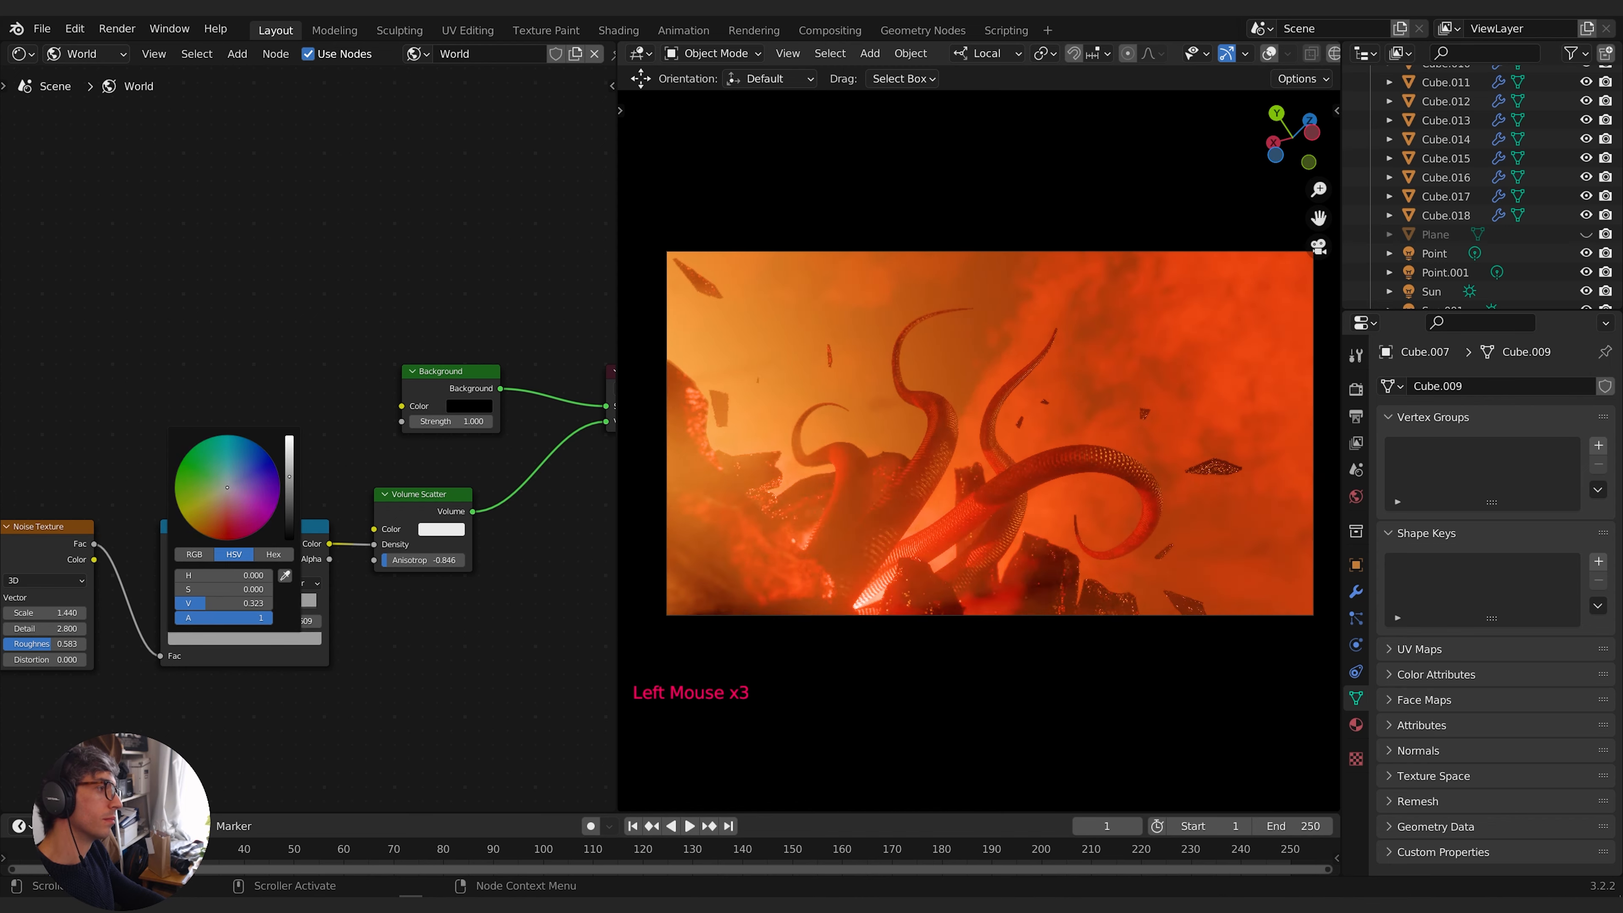
{"action": "mouse_move", "coordinate": [291, 451]}
{"action": "left_mouse_down"}
{"action": "mouse_move", "coordinate": [289, 530]}
{"action": "mouse_move", "coordinate": [289, 509]}
{"action": "left_mouse_up"}
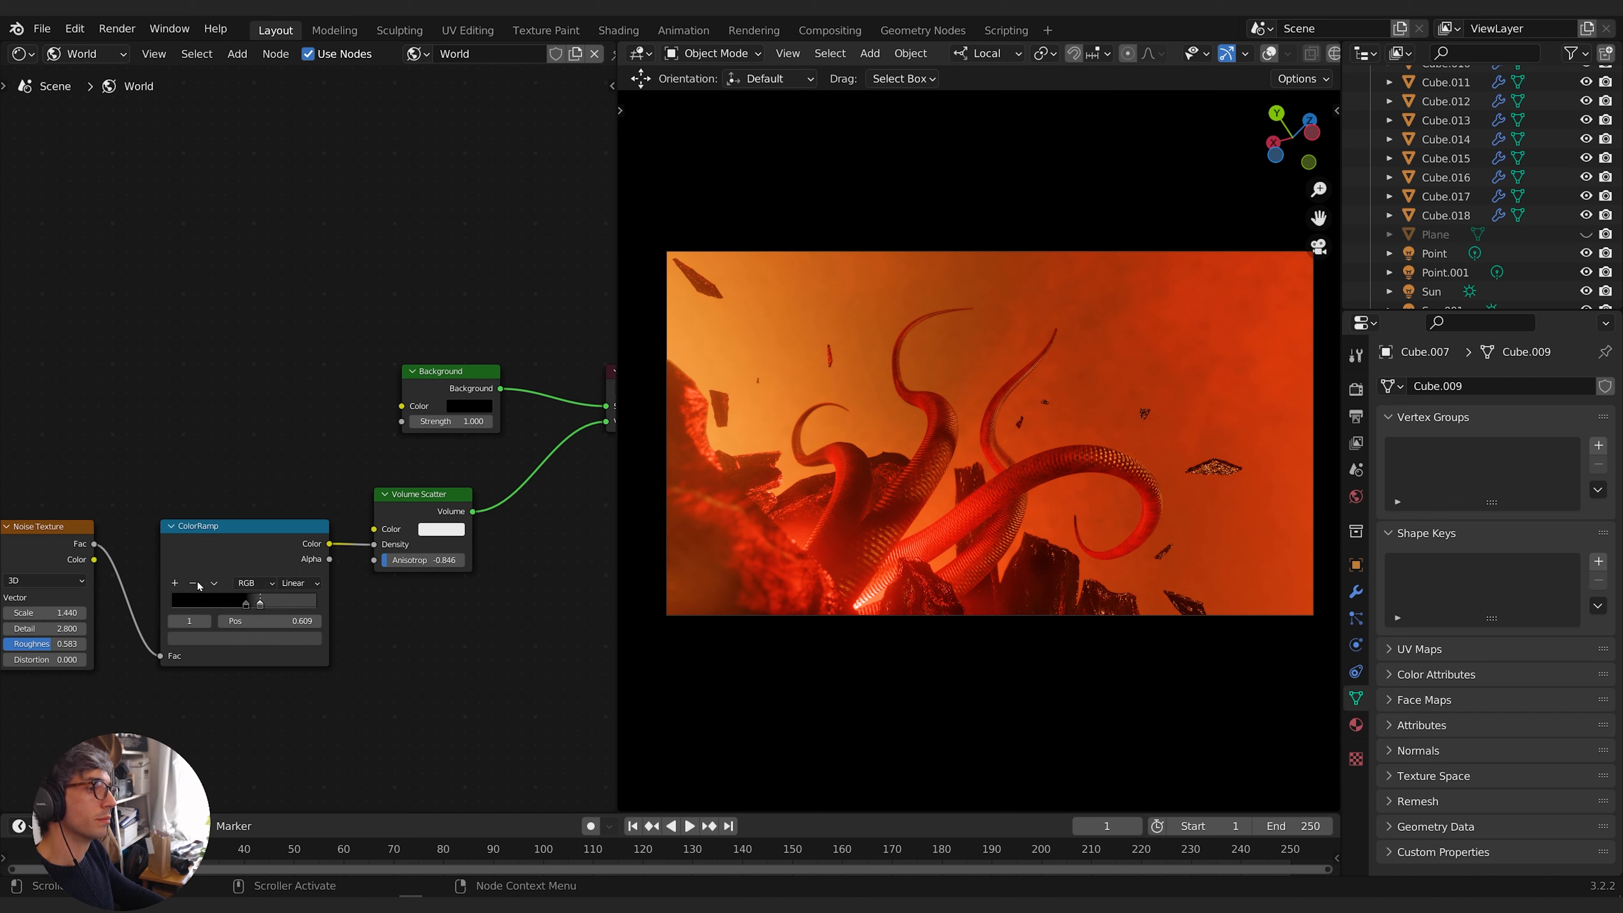
Add another stop to the fog density ramp, make it white and place it at 0.621
{"action": "left_click", "coordinate": [176, 584]}
{"action": "left_click_drag", "start_coordinate": [261, 605], "coordinate": [312, 608]}
{"action": "left_click", "coordinate": [311, 642]}
{"action": "left_click_drag", "start_coordinate": [290, 510], "coordinate": [290, 439]}
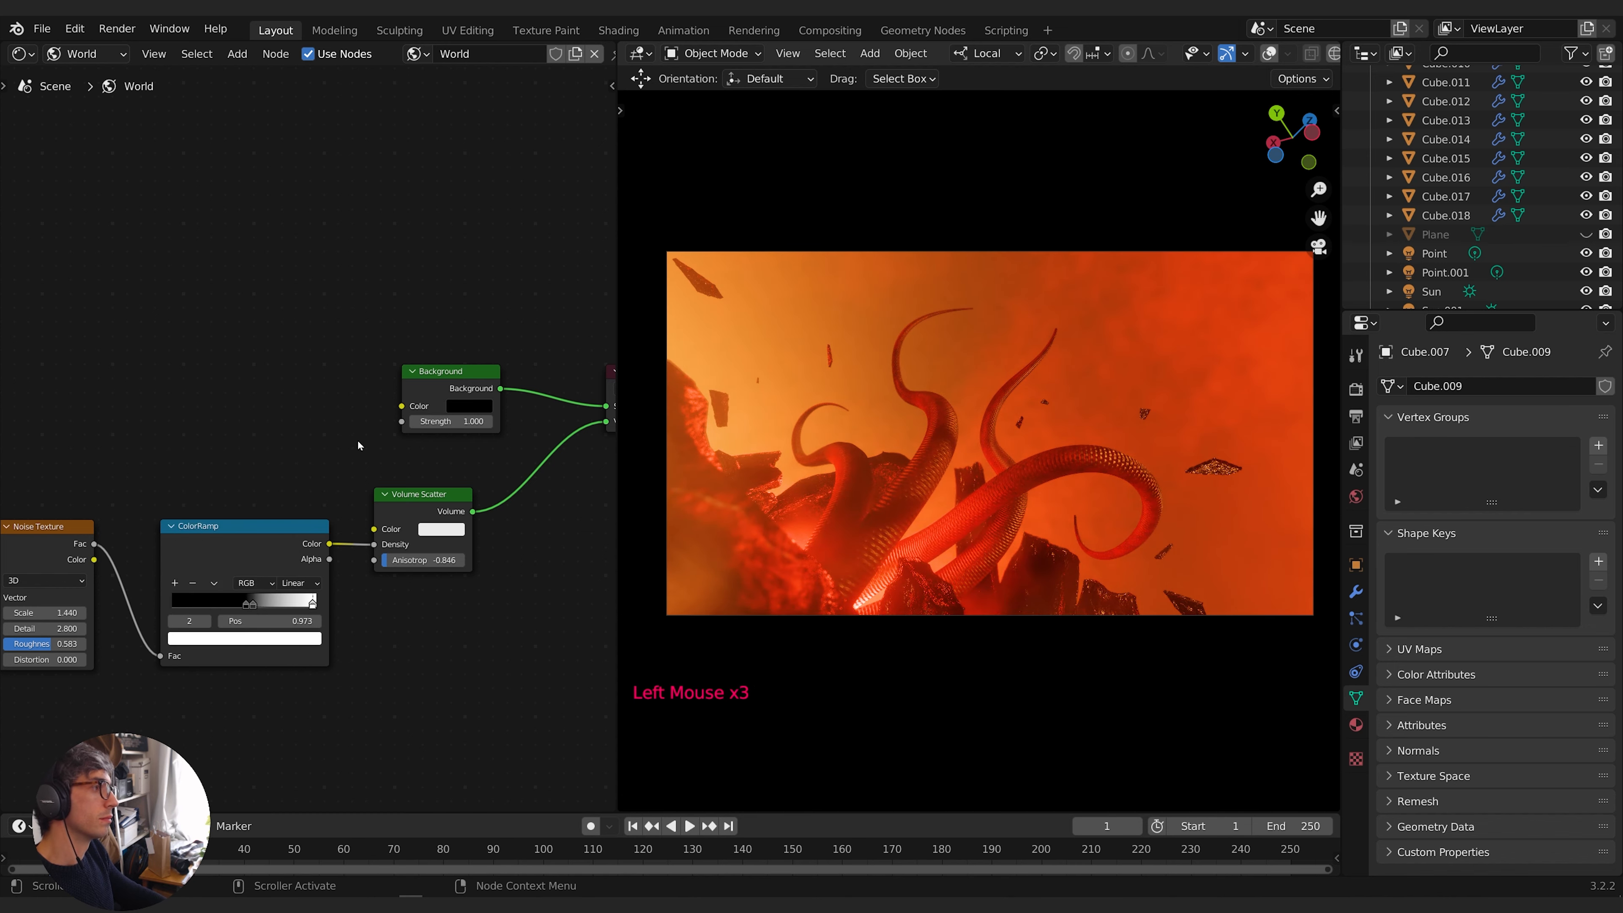
{"action": "left_click_drag", "start_coordinate": [312, 604], "coordinate": [256, 607]}
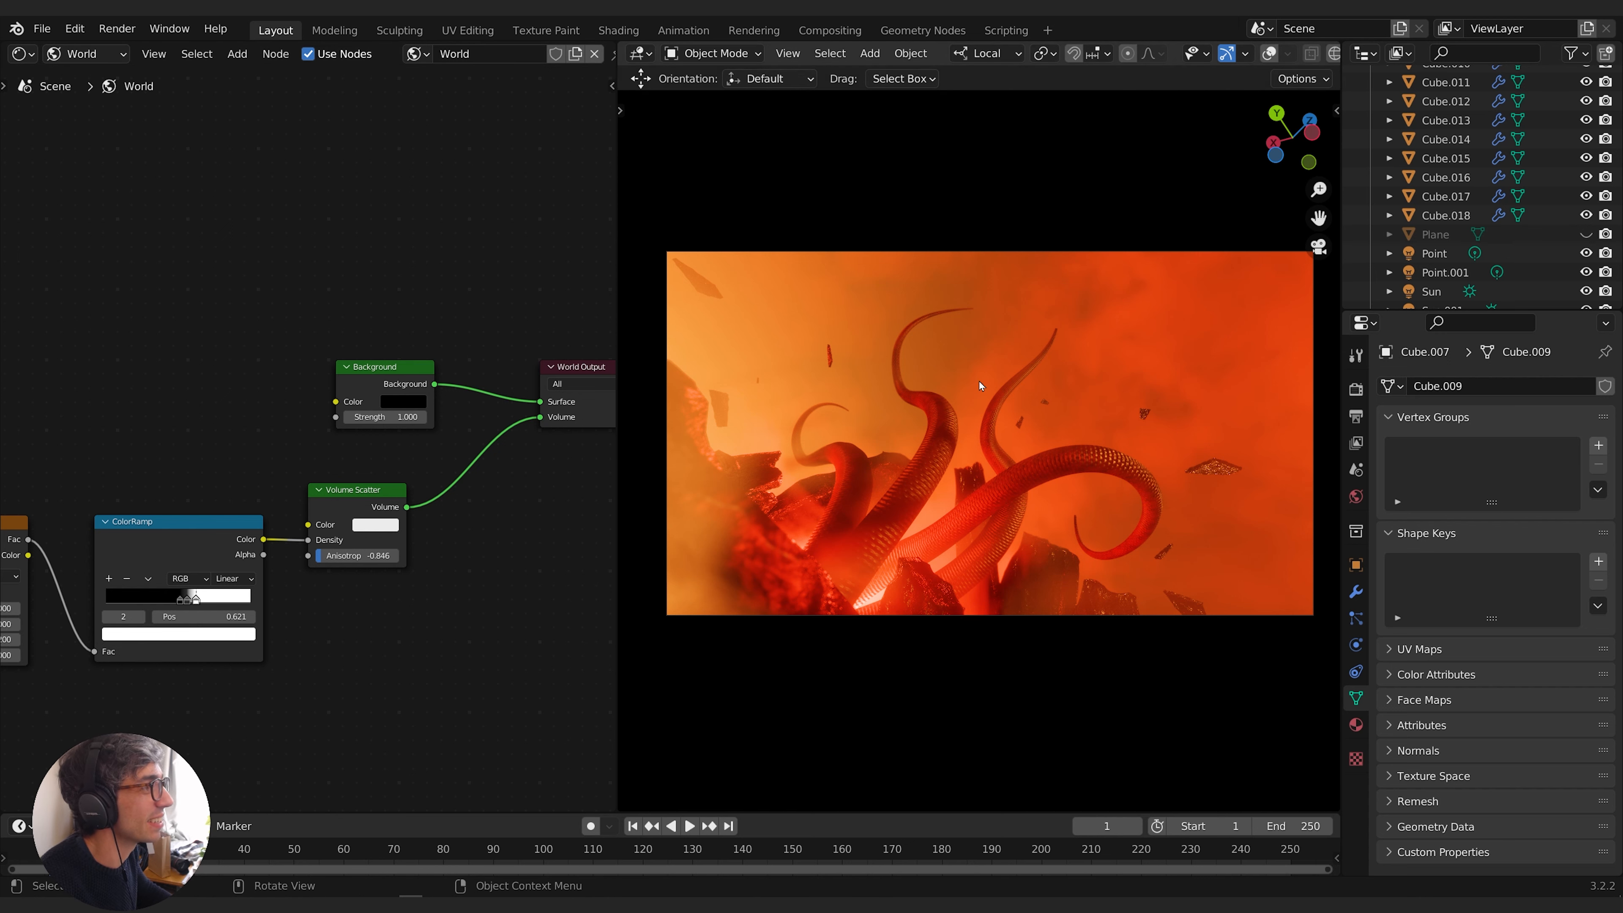
Change the world node editor area to a 3D Viewport and add a cube to the scene
{"action": "left_click", "coordinate": [21, 54]}
{"action": "left_click", "coordinate": [64, 106]}
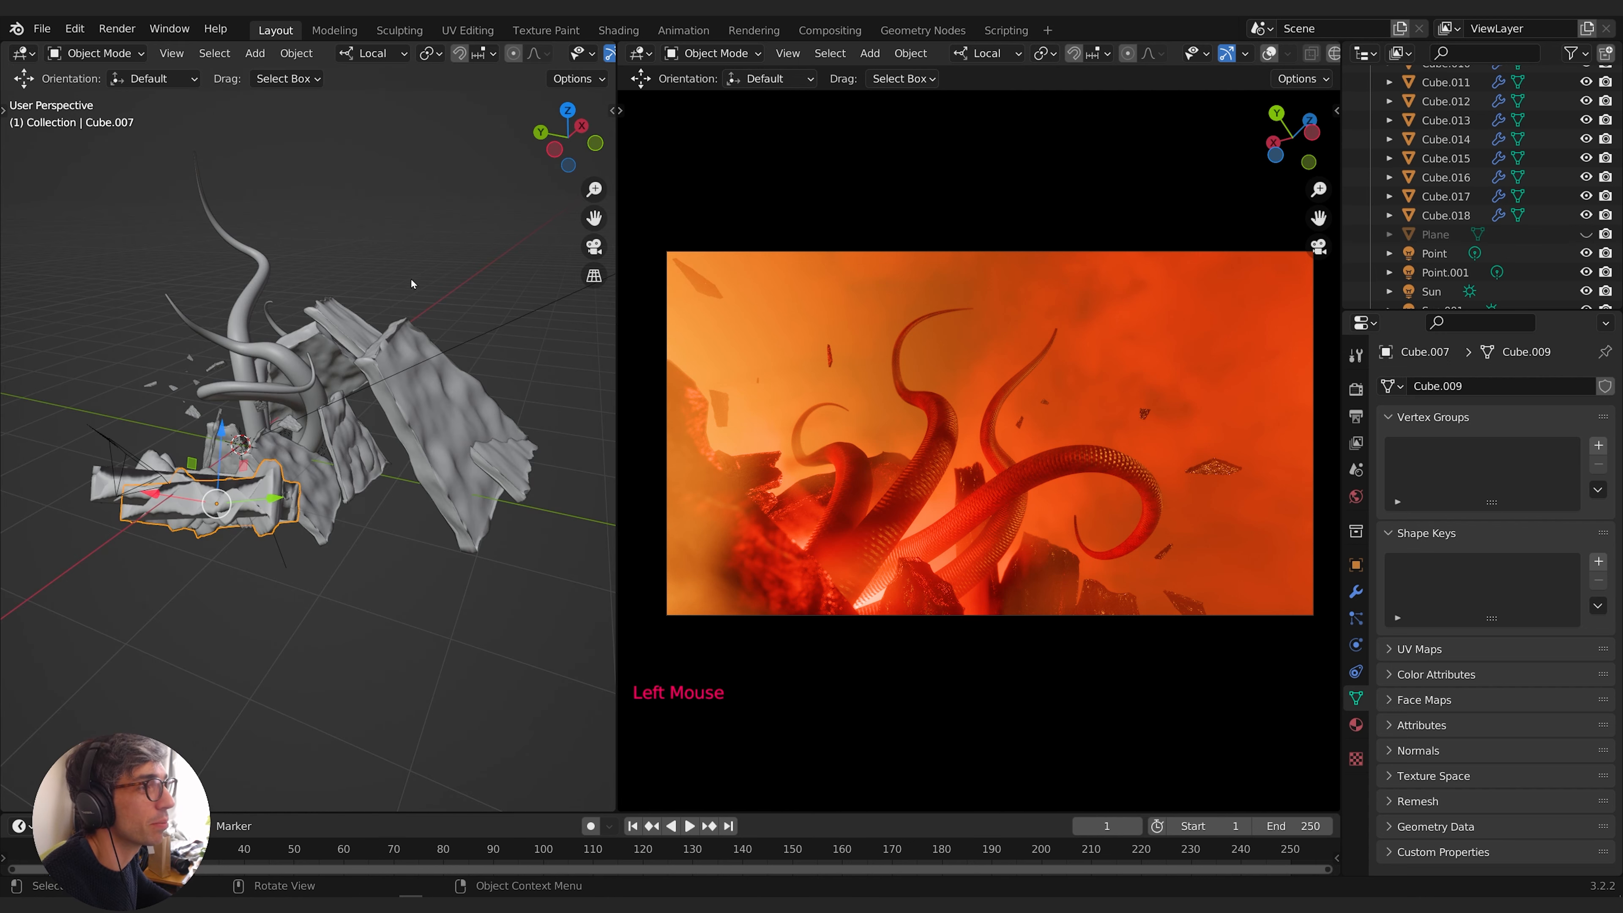
{"action": "key", "text": "shift+a"}
{"action": "mouse_move", "coordinate": [392, 294]}
{"action": "left_click", "coordinate": [467, 309]}
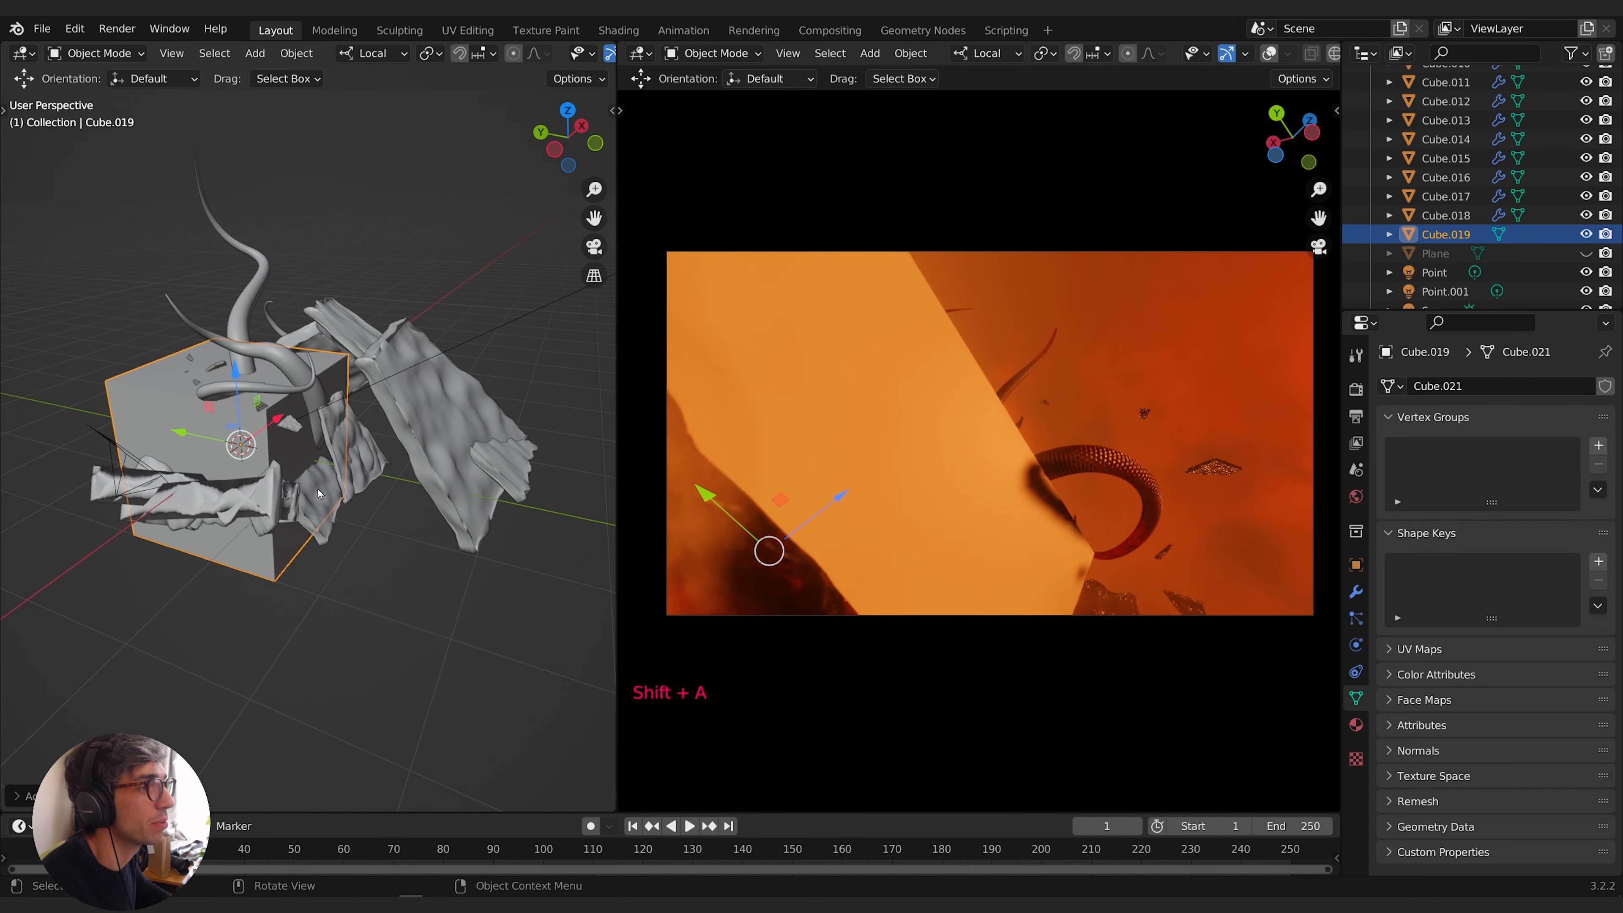
Shrink the new cube to a small block and move it into the sky at the upper right of the camera view
{"action": "key", "text": "g"}
{"action": "key", "text": "s"}
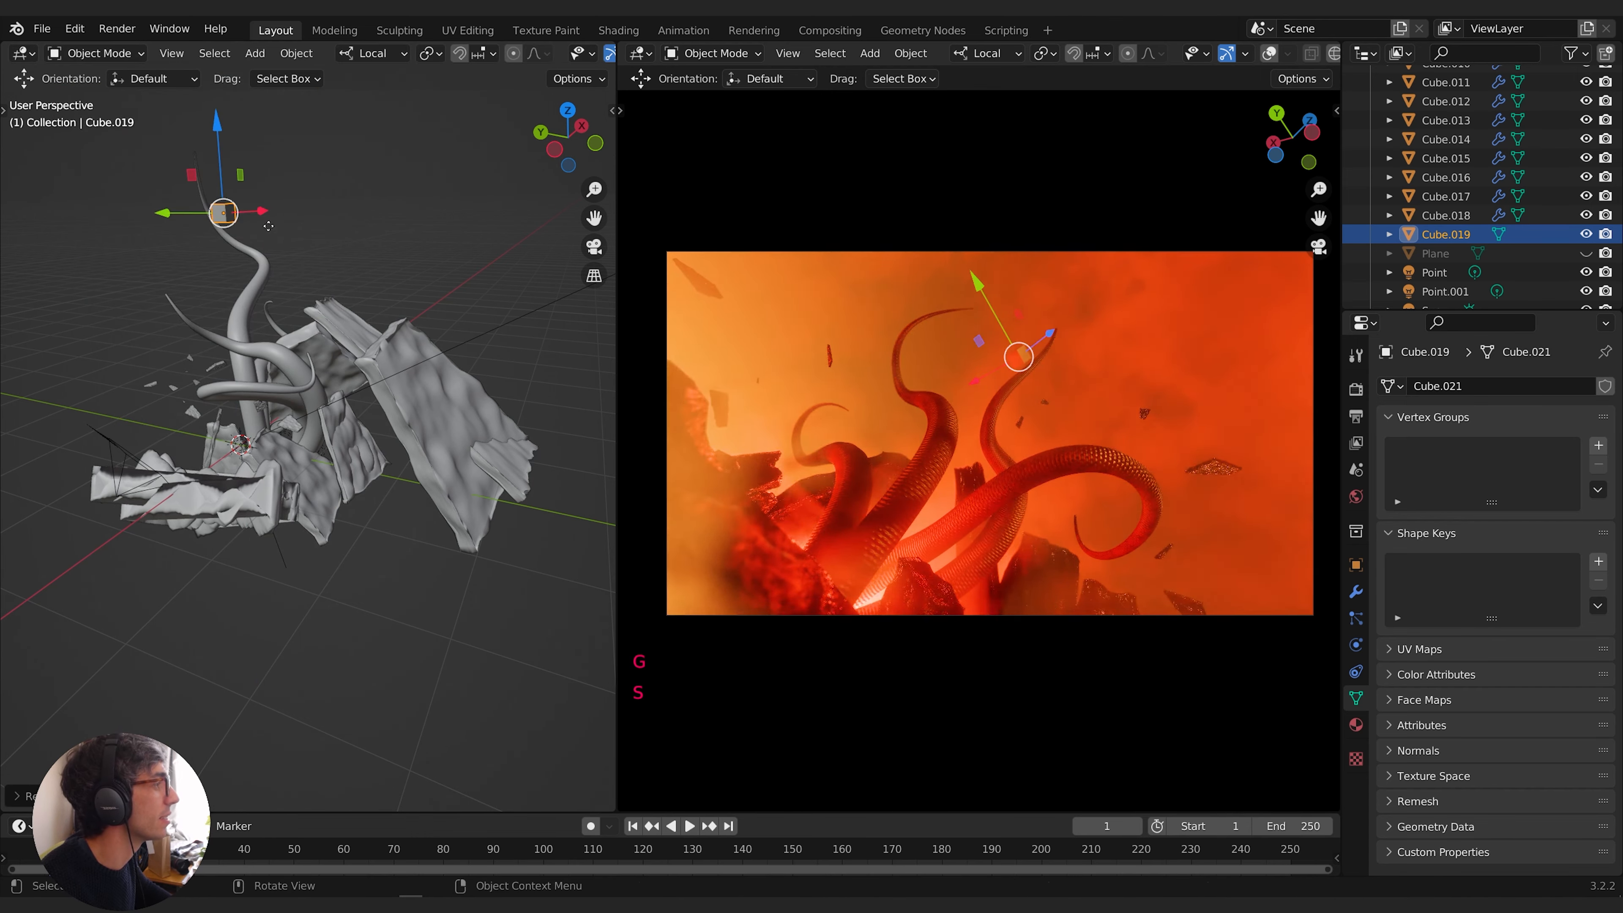
{"action": "key", "text": "g"}
{"action": "left_click", "coordinate": [267, 170]}
{"action": "key", "text": "g"}
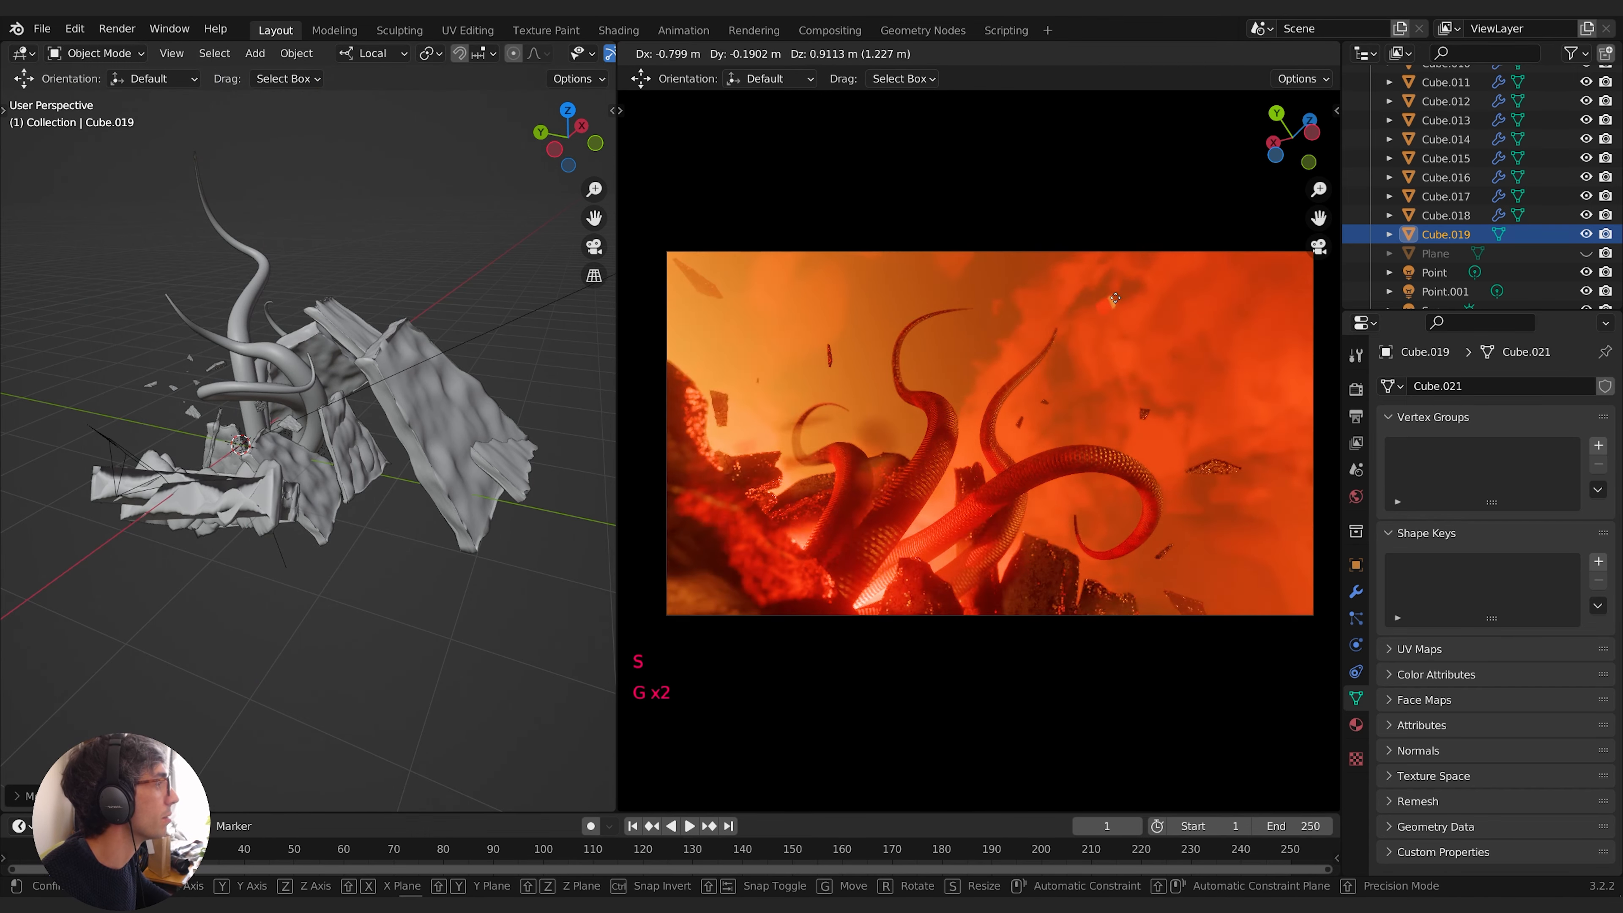
{"action": "left_click", "coordinate": [1192, 321]}
Rotate the small cube around its local Y axis and freely until it sits tilted in the sky
{"action": "key", "text": "r"}
{"action": "key", "text": "y"}
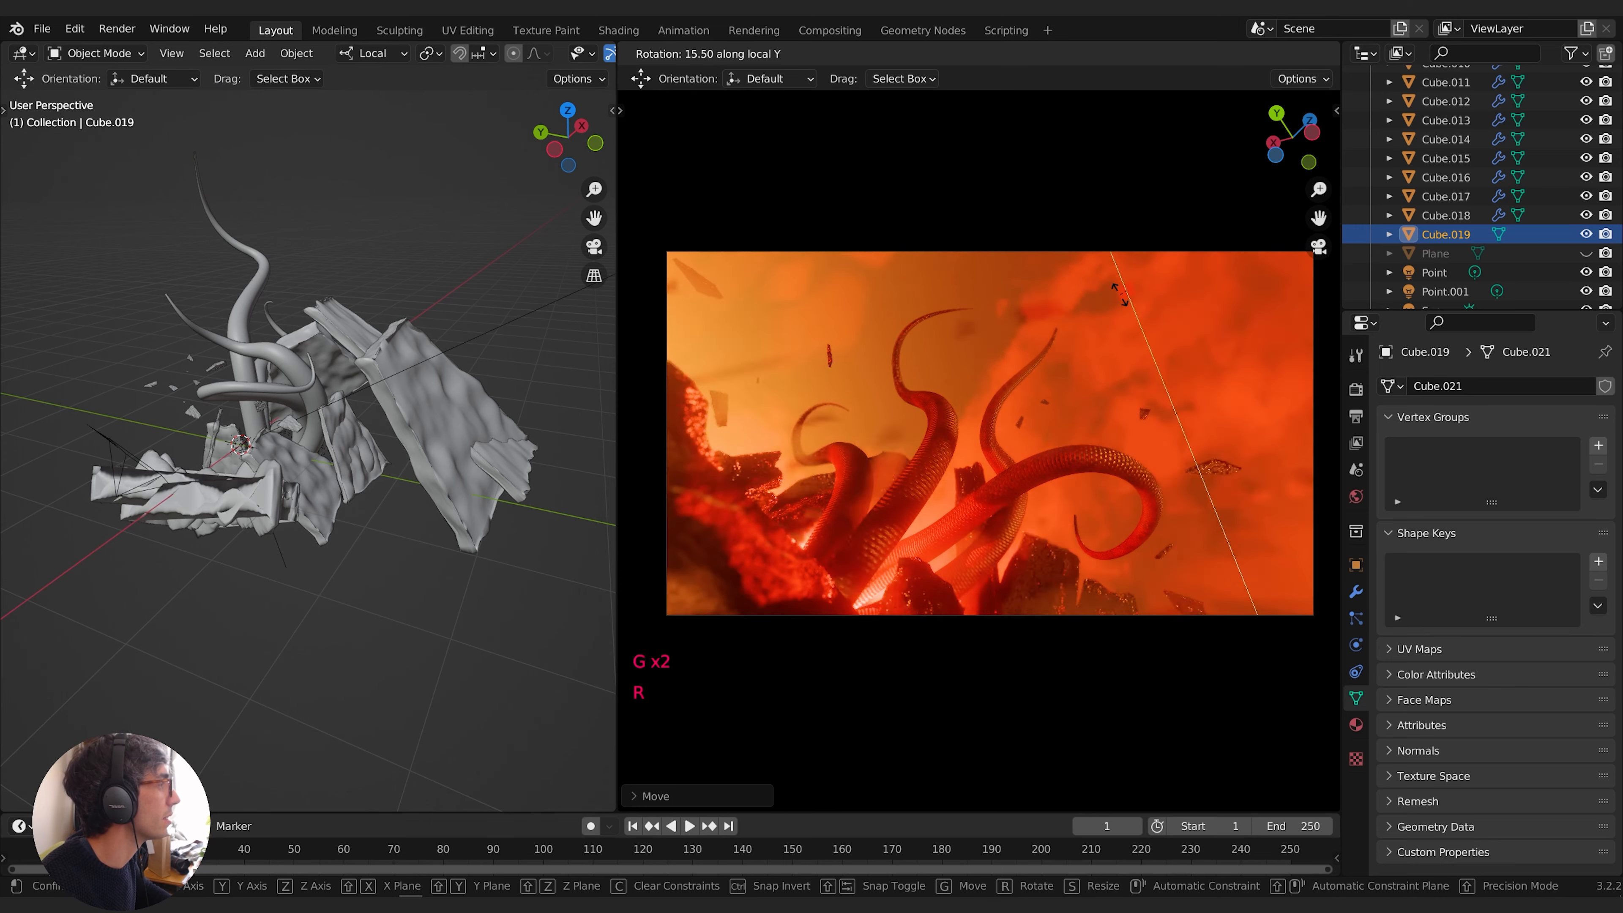
{"action": "left_click", "coordinate": [1128, 264]}
{"action": "key", "text": "r"}
{"action": "left_click", "coordinate": [1174, 296]}
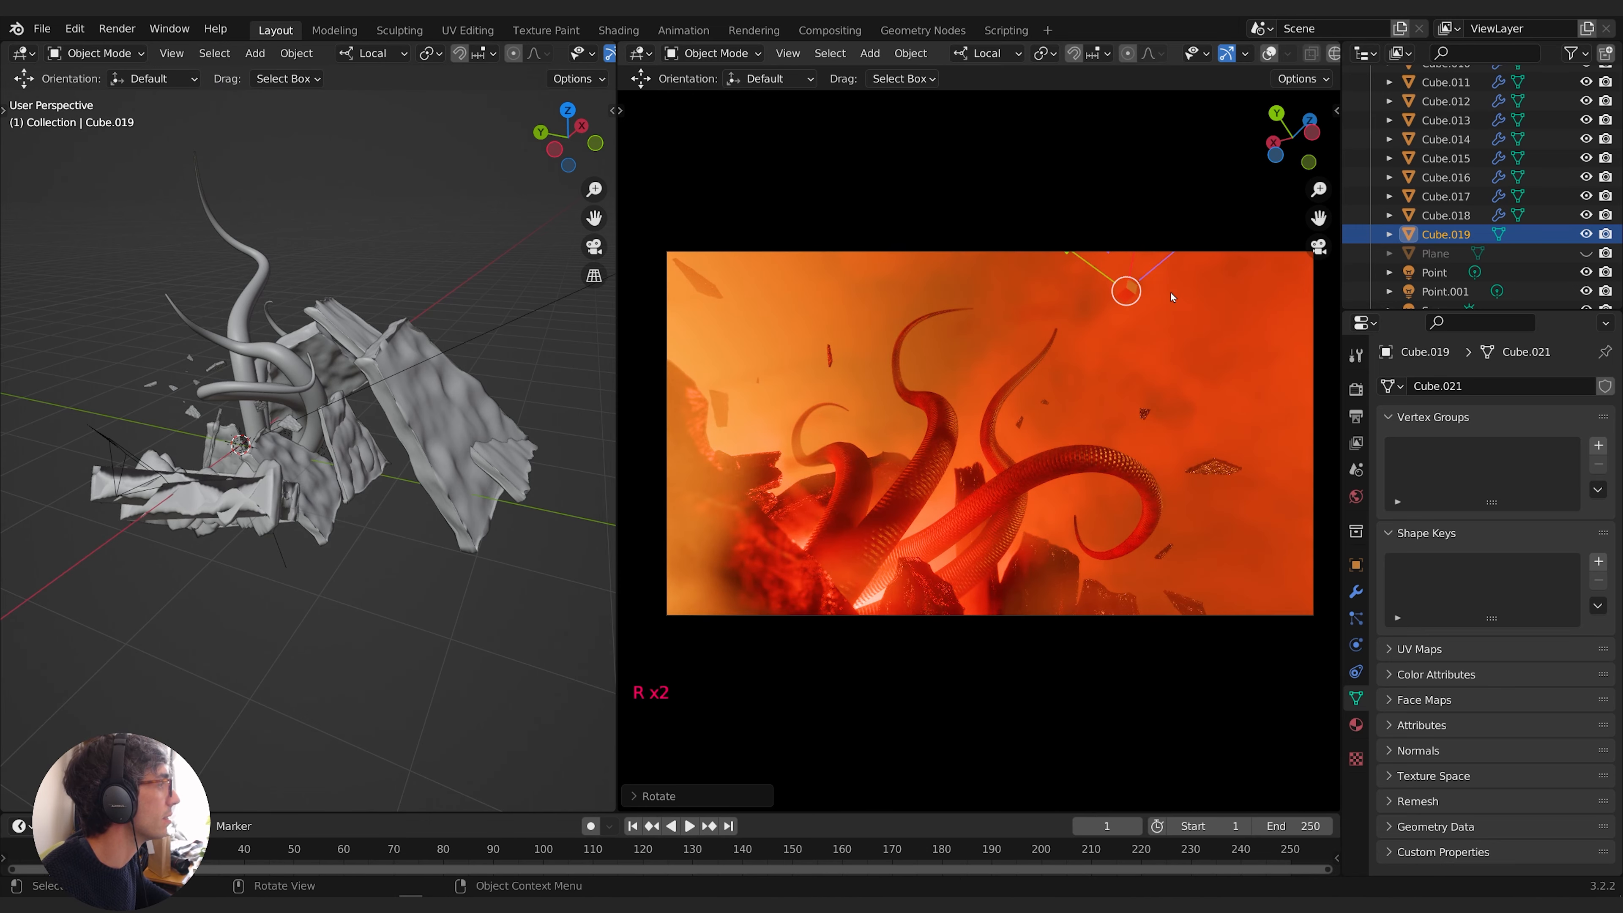
{"action": "key", "text": "r"}
{"action": "middle_click", "coordinate": [1172, 284]}
{"action": "left_click", "coordinate": [1173, 294]}
{"action": "key", "text": "r"}
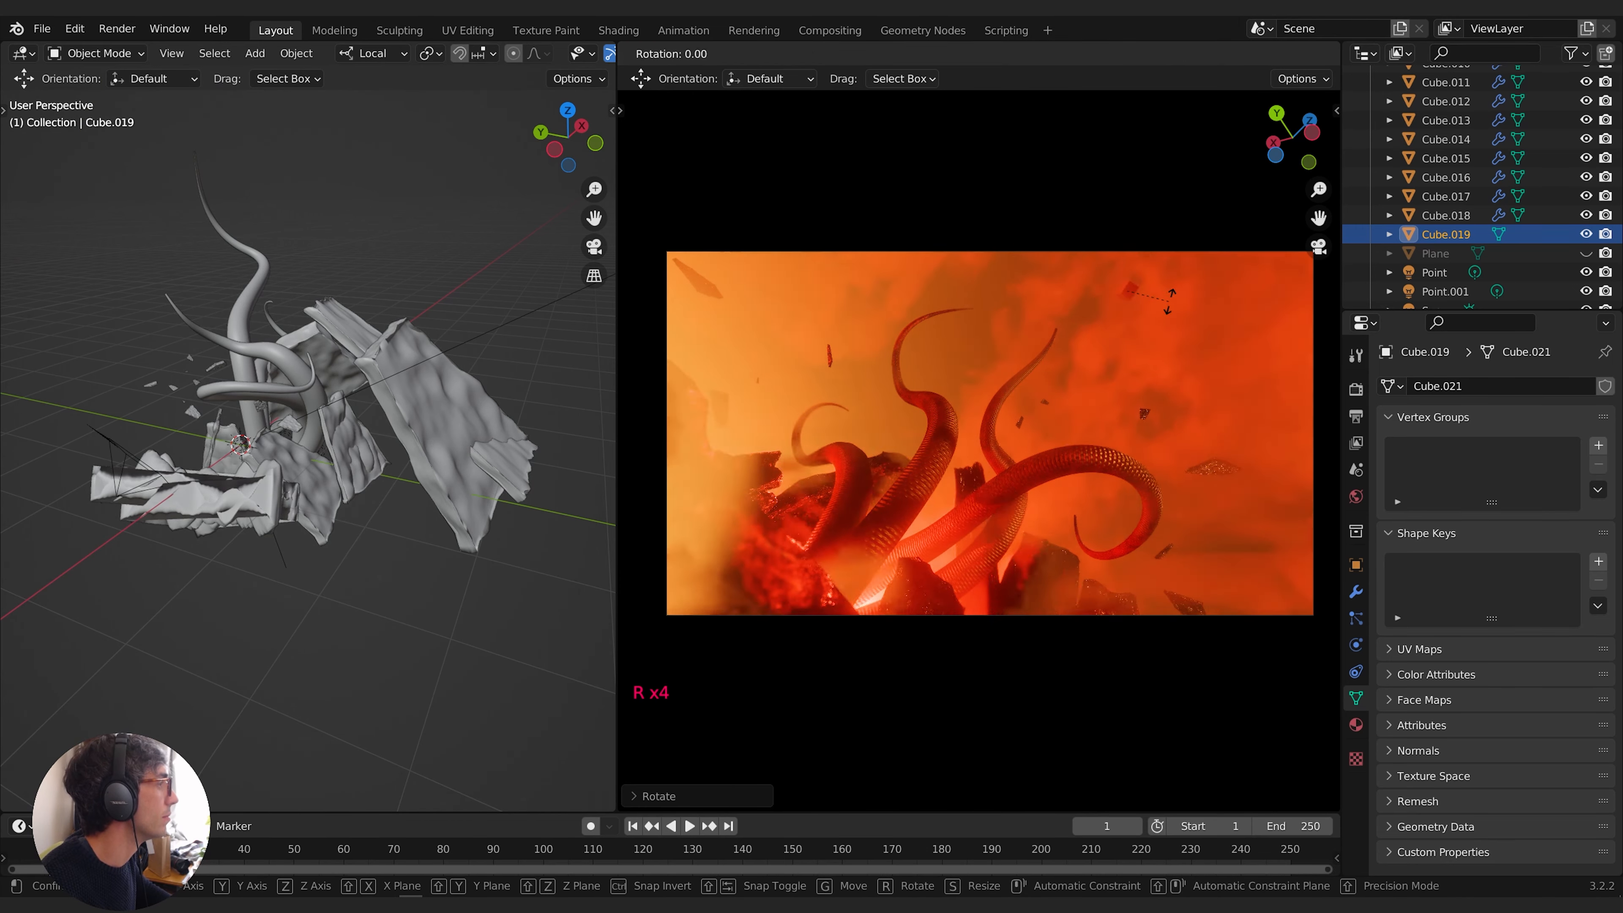
{"action": "left_click", "coordinate": [1148, 316]}
Enter Edit Mode on the small cube and inset its lower face with a thin border
{"action": "key", "text": "Tab"}
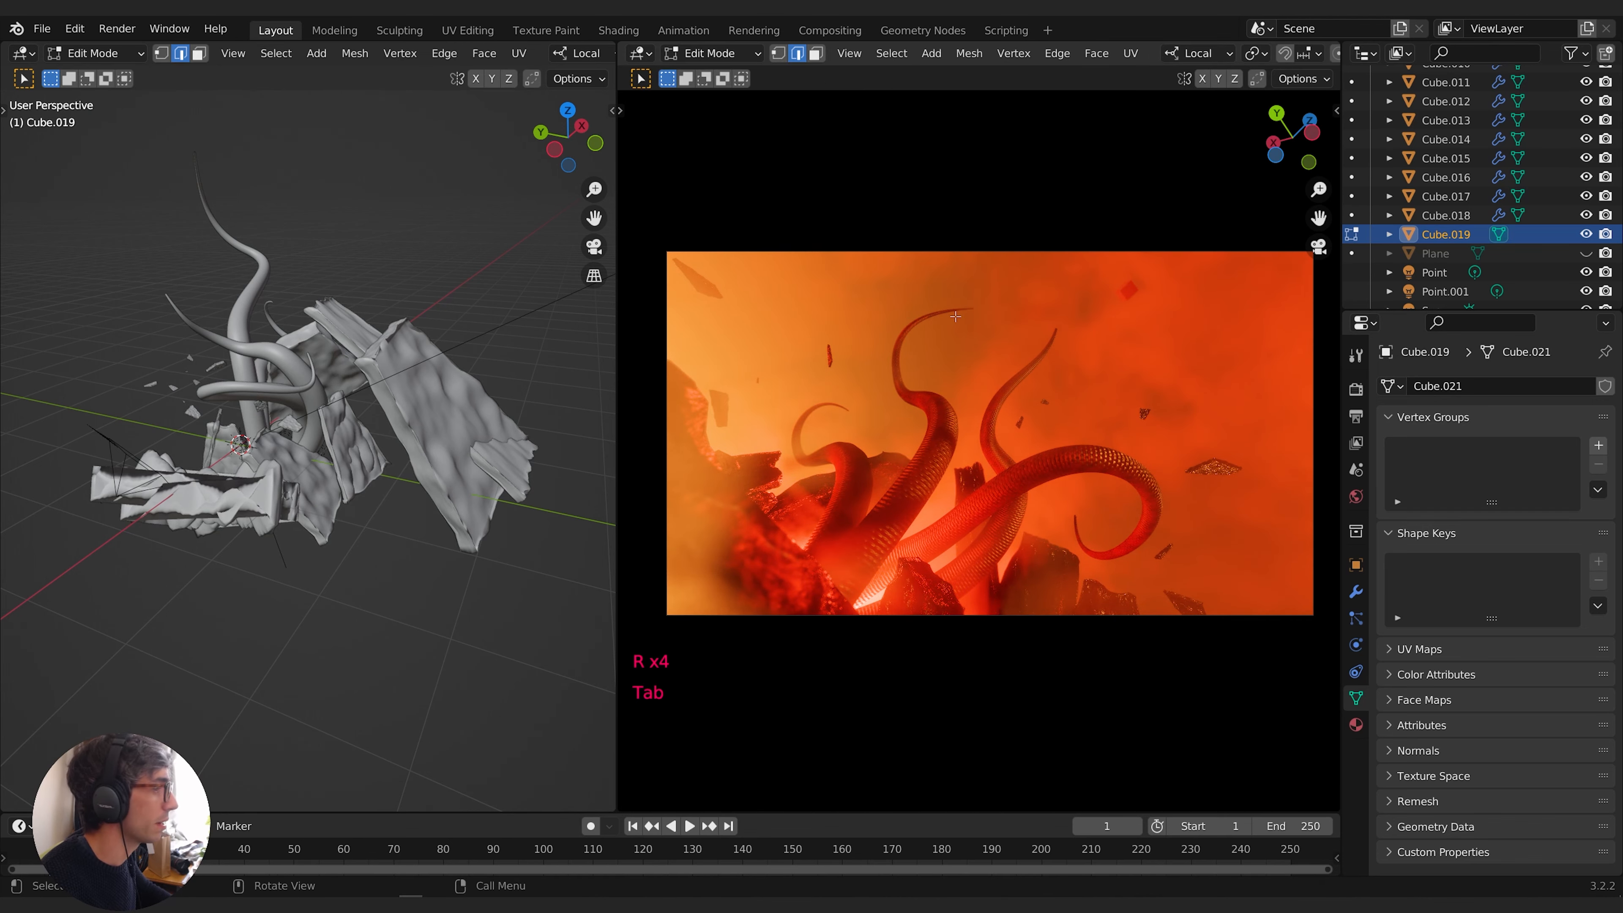
{"action": "key", "text": "KP_Decimal"}
{"action": "scroll", "coordinate": [383, 422], "scroll_direction": "down", "scroll_amount": 1}
{"action": "scroll", "coordinate": [383, 422], "scroll_direction": "up", "scroll_amount": 1}
{"action": "scroll", "coordinate": [383, 421], "scroll_direction": "down", "scroll_amount": 1}
{"action": "middle_click_drag", "start_coordinate": [383, 421], "coordinate": [382, 426]}
{"action": "scroll", "coordinate": [382, 425], "scroll_direction": "up", "scroll_amount": 1}
{"action": "key", "text": "3"}
{"action": "left_click", "coordinate": [382, 425]}
{"action": "scroll", "coordinate": [511, 516], "scroll_direction": "down", "scroll_amount": 2}
{"action": "scroll", "coordinate": [511, 516], "scroll_direction": "up", "scroll_amount": 1}
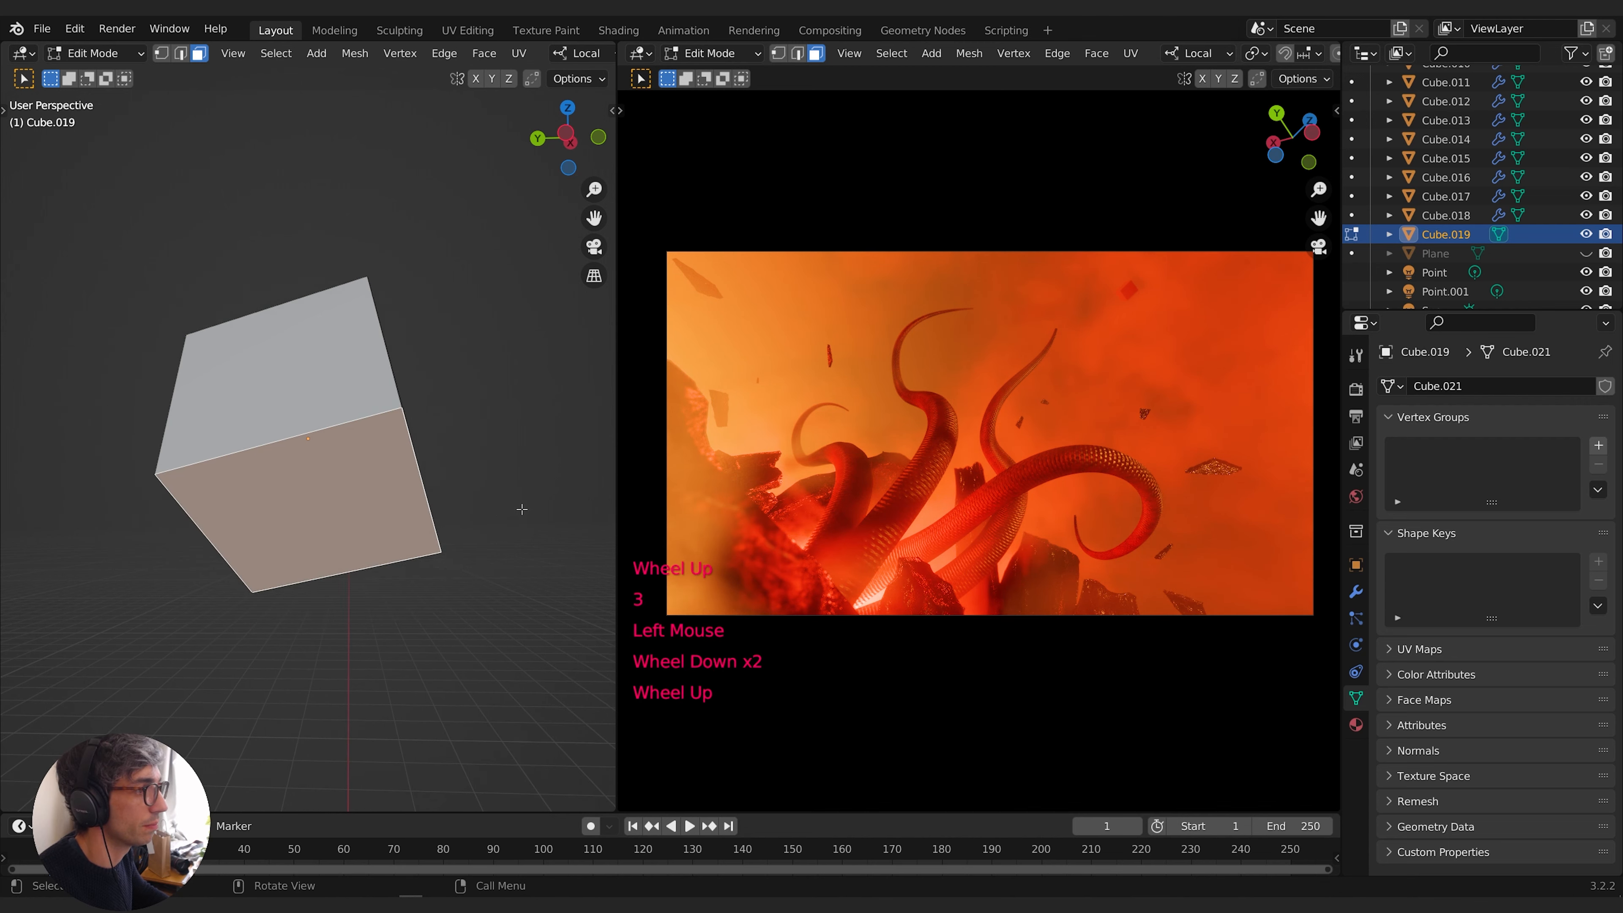
{"action": "middle_click_drag", "start_coordinate": [498, 505], "coordinate": [462, 516]}
{"action": "key", "text": "i"}
{"action": "left_click", "coordinate": [517, 500]}
{"action": "scroll", "coordinate": [492, 509], "scroll_direction": "down", "scroll_amount": 2}
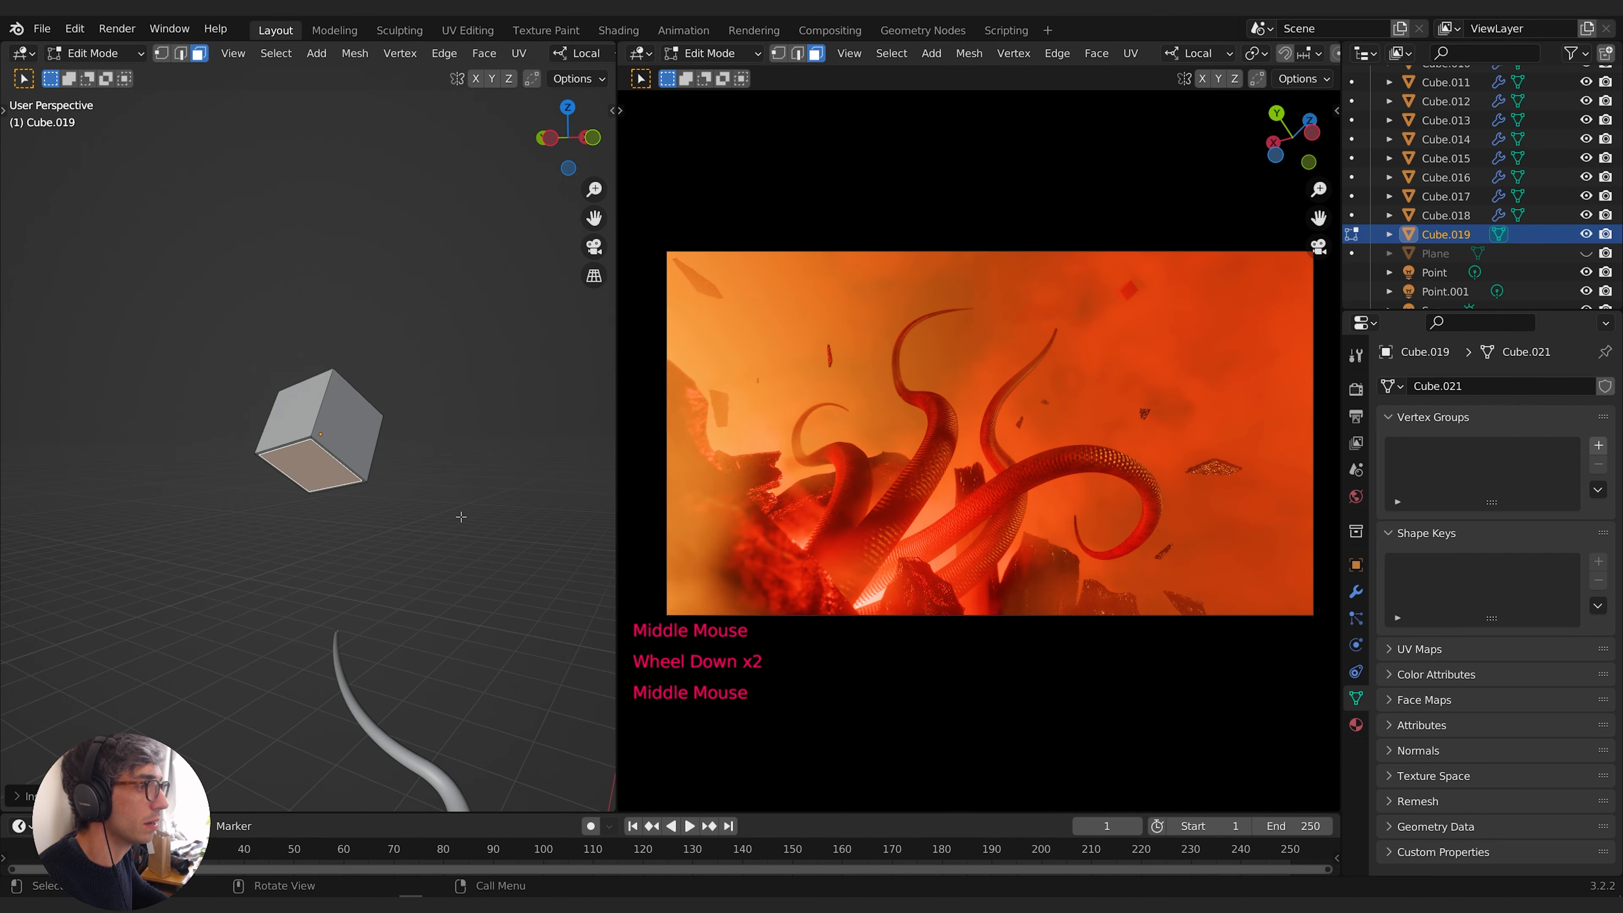
Give the small cube two material slots, each with a new material
{"action": "left_click", "coordinate": [1355, 726]}
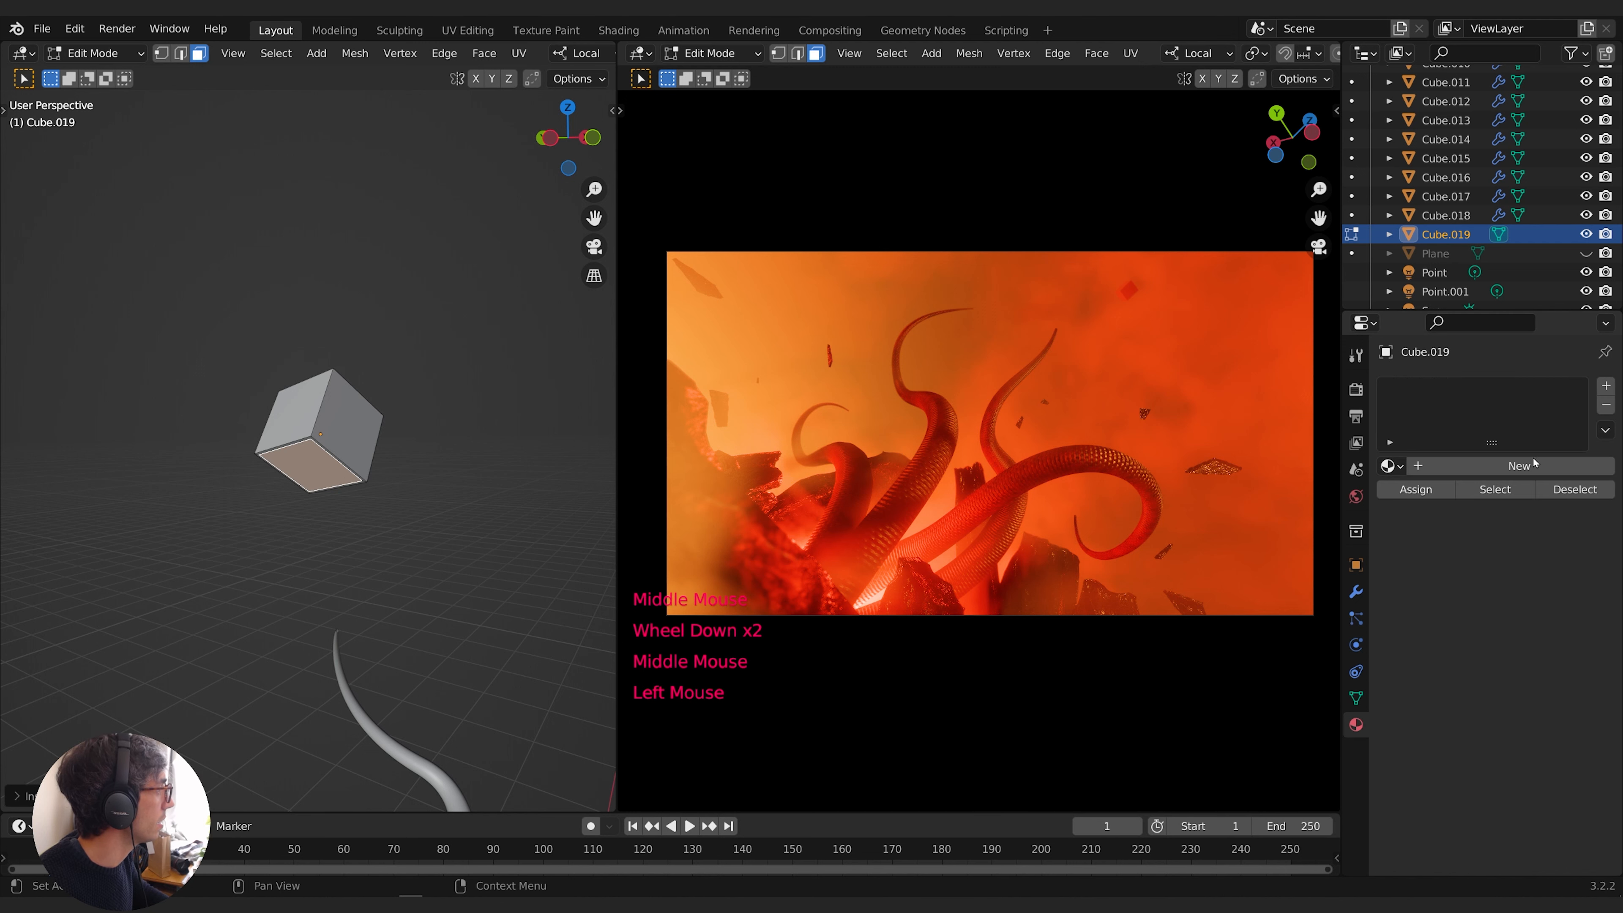
{"action": "left_click", "coordinate": [1508, 469]}
{"action": "left_click", "coordinate": [1606, 383]}
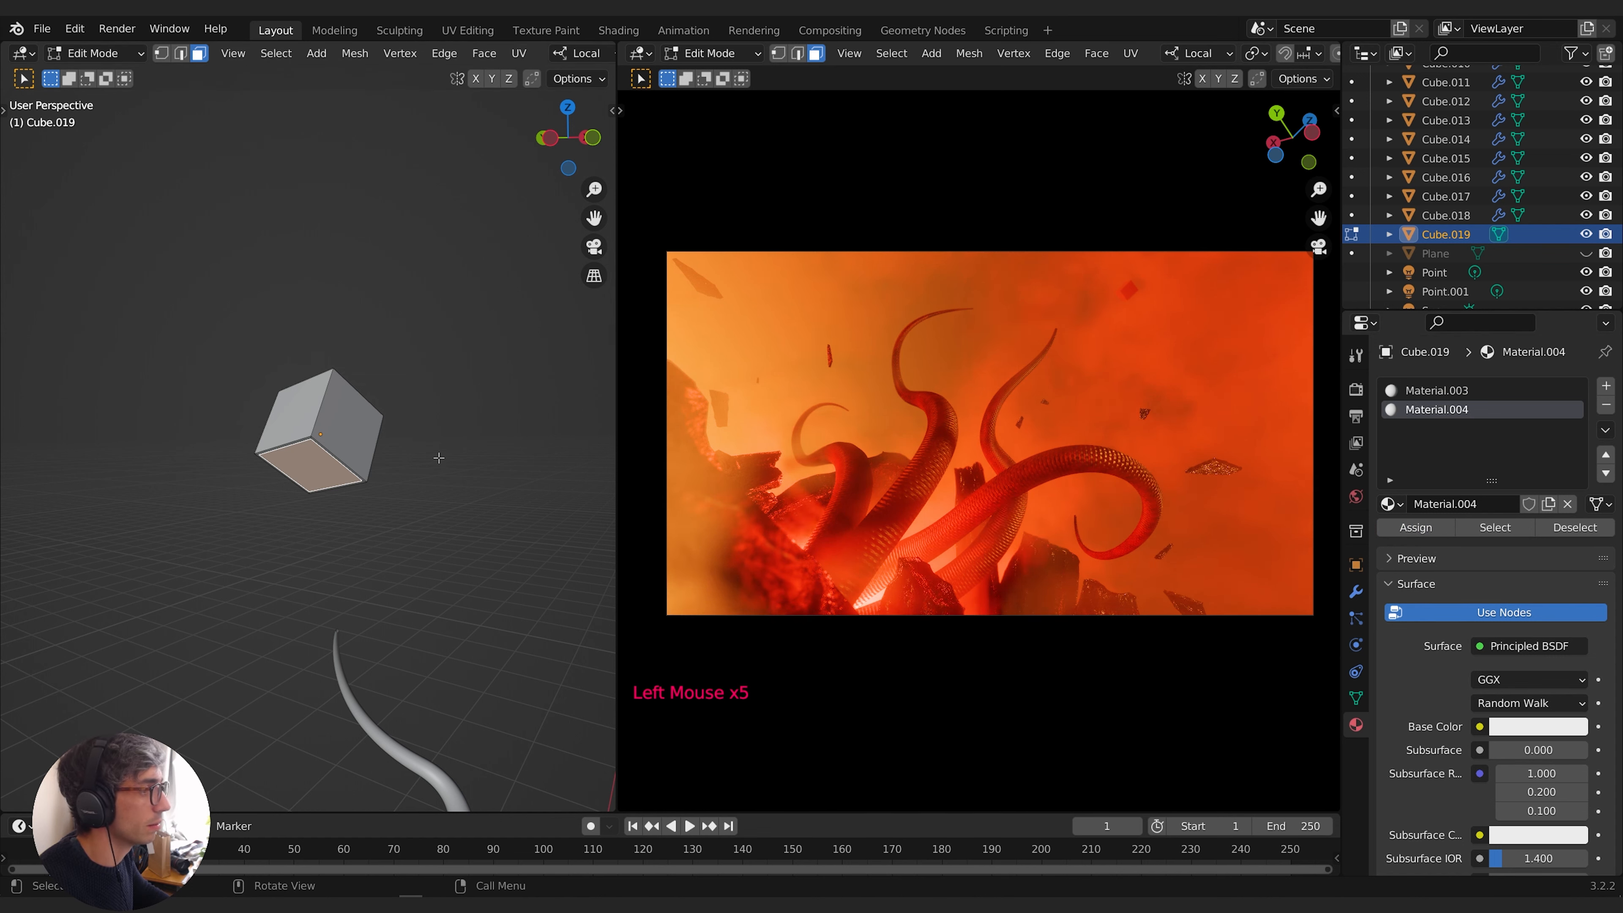
Assign the first material to all of the cube's faces, and select only the inset lower face
{"action": "key", "text": "a"}
{"action": "left_click", "coordinate": [1433, 390]}
{"action": "left_click", "coordinate": [1416, 526]}
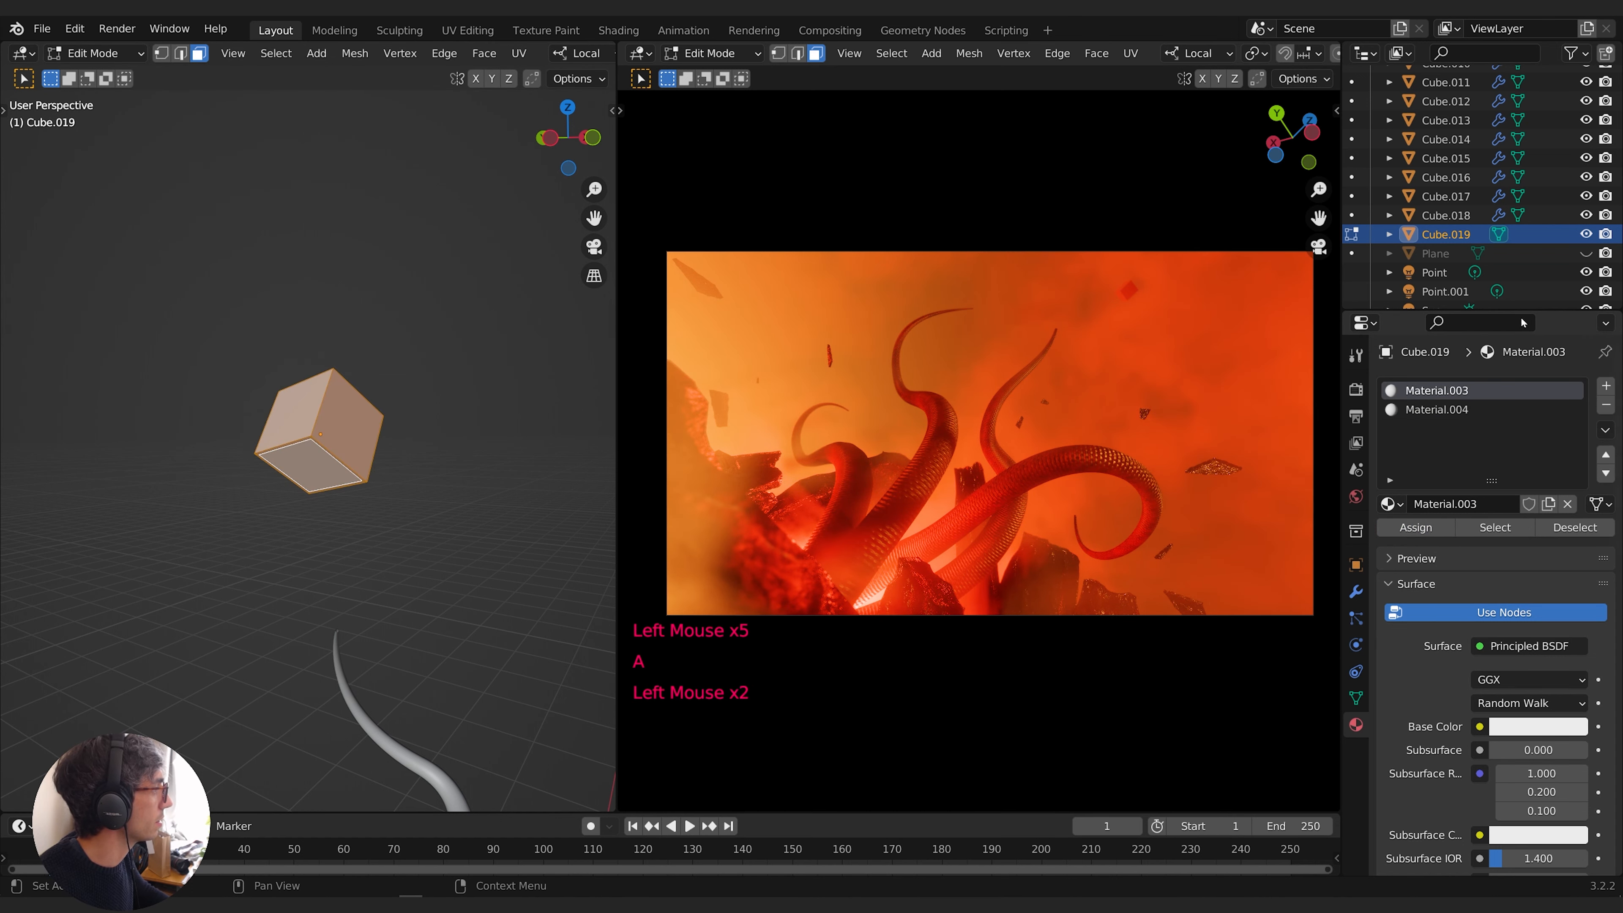
{"action": "left_click", "coordinate": [295, 468]}
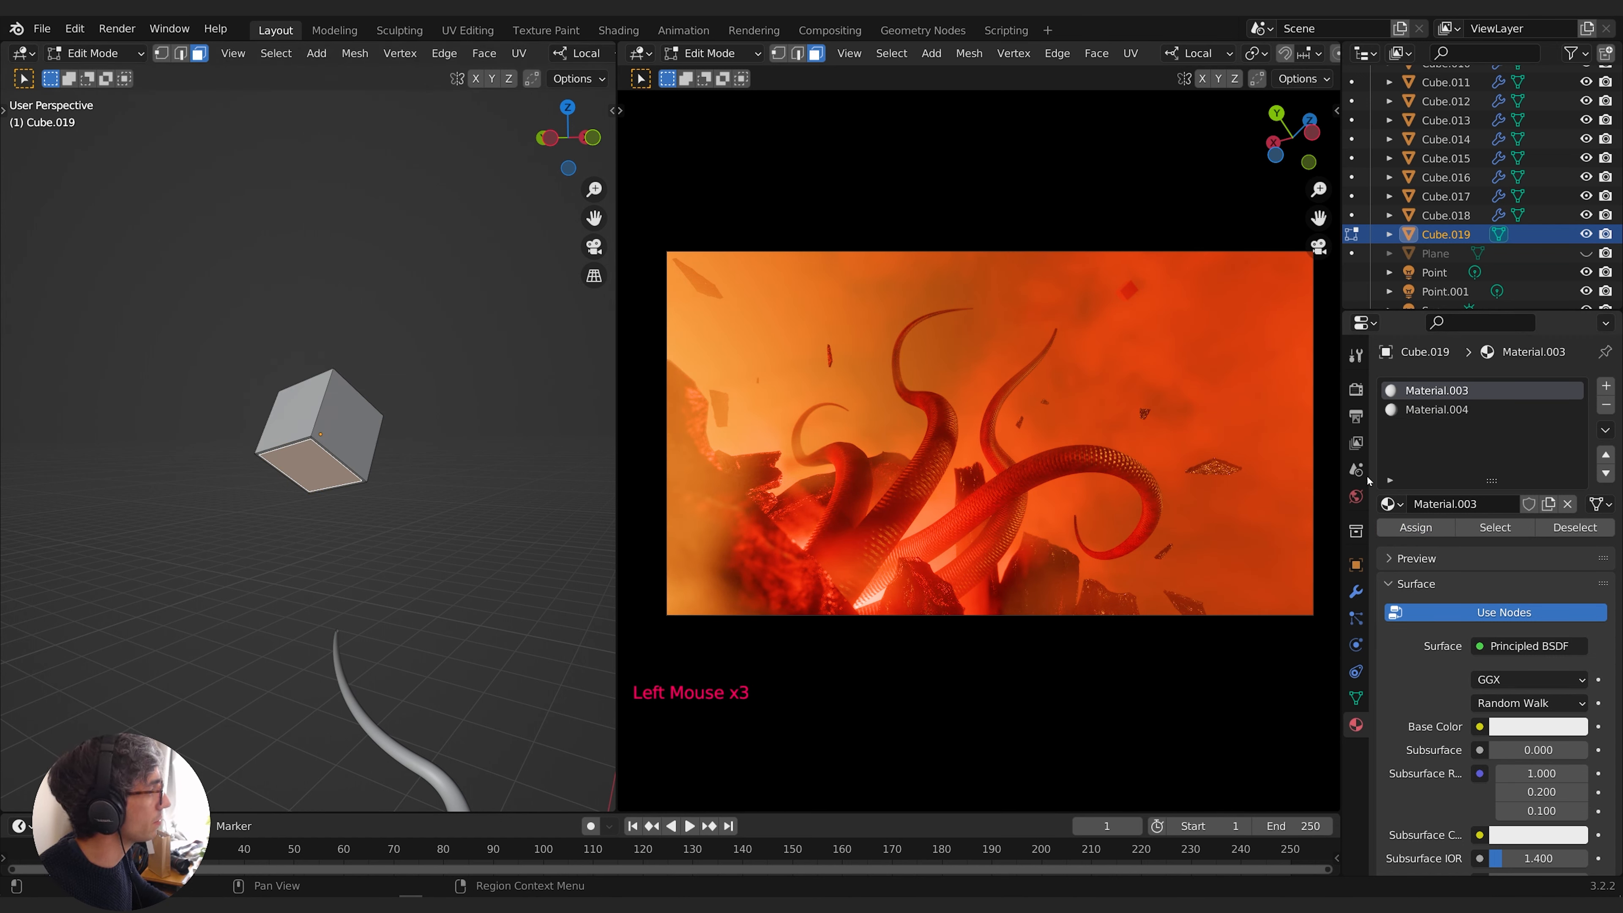
Change the second material, Material.004, to an Emission surface and raise its strength to 61.6
{"action": "left_click", "coordinate": [1437, 409]}
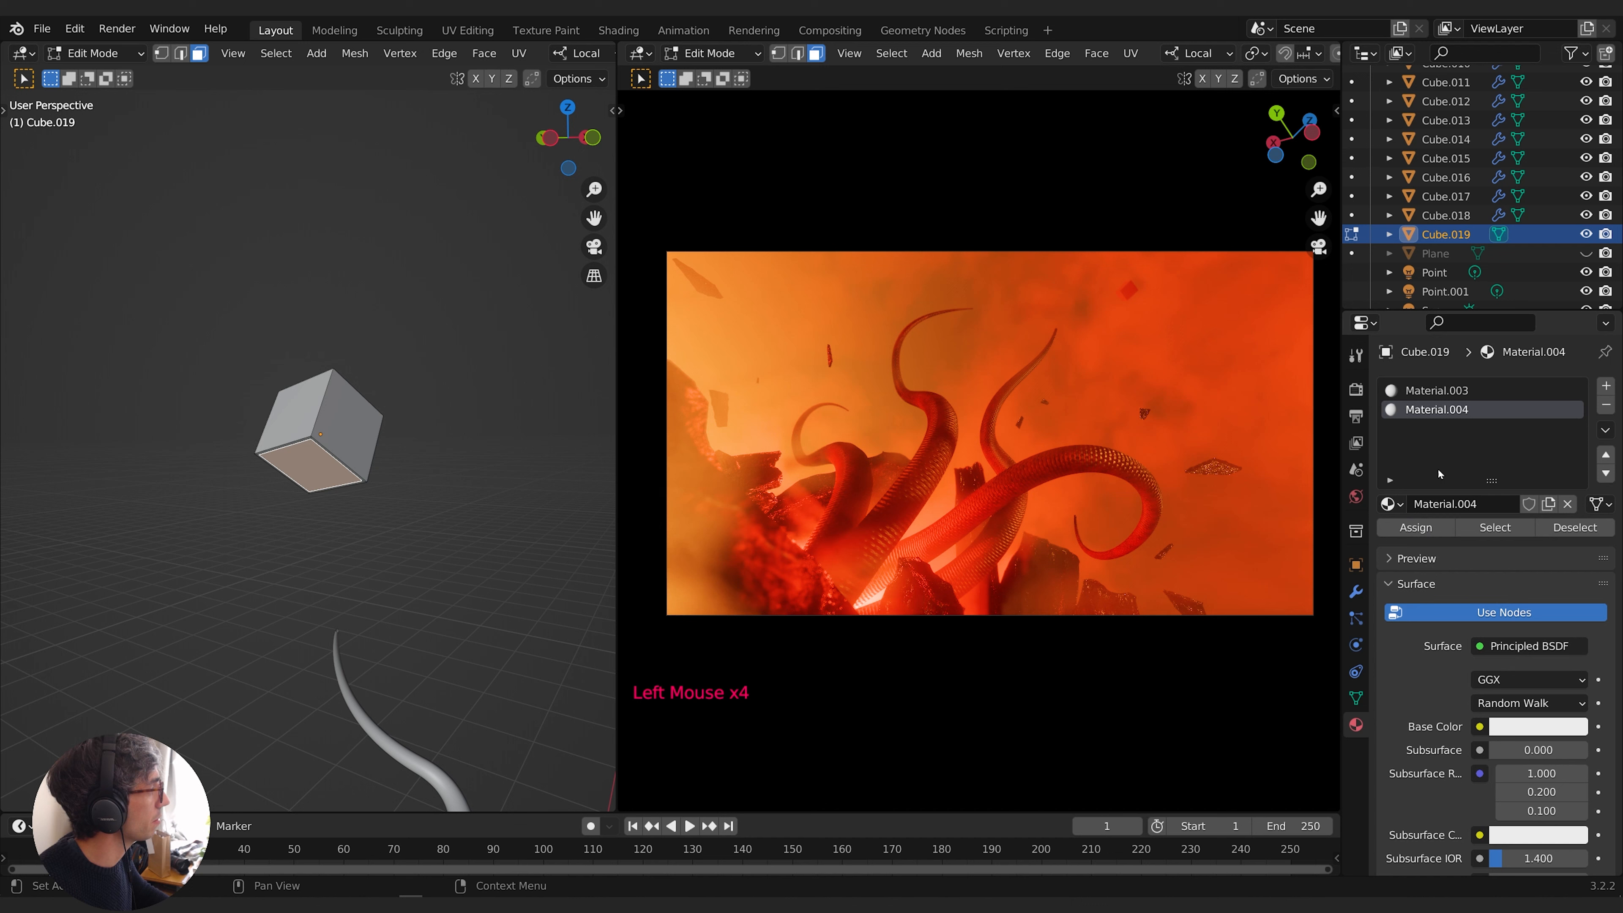
{"action": "left_click", "coordinate": [1529, 646]}
{"action": "key", "text": "e"}
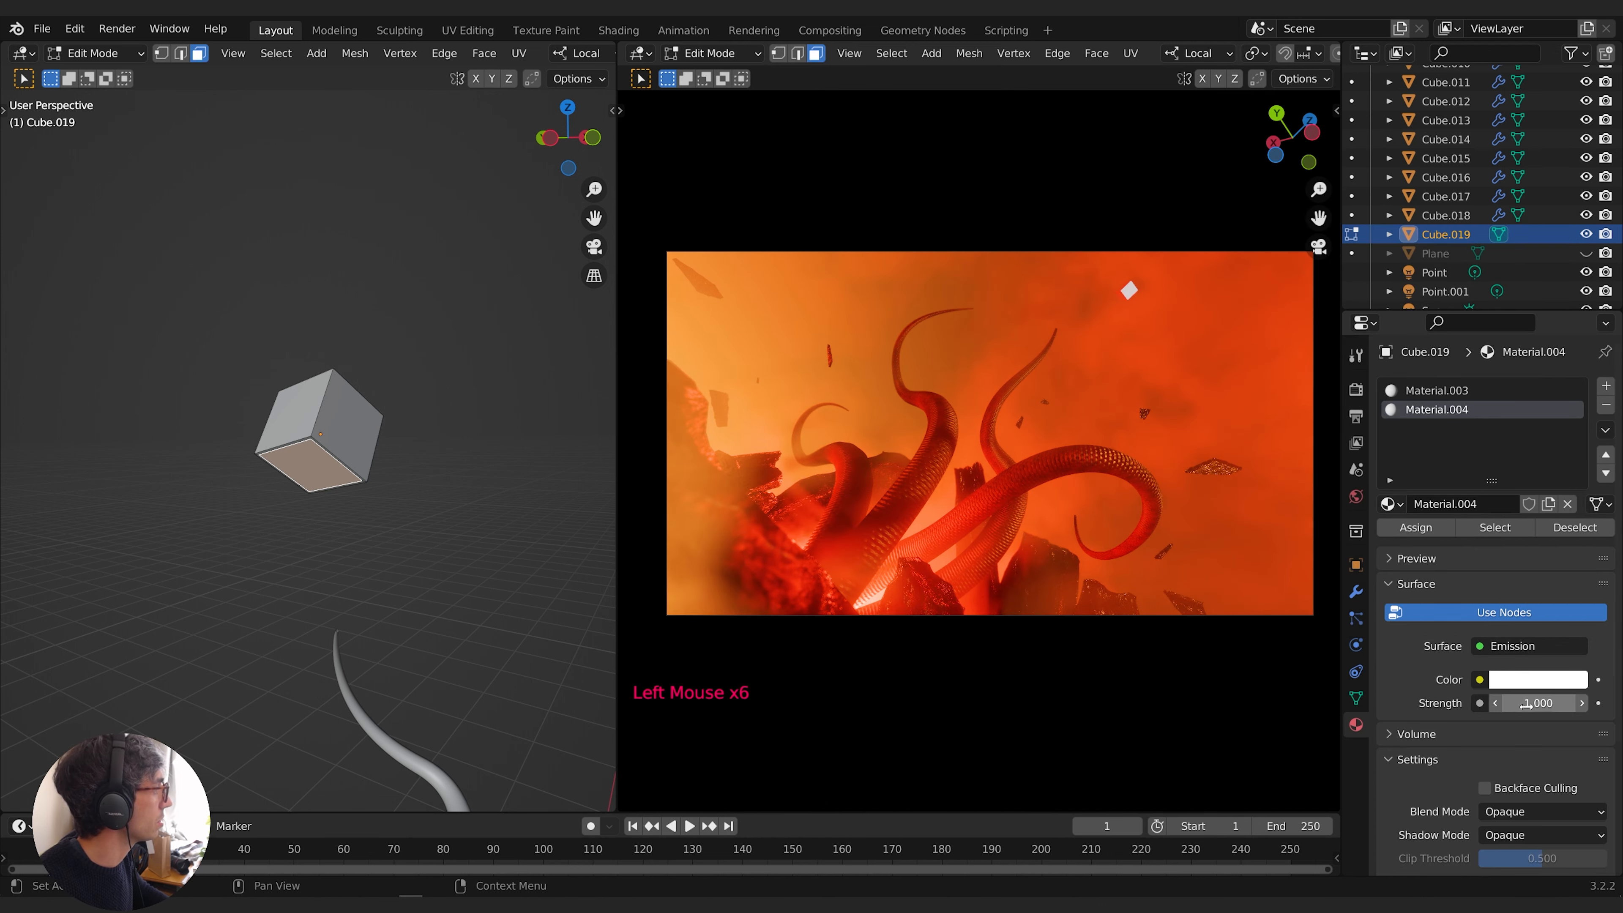
{"action": "left_click_drag", "start_coordinate": [1528, 703], "coordinate": [1572, 703]}
Leave Edit Mode and rotate the small cube freely and around its local Y axis so its glowing face points down toward the tentacles
{"action": "scroll", "coordinate": [422, 460], "scroll_direction": "down", "scroll_amount": 3}
{"action": "middle_click_drag", "start_coordinate": [448, 480], "coordinate": [436, 400]}
{"action": "scroll", "coordinate": [410, 451], "scroll_direction": "up", "scroll_amount": 1}
{"action": "scroll", "coordinate": [402, 445], "scroll_direction": "down", "scroll_amount": 4}
{"action": "key", "text": "Tab"}
{"action": "key", "text": "r"}
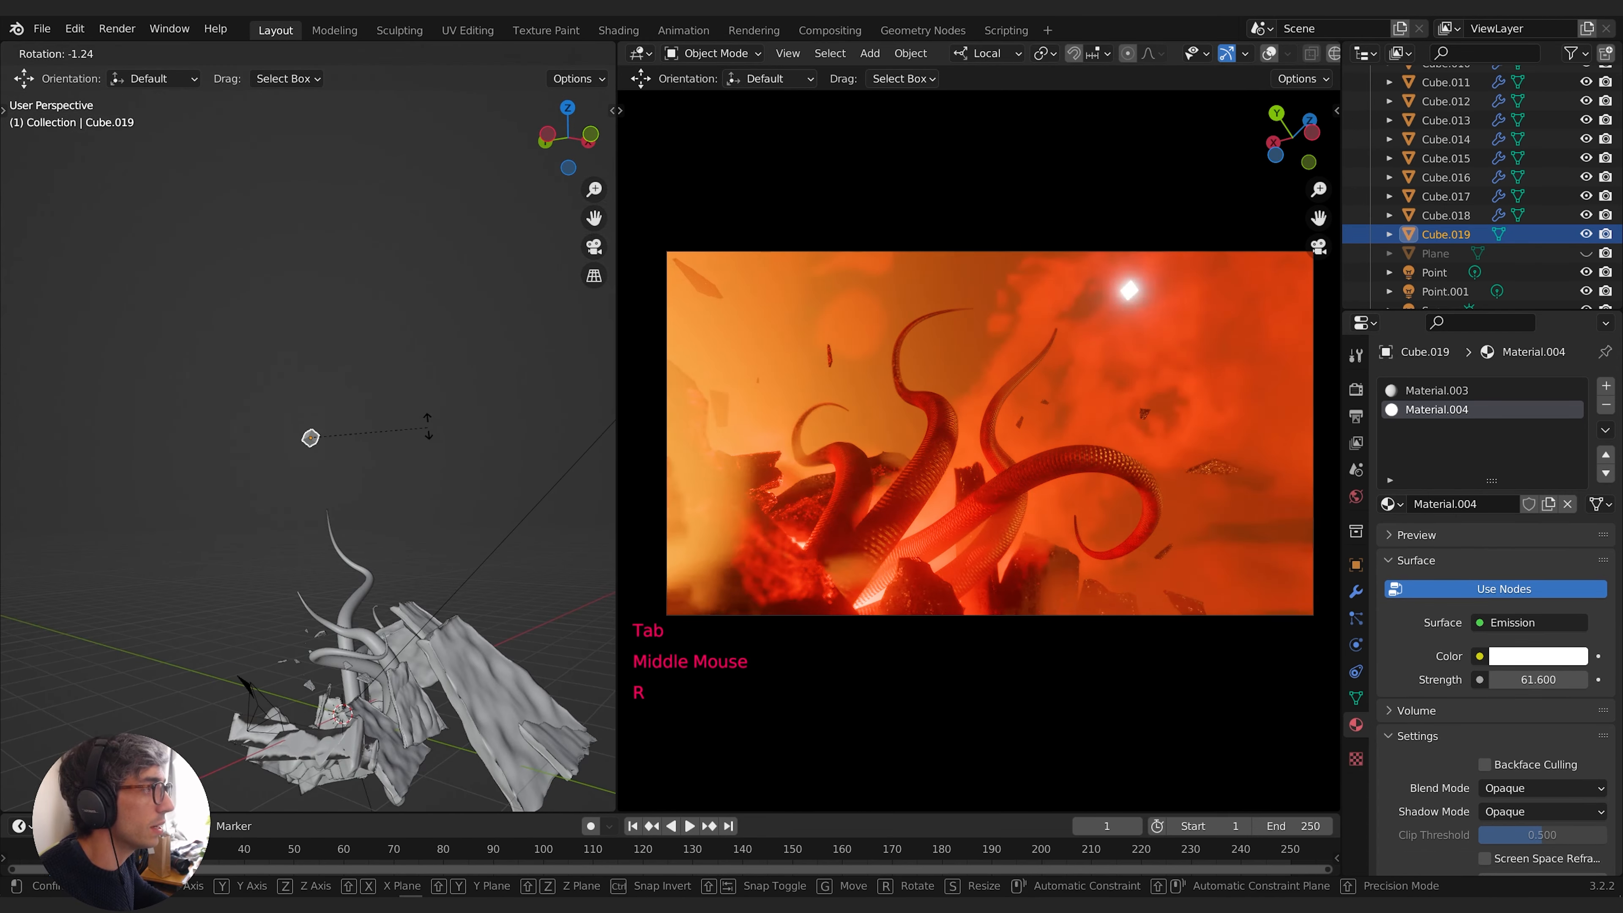
{"action": "left_click", "coordinate": [293, 341]}
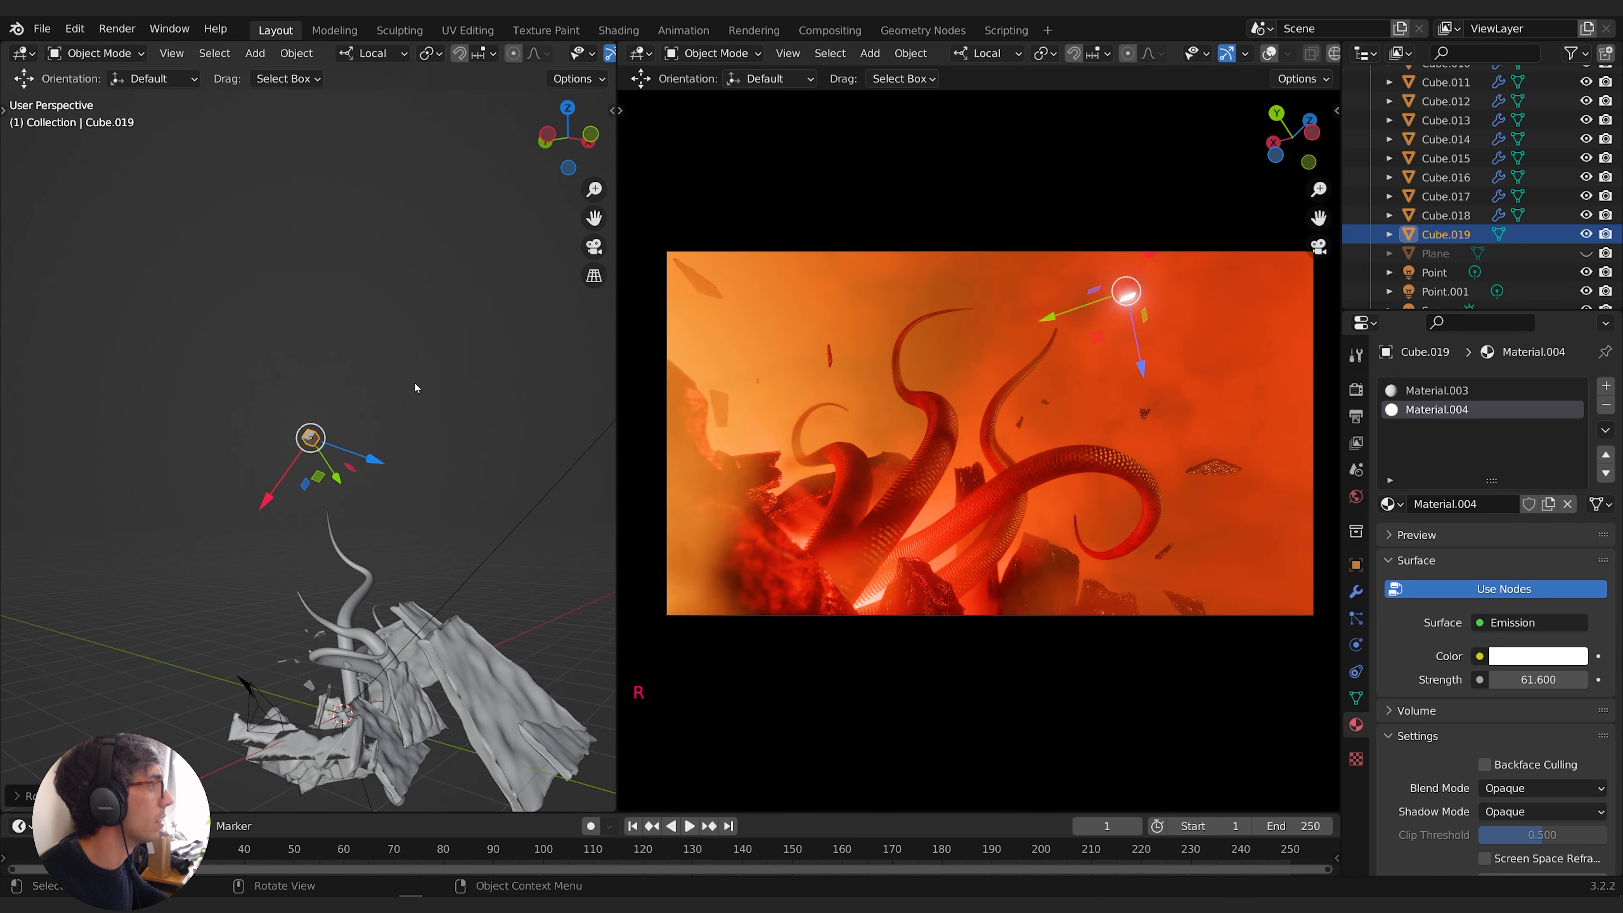
{"action": "key", "text": "r"}
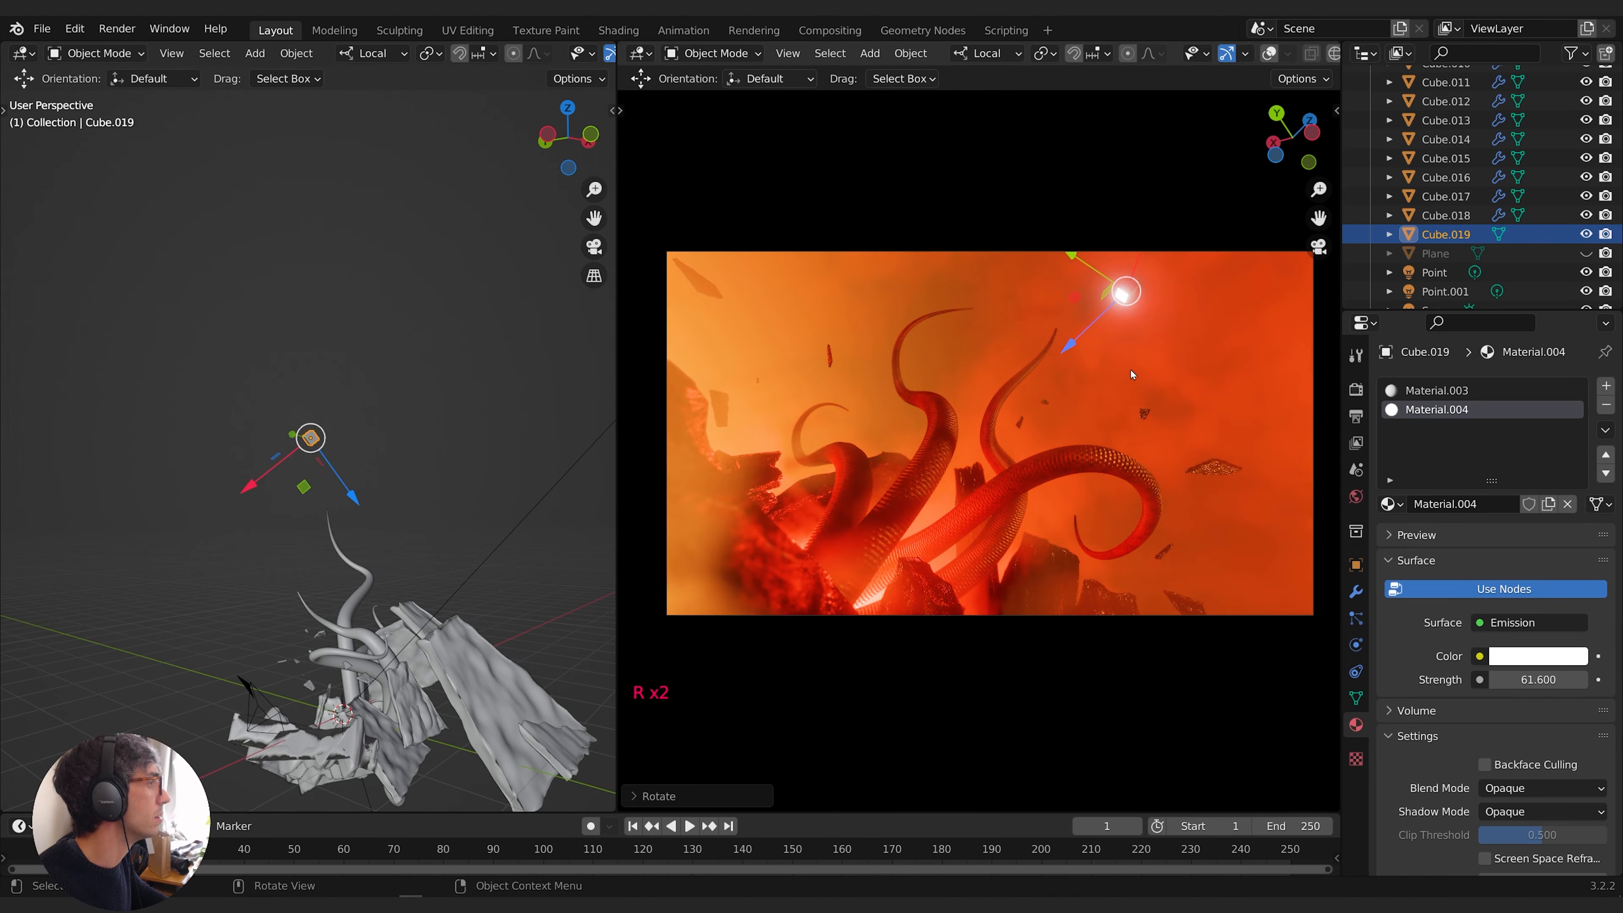
{"action": "key", "text": "r"}
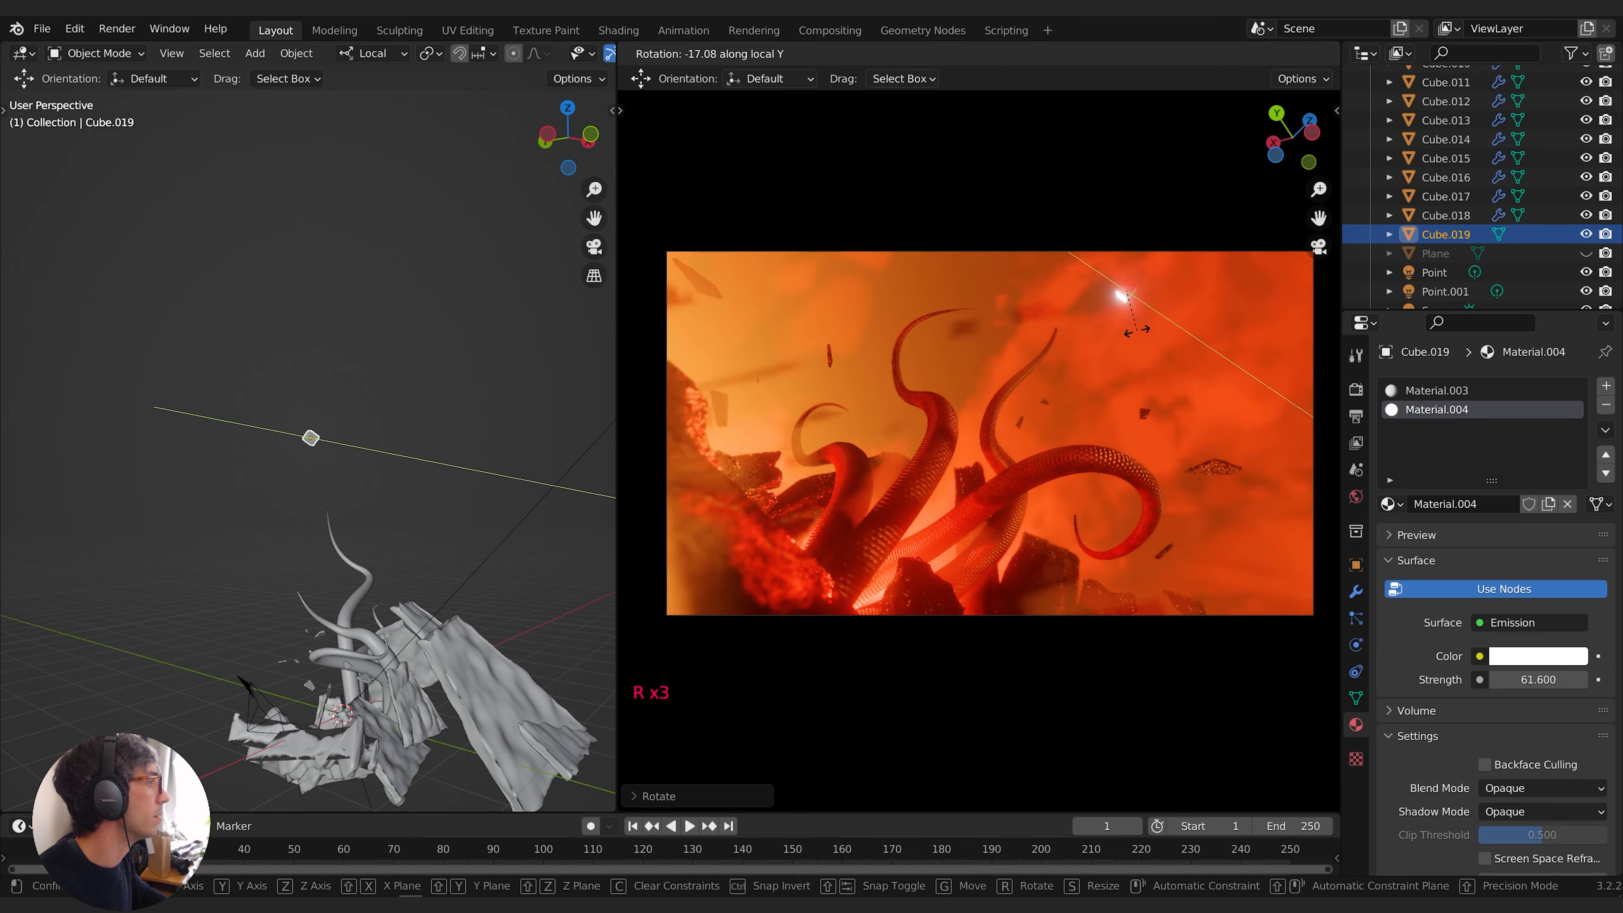
{"action": "left_click", "coordinate": [538, 474]}
Enter Edit Mode on the small cube and extrude its glowing inset face
{"action": "key", "text": "Tab"}
{"action": "middle_click_drag", "start_coordinate": [537, 474], "coordinate": [339, 486]}
{"action": "scroll", "coordinate": [343, 491], "scroll_direction": "up", "scroll_amount": 3}
{"action": "scroll", "coordinate": [343, 491], "scroll_direction": "down", "scroll_amount": 1}
{"action": "scroll", "coordinate": [343, 491], "scroll_direction": "up", "scroll_amount": 1}
{"action": "scroll", "coordinate": [338, 486], "scroll_direction": "down", "scroll_amount": 1}
{"action": "scroll", "coordinate": [339, 486], "scroll_direction": "up", "scroll_amount": 1}
{"action": "key", "text": "e"}
{"action": "scroll", "coordinate": [339, 486], "scroll_direction": "down", "scroll_amount": 1}
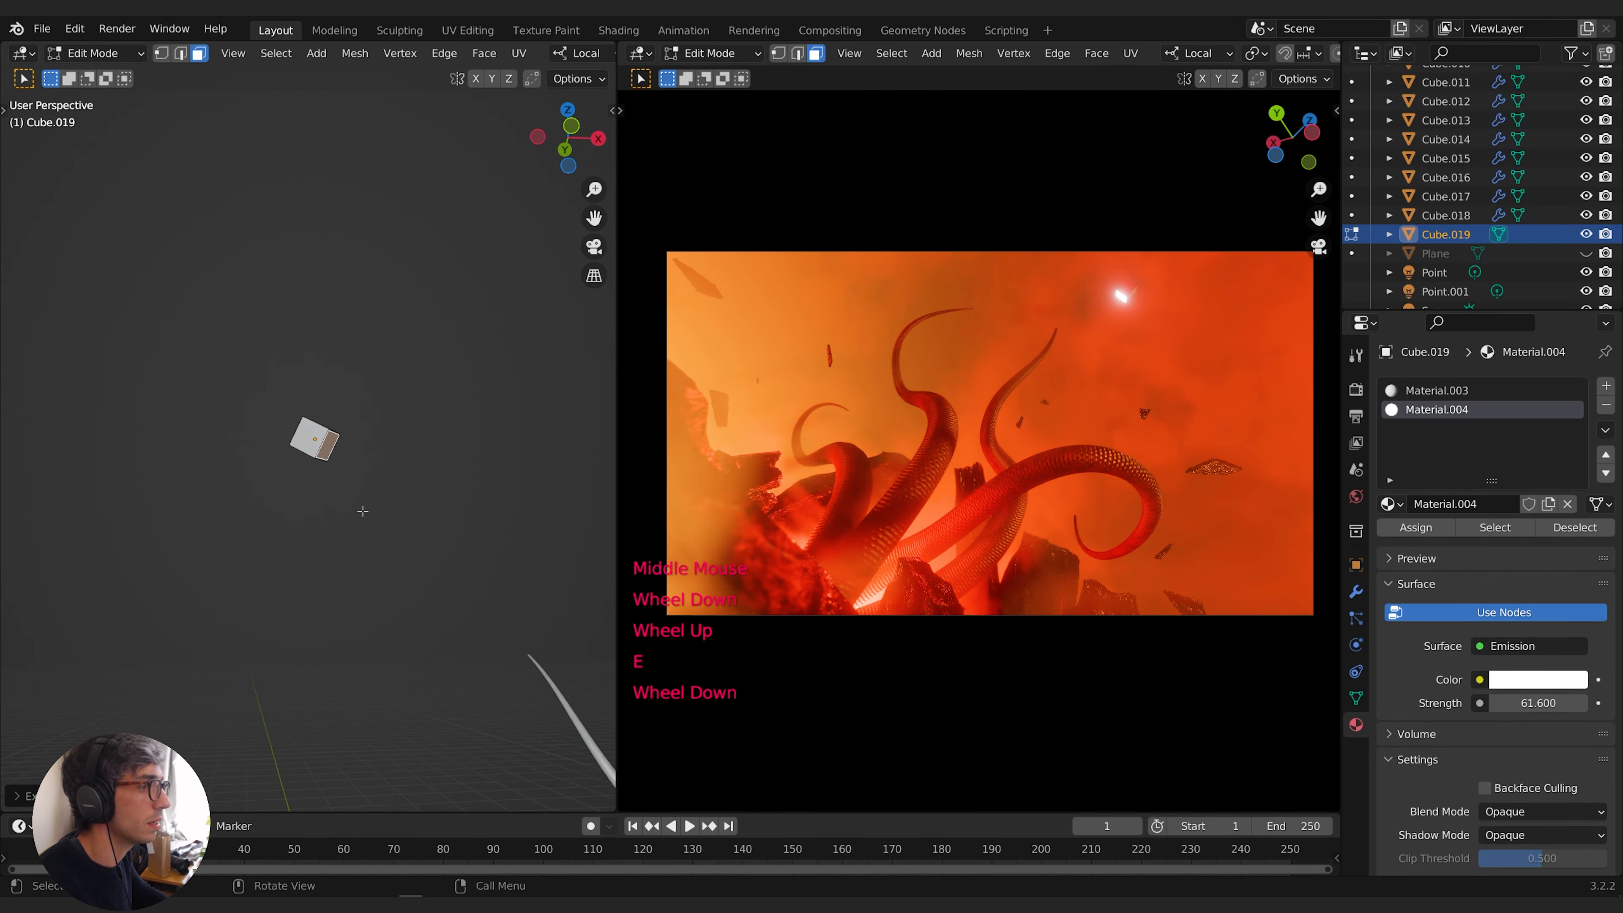
Use the Move tool with Normal orientation to pull the extruded face out into a long beam
{"action": "left_click", "coordinate": [5, 112]}
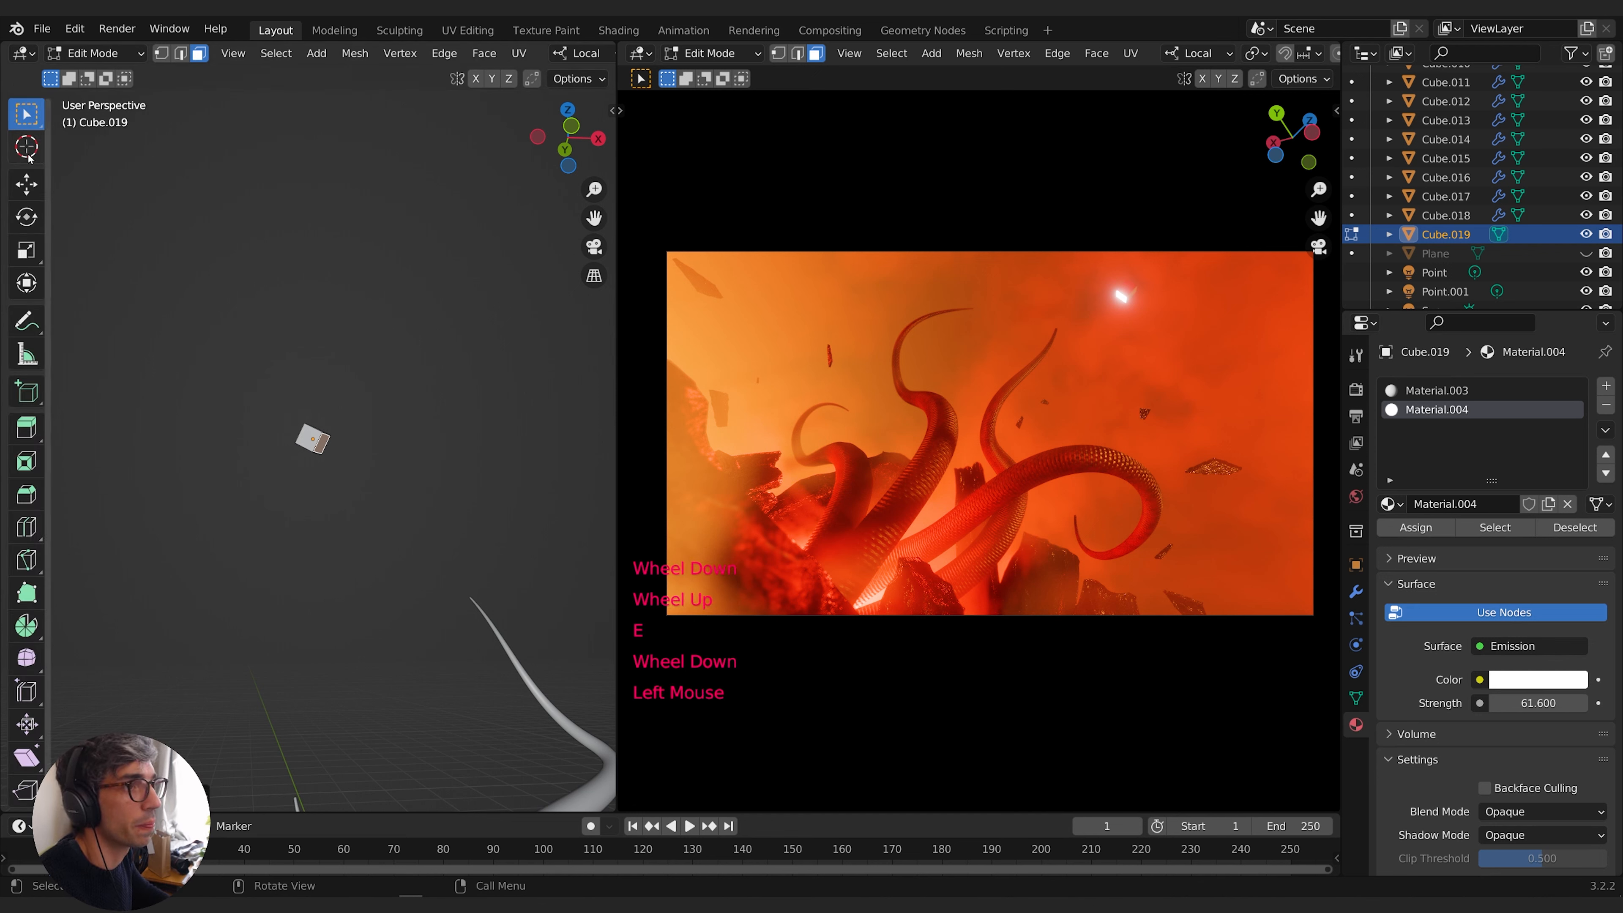
{"action": "left_click", "coordinate": [26, 185]}
{"action": "middle_click_drag", "start_coordinate": [232, 65], "coordinate": [383, 60]}
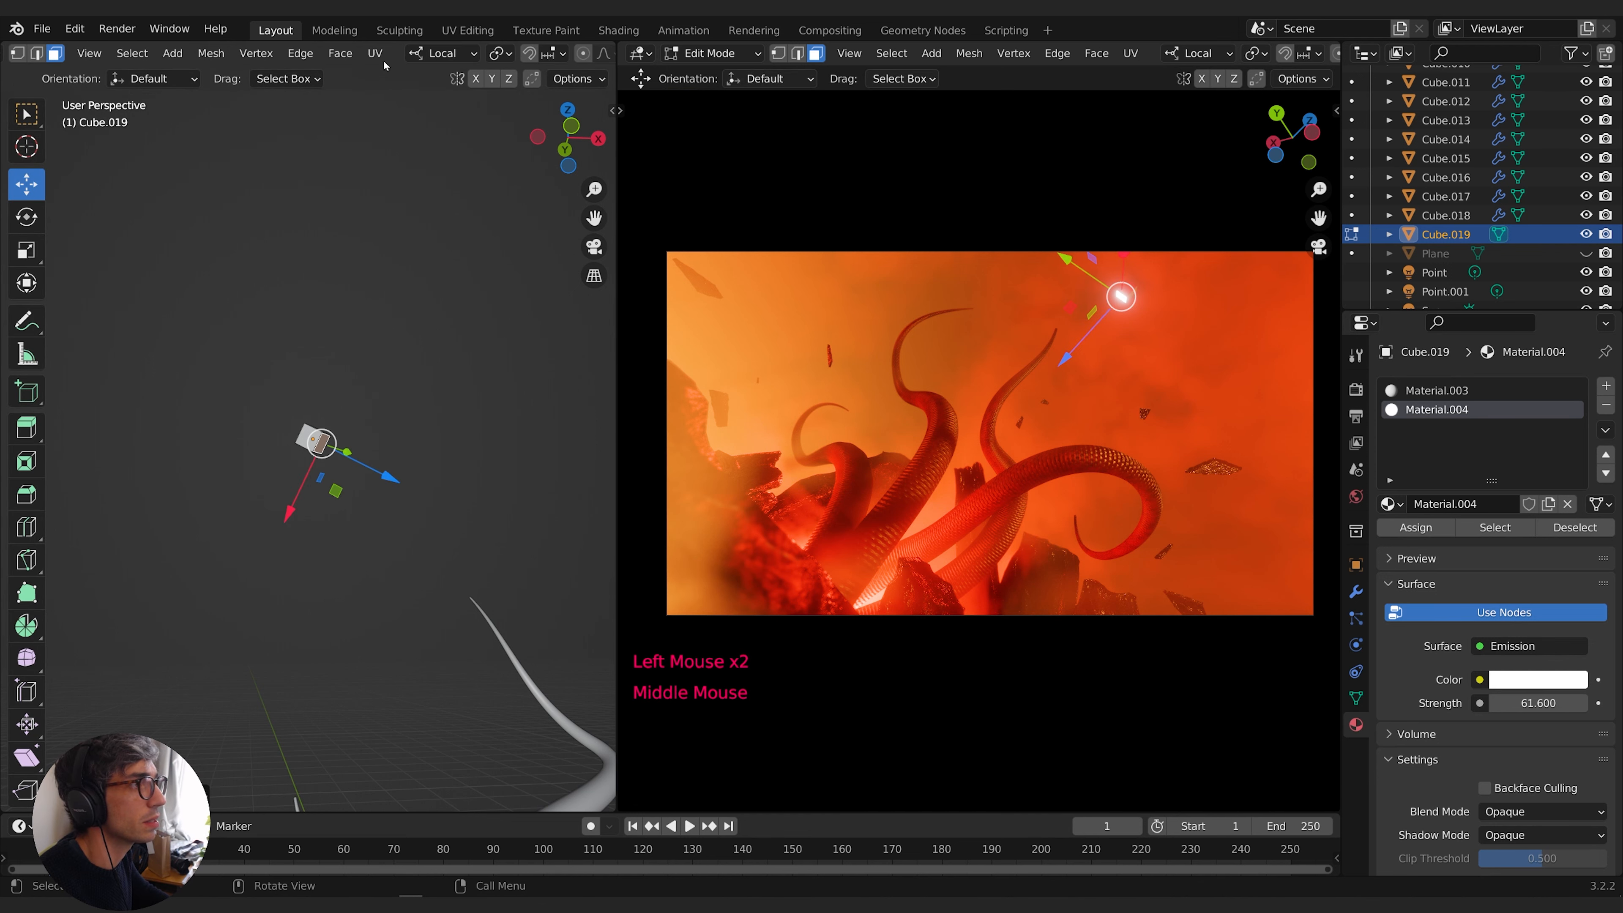
{"action": "left_click", "coordinate": [442, 53]}
{"action": "left_click", "coordinate": [392, 153]}
{"action": "middle_click_drag", "start_coordinate": [367, 358], "coordinate": [385, 395]}
{"action": "left_click_drag", "start_coordinate": [382, 486], "coordinate": [402, 502]}
Scale down the beam's end face, grow the selection to the beam's sides and assign Material.004 to them
{"action": "key", "text": "s"}
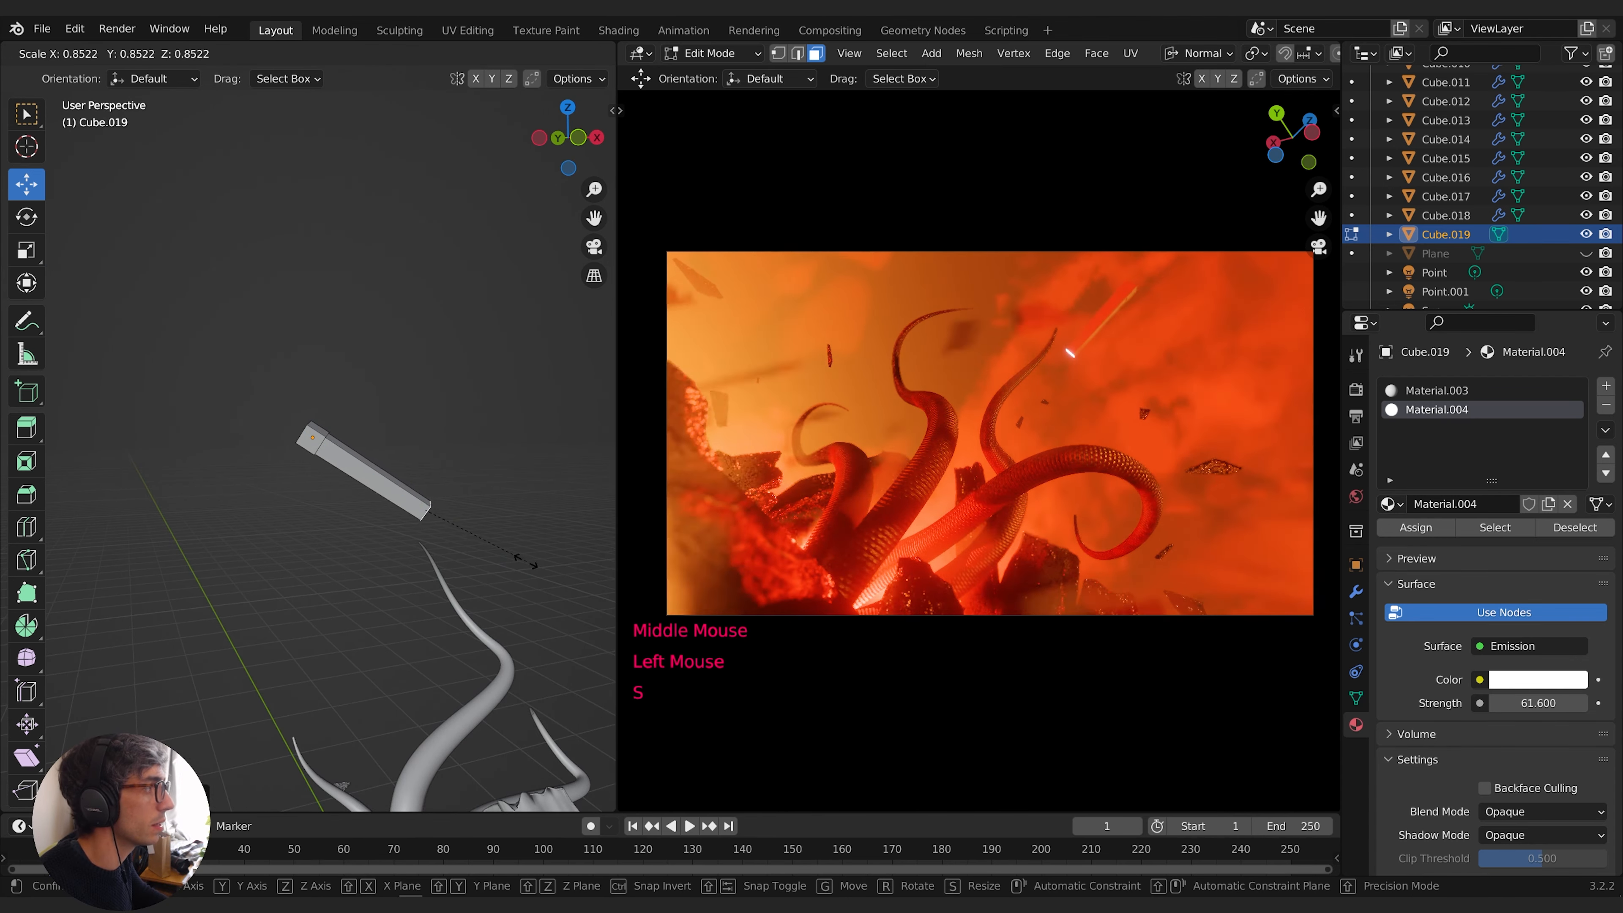
{"action": "left_click", "coordinate": [420, 529]}
{"action": "key", "text": "ctrl+KP_Add"}
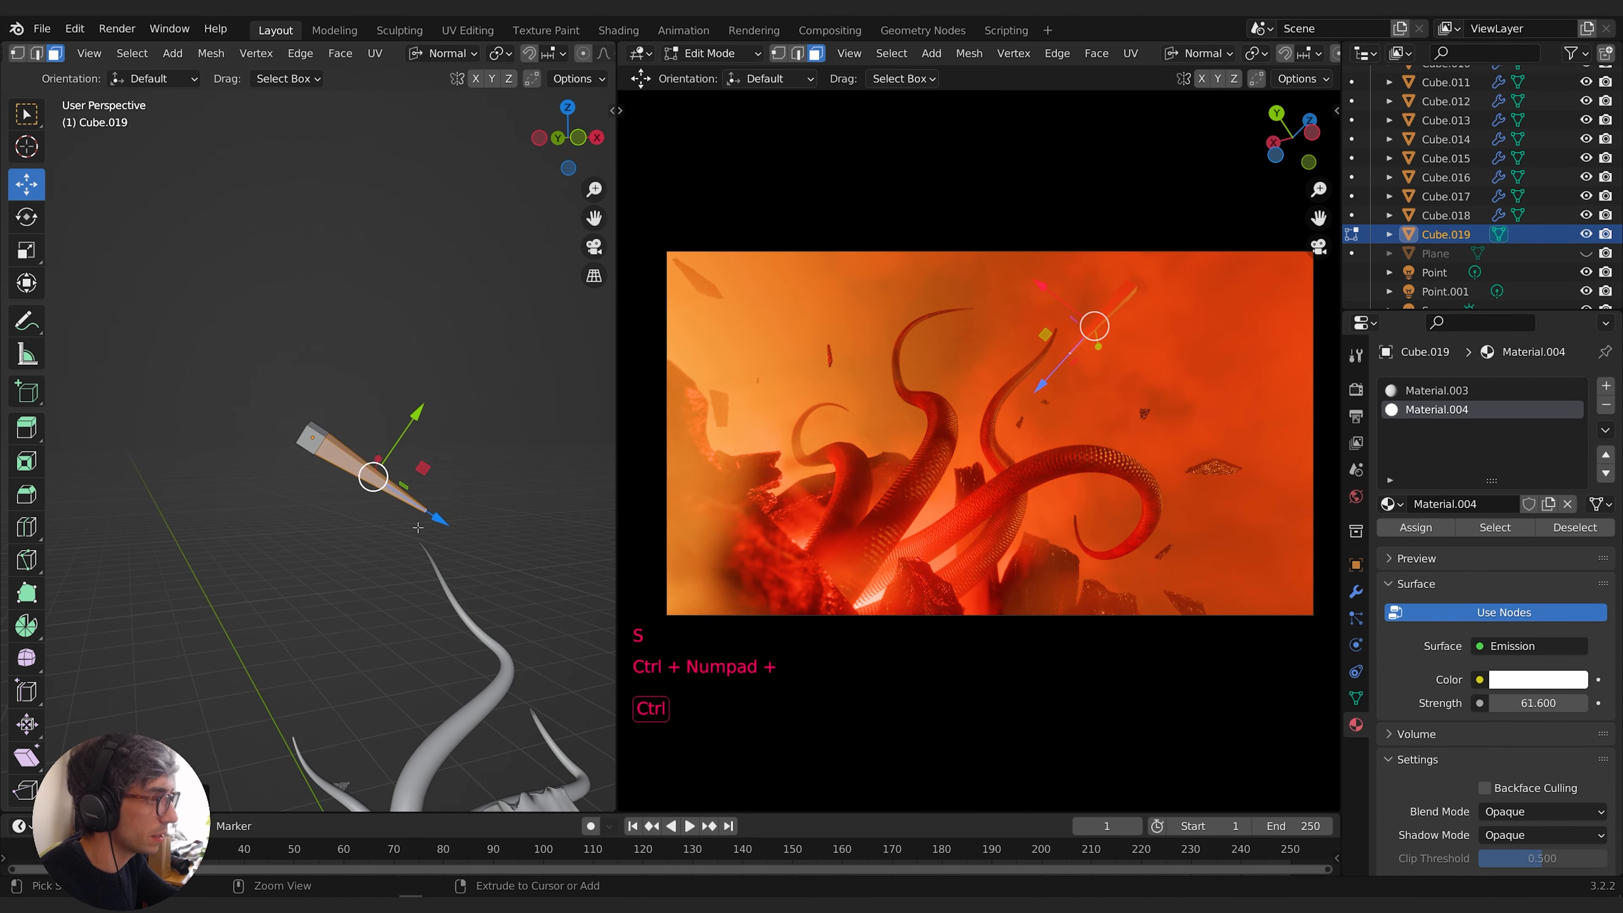
{"action": "left_click", "coordinate": [1428, 527]}
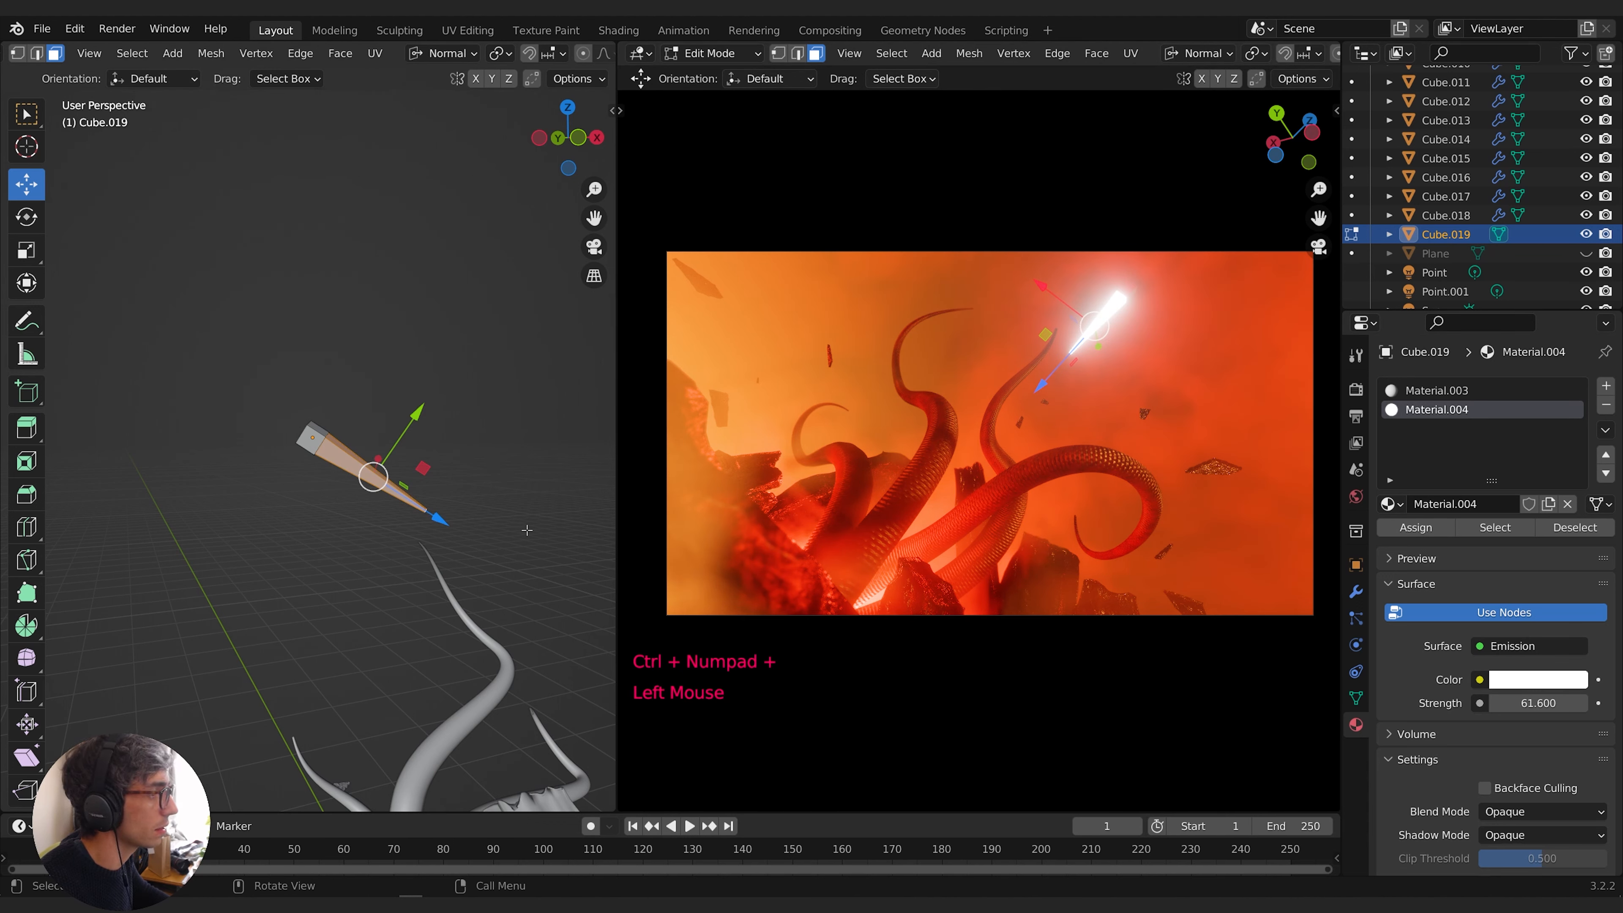
{"action": "key", "text": "s"}
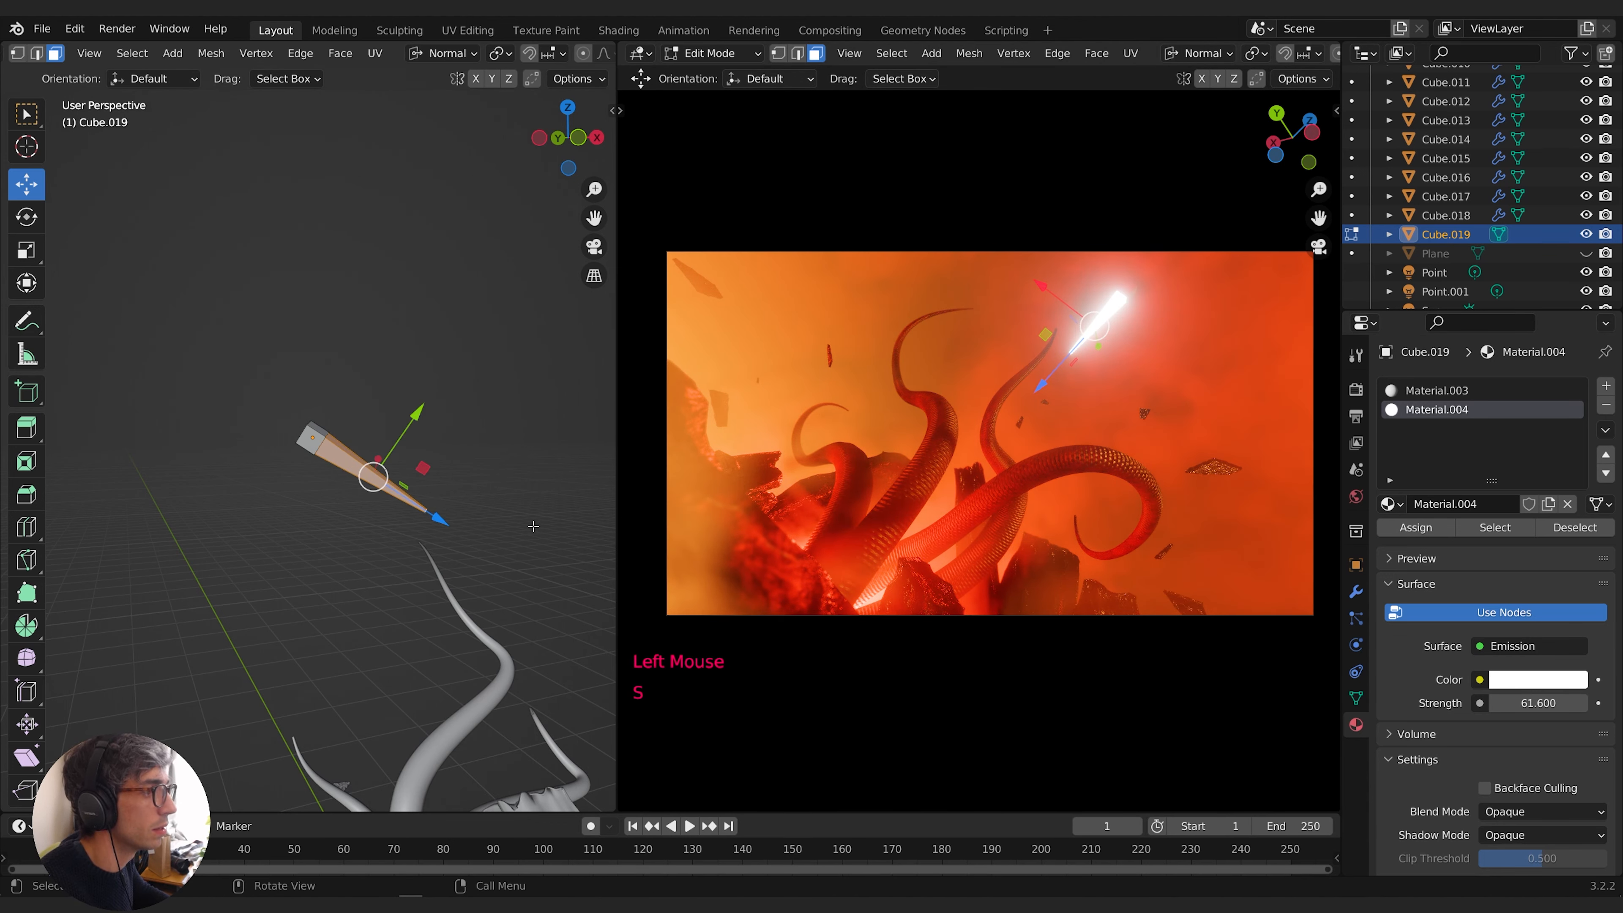
Select the beam's tip face and scale it down further to sharpen the point
{"action": "middle_click_drag", "start_coordinate": [534, 525], "coordinate": [464, 468]}
{"action": "scroll", "coordinate": [454, 488], "scroll_direction": "down", "scroll_amount": 1}
{"action": "scroll", "coordinate": [453, 488], "scroll_direction": "up", "scroll_amount": 1}
{"action": "left_click", "coordinate": [451, 510]}
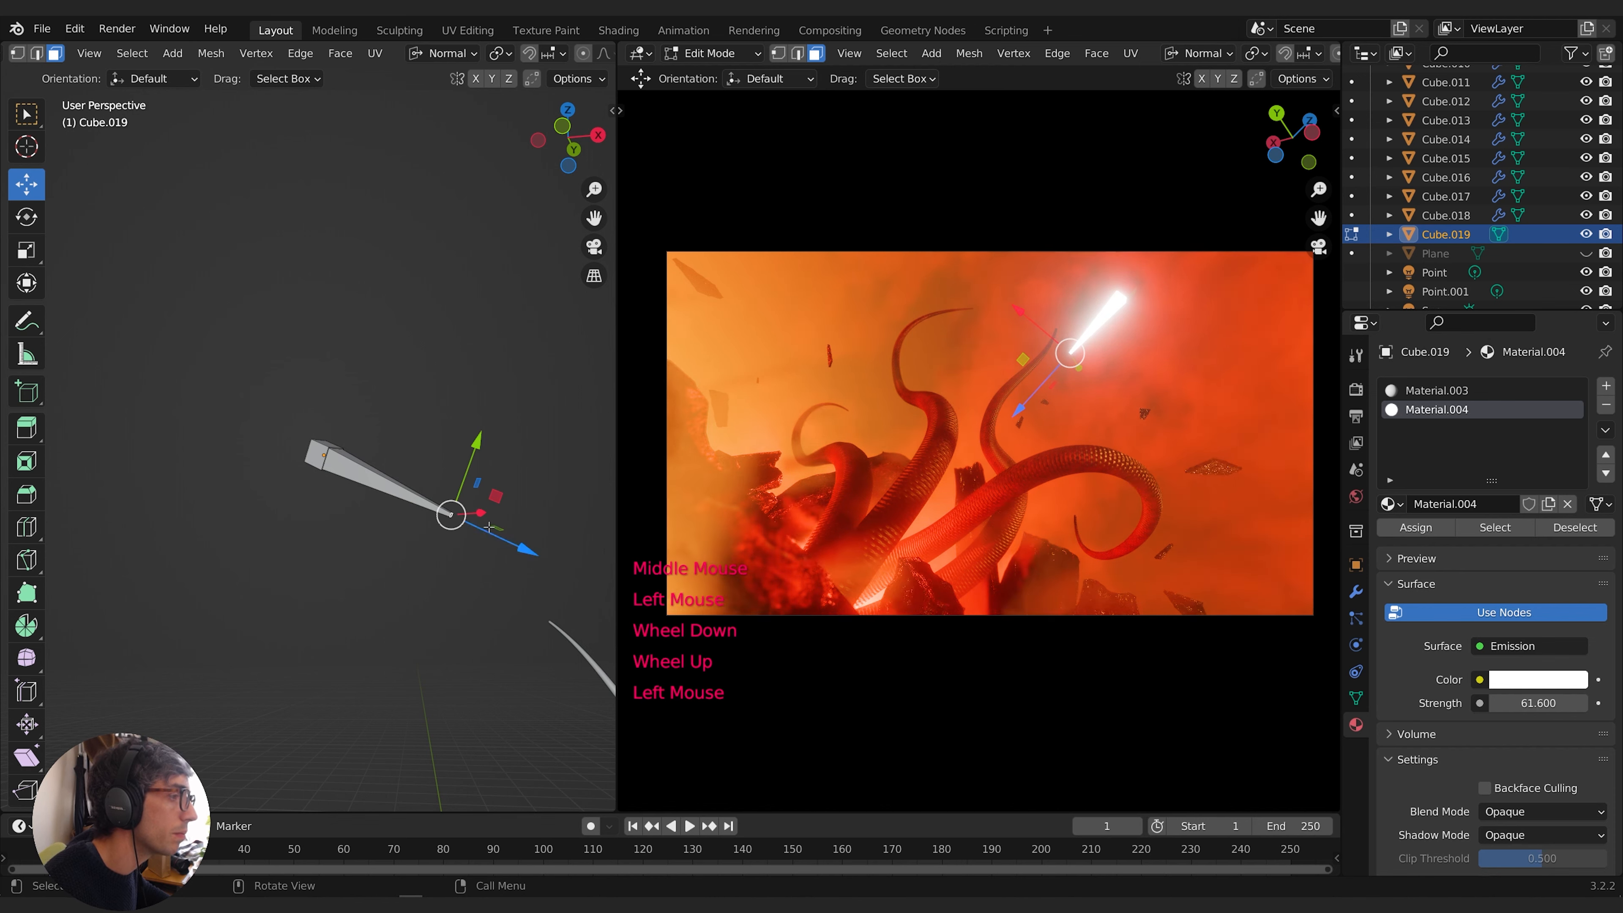
{"action": "key", "text": "s"}
{"action": "left_click", "coordinate": [475, 522]}
Select the loop of faces around the beam and scale it to about 0.25, excluding the normal Z axis
{"action": "middle_click_drag", "start_coordinate": [387, 466], "coordinate": [509, 499]}
{"action": "scroll", "coordinate": [349, 464], "scroll_direction": "up", "scroll_amount": 1}
{"action": "scroll", "coordinate": [349, 463], "scroll_direction": "down", "scroll_amount": 3}
{"action": "scroll", "coordinate": [349, 464], "scroll_direction": "up", "scroll_amount": 1}
{"action": "scroll", "coordinate": [349, 464], "scroll_direction": "down", "scroll_amount": 1}
{"action": "scroll", "coordinate": [348, 464], "scroll_direction": "up", "scroll_amount": 2}
{"action": "left_click", "coordinate": [349, 464], "text": "alt"}
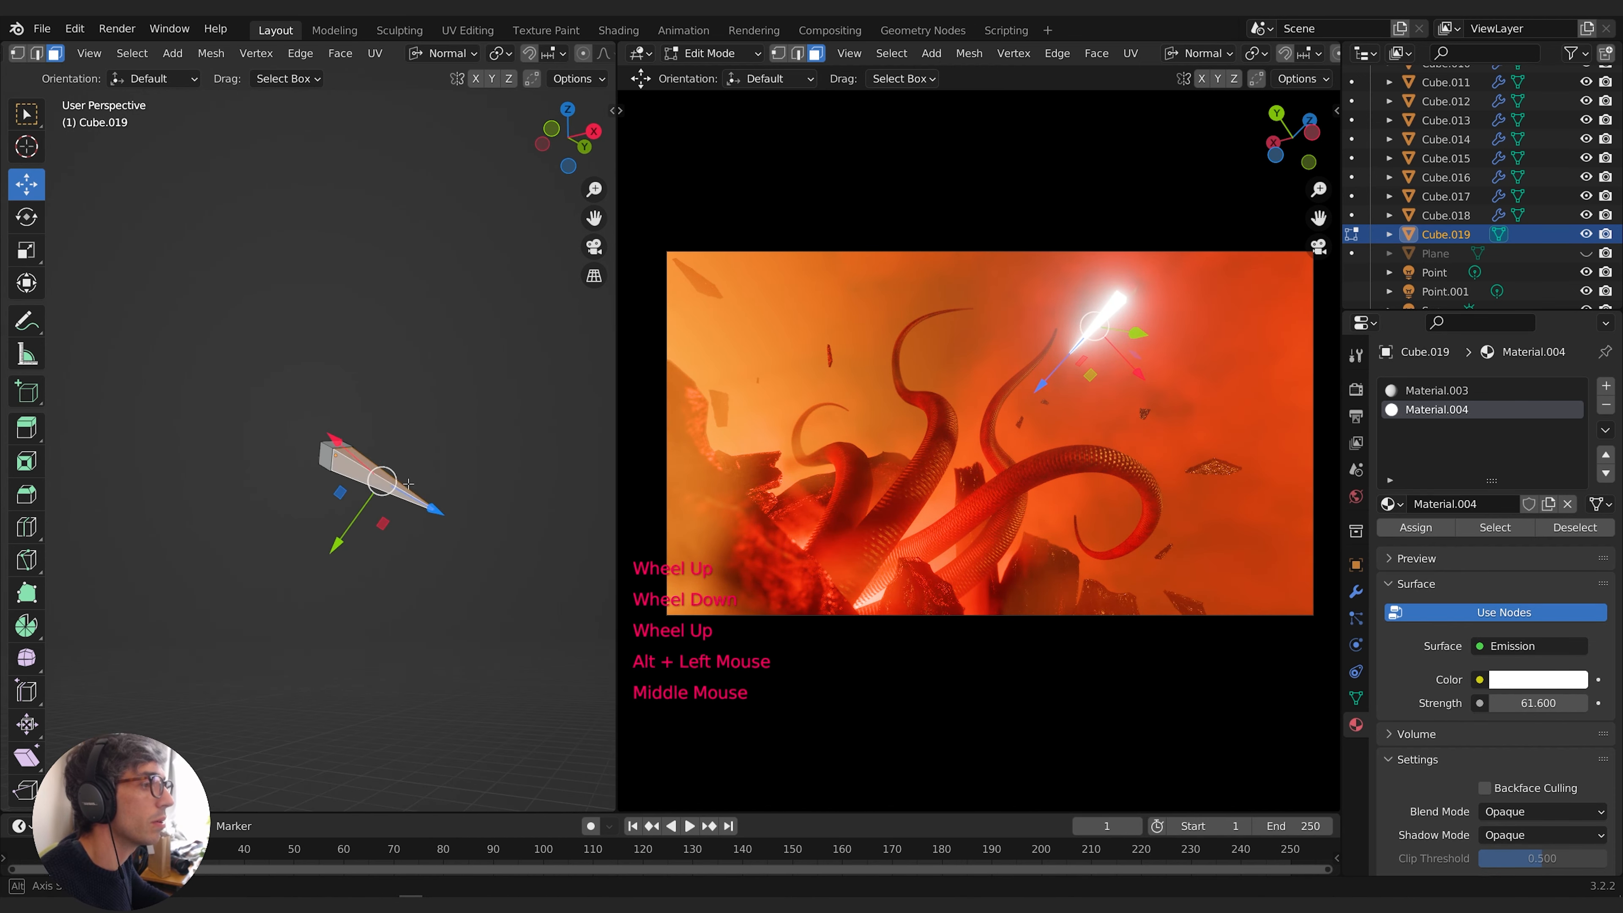
{"action": "scroll", "coordinate": [510, 499], "scroll_direction": "up", "scroll_amount": 1}
{"action": "scroll", "coordinate": [509, 499], "scroll_direction": "down", "scroll_amount": 1}
{"action": "key", "text": "s"}
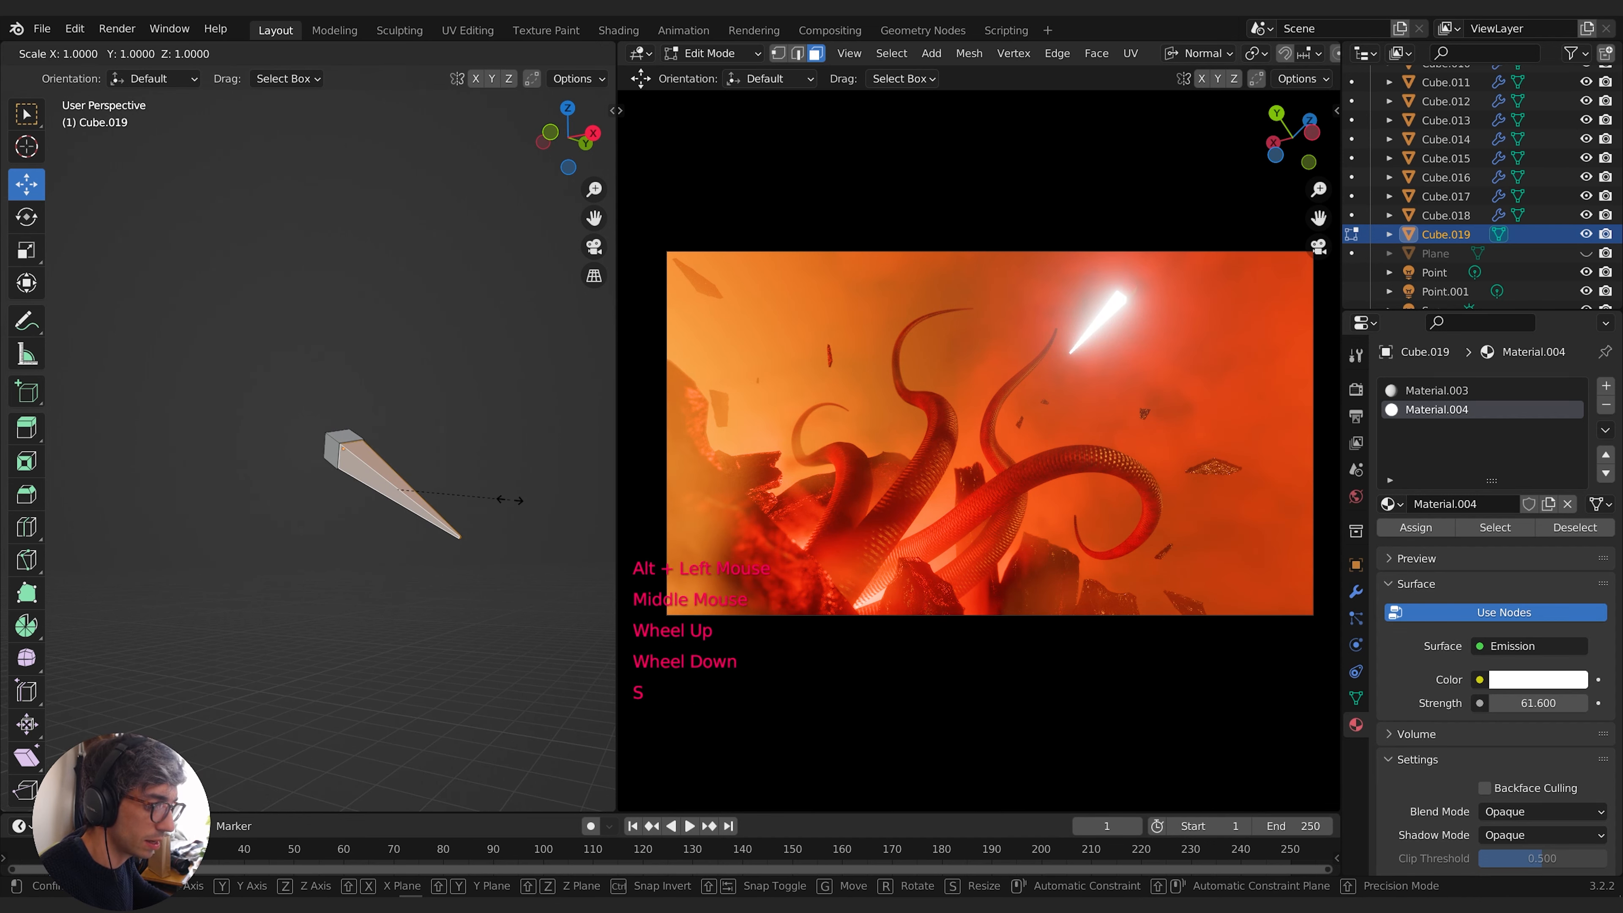
{"action": "key", "text": "shift+z"}
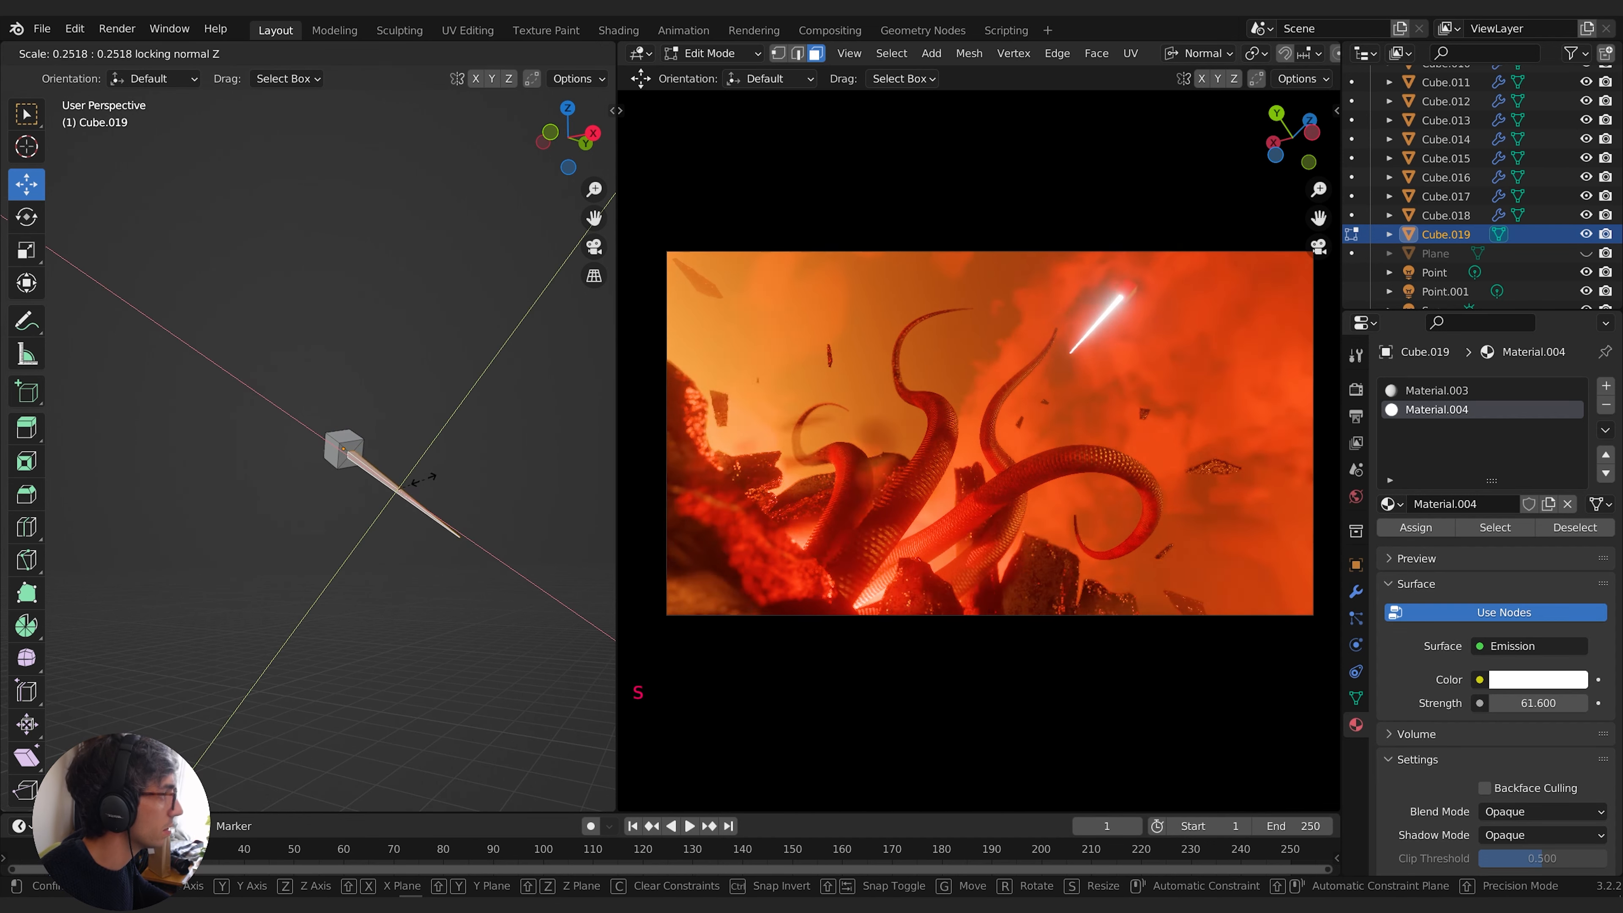
{"action": "left_click", "coordinate": [405, 474]}
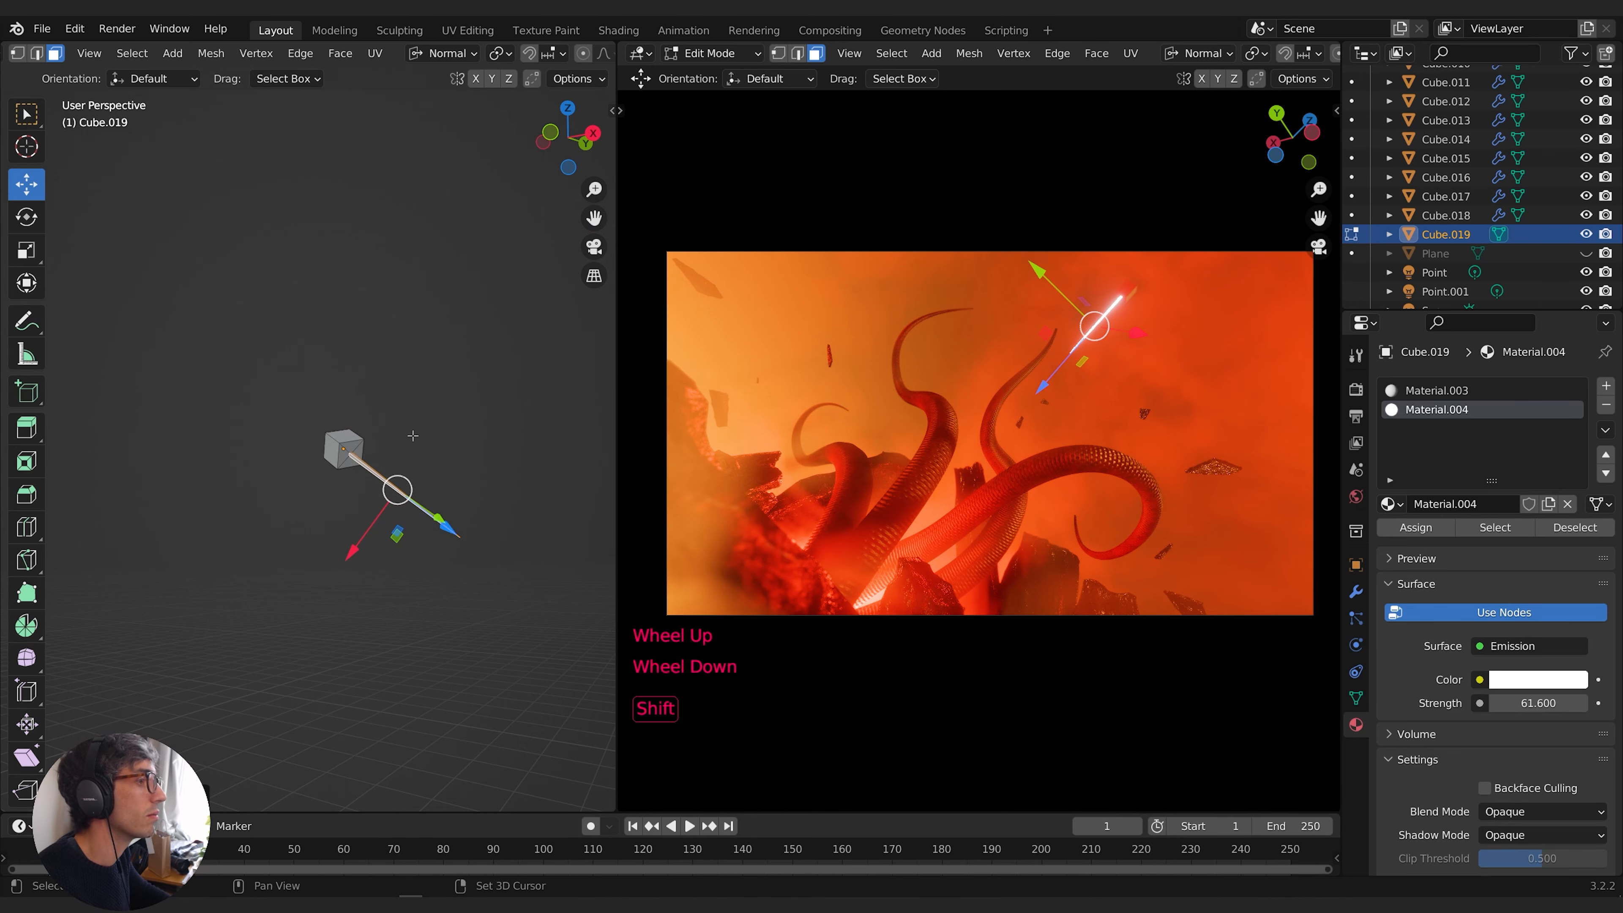
Select the cube's face opposite the beam and set the base color of Material.003 to black
{"action": "key", "text": "Tab"}
{"action": "middle_click_drag", "start_coordinate": [412, 435], "coordinate": [505, 531], "text": "shift"}
{"action": "key", "text": "Tab"}
{"action": "left_click", "coordinate": [409, 502]}
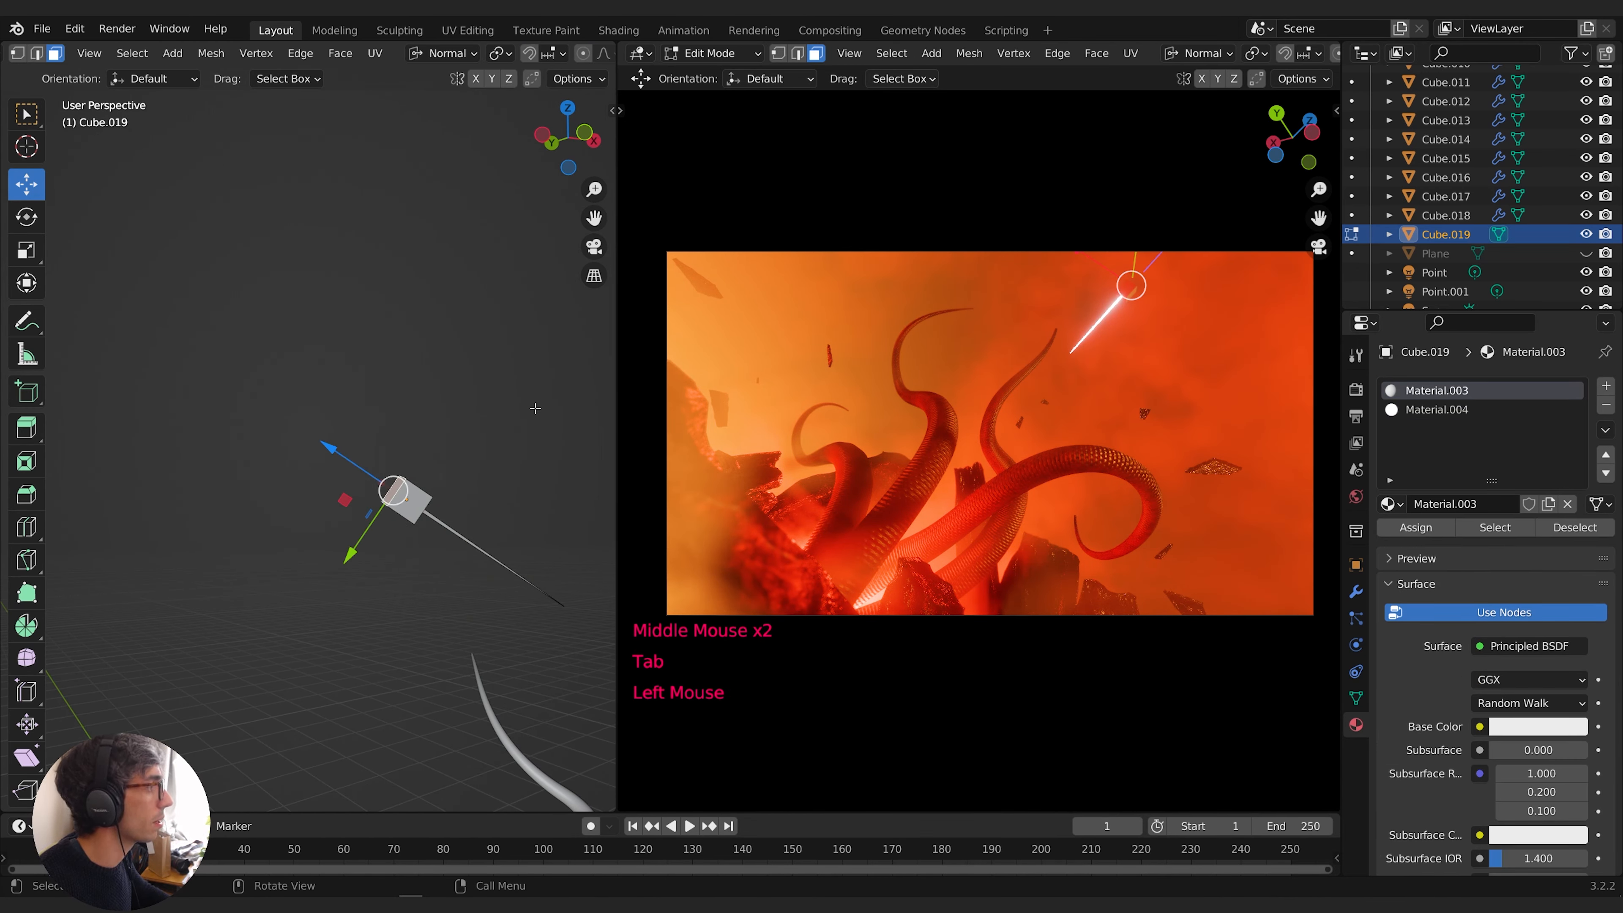
{"action": "left_click", "coordinate": [1542, 726]}
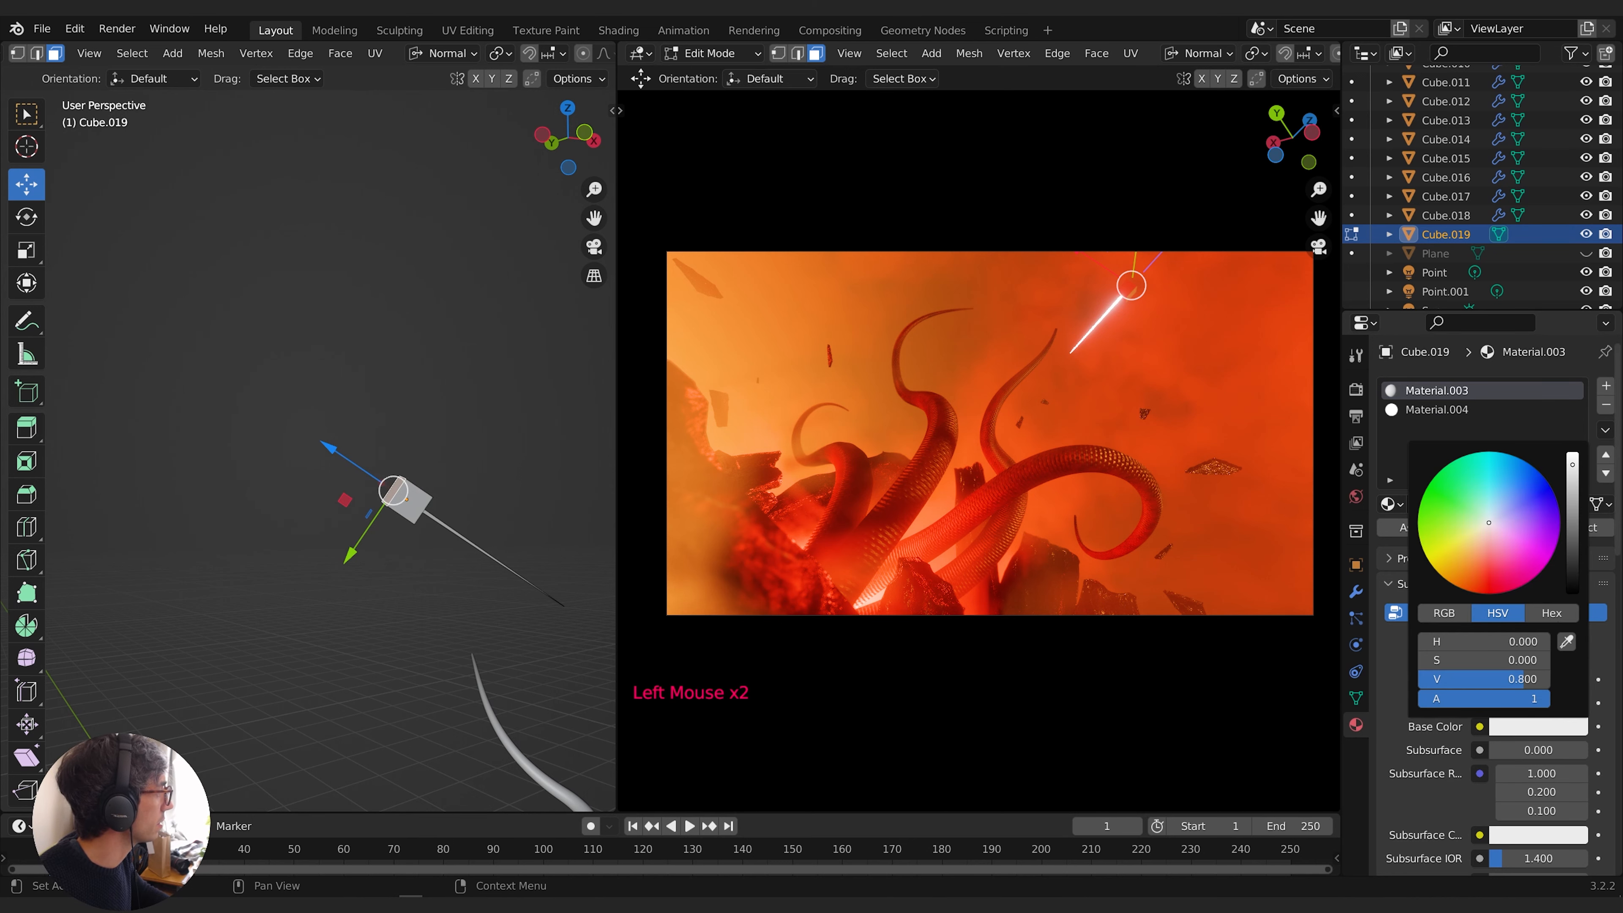
{"action": "left_click_drag", "start_coordinate": [1573, 555], "coordinate": [1570, 614]}
Set Material.003 to metallic 1.0, specular 0.812 and roughness 0.143
{"action": "scroll", "coordinate": [1495, 809], "scroll_direction": "down", "scroll_amount": 2}
{"action": "scroll", "coordinate": [1496, 809], "scroll_direction": "up", "scroll_amount": 2}
{"action": "scroll", "coordinate": [1496, 808], "scroll_direction": "down", "scroll_amount": 3}
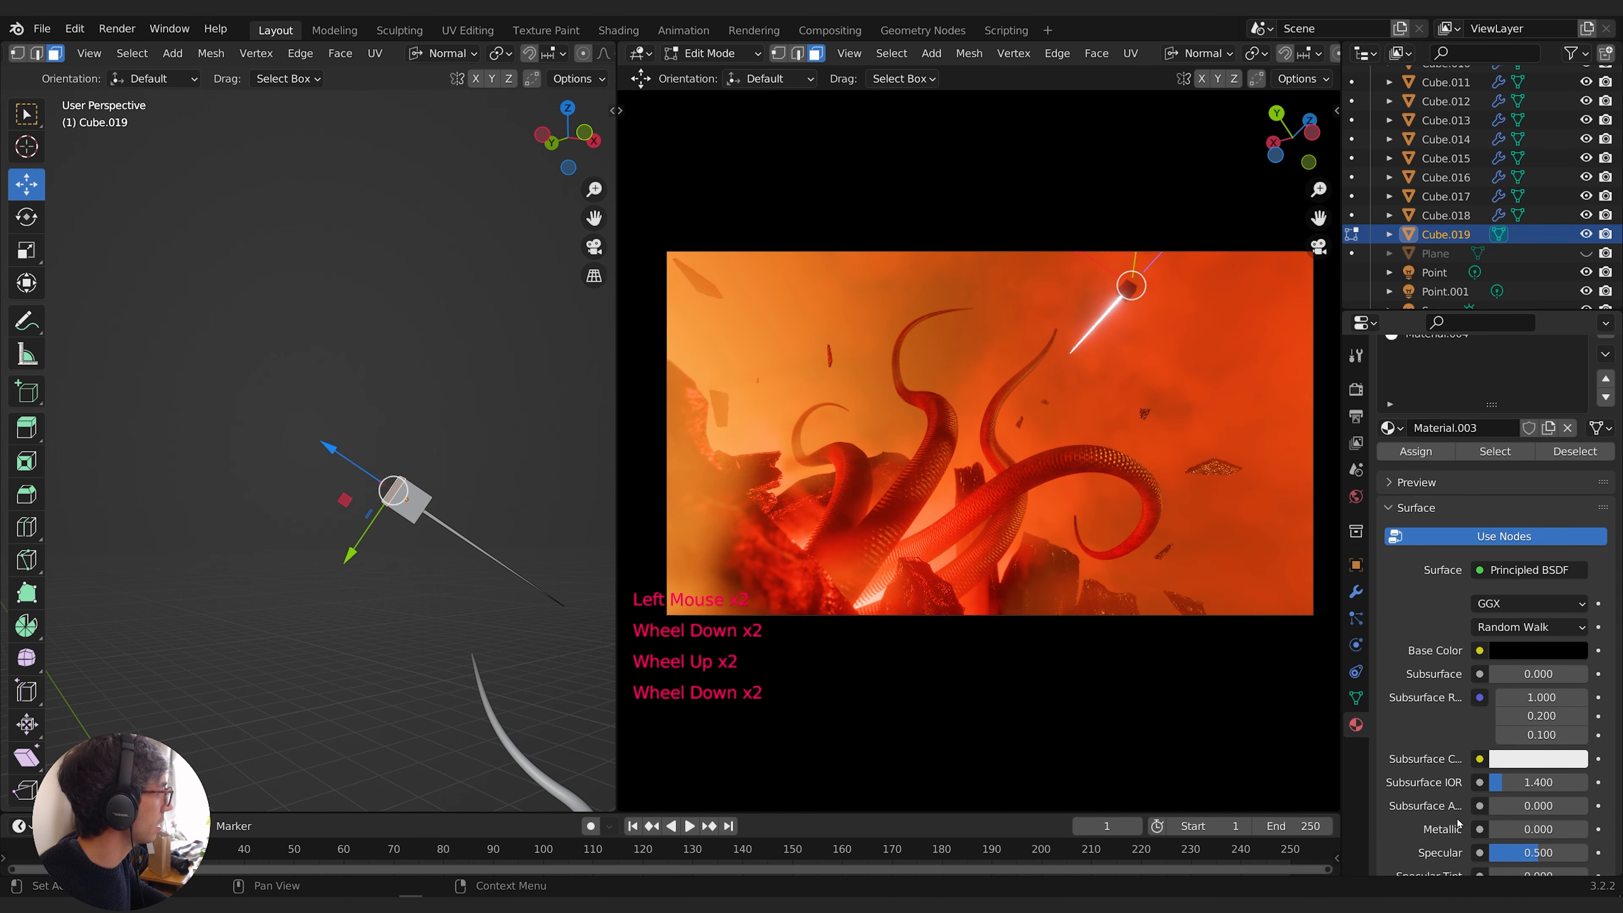
{"action": "scroll", "coordinate": [1495, 808], "scroll_direction": "up", "scroll_amount": 1}
{"action": "scroll", "coordinate": [1495, 809], "scroll_direction": "down", "scroll_amount": 1}
{"action": "mouse_move", "coordinate": [1496, 806]}
{"action": "left_mouse_down"}
{"action": "mouse_move", "coordinate": [1583, 783]}
{"action": "mouse_move", "coordinate": [1567, 830]}
{"action": "mouse_move", "coordinate": [1501, 801]}
{"action": "left_mouse_up"}
{"action": "scroll", "coordinate": [1475, 861], "scroll_direction": "down", "scroll_amount": 2}
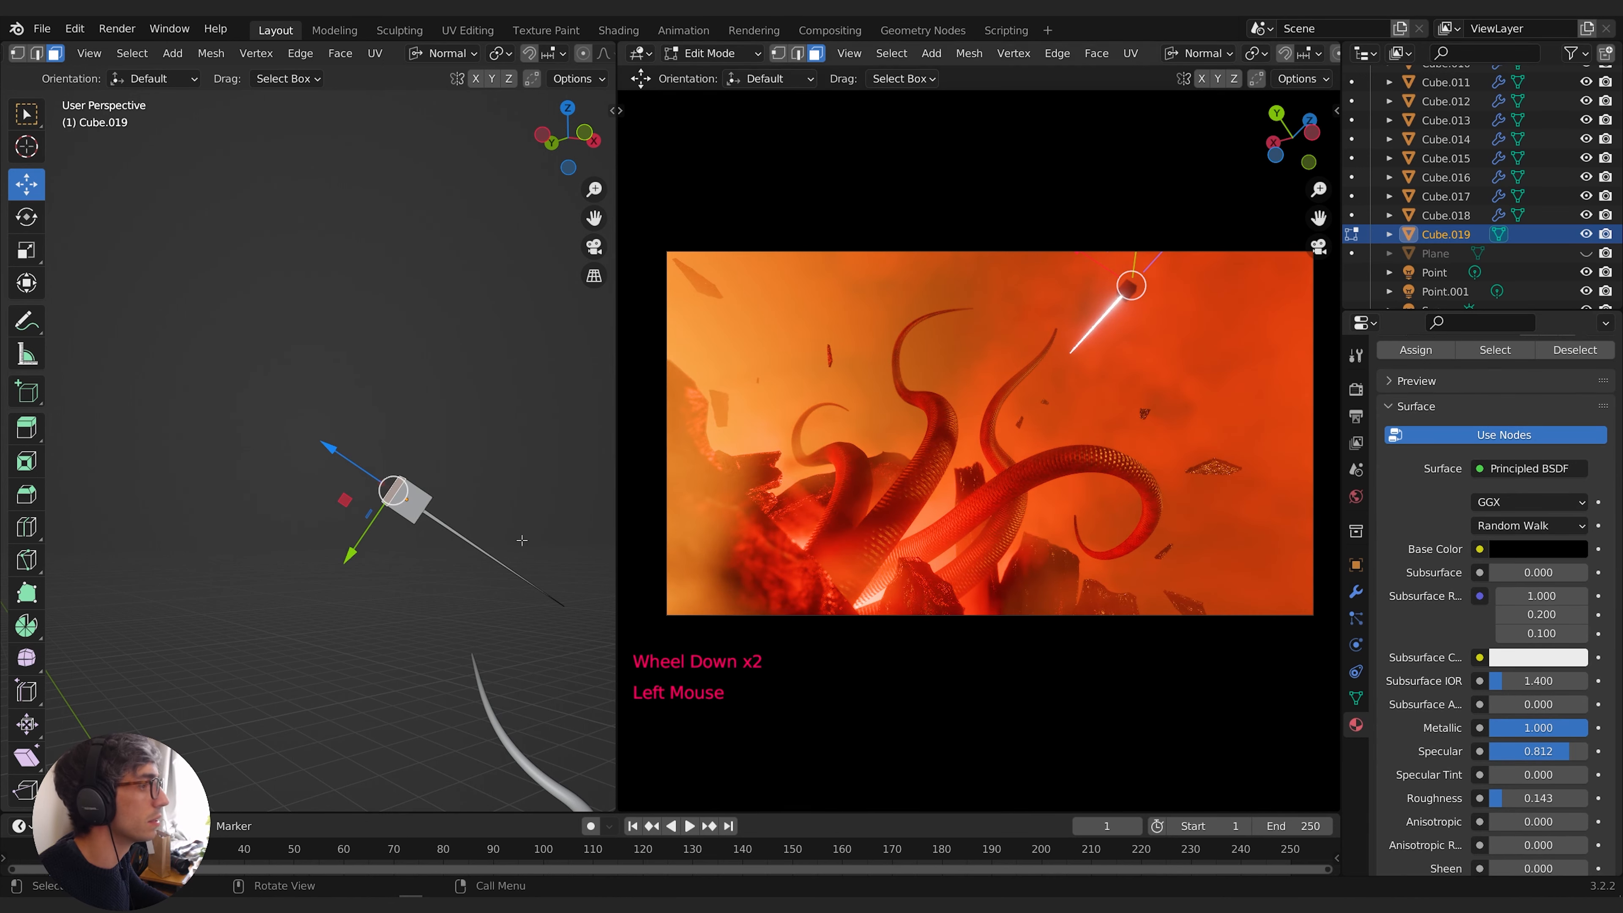
Scale down the face opposite the beam and move it outward along its normal to form a tapered nose
{"action": "middle_click_drag", "start_coordinate": [364, 487], "coordinate": [409, 491]}
{"action": "key", "text": "s"}
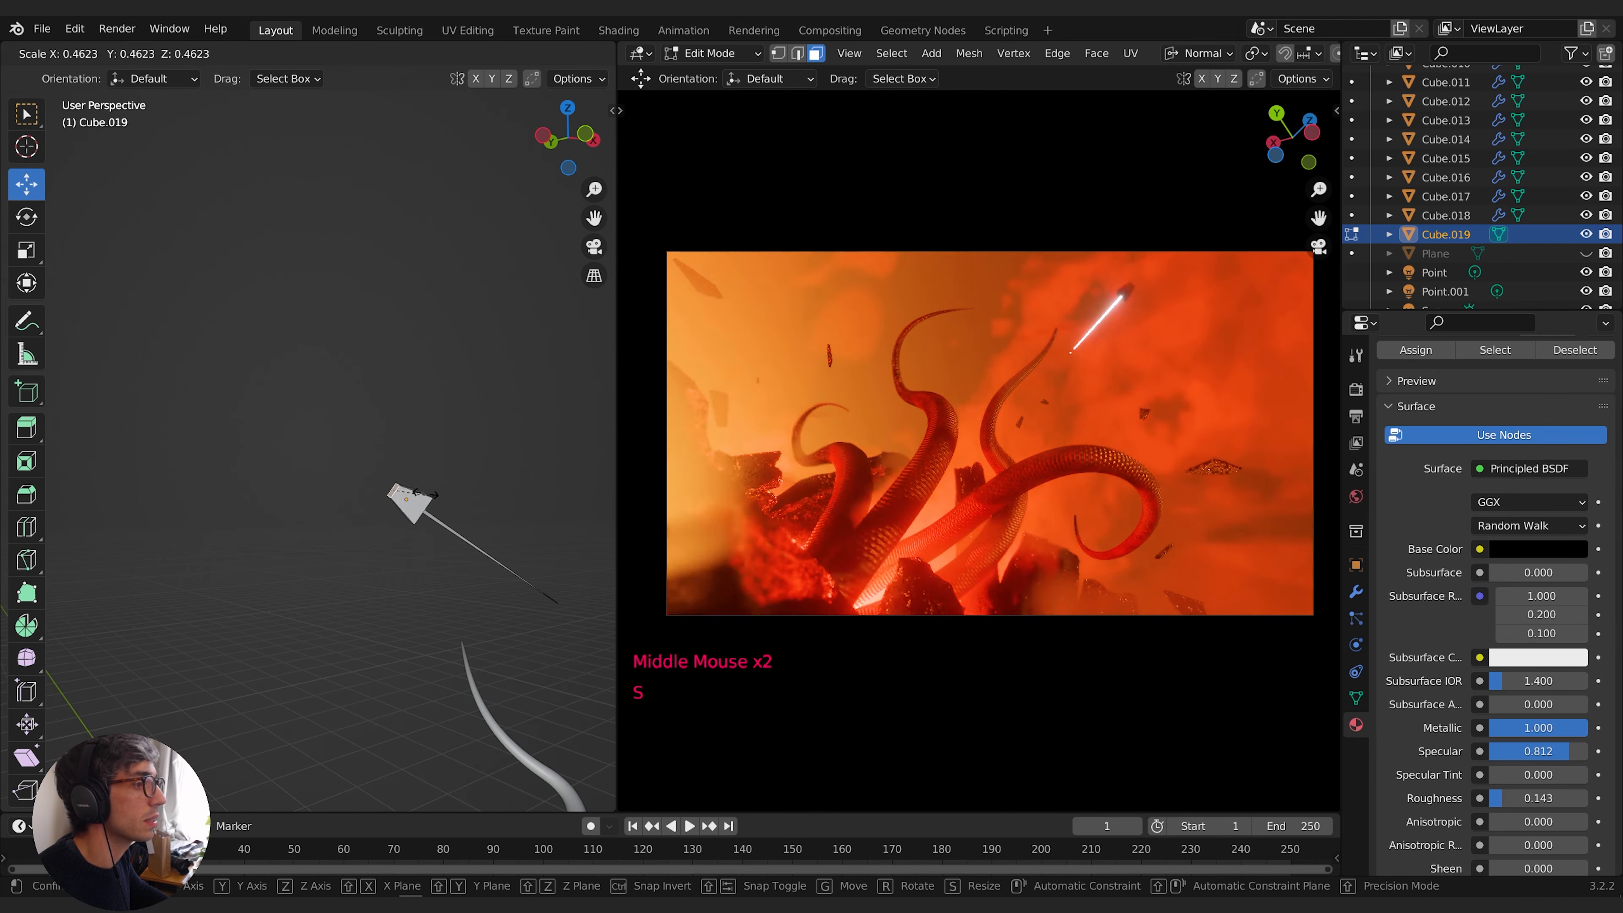
{"action": "key", "text": "g"}
{"action": "key", "text": "z"}
{"action": "key", "text": "z"}
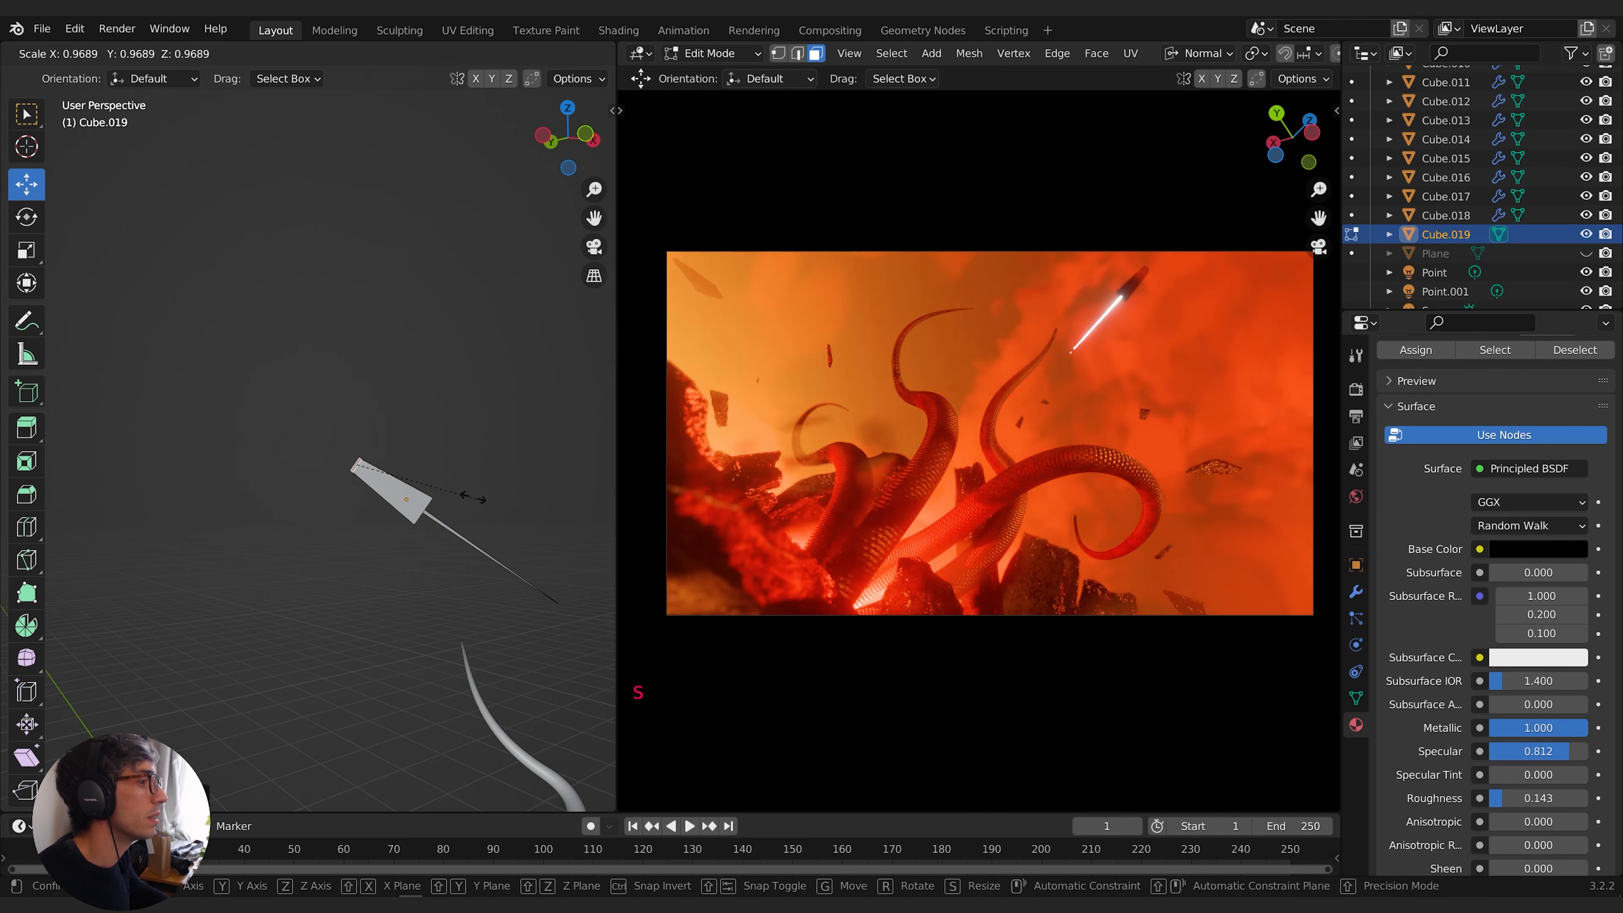
{"action": "key", "text": "s"}
{"action": "key", "text": "g"}
{"action": "left_click", "coordinate": [455, 490]}
{"action": "middle_click_drag", "start_coordinate": [446, 493], "coordinate": [455, 496]}
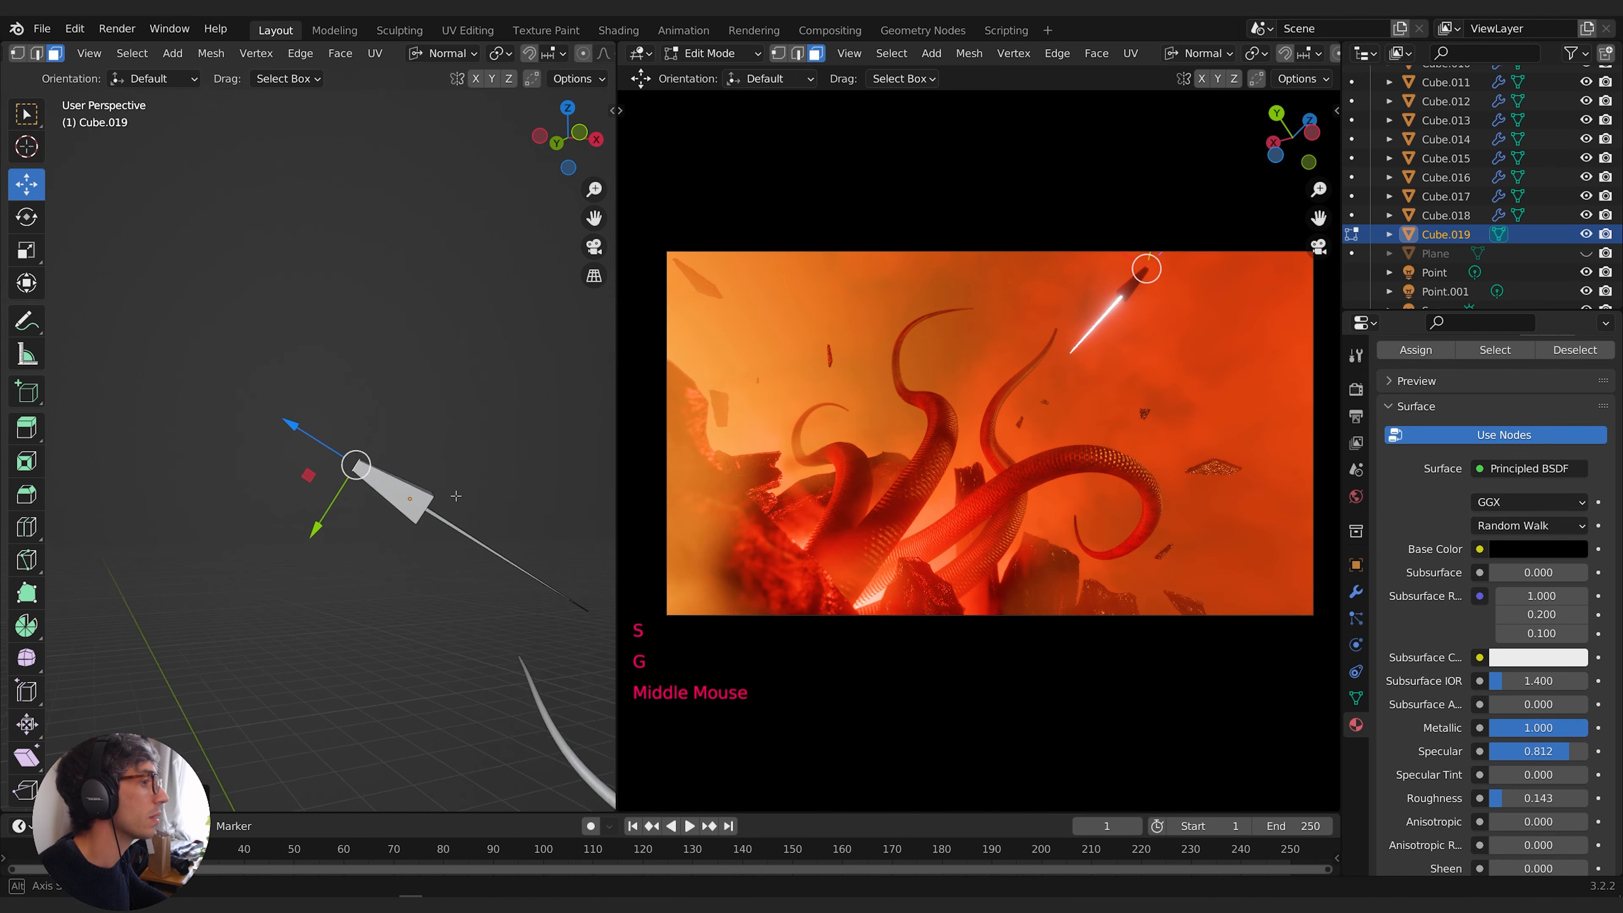
Select two opposite side faces of the tapered body, then inset and extrude them
{"action": "left_click", "coordinate": [413, 515], "text": "shift"}
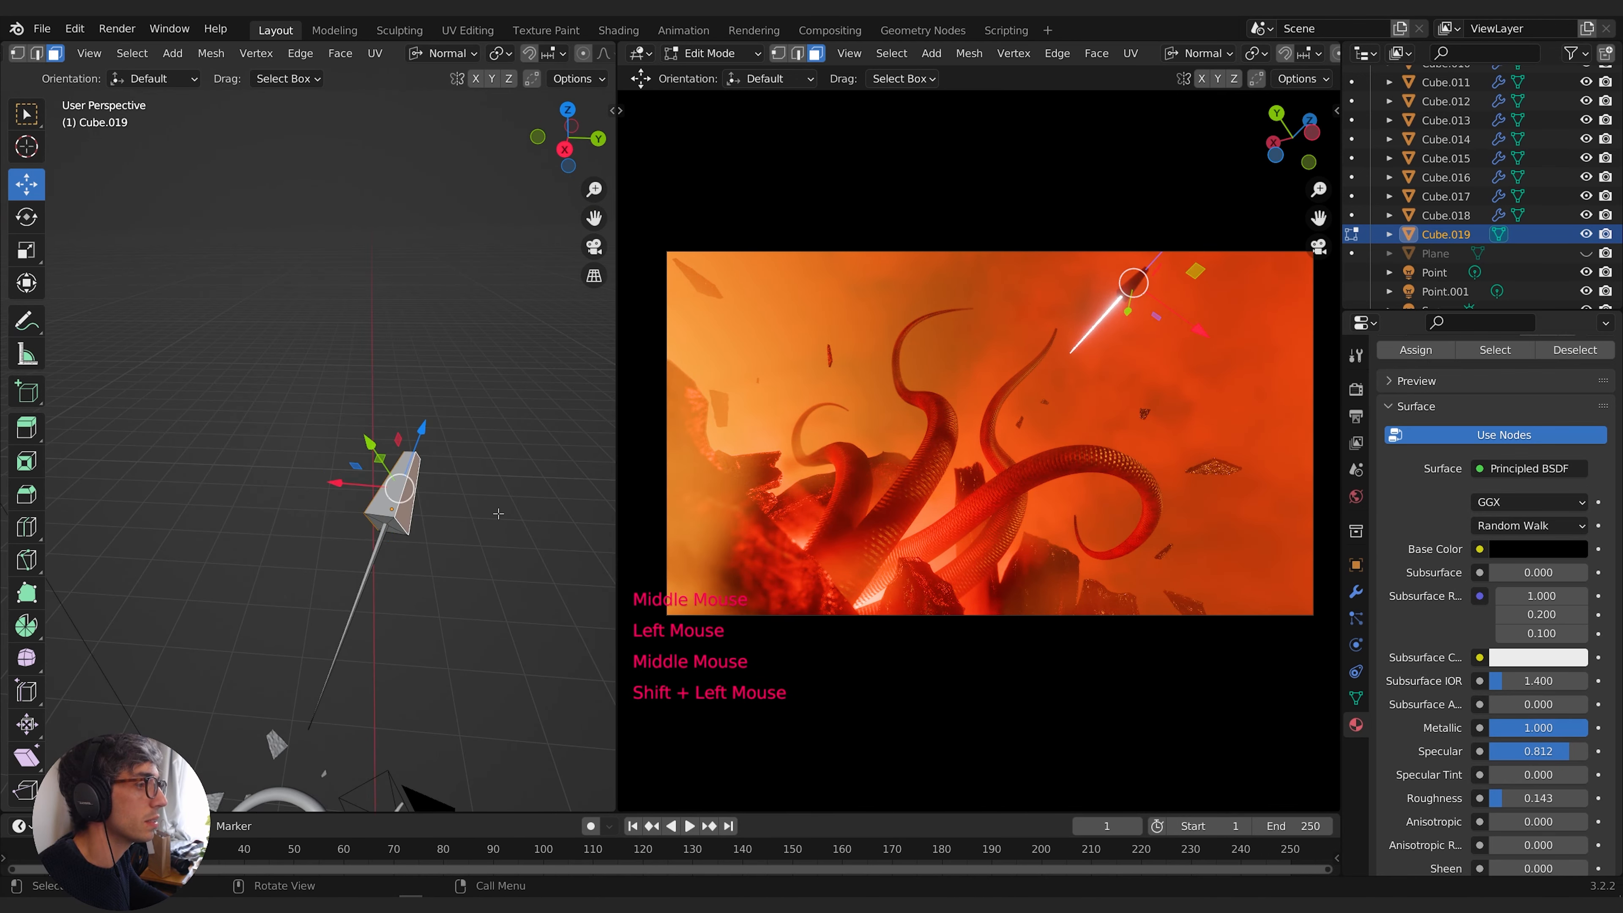
{"action": "key", "text": "i"}
{"action": "left_click", "coordinate": [495, 511]}
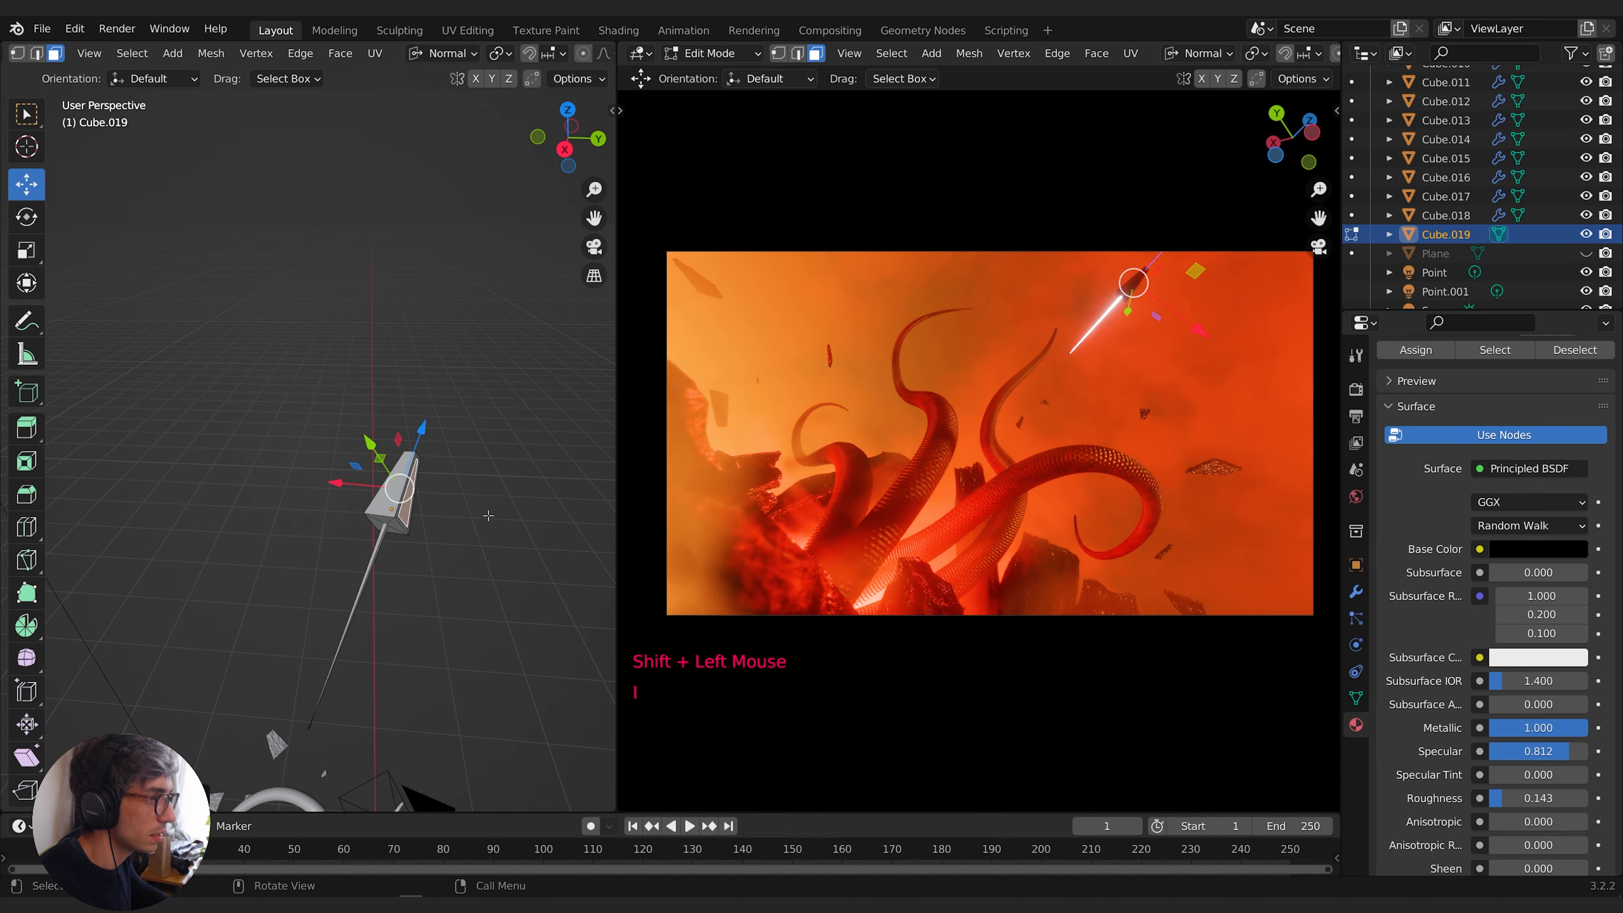
{"action": "mouse_move", "coordinate": [495, 511]}
{"action": "middle_mouse_down"}
{"action": "mouse_move", "coordinate": [286, 521]}
{"action": "mouse_move", "coordinate": [474, 514]}
{"action": "middle_mouse_up"}
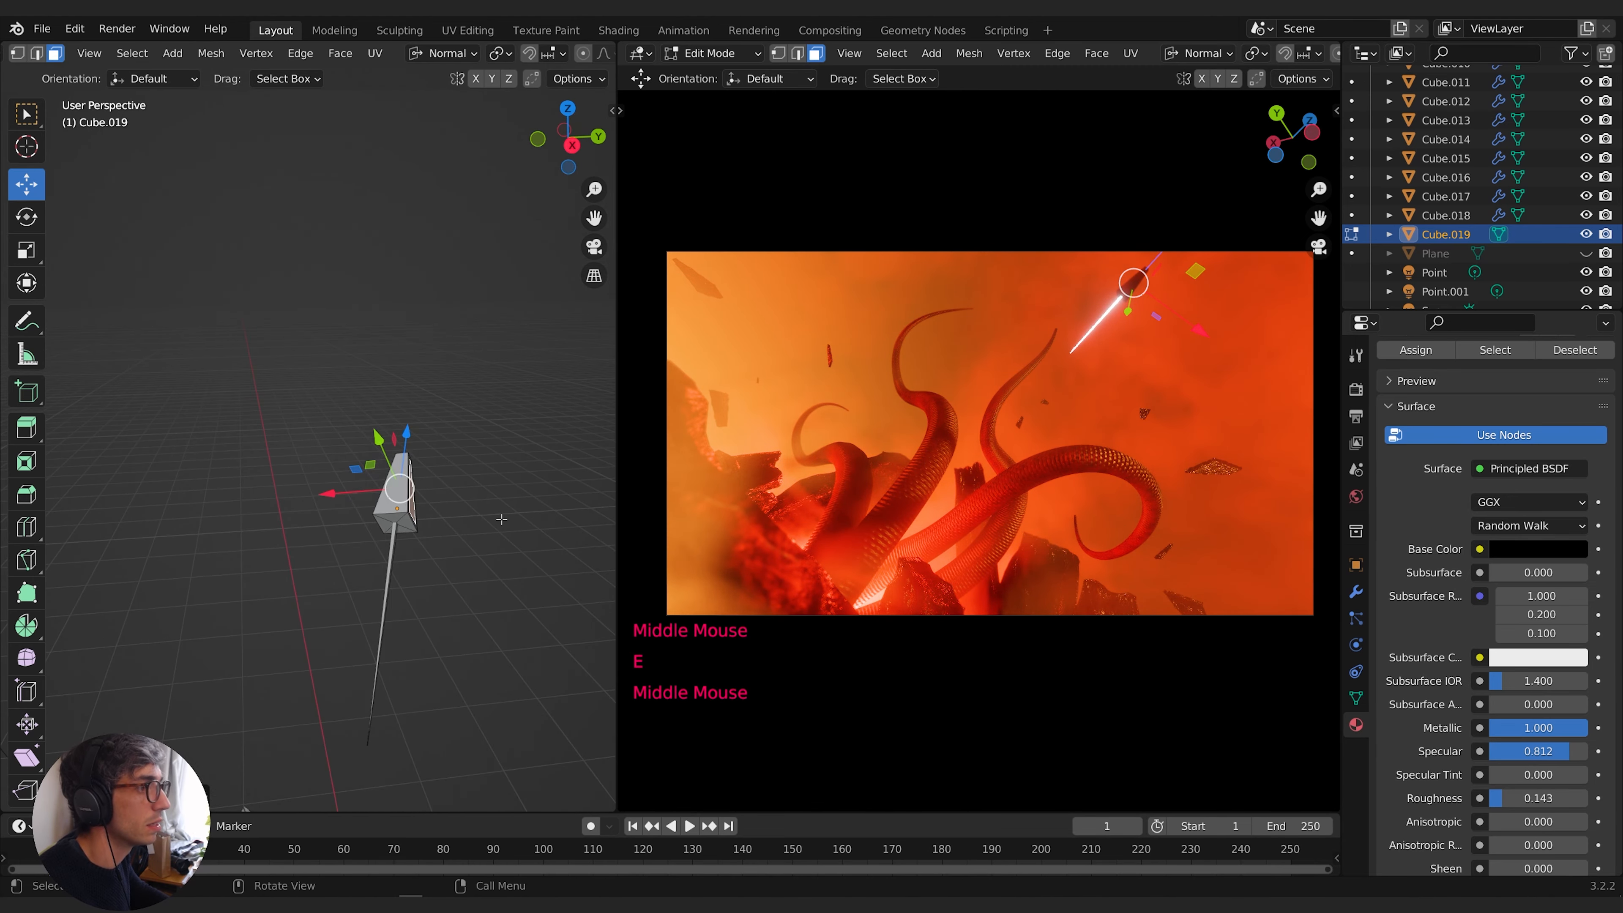
Scale the extruded side faces along the normal X axis by about 5.9 to spread them into wings
{"action": "key", "text": "s"}
{"action": "key", "text": "x"}
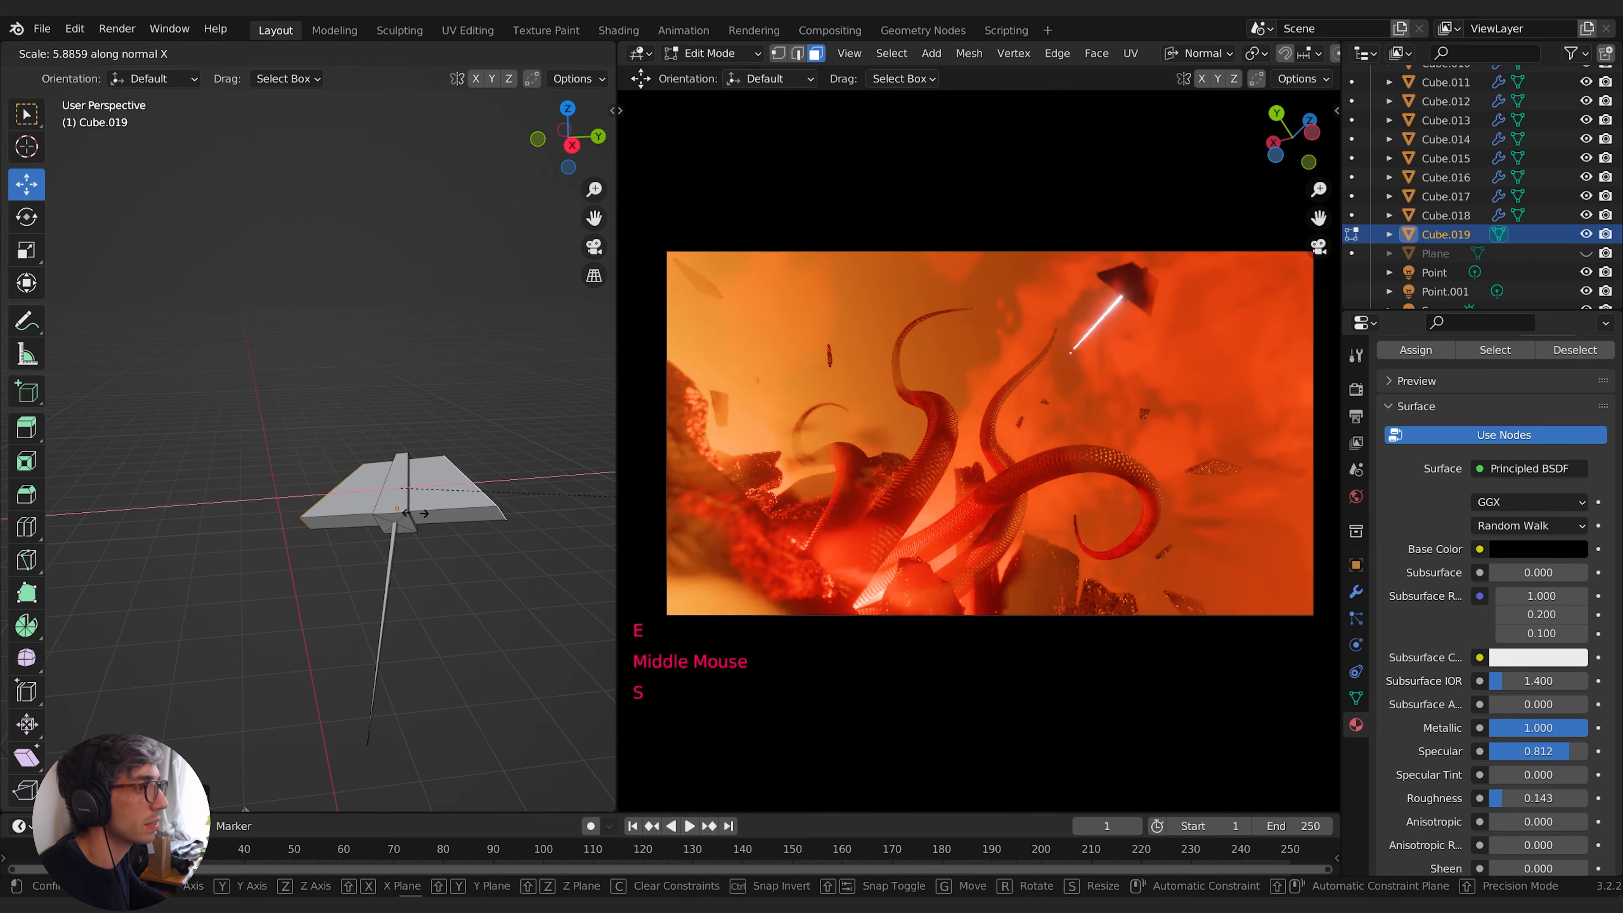
{"action": "left_click", "coordinate": [416, 514]}
{"action": "key", "text": "s"}
{"action": "key", "text": "x"}
{"action": "right_click", "coordinate": [404, 503]}
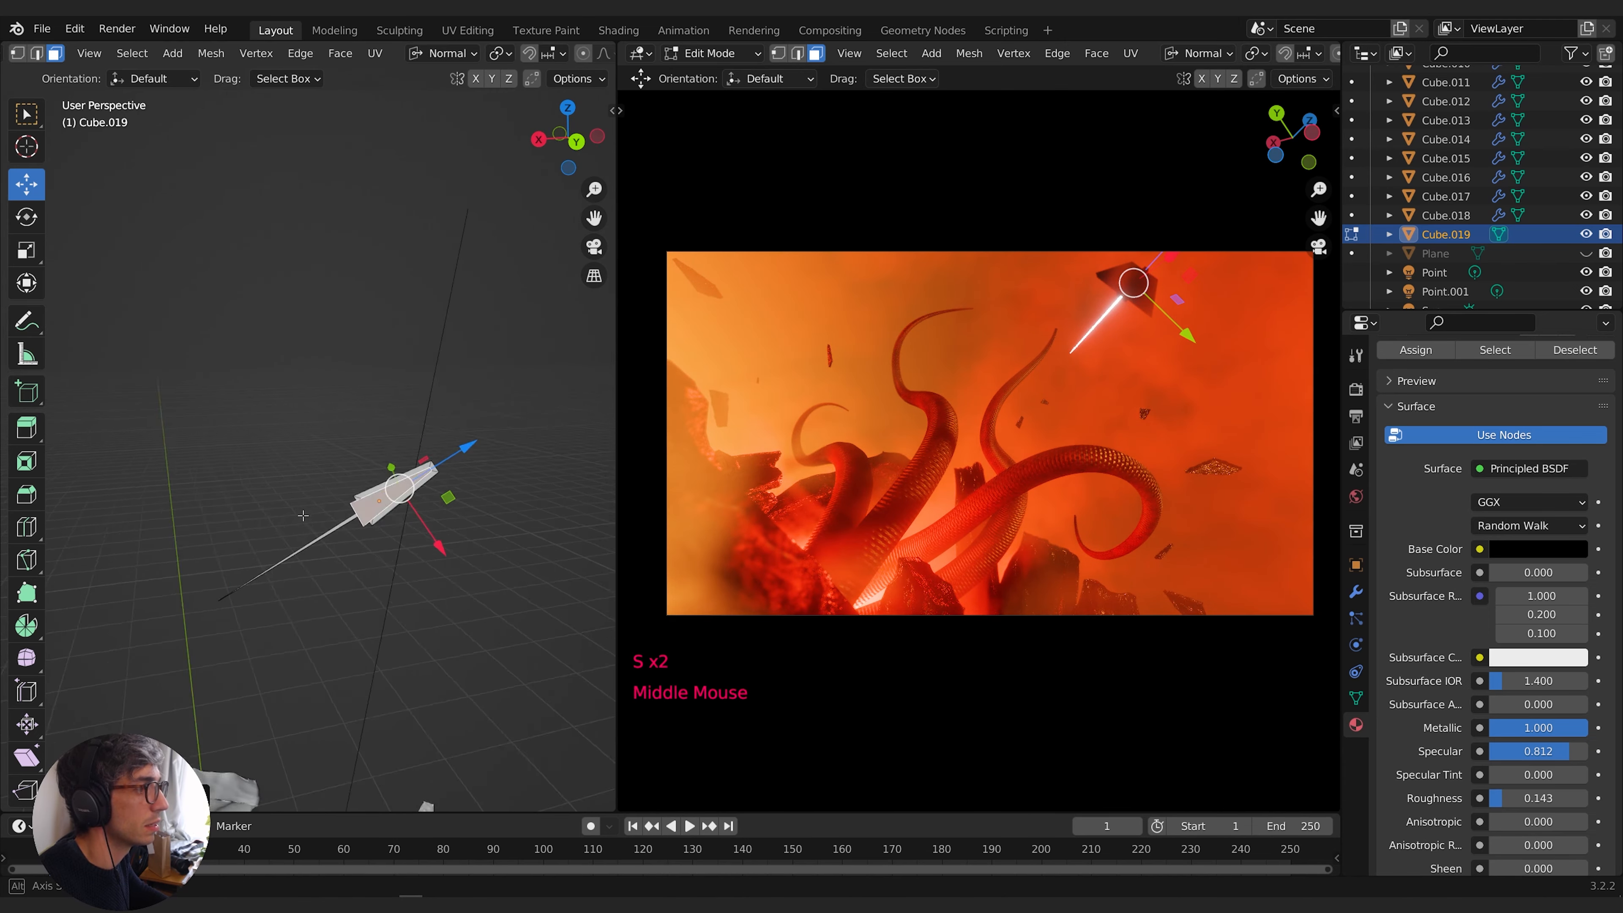
{"action": "key", "text": "s"}
{"action": "left_click", "coordinate": [341, 540]}
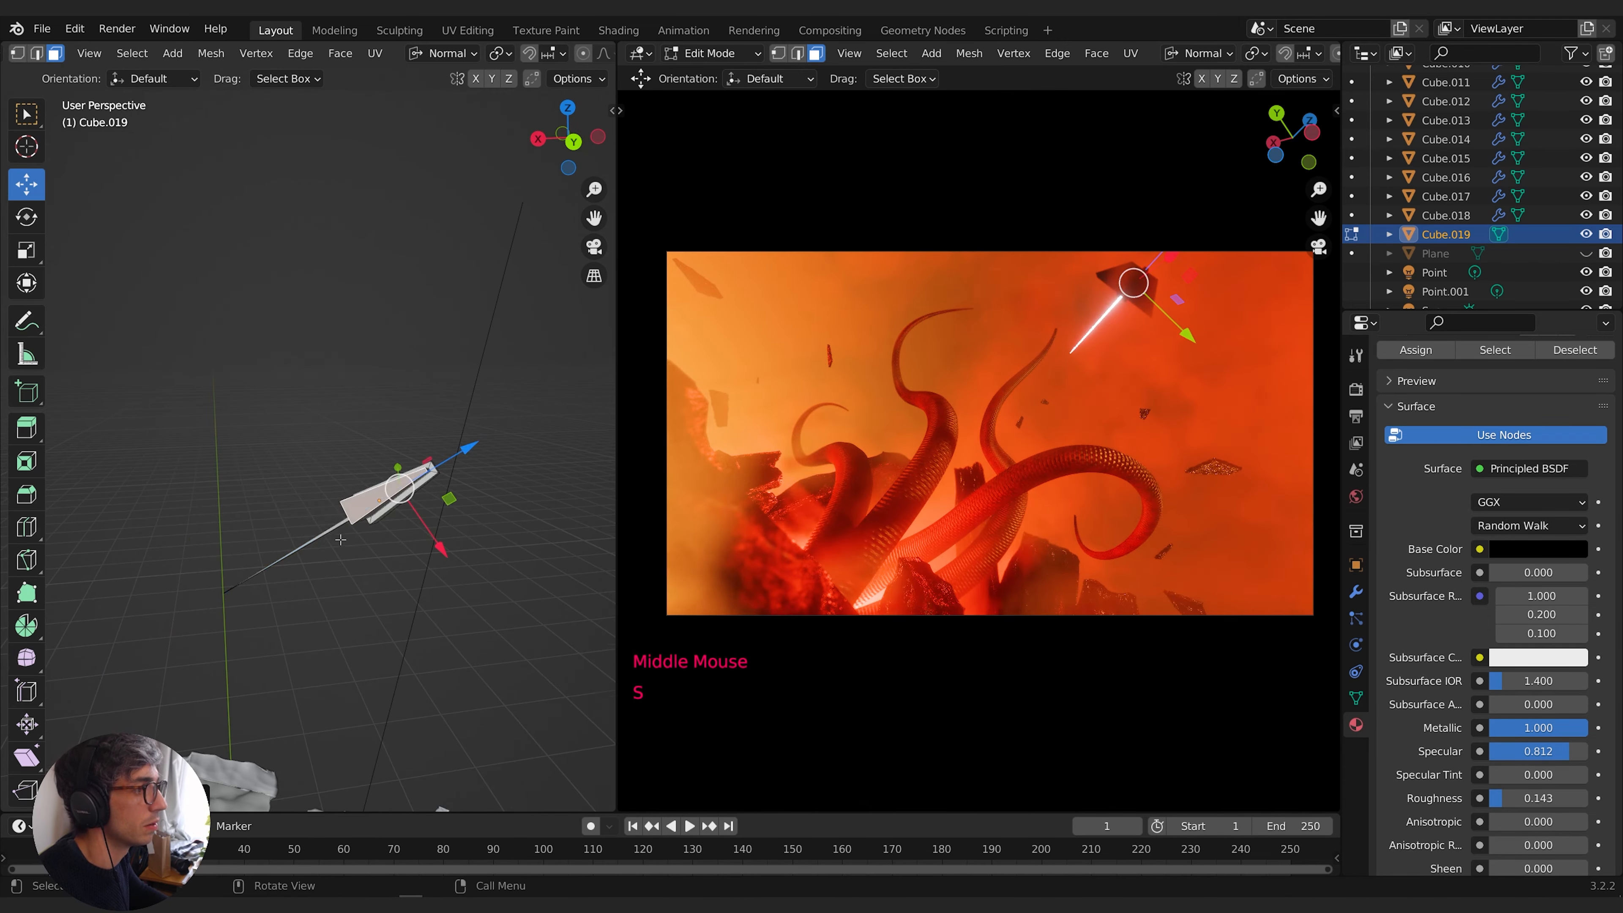
{"action": "middle_click_drag", "start_coordinate": [438, 543], "coordinate": [409, 511]}
{"action": "key", "text": "s"}
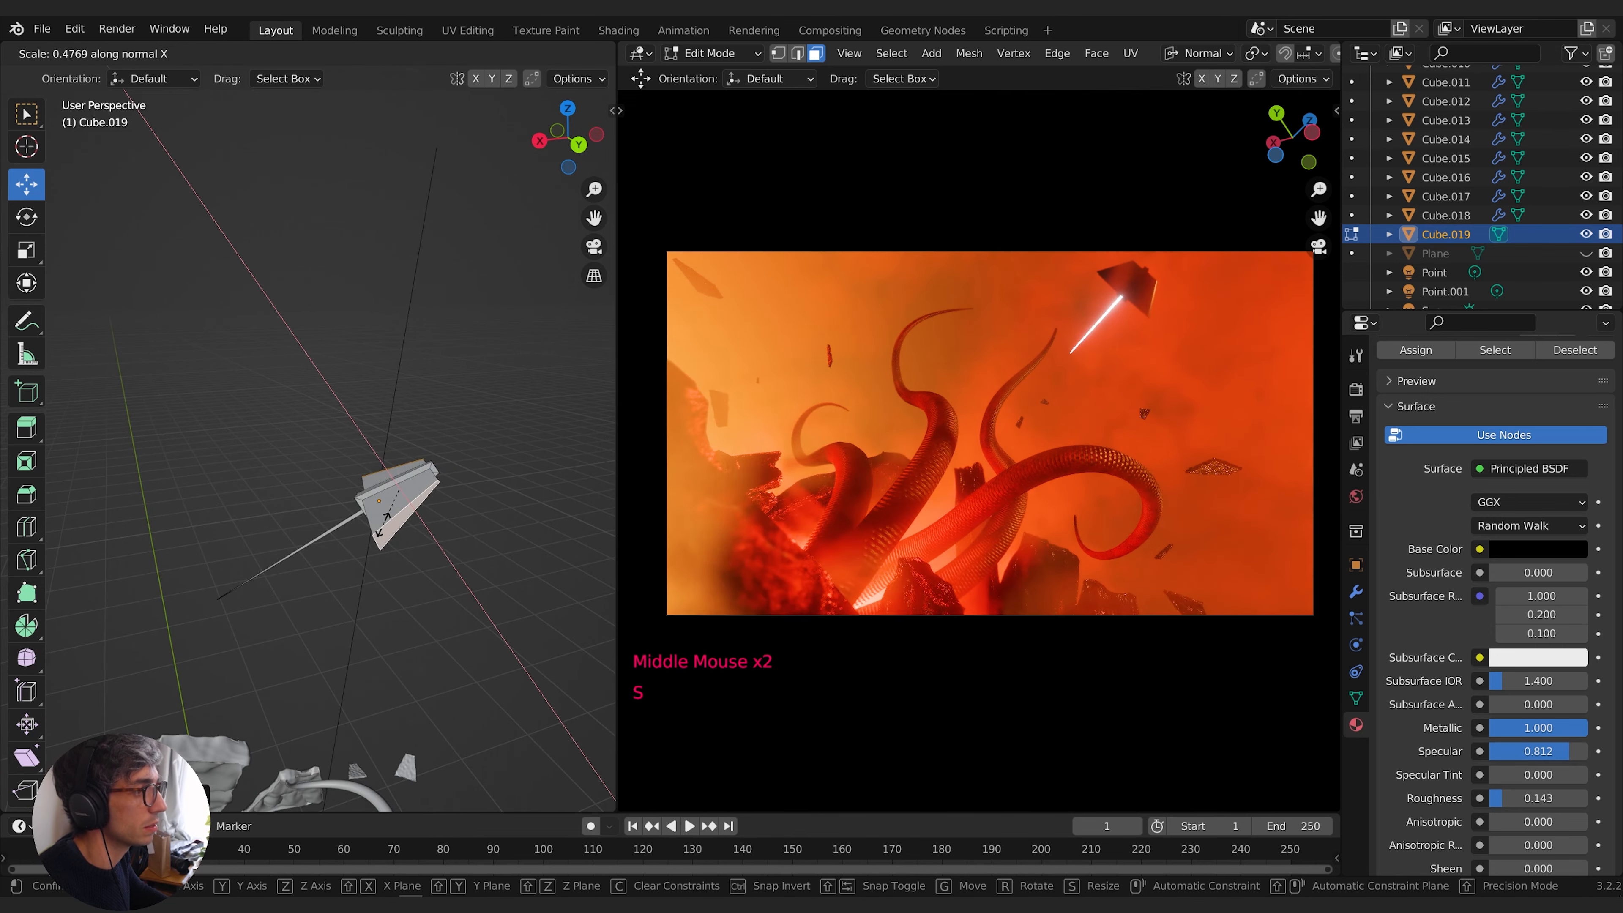
{"action": "left_click", "coordinate": [399, 490]}
{"action": "key", "text": "s"}
{"action": "key", "text": "x"}
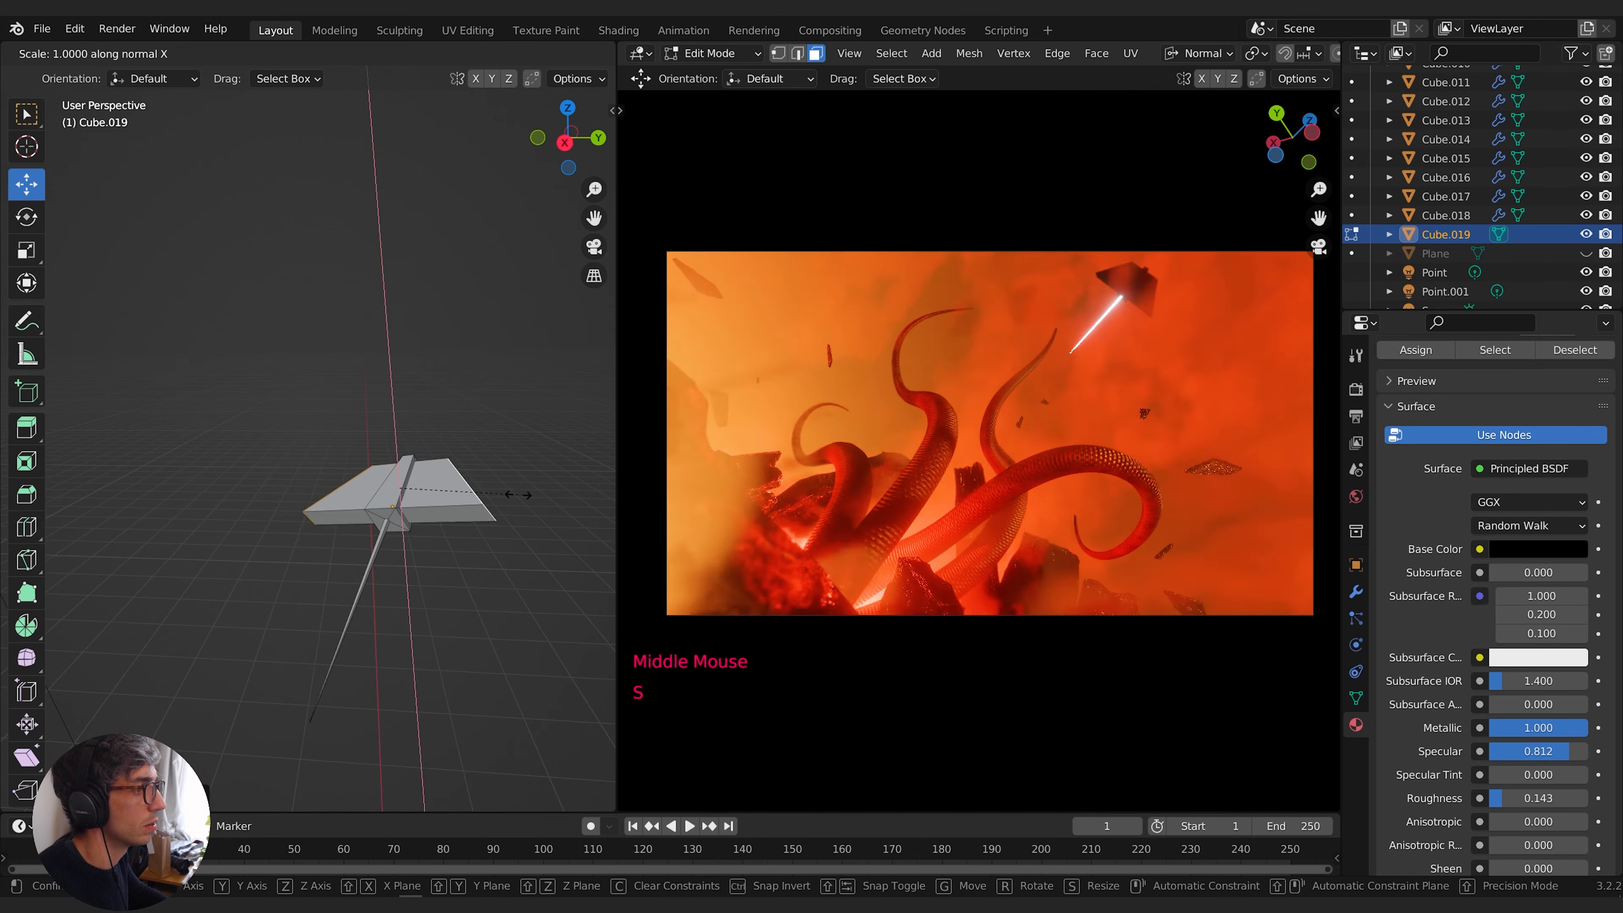
{"action": "right_click", "coordinate": [417, 473]}
Set the transform orientation to Local for editing the wing faces
{"action": "left_click", "coordinate": [442, 54]}
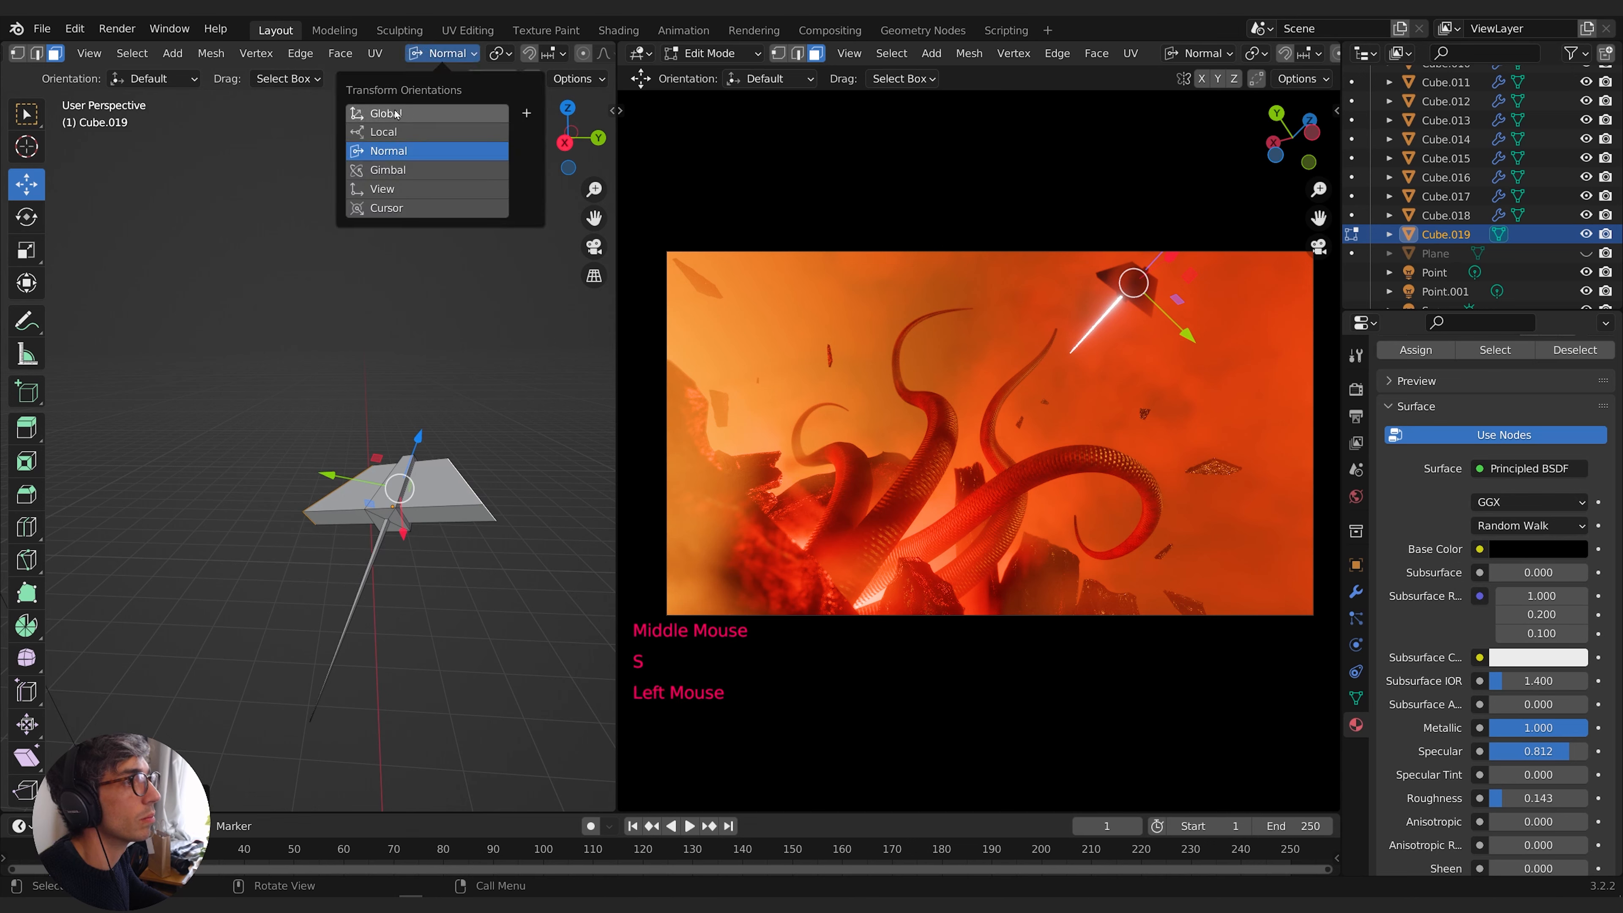
{"action": "left_click", "coordinate": [390, 136]}
{"action": "middle_click_drag", "start_coordinate": [473, 230], "coordinate": [516, 264]}
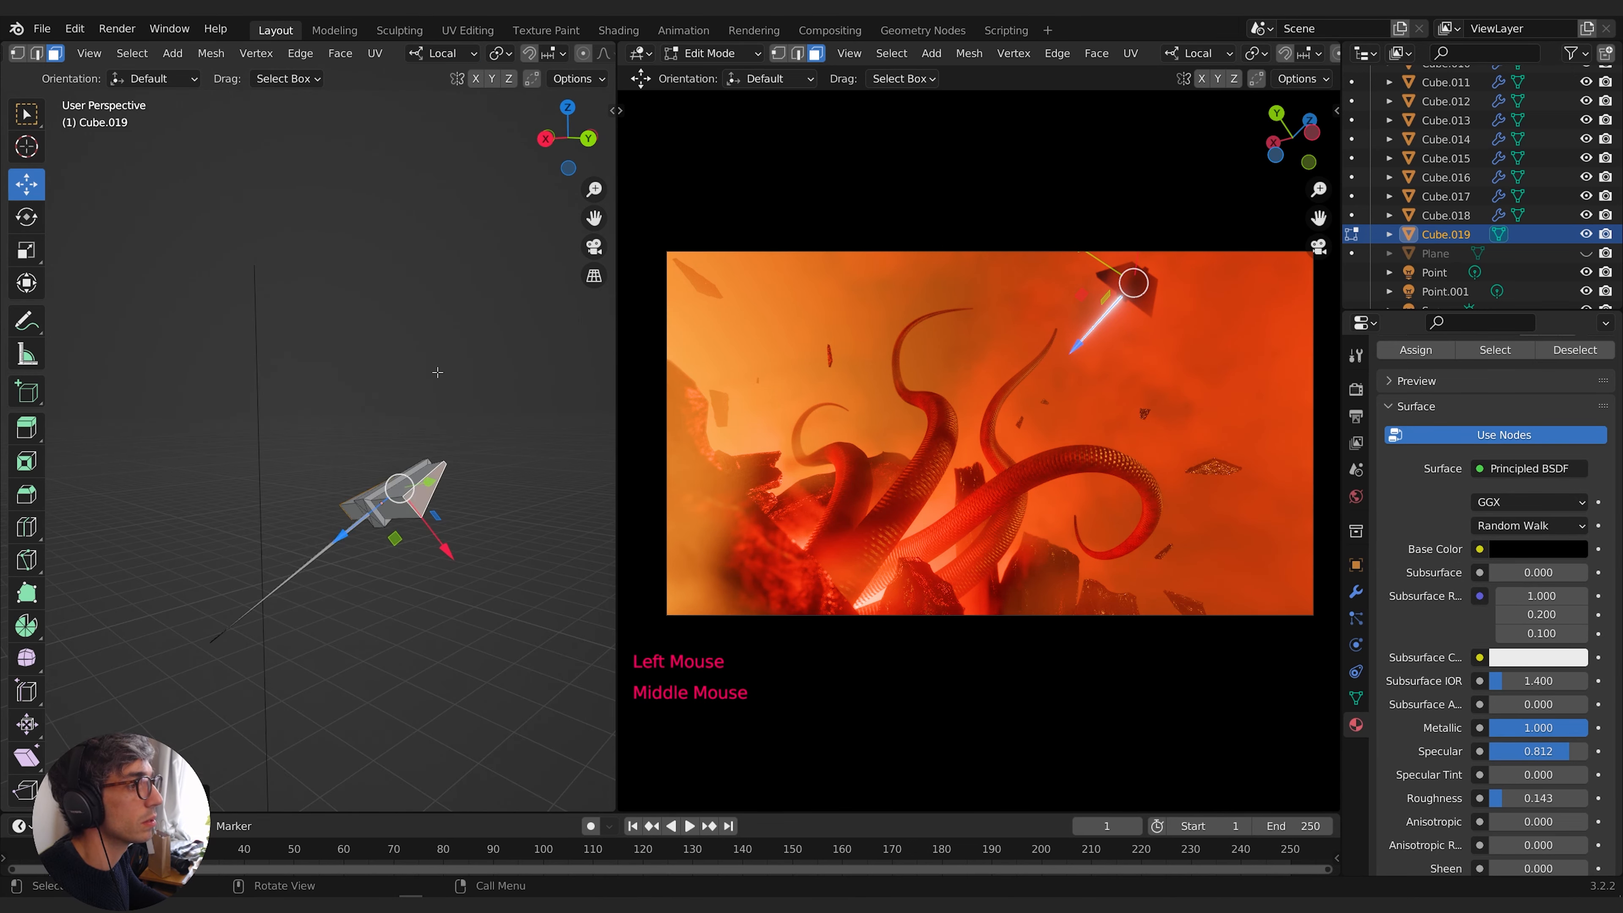
{"action": "key", "text": "s"}
{"action": "key", "text": "x"}
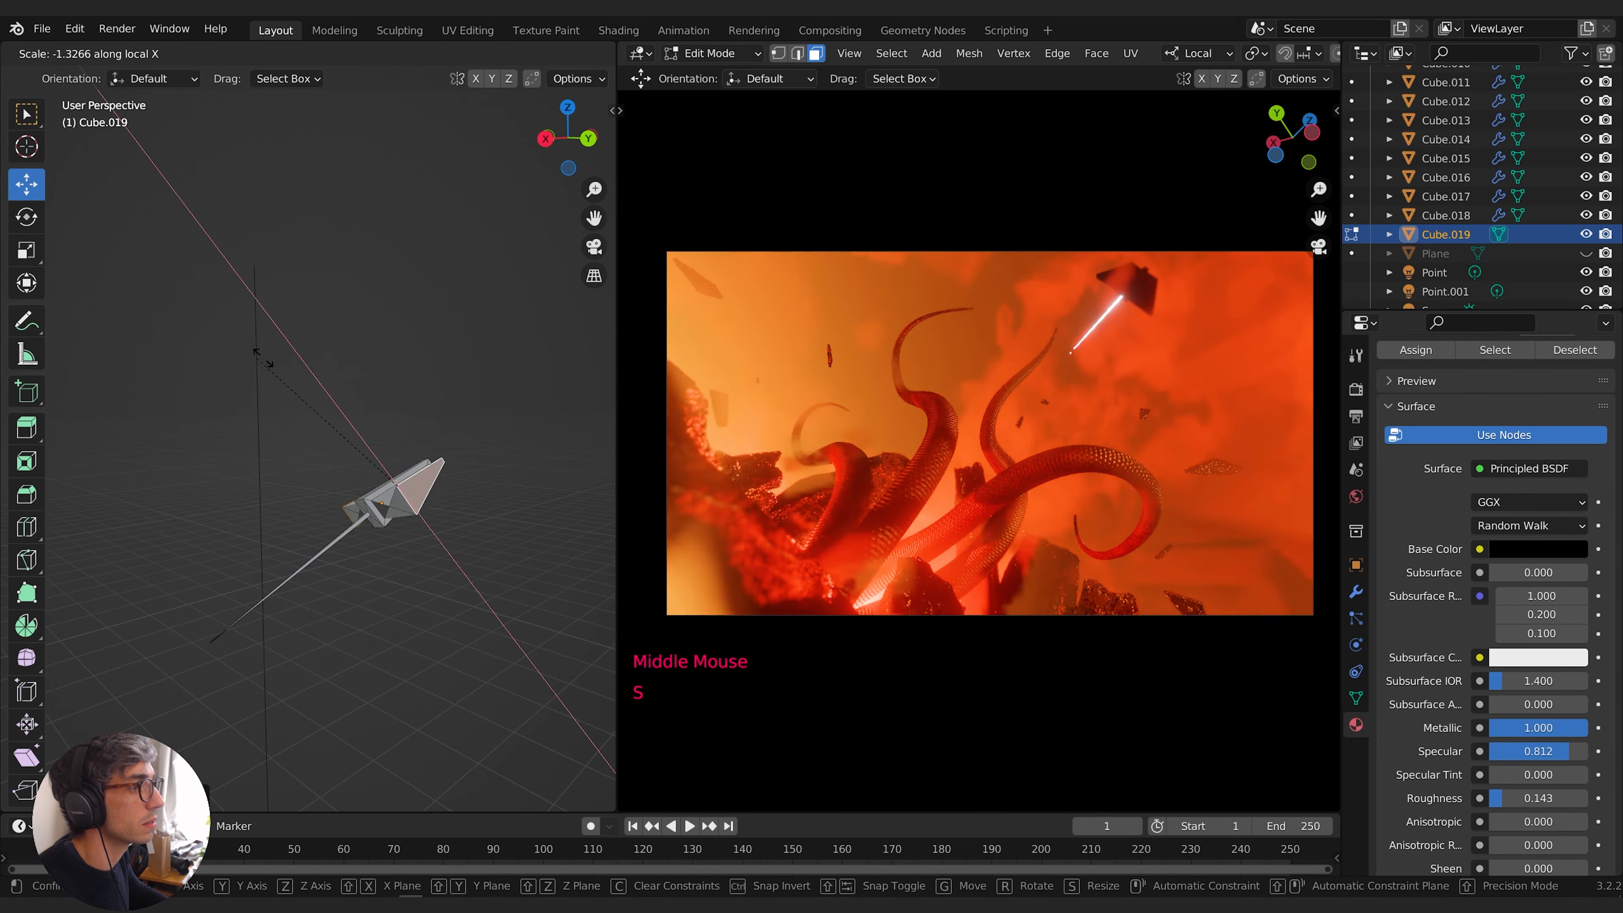
{"action": "key", "text": "Escape"}
Move the selected wing faces along local Z toward the beam to sweep the ship's wings backward
{"action": "middle_click_drag", "start_coordinate": [397, 479], "coordinate": [486, 442]}
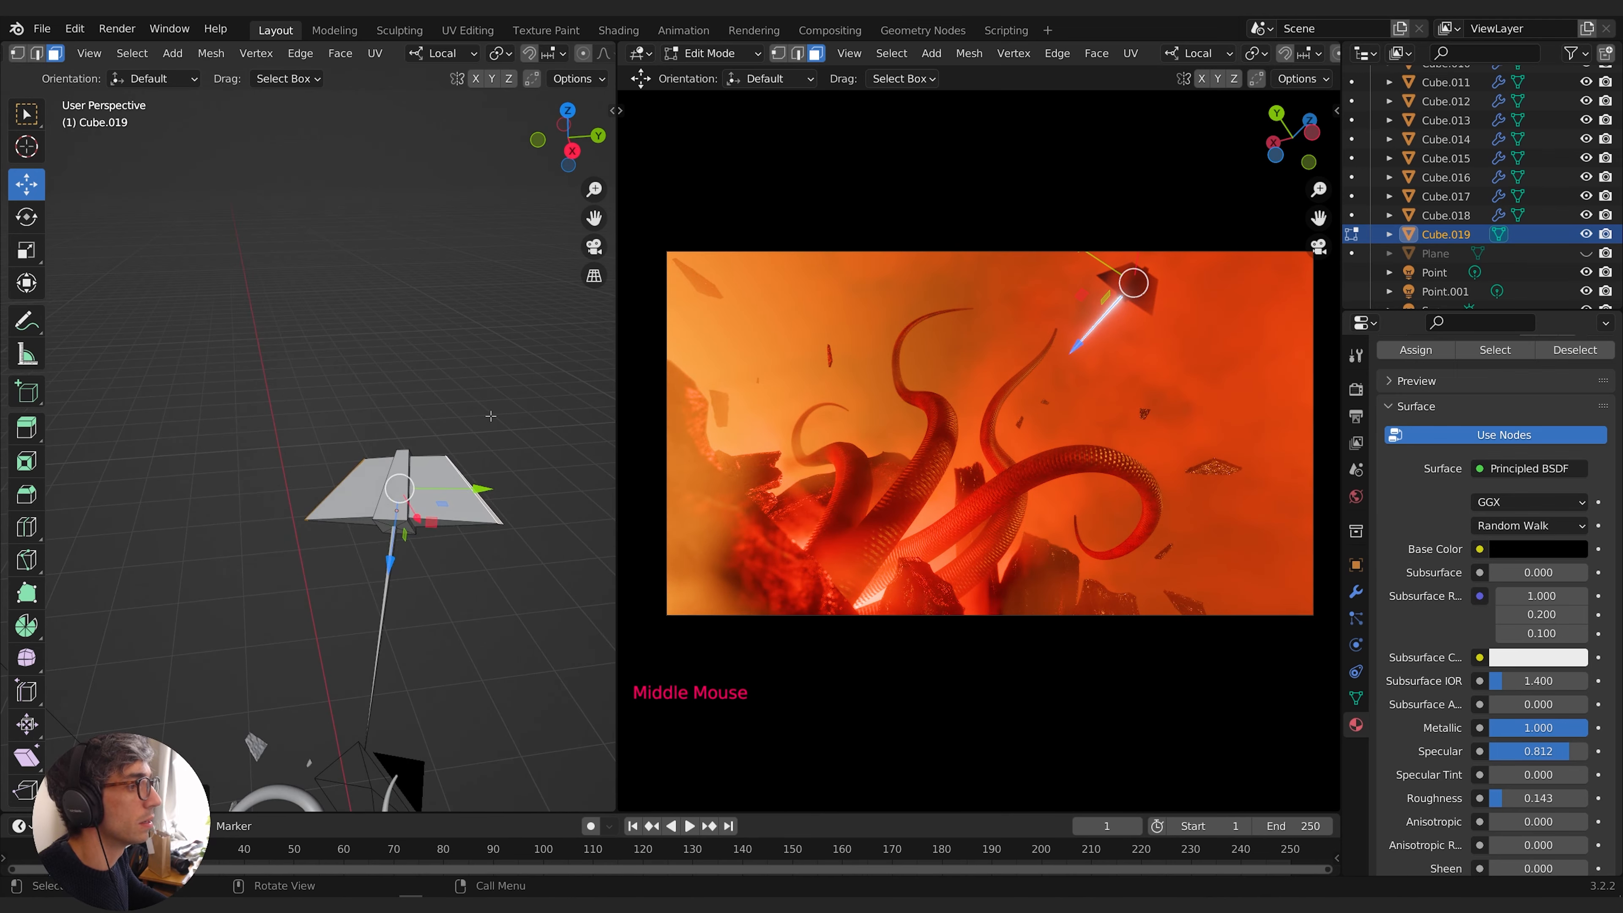
{"action": "key", "text": "g"}
{"action": "key", "text": "z"}
{"action": "left_click", "coordinate": [485, 453]}
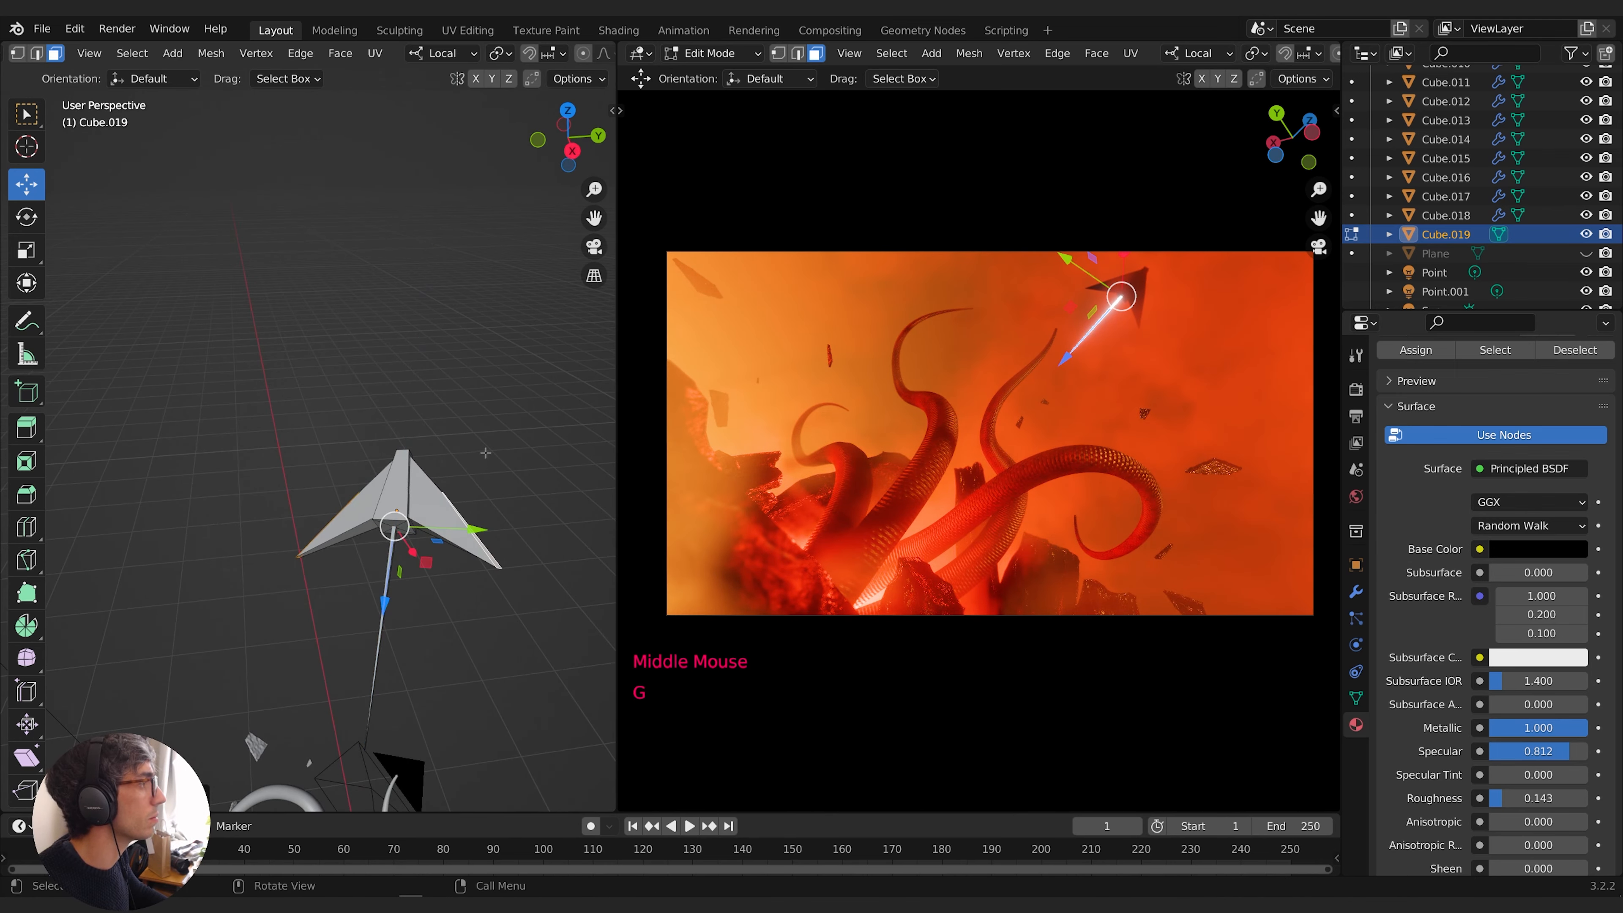
Scale the swept wing tips down uniformly in two passes, the last by about 0.8, to narrow the wingspan
{"action": "middle_click_drag", "start_coordinate": [585, 521], "coordinate": [569, 477]}
{"action": "key", "text": "s"}
{"action": "left_click", "coordinate": [506, 497]}
{"action": "key", "text": "s"}
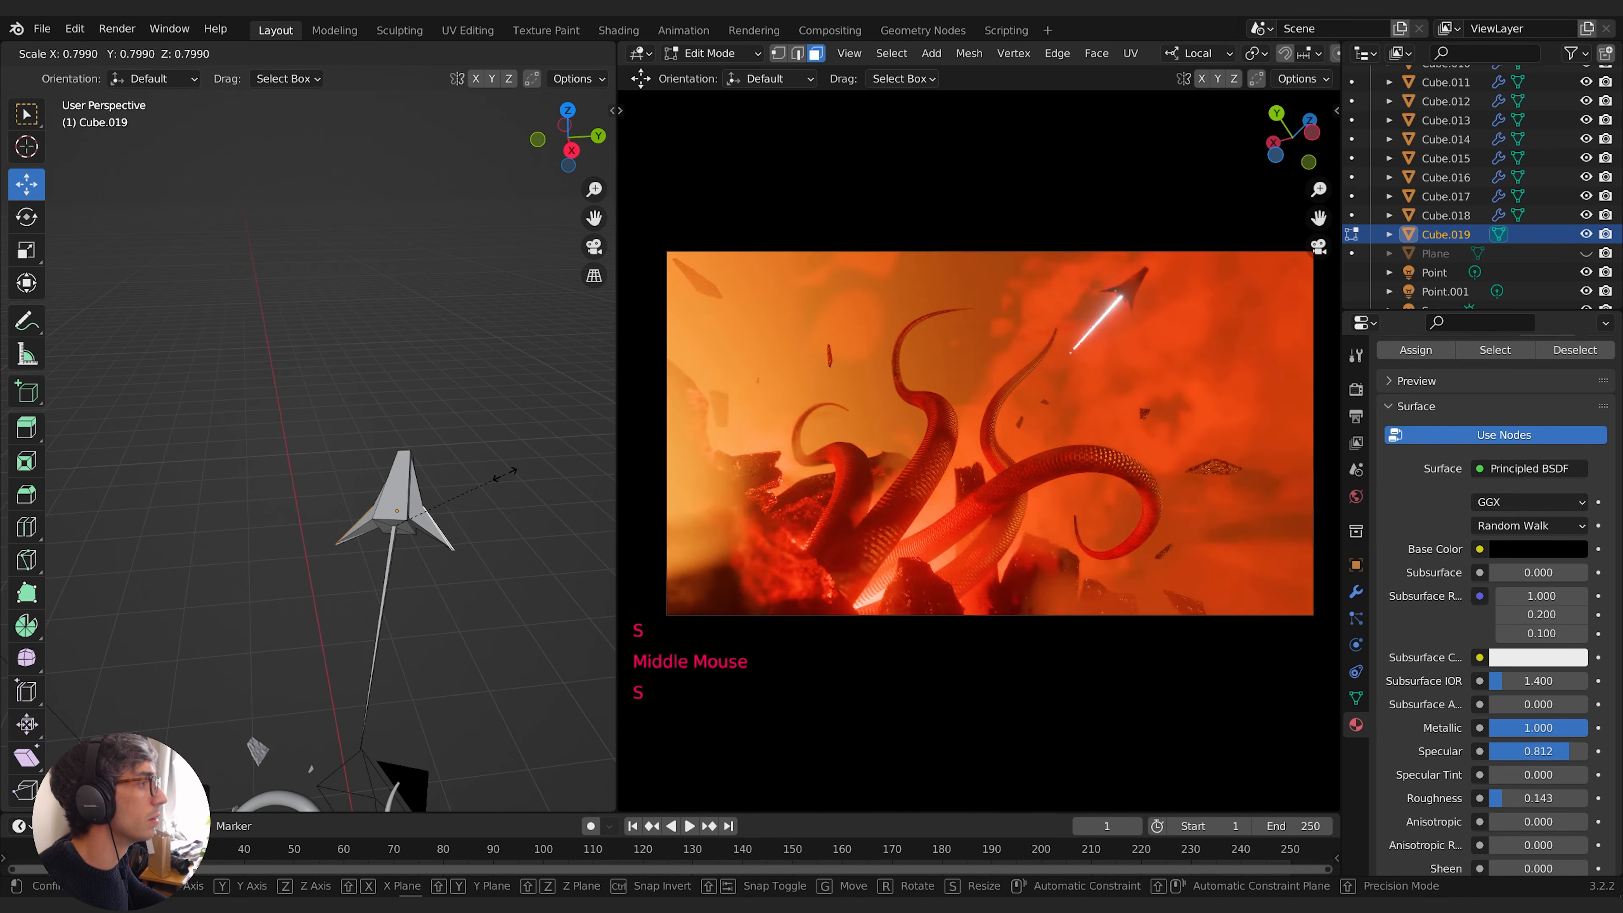
{"action": "left_click", "coordinate": [521, 476]}
Return to Object Mode and flatten the ship along its local X axis by about 0.69
{"action": "key", "text": "Tab"}
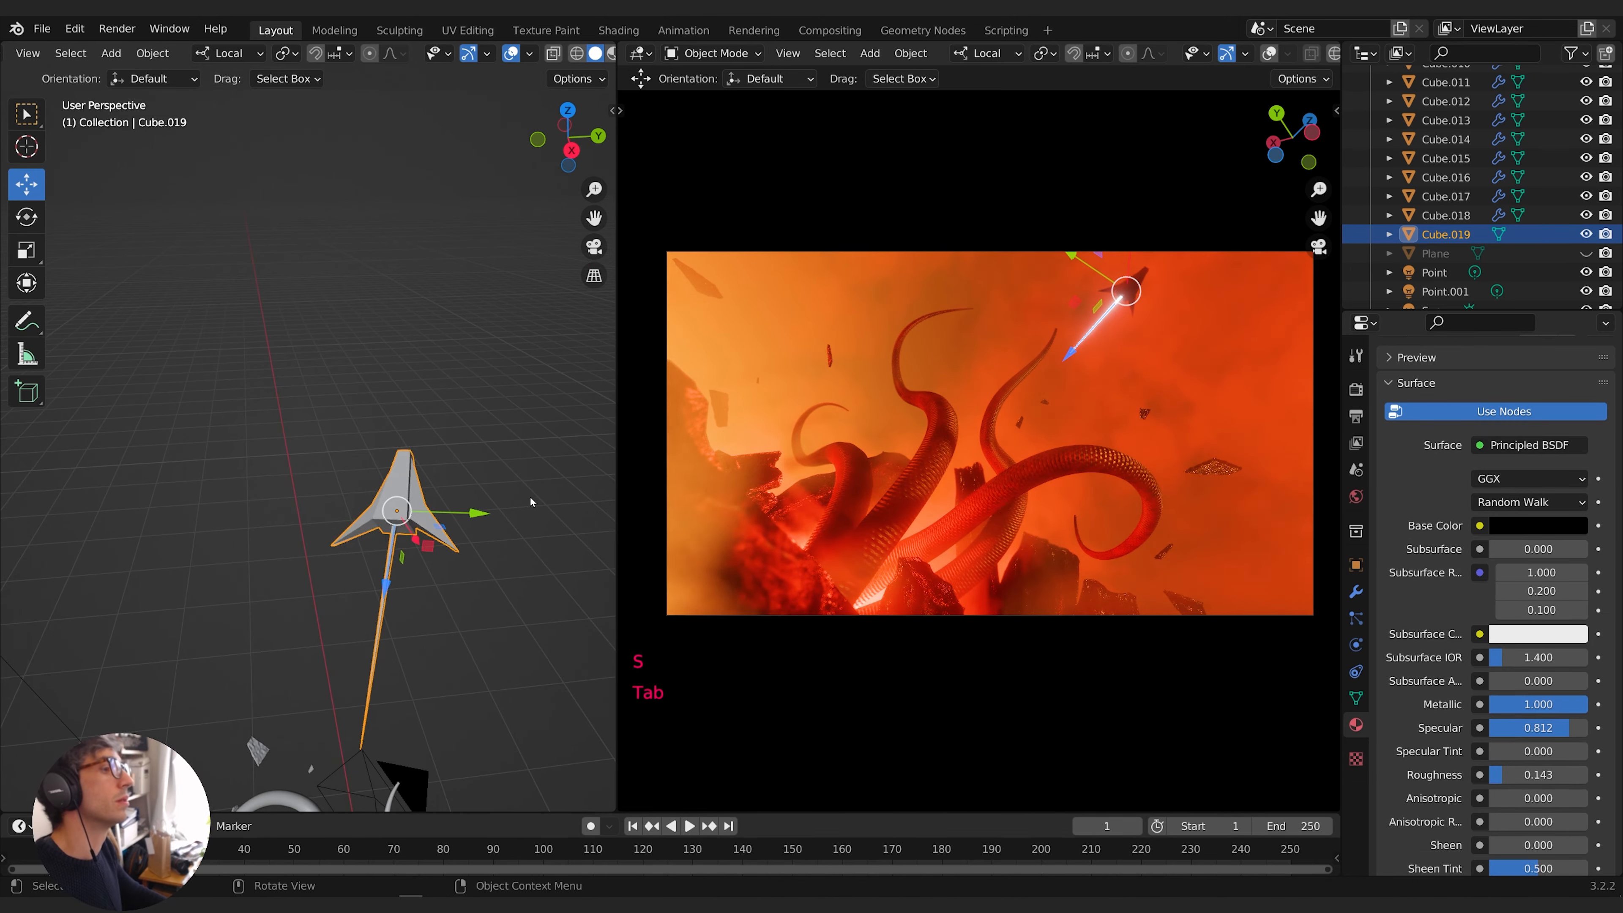
{"action": "middle_click_drag", "start_coordinate": [529, 498], "coordinate": [325, 453]}
{"action": "key", "text": "s"}
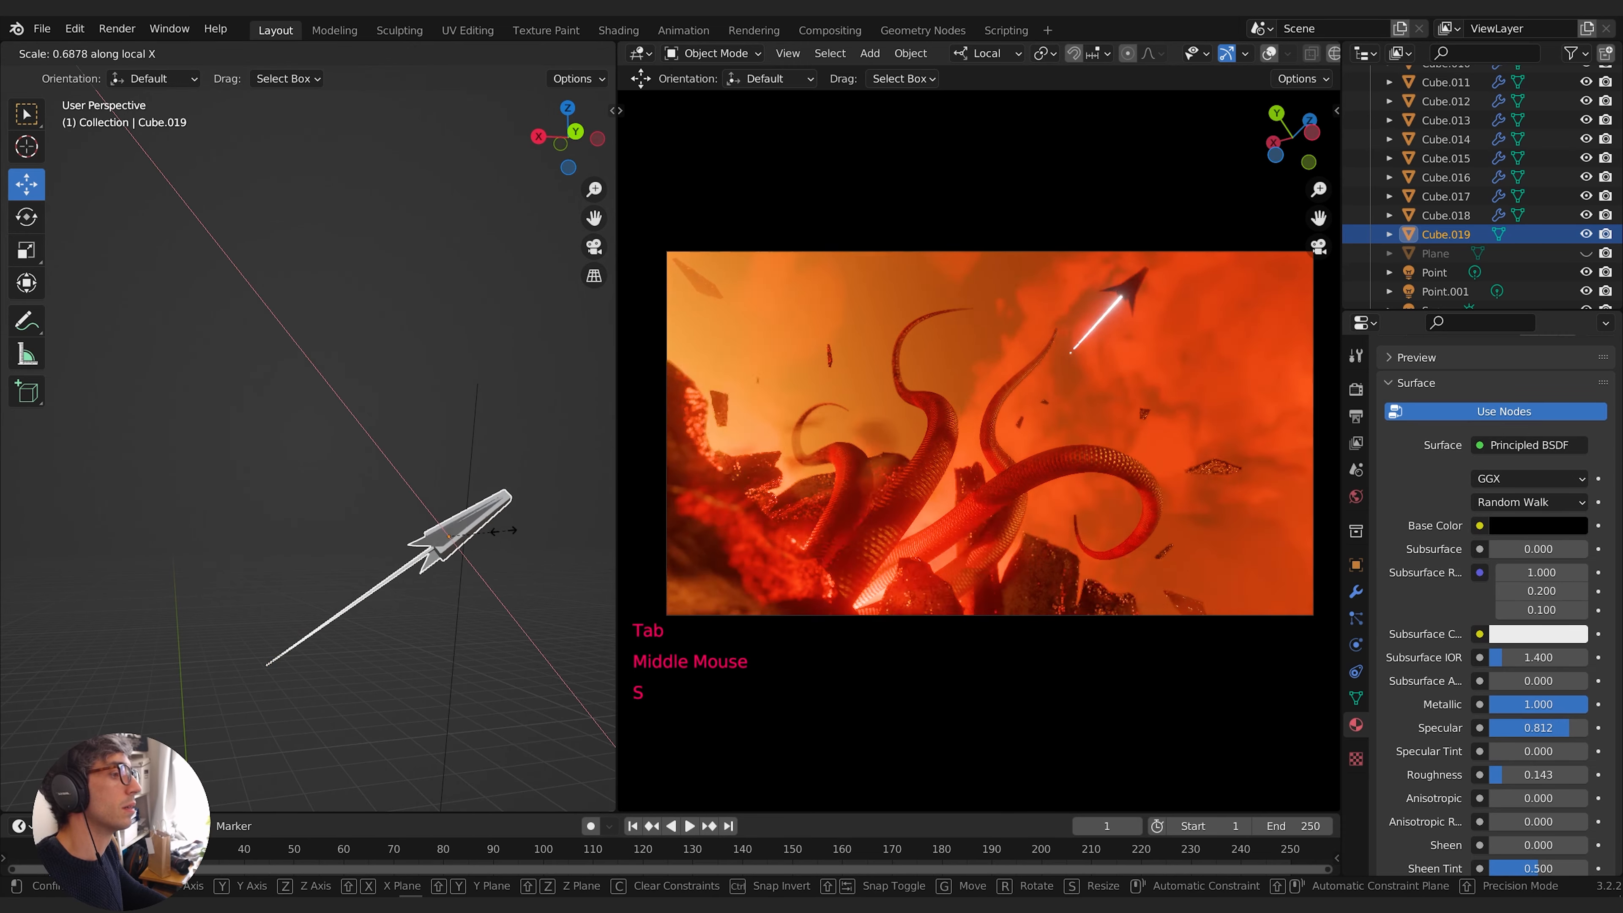
{"action": "left_click", "coordinate": [485, 529]}
Resize the whole ship uniformly to make it smaller in the shot
{"action": "middle_click_drag", "start_coordinate": [485, 529], "coordinate": [539, 548]}
{"action": "key", "text": "s"}
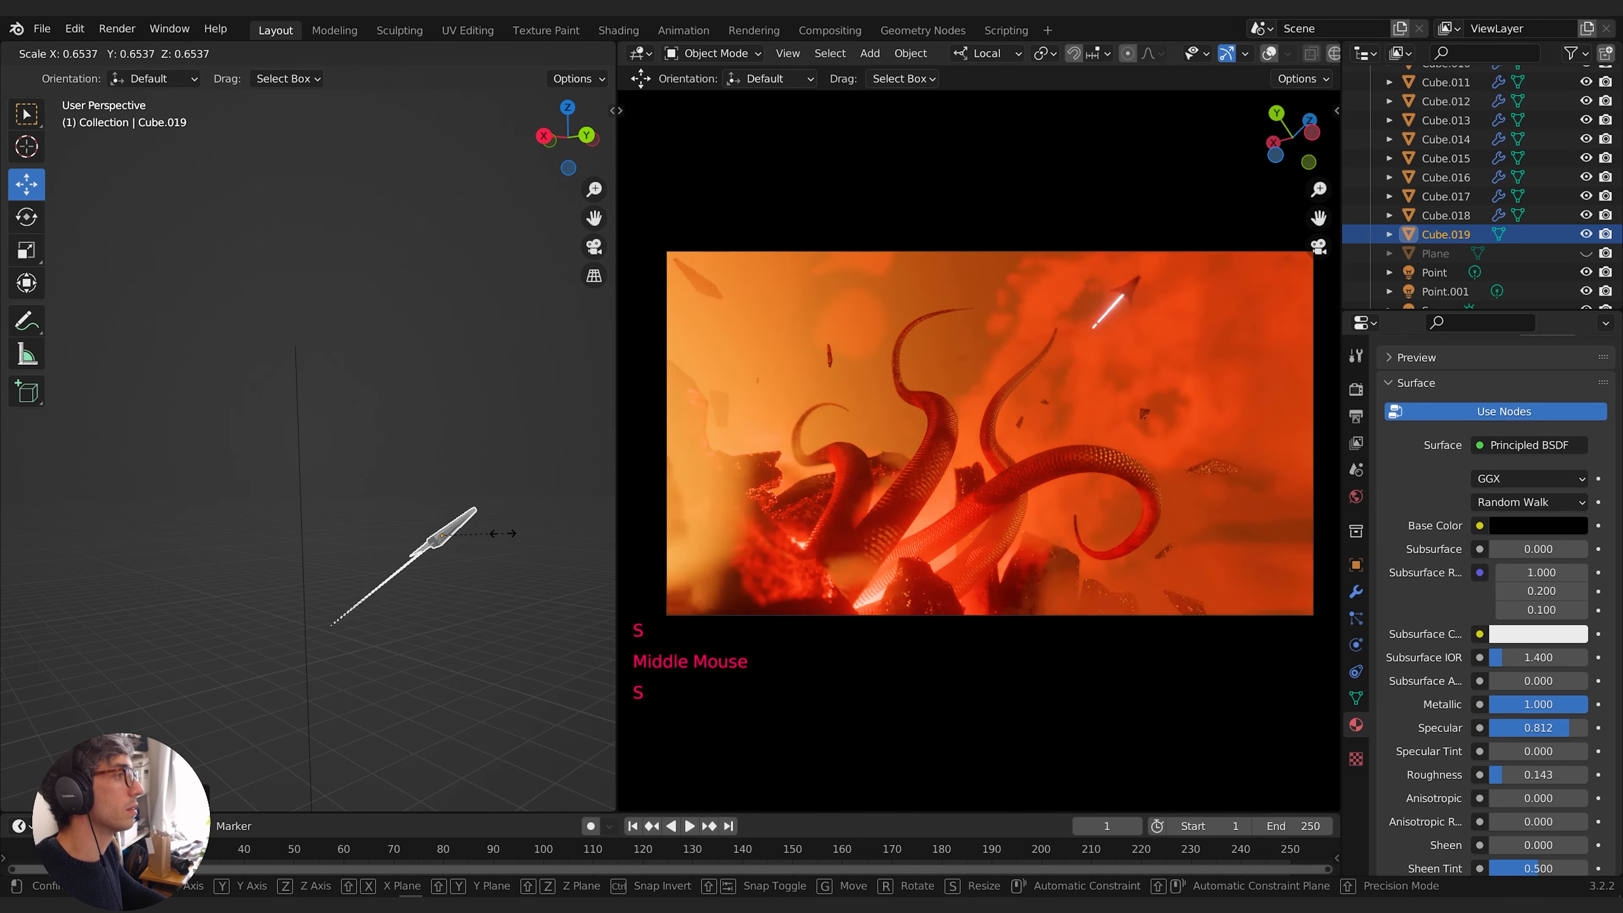
{"action": "left_click", "coordinate": [506, 539]}
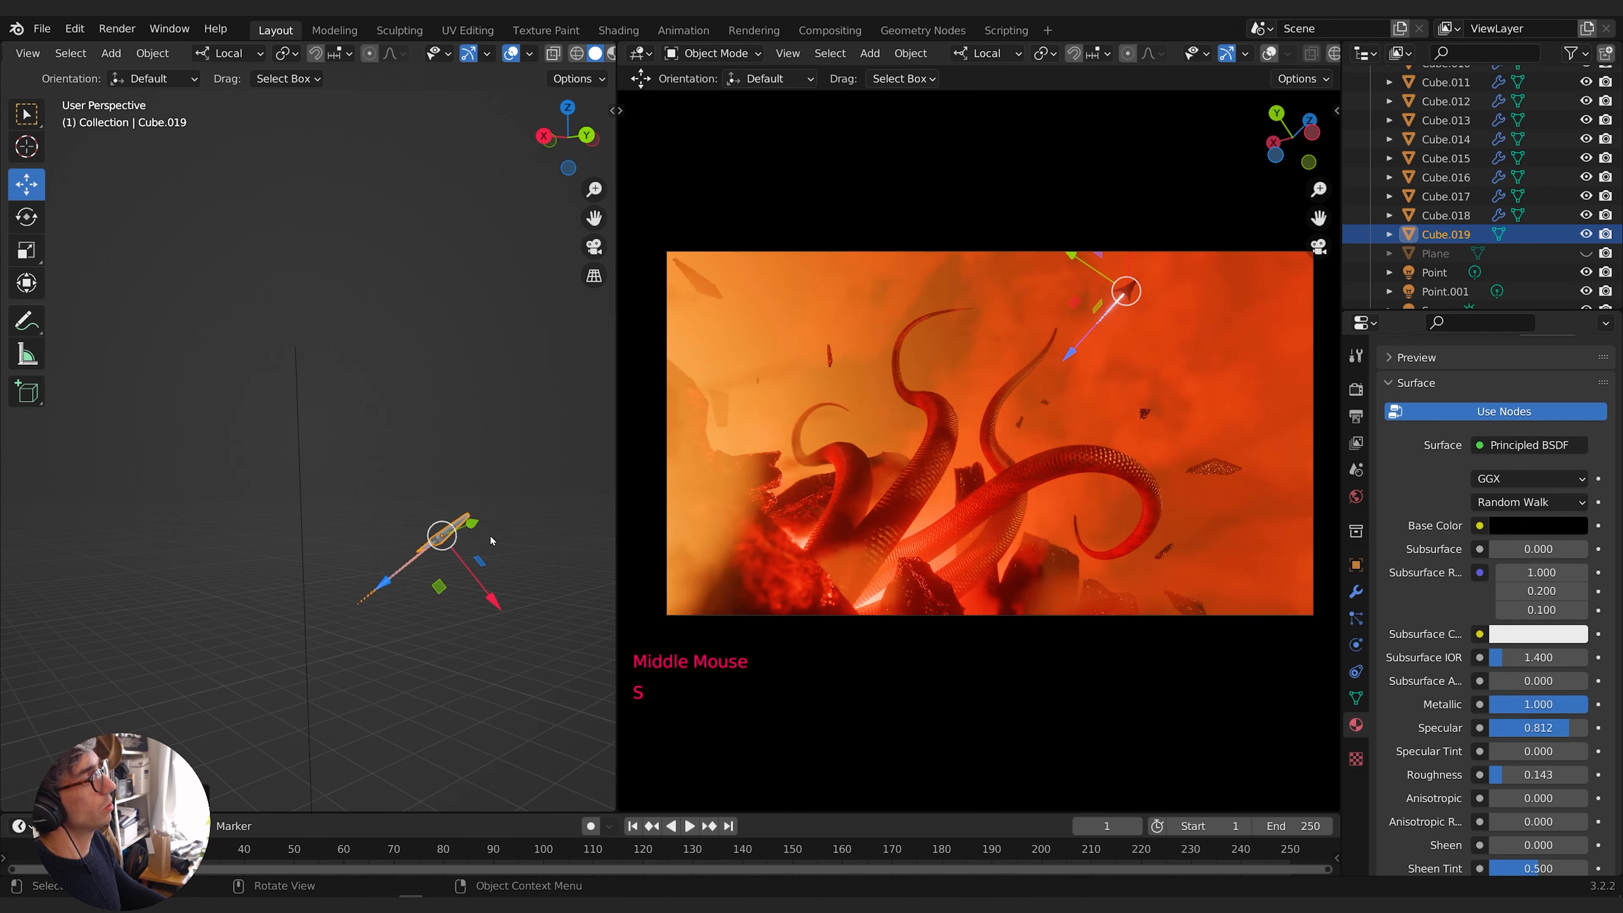
{"action": "scroll", "coordinate": [544, 585], "scroll_direction": "down", "scroll_amount": 1}
{"action": "mouse_move", "coordinate": [452, 587]}
{"action": "middle_mouse_down"}
{"action": "mouse_move", "coordinate": [544, 585]}
{"action": "mouse_move", "coordinate": [454, 585]}
{"action": "middle_mouse_up"}
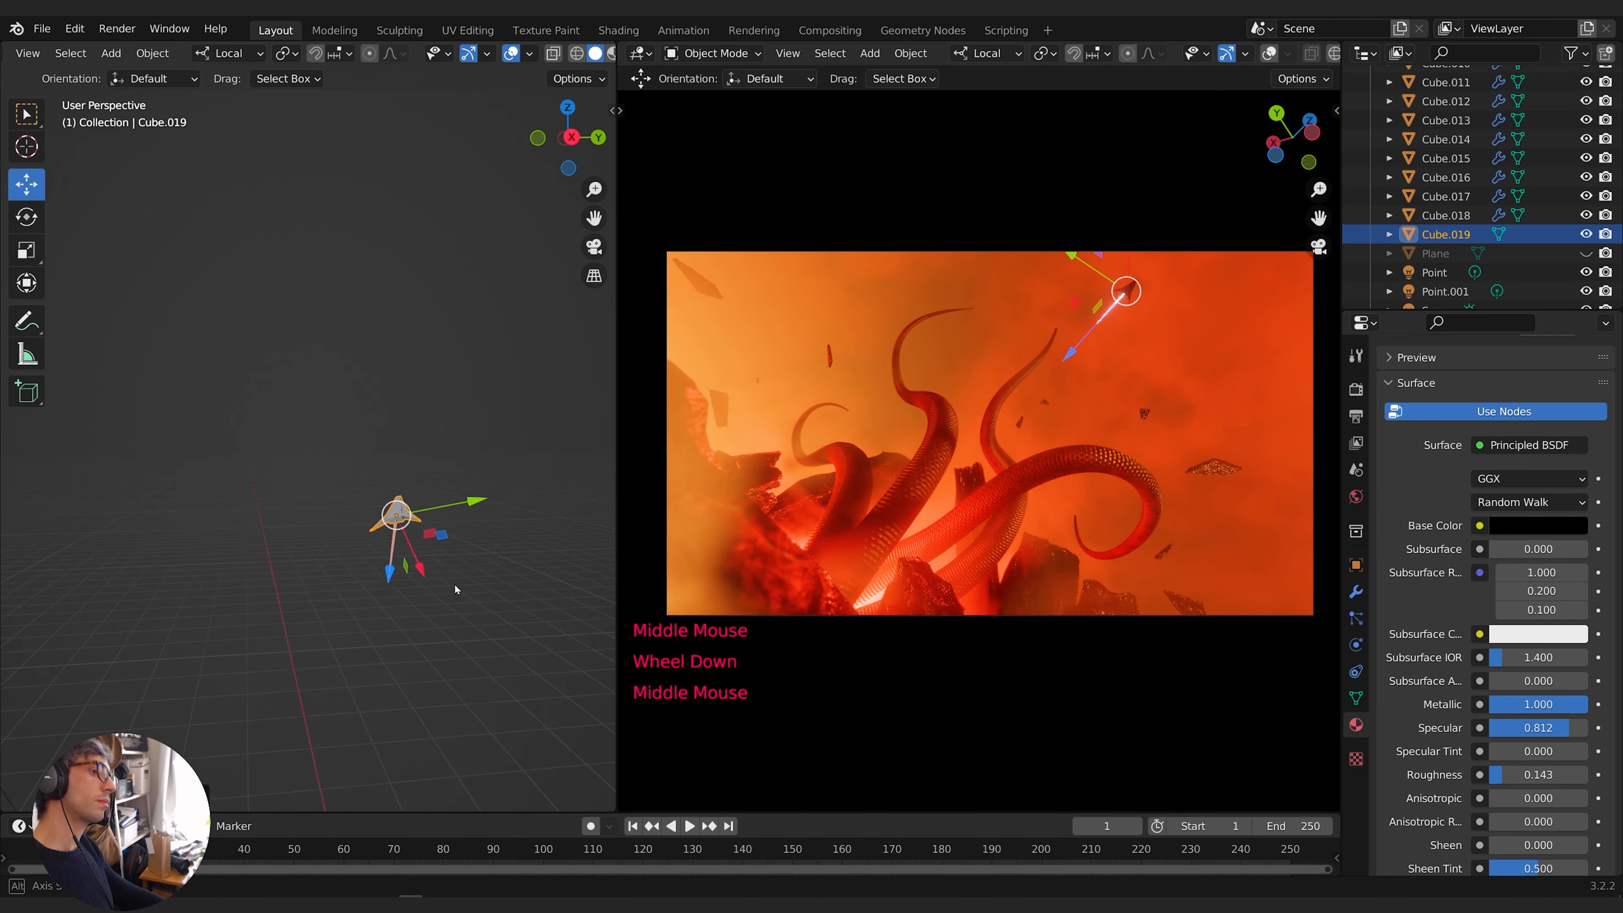
{"action": "key", "text": "s"}
{"action": "left_click", "coordinate": [475, 584]}
In Edit Mode, thicken the beam by scaling its selected face by about 5.9 with local Z locked
{"action": "key", "text": "Tab"}
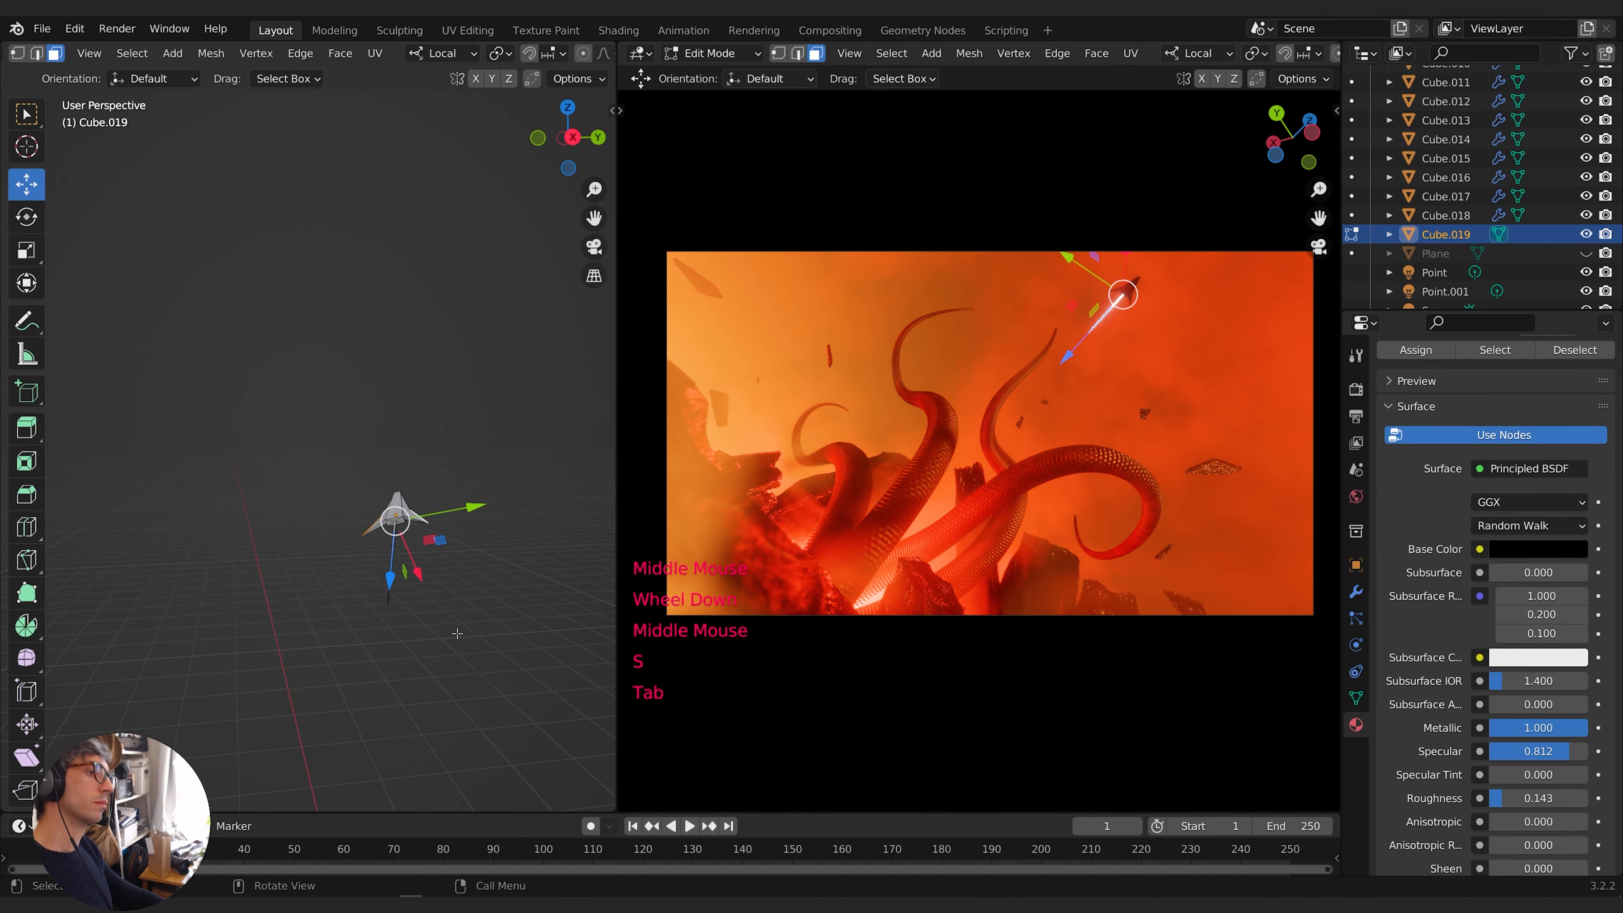
{"action": "middle_click_drag", "start_coordinate": [561, 686], "coordinate": [413, 626], "text": "shift"}
{"action": "key", "text": "s"}
{"action": "key", "text": "shift+z"}
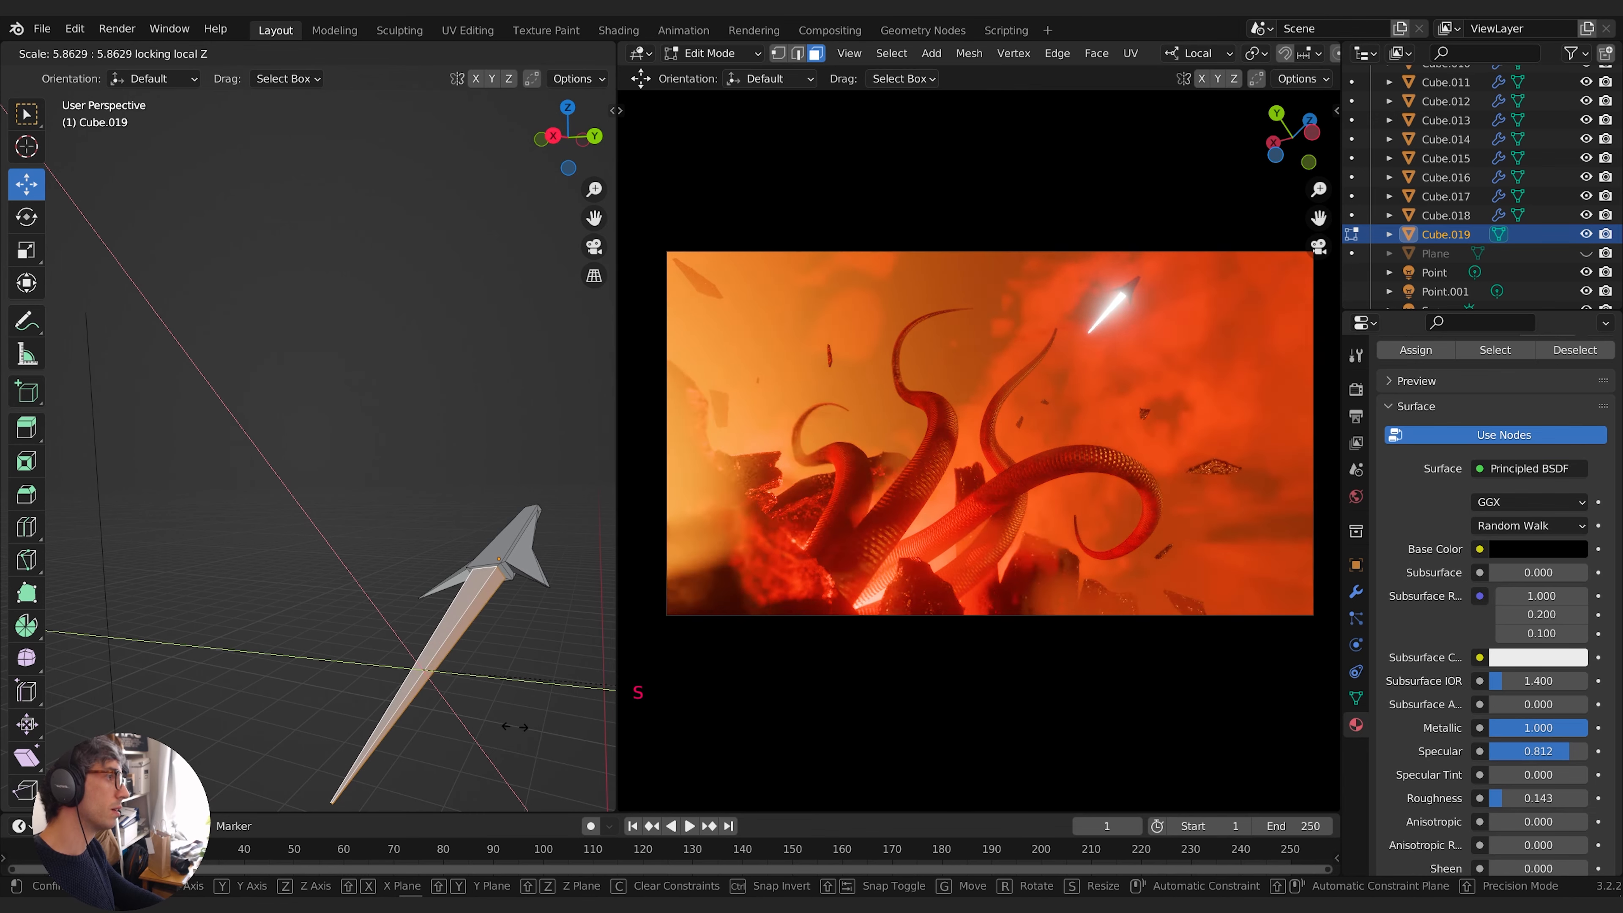
{"action": "left_click", "coordinate": [377, 700]}
Select the end face of the beam and move it outward along its local Z axis to lengthen the beam
{"action": "middle_click_drag", "start_coordinate": [377, 700], "coordinate": [402, 693]}
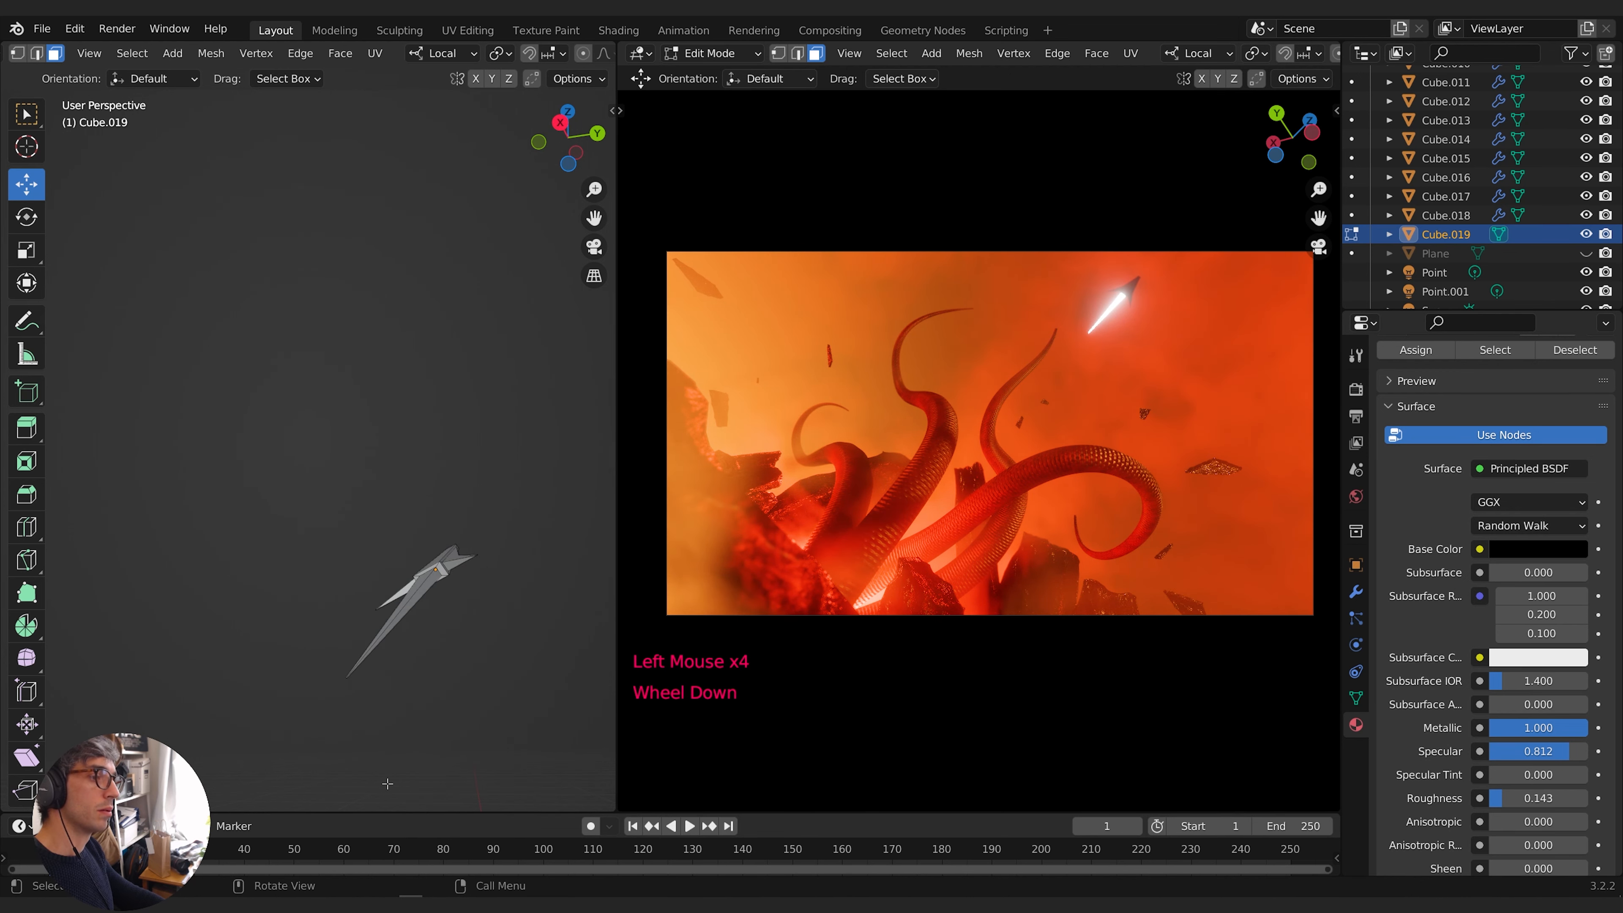
{"action": "scroll", "coordinate": [387, 783], "scroll_direction": "up", "scroll_amount": 1}
{"action": "scroll", "coordinate": [387, 784], "scroll_direction": "down", "scroll_amount": 1}
{"action": "middle_click_drag", "start_coordinate": [387, 783], "coordinate": [451, 671], "text": "shift"}
{"action": "scroll", "coordinate": [451, 671], "scroll_direction": "up", "scroll_amount": 2}
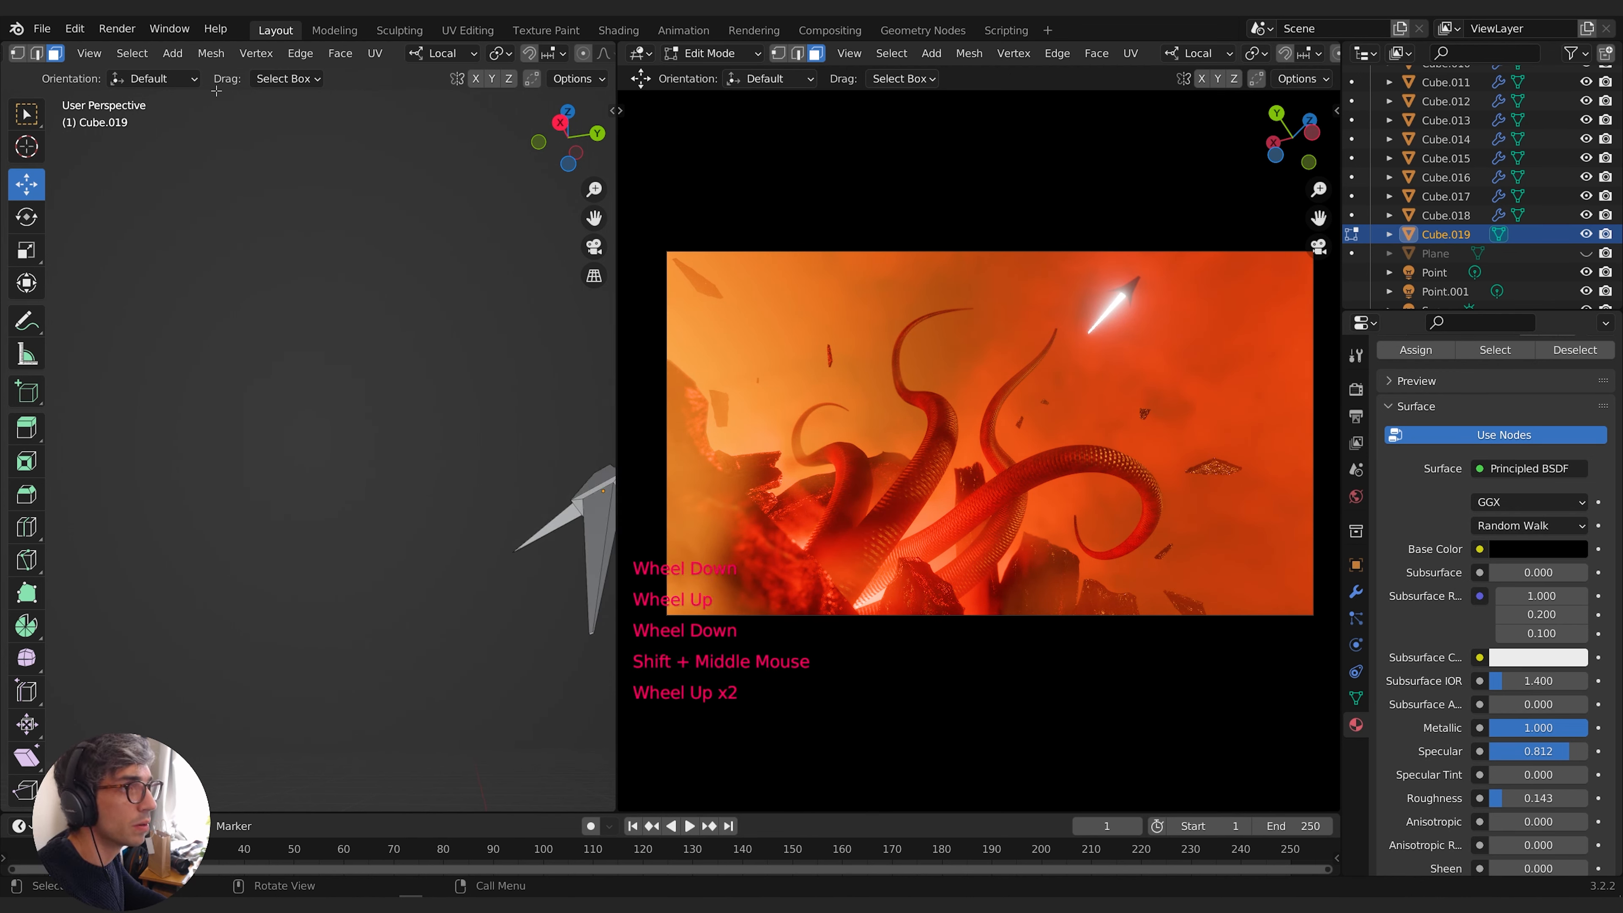
{"action": "middle_click_drag", "start_coordinate": [473, 537], "coordinate": [462, 565], "text": "shift"}
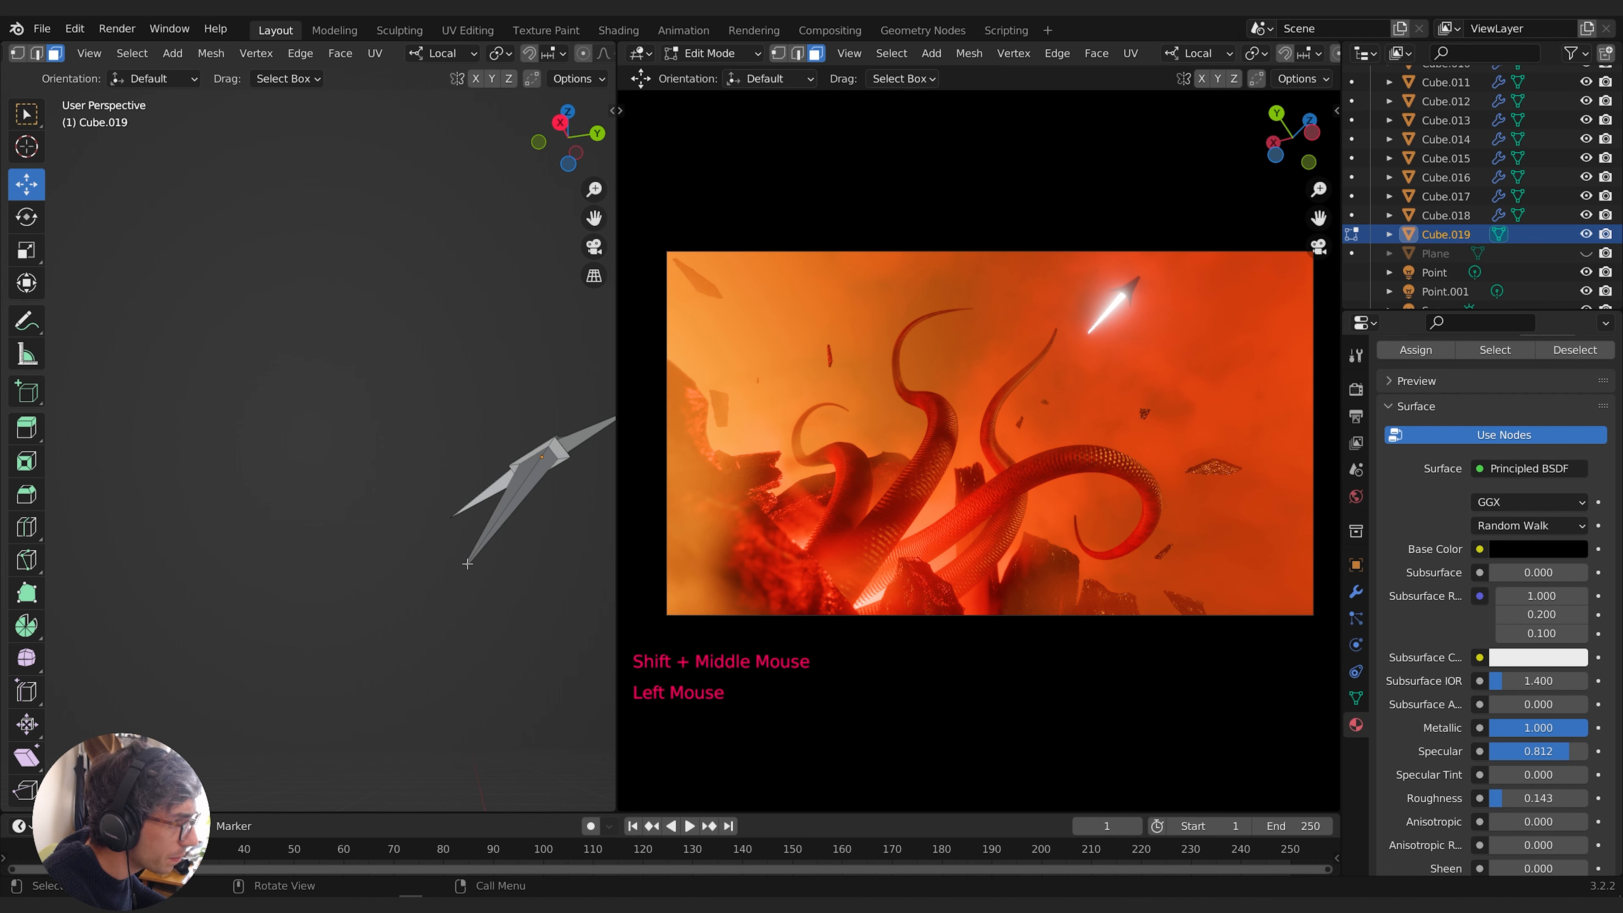
{"action": "left_click", "coordinate": [467, 564]}
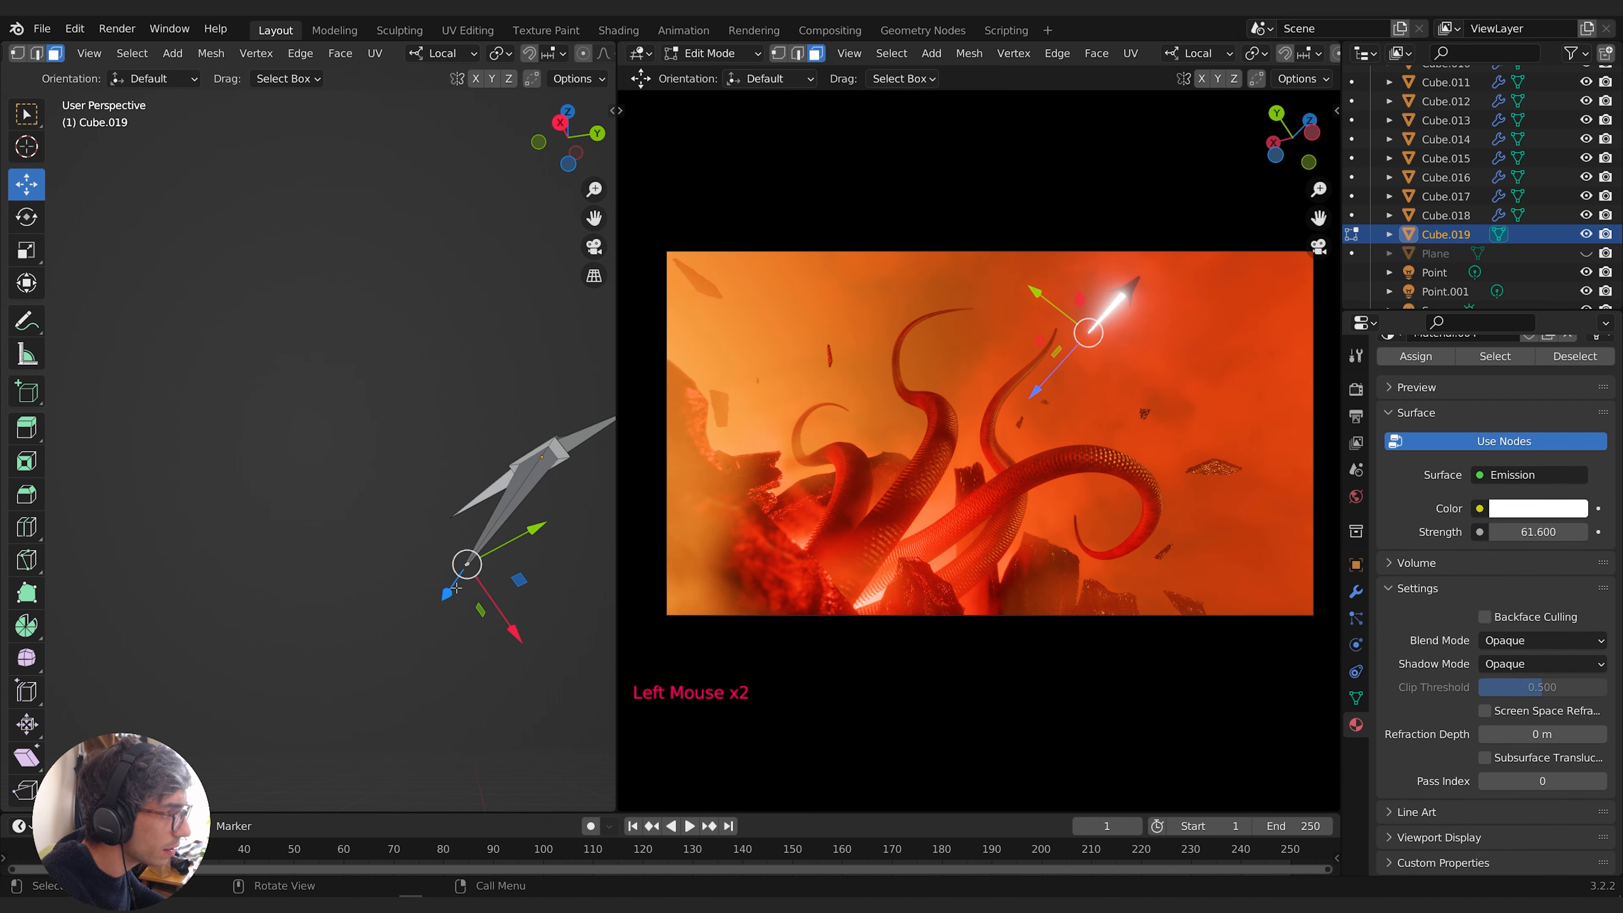
{"action": "left_click_drag", "start_coordinate": [456, 588], "coordinate": [116, 181]}
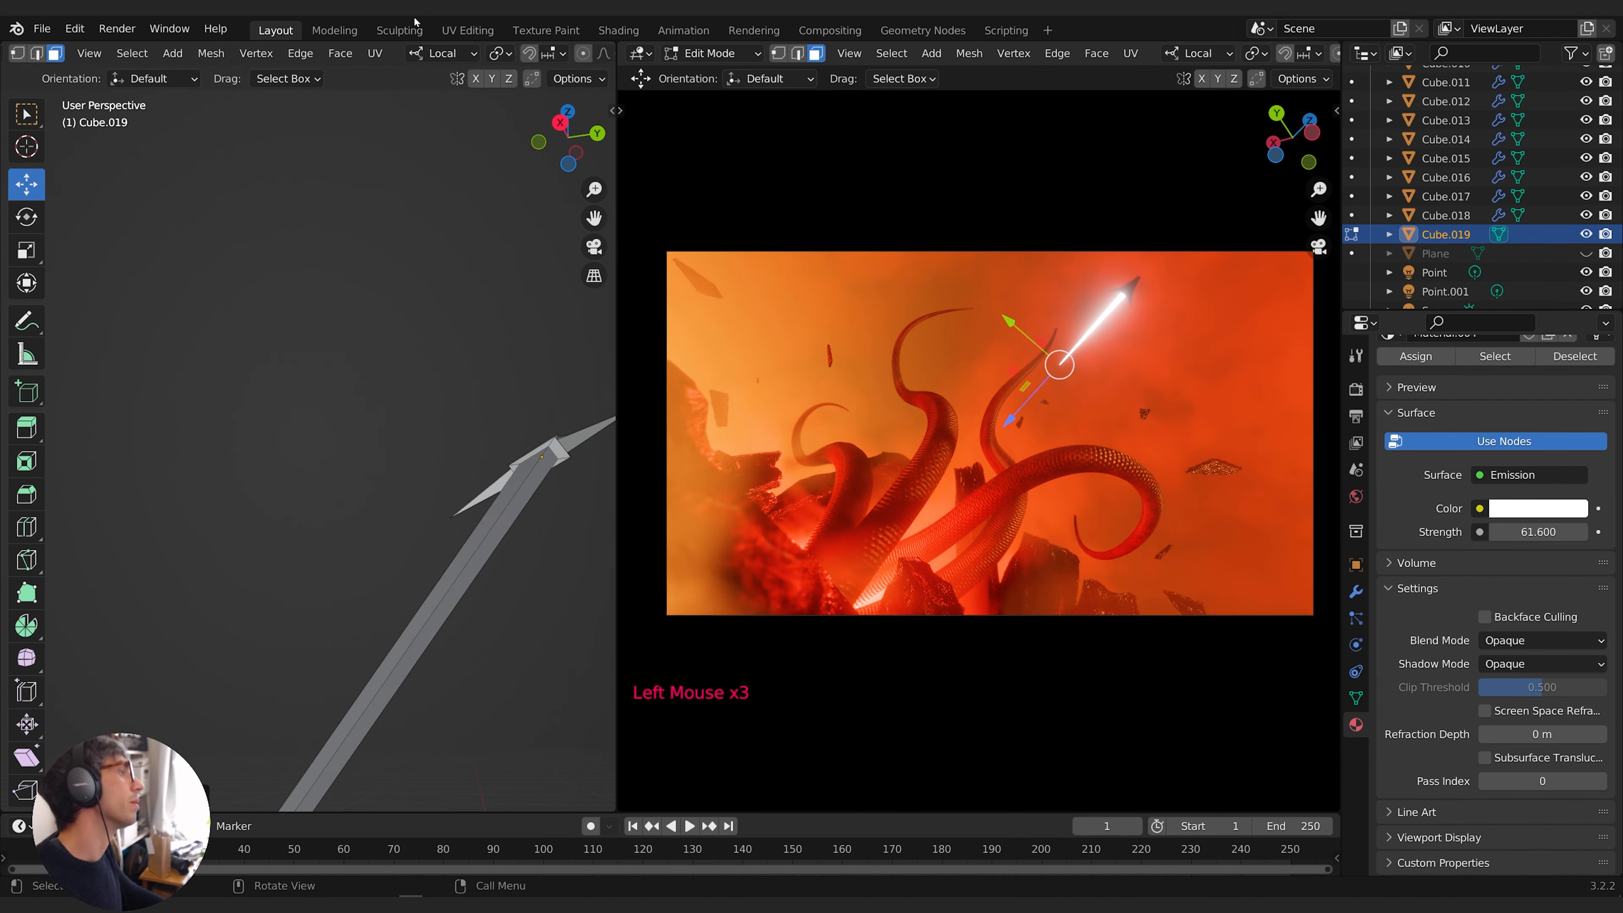
Set the beam's emission color to saturated blue and its strength to 121.3
{"action": "left_click", "coordinate": [1538, 509]}
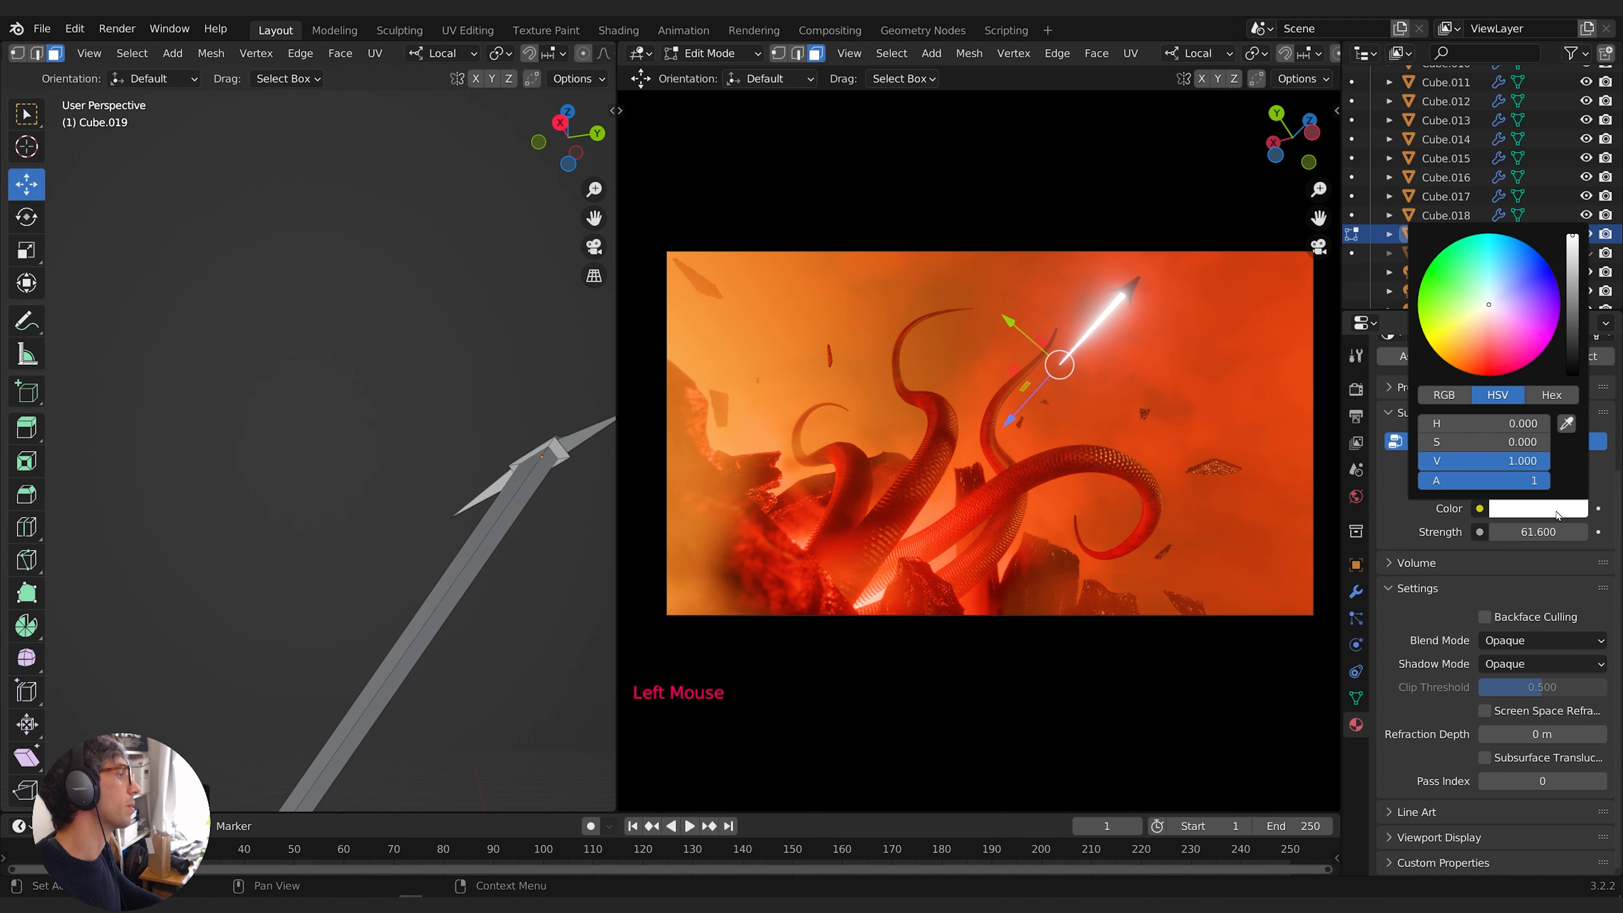
{"action": "left_click", "coordinate": [1510, 273]}
{"action": "left_click", "coordinate": [1531, 259]}
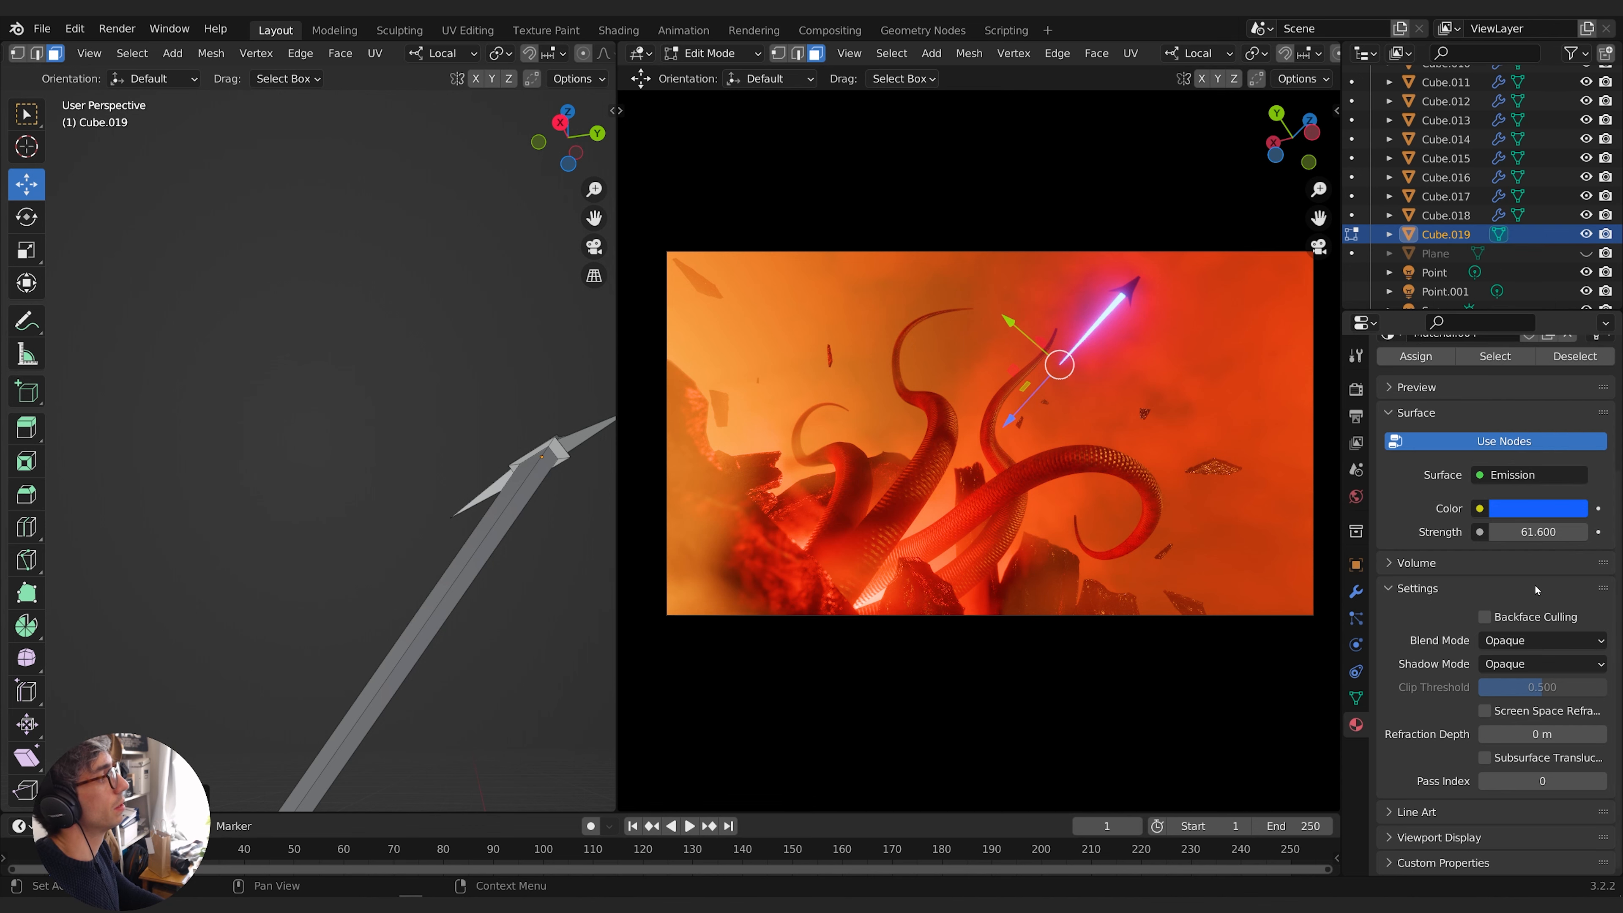
{"action": "left_click_drag", "start_coordinate": [1537, 531], "coordinate": [1585, 532]}
{"action": "left_click", "coordinate": [462, 400]}
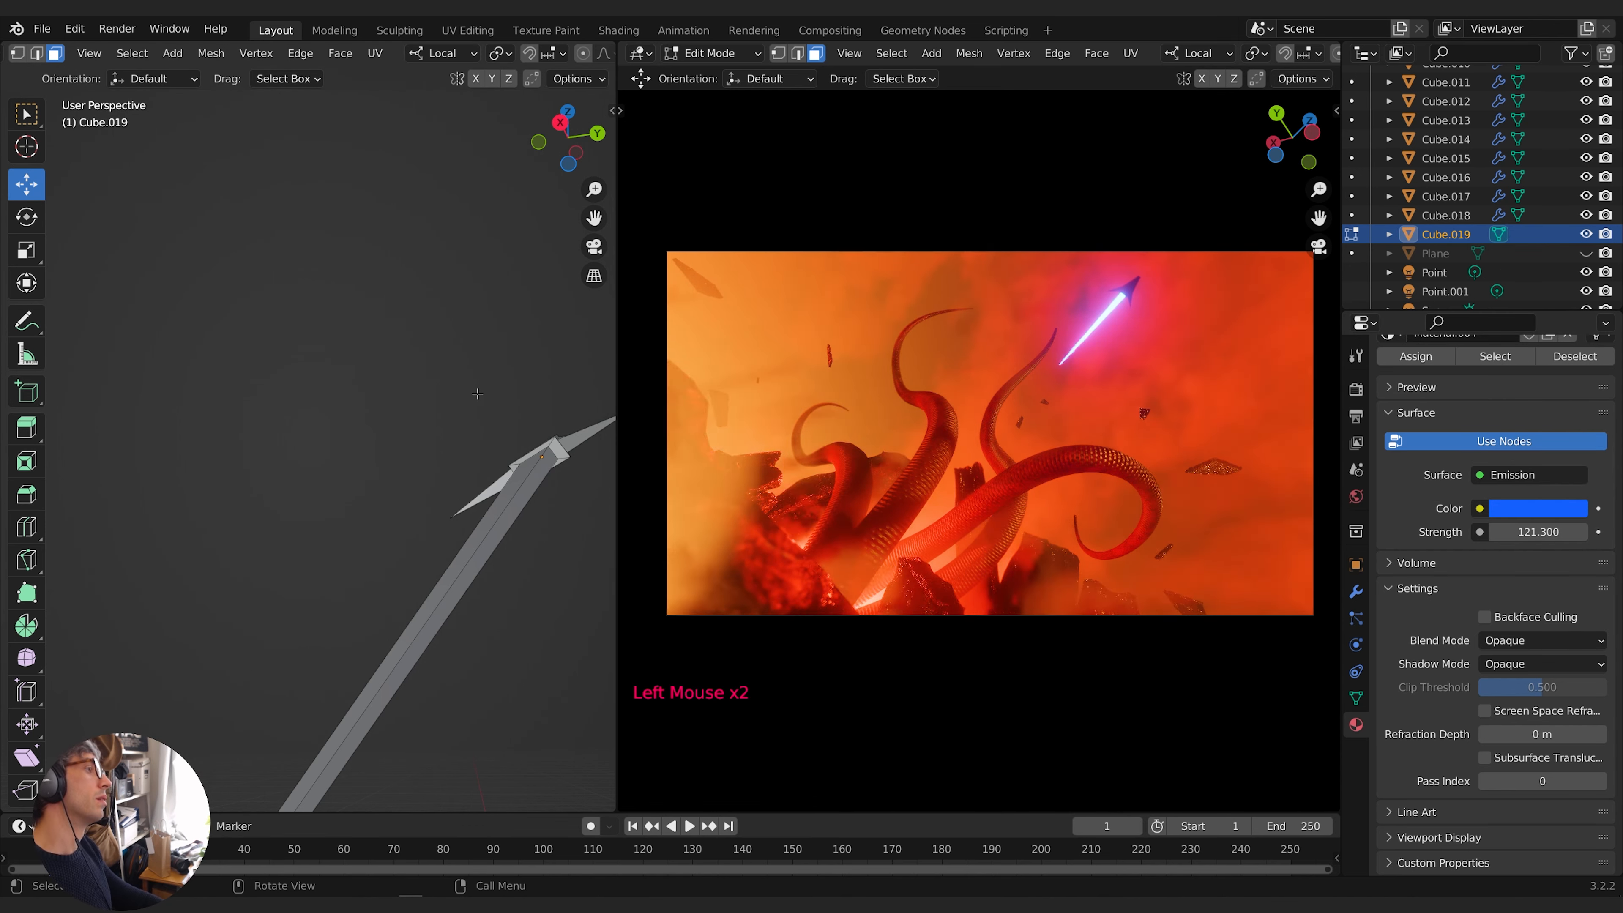
Return to Object Mode and rotate the ship around its local Z axis to angle the wings differently
{"action": "key", "text": "Tab"}
{"action": "scroll", "coordinate": [480, 379], "scroll_direction": "down", "scroll_amount": 3}
{"action": "middle_click_drag", "start_coordinate": [481, 379], "coordinate": [404, 519]}
{"action": "scroll", "coordinate": [344, 520], "scroll_direction": "down", "scroll_amount": 1}
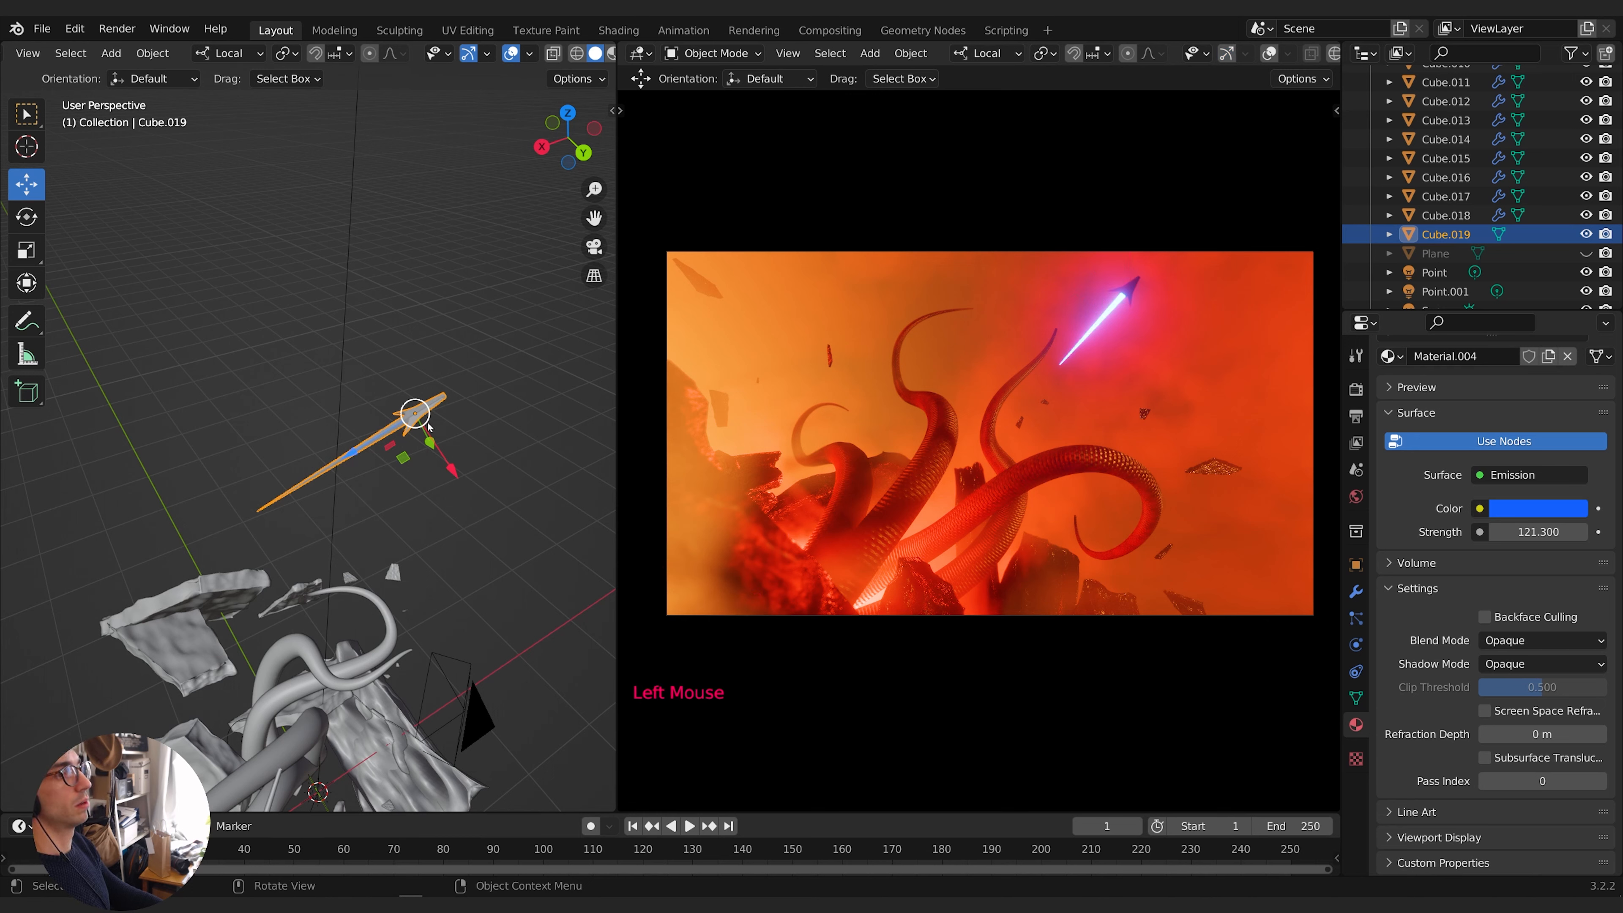
{"action": "key", "text": "r"}
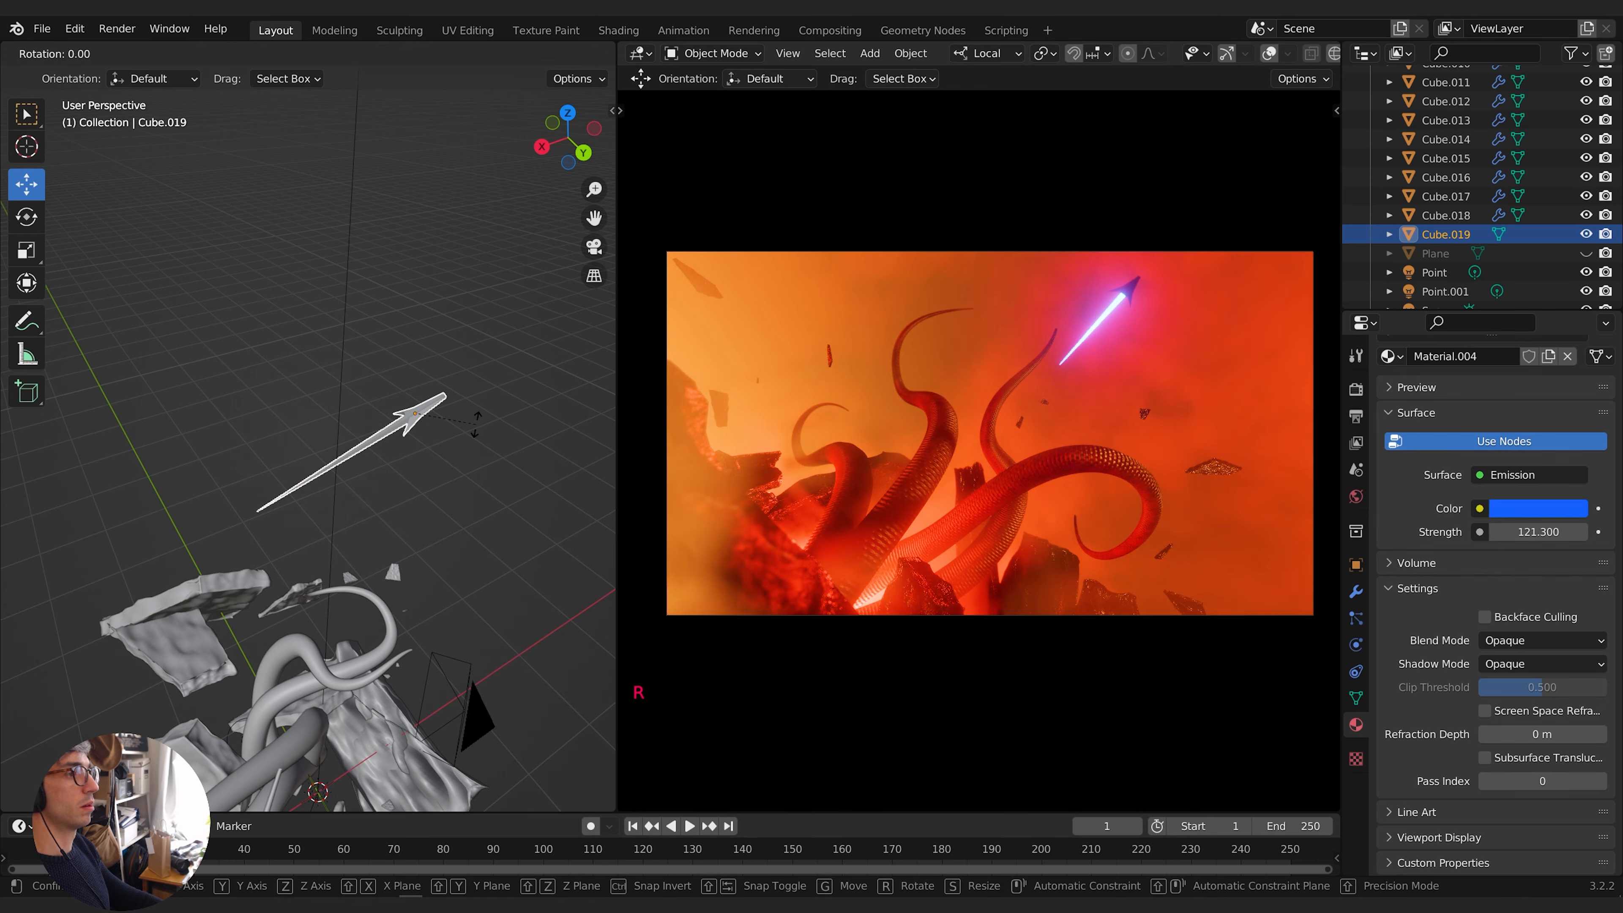
{"action": "key", "text": "z"}
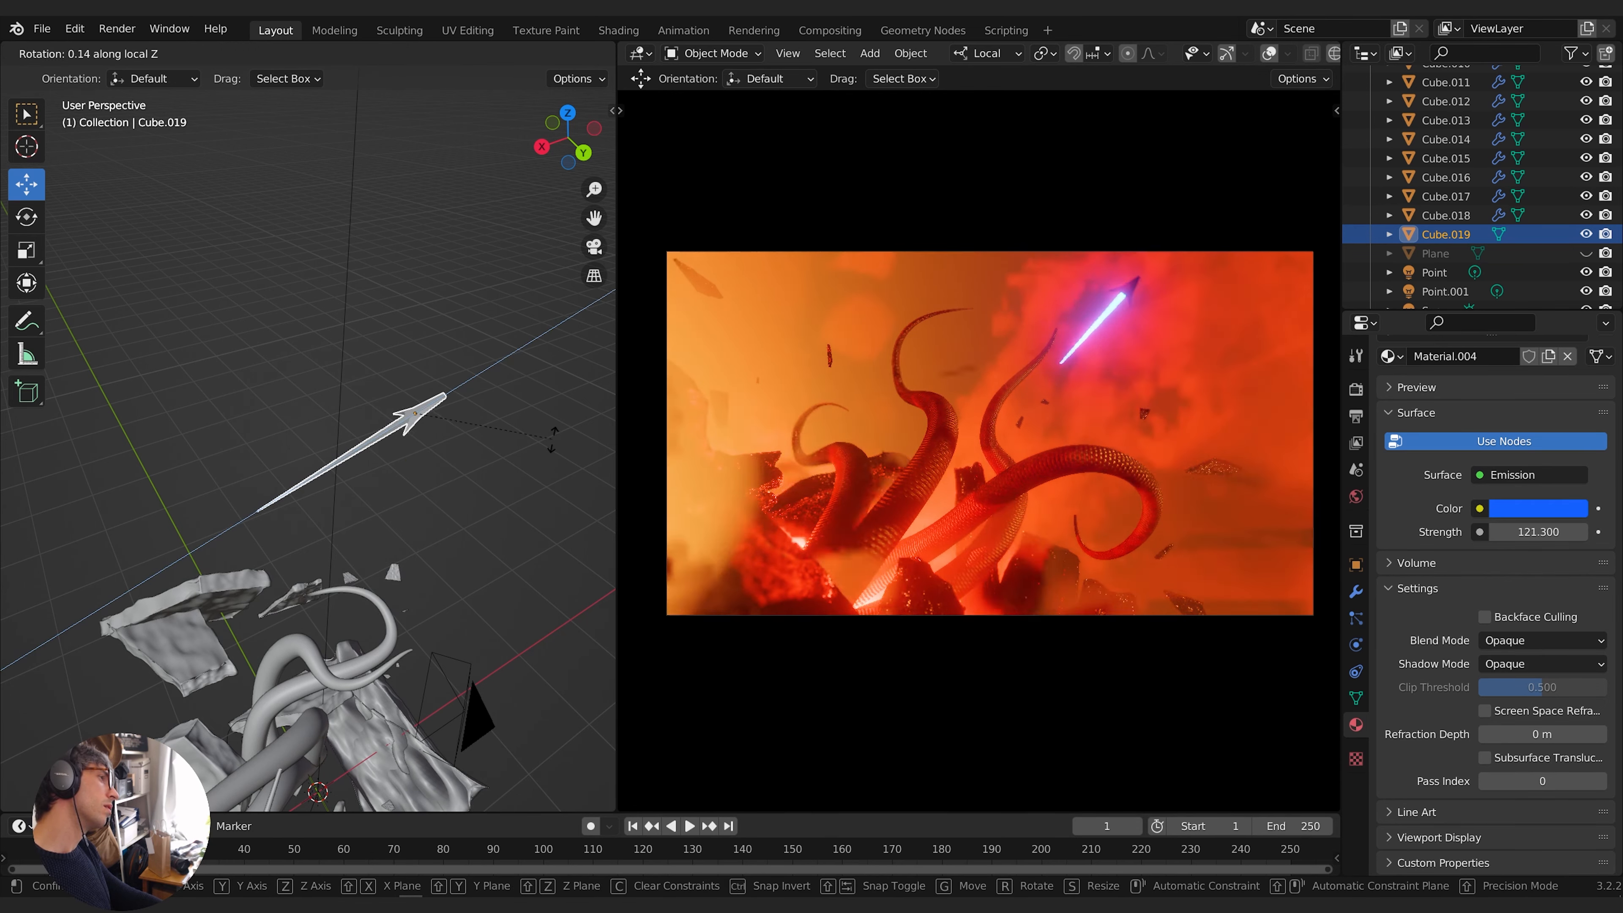
{"action": "left_click", "coordinate": [497, 421]}
In Edit Mode, extrude the ship's nose face forward and scale it down to about 0.19 to form a pointed tip
{"action": "key", "text": "Tab"}
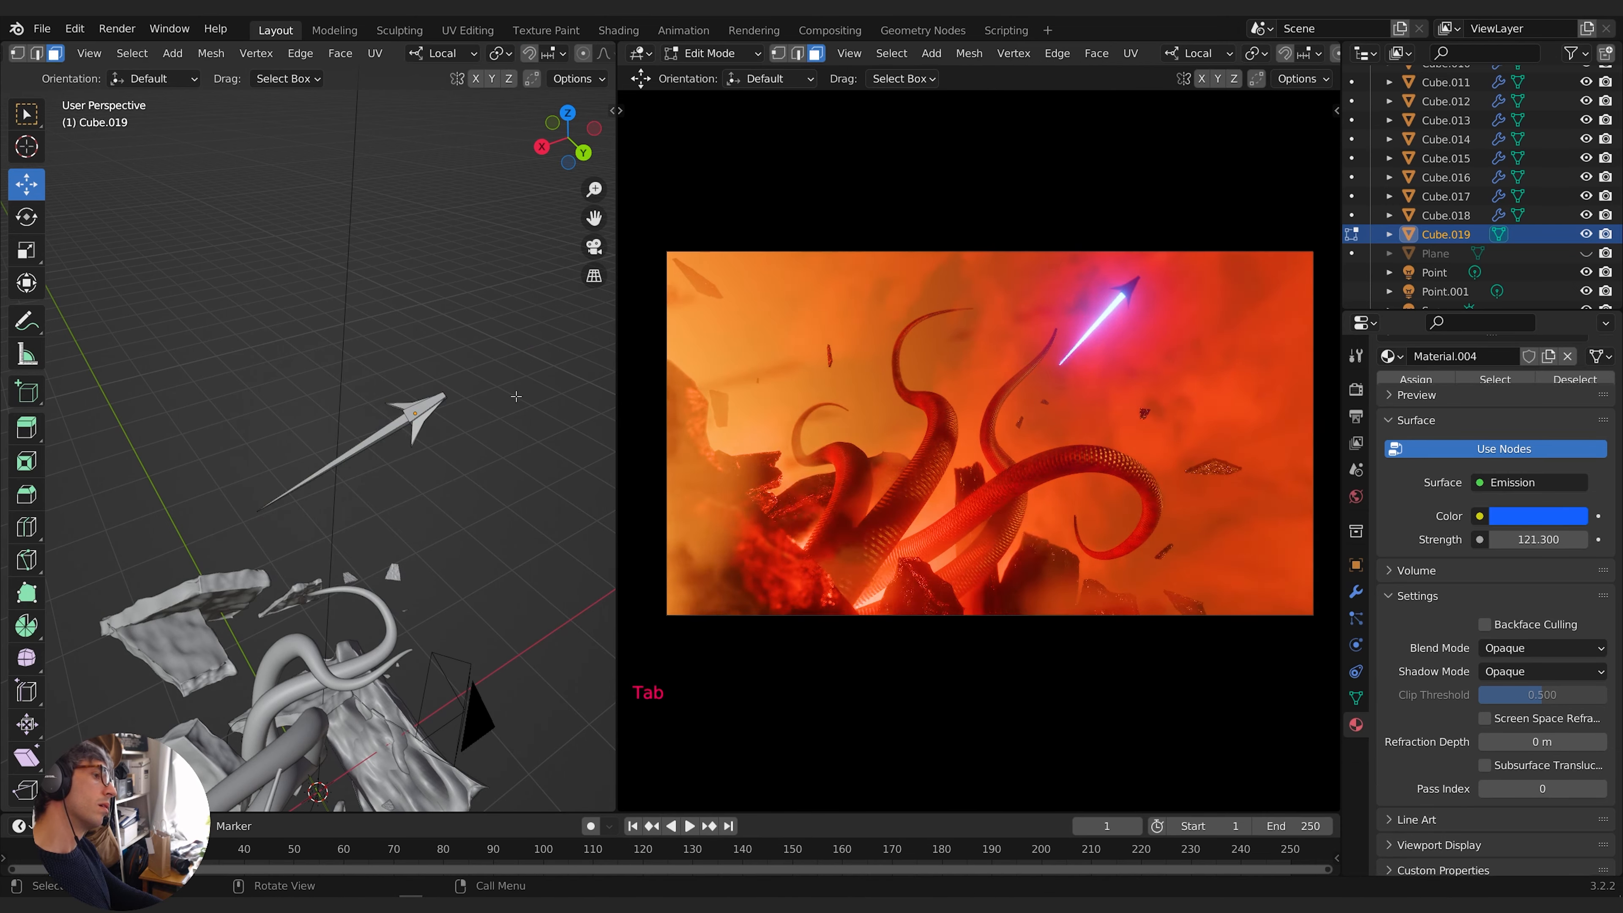
{"action": "scroll", "coordinate": [358, 403], "scroll_direction": "up", "scroll_amount": 2}
{"action": "middle_click_drag", "start_coordinate": [358, 403], "coordinate": [456, 460]}
{"action": "left_click", "coordinate": [435, 464]}
{"action": "key", "text": "e"}
{"action": "key", "text": "g"}
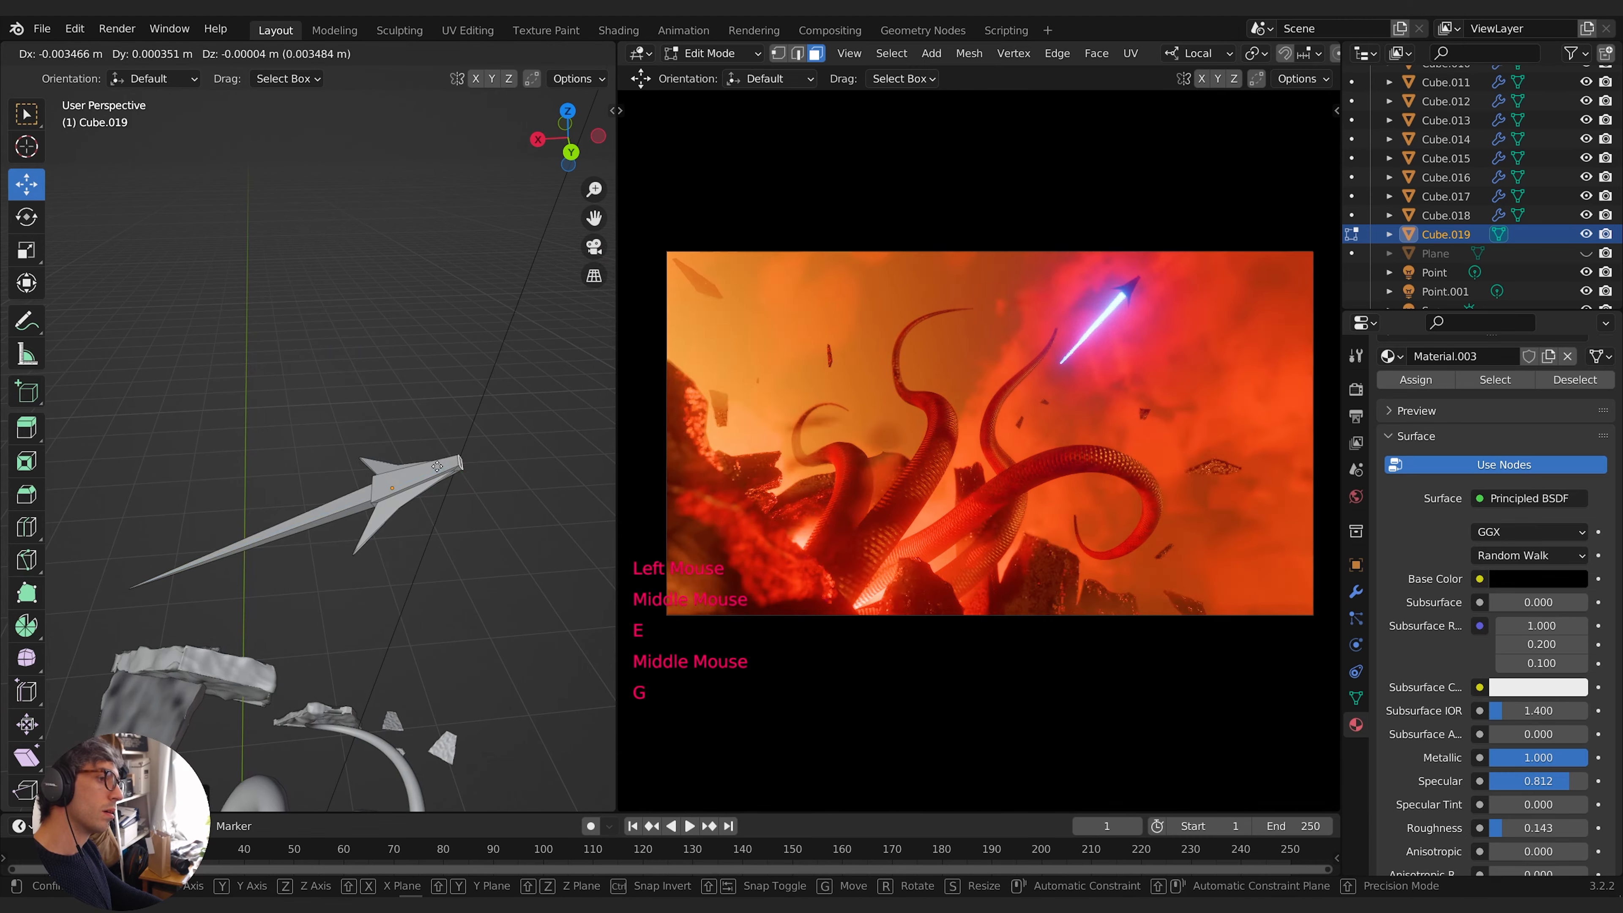
{"action": "key", "text": "s"}
{"action": "left_click", "coordinate": [530, 473]}
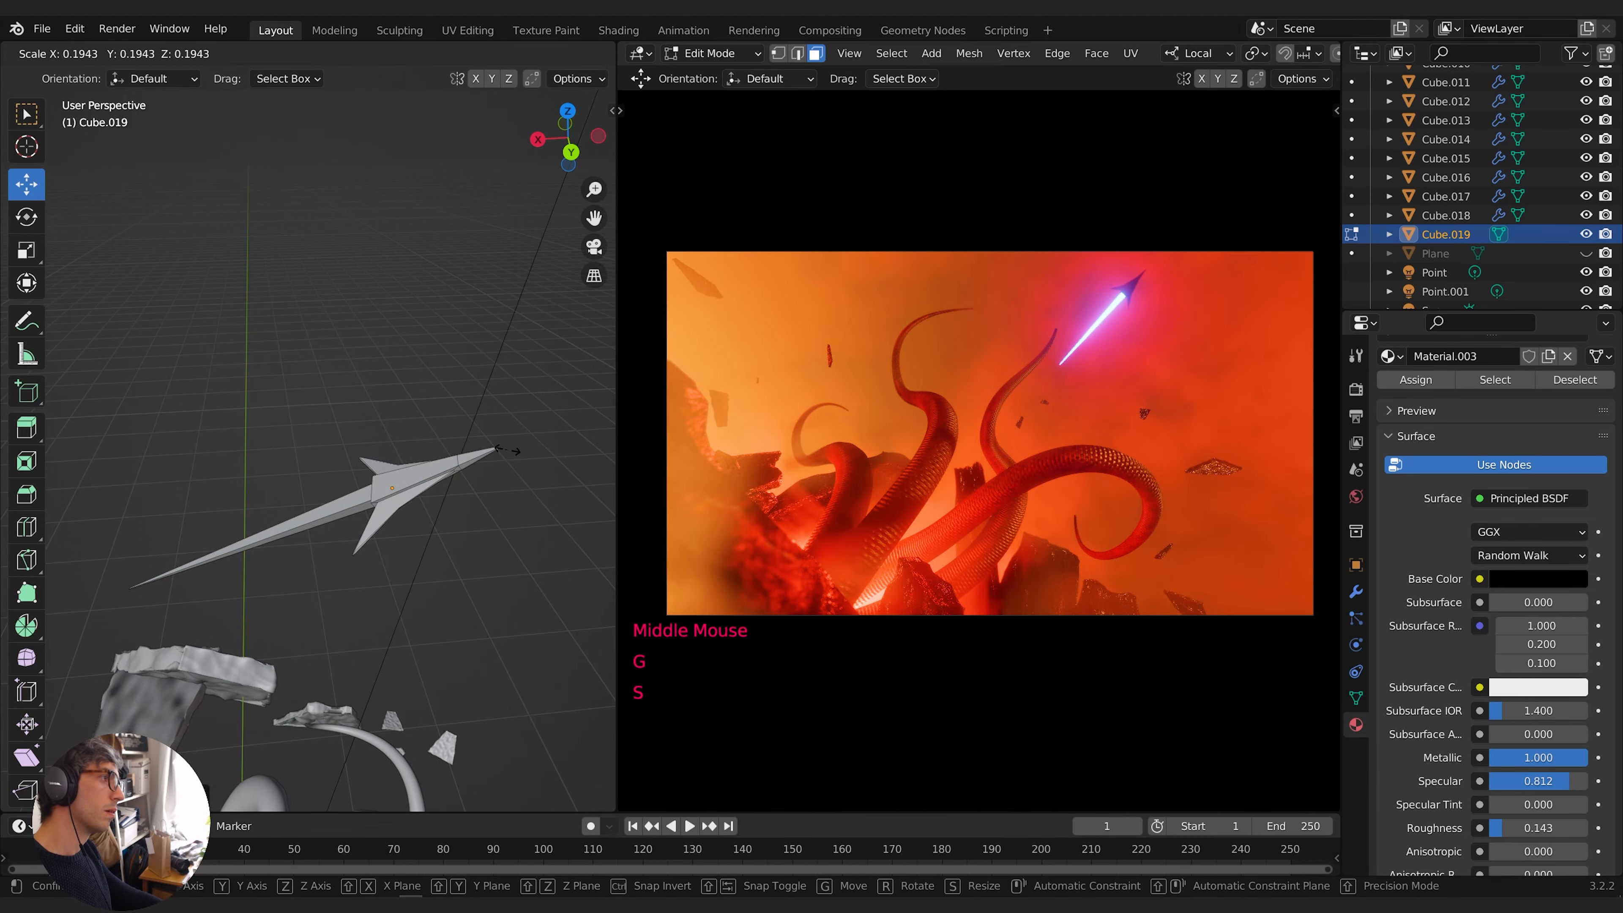
Pull the extruded nose face back toward the body and scale it up to form a flared collar
{"action": "middle_click_drag", "start_coordinate": [515, 469], "coordinate": [536, 465]}
{"action": "key", "text": "s"}
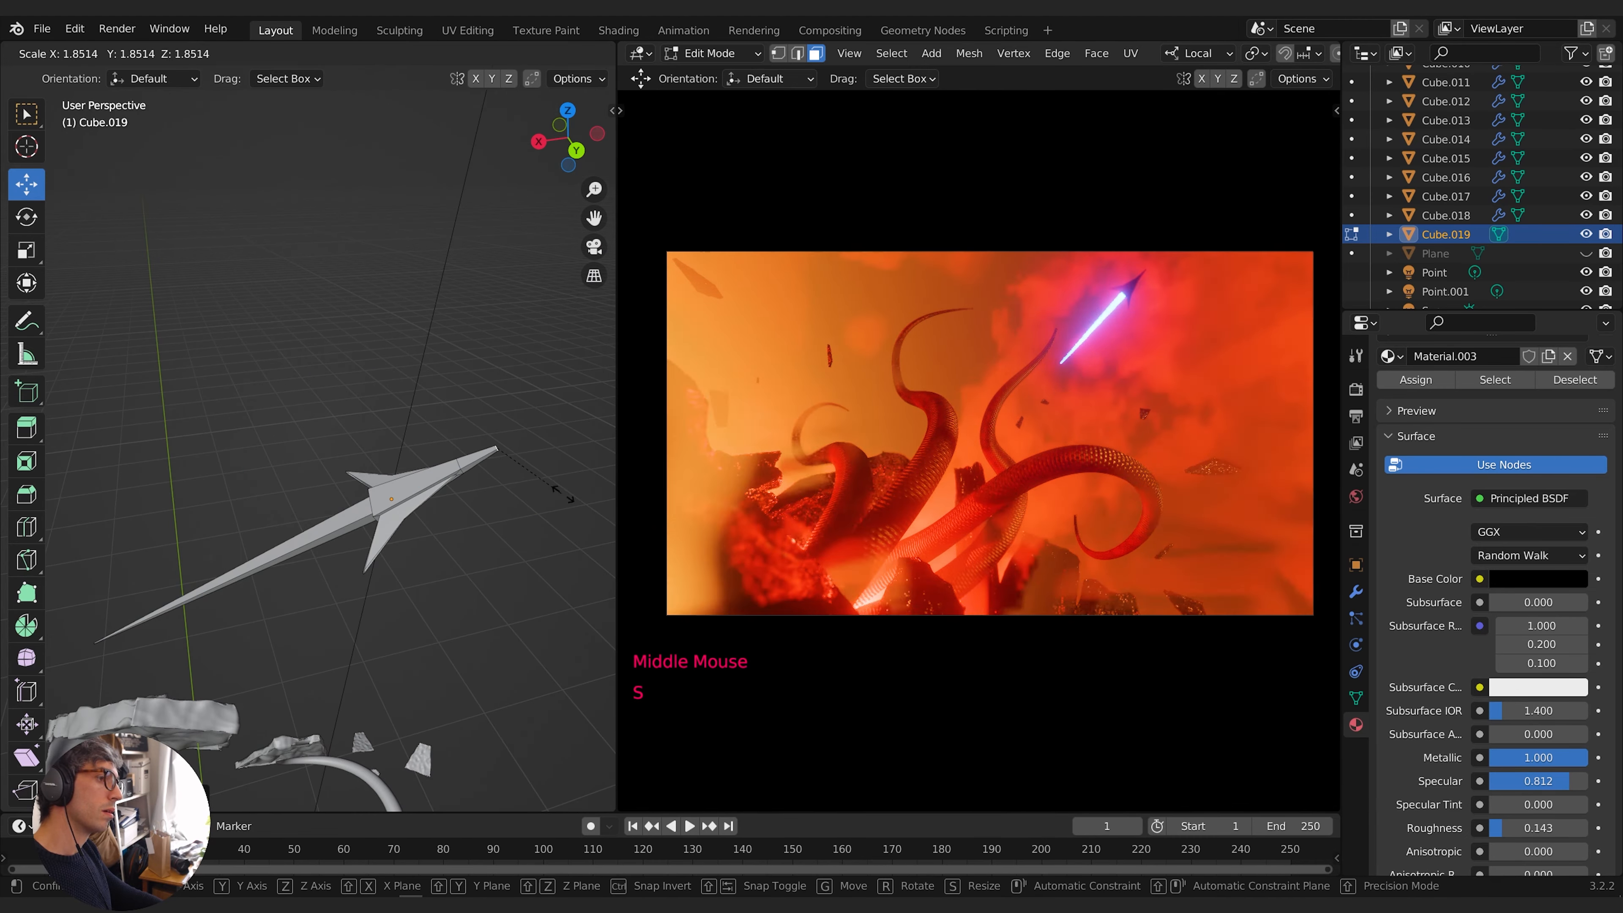
{"action": "left_click", "coordinate": [588, 508]}
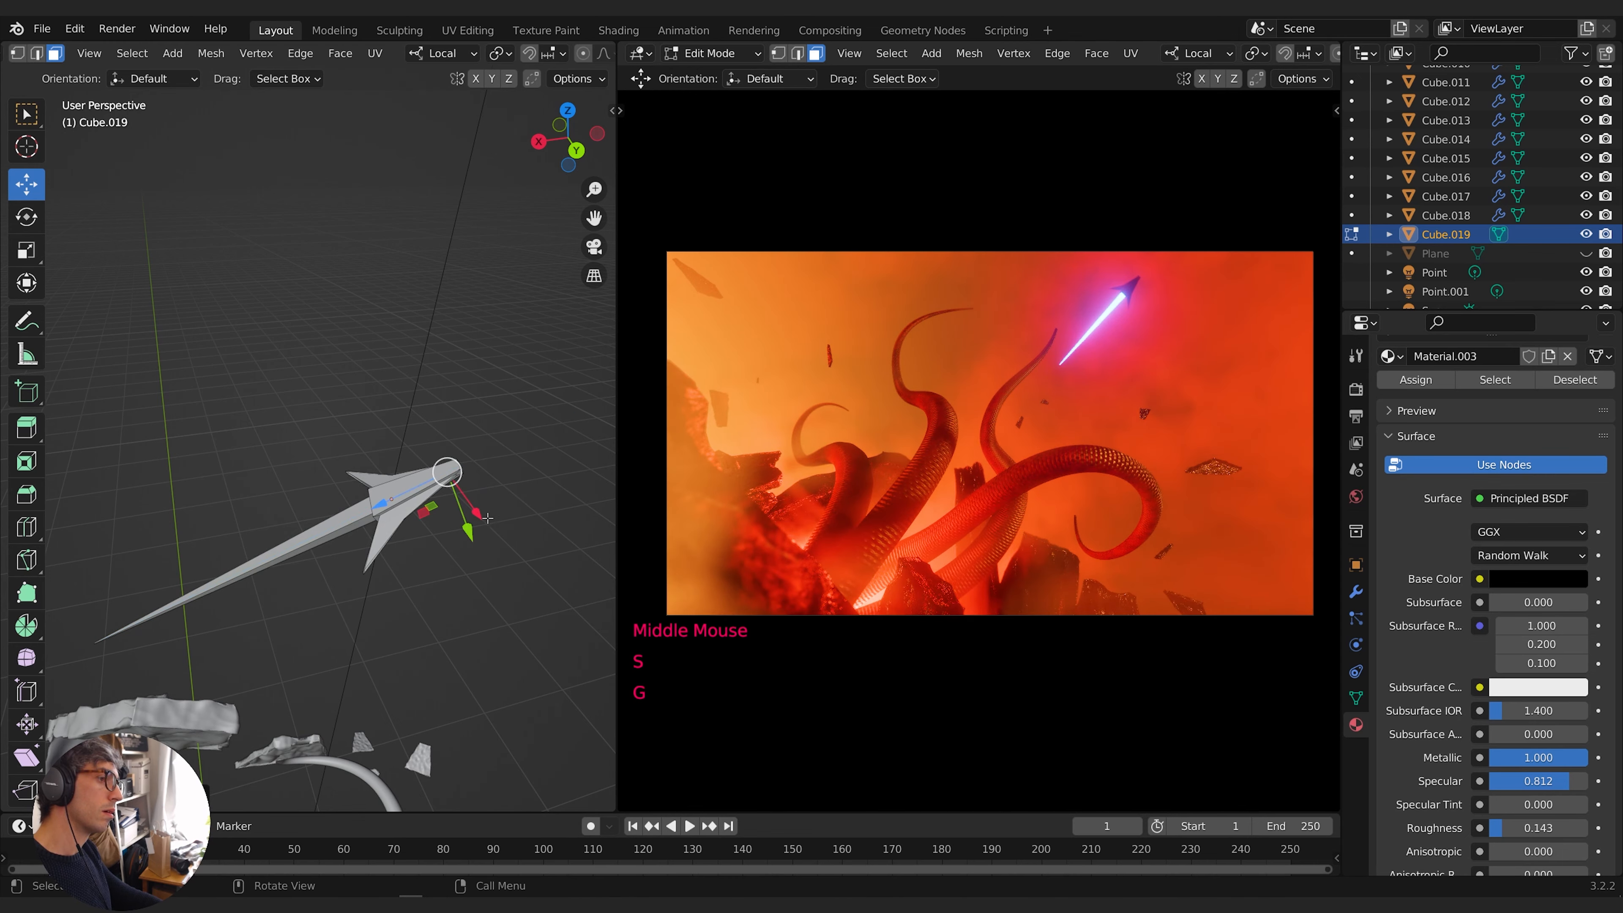
{"action": "key", "text": "s"}
{"action": "left_click", "coordinate": [64, 599]}
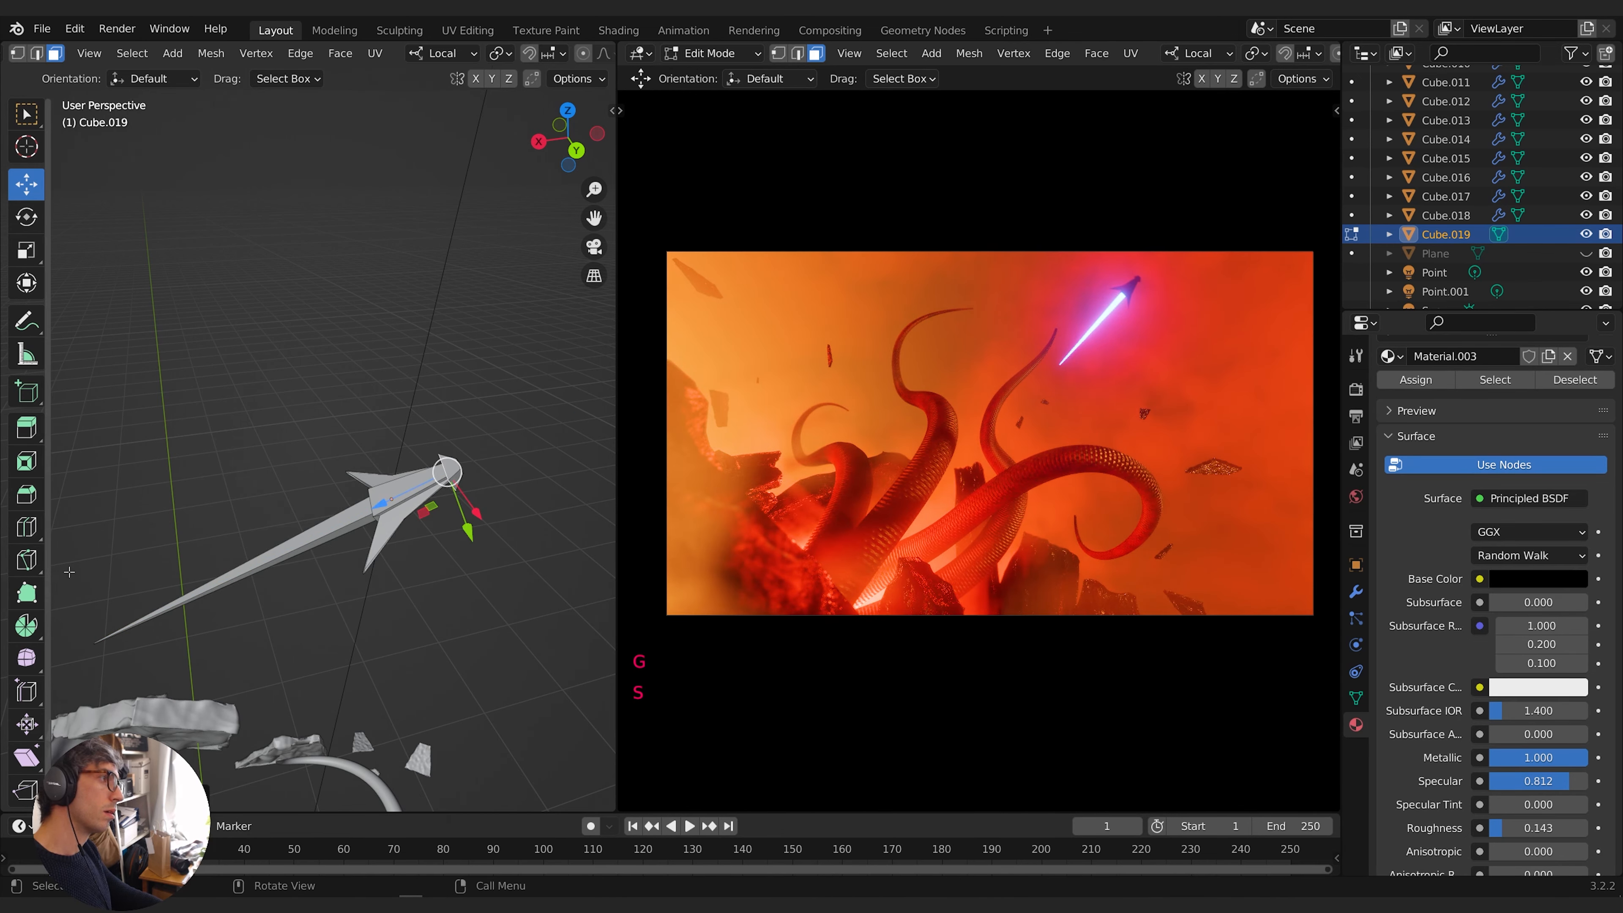
Extrude the flared nose face, move it forward along local Z and scale it to about 0.11 to form an arrowhead
{"action": "middle_click_drag", "start_coordinate": [87, 569], "coordinate": [351, 506]}
{"action": "scroll", "coordinate": [562, 473], "scroll_direction": "up", "scroll_amount": 2}
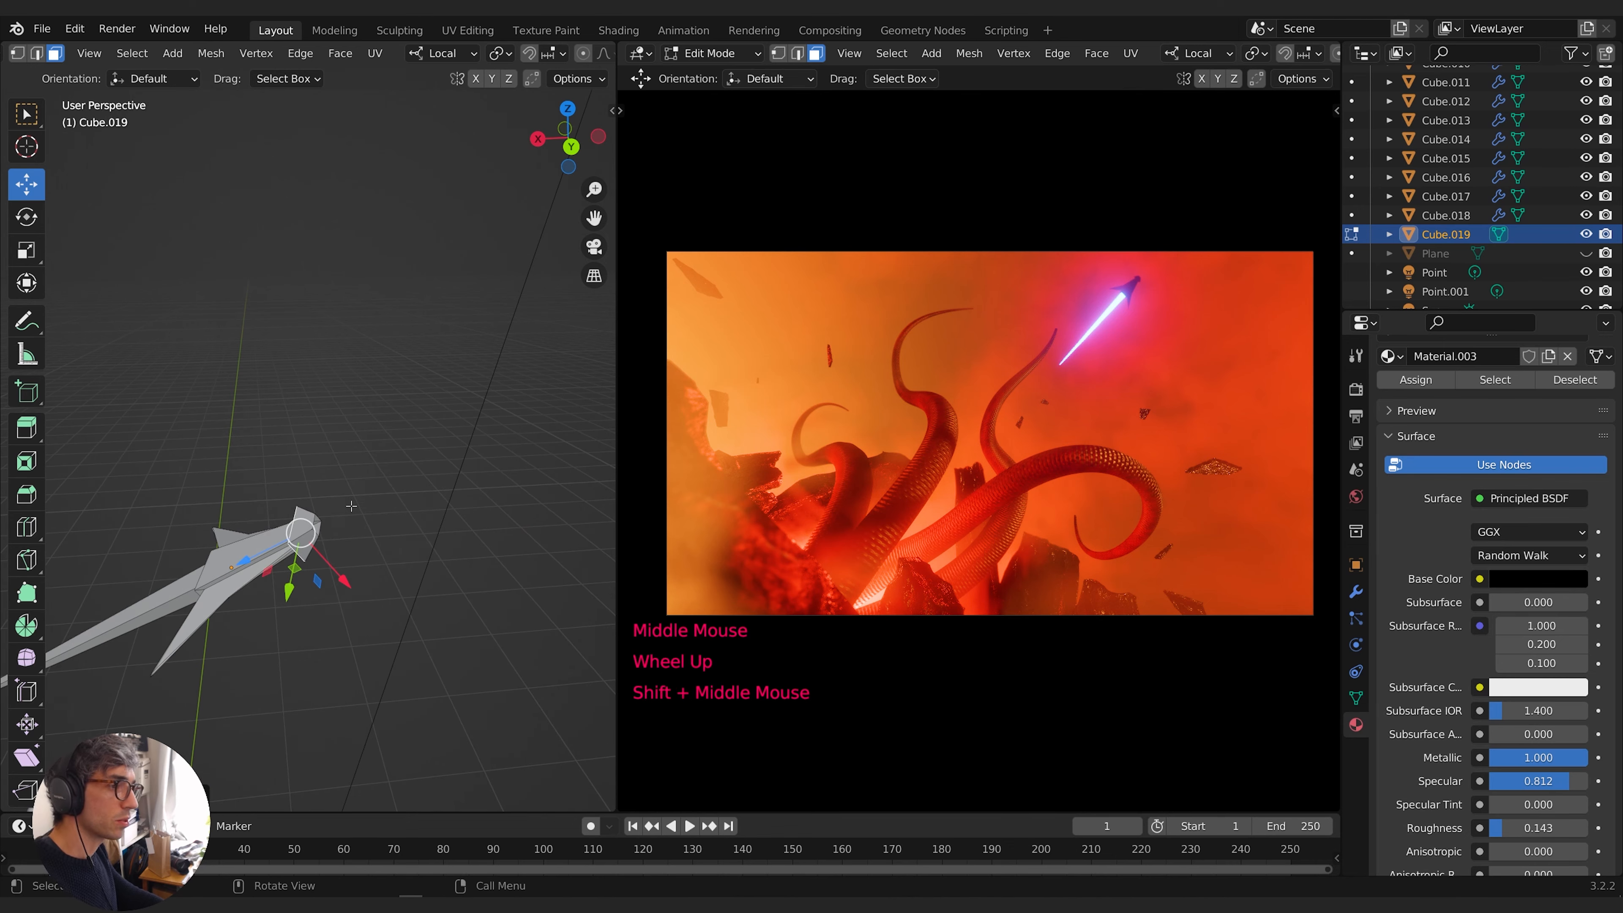
{"action": "right_click", "coordinate": [385, 490]}
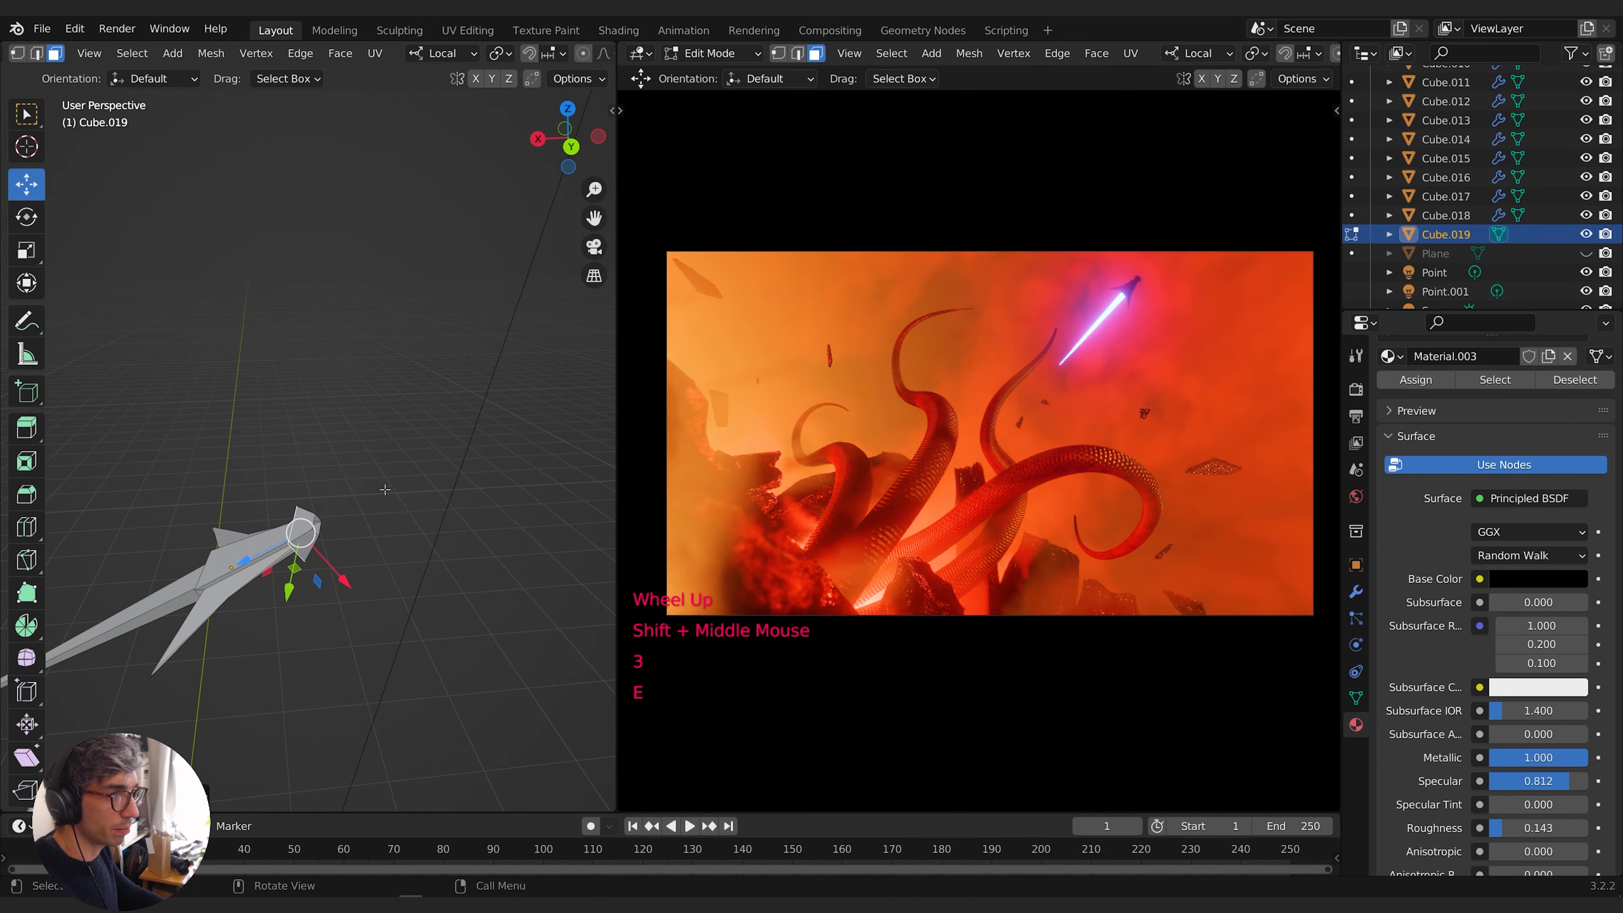
{"action": "key", "text": "s"}
{"action": "left_click", "coordinate": [340, 523]}
{"action": "key", "text": "g"}
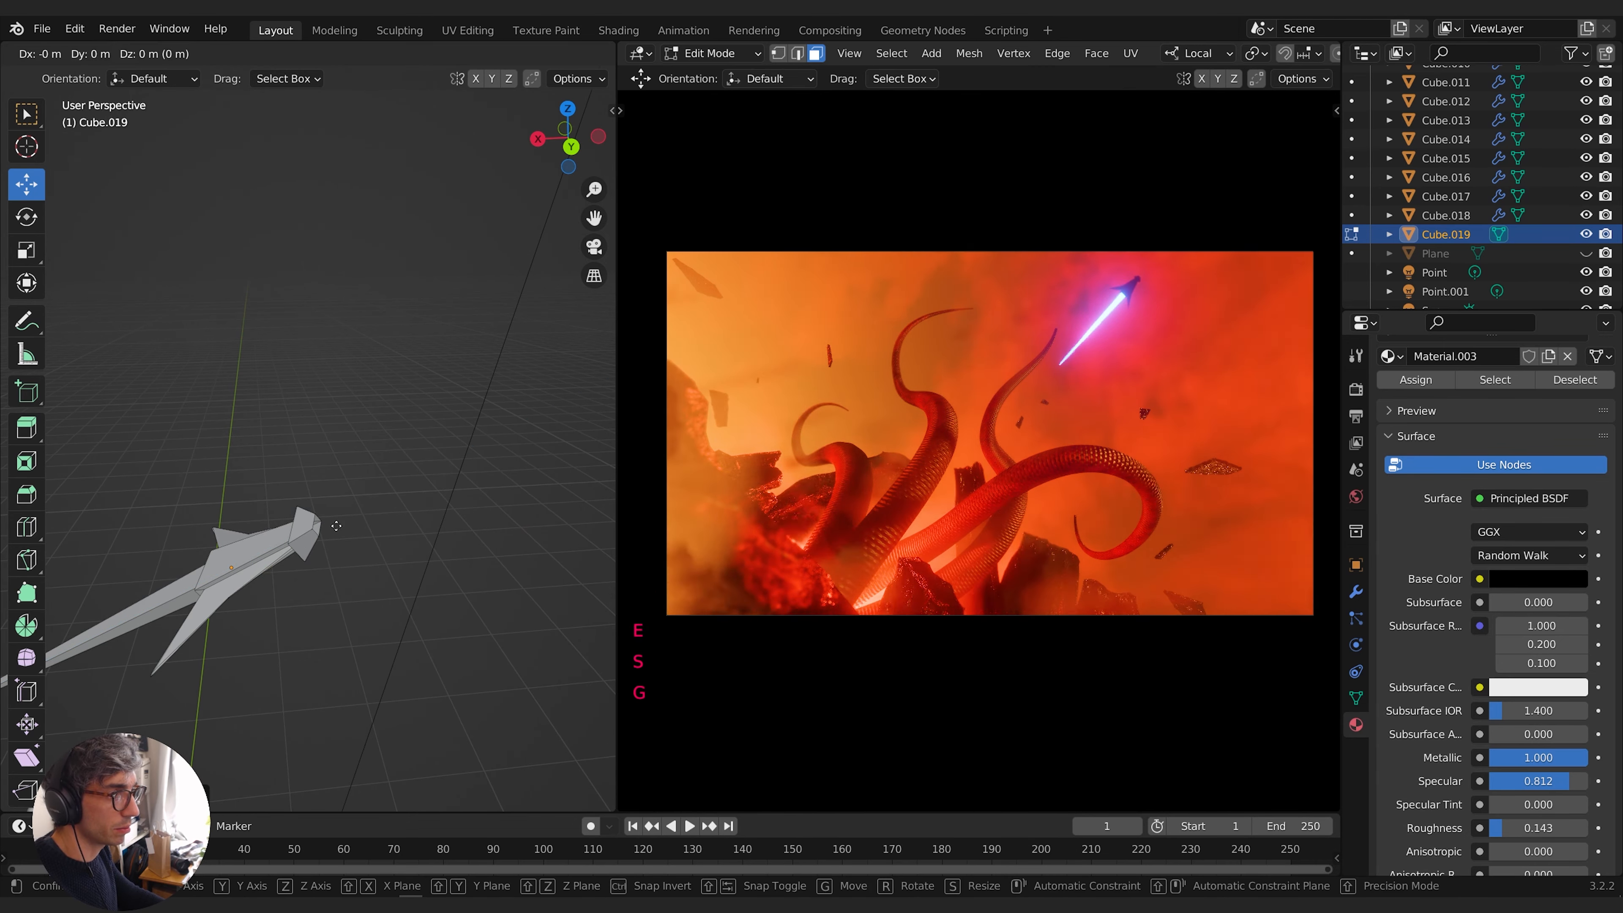
{"action": "key", "text": "z"}
{"action": "key", "text": "s"}
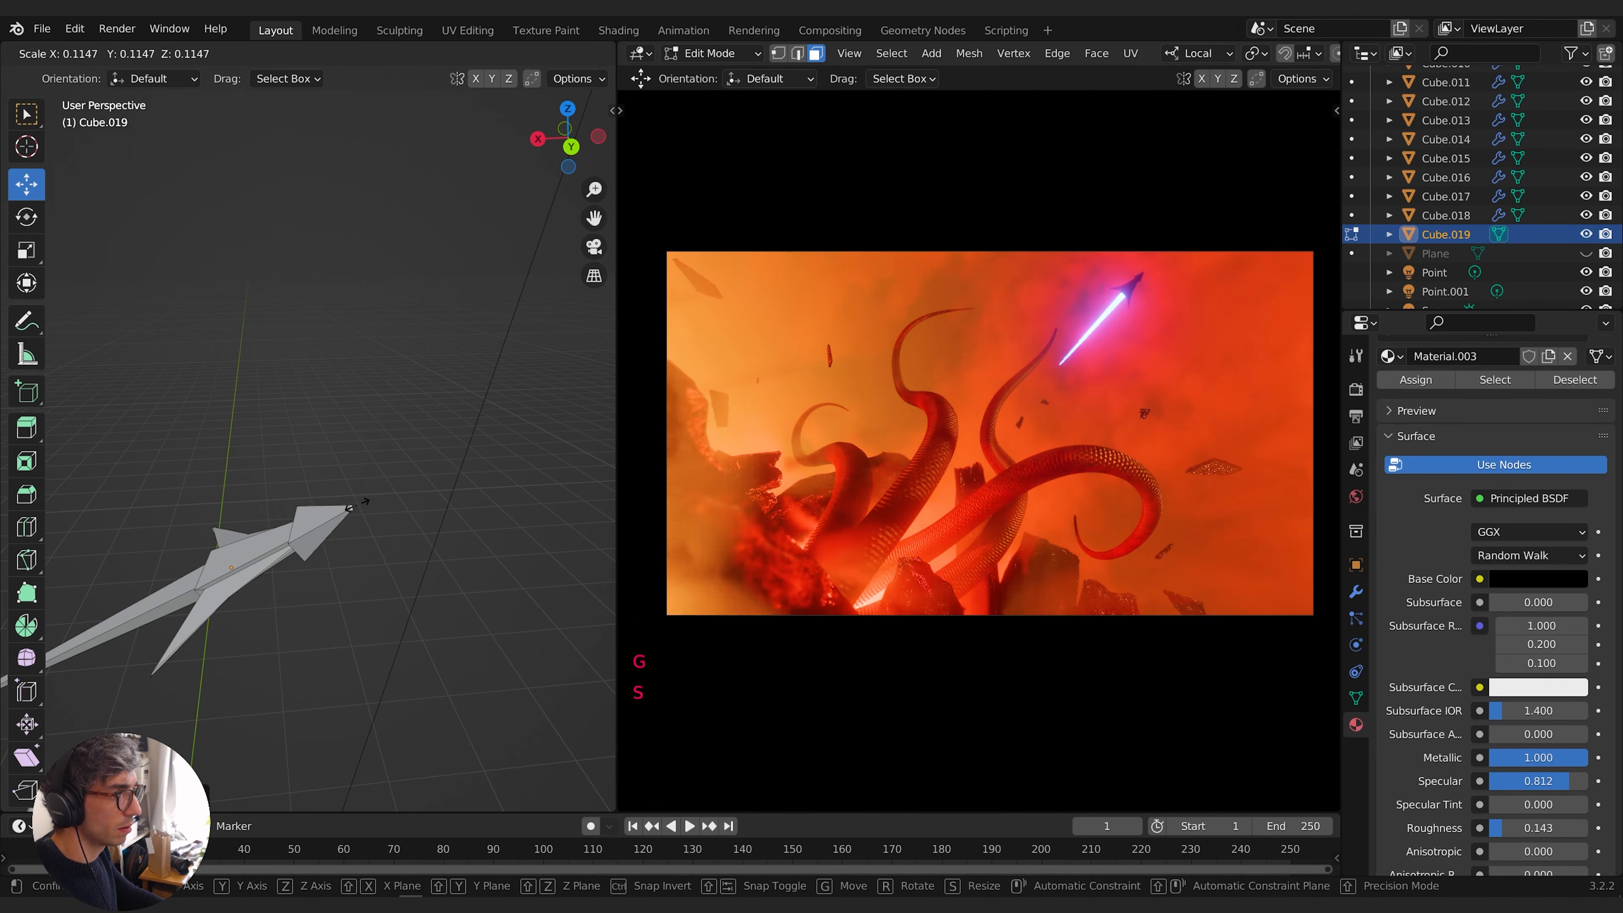
{"action": "left_click", "coordinate": [363, 503]}
Inset the upper face of the ship's body and move it outward along local X to form a raised ridge
{"action": "middle_click_drag", "start_coordinate": [351, 505], "coordinate": [431, 573]}
{"action": "key", "text": "i"}
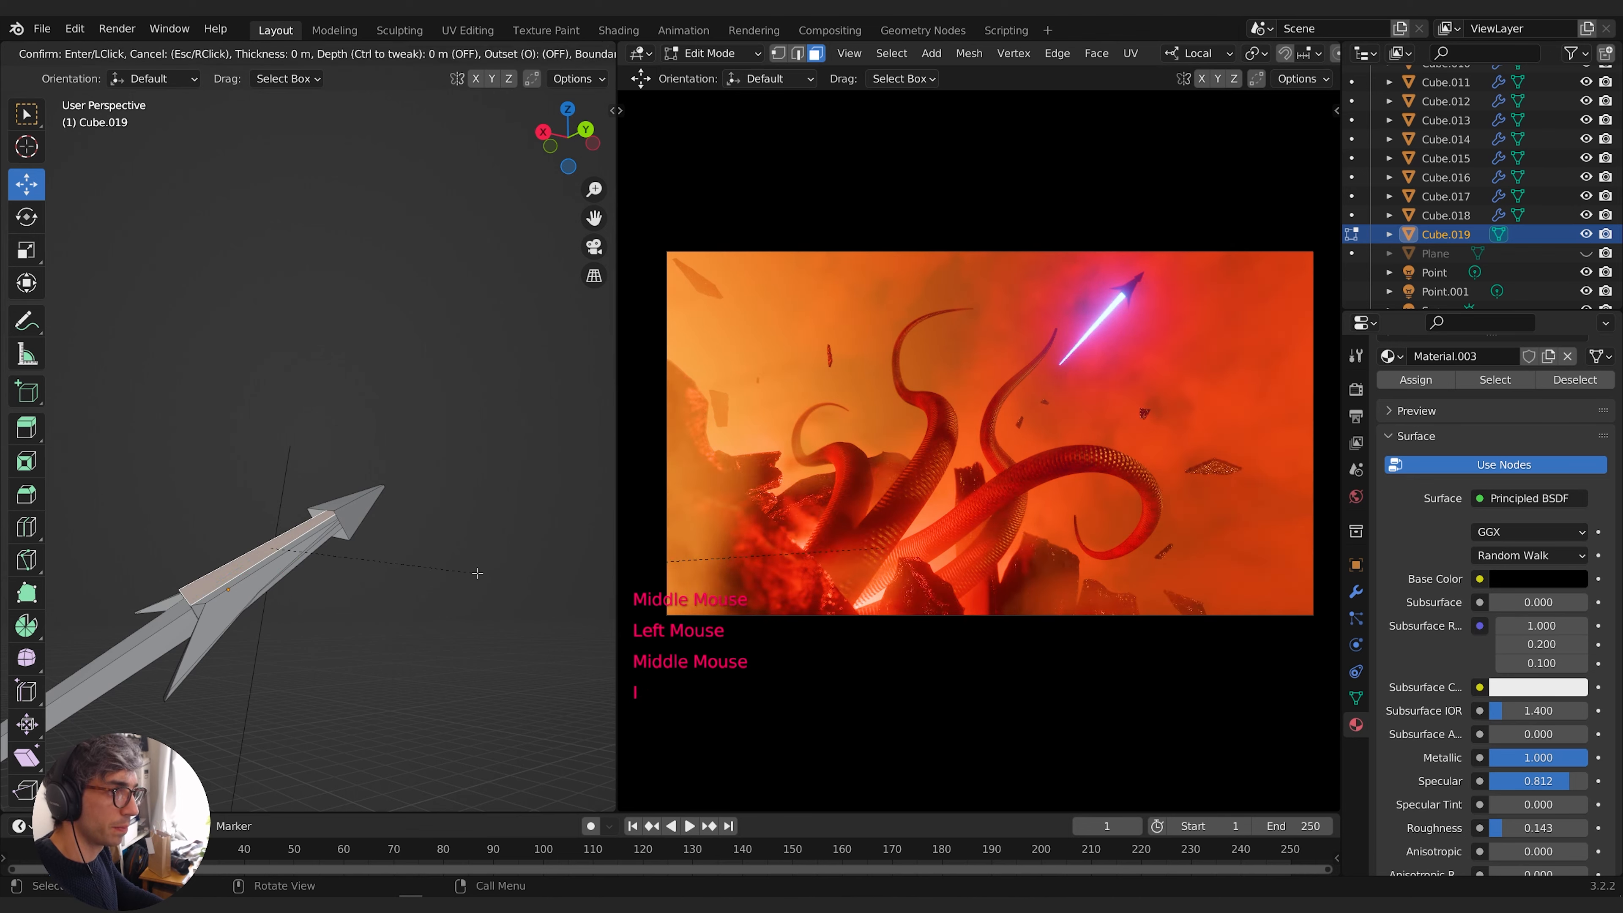
{"action": "key", "text": "g"}
{"action": "key", "text": "x"}
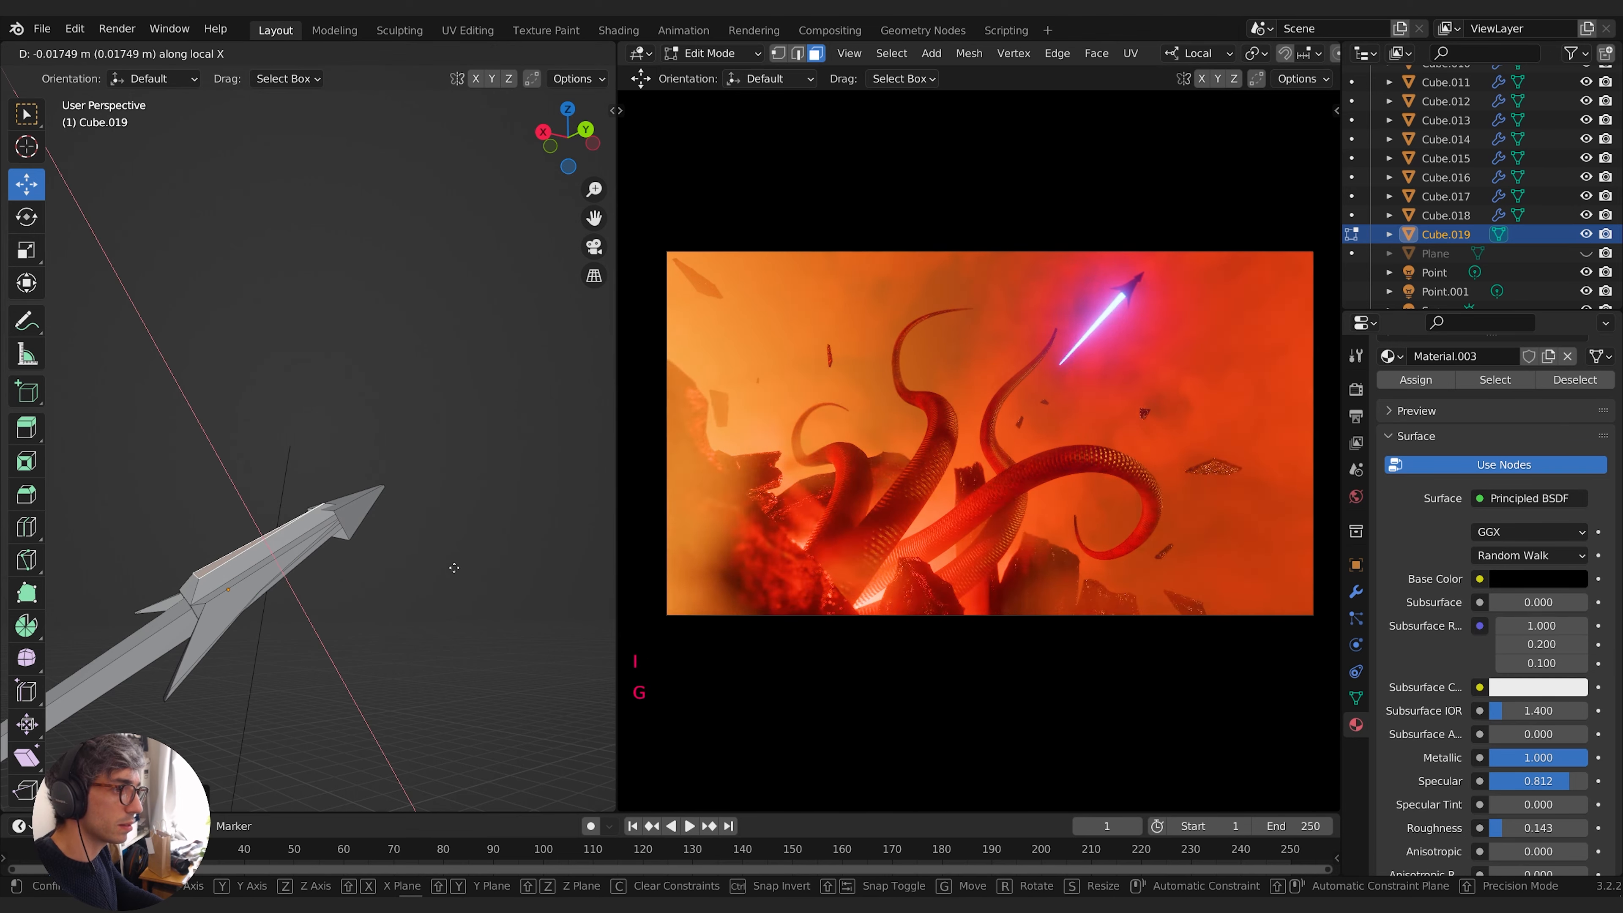
{"action": "left_click", "coordinate": [446, 557]}
{"action": "key", "text": "g"}
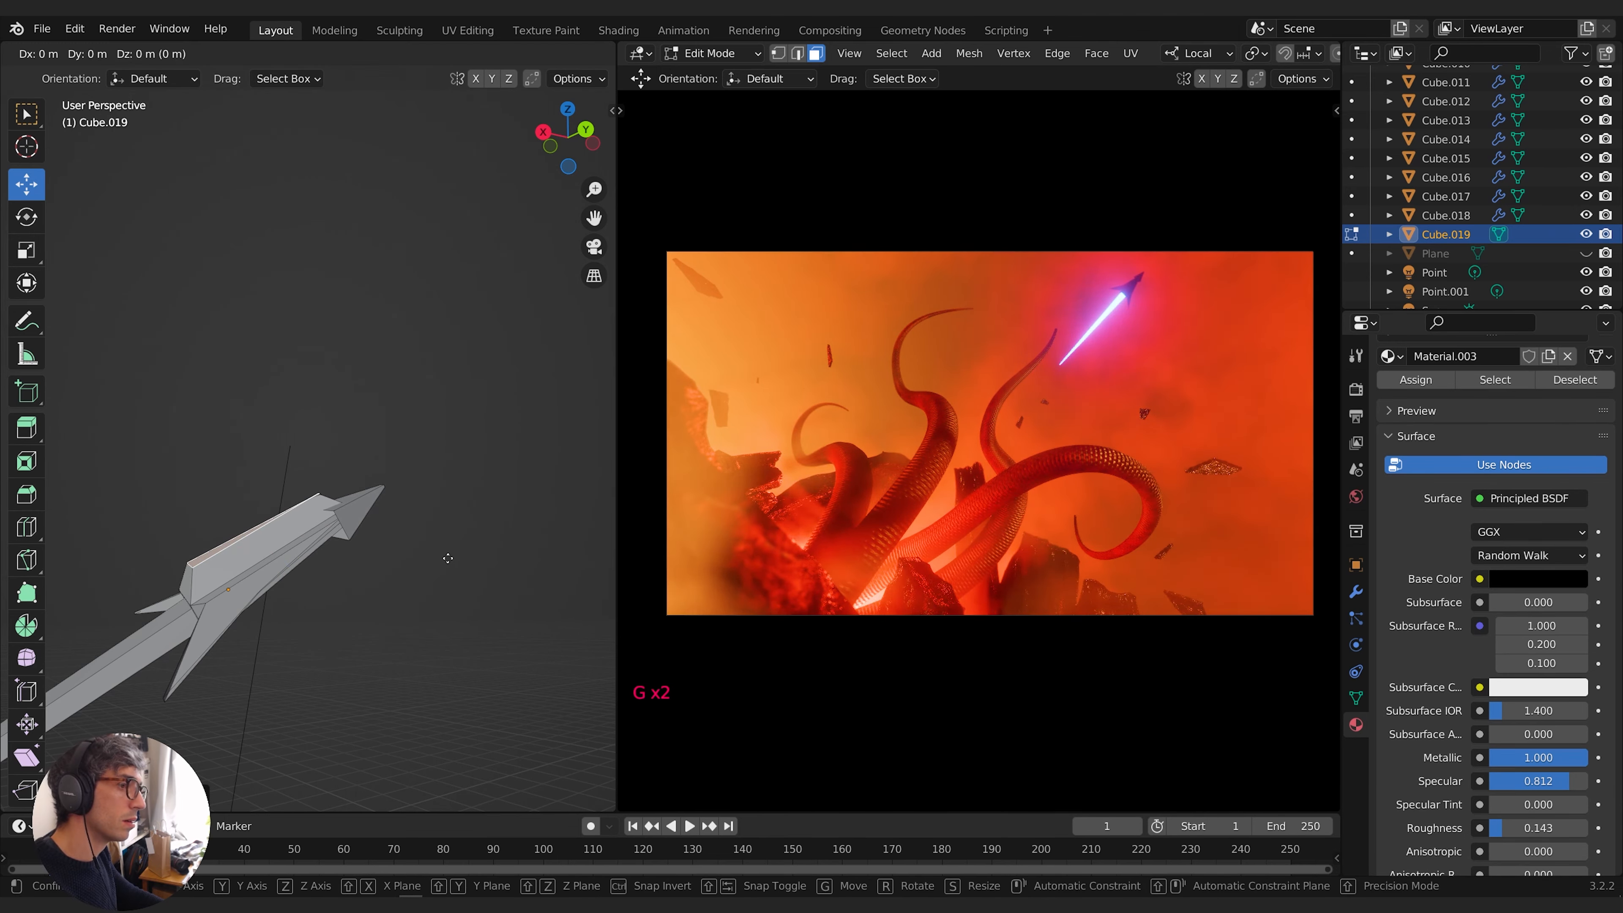
{"action": "middle_click", "coordinate": [405, 609]}
{"action": "middle_click_drag", "start_coordinate": [405, 608], "coordinate": [365, 645]}
Return to Object Mode and roll the ship around its local Z axis to change the wing angle
{"action": "key", "text": "Tab"}
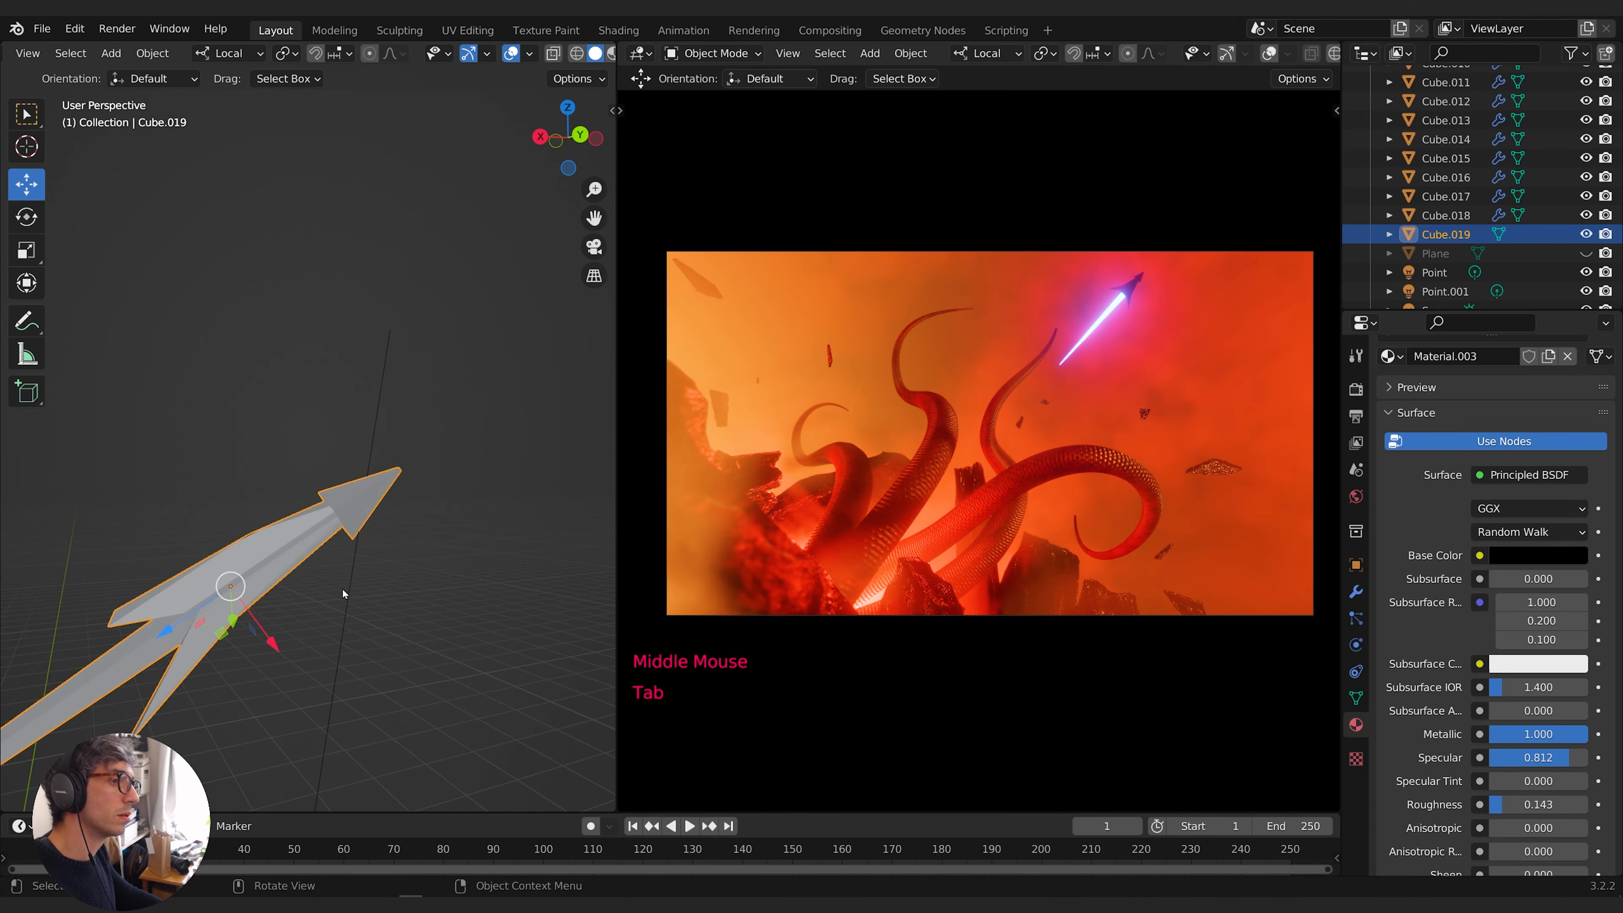
{"action": "middle_click_drag", "start_coordinate": [342, 588], "coordinate": [430, 587]}
{"action": "key", "text": "r"}
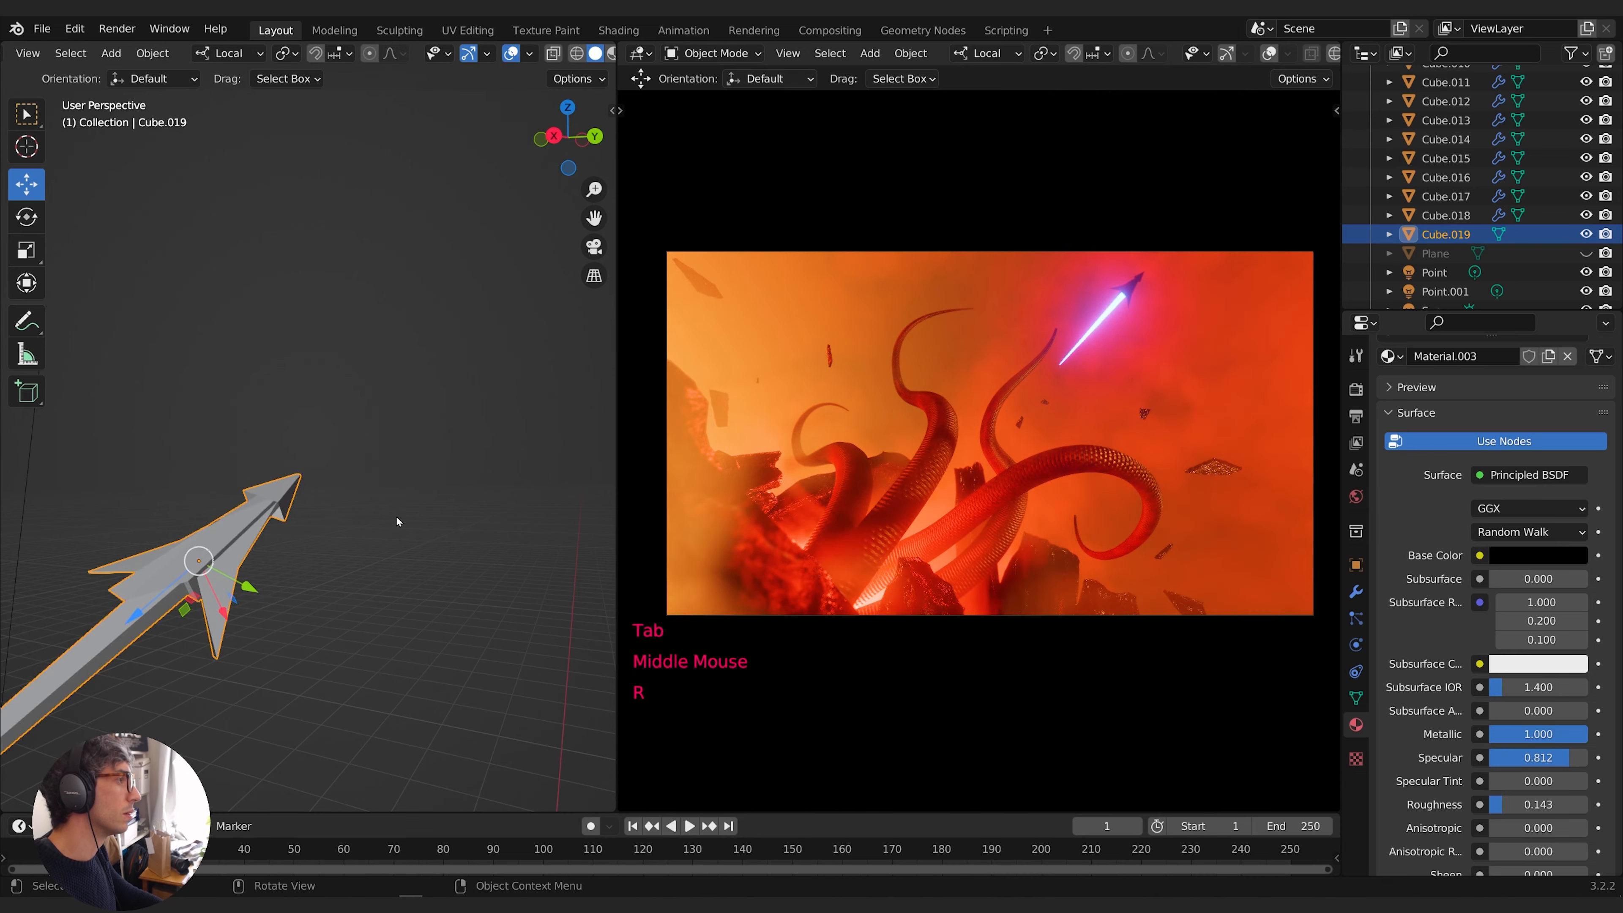
{"action": "key", "text": "r"}
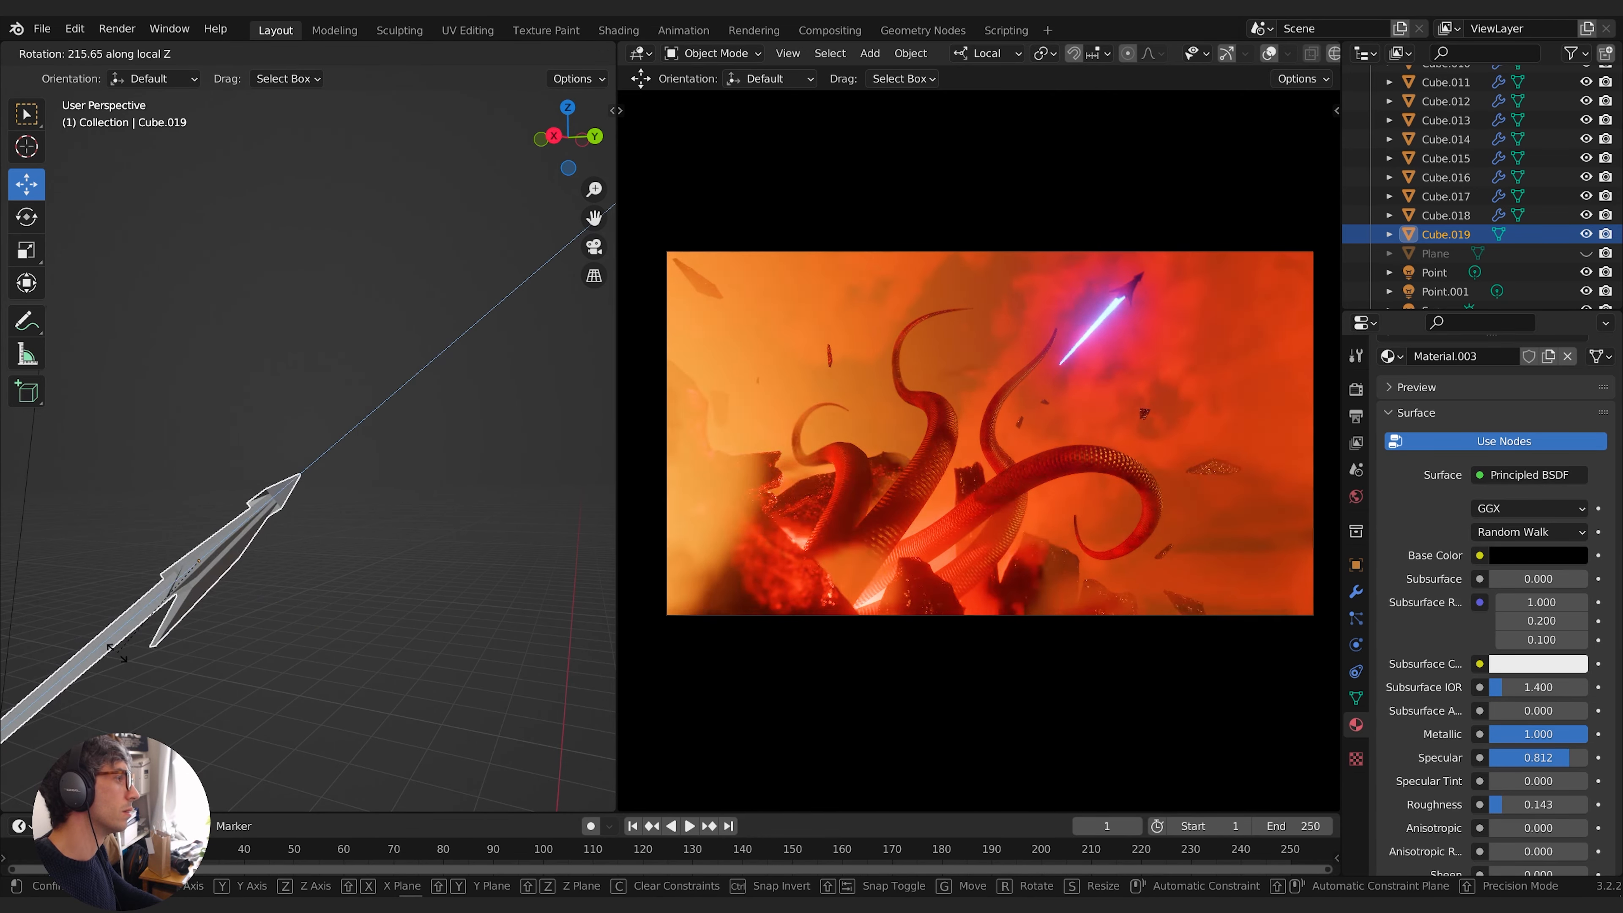
{"action": "left_click", "coordinate": [390, 608]}
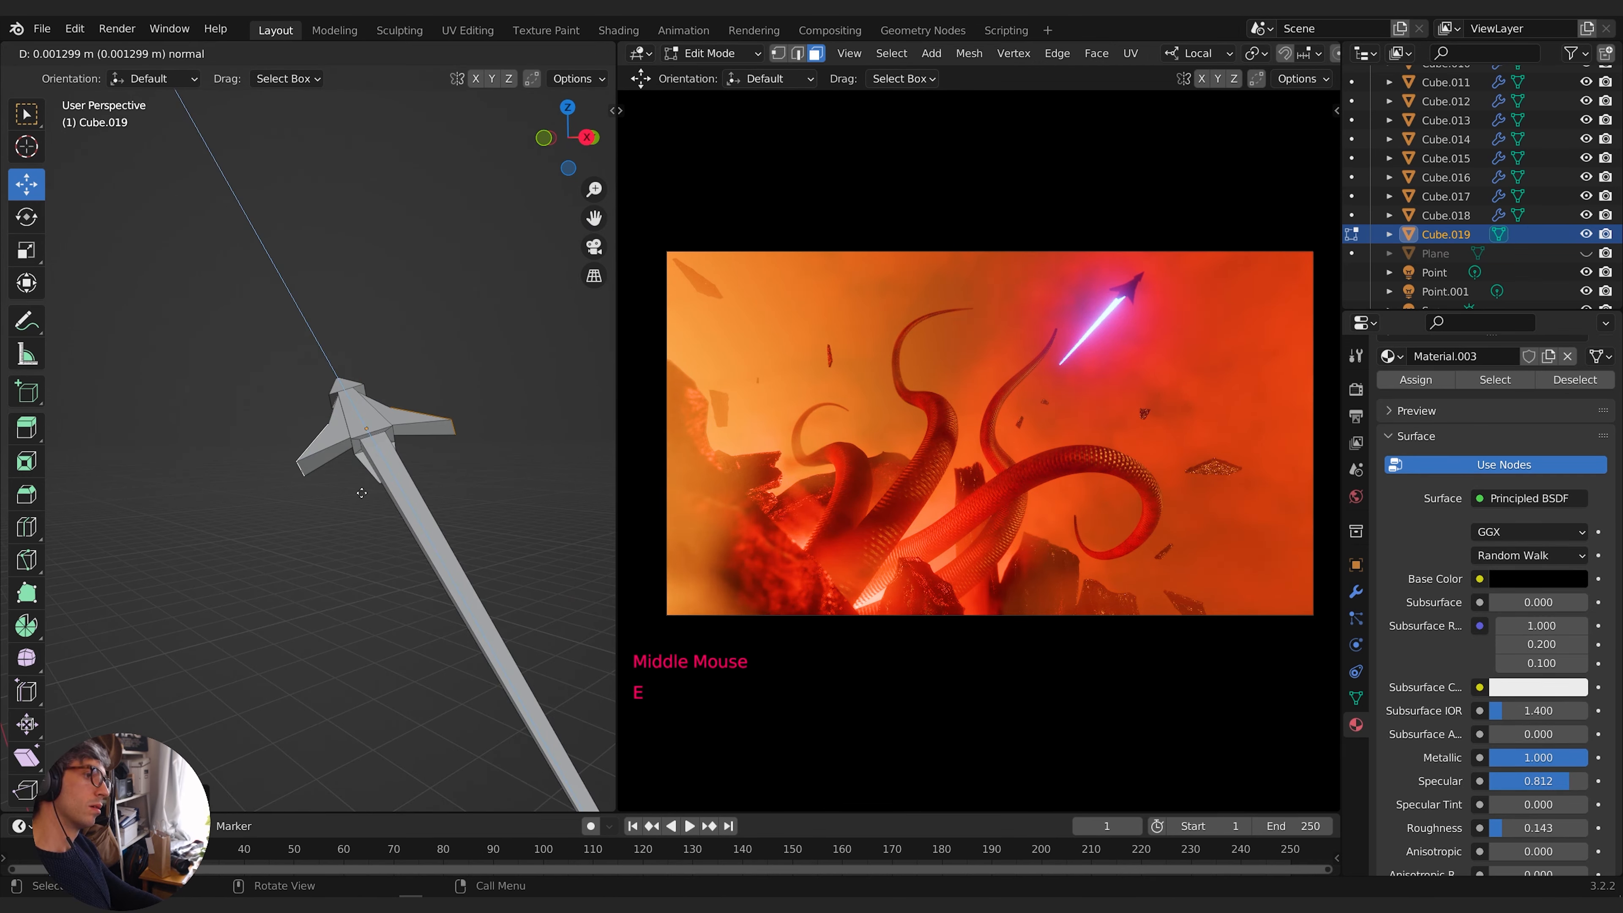
In Edit Mode, extrude the ship's wing-tip faces outward and scale them to widen and shape the wings
{"action": "left_click", "coordinate": [447, 496]}
{"action": "middle_click_drag", "start_coordinate": [447, 495], "coordinate": [470, 489]}
{"action": "key", "text": "s"}
{"action": "left_click", "coordinate": [513, 513]}
{"action": "key", "text": "s"}
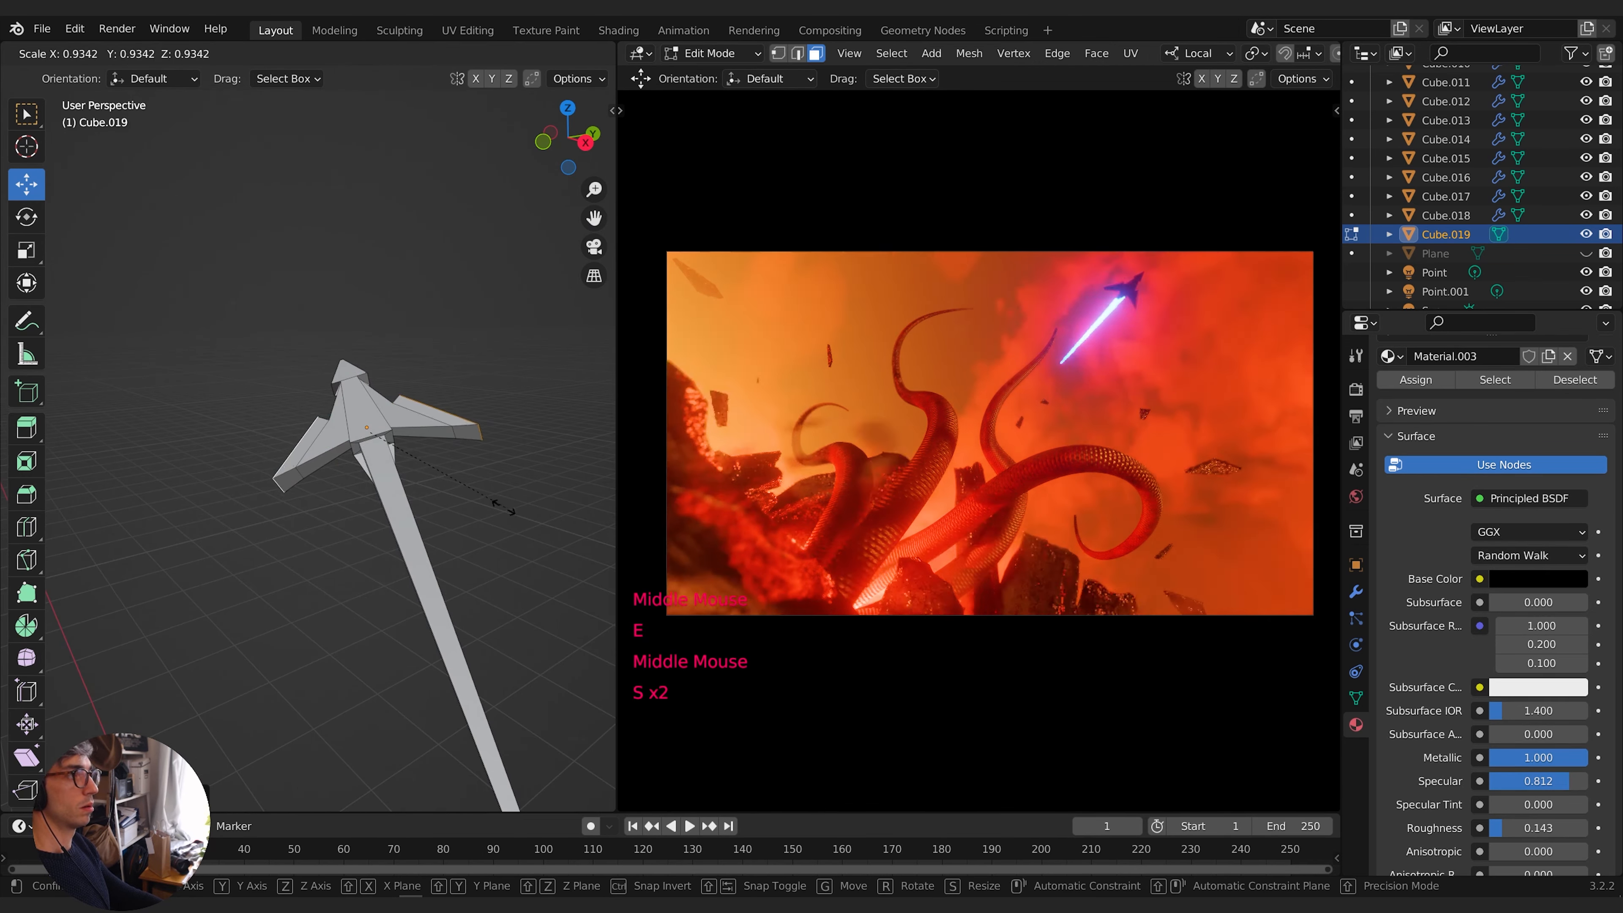
{"action": "left_click", "coordinate": [474, 520]}
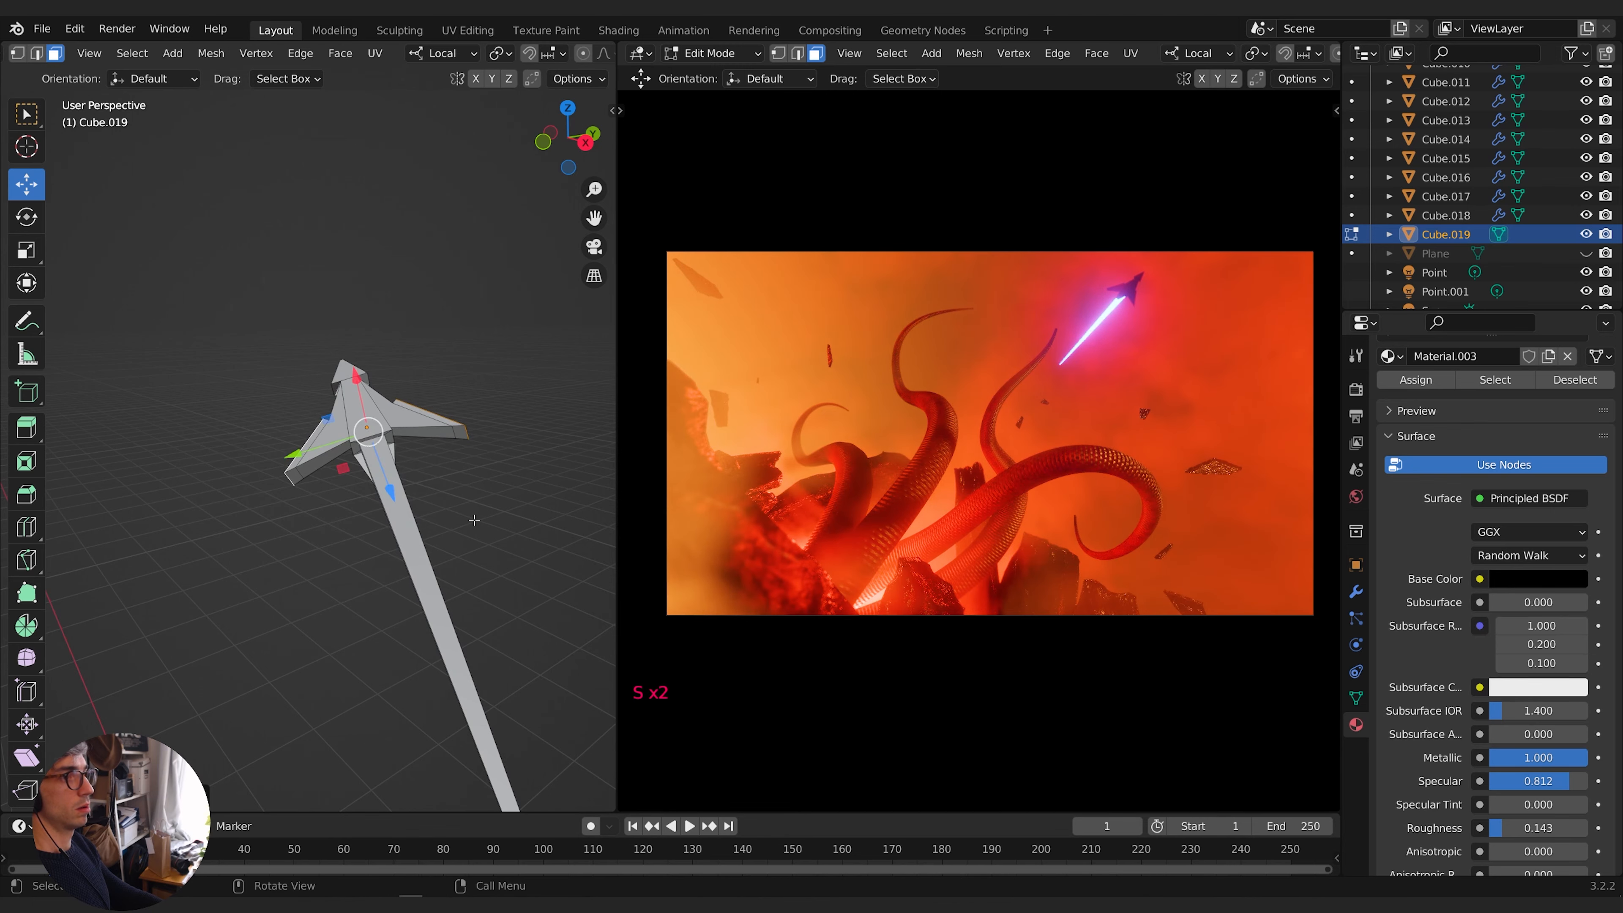
{"action": "middle_click_drag", "start_coordinate": [474, 519], "coordinate": [505, 492]}
{"action": "key", "text": "s"}
{"action": "left_click", "coordinate": [581, 523]}
{"action": "key", "text": "s"}
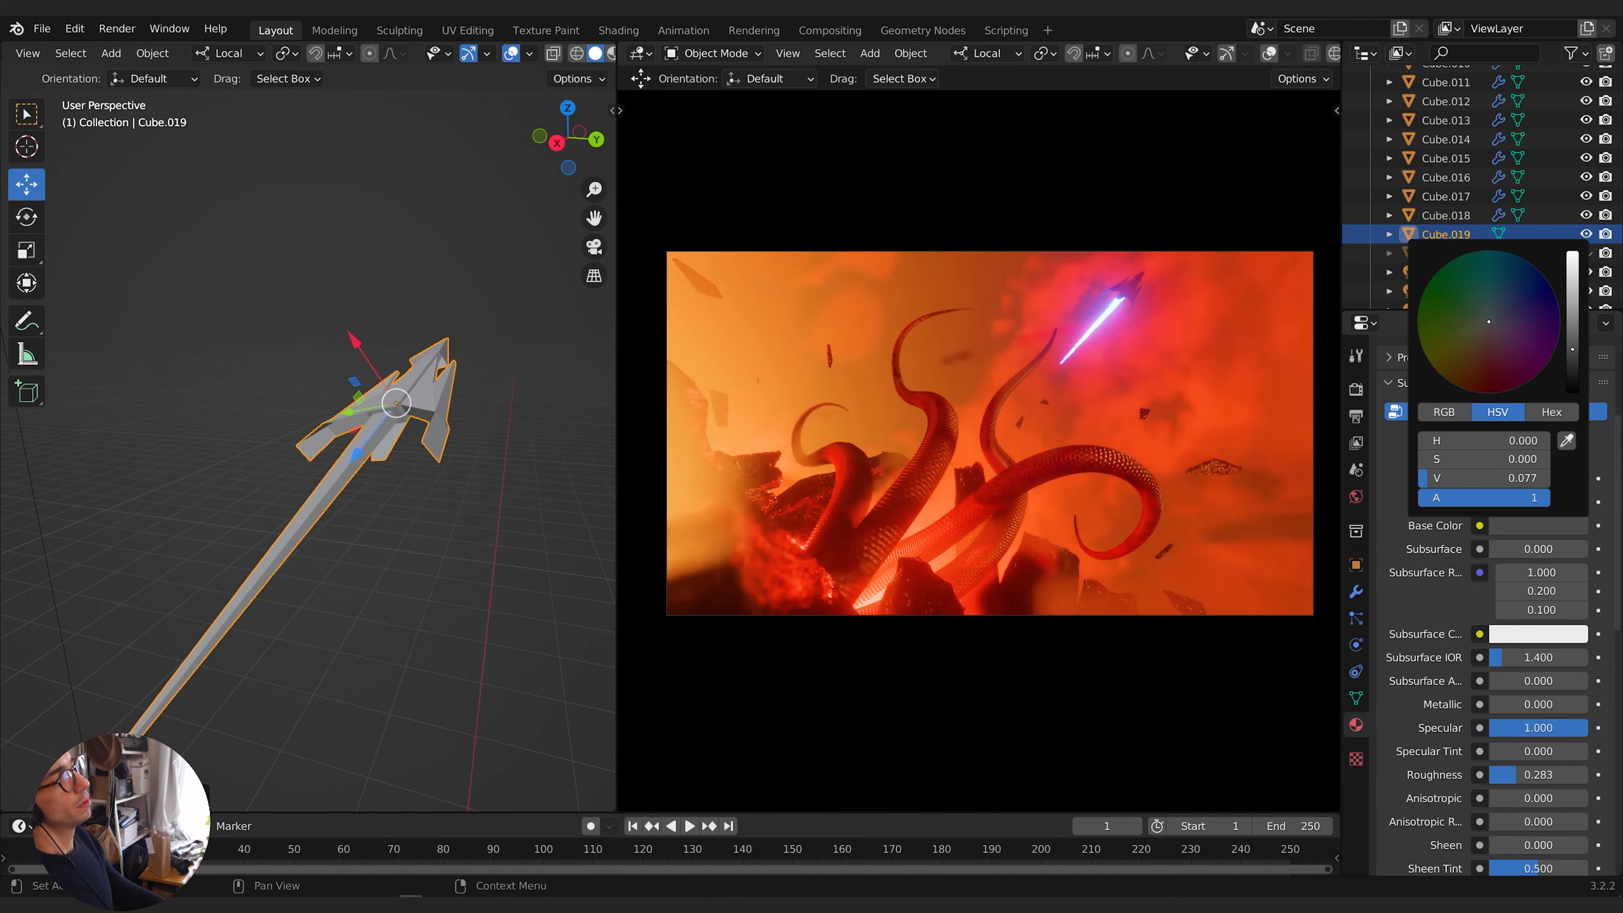
Set the ship material's Metallic to 1.000 and darken its base color to a near-black gray
{"action": "left_click_drag", "start_coordinate": [1573, 350], "coordinate": [1572, 354]}
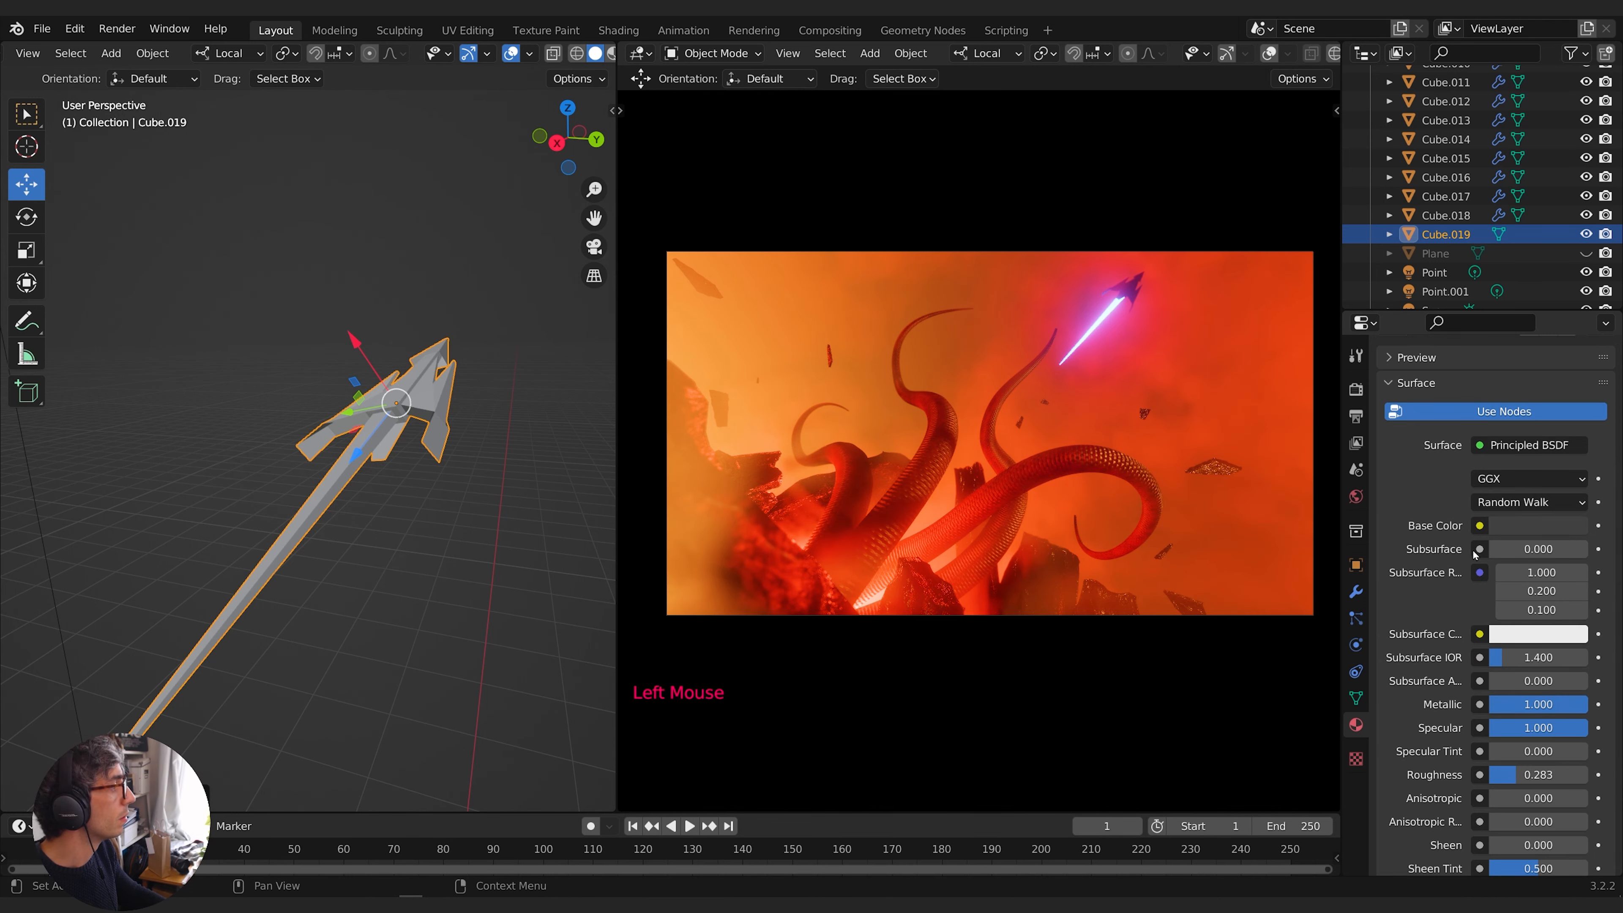
{"action": "scroll", "coordinate": [1475, 554], "scroll_direction": "down", "scroll_amount": 1}
{"action": "left_click", "coordinate": [1543, 522]}
{"action": "left_click", "coordinate": [1556, 506]}
{"action": "mouse_move", "coordinate": [1573, 352]}
{"action": "left_mouse_down"}
{"action": "mouse_move", "coordinate": [1573, 226]}
{"action": "mouse_move", "coordinate": [1573, 365]}
{"action": "left_mouse_up"}
Scale the whole ship down and move it lower in the camera shot
{"action": "key", "text": "s"}
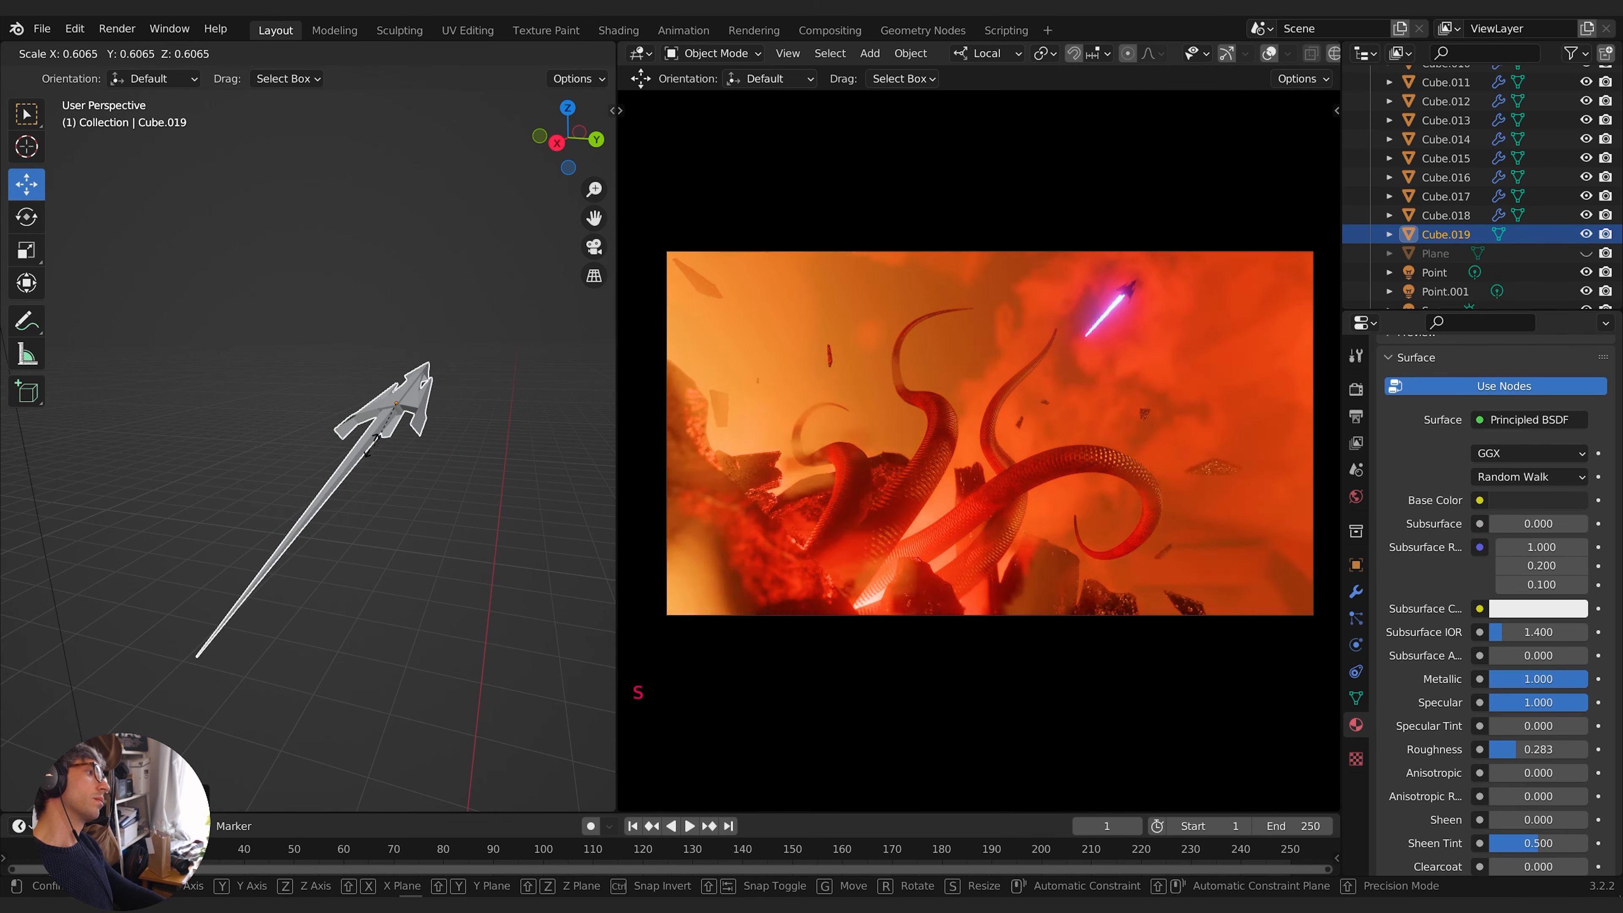
{"action": "left_click", "coordinate": [364, 447]}
{"action": "key", "text": "g"}
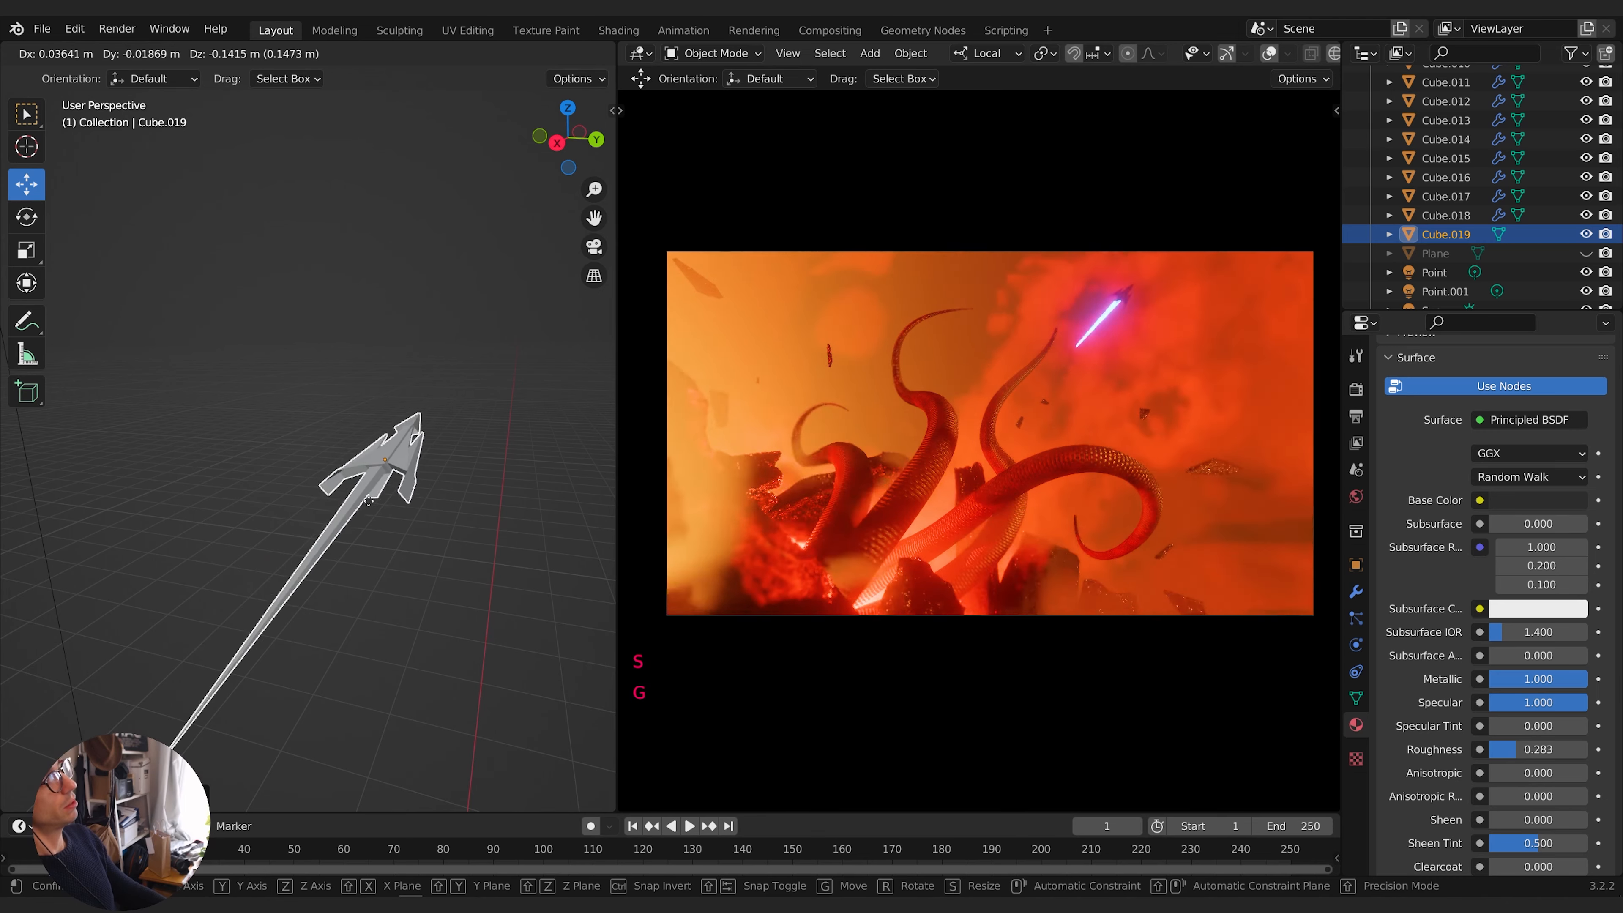
{"action": "left_click", "coordinate": [347, 539]}
{"action": "key", "text": "g"}
{"action": "left_click", "coordinate": [1179, 339]}
Move the ship through the scene closer to the camera, above the tentacles
{"action": "middle_click_drag", "start_coordinate": [288, 540], "coordinate": [429, 560]}
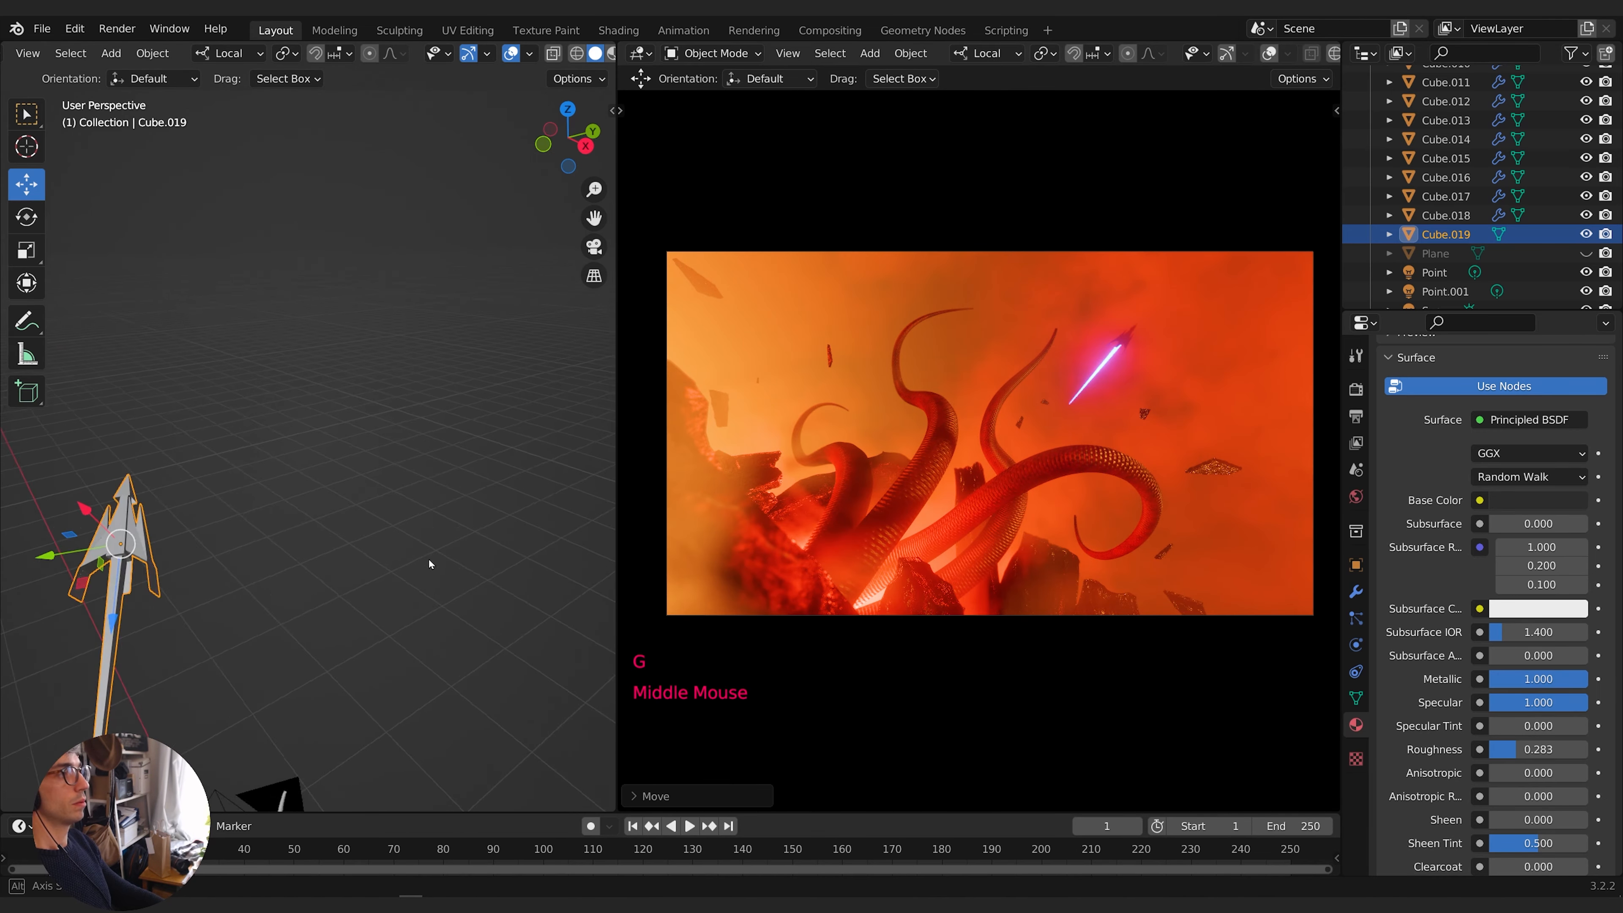
{"action": "scroll", "coordinate": [320, 575], "scroll_direction": "down", "scroll_amount": 1}
{"action": "scroll", "coordinate": [307, 577], "scroll_direction": "up", "scroll_amount": 1}
{"action": "scroll", "coordinate": [304, 579], "scroll_direction": "down", "scroll_amount": 2}
{"action": "scroll", "coordinate": [308, 591], "scroll_direction": "up", "scroll_amount": 1}
{"action": "scroll", "coordinate": [310, 595], "scroll_direction": "down", "scroll_amount": 1}
{"action": "middle_click_drag", "start_coordinate": [308, 593], "coordinate": [423, 427]}
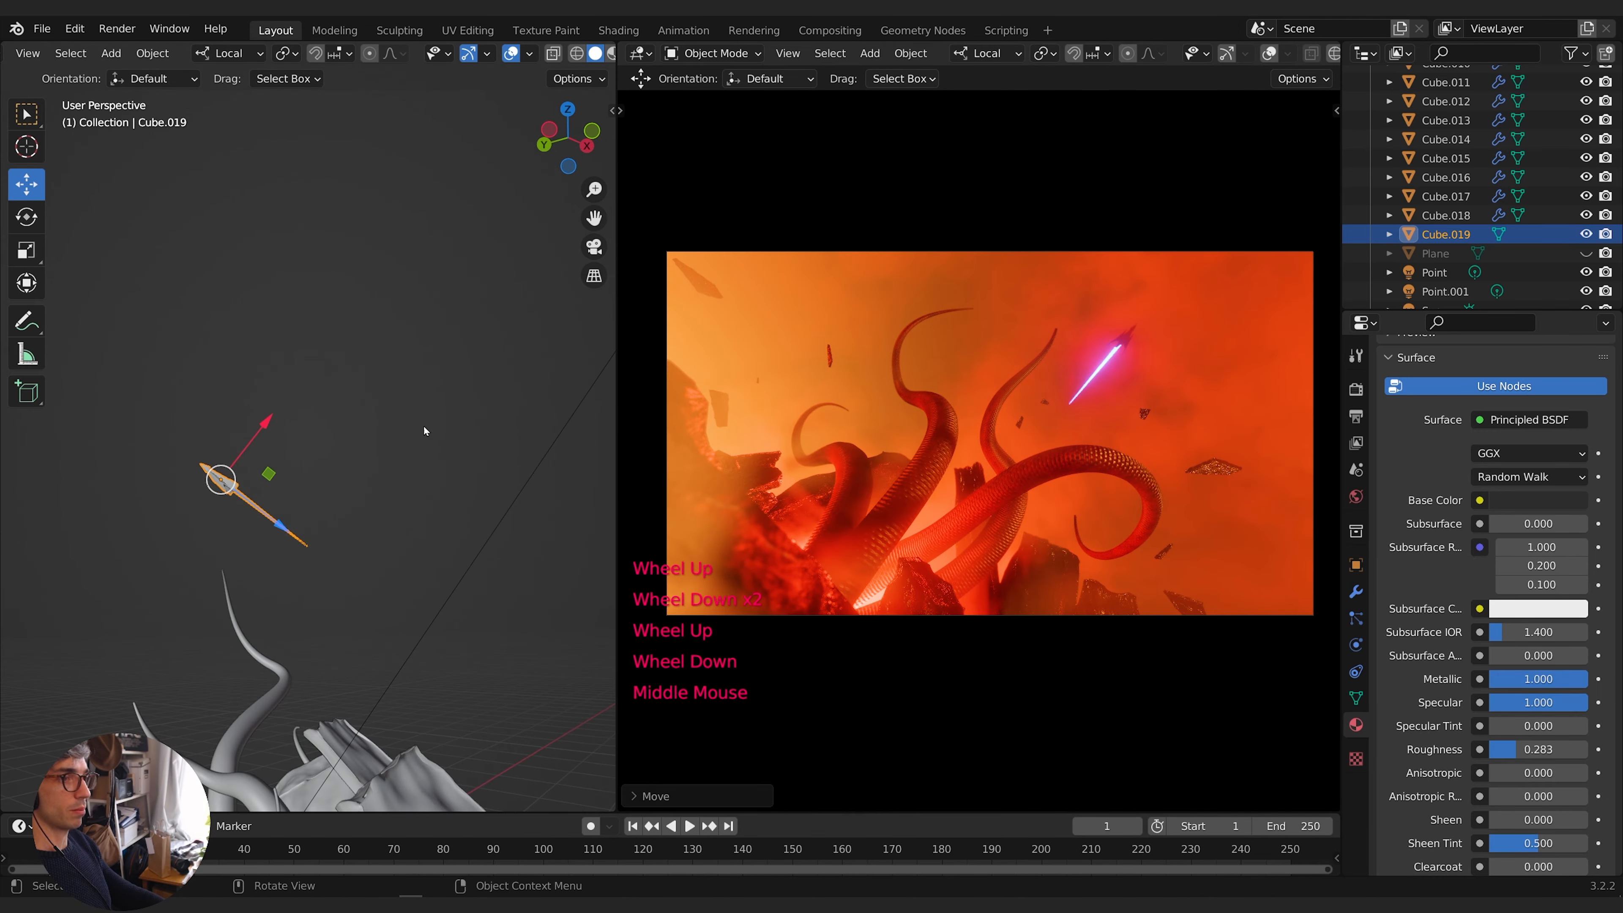
{"action": "key", "text": "g"}
{"action": "left_click", "coordinate": [262, 585]}
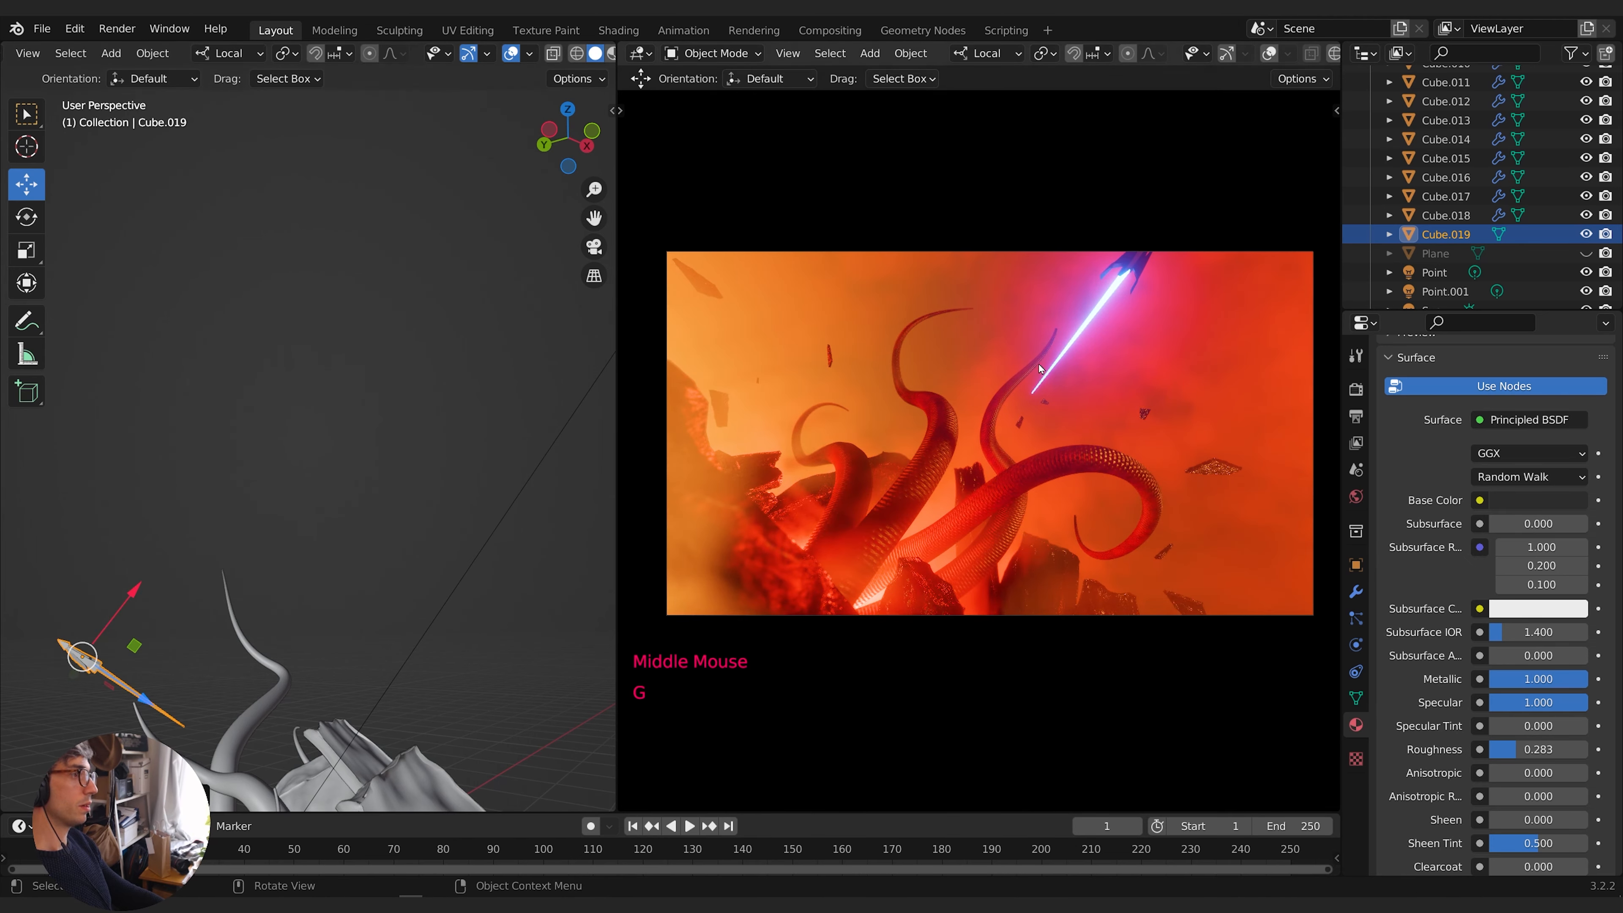
Reposition the ship beside the raised right-hand tentacle in the camera shot and scale it down
{"action": "key", "text": "g"}
{"action": "left_click", "coordinate": [1140, 342]}
{"action": "key", "text": "g"}
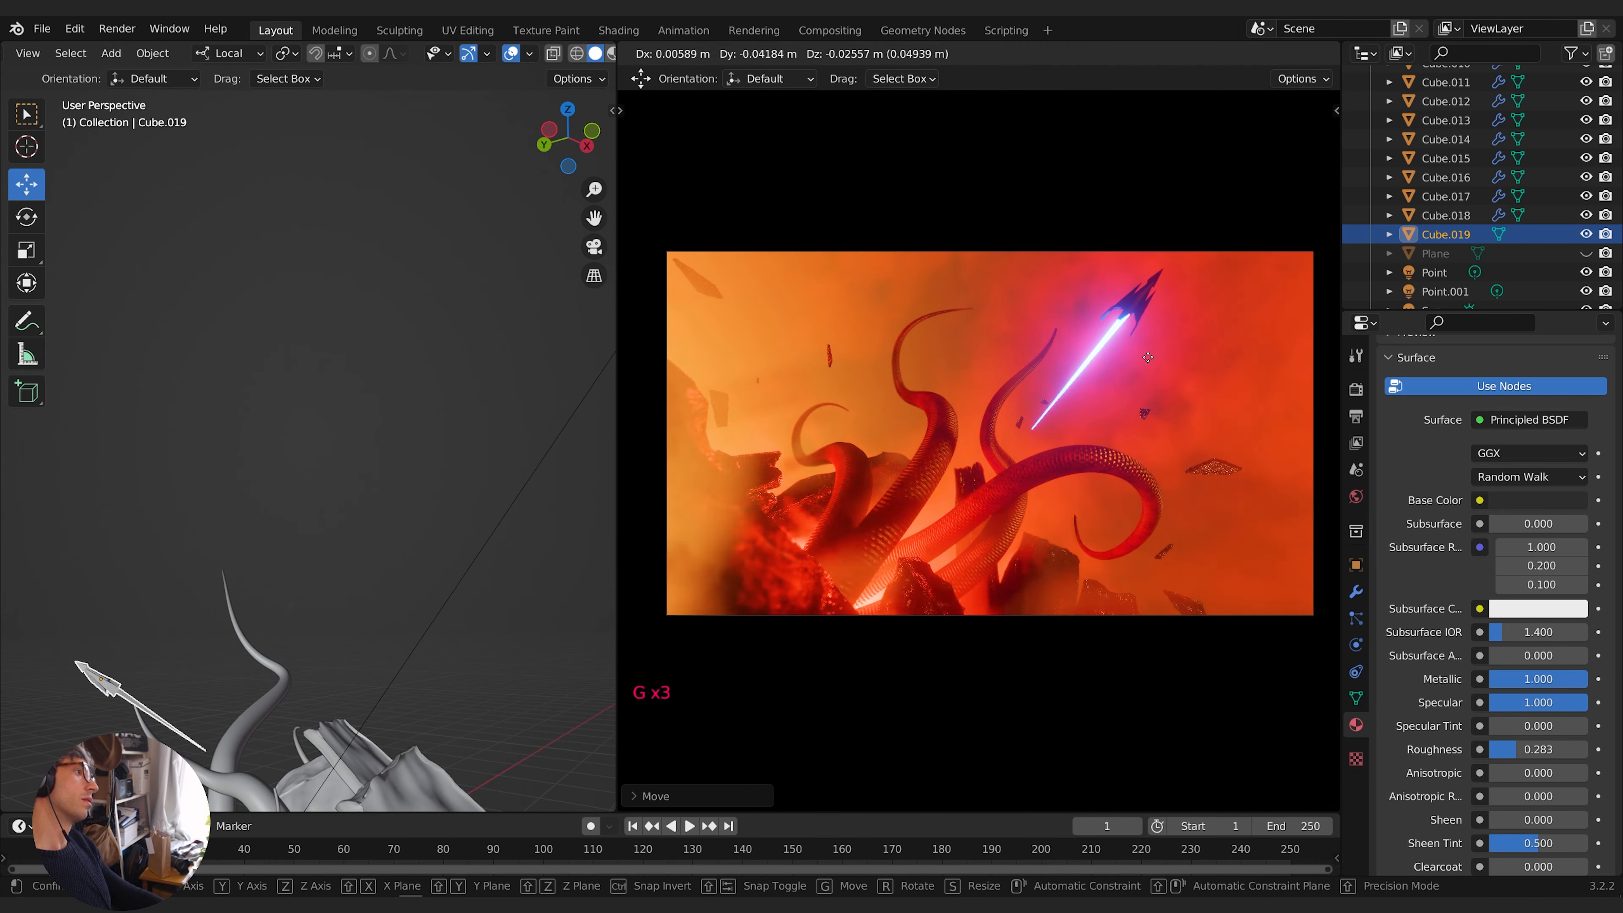
{"action": "left_click", "coordinate": [1100, 370]}
{"action": "middle_click_drag", "start_coordinate": [428, 562], "coordinate": [495, 501]}
{"action": "key", "text": "s"}
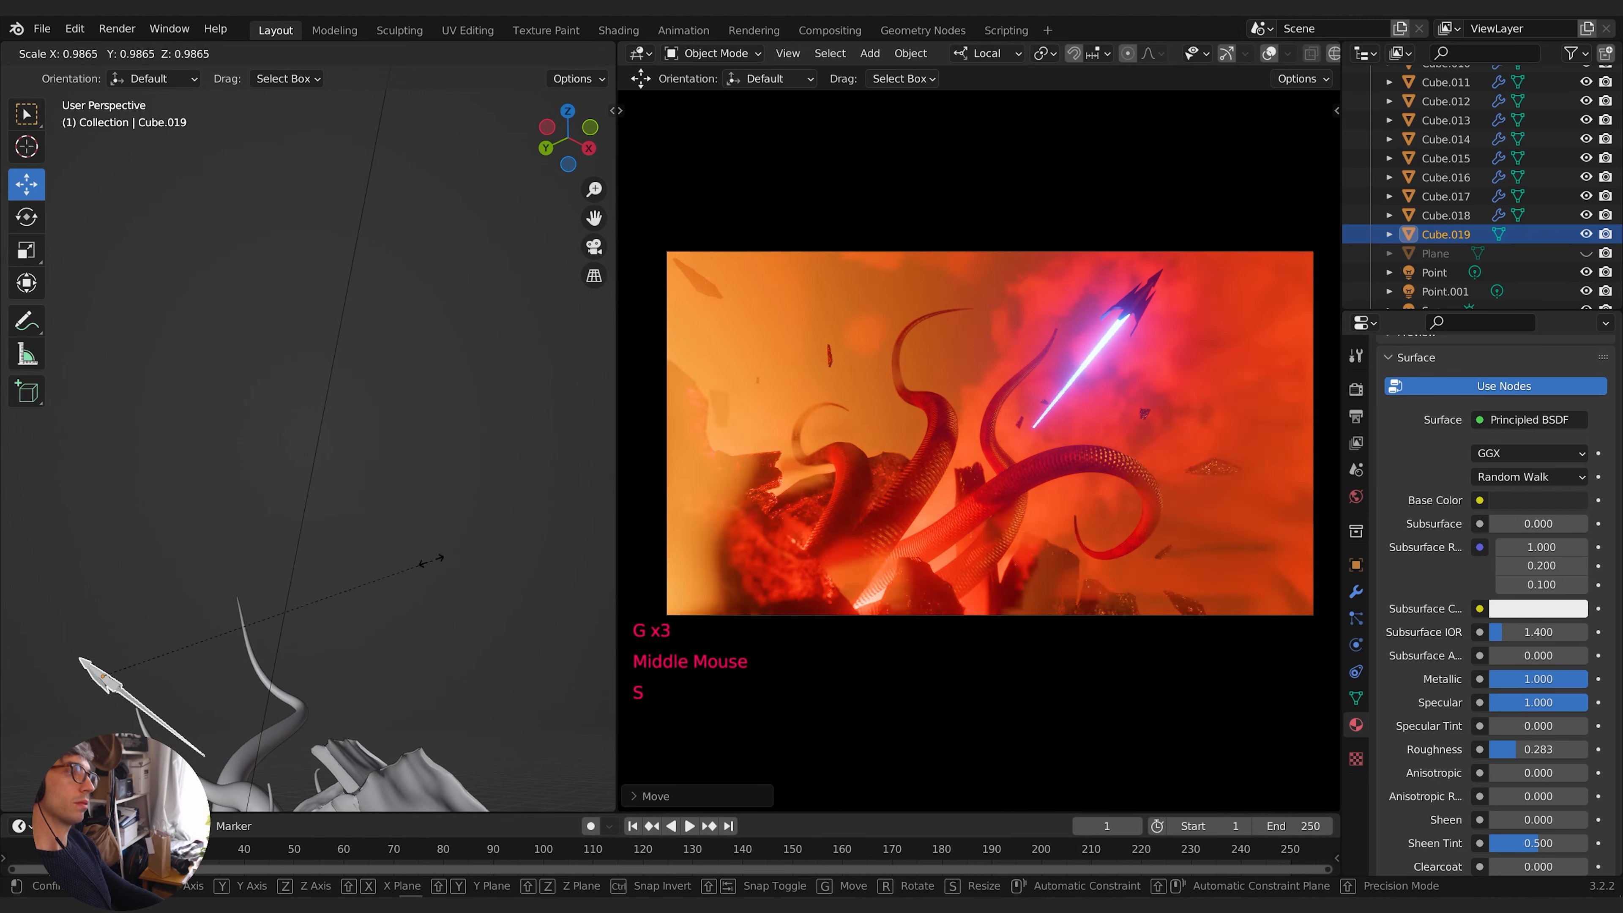
{"action": "left_click", "coordinate": [187, 561]}
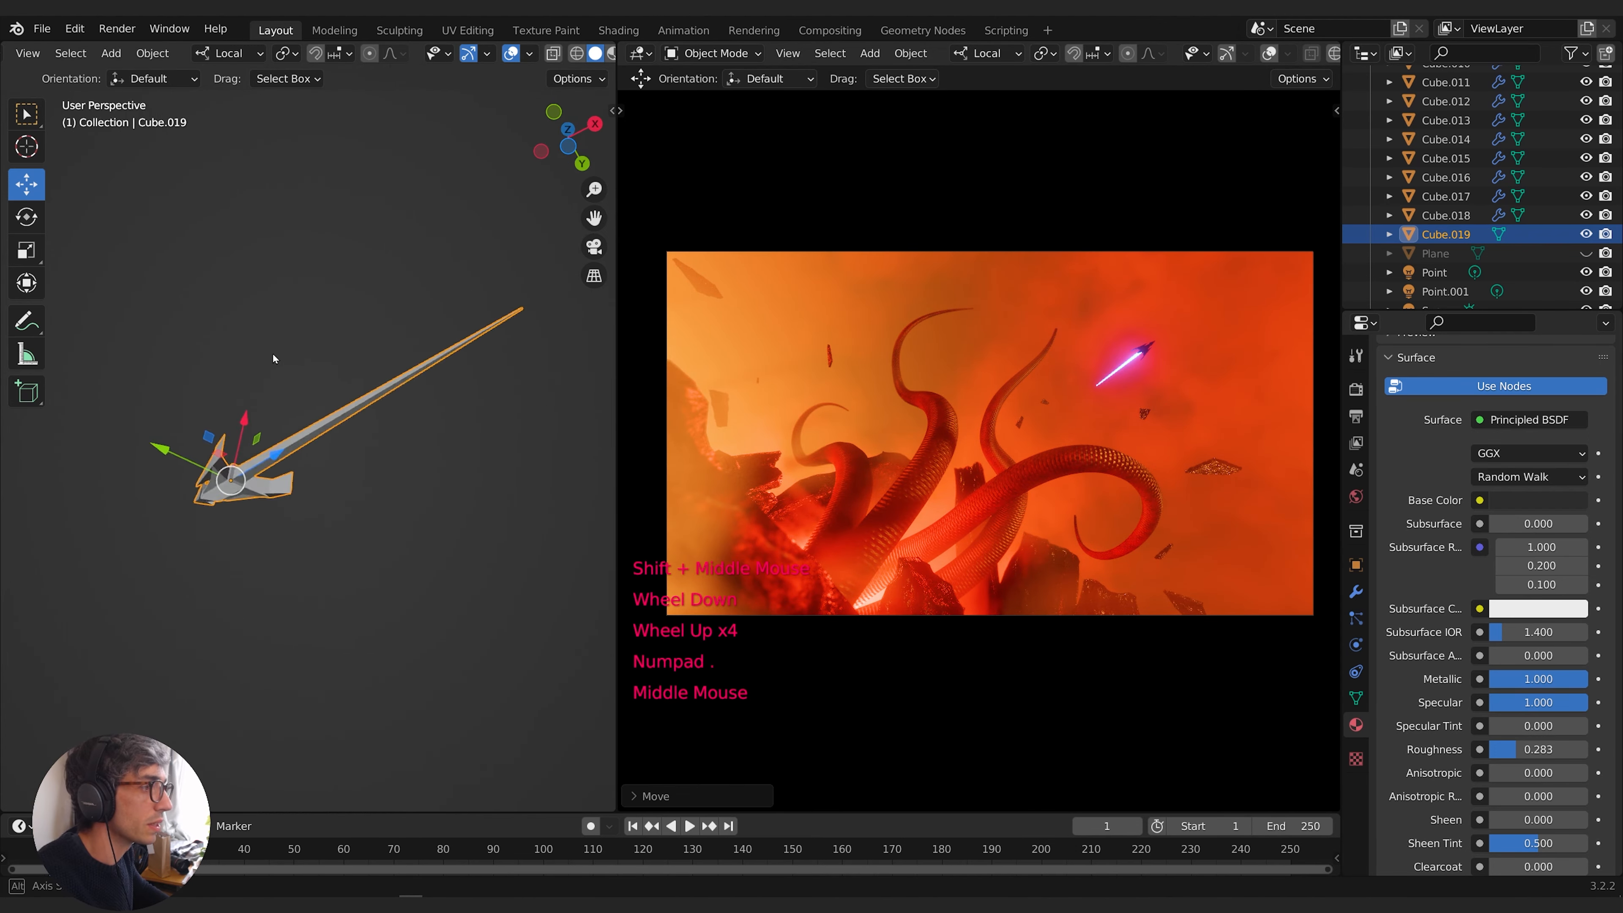
In Edit Mode, select the vertices at the beam's tail end and pull them back along local Z to lengthen the beam
{"action": "middle_click_drag", "start_coordinate": [274, 354], "coordinate": [518, 459]}
{"action": "key", "text": "Tab"}
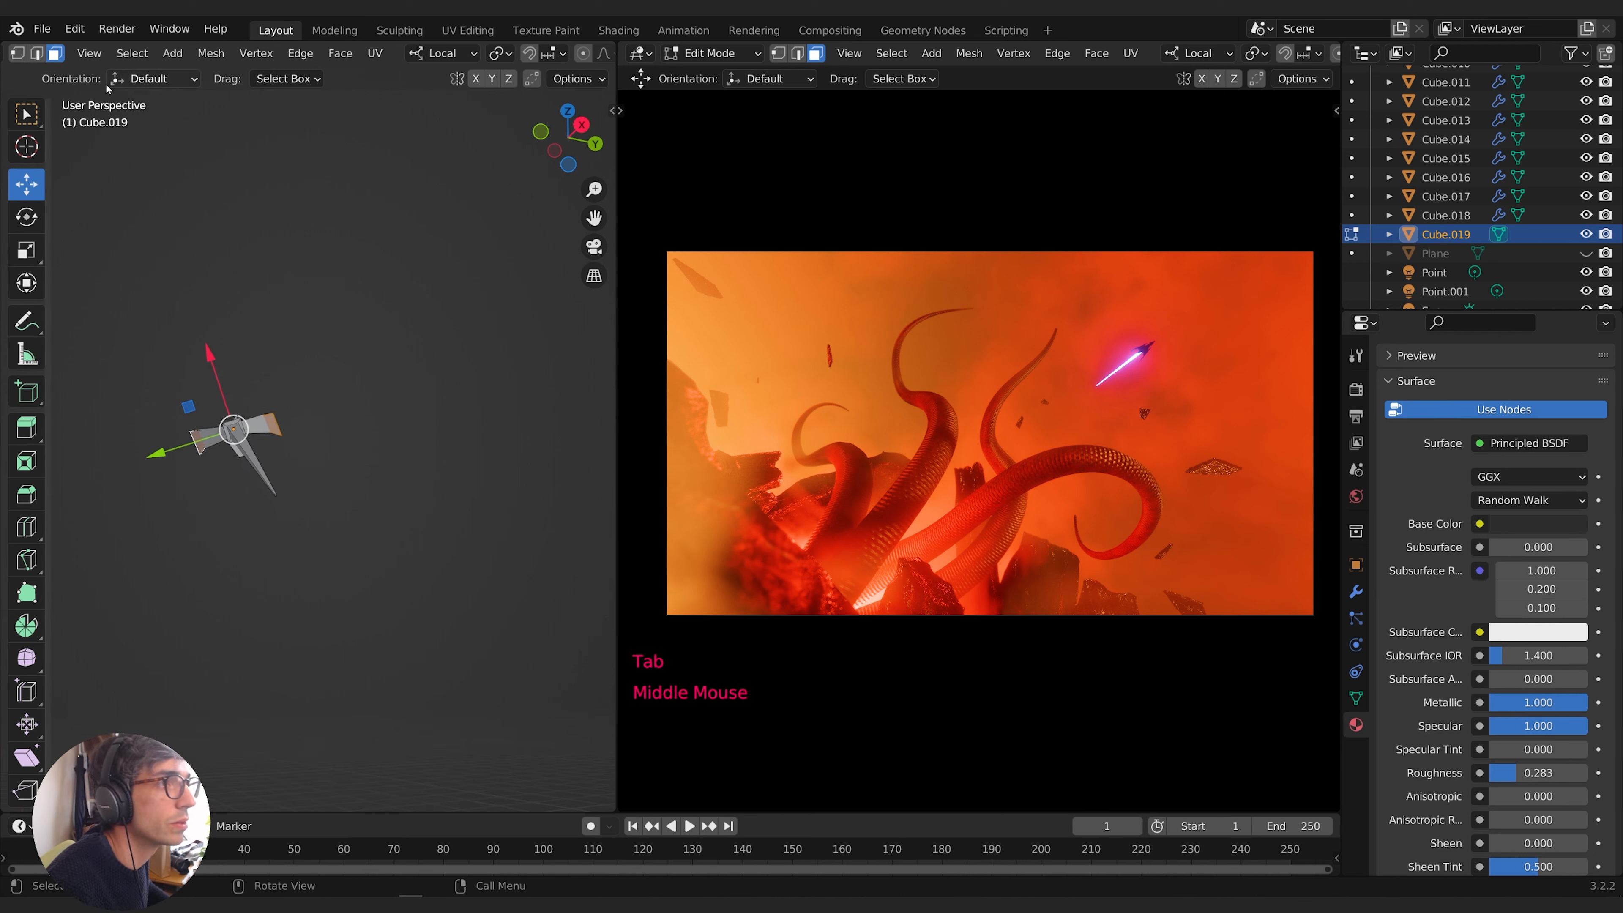
{"action": "left_click", "coordinate": [20, 56]}
{"action": "key", "text": "alt+a"}
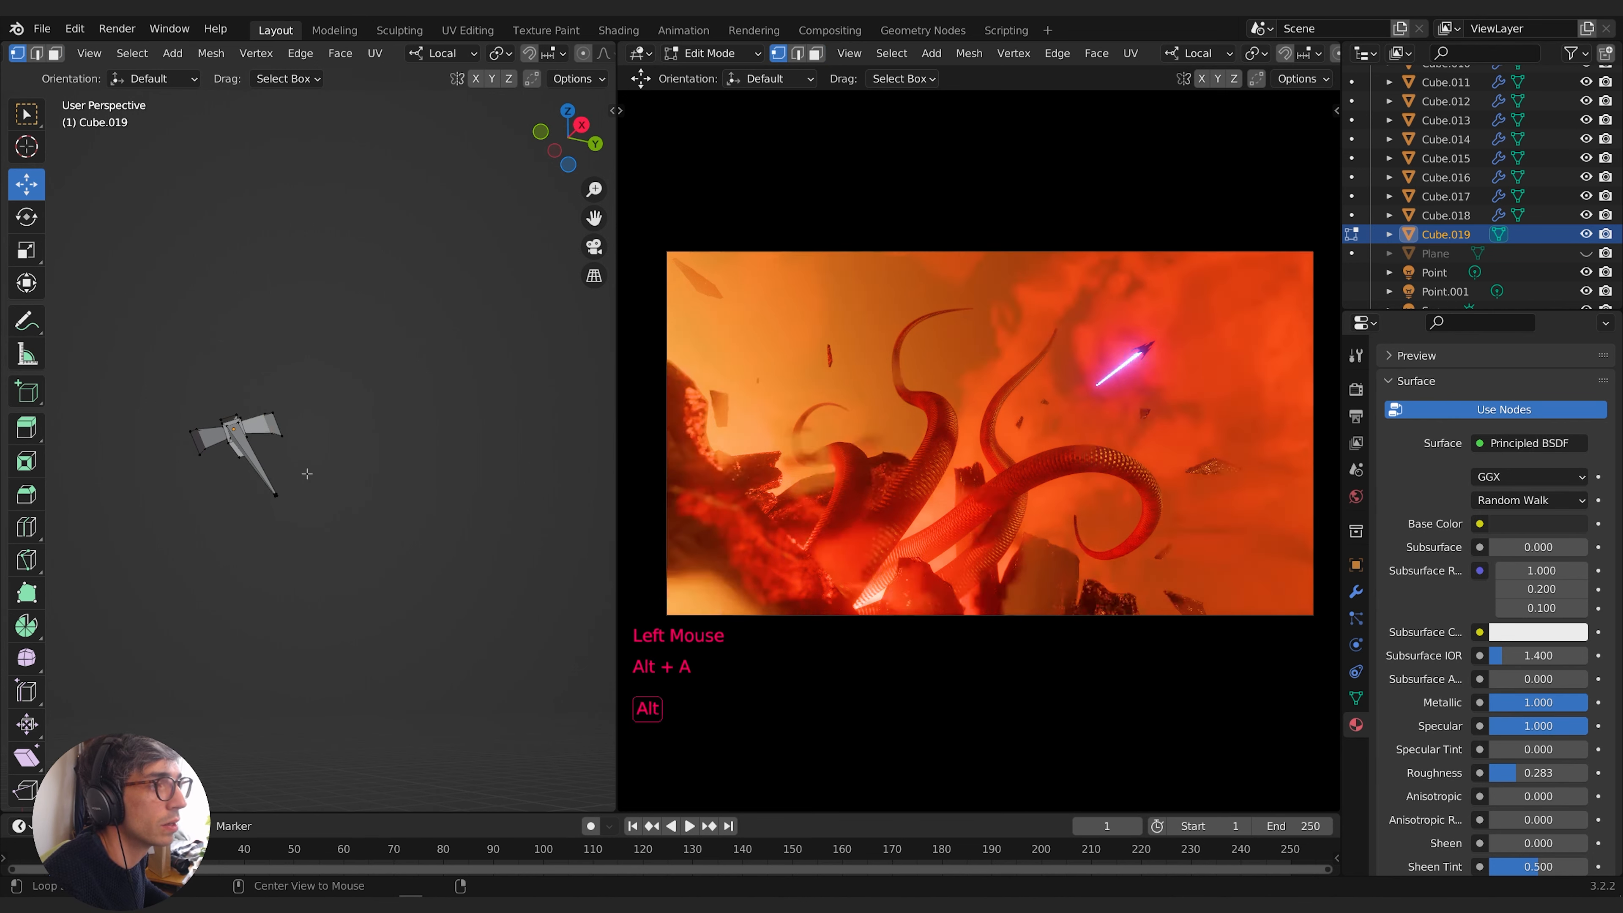
{"action": "left_click", "coordinate": [270, 519]}
{"action": "middle_click_drag", "start_coordinate": [305, 512], "coordinate": [422, 548]}
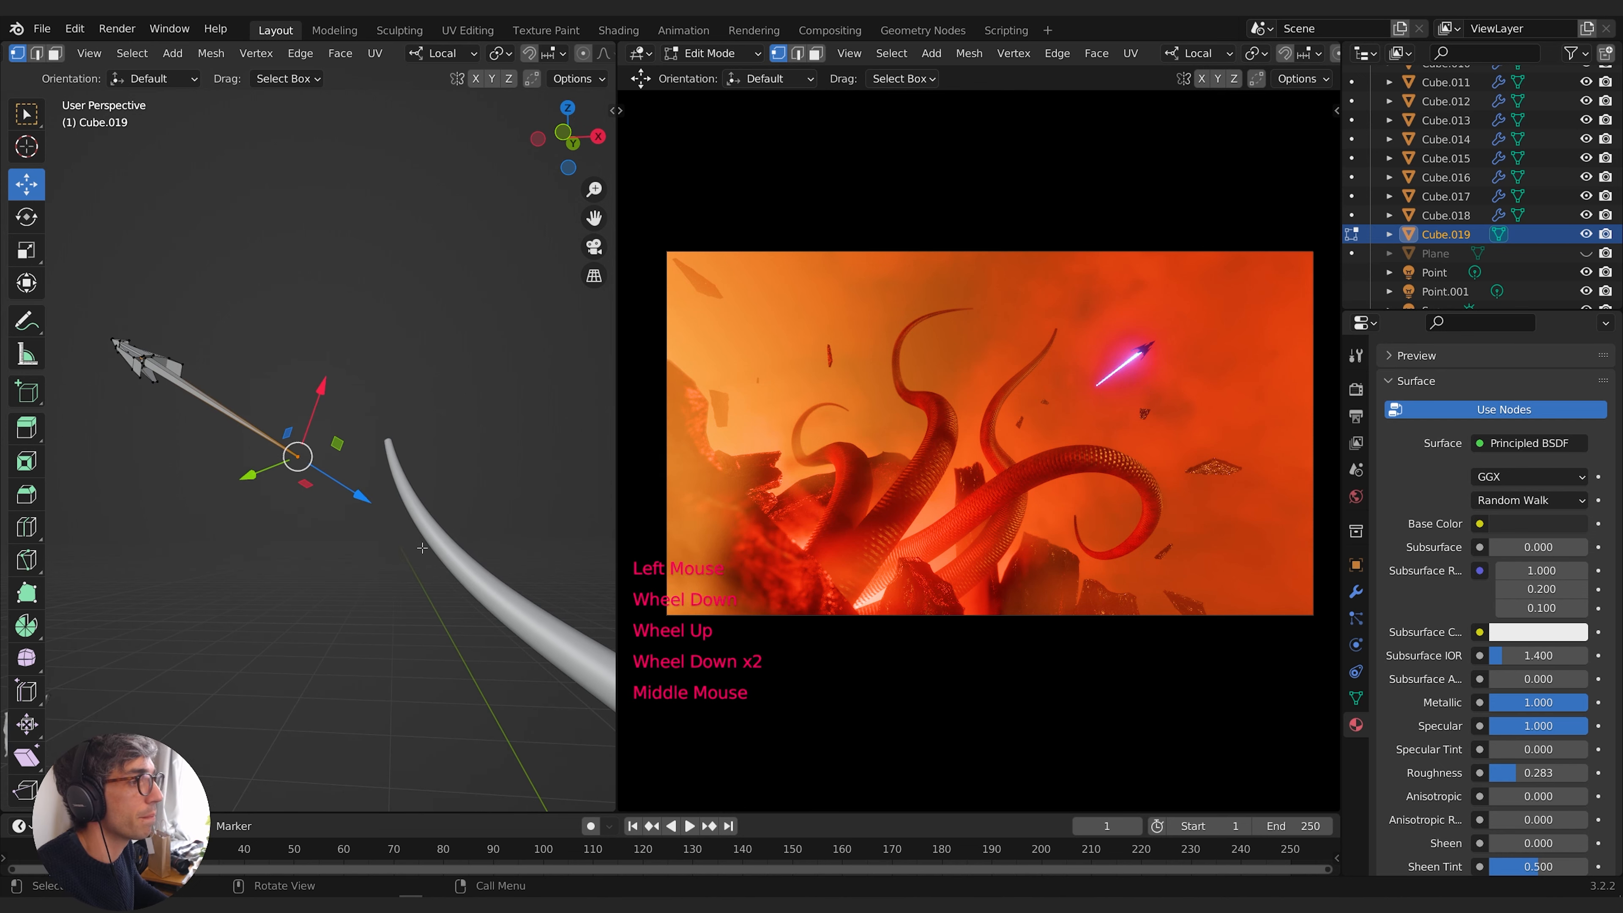
{"action": "left_click_drag", "start_coordinate": [363, 498], "coordinate": [121, 636]}
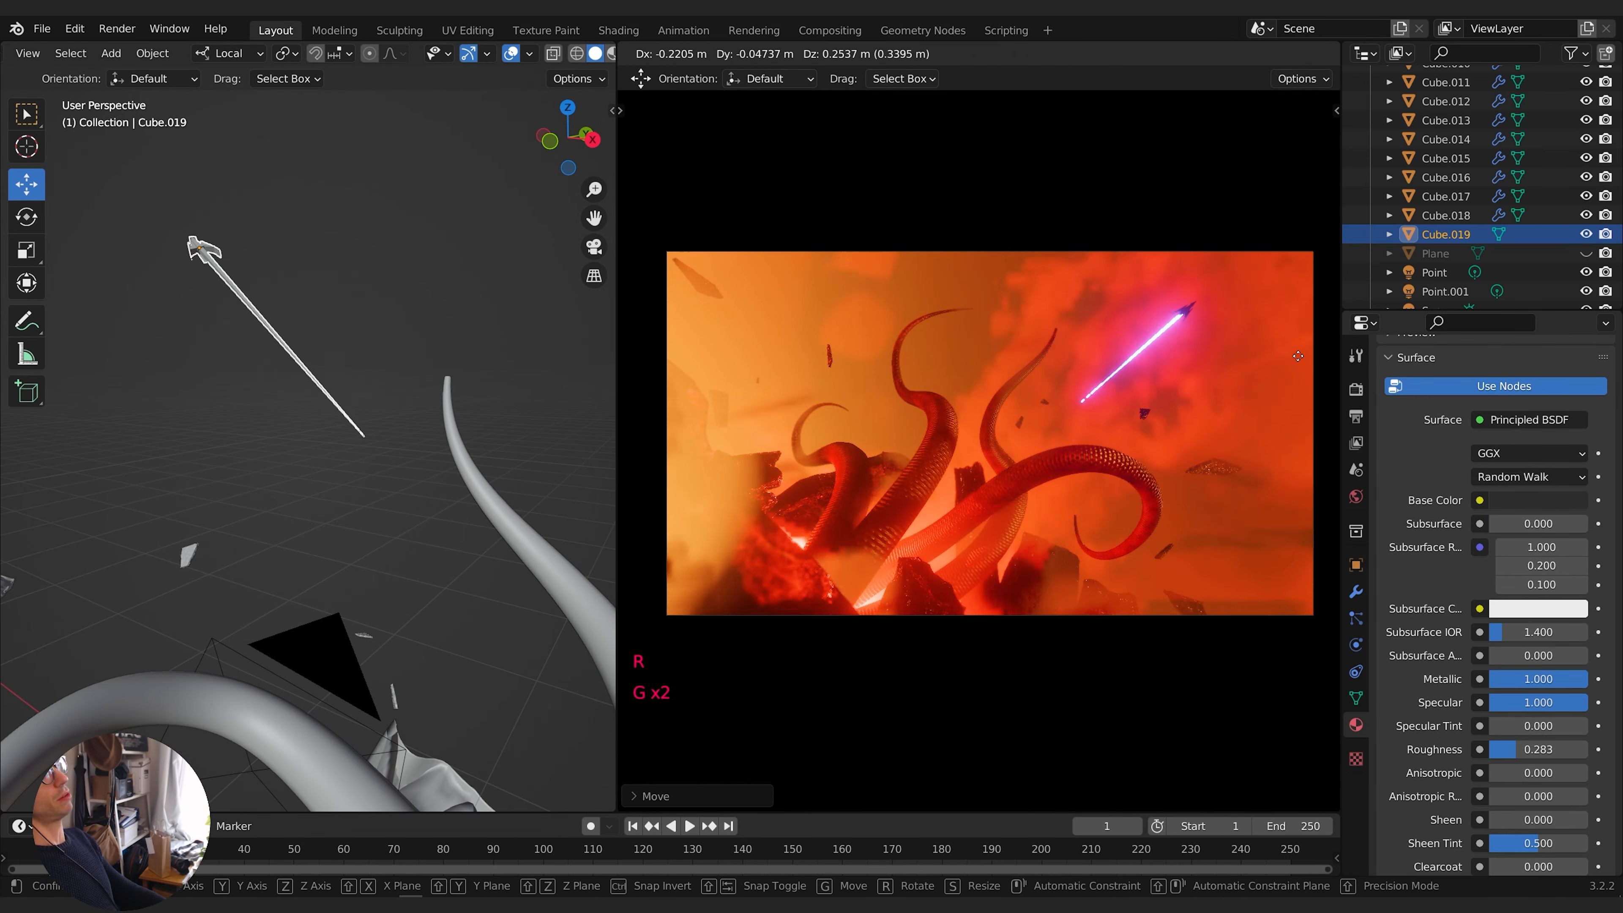
Move and slightly rotate the ship in the camera shot so it flies diagonally upward, right of the tentacles
{"action": "key", "text": "g"}
{"action": "key", "text": "r"}
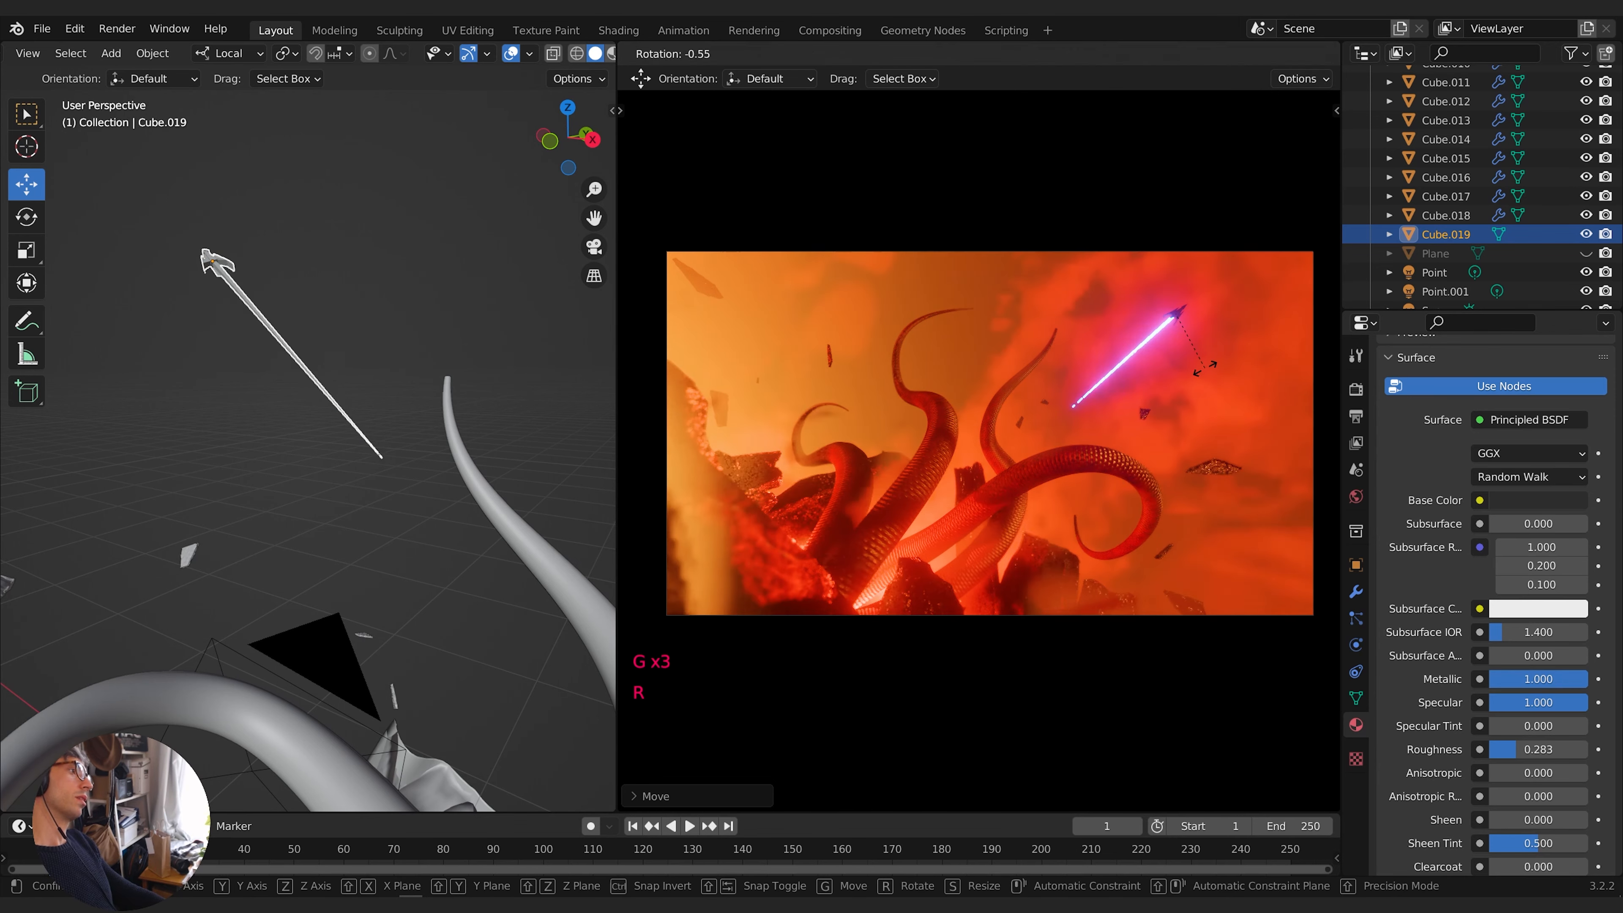
{"action": "key", "text": "g"}
{"action": "left_click", "coordinate": [1211, 373]}
{"action": "key", "text": "r"}
{"action": "left_click", "coordinate": [1216, 372]}
{"action": "key", "text": "g"}
{"action": "left_click", "coordinate": [1216, 372]}
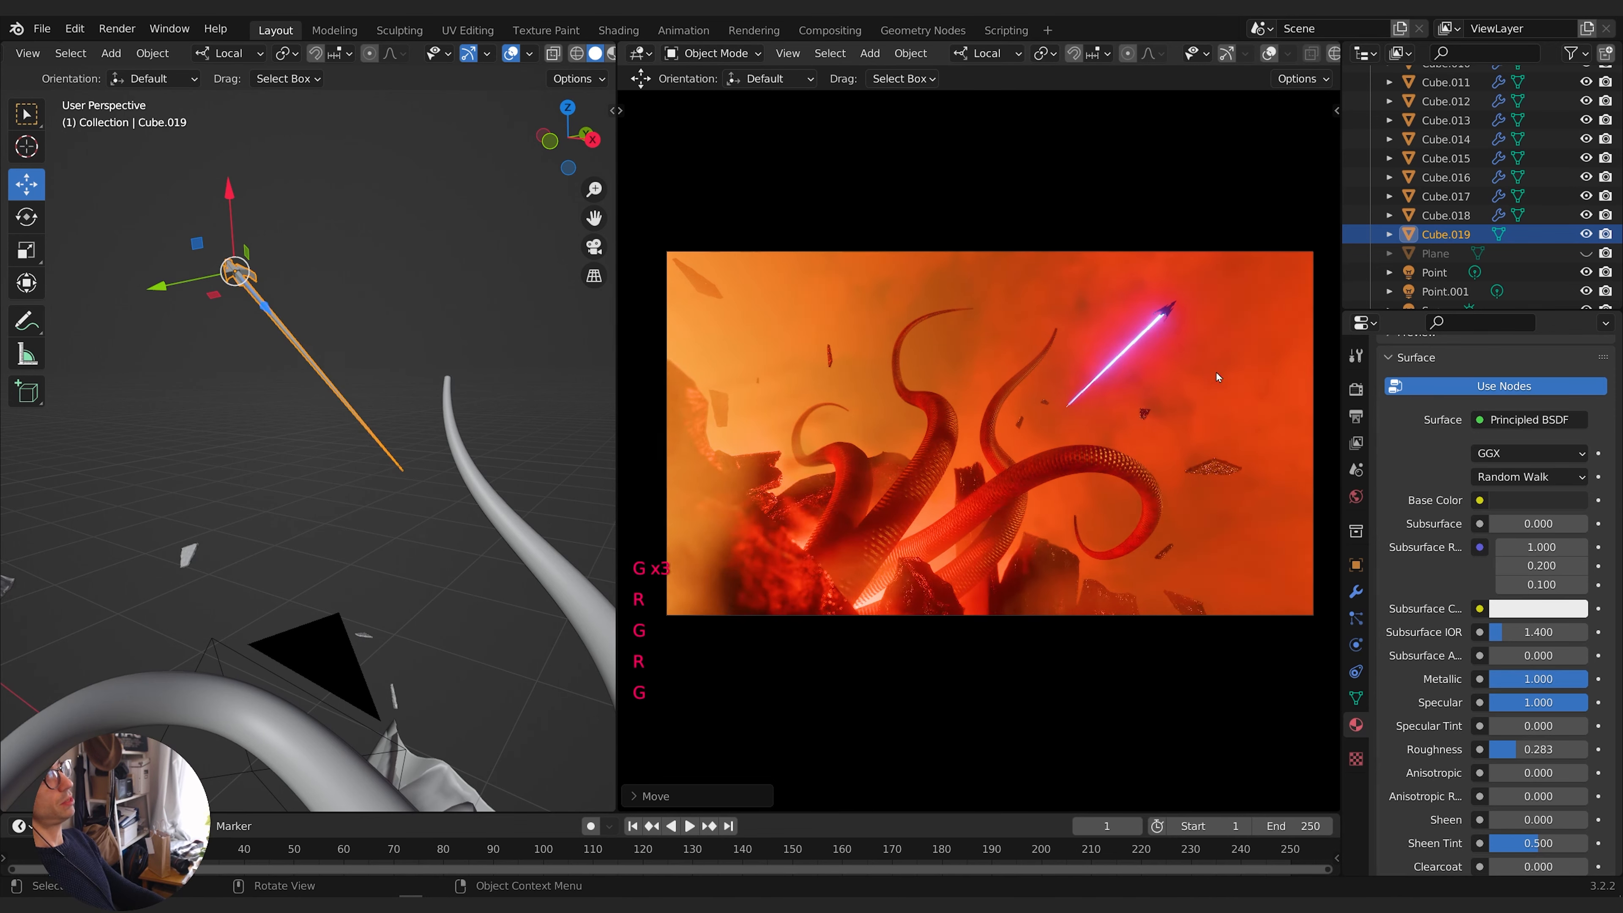